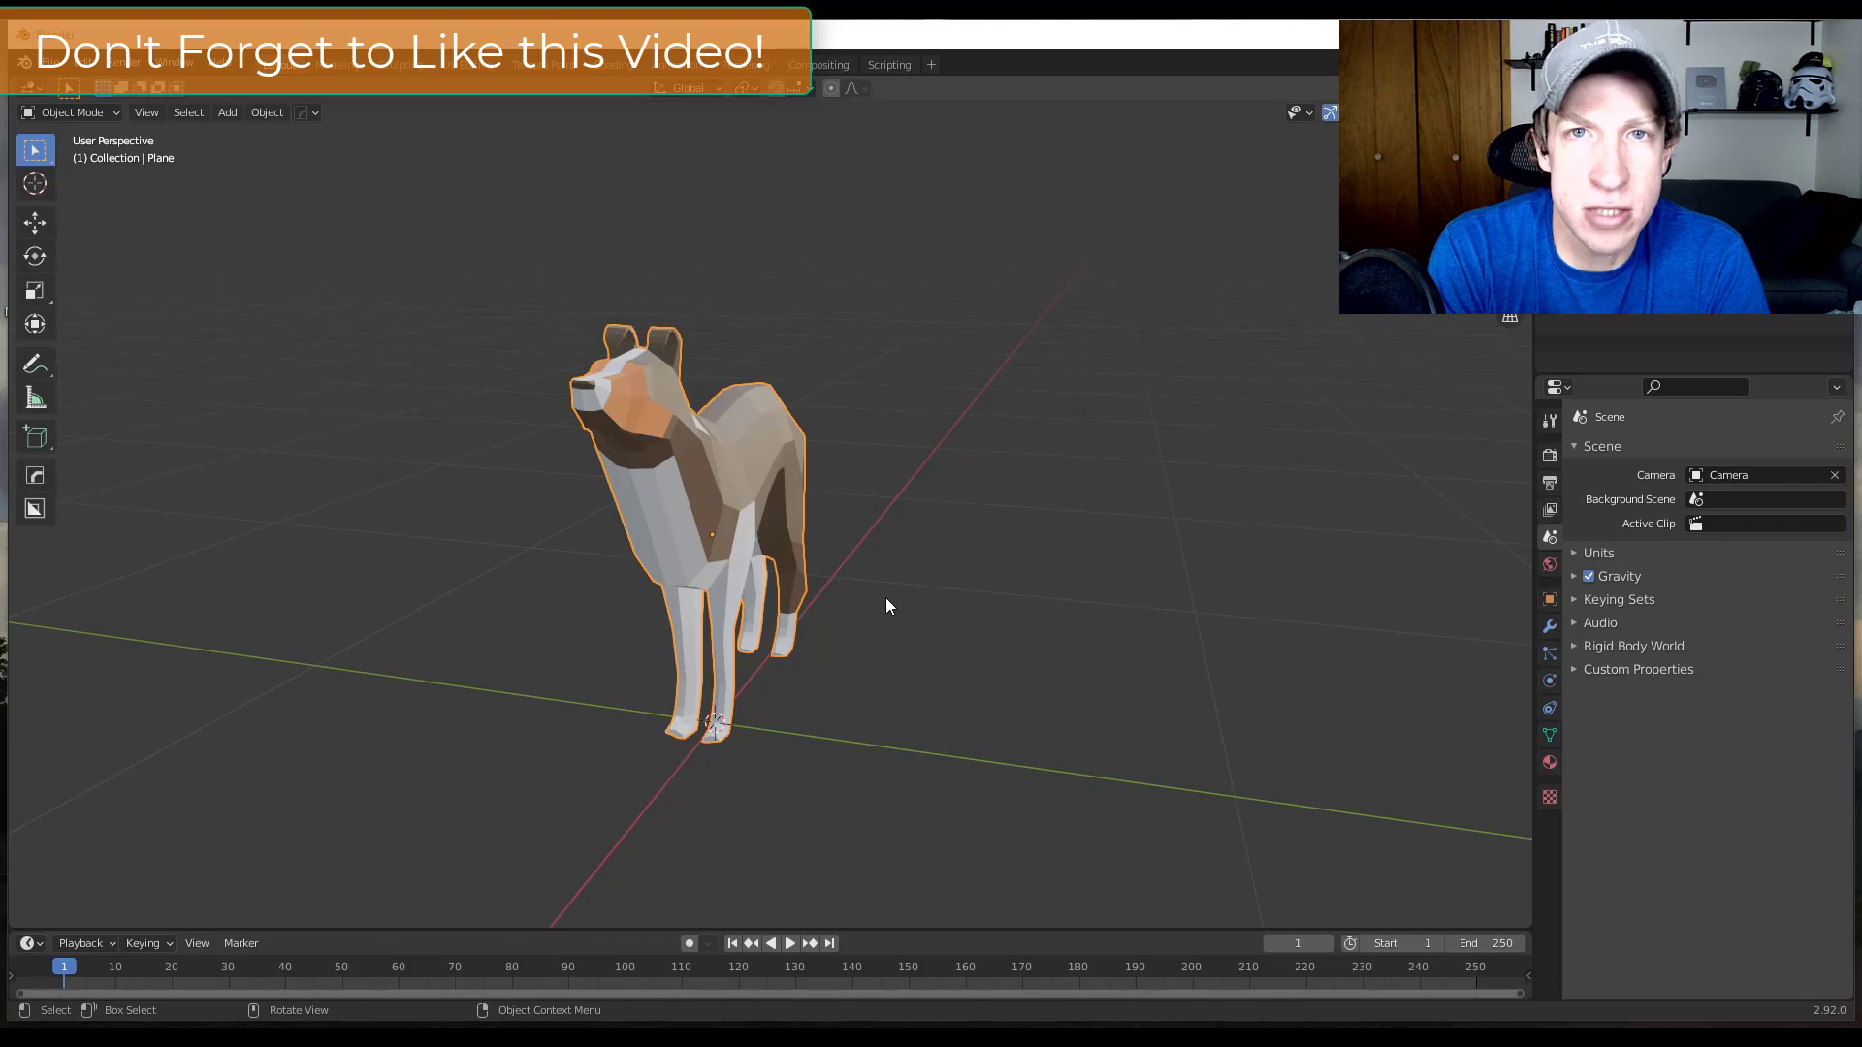
Add a mesh plane at the dog's feet and scale it up about six times as the ground.
middle_click_drag(886, 603, 794, 657)
scroll(863, 634, "down", 4)
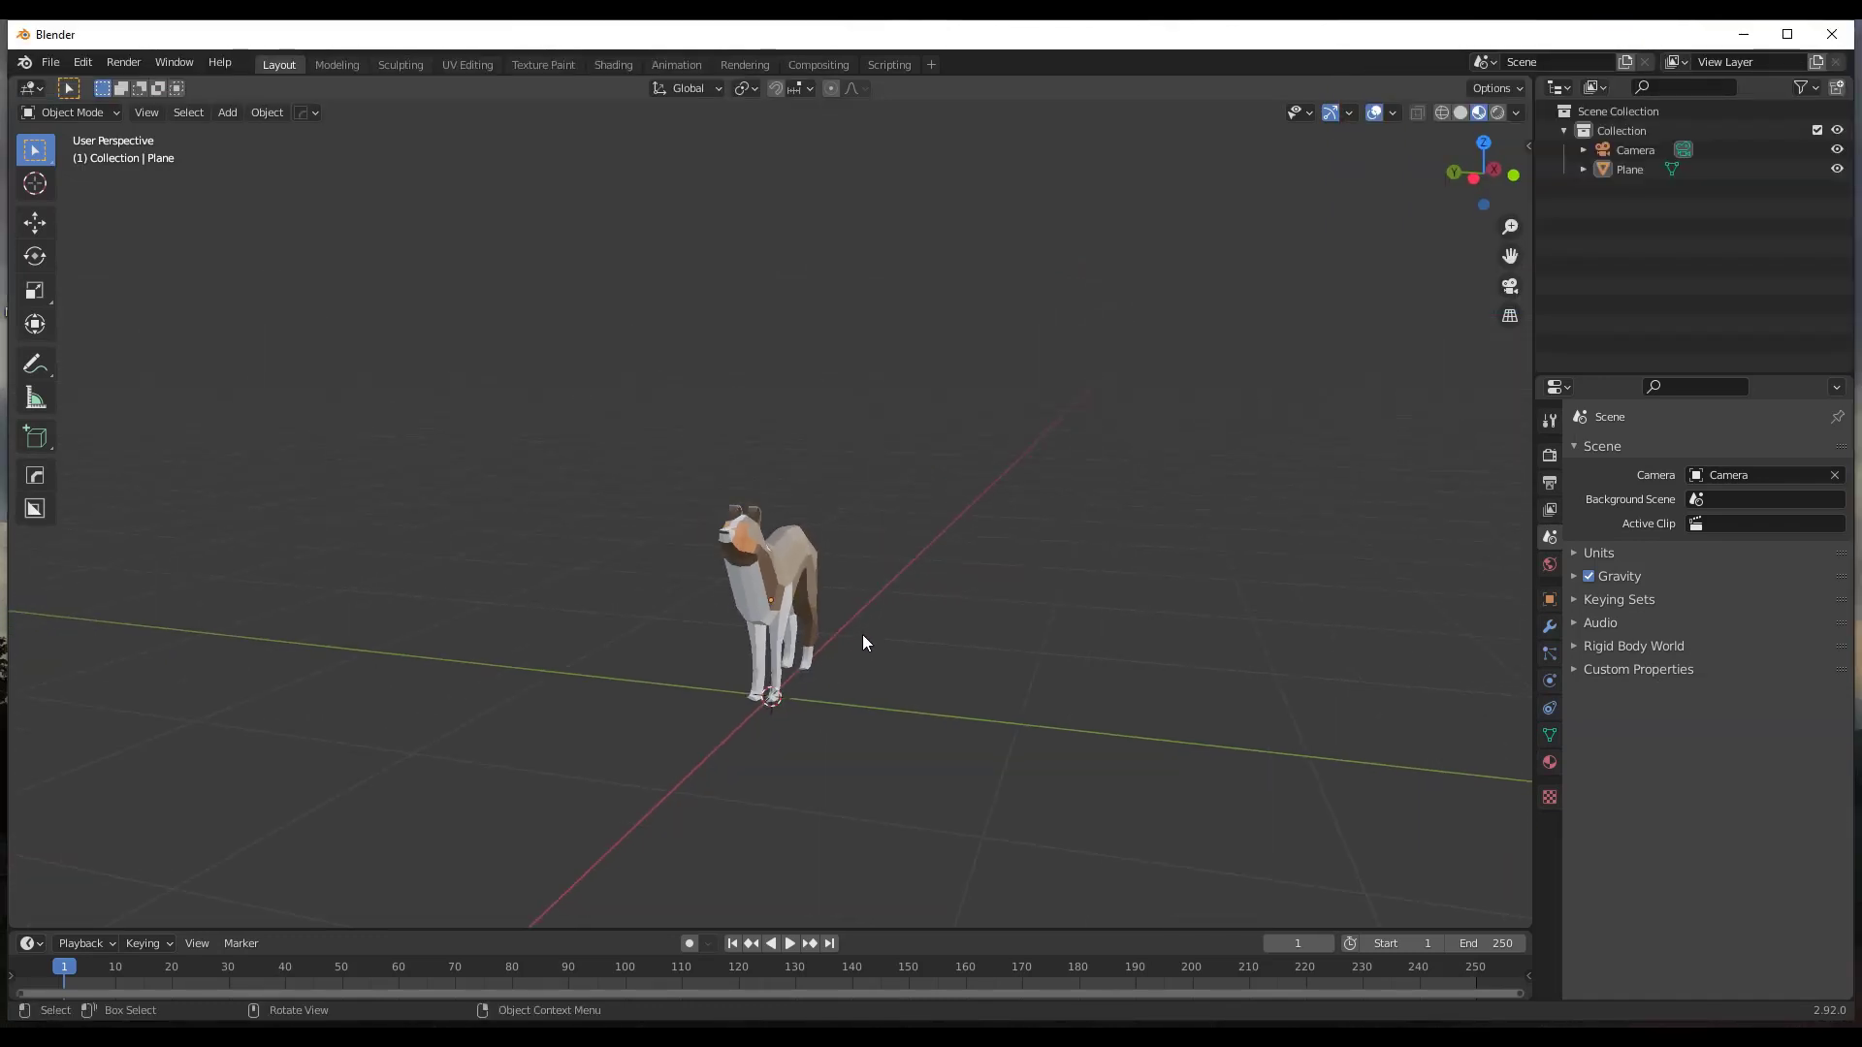
scroll(793, 700, "up", 5)
key("shift+a")
mouse_move(745, 628)
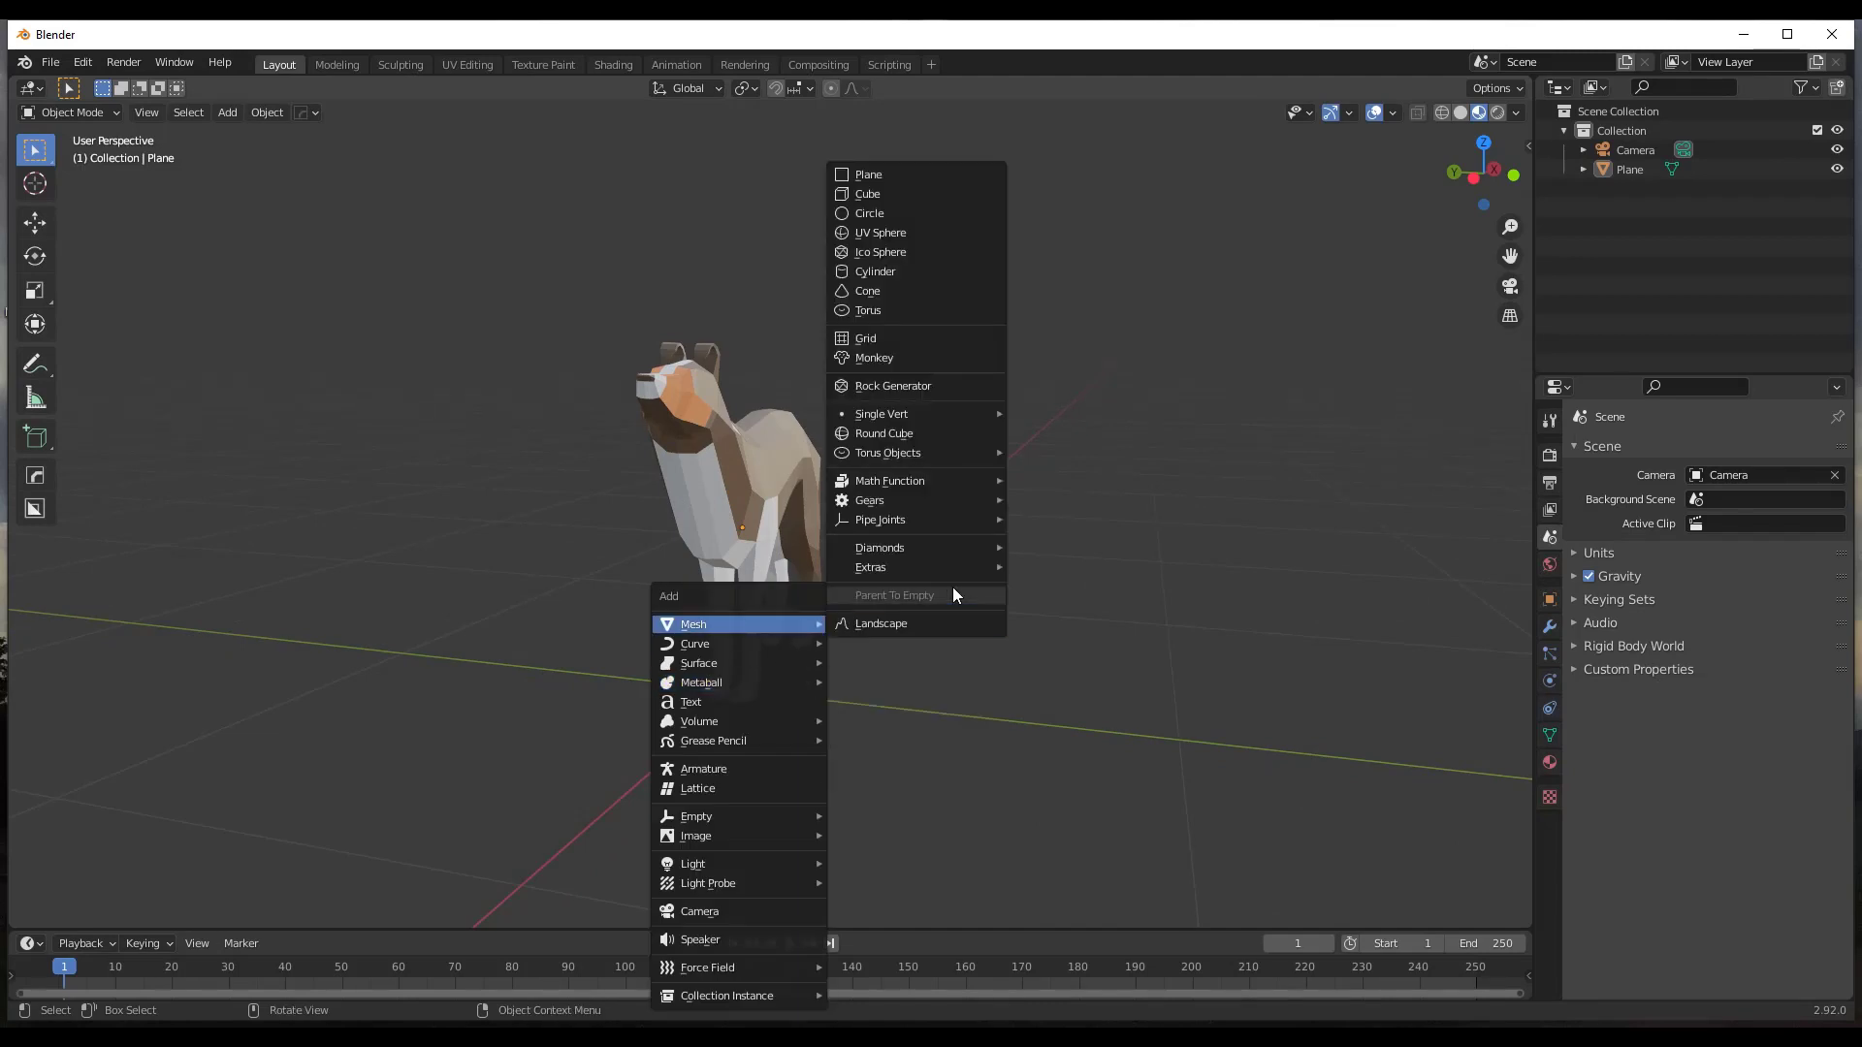
left_click(922, 184)
key("s")
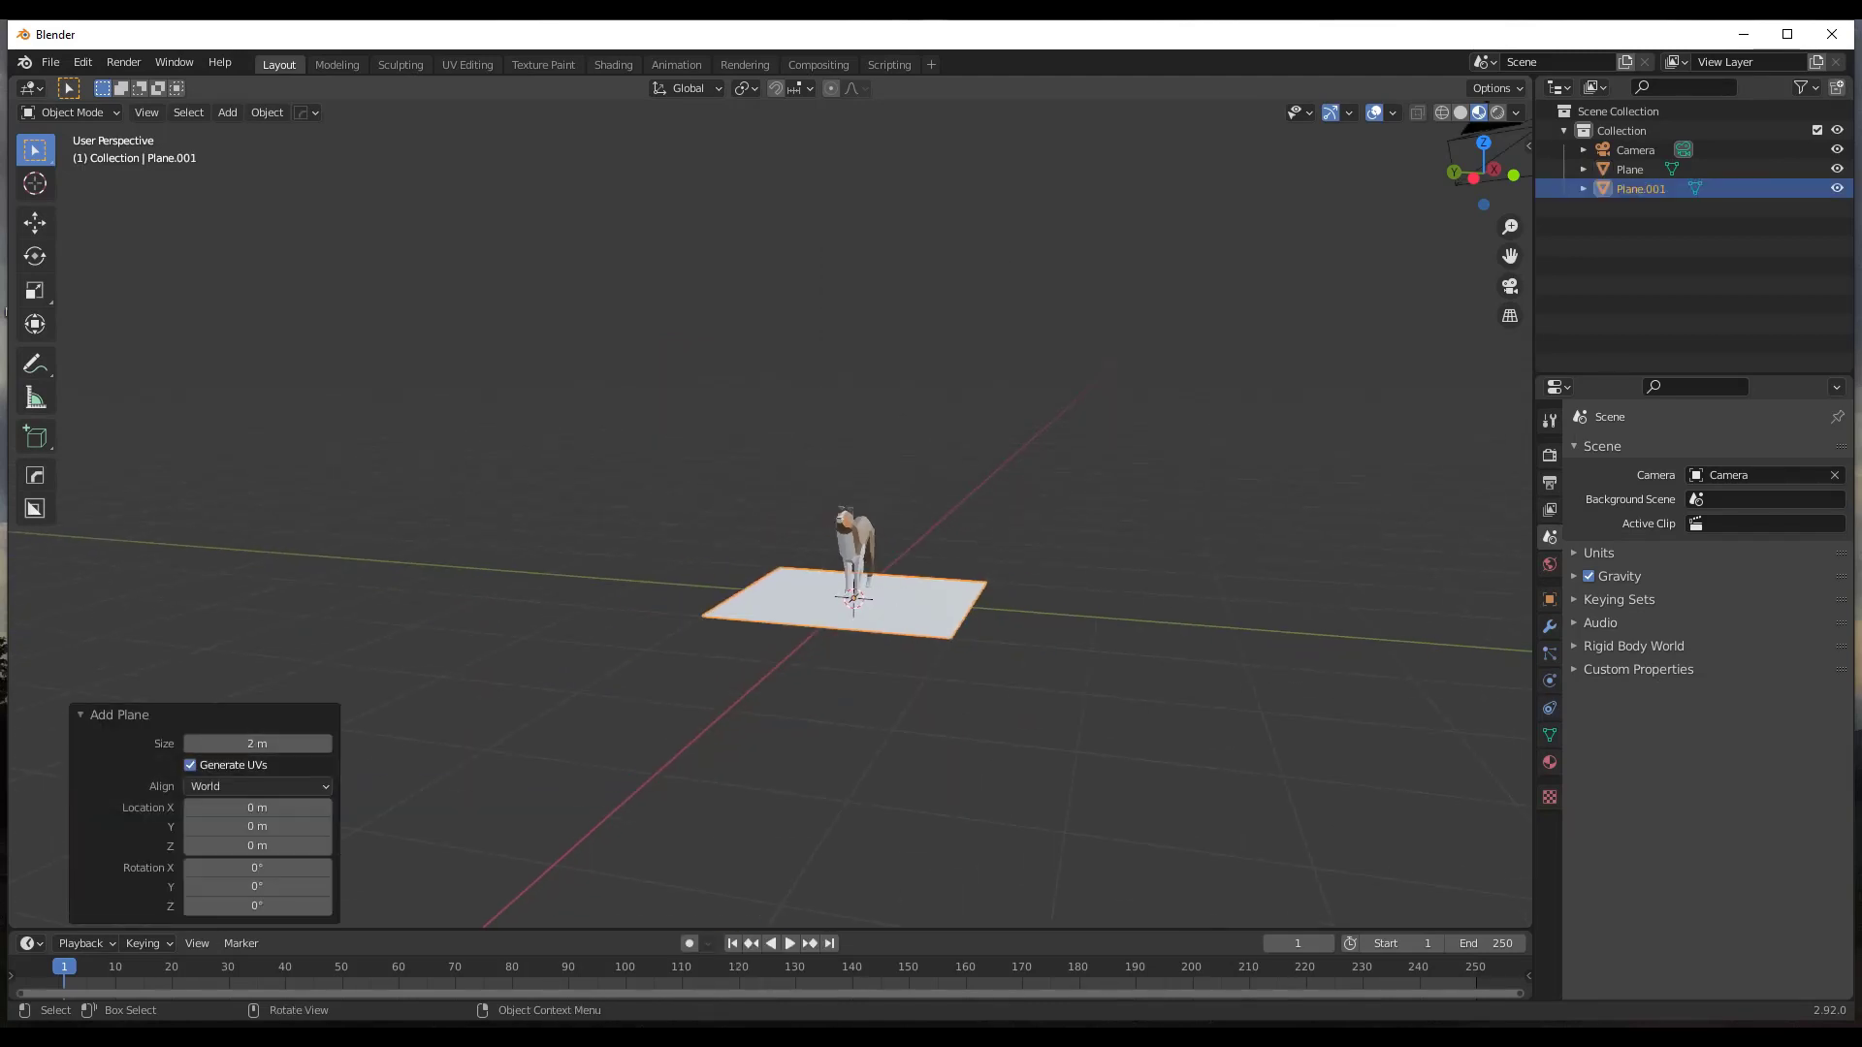
left_click(1113, 665)
scroll(993, 597, "down", 3)
Subdivide the ground plane in Edit Mode with 10 cuts.
key("Tab")
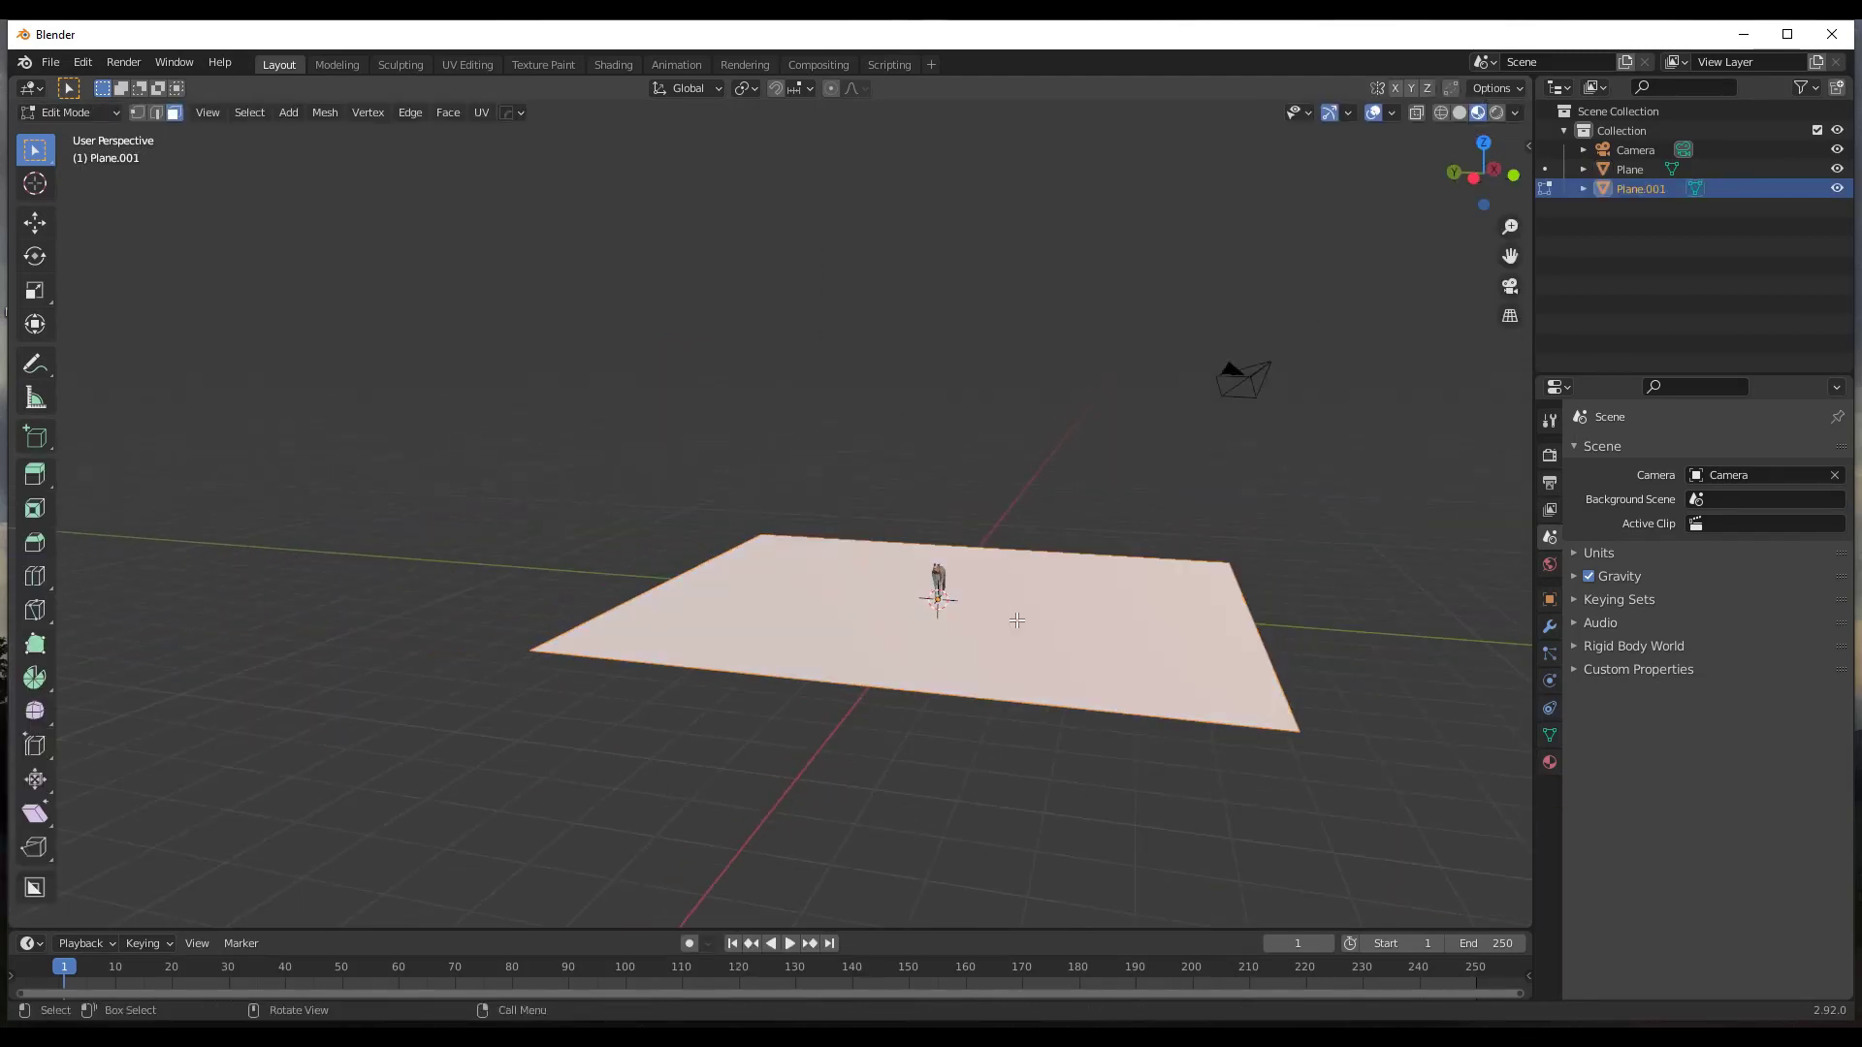
right_click(1018, 619)
left_click(1009, 620)
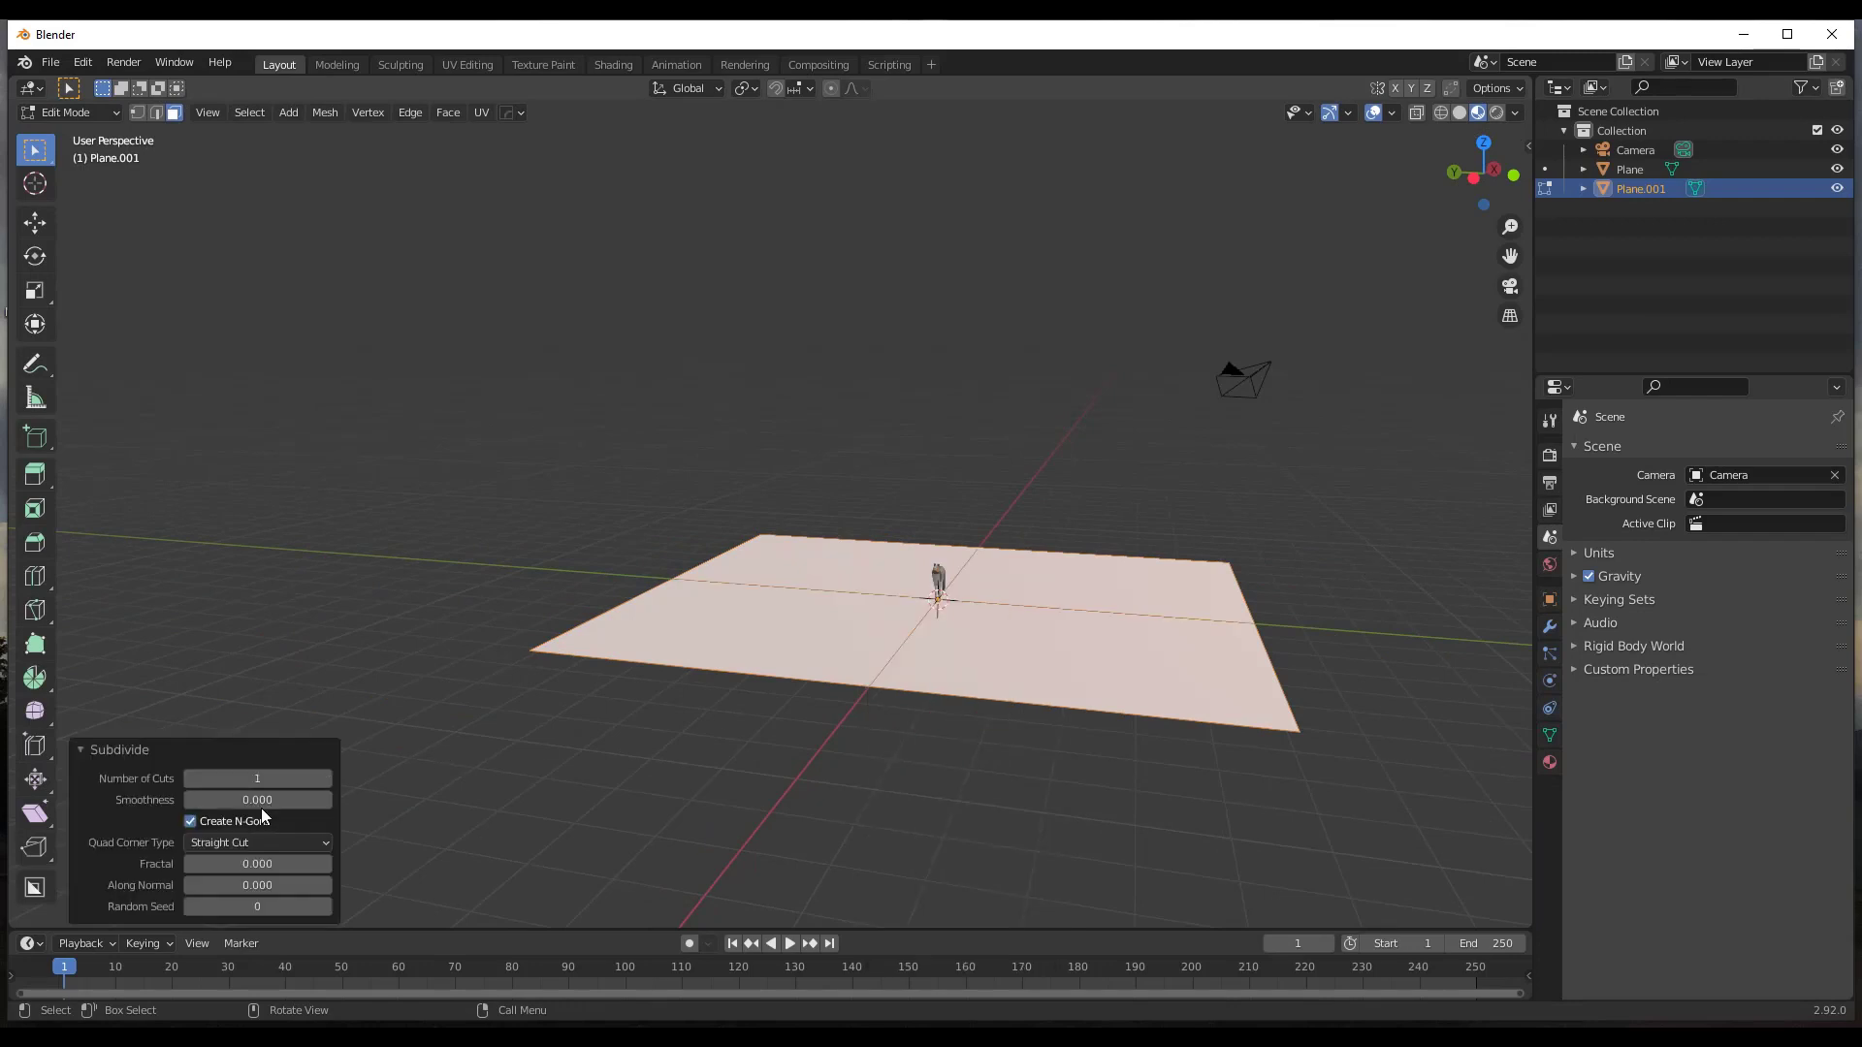
left_click(256, 779)
type("10")
key("Return")
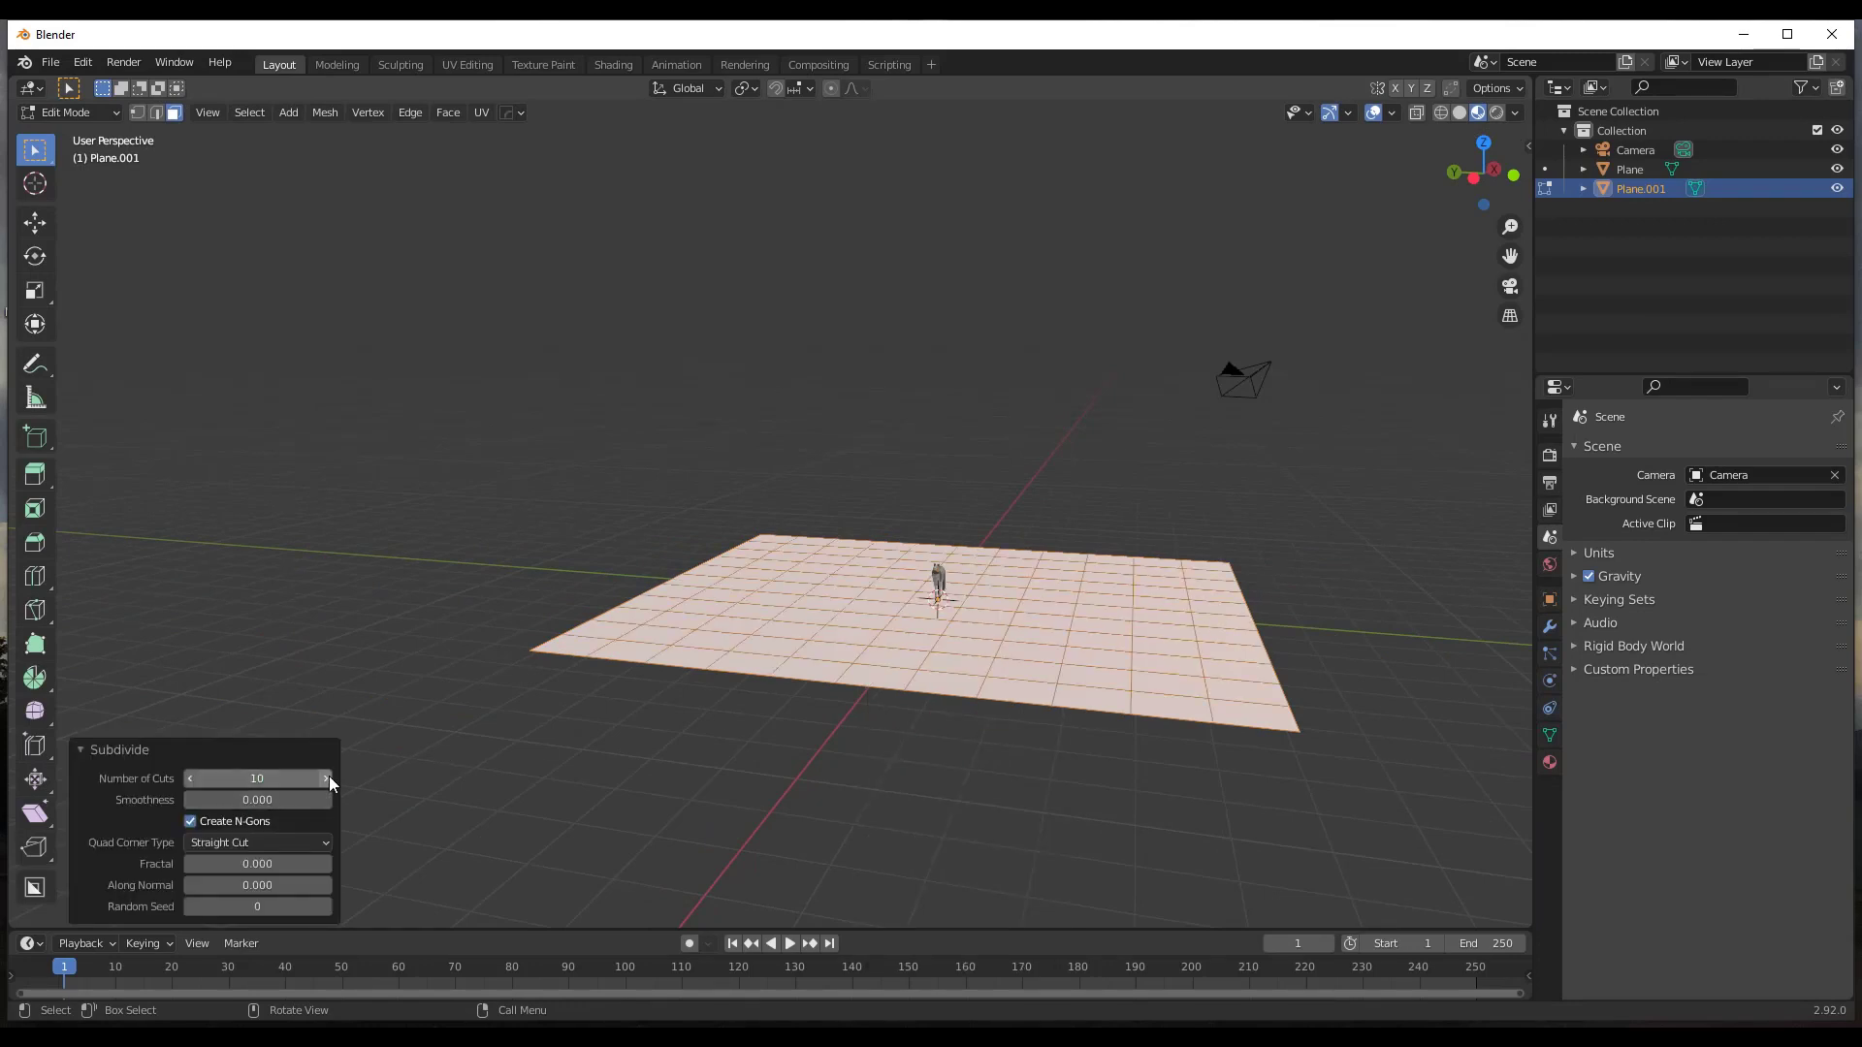
Subdivide the ground plane's faces again with 5 cuts and return to Object Mode.
middle_click_drag(1047, 637, 1022, 642)
right_click(1022, 642)
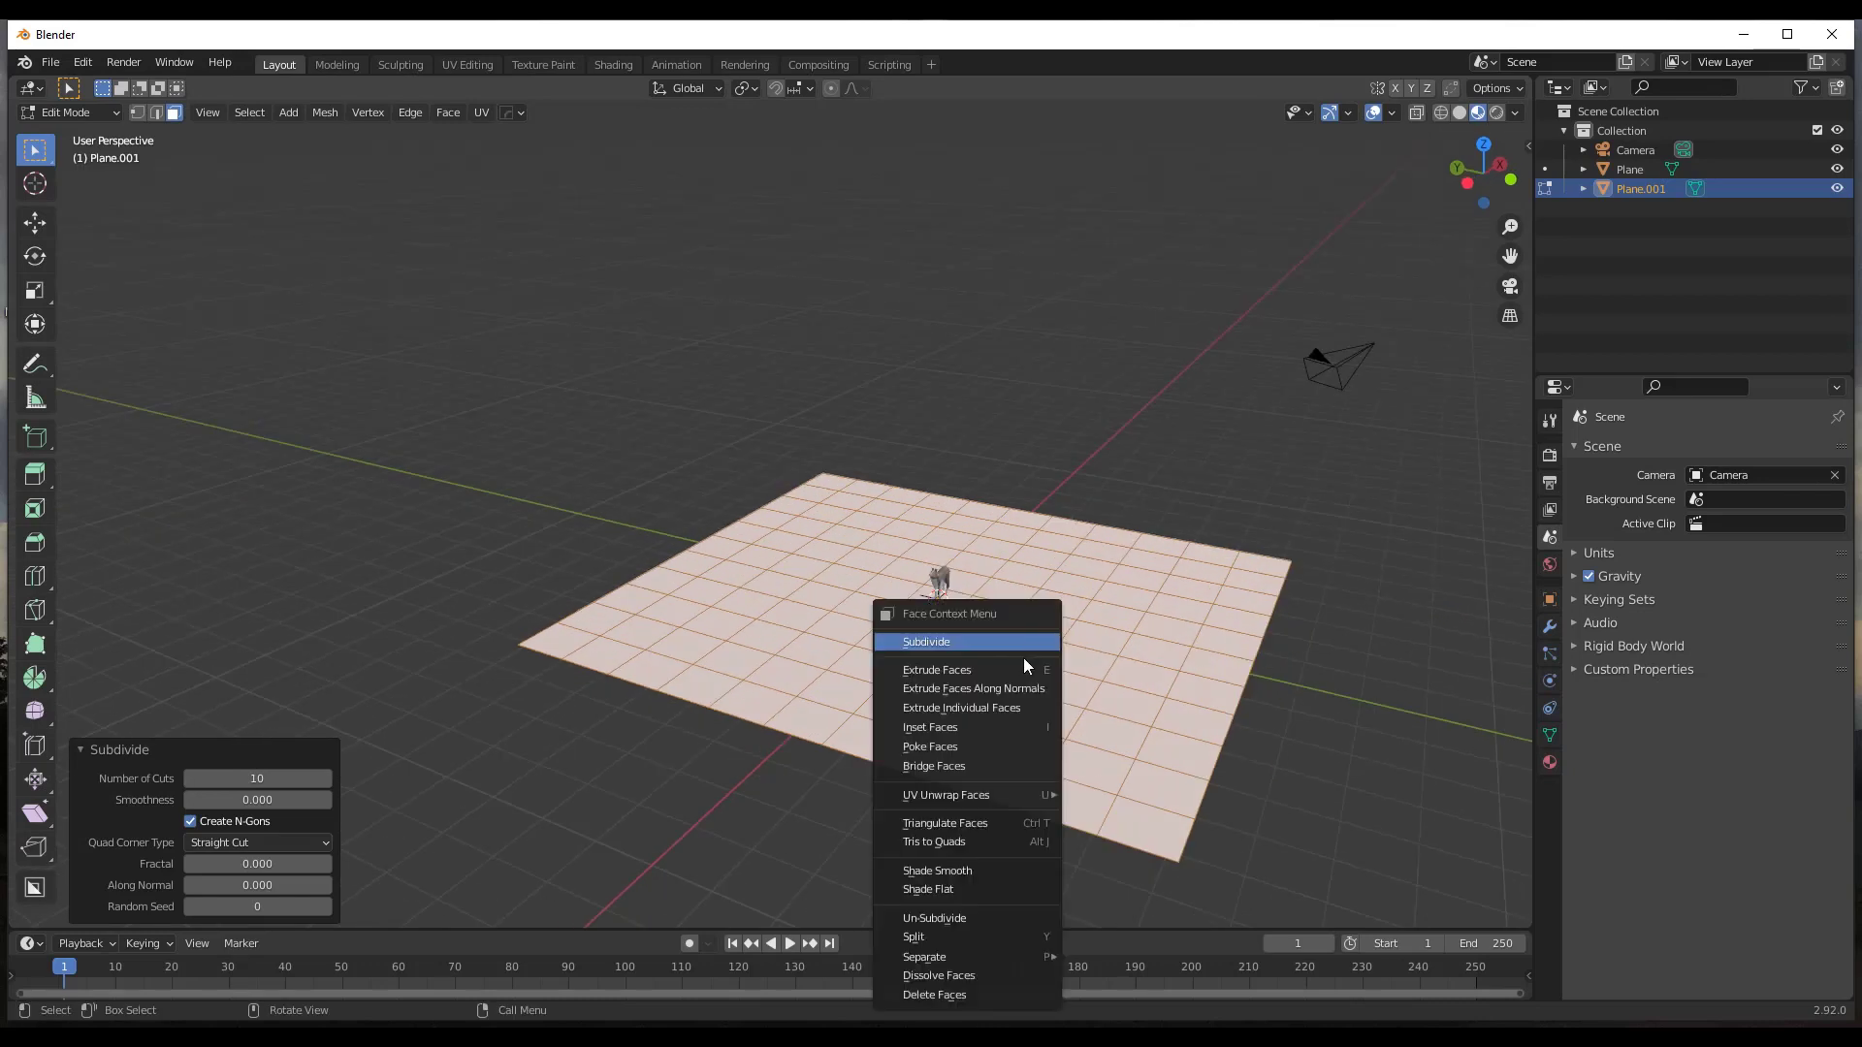
left_click(999, 630)
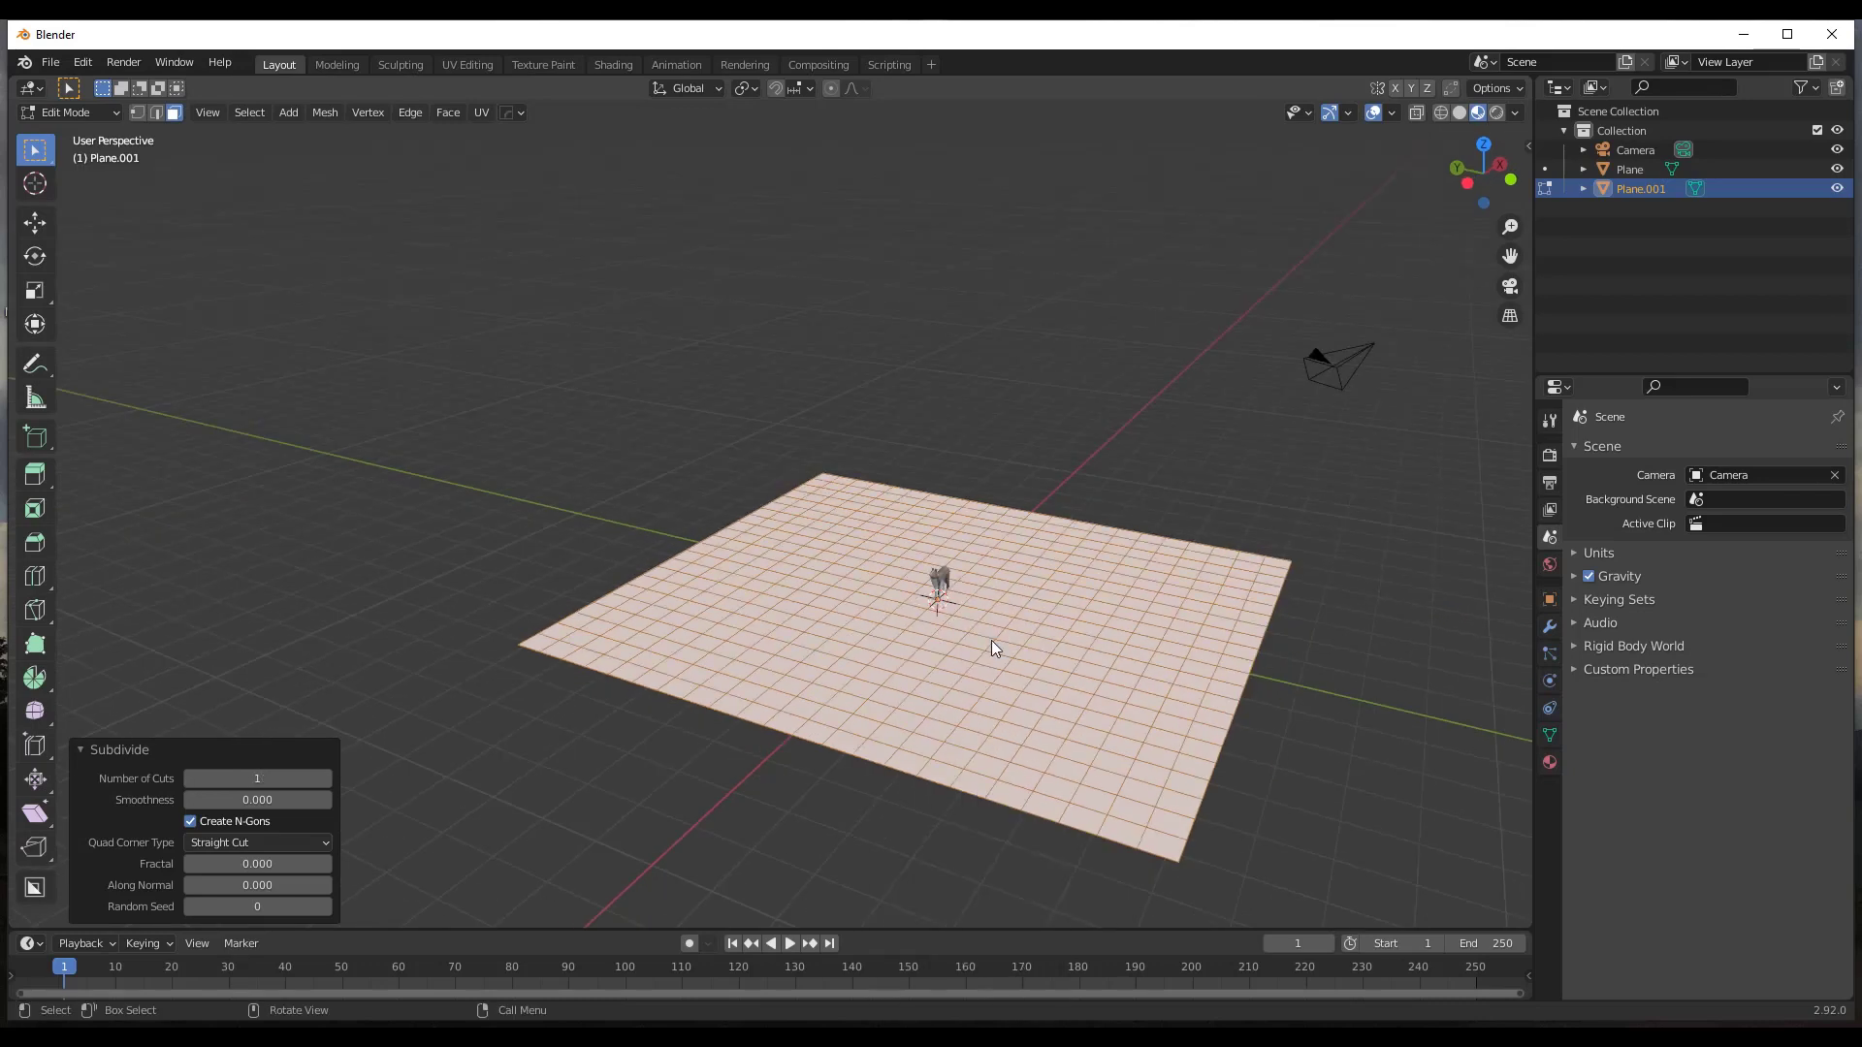
left_click_drag(264, 776, 280, 771)
left_click(281, 773)
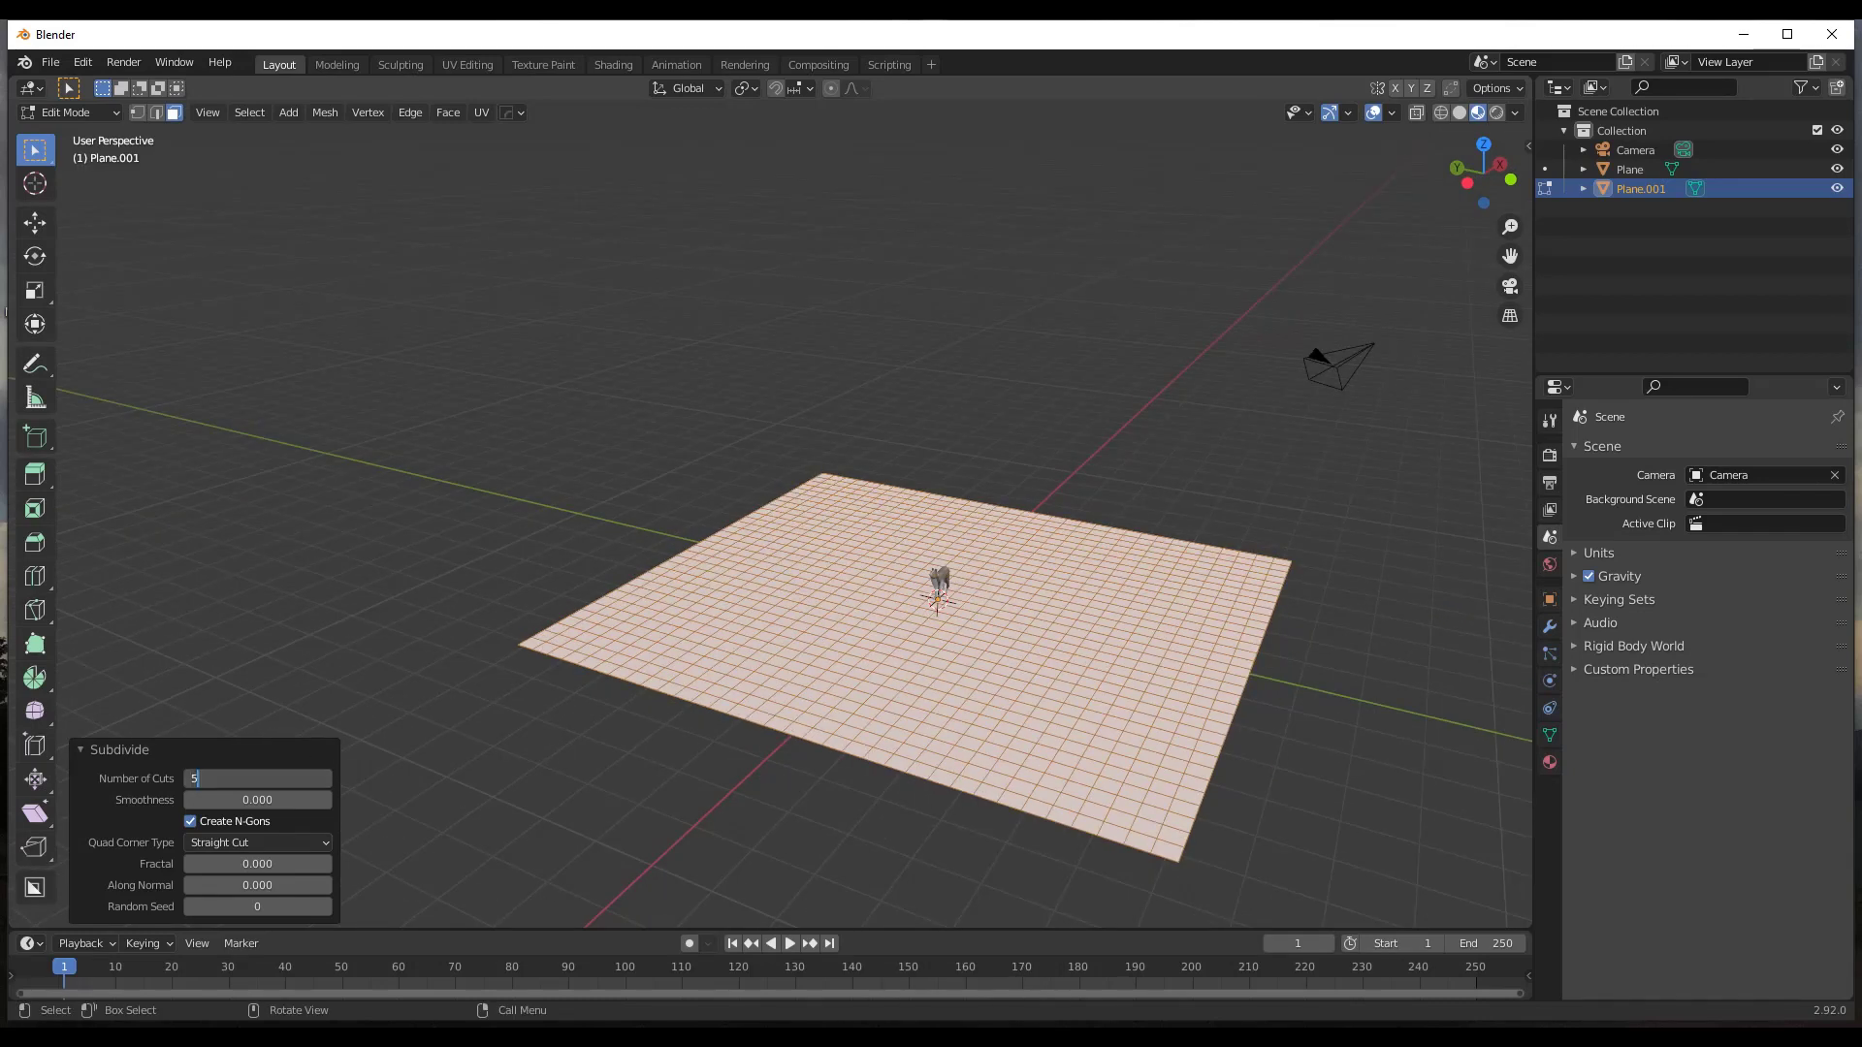
key("Return")
middle_click_drag(1050, 606, 1055, 585)
scroll(909, 602, "up", 2)
key("Tab")
scroll(883, 567, "up", 3)
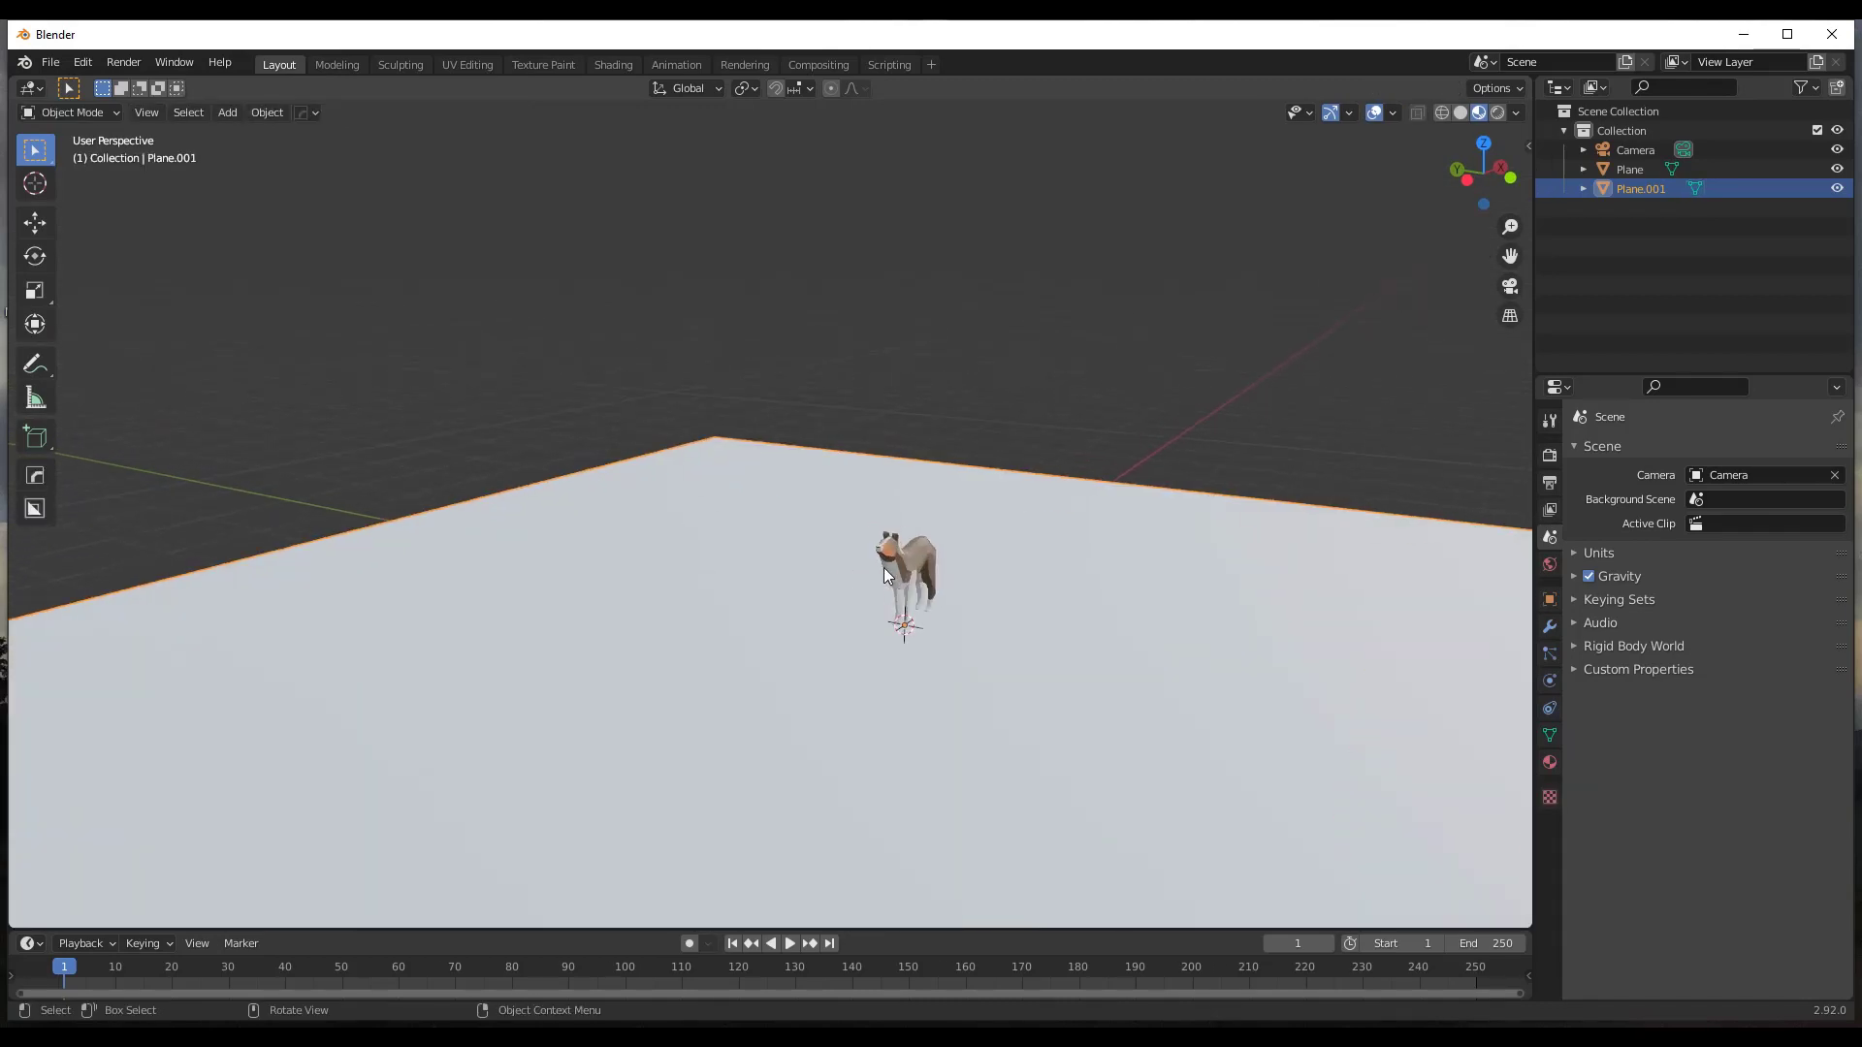
Move the dog about 7.3 m in the negative Y direction so it stands beyond the plane's edge.
left_click(900, 563)
scroll(904, 560, "down", 3)
scroll(907, 568, "up", 3)
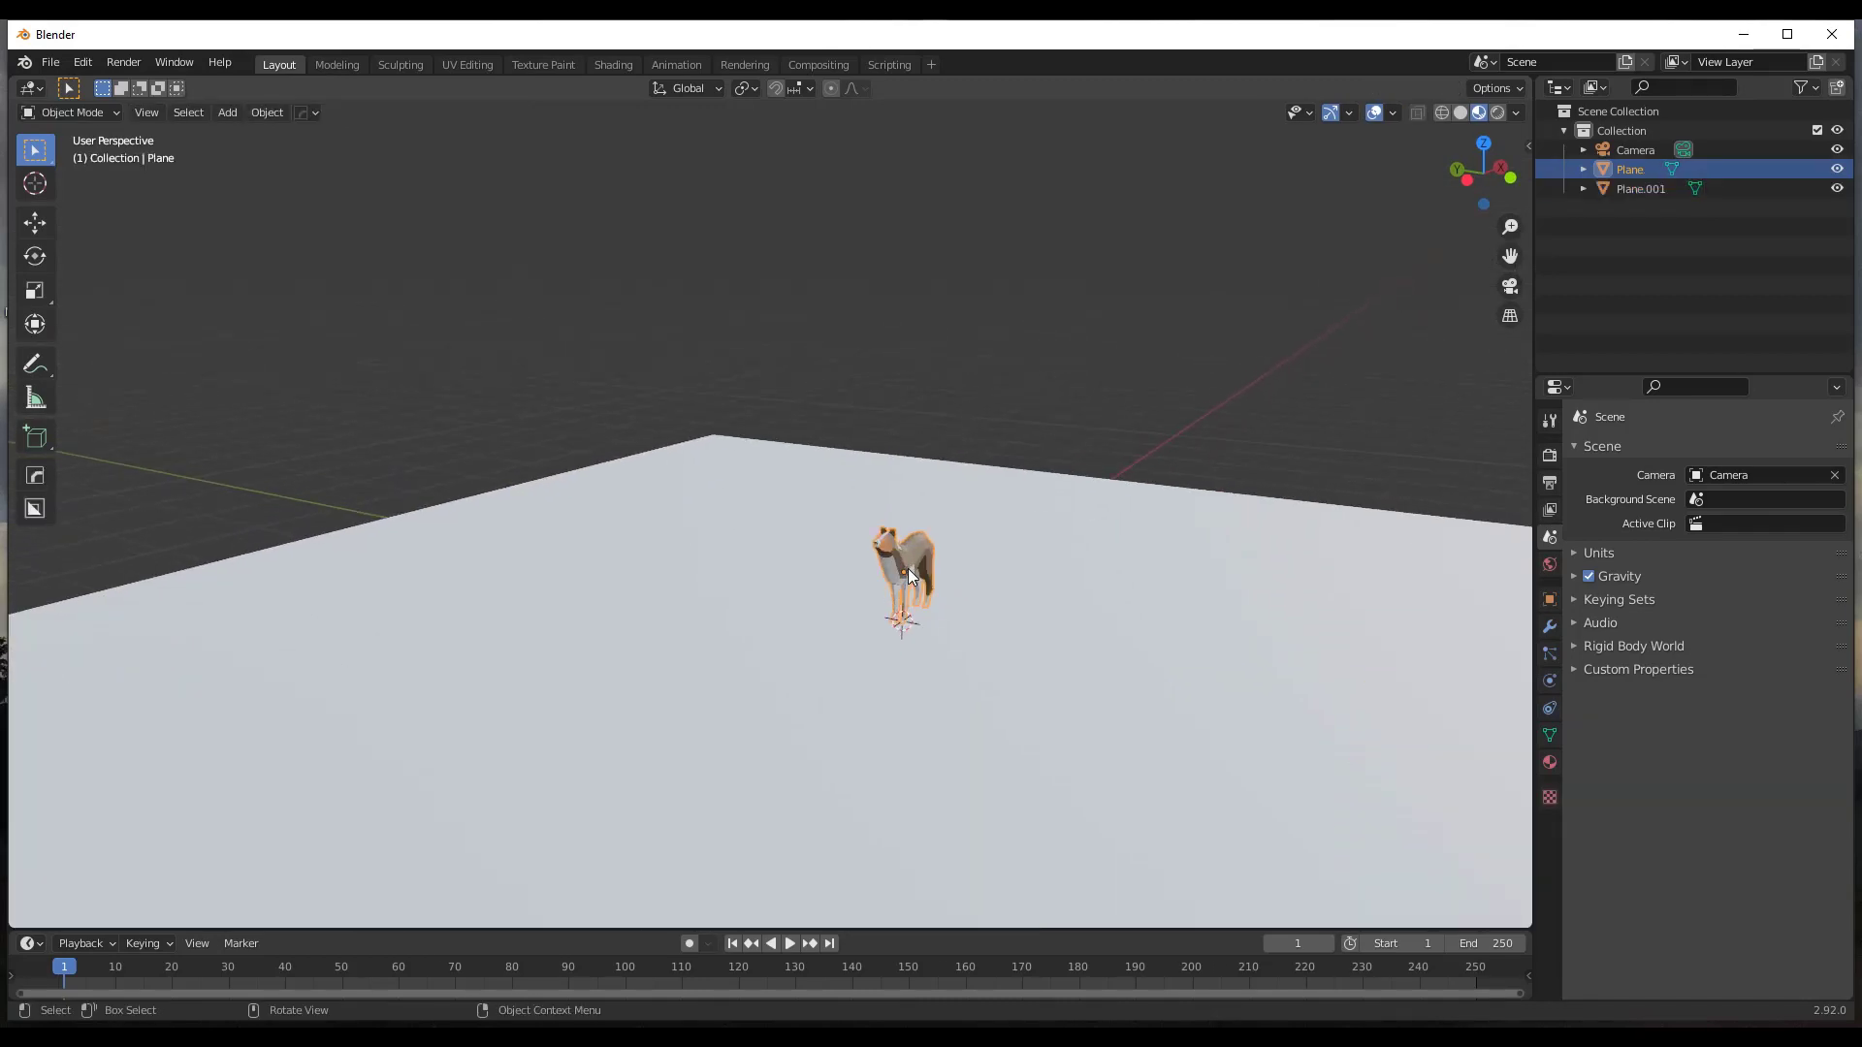
scroll(910, 568, "up", 2)
scroll(909, 568, "down", 1)
key("g")
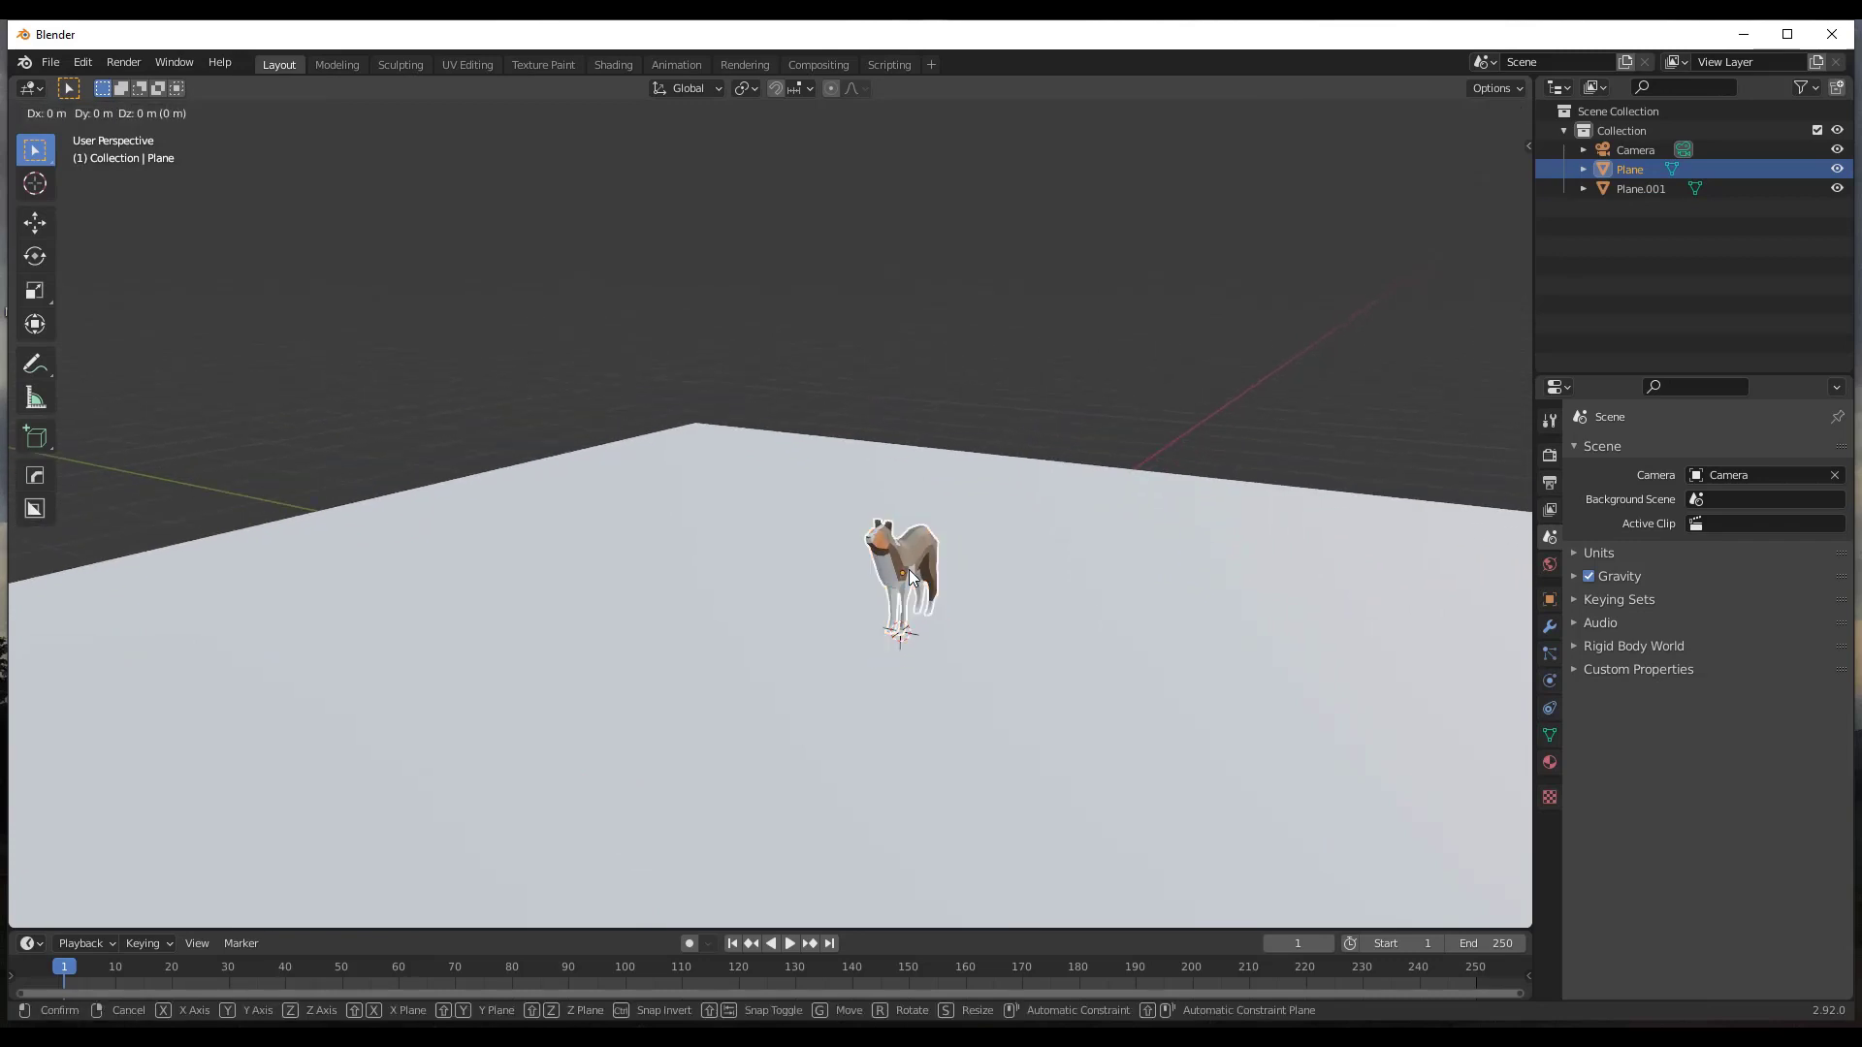
key("y")
left_click(1280, 640)
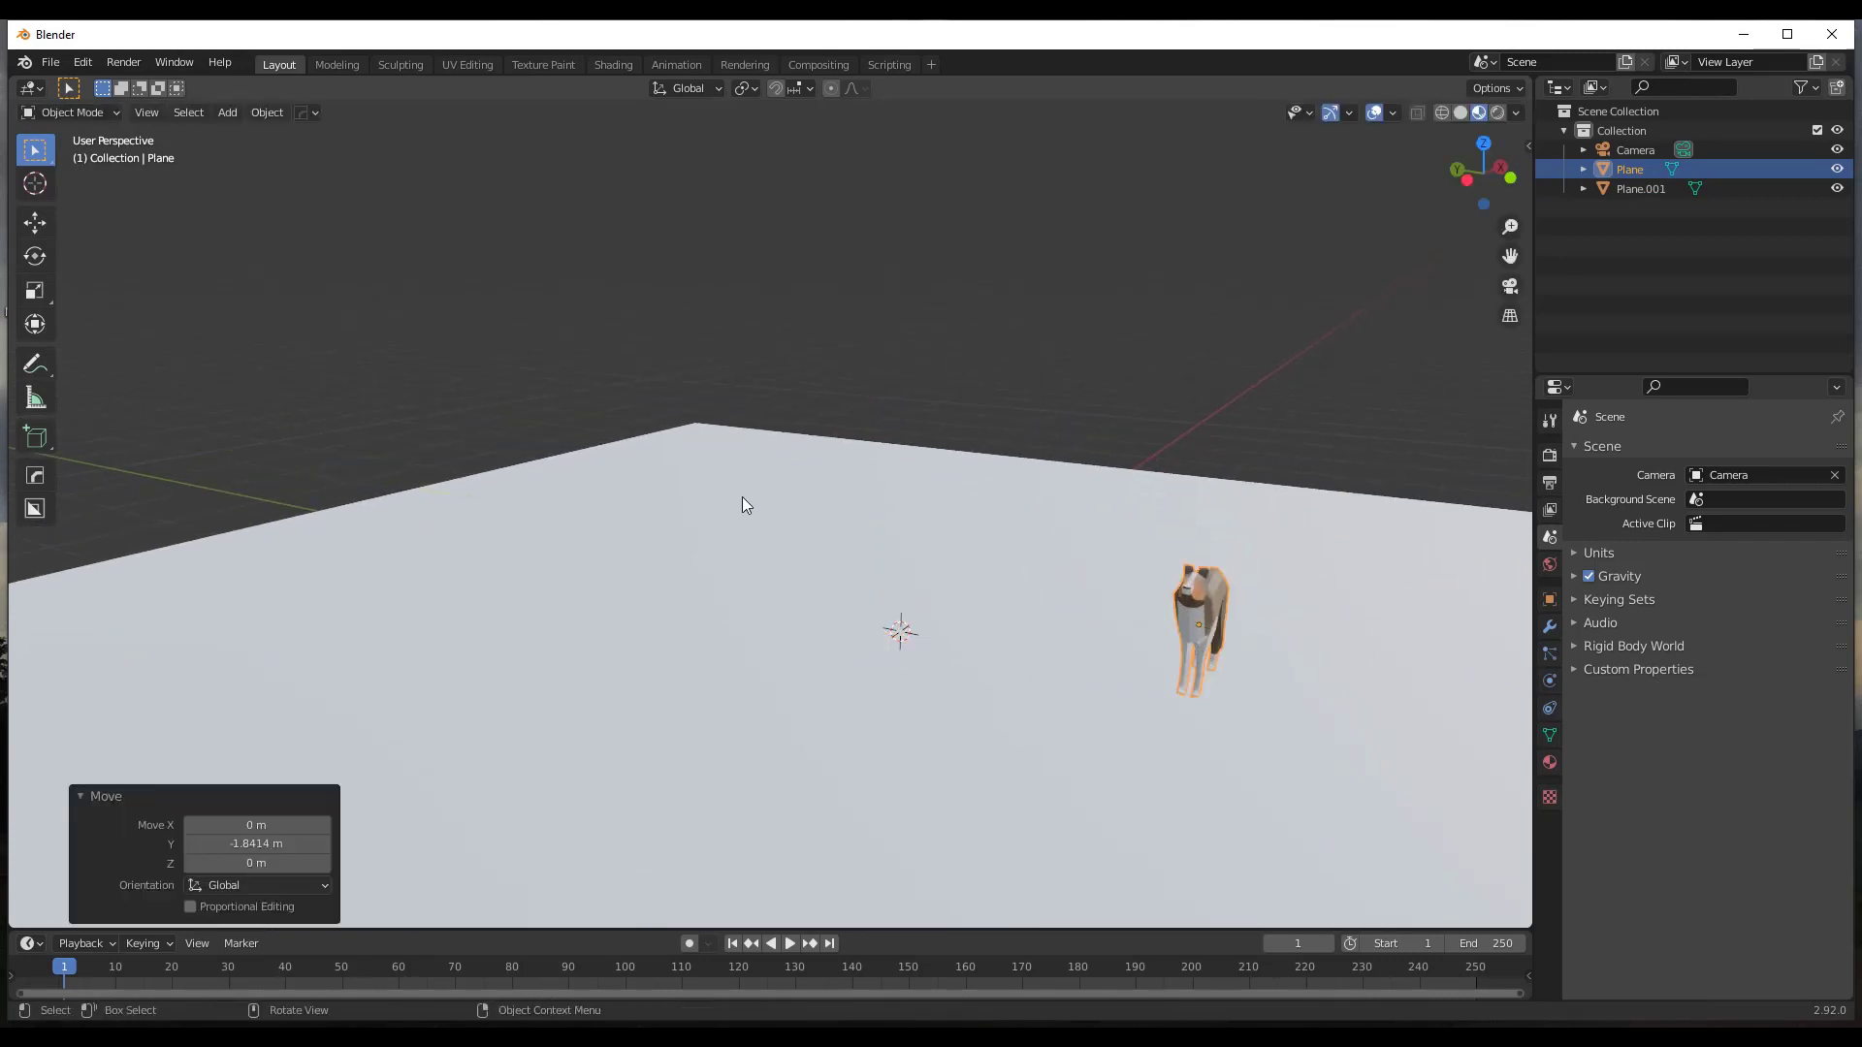
scroll(877, 538, "down", 4)
key("g")
key("y")
left_click(1164, 594)
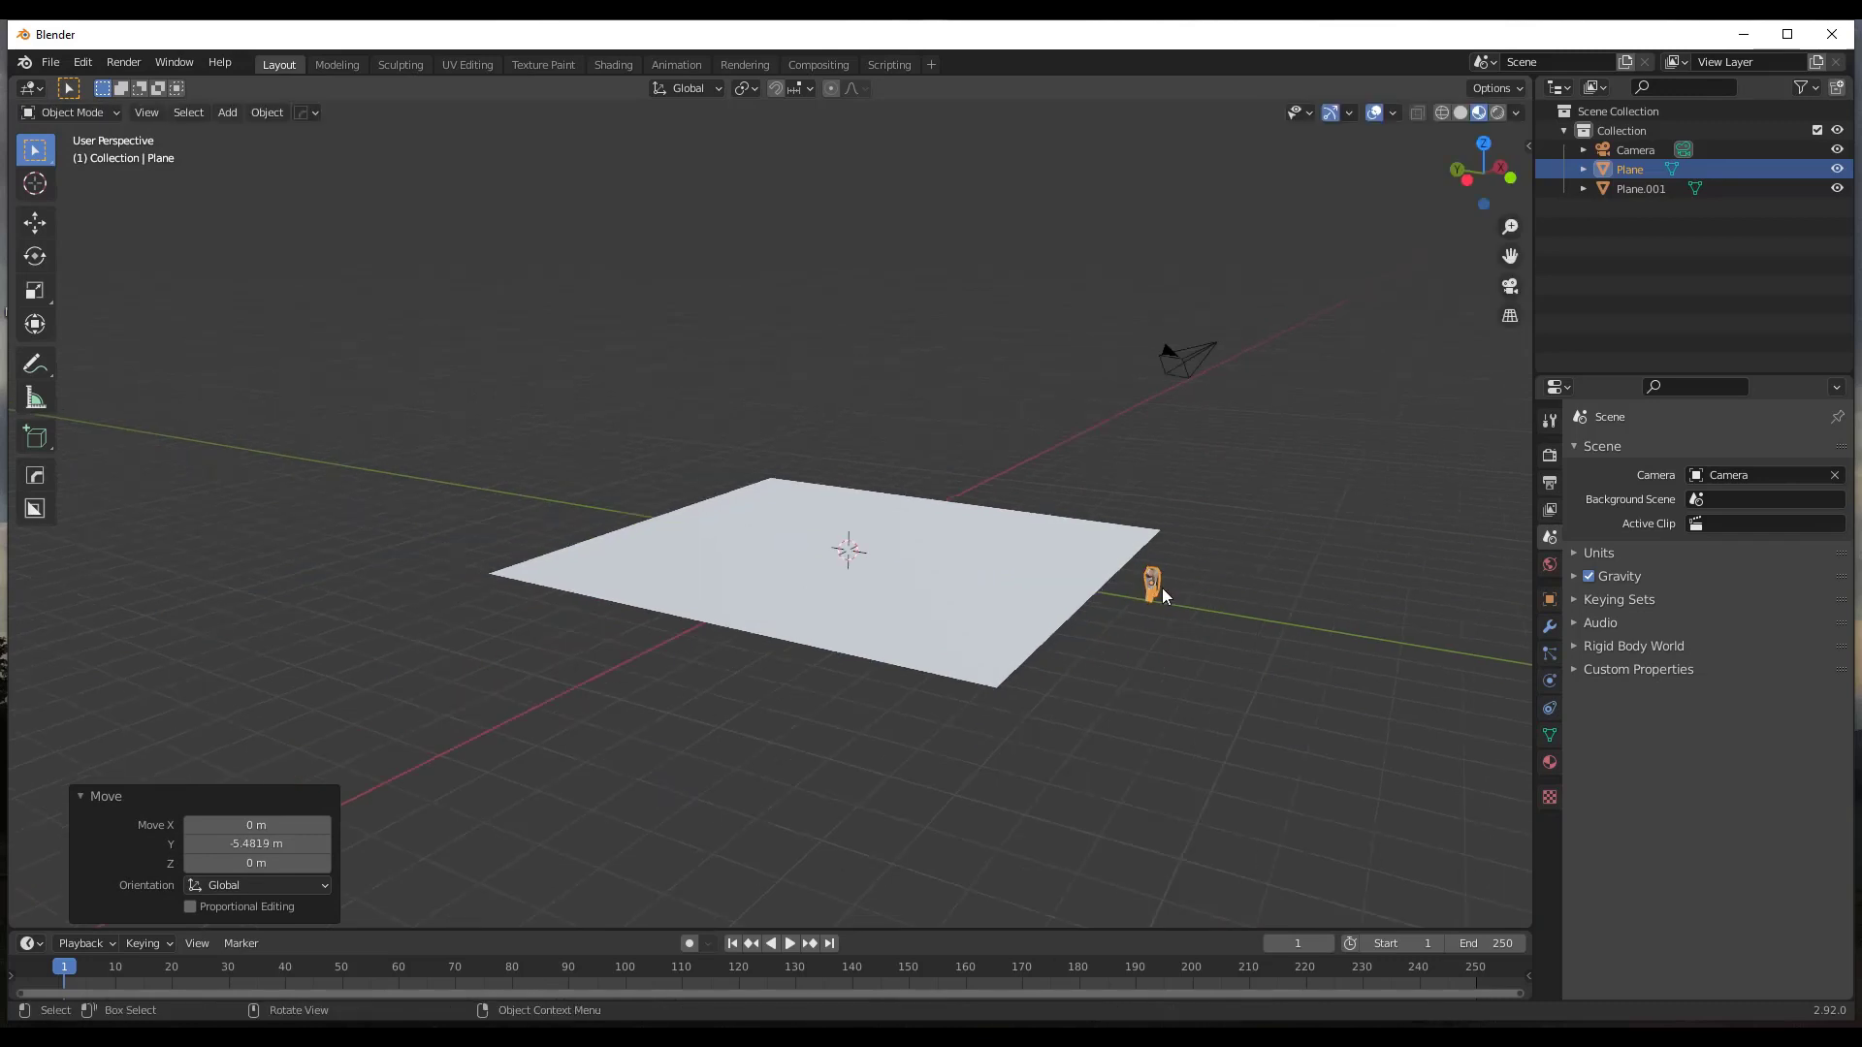
Rotate the dog about 66° around the Z axis so it faces the ground plane.
key("r")
key("z")
left_click(1152, 582)
scroll(812, 555, "up", 3)
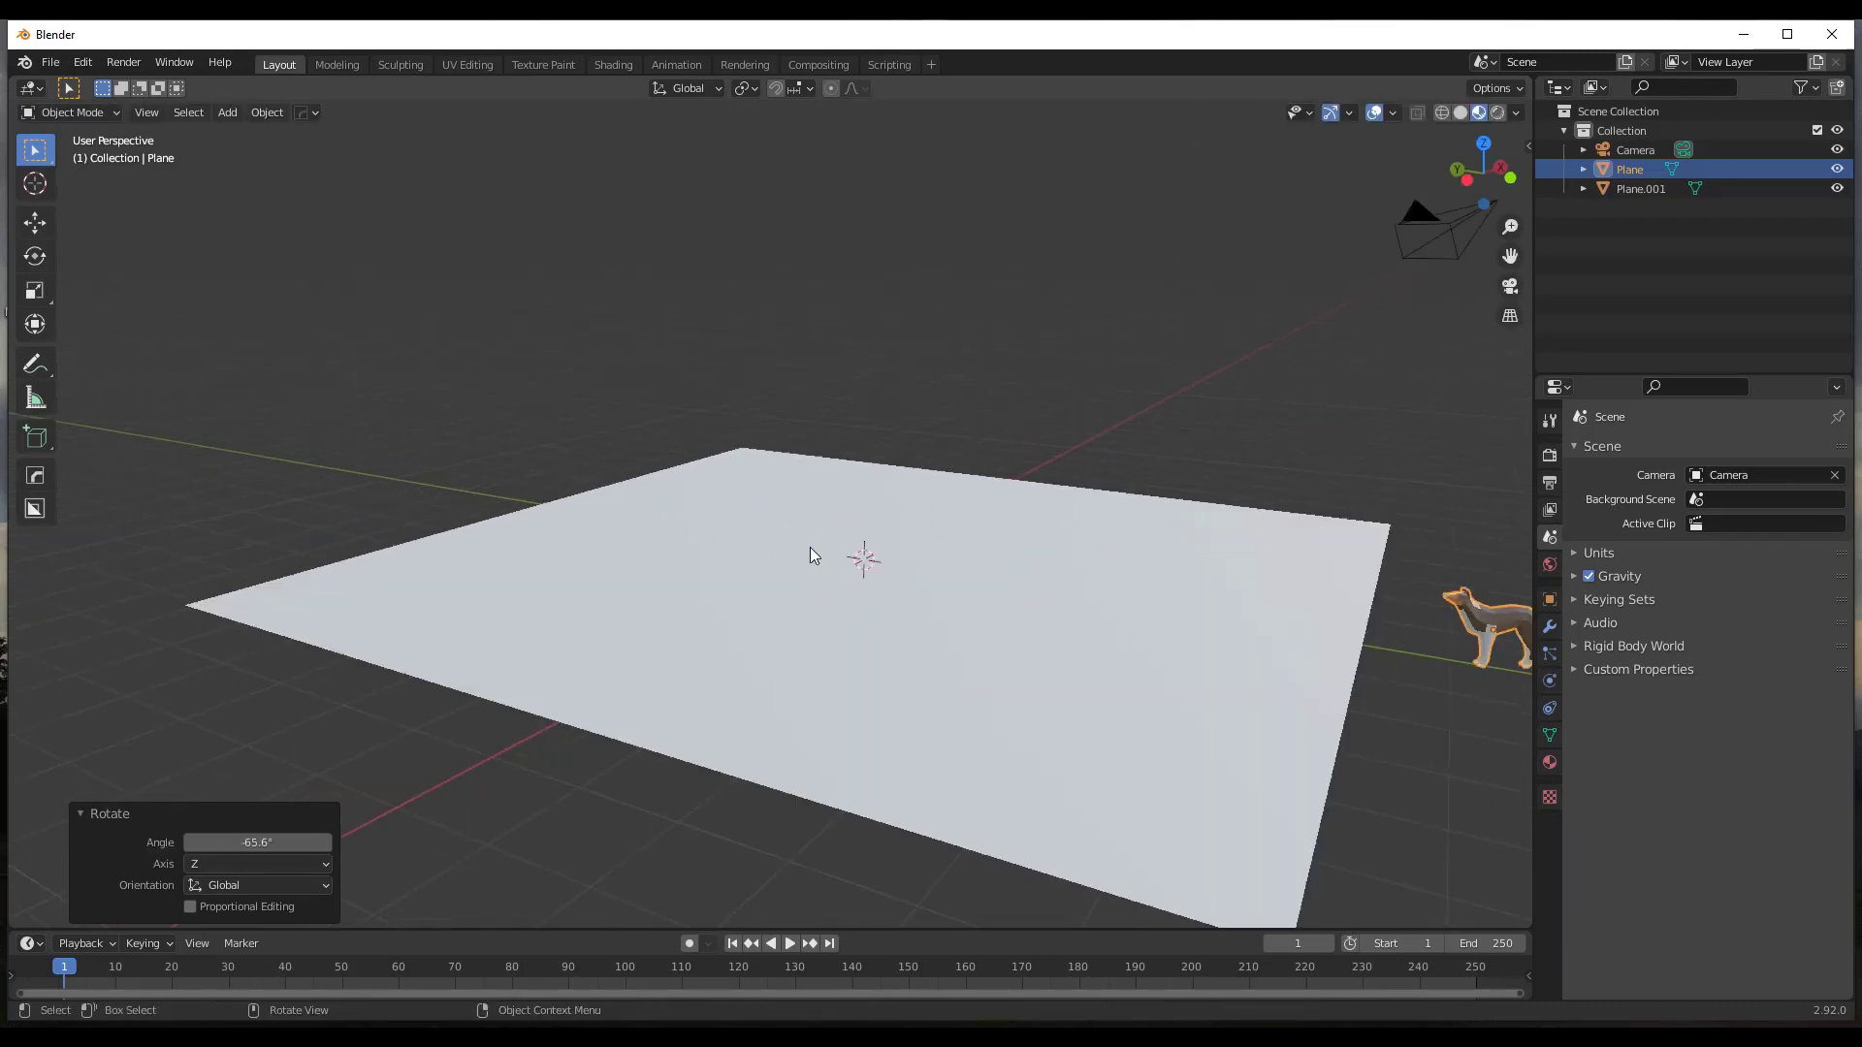
middle_click_drag(812, 555, 819, 560)
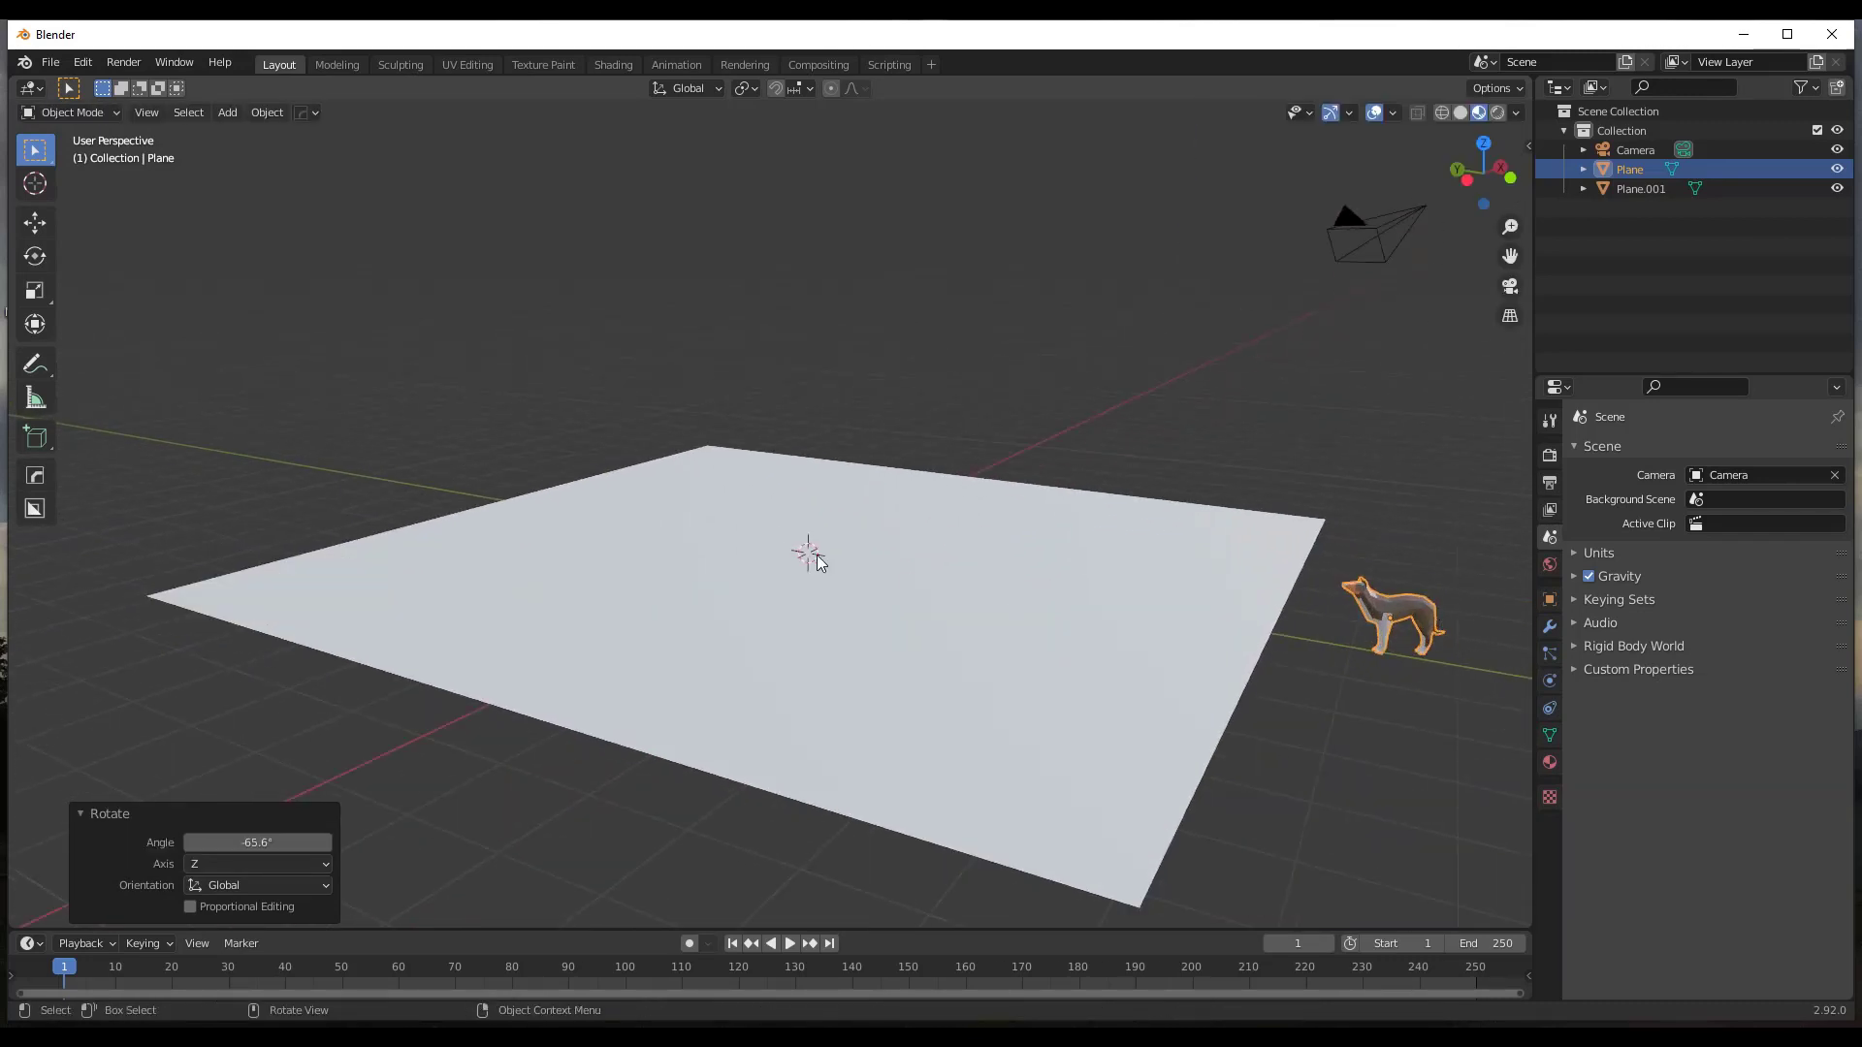
Put the ground plane in vertex editing, clear the selection and select a single vertex near the far corner on the dog's side.
left_click(957, 591)
middle_click_drag(957, 590, 981, 595)
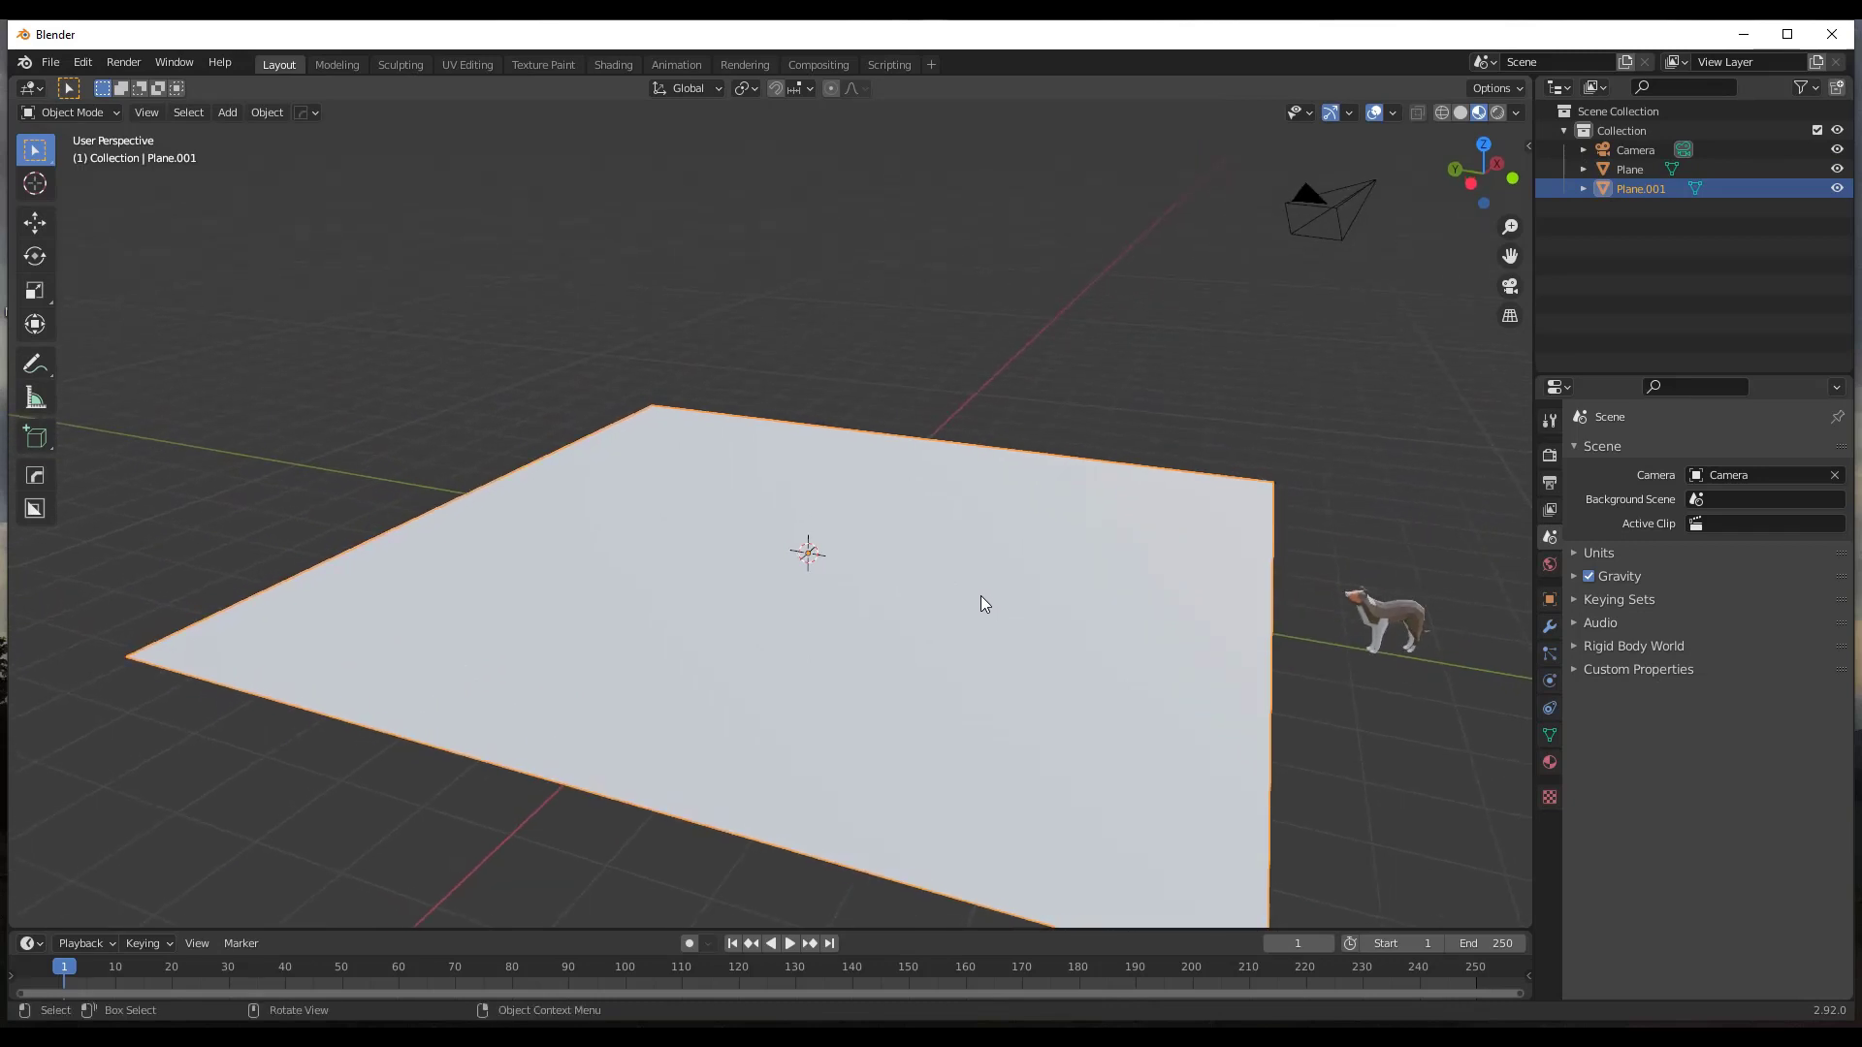
key("Tab")
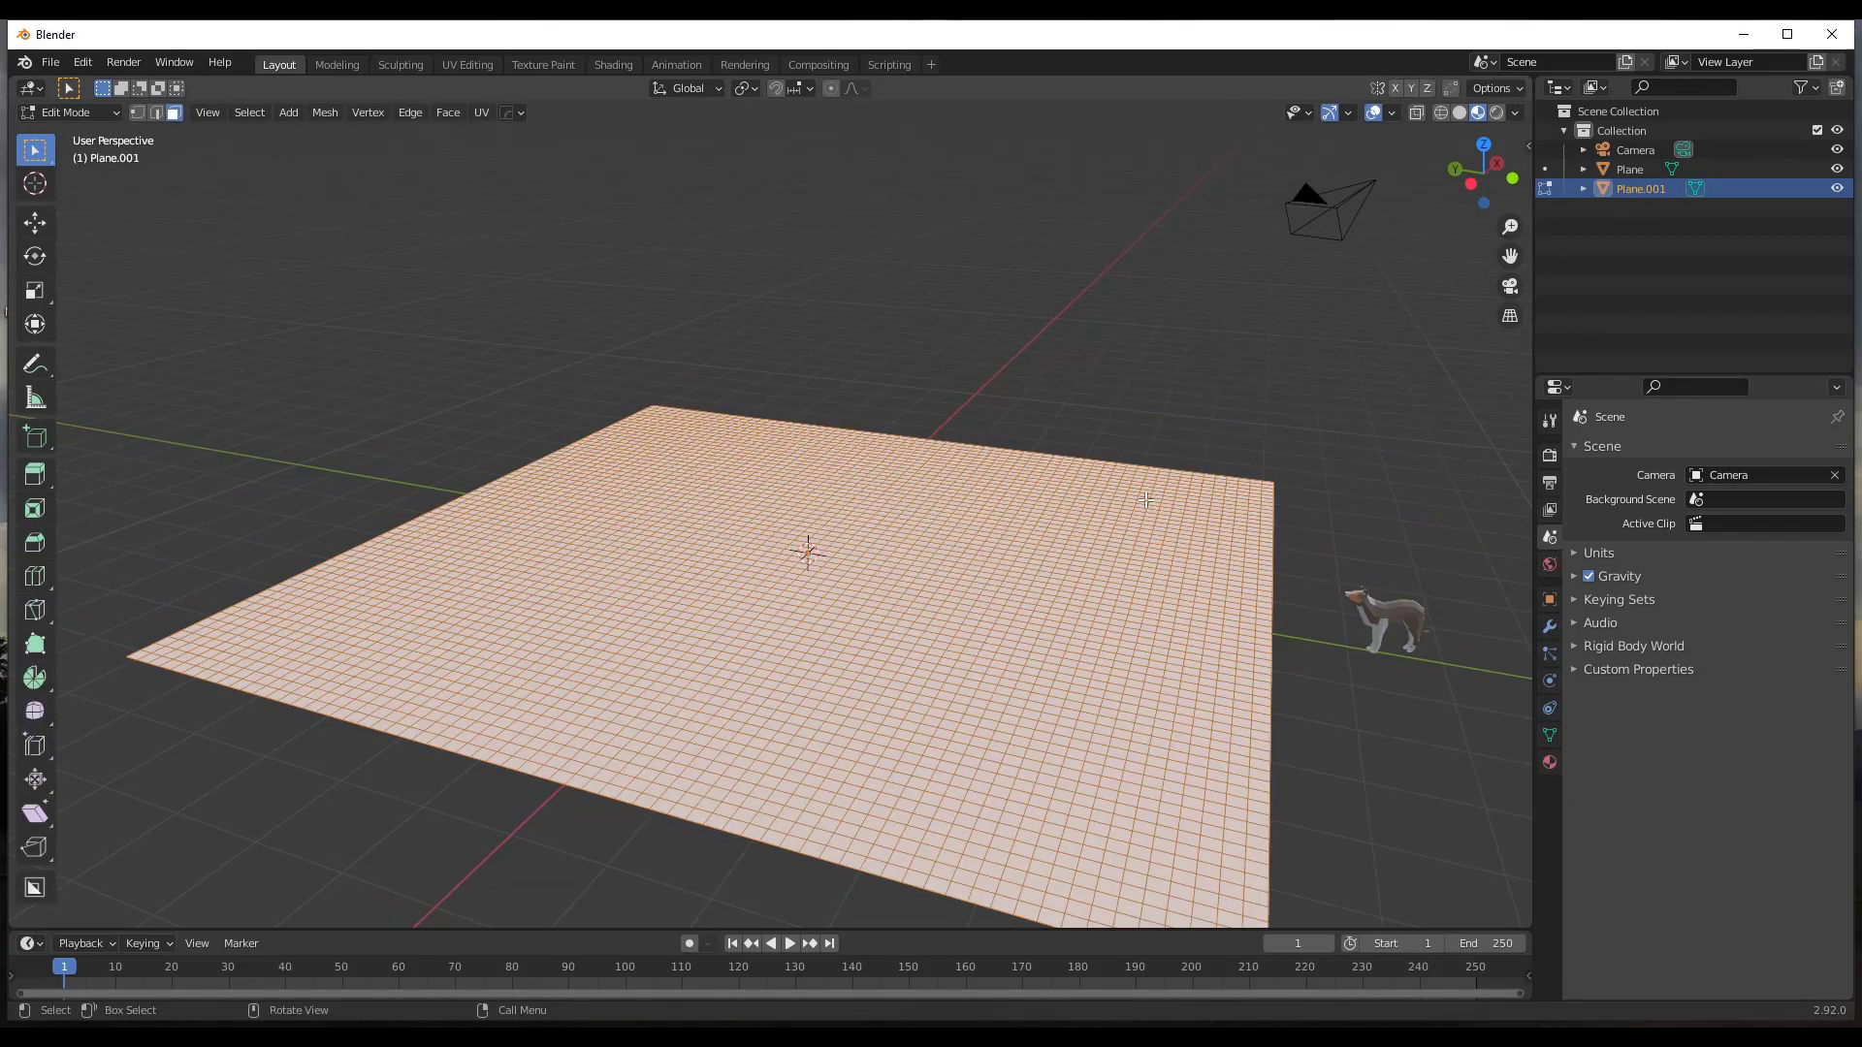
key("1")
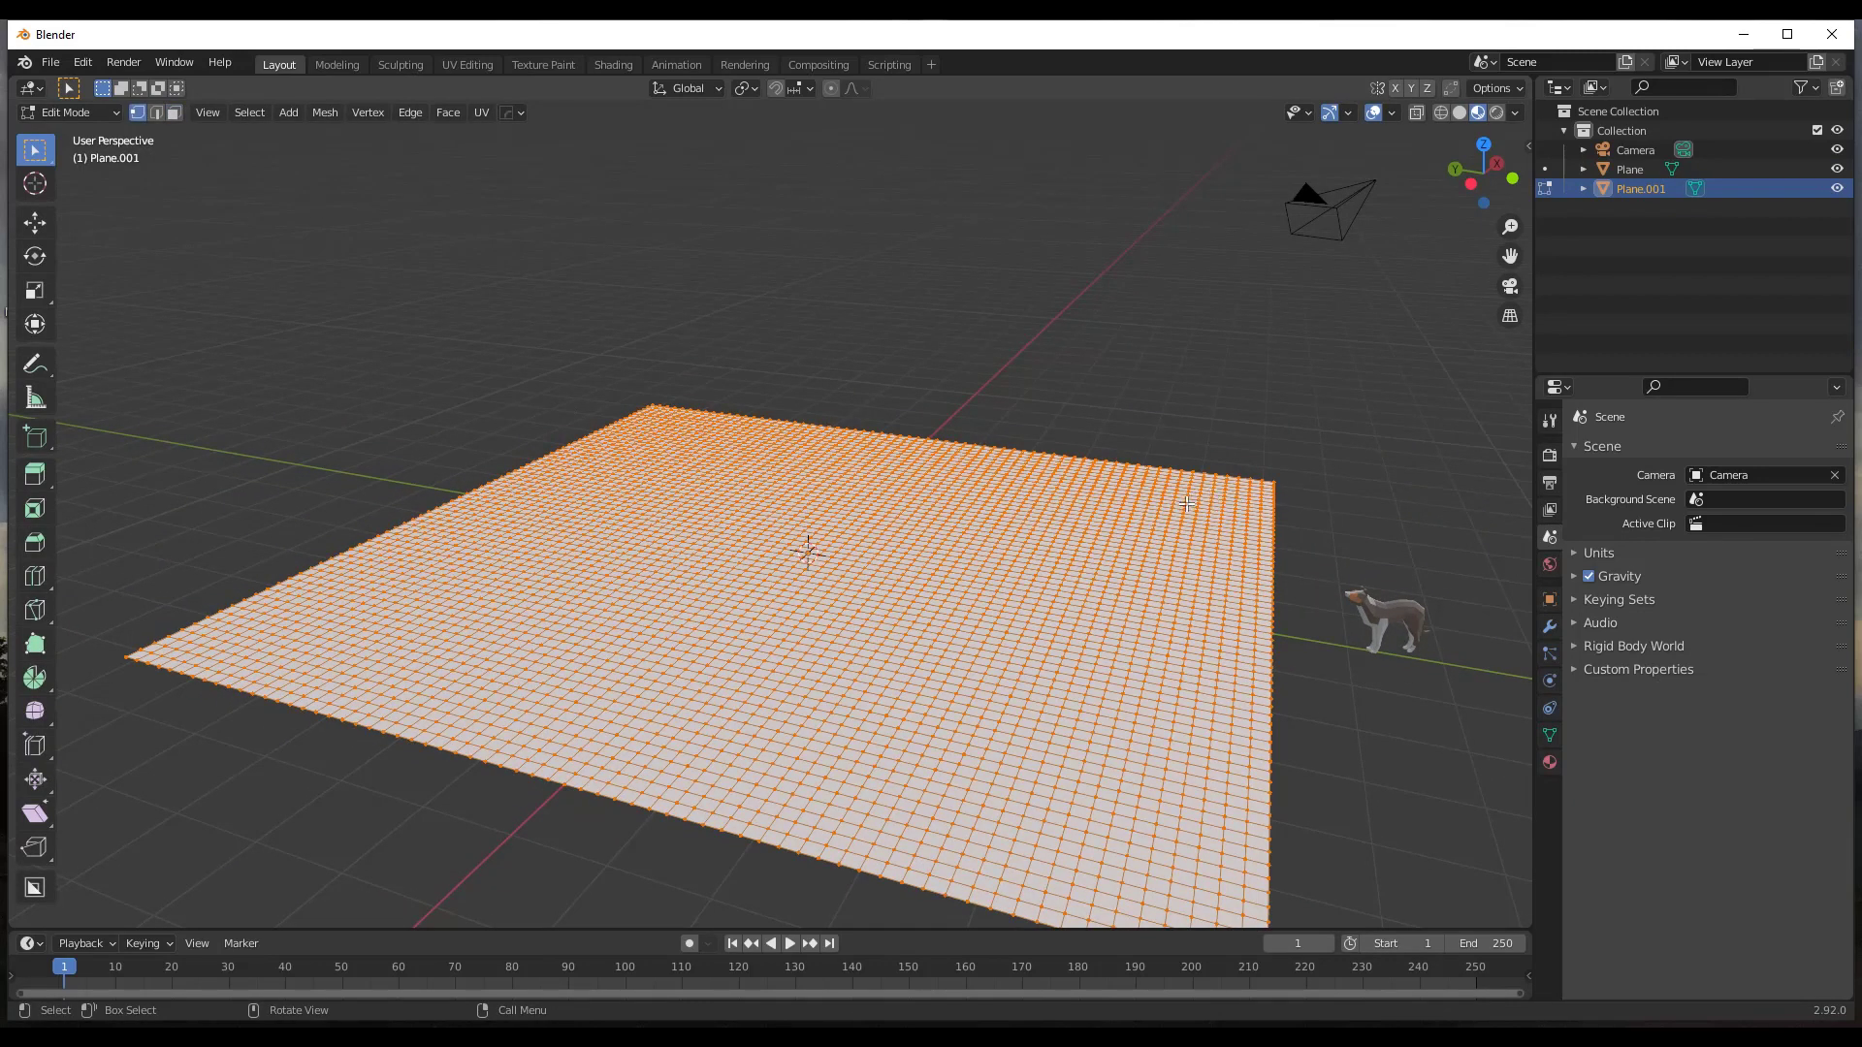
key("alt+a")
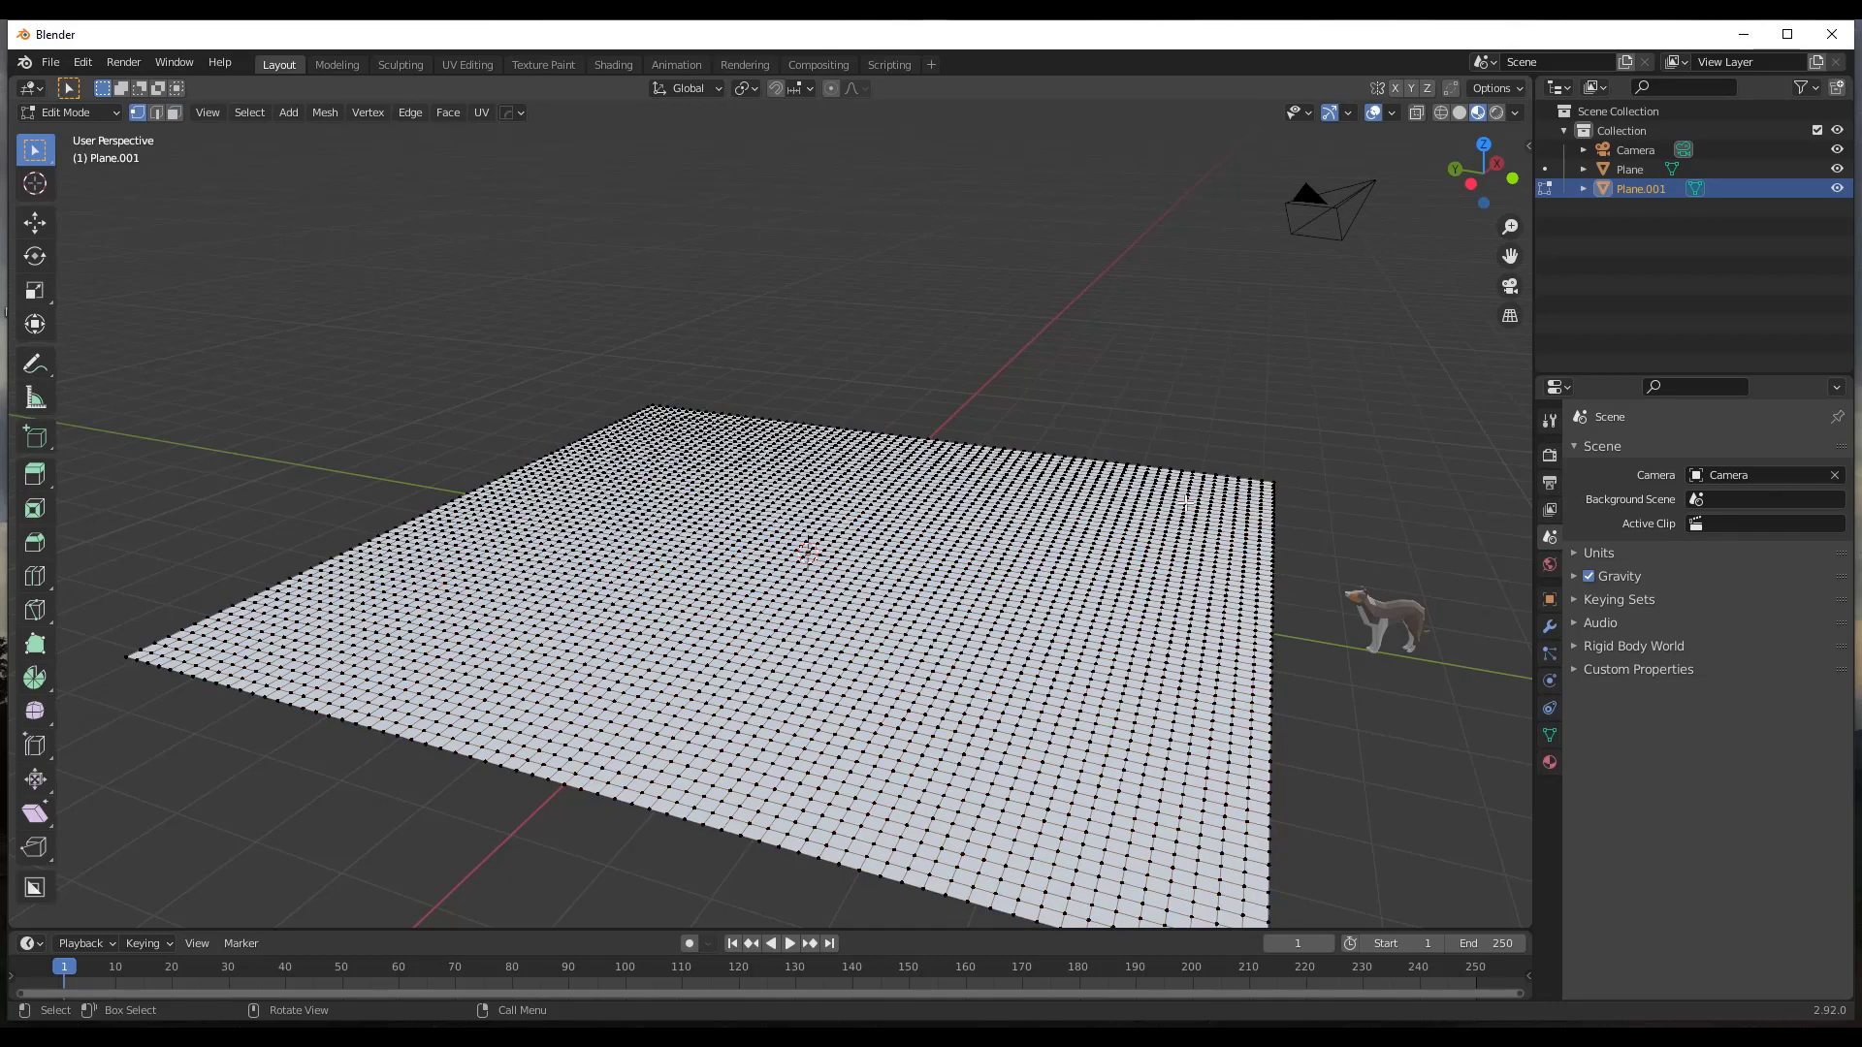
left_click(1192, 501)
key("g")
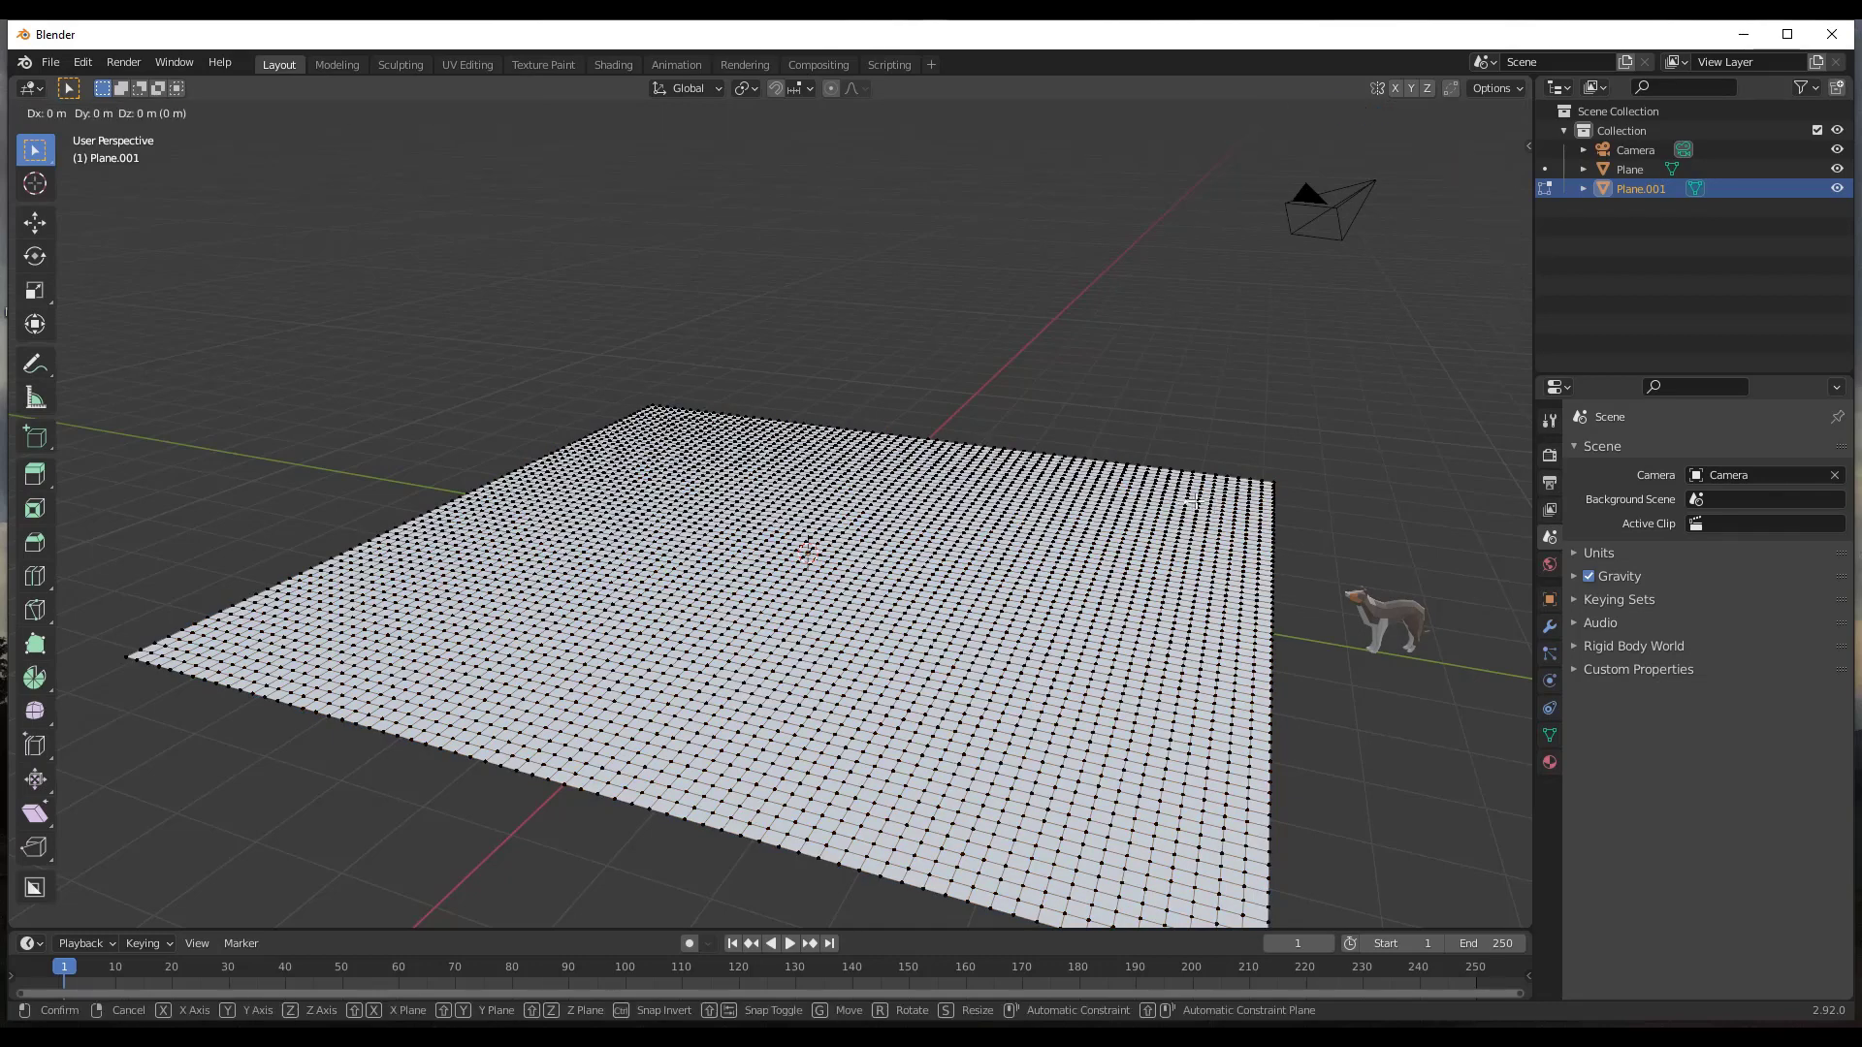
key("z")
right_click(1199, 472)
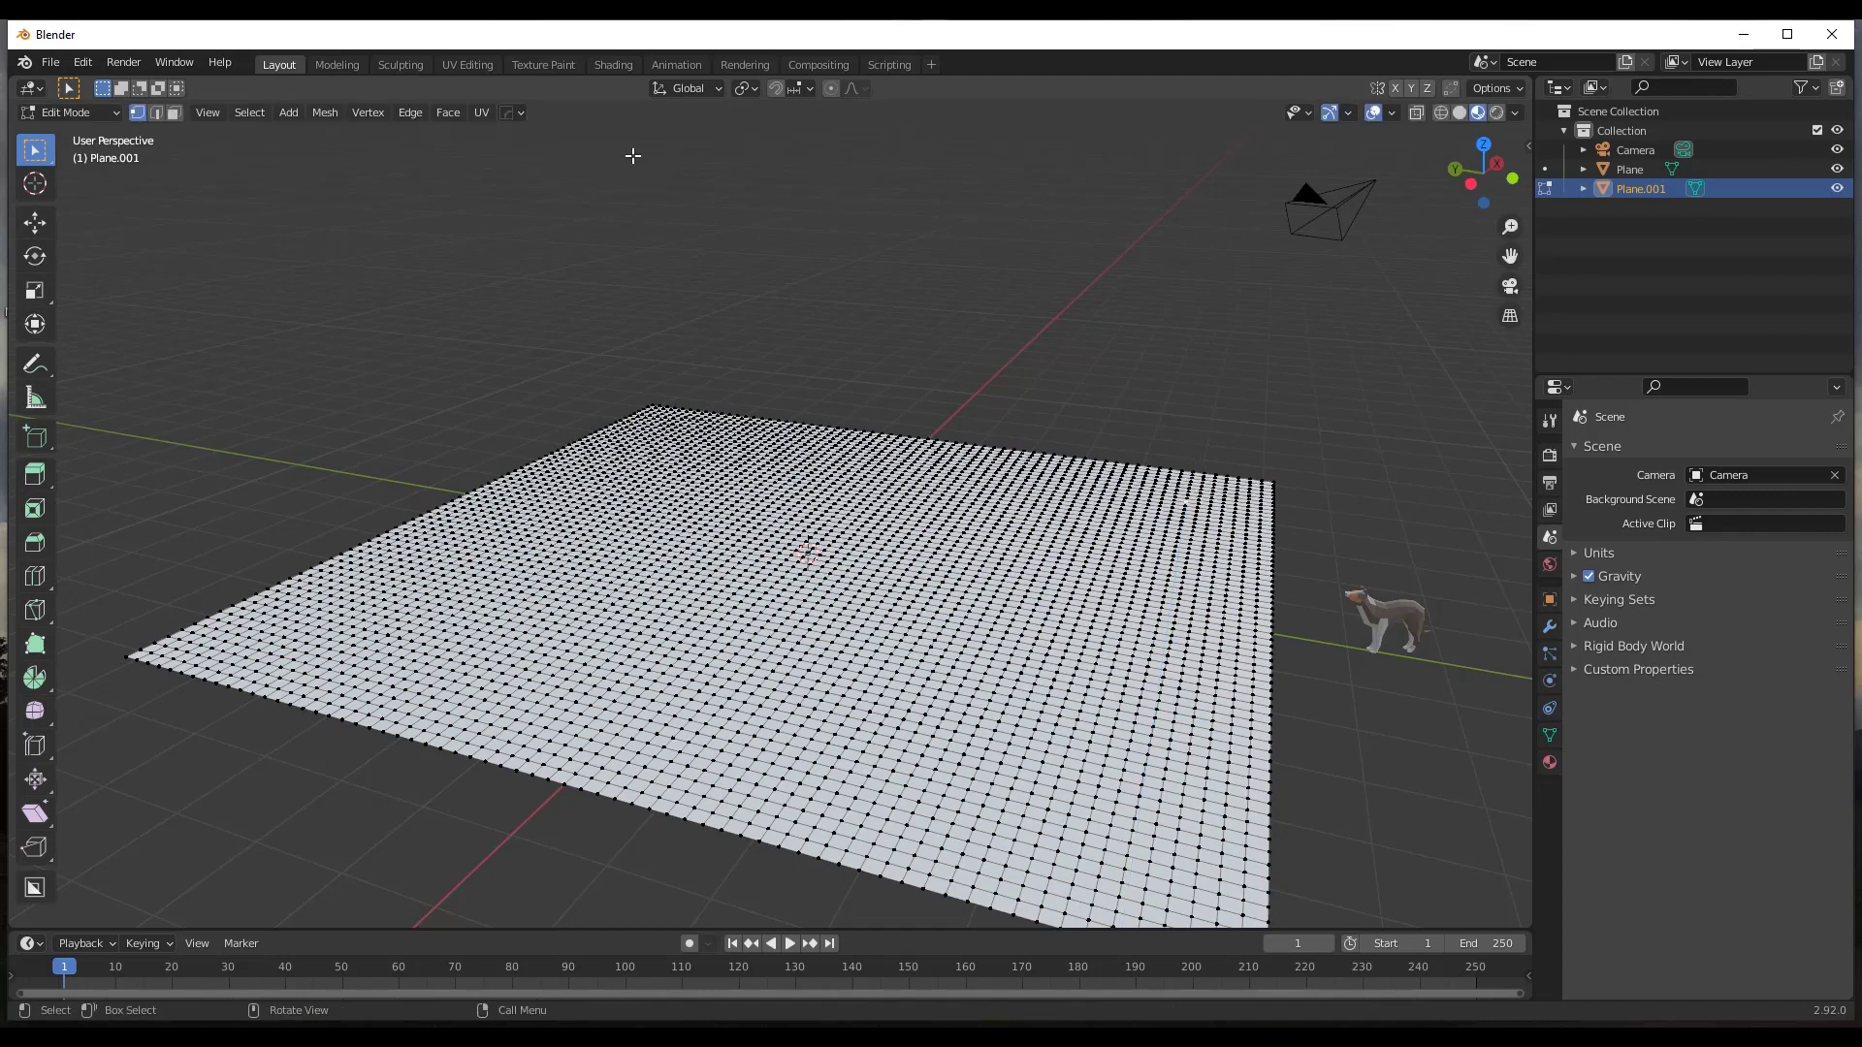
Turn on proportional editing and raise the selected vertex about 1.07 m with a proportional size of about 4.18 to form a hill.
left_click(831, 89)
key("g")
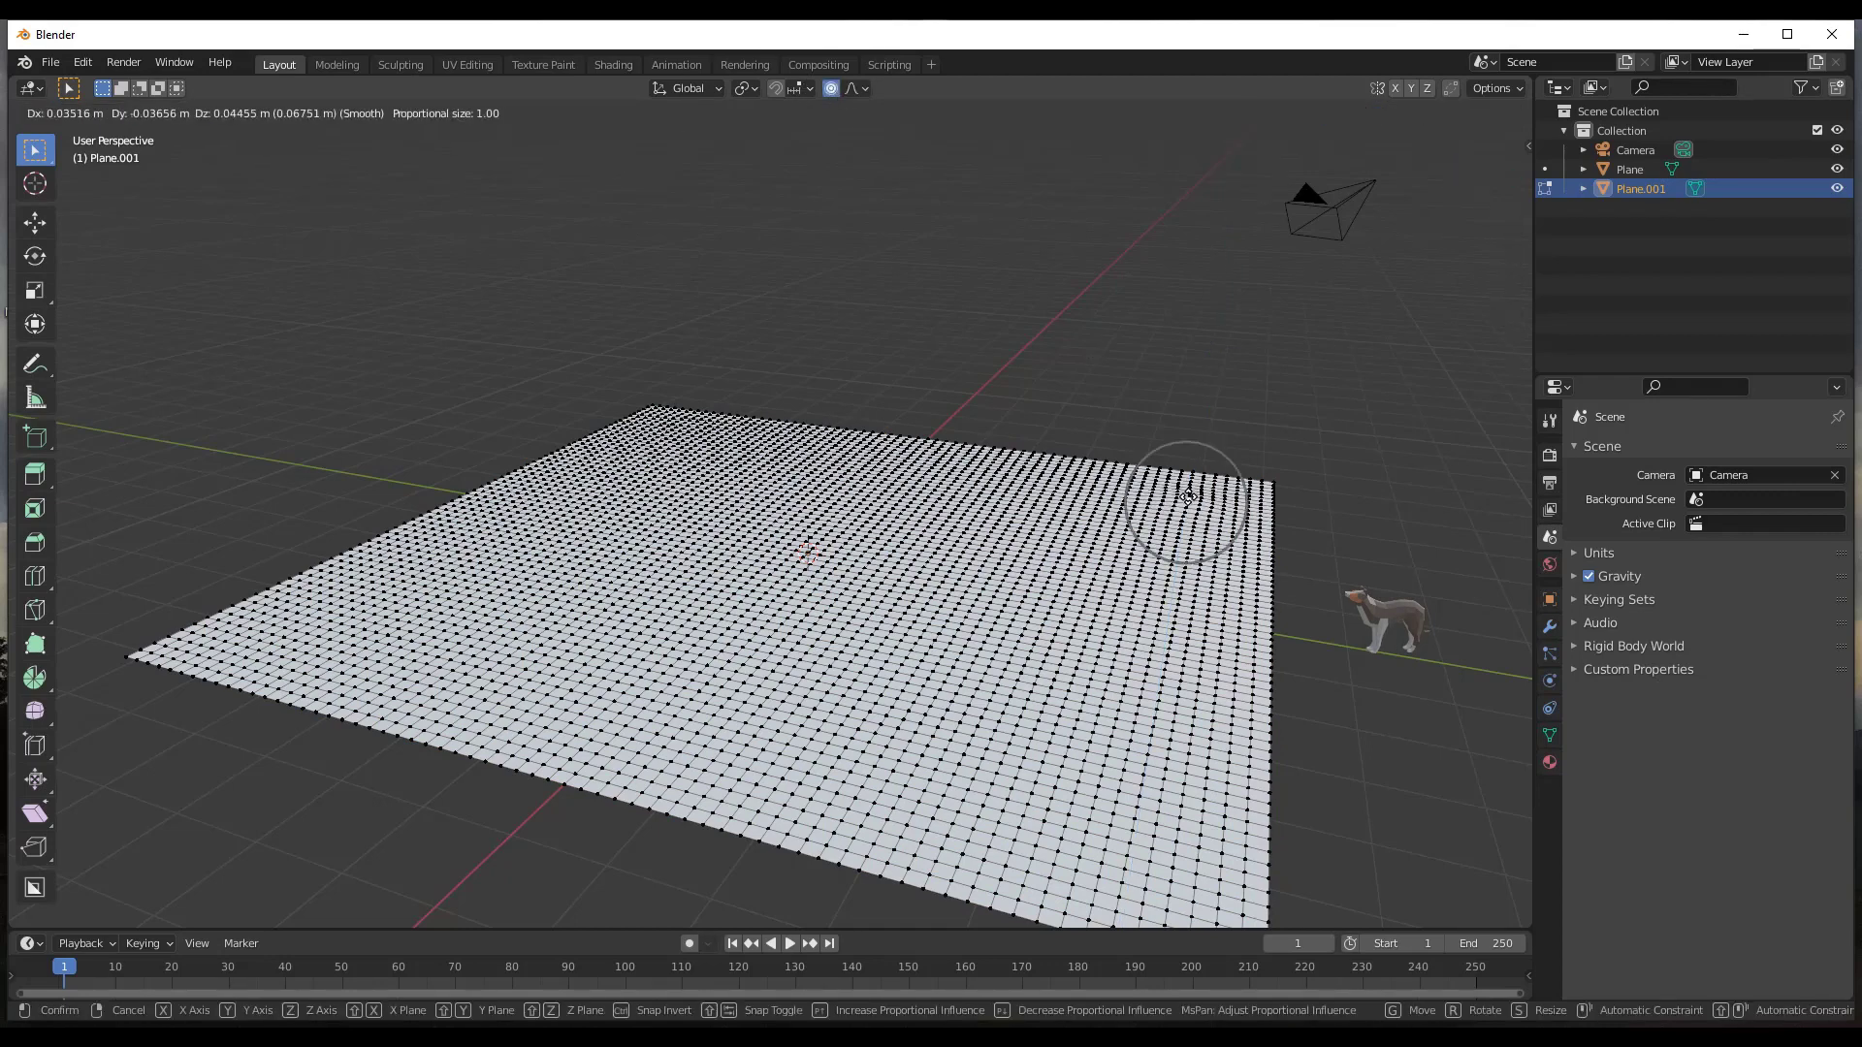
scroll(1188, 496, "down", 18)
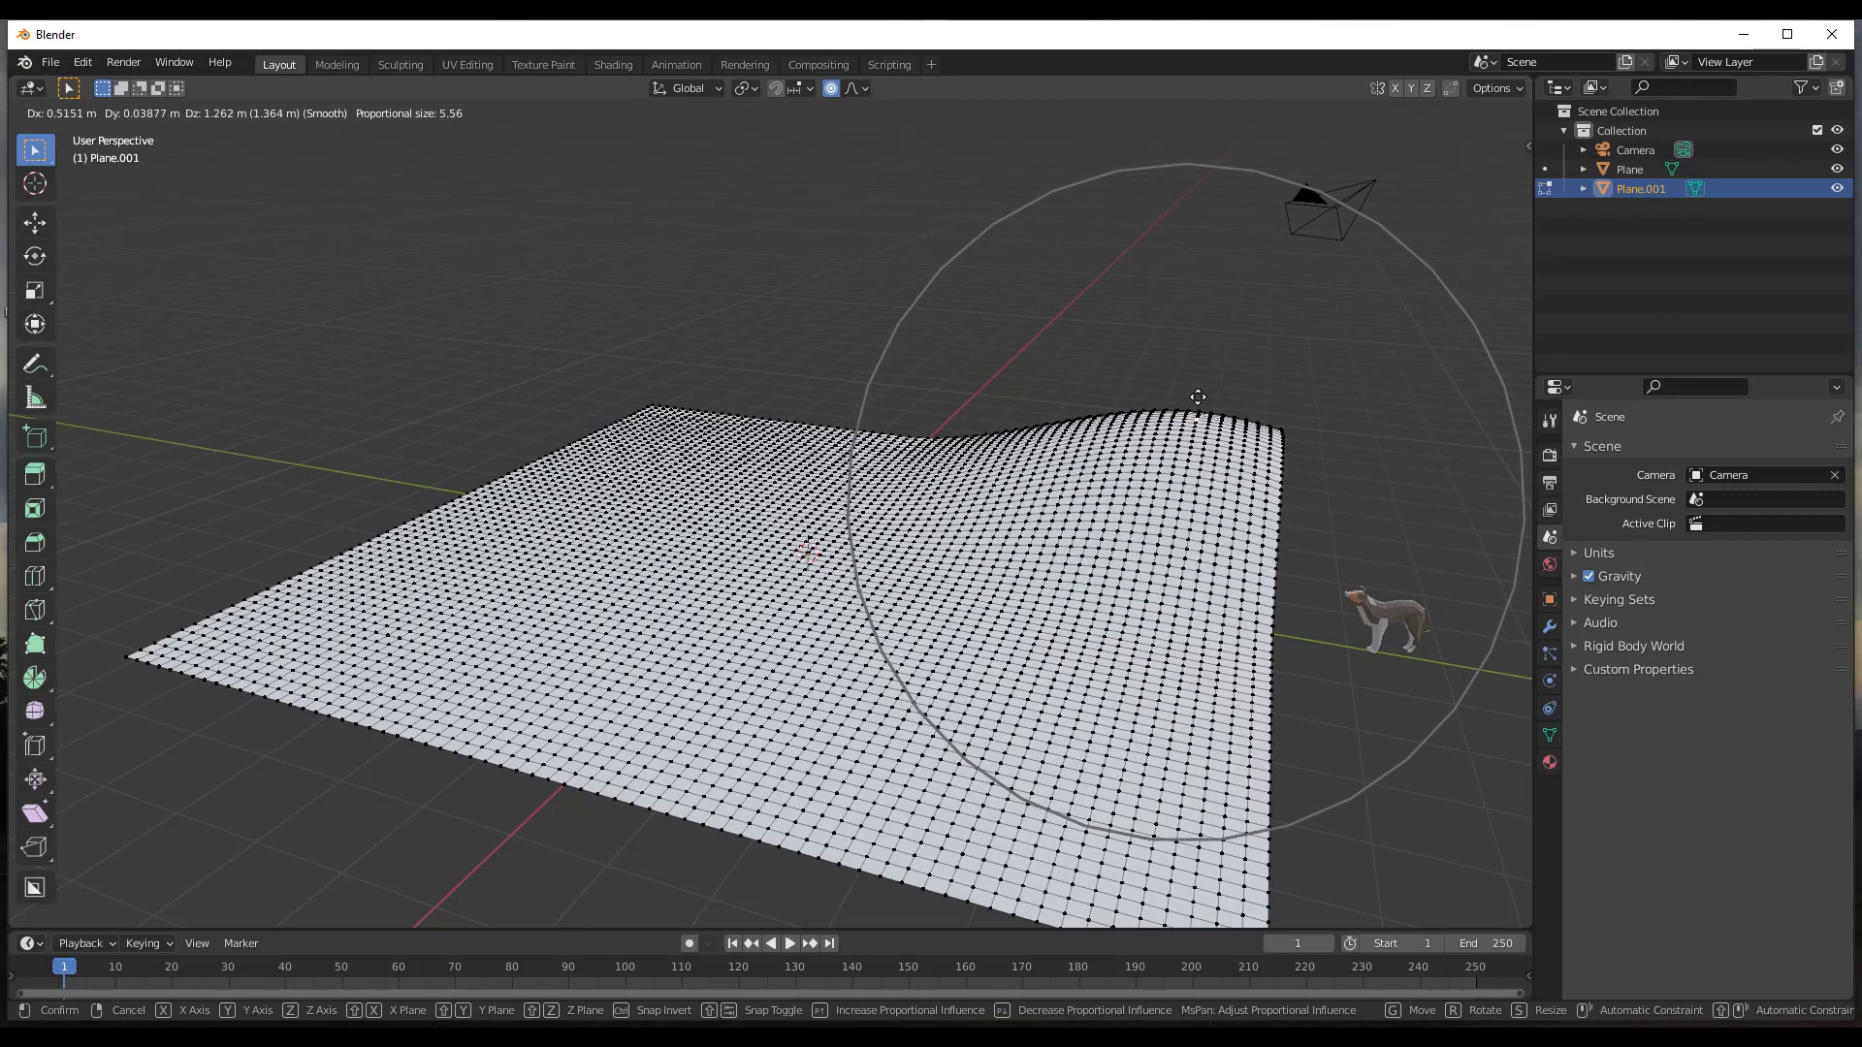
scroll(1193, 416, "up", 3)
left_click(1190, 431)
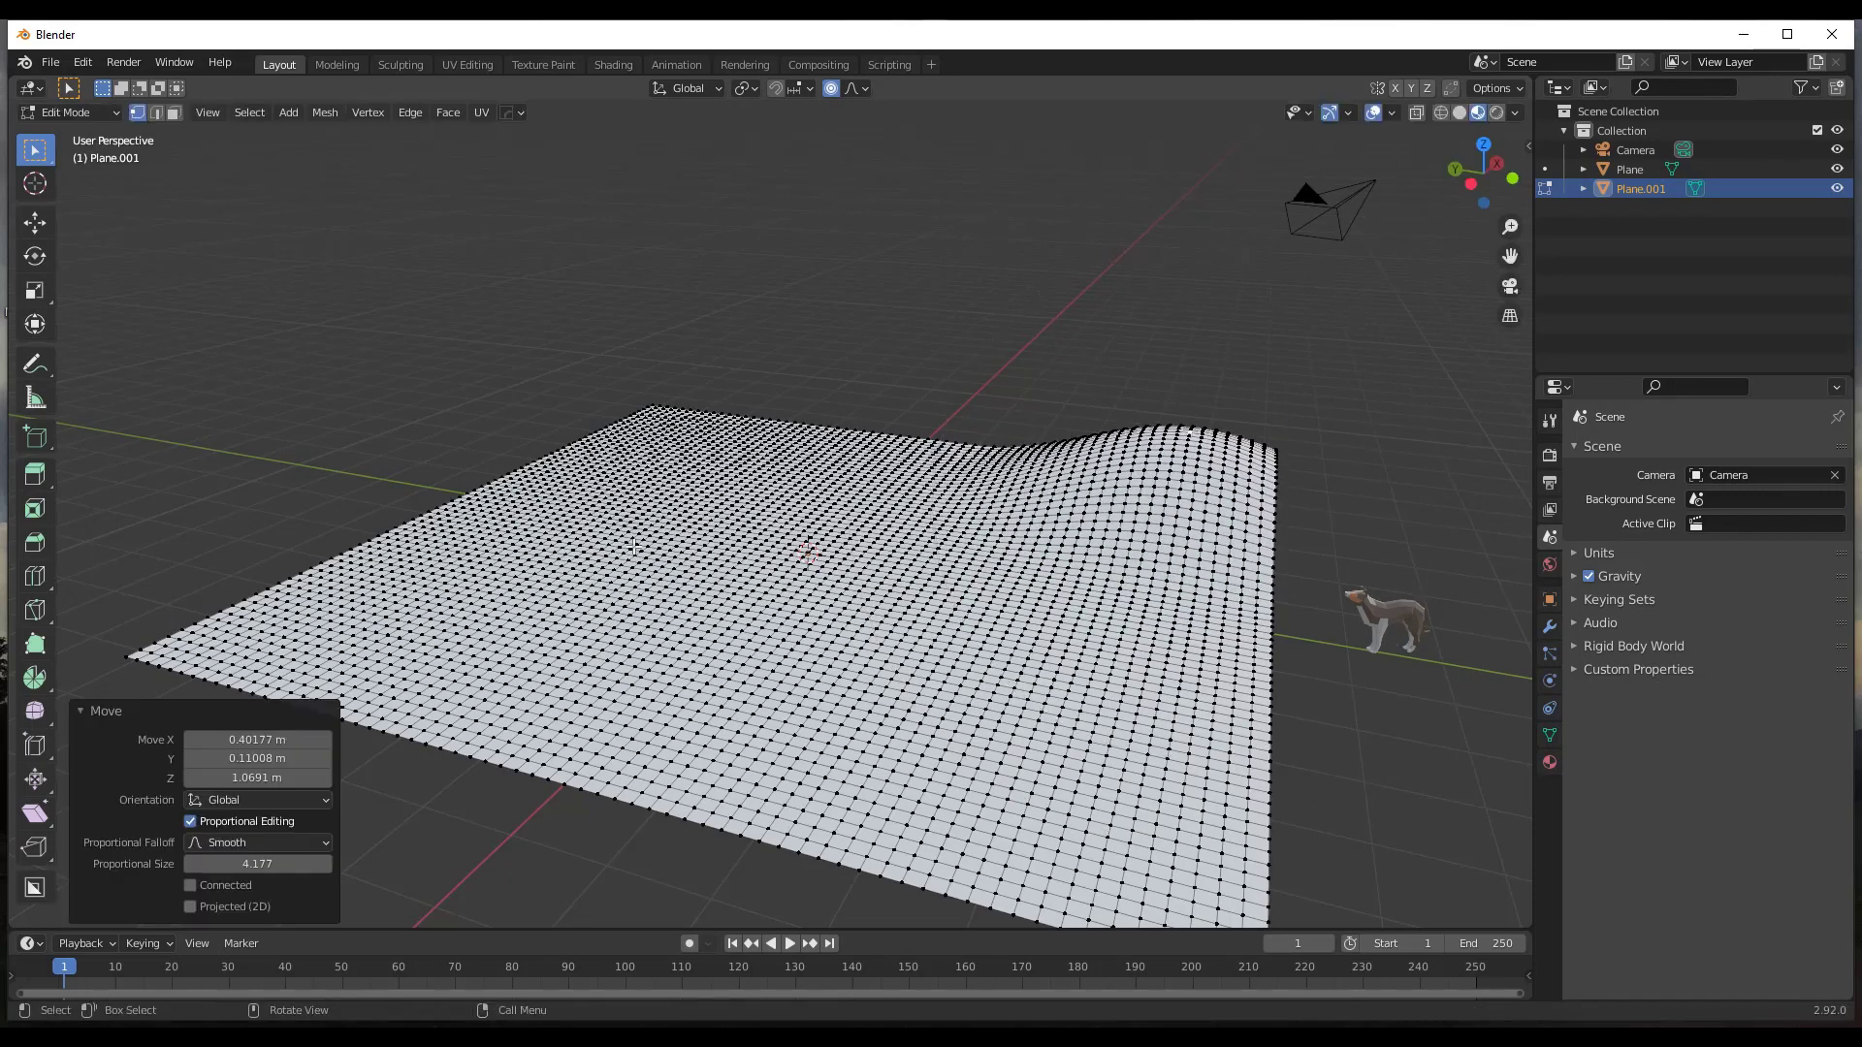
Lower a vertex near the plane's far corner opposite the dog along Z to form a smooth dip.
left_click(629, 439)
key("g")
key("z")
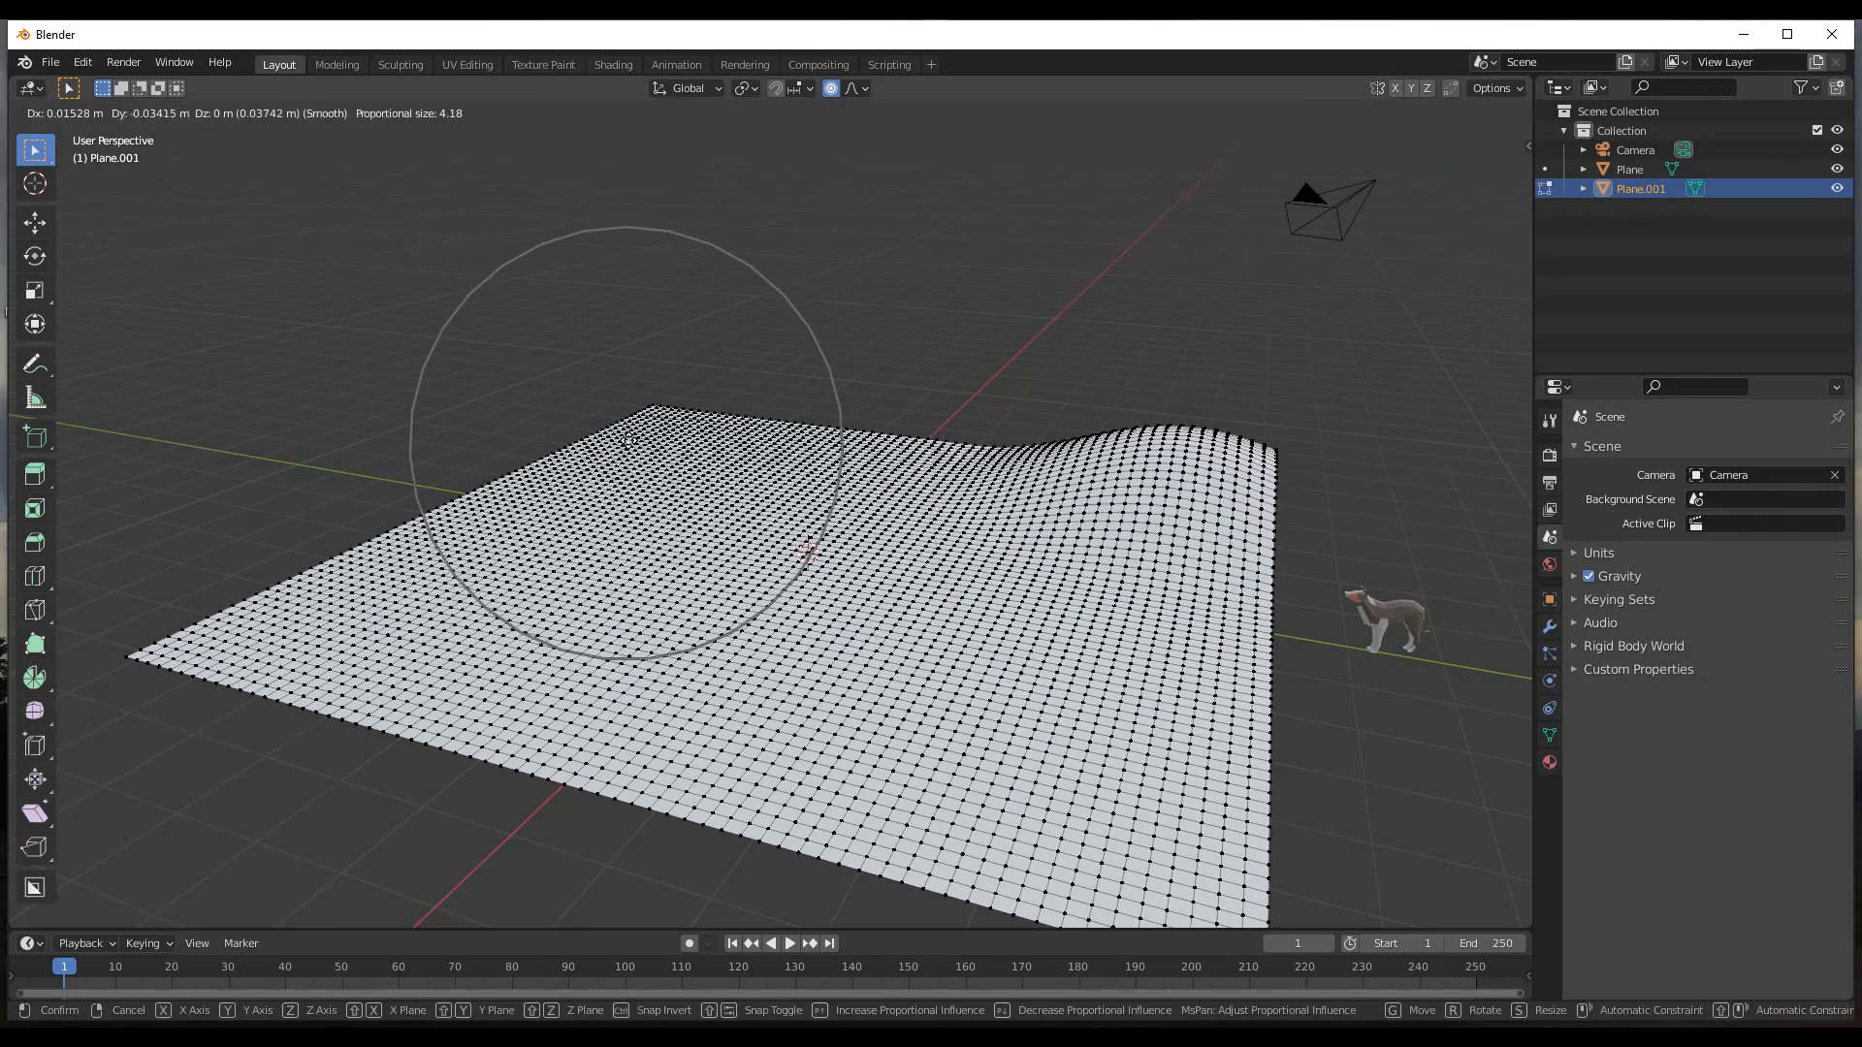
left_click(630, 482)
Raise a vertex near the plane's outermost corner opposite the dog about 1.1 m along Z to form another hill.
left_click(241, 609)
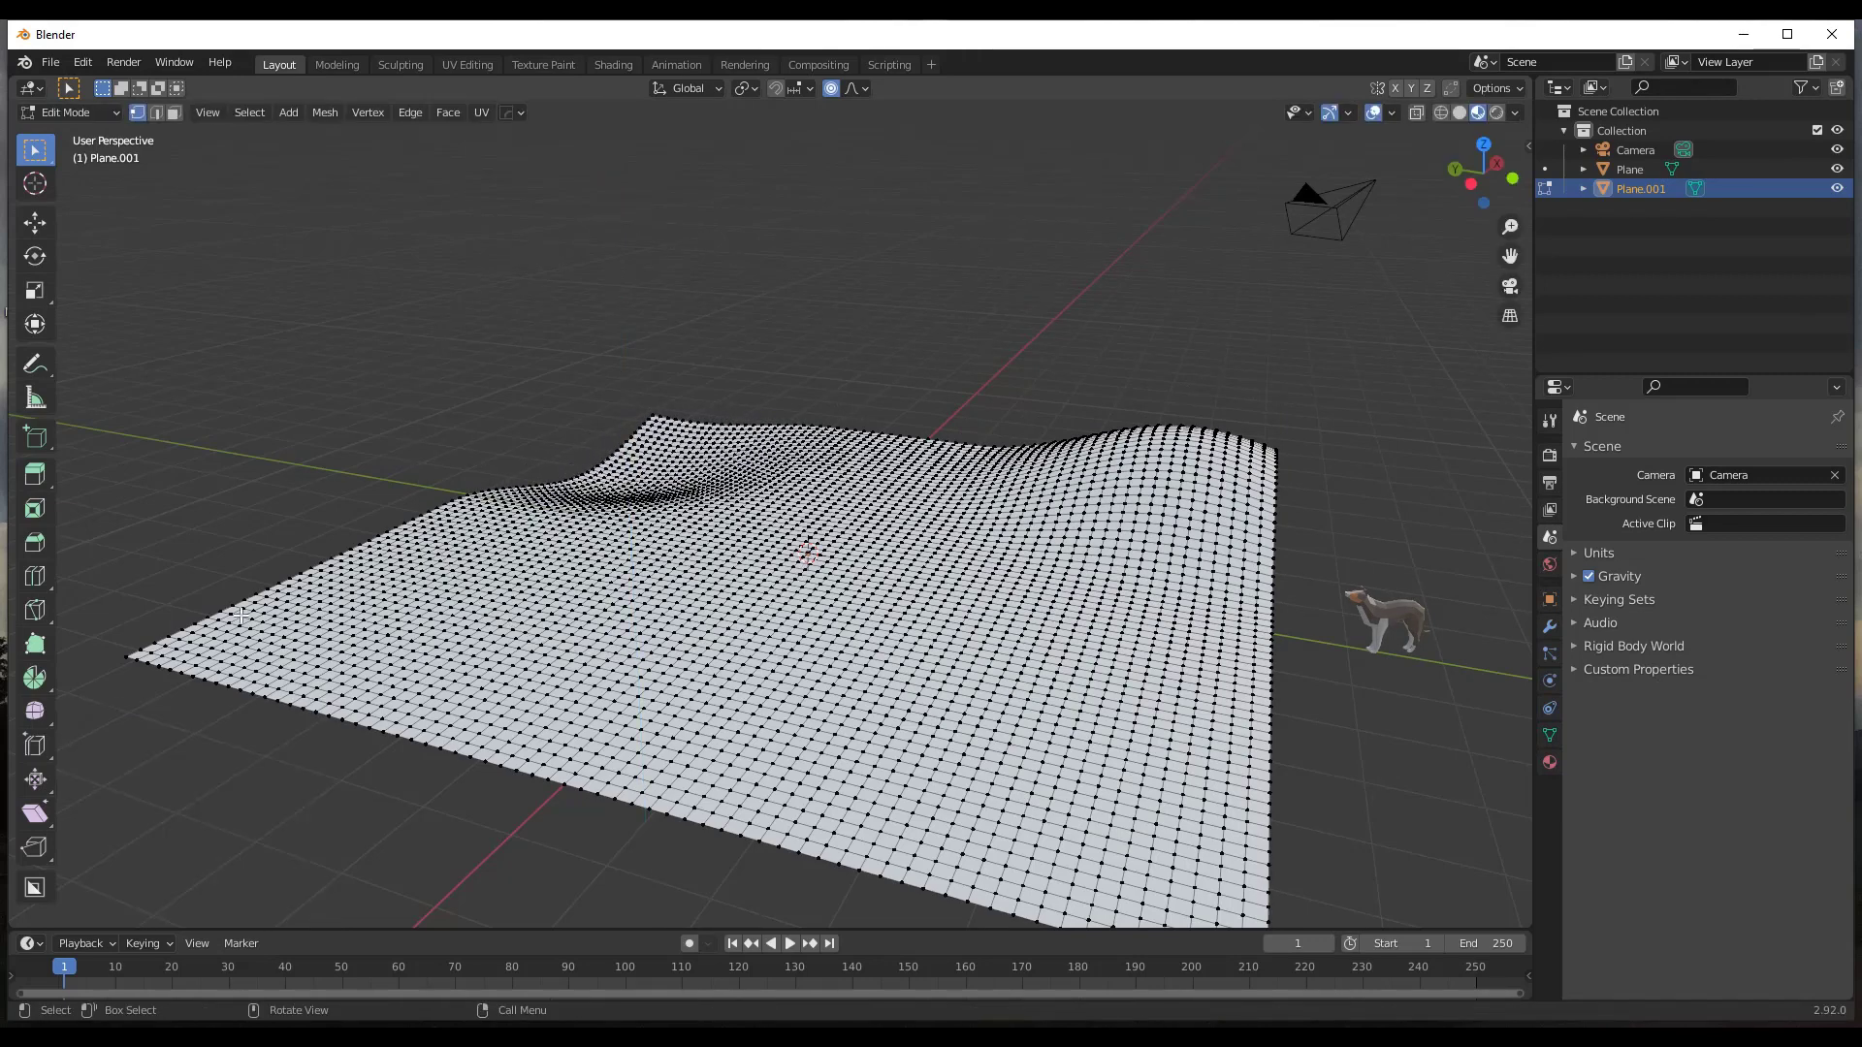
key("g")
key("z")
left_click(250, 534)
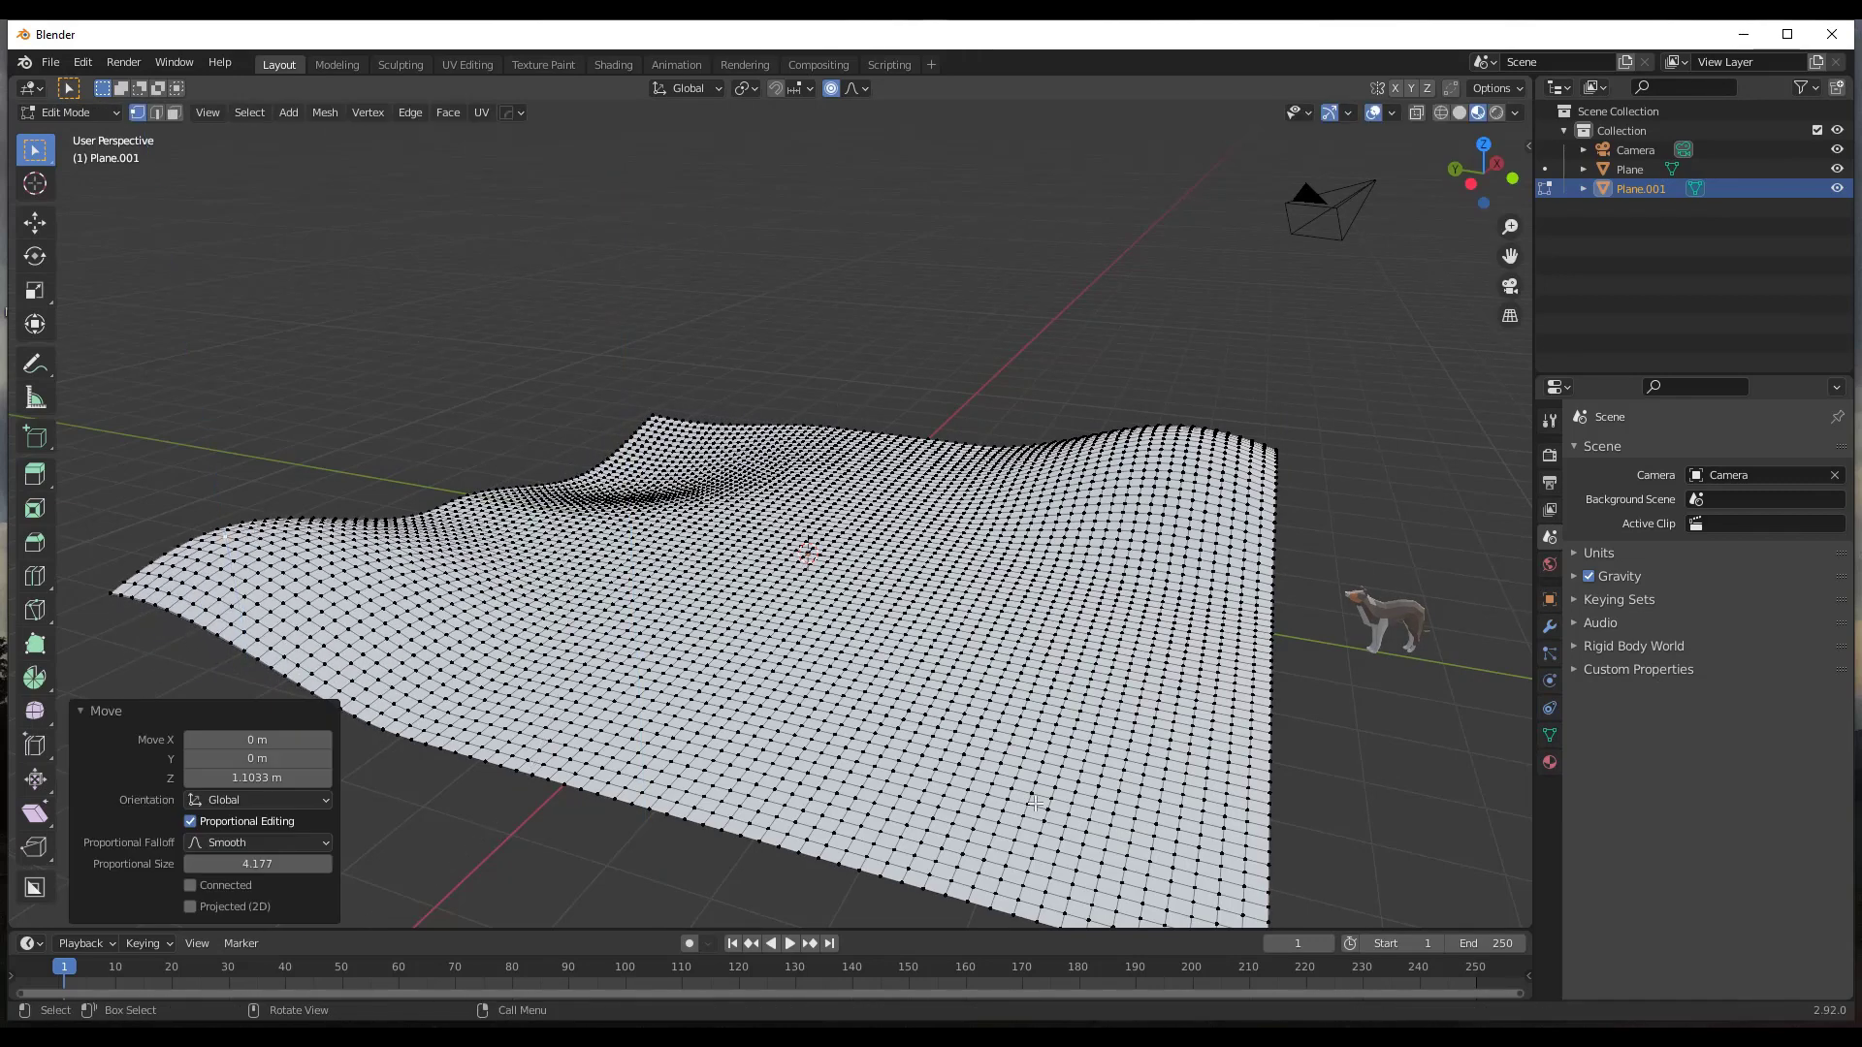
Raise a vertex in the plane's interior on the dog's side along Z into a soft mound, and return to Object Mode.
left_click(1004, 680)
key("g")
key("z")
left_click(1008, 606)
middle_click_drag(1008, 606, 1054, 601)
key("Tab")
key("space")
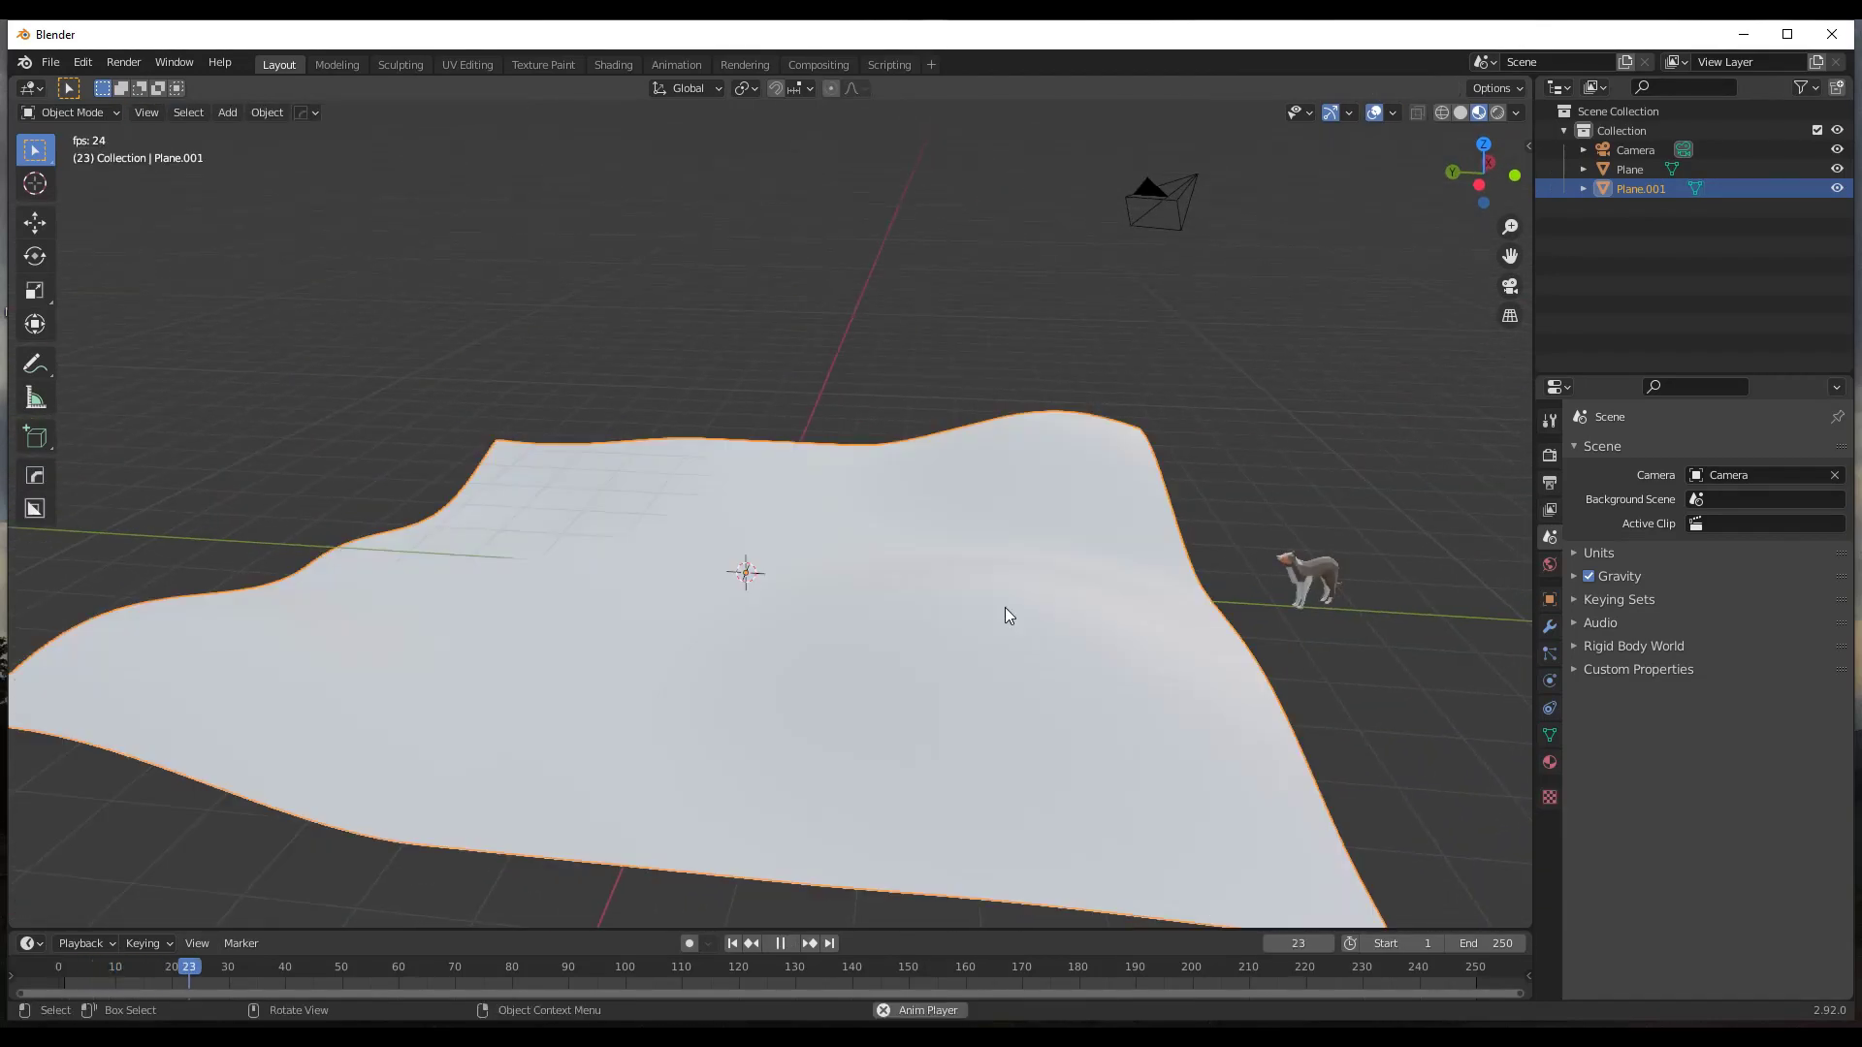
key("space")
scroll(834, 659, "down", 5)
middle_click_drag(848, 622, 787, 622)
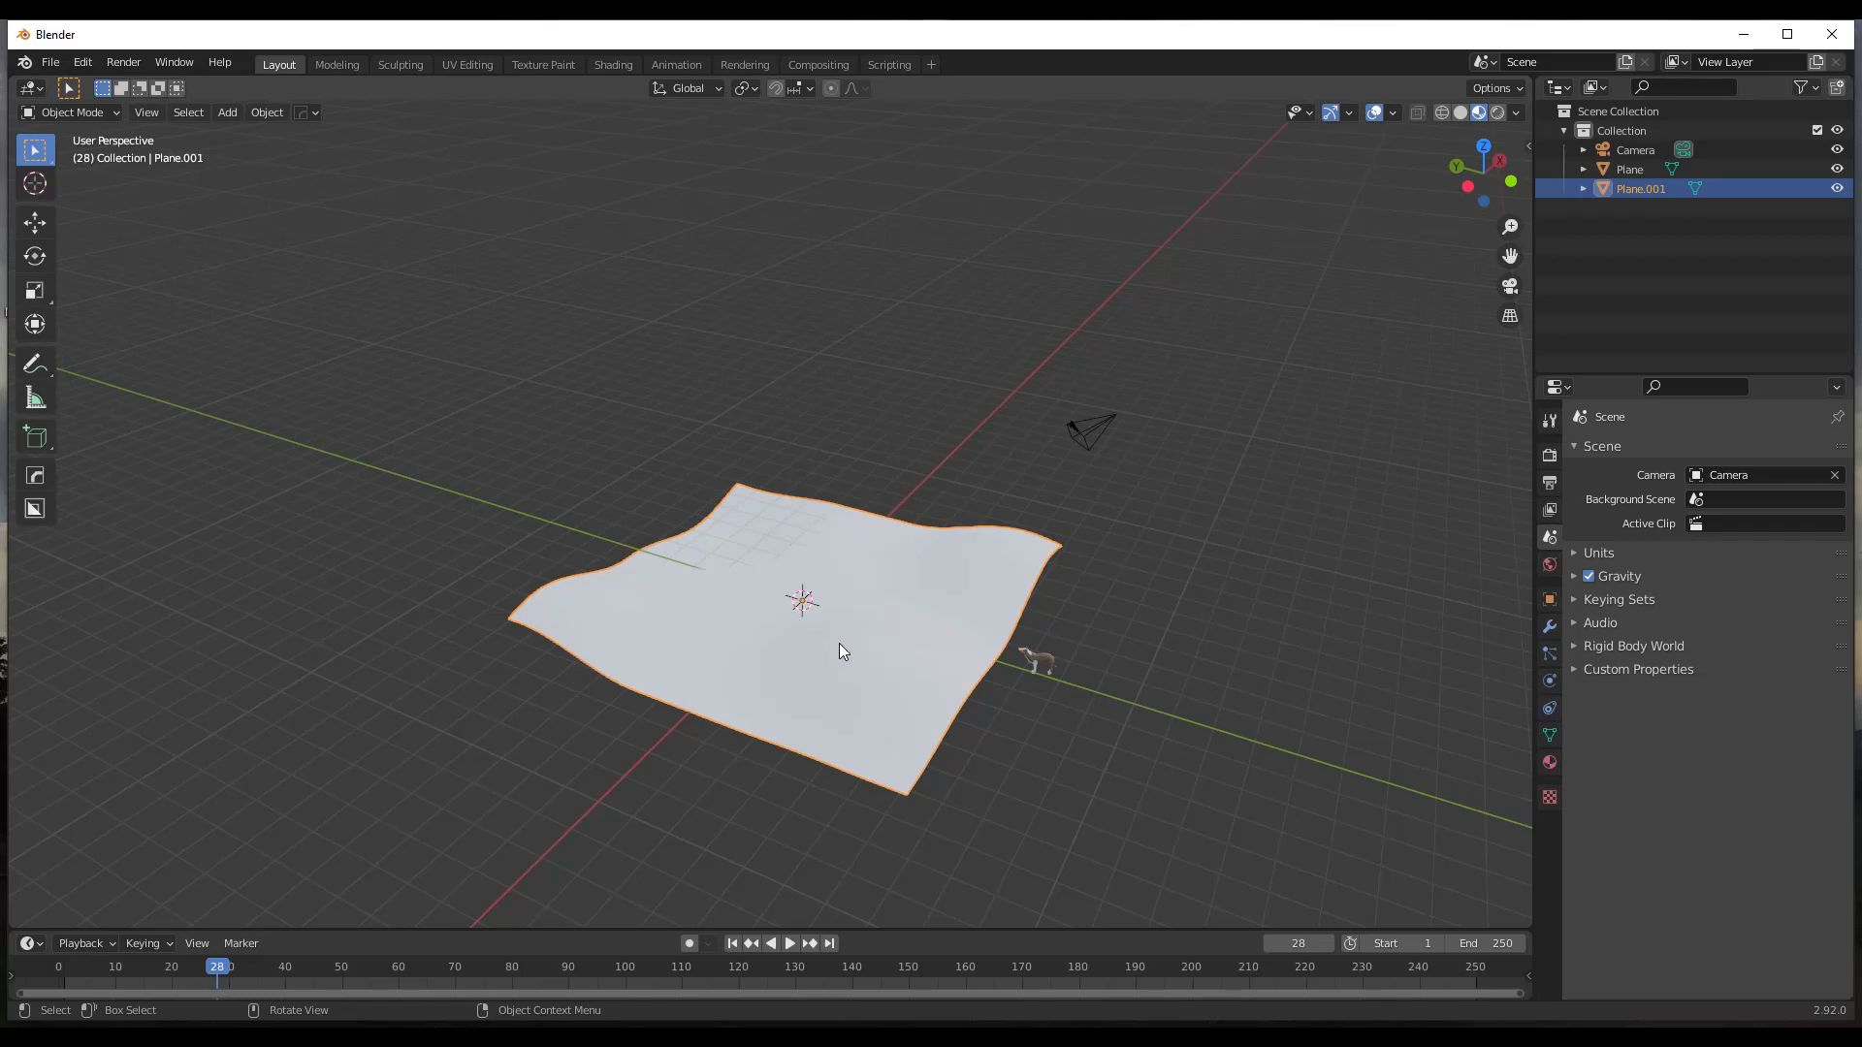
middle_click_drag(764, 621, 870, 579)
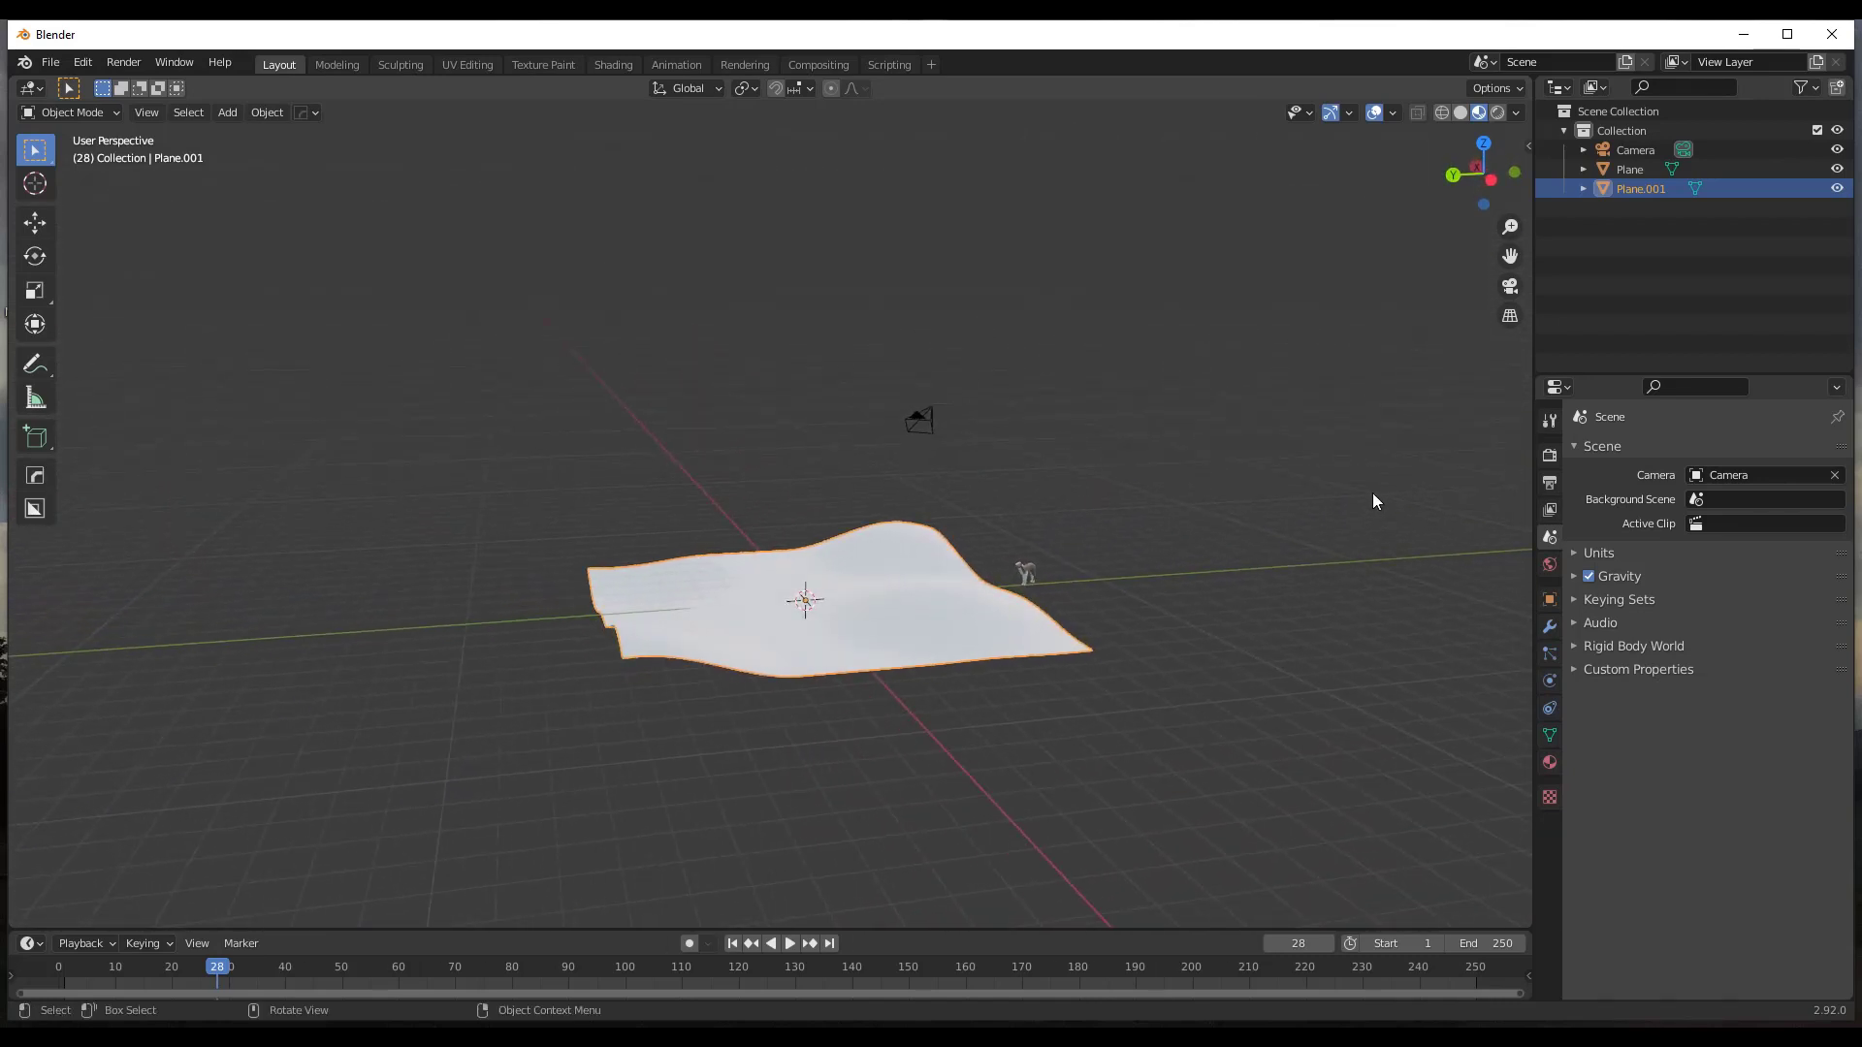
Activate the Sketchfab add-on in the viewport sidebar and search the whole site for "low poly tree".
key("n")
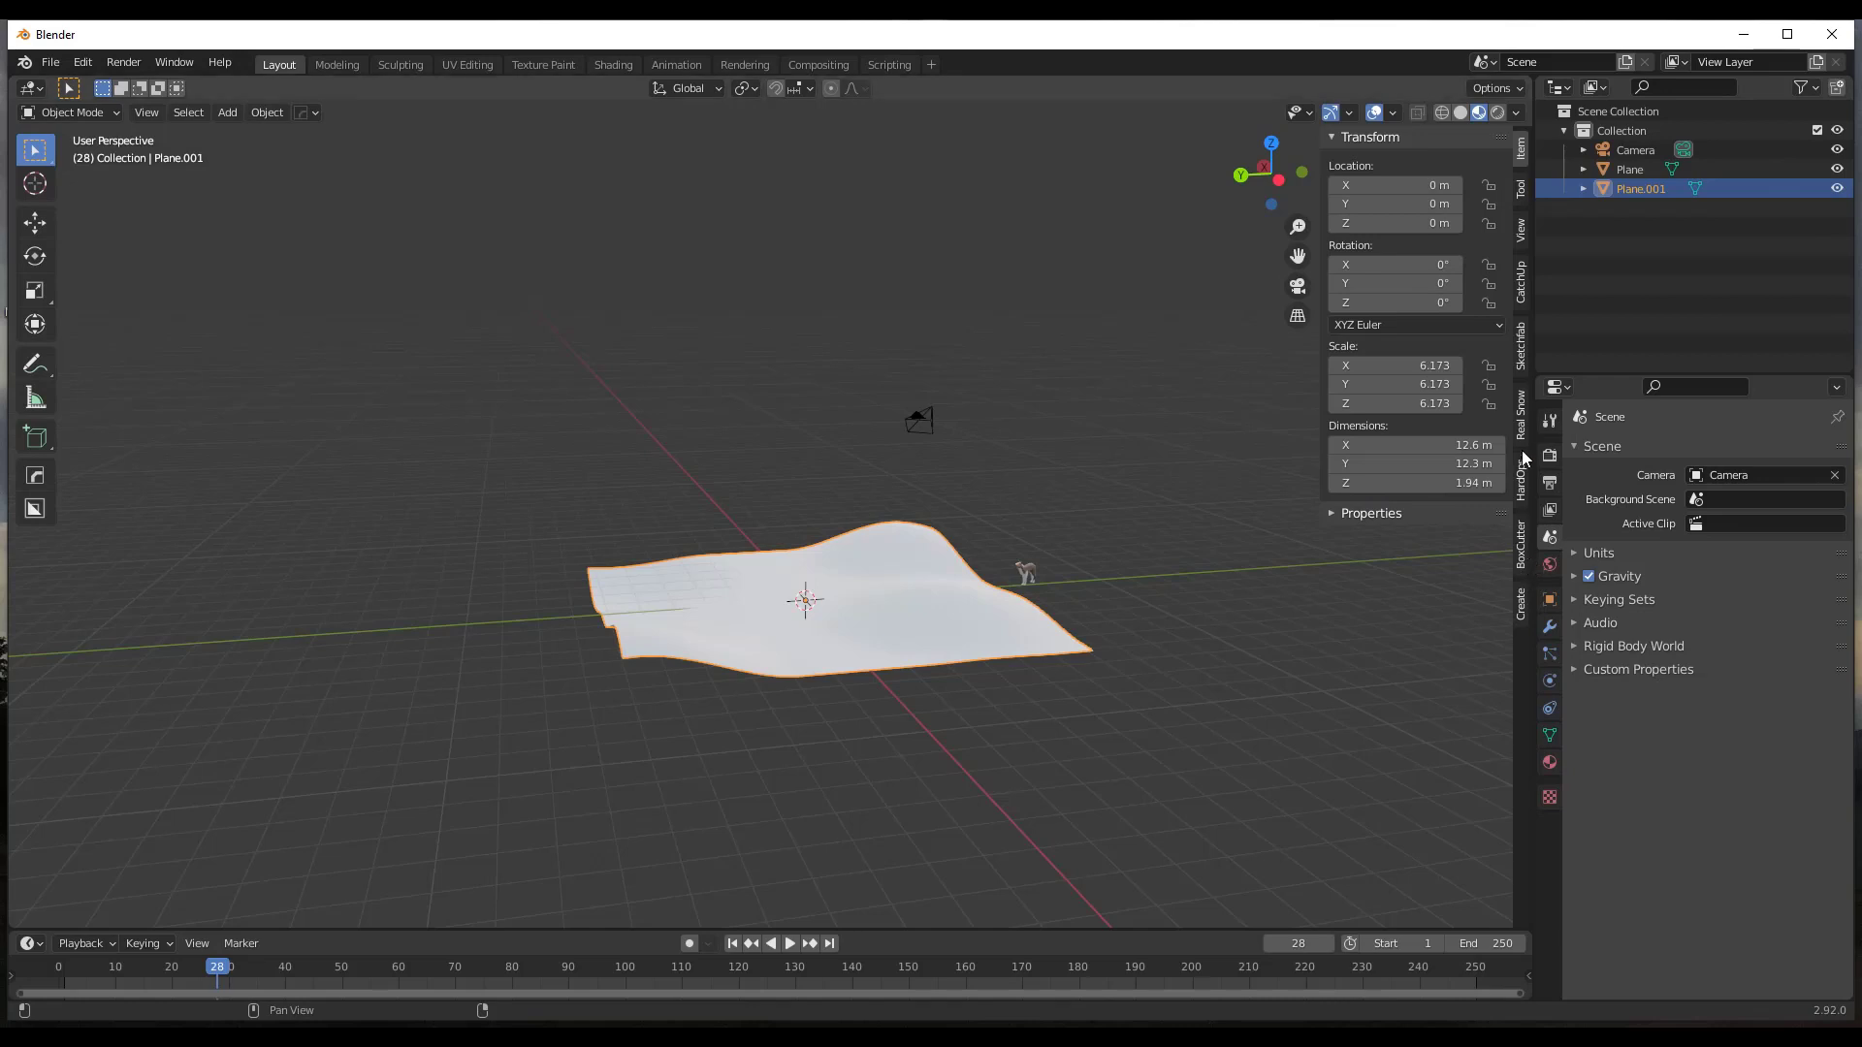
left_click(1520, 349)
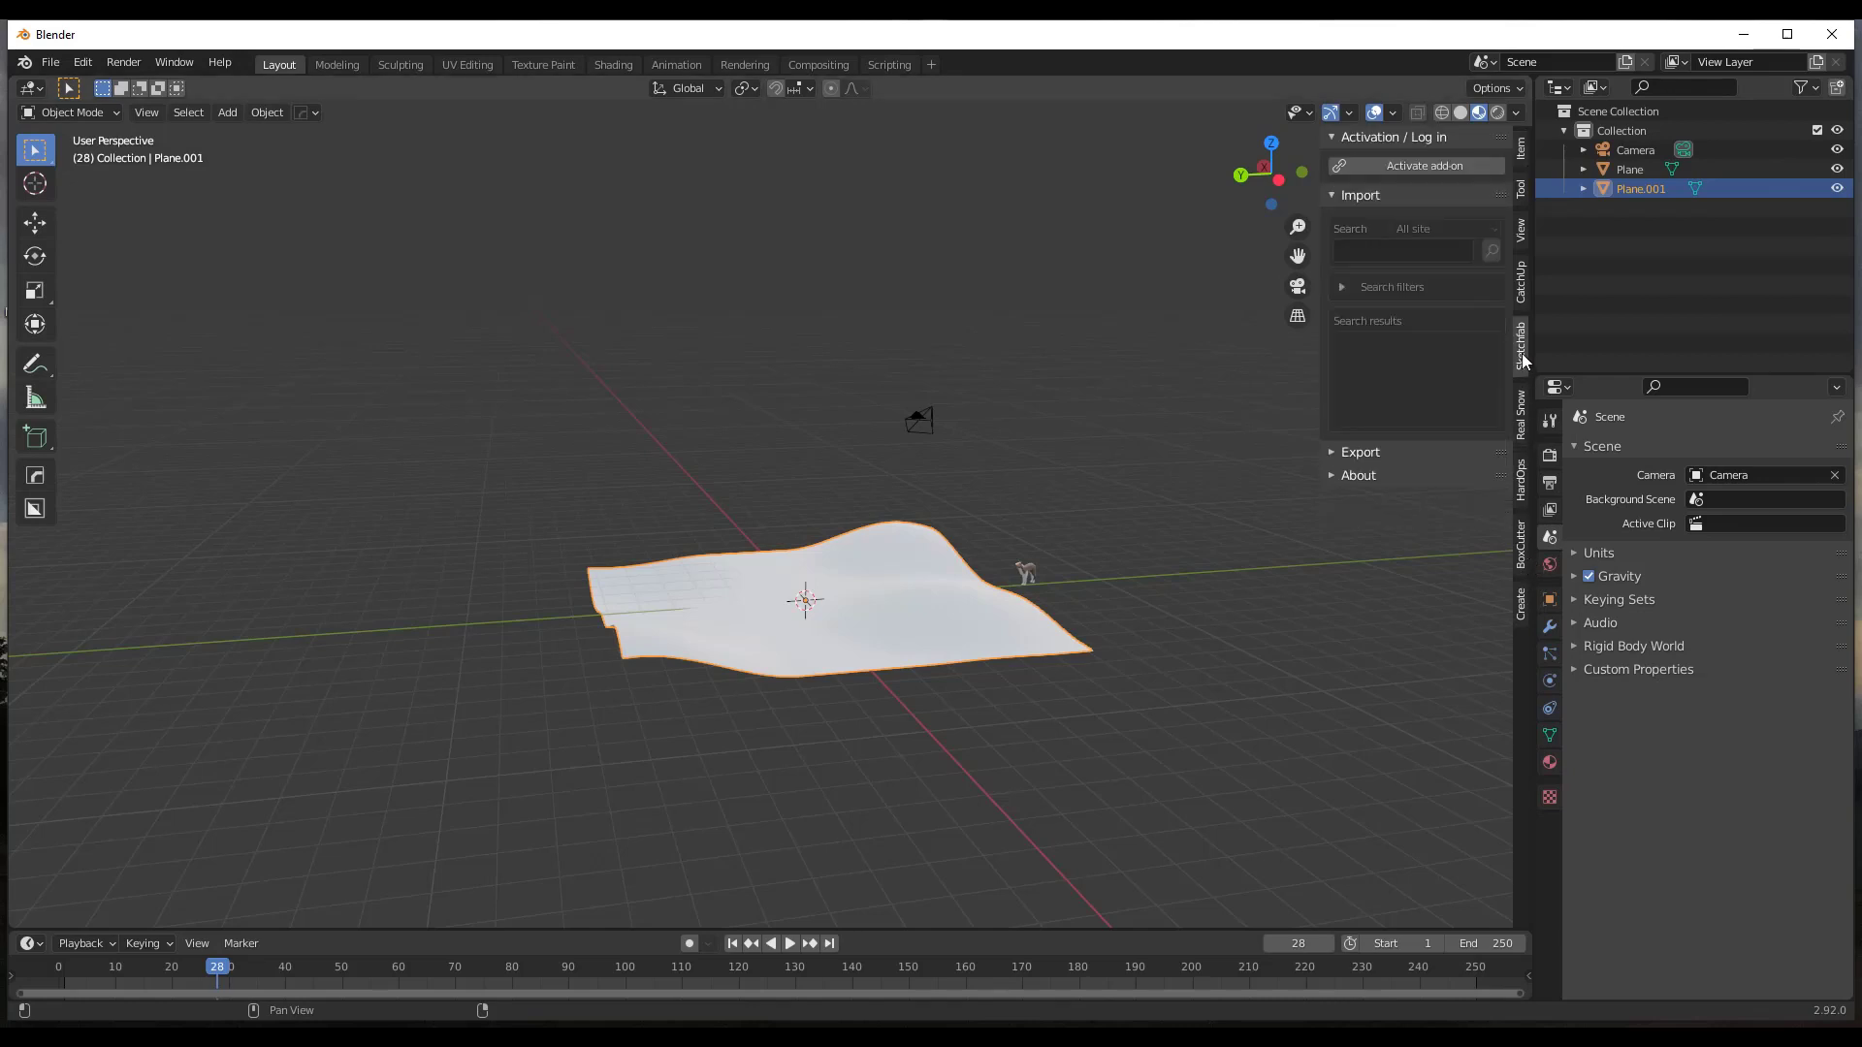
left_click(1399, 167)
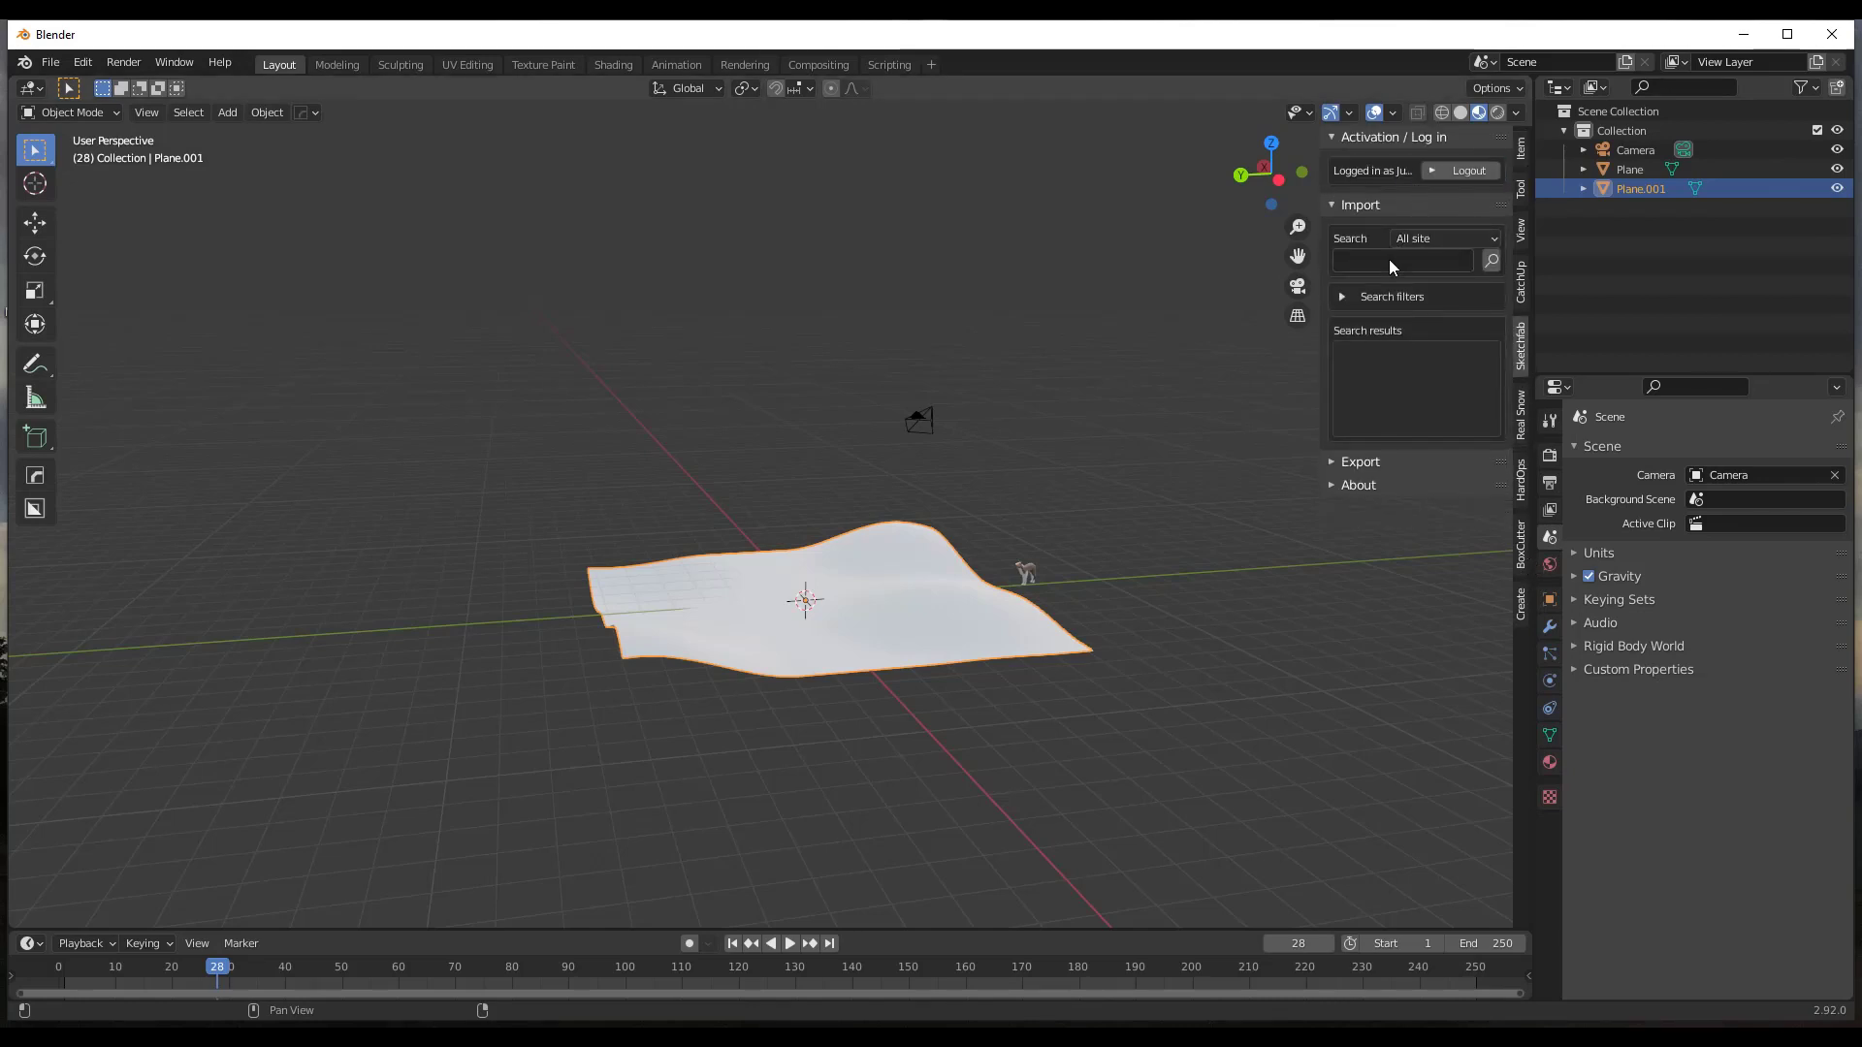
type("low pol")
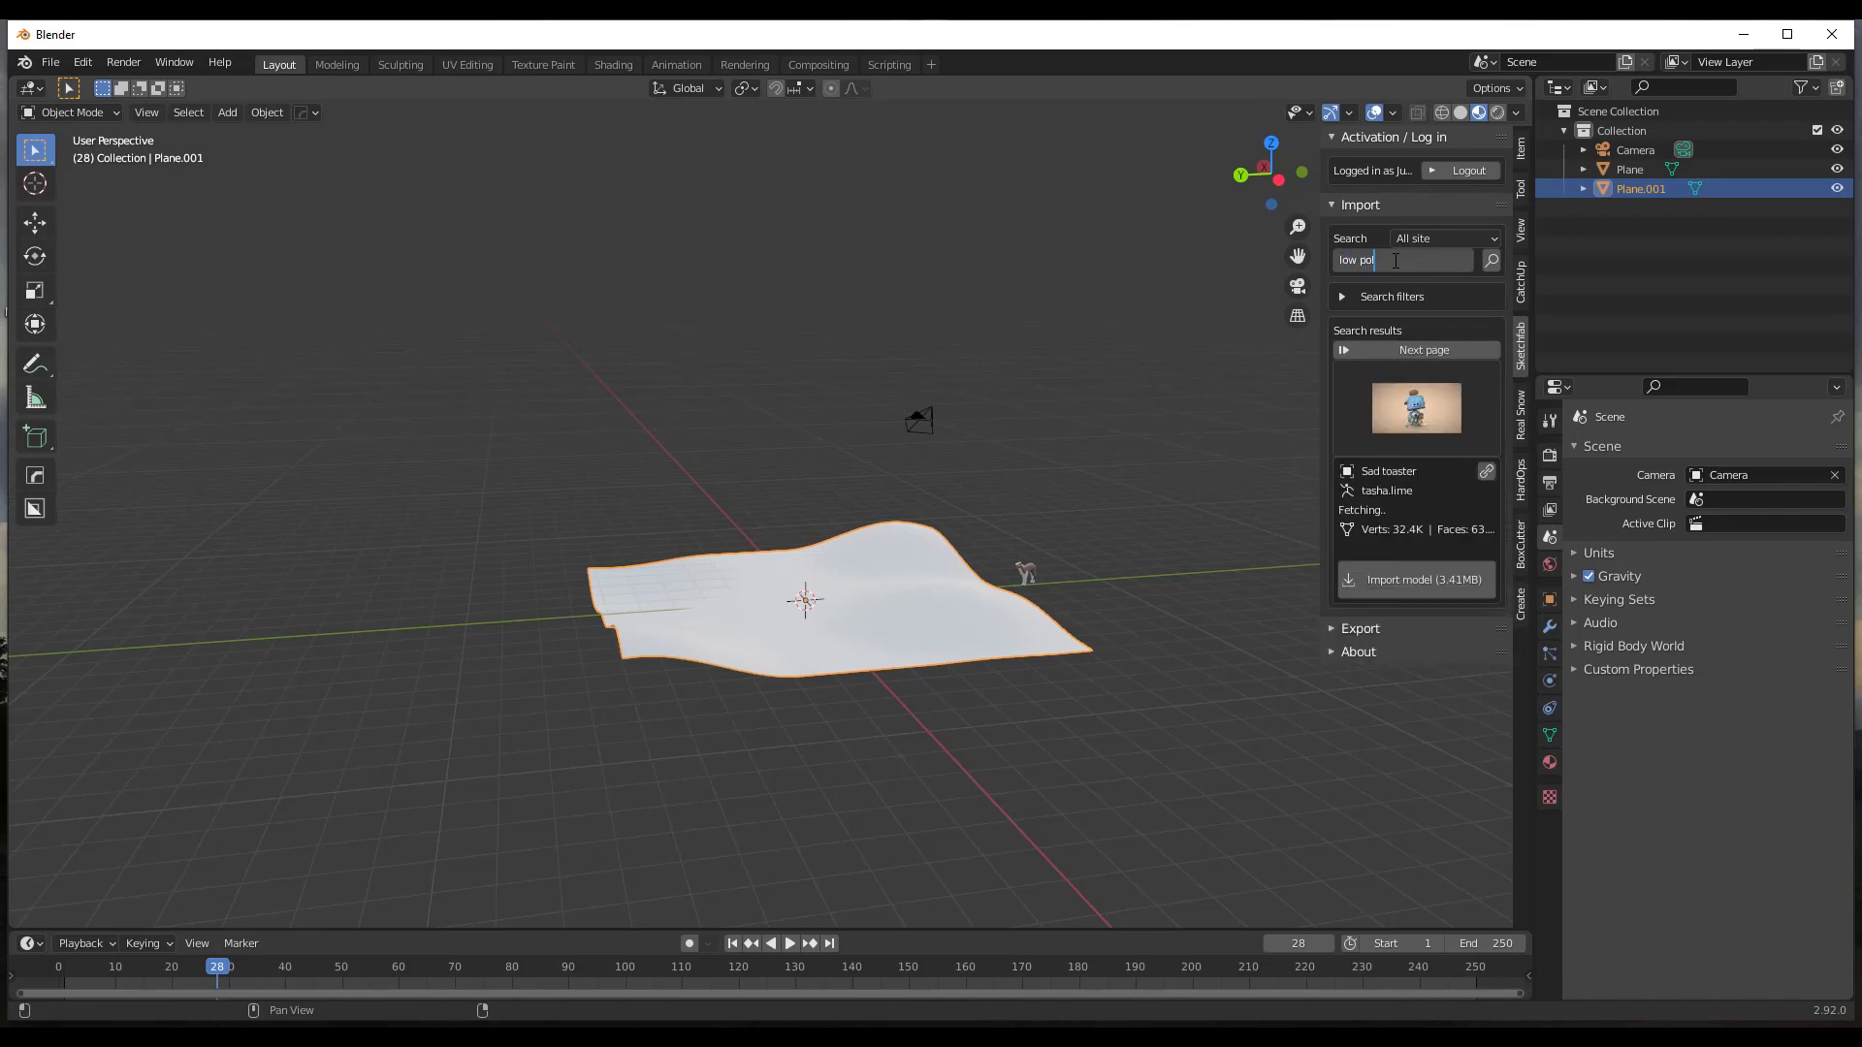
type("y tree")
key("Return")
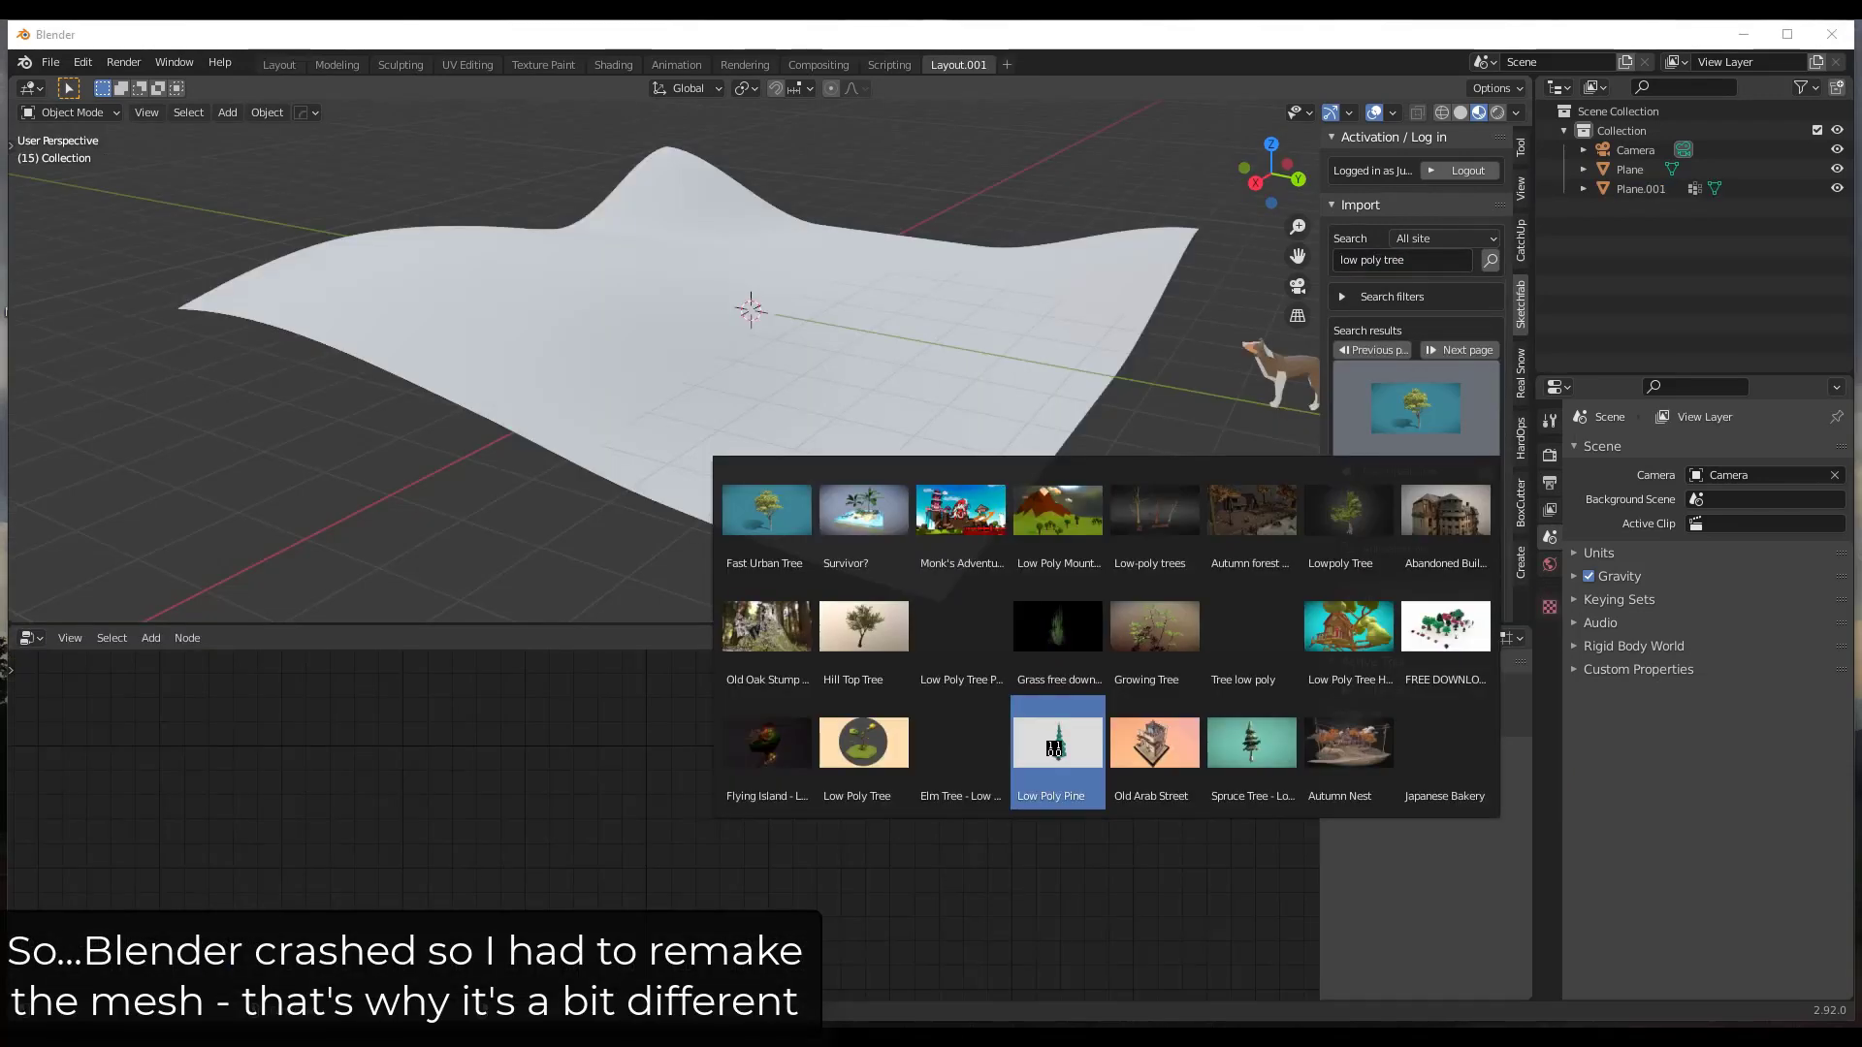
Choose the Low Poly Pine model, review its Sketchfab web page, and import it into the Blender scene.
left_click(1057, 749)
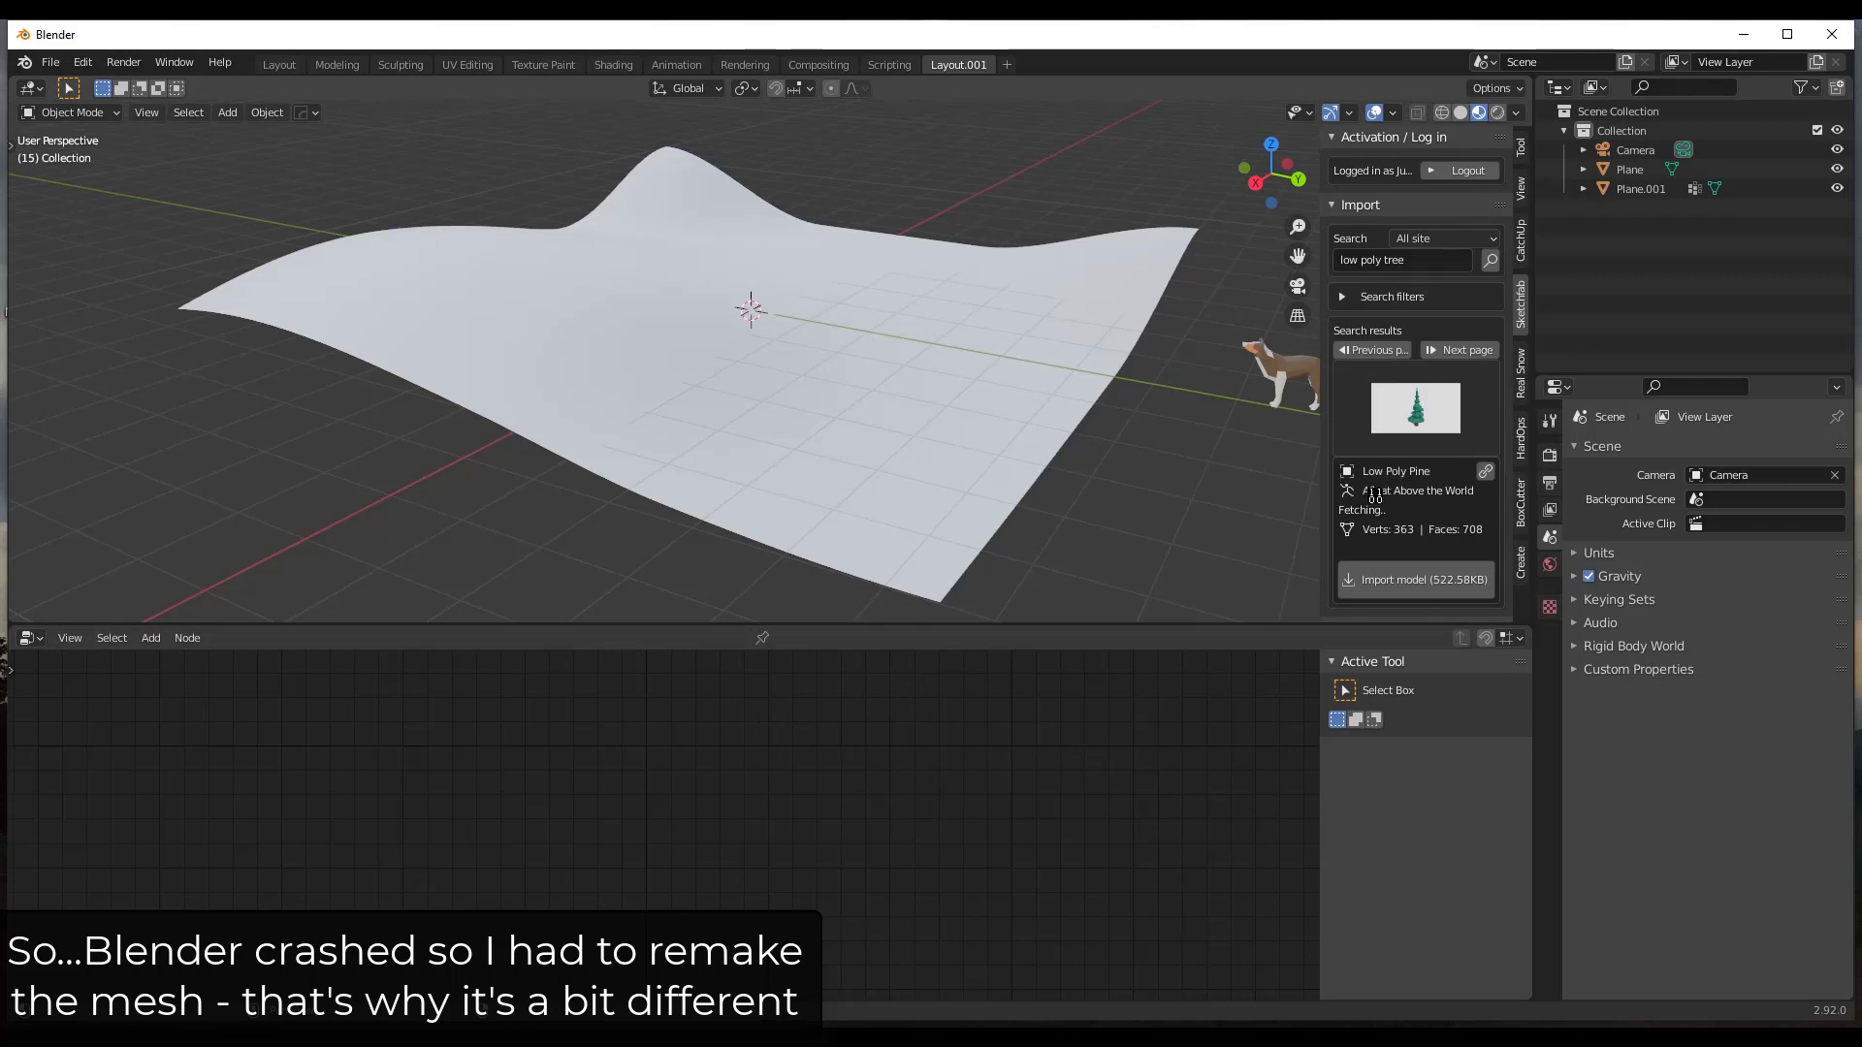
left_click(1482, 474)
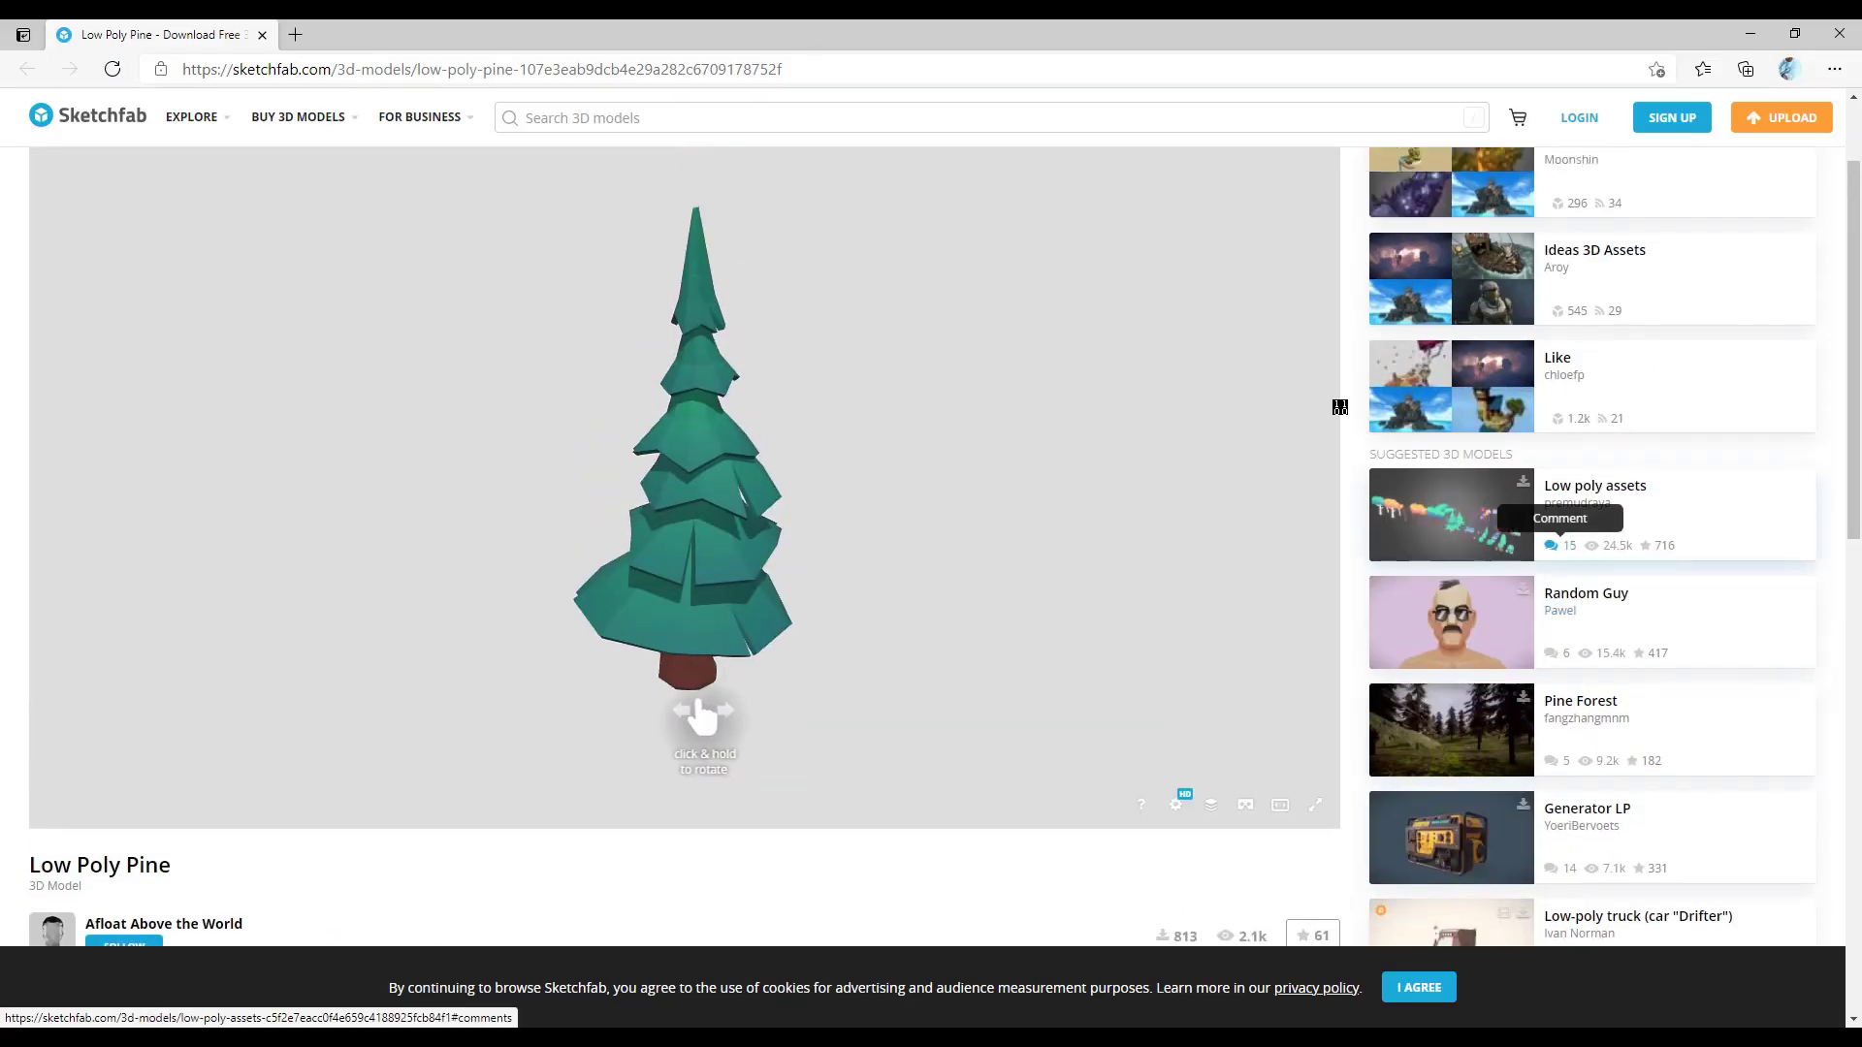
scroll(690, 685, "down", 3)
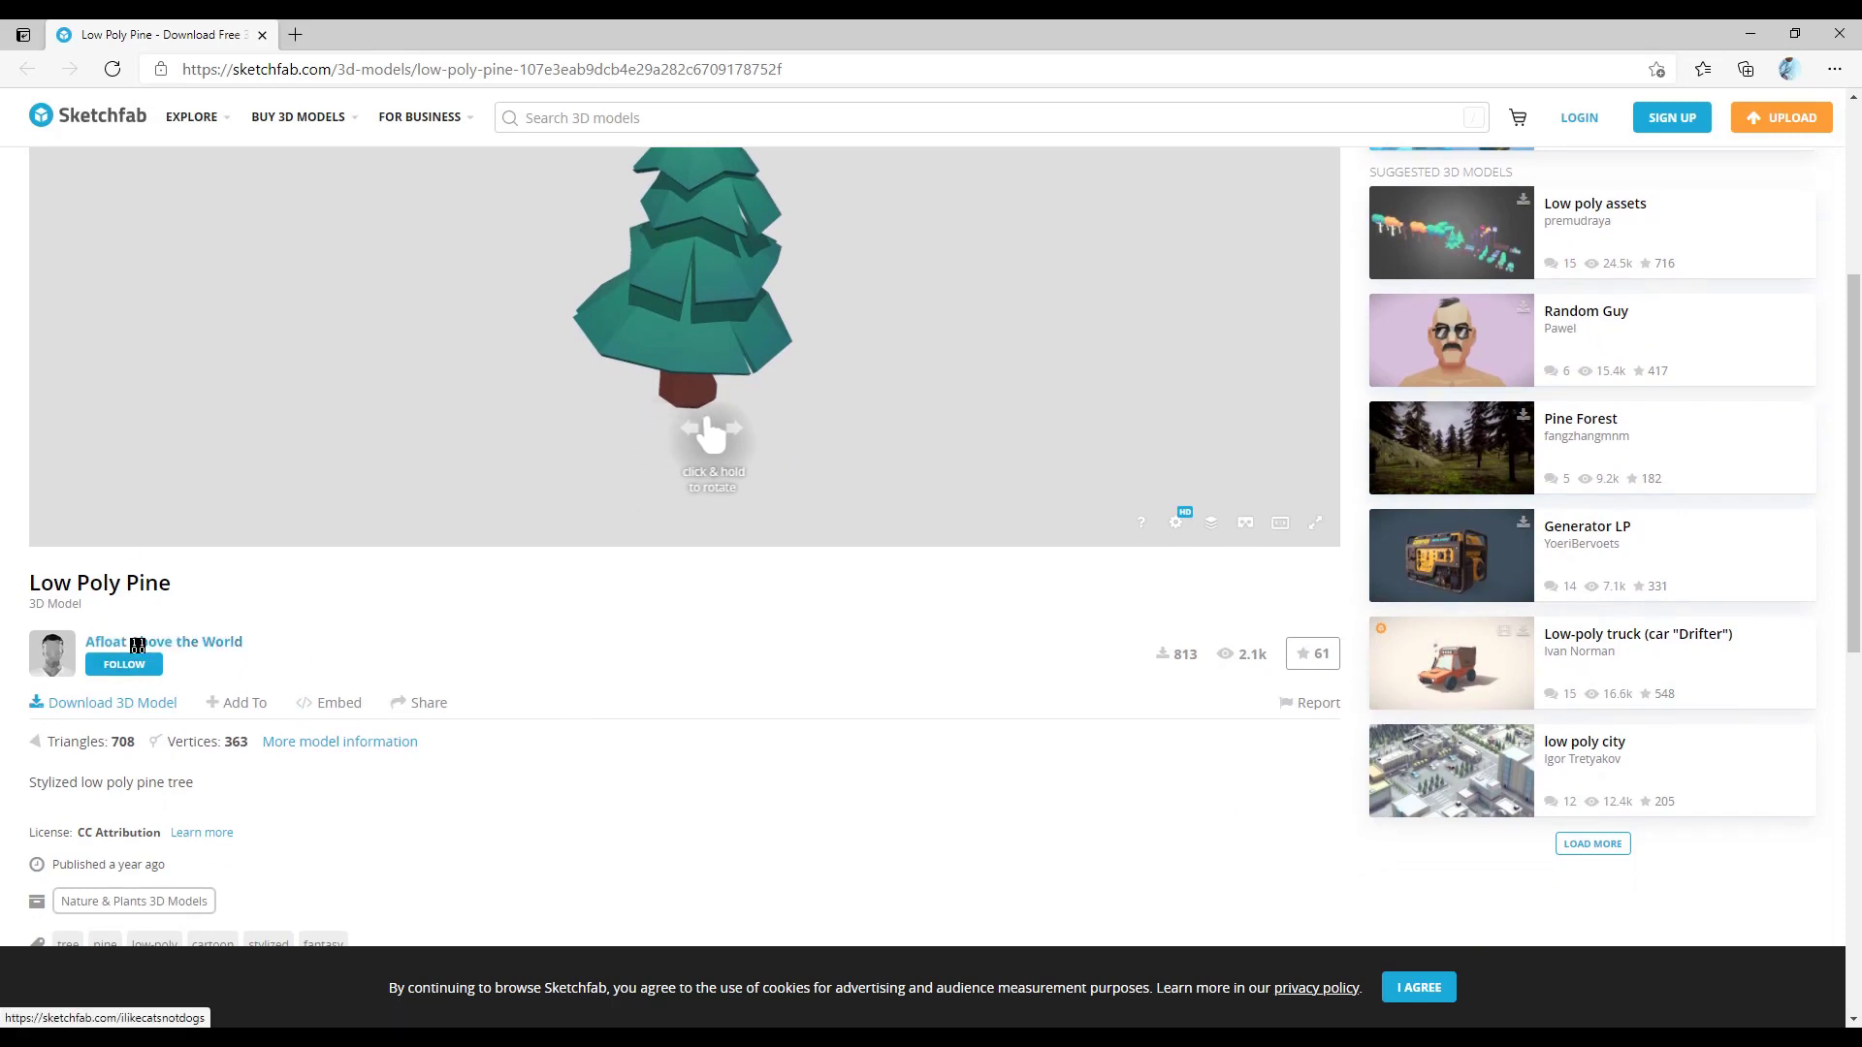
key("alt+Tab")
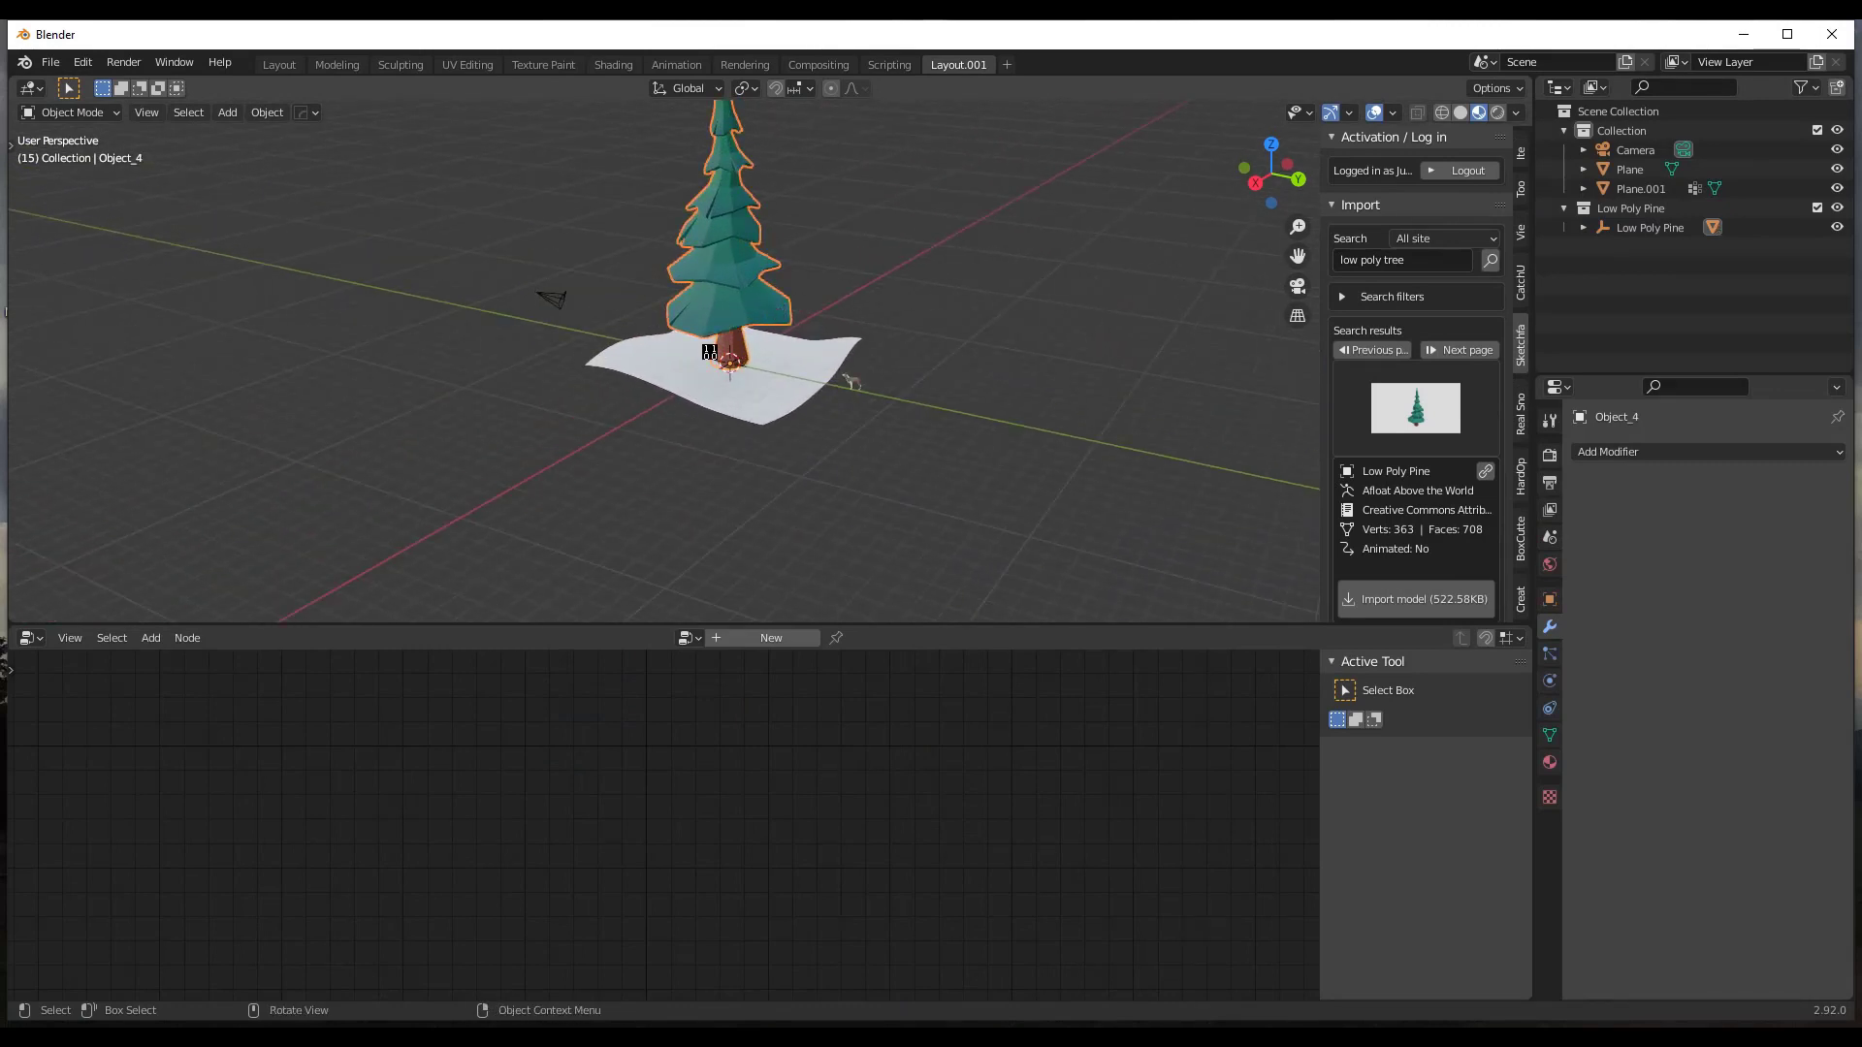
Move the imported pine about 13.3 m along Y, off the terrain, and scale it down by a factor of about 0.076.
key("g")
key("y")
left_click(1037, 343)
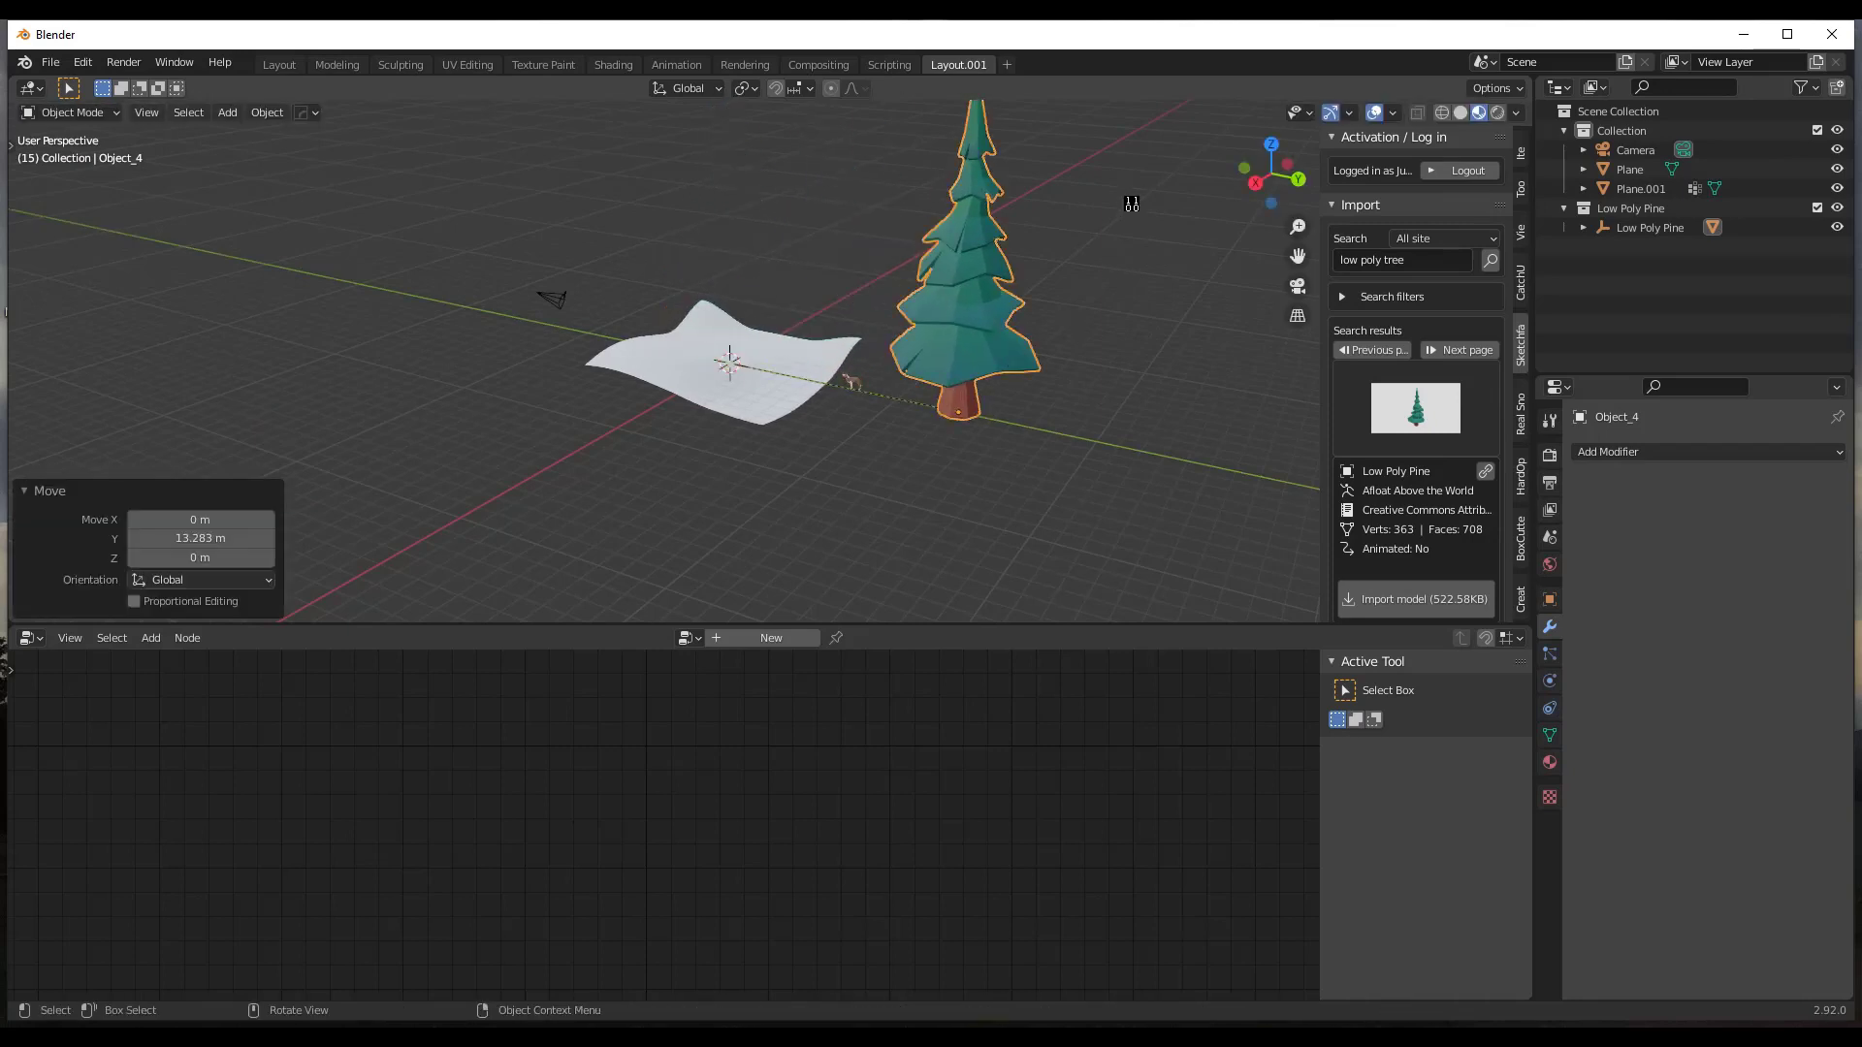
key("s")
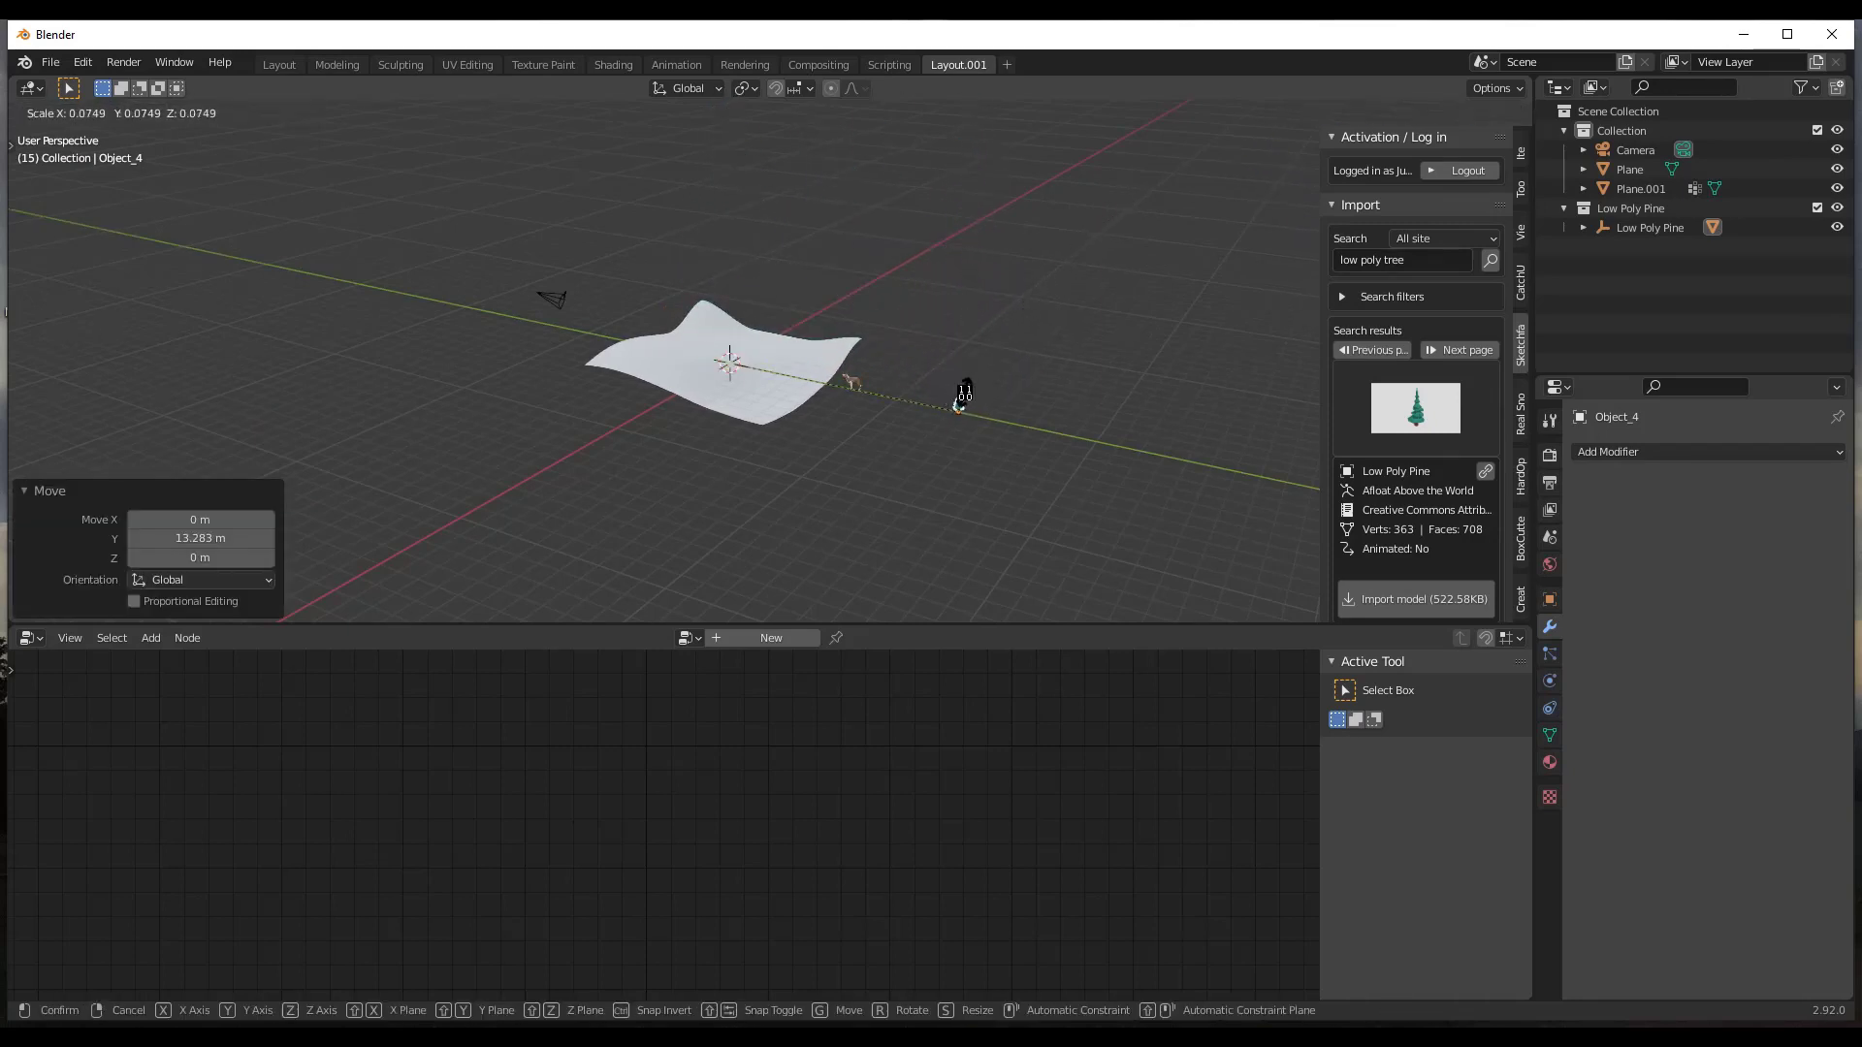
left_click(975, 399)
Bring the pine about 3.3 m along Y toward the dog and shrink it in two passes, the last by about 0.603.
scroll(970, 398, "up", 6)
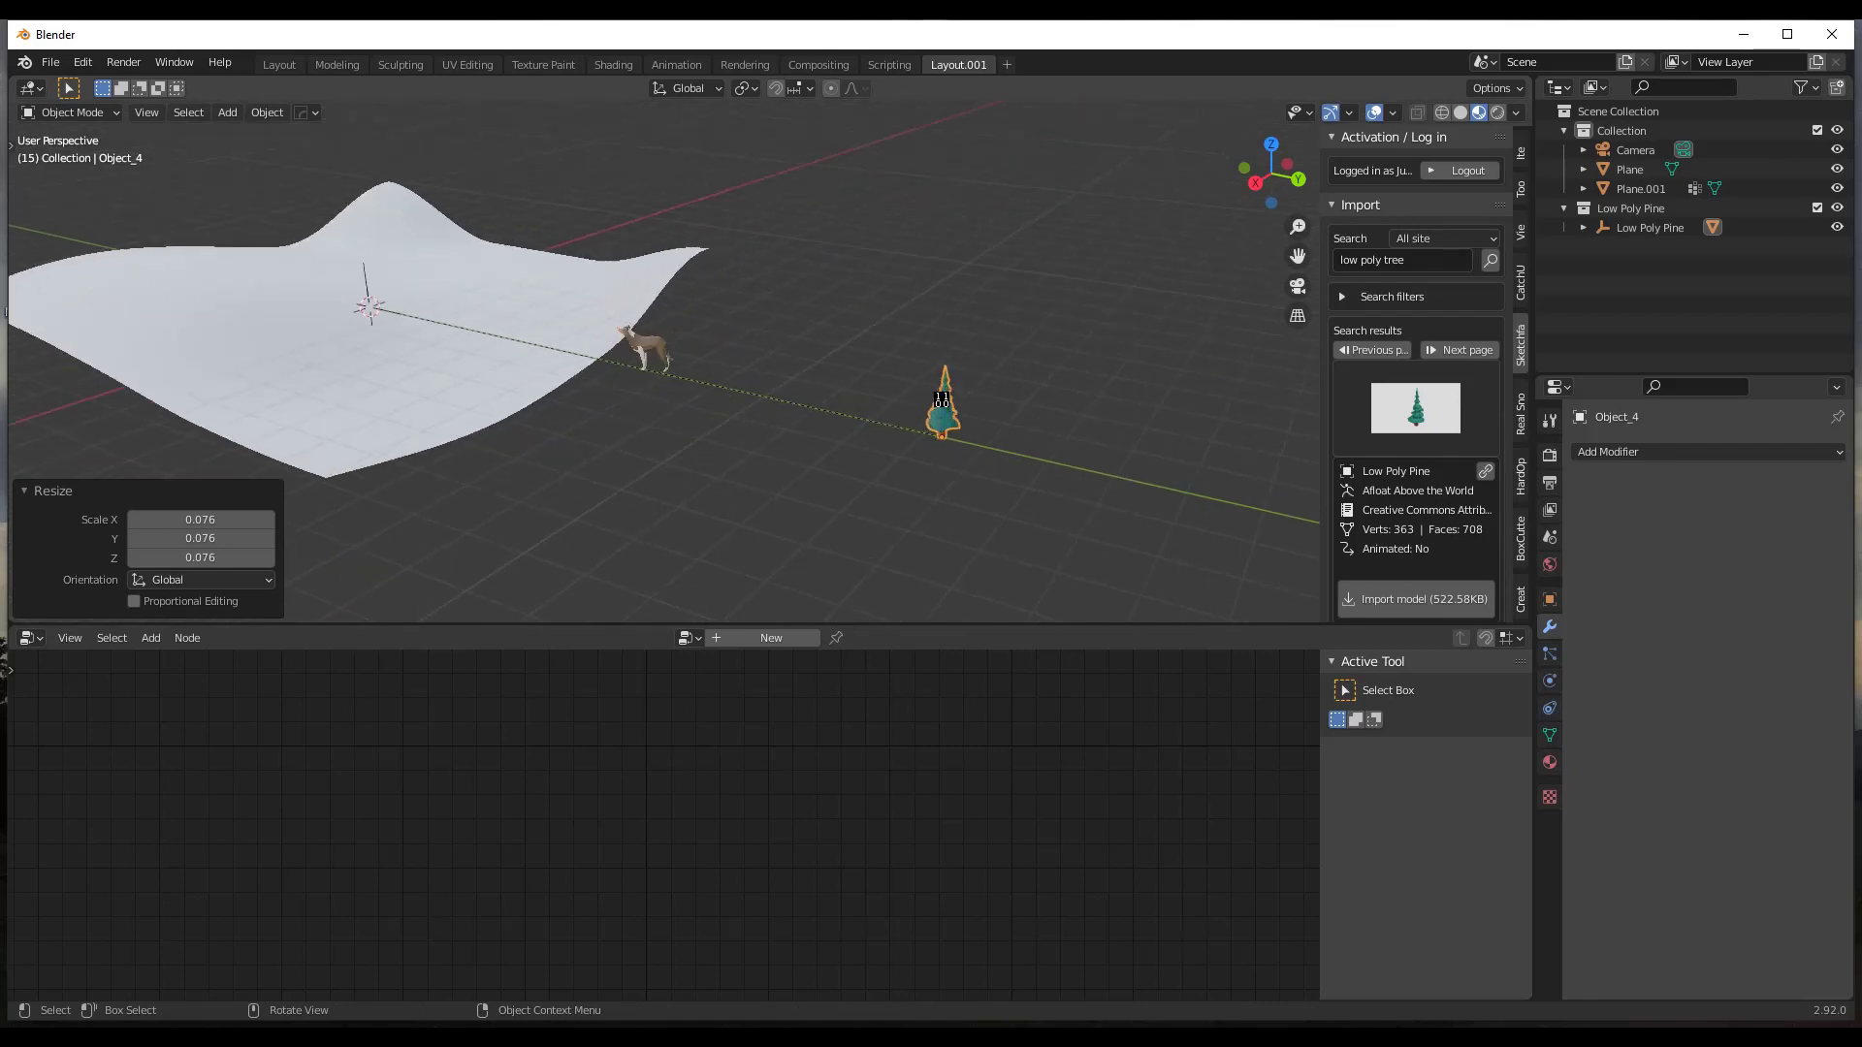
key("g")
key("y")
left_click(740, 362)
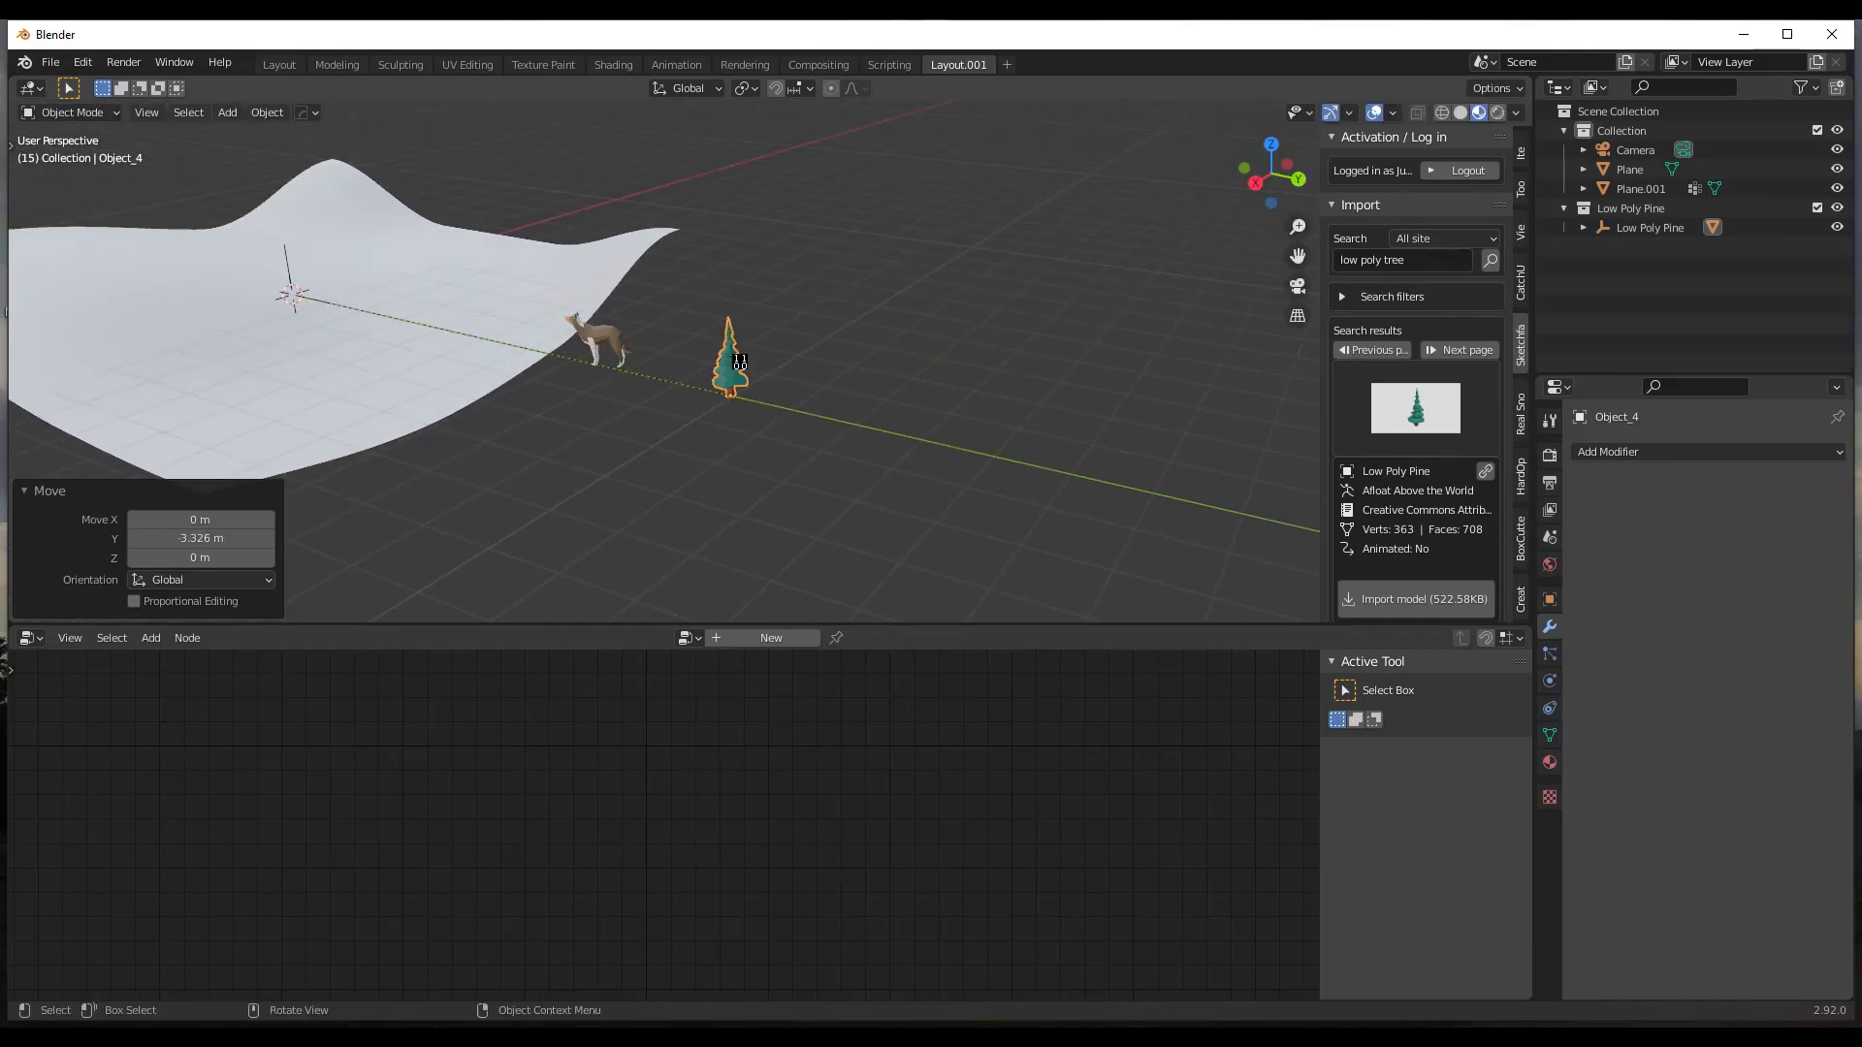
key("s")
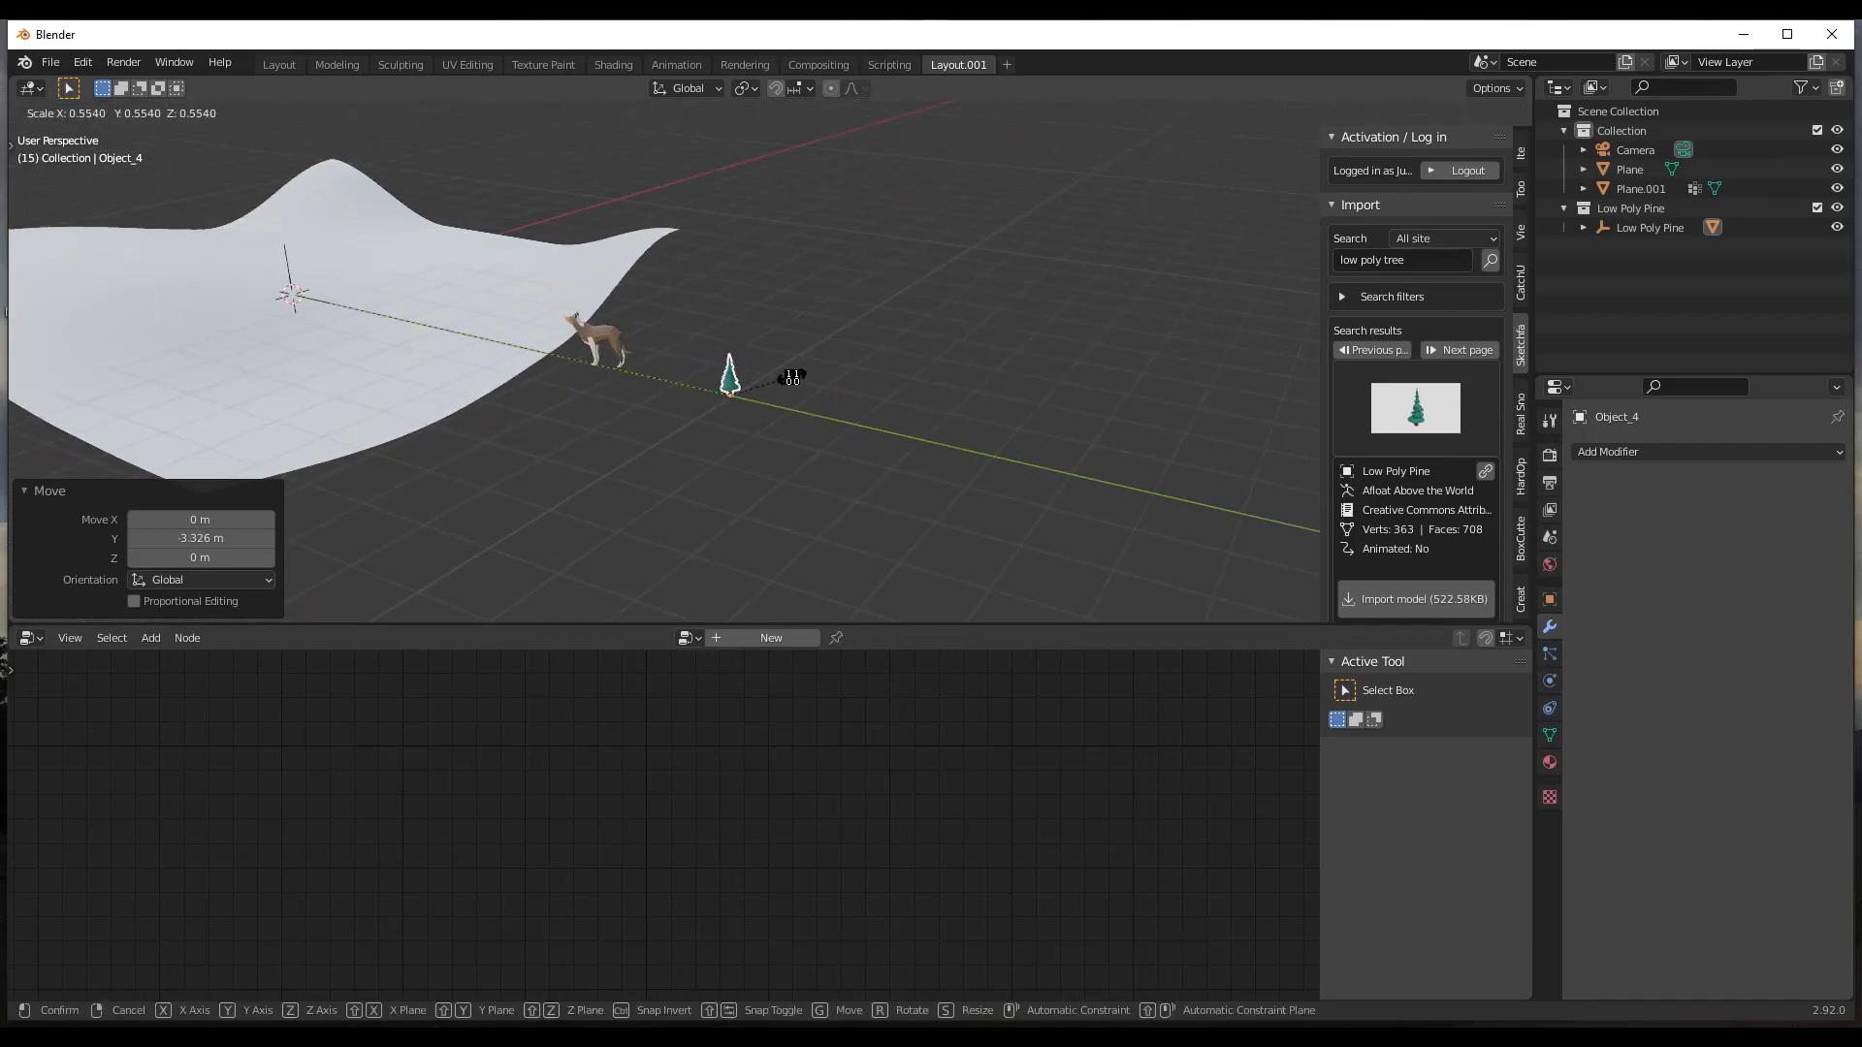
left_click(790, 374)
scroll(804, 378, "up", 3)
key("s")
left_click(780, 384)
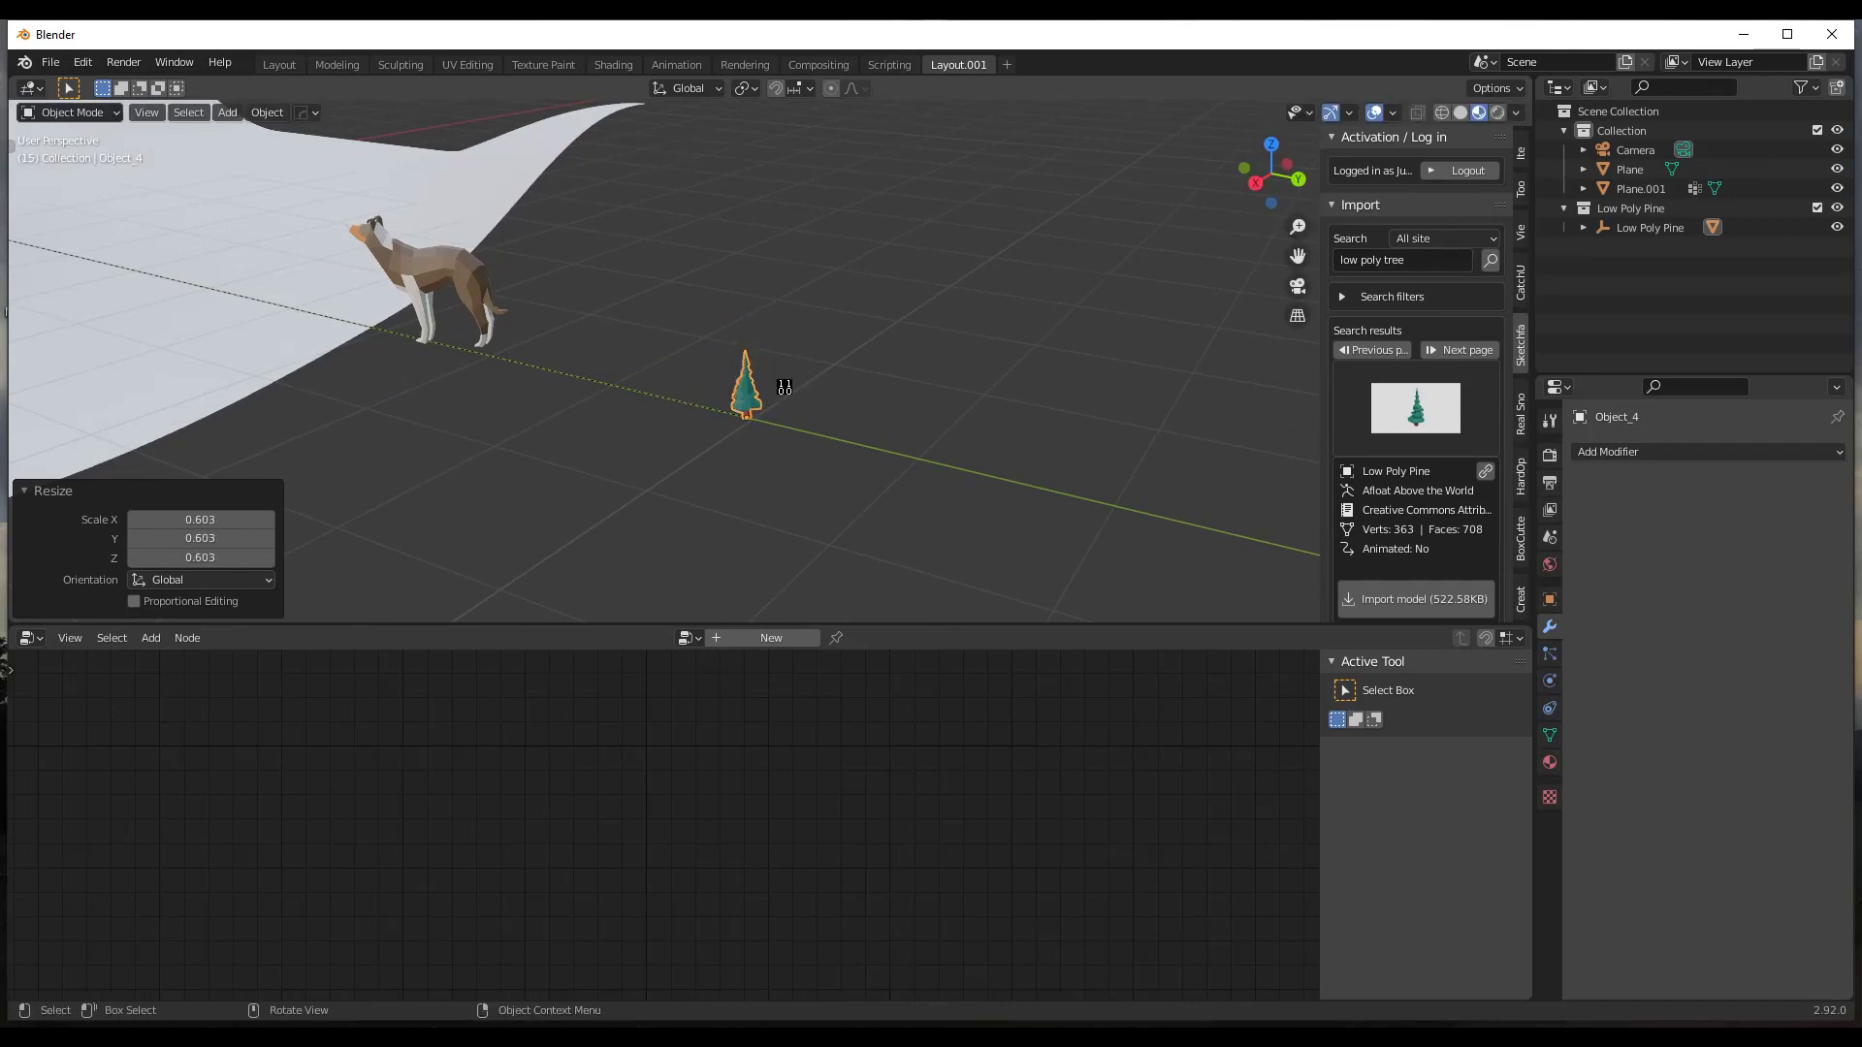
Apply the rotation and scale of the resized pine.
left_click(254, 109)
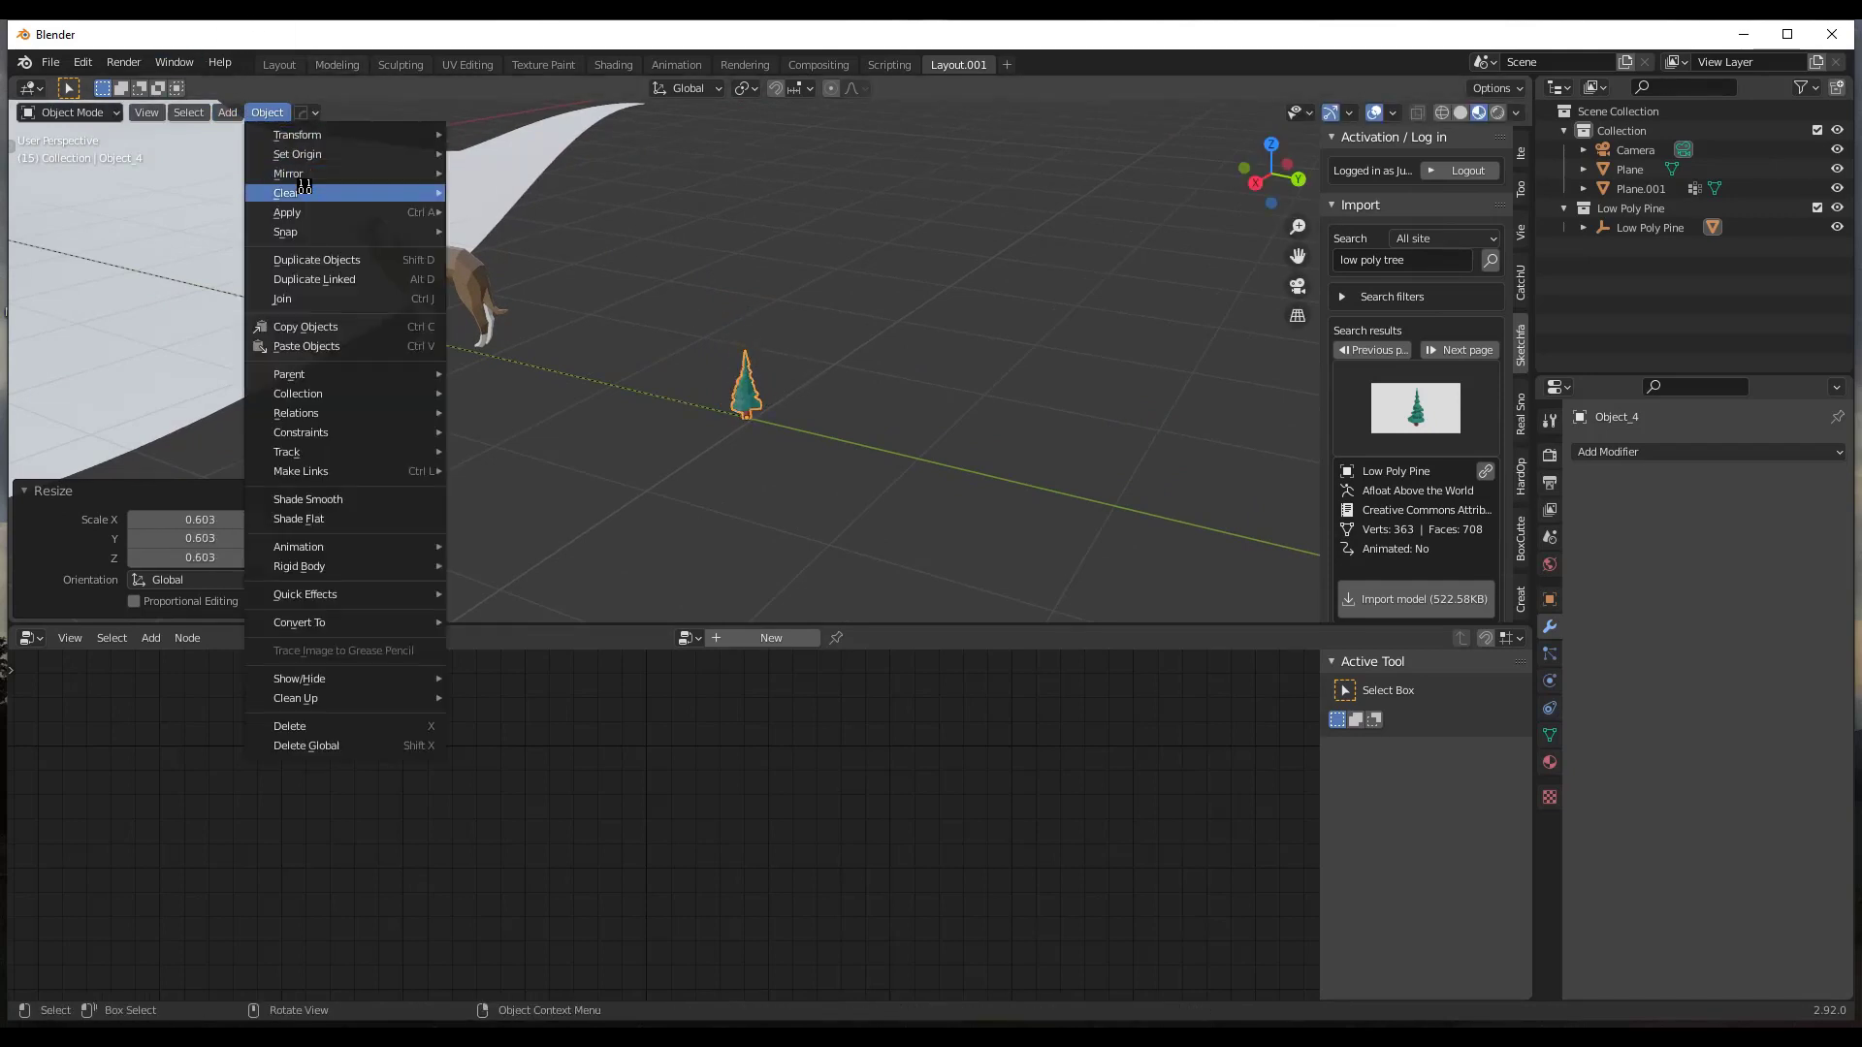
mouse_move(303, 209)
left_click(560, 288)
Select the terrain plane, collapse the Low Poly Pine collection in the outliner, and add a Geometry Nodes modifier to the plane.
scroll(790, 394, "down", 5)
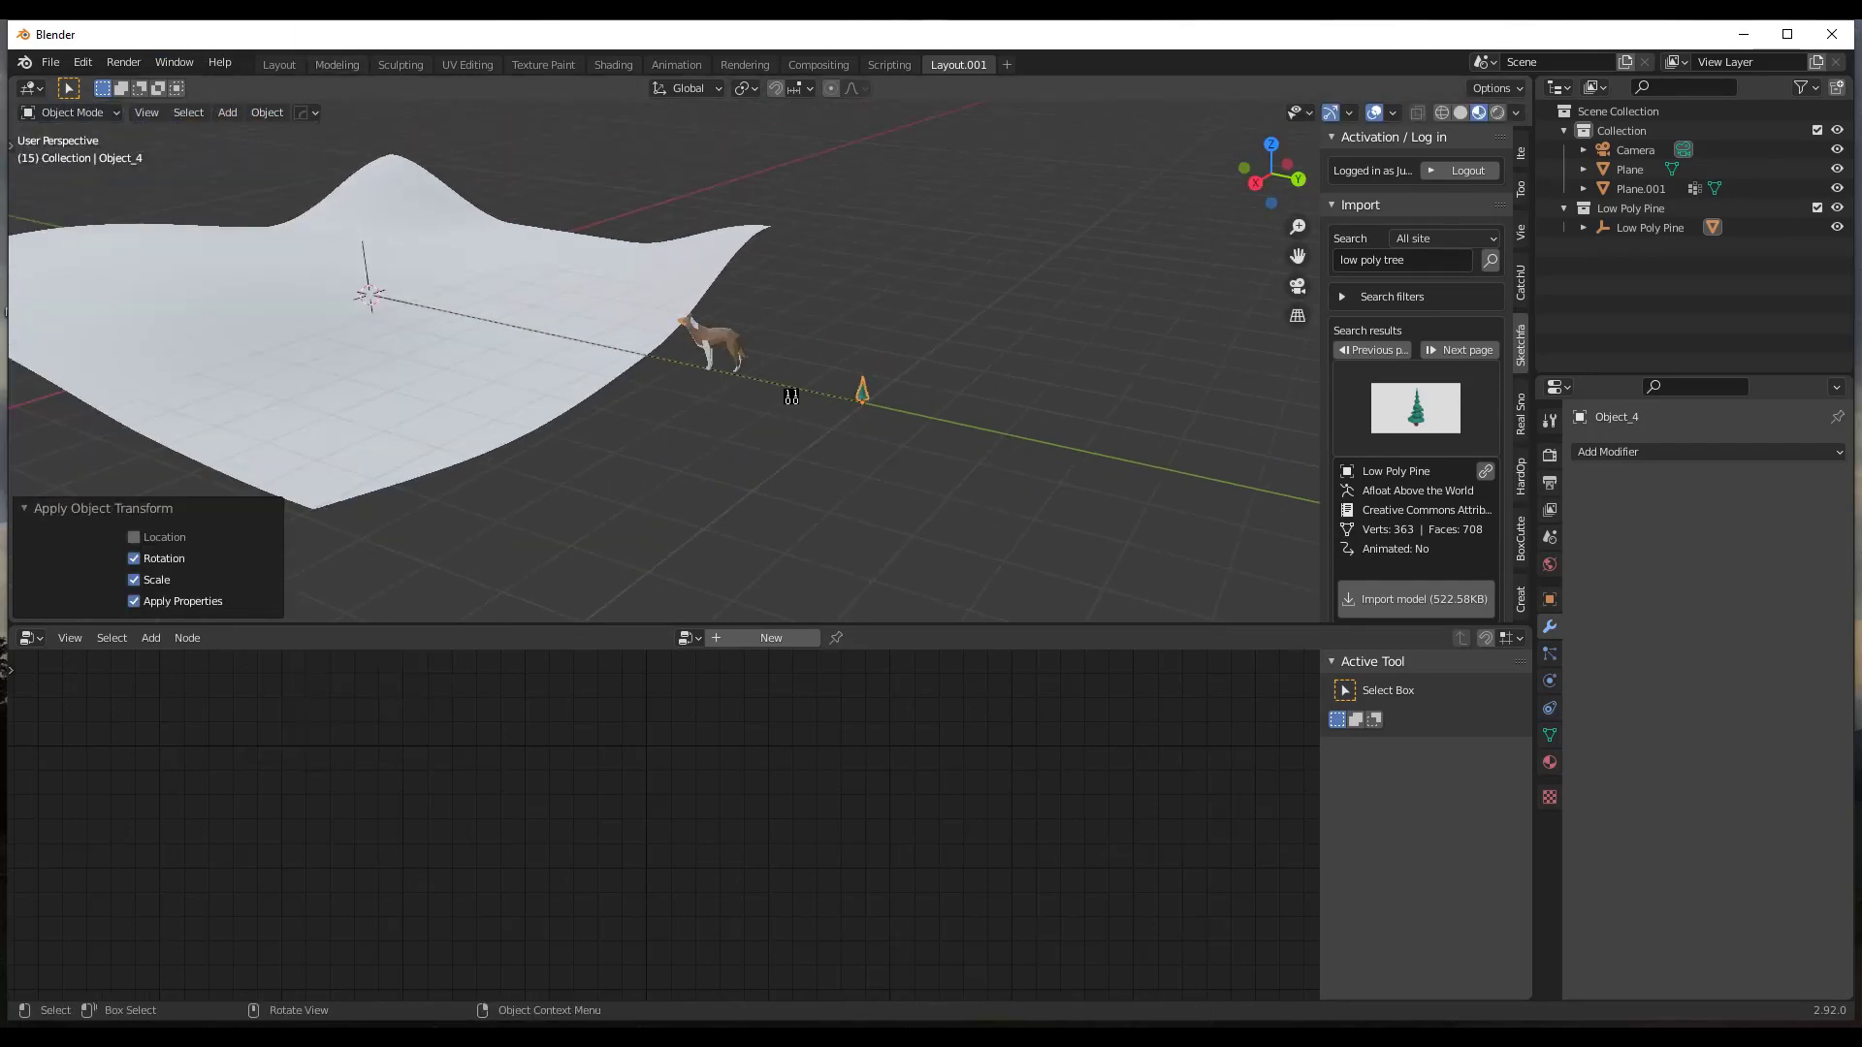
scroll(383, 238, "up", 3)
scroll(624, 283, "down", 3)
scroll(559, 341, "down", 2)
left_click(558, 341)
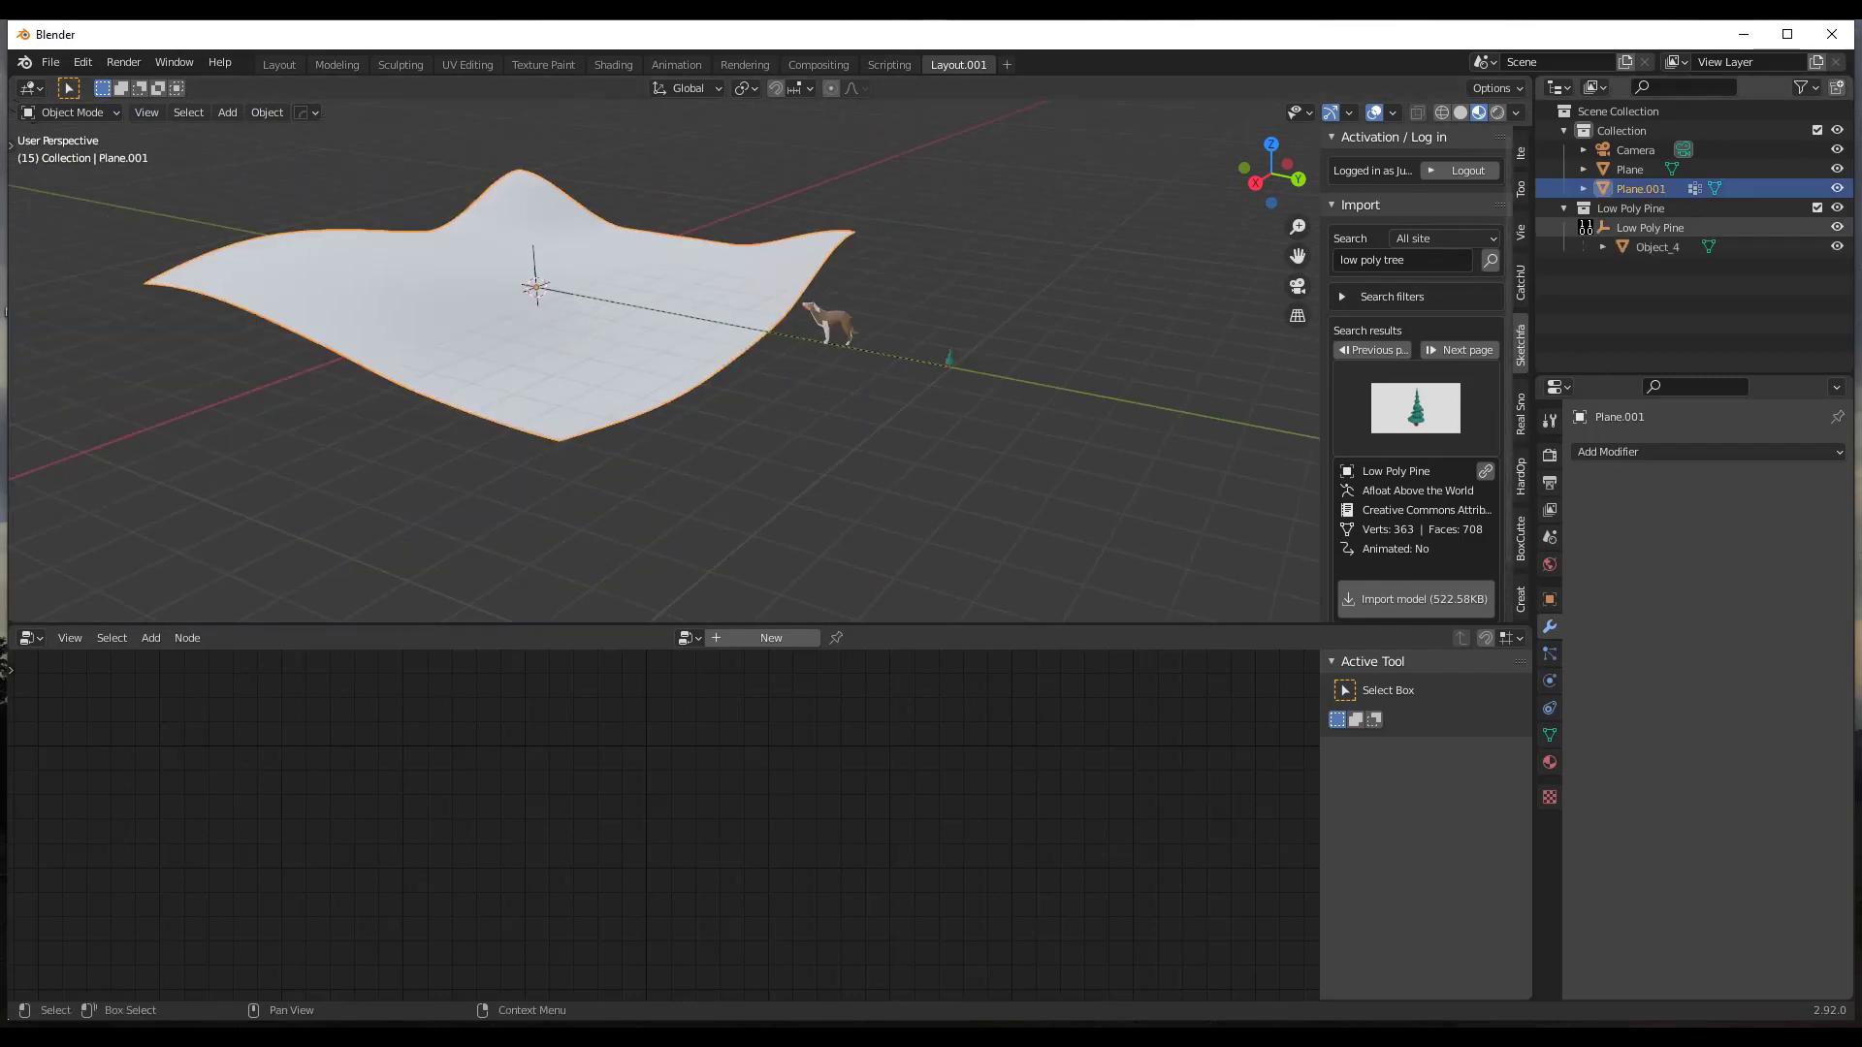
left_click(1585, 227)
left_click(495, 291)
middle_click_drag(989, 273, 758, 254)
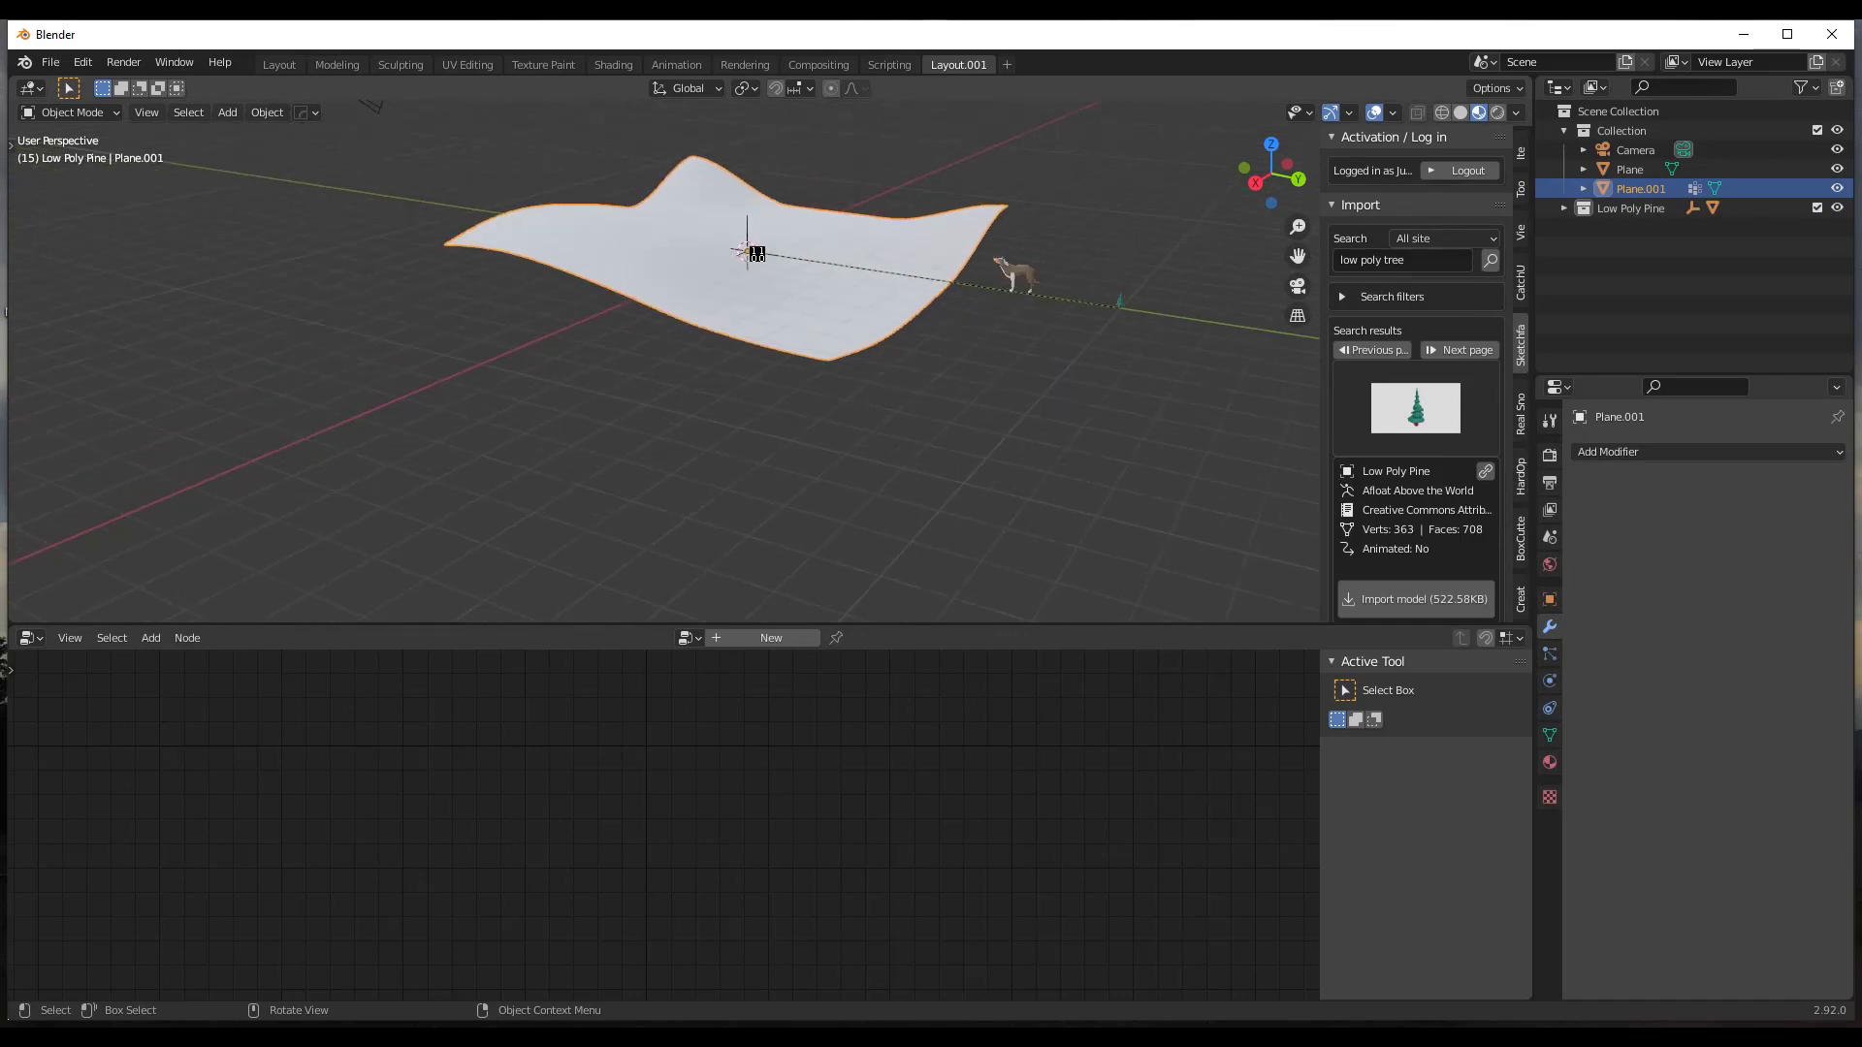
scroll(853, 230, "up", 4)
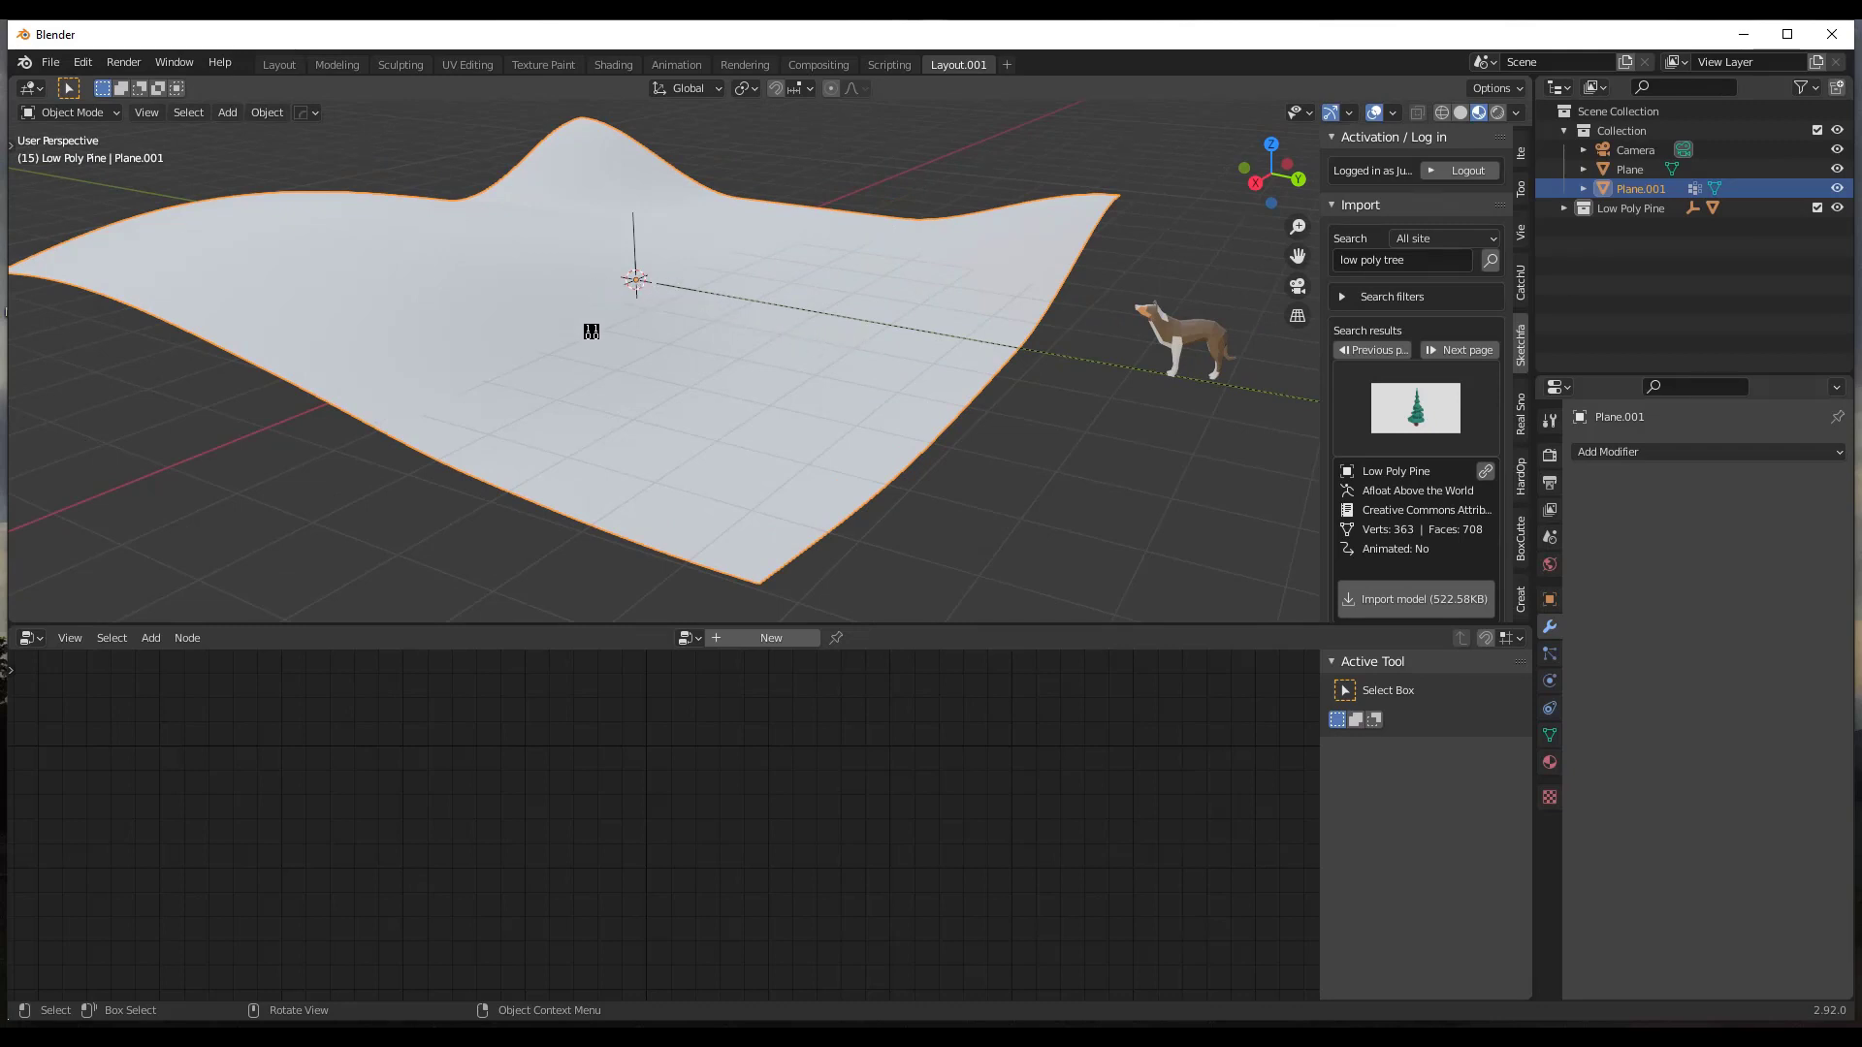
left_click(1647, 451)
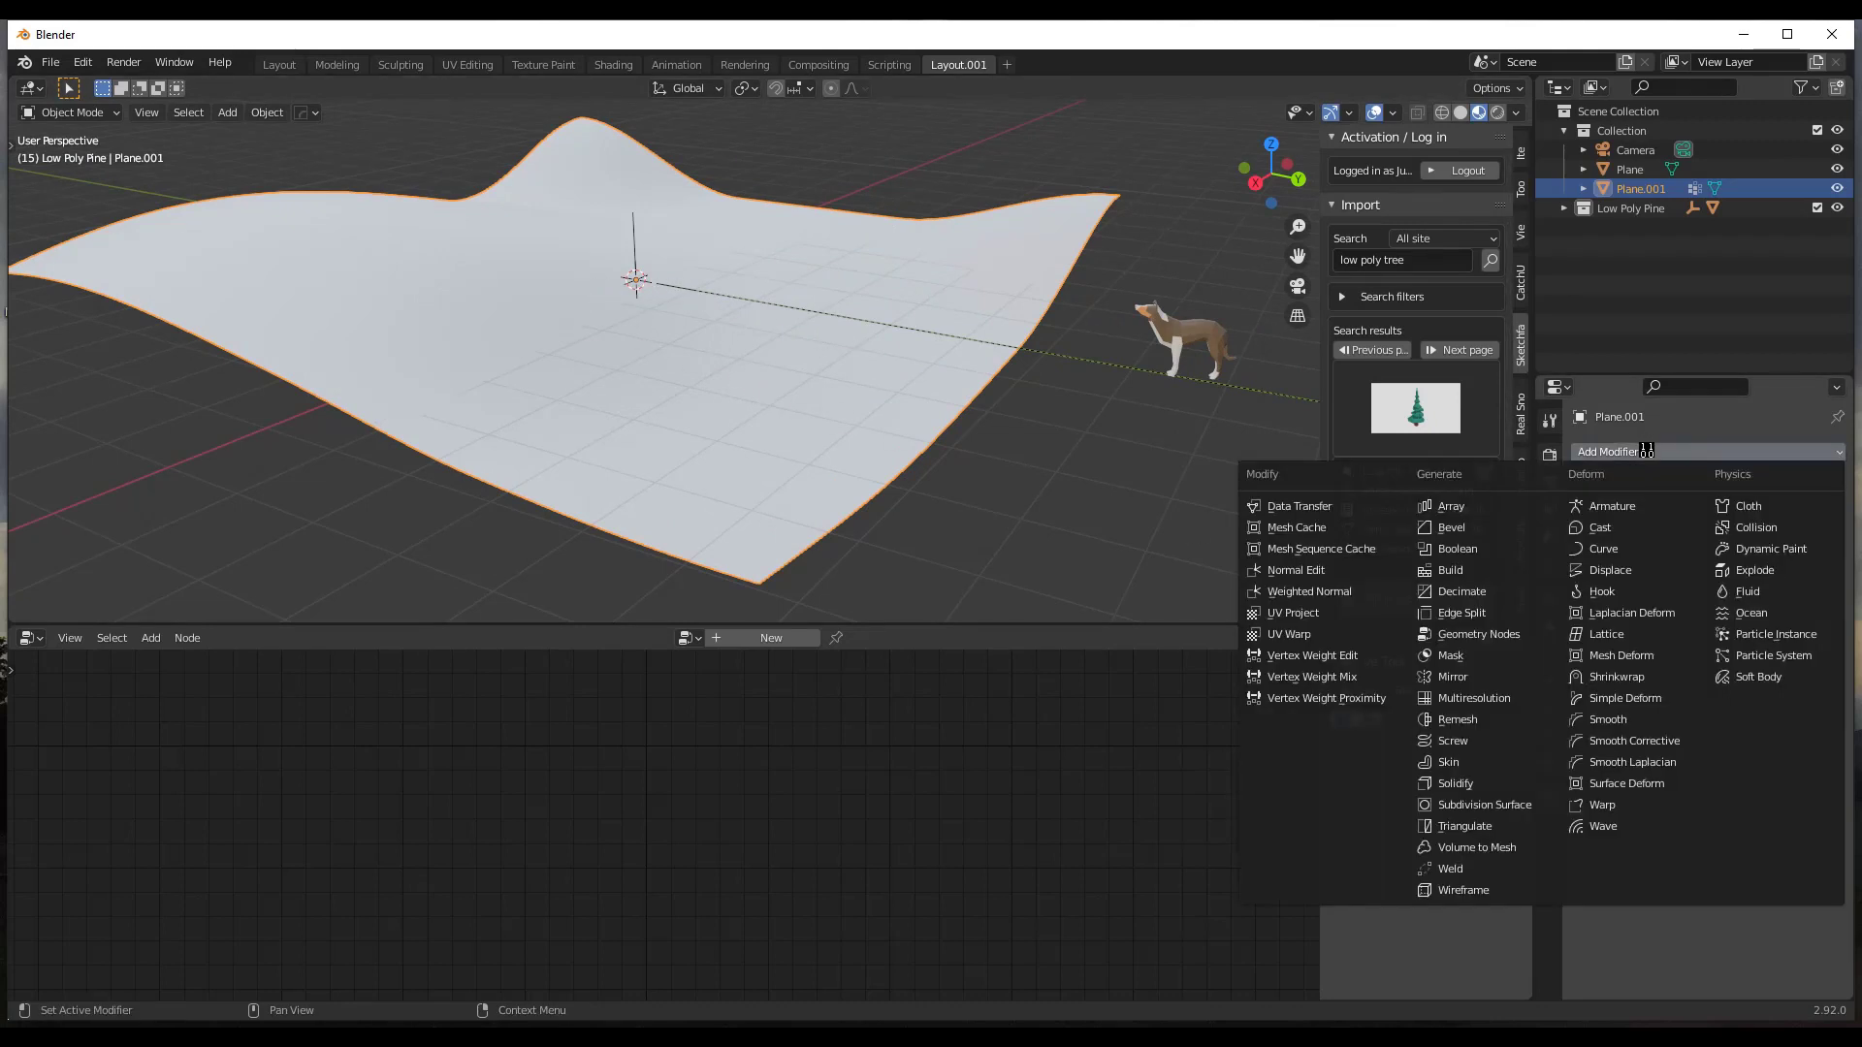
left_click(1479, 634)
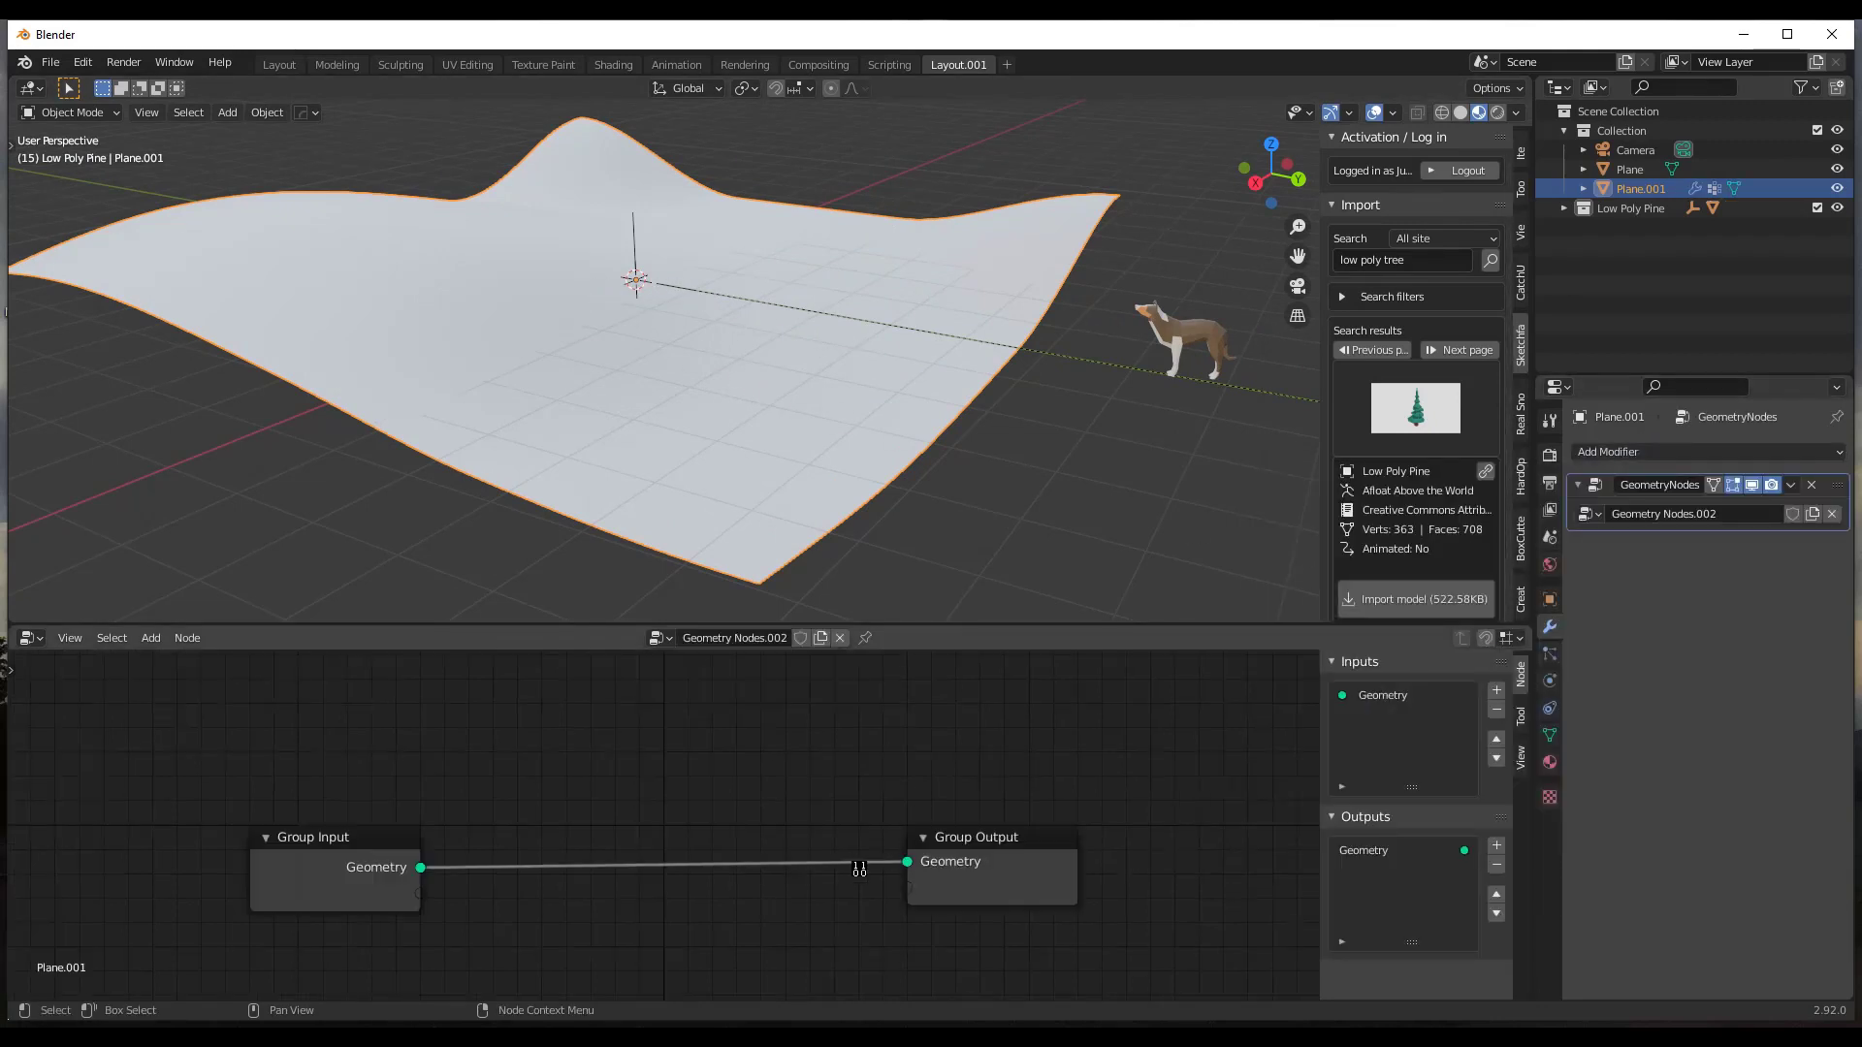
Spread the Group Input and Group Output nodes apart and roughly level in the geometry node tree.
middle_click_drag(696, 873, 725, 820)
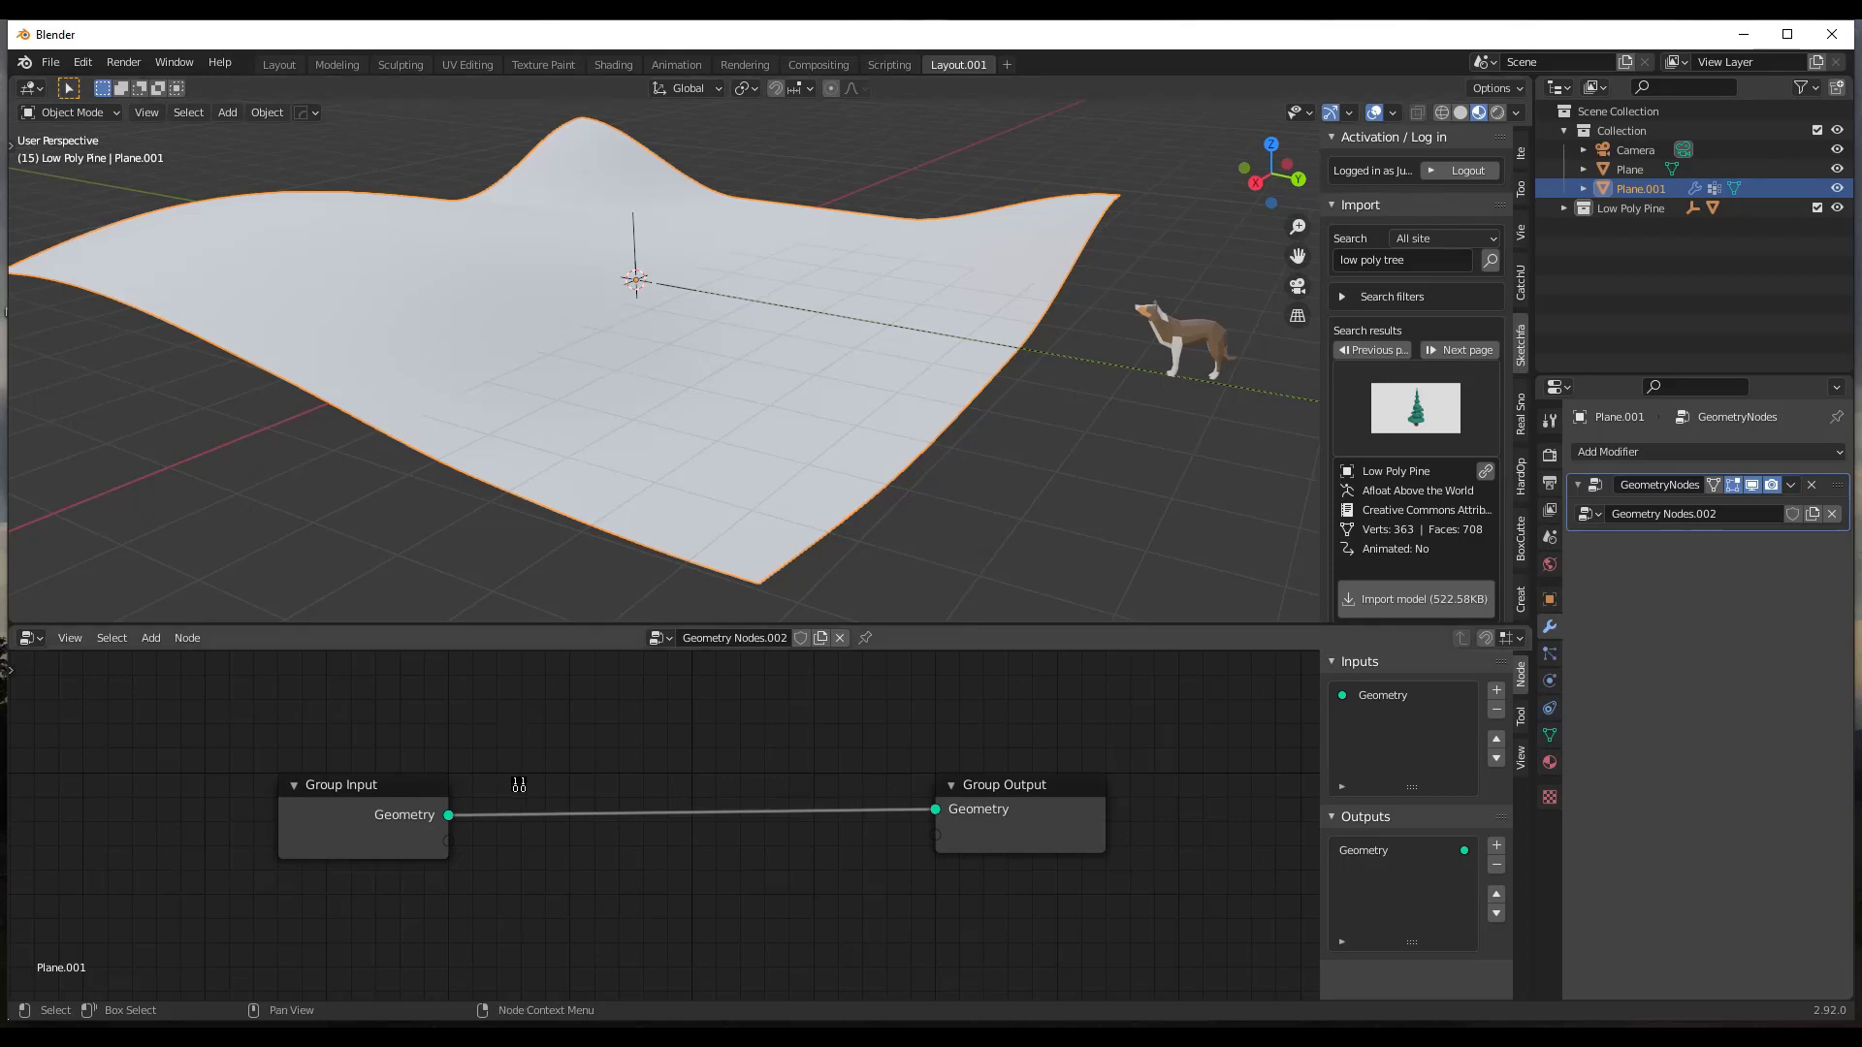
left_click_drag(1070, 793, 1148, 789)
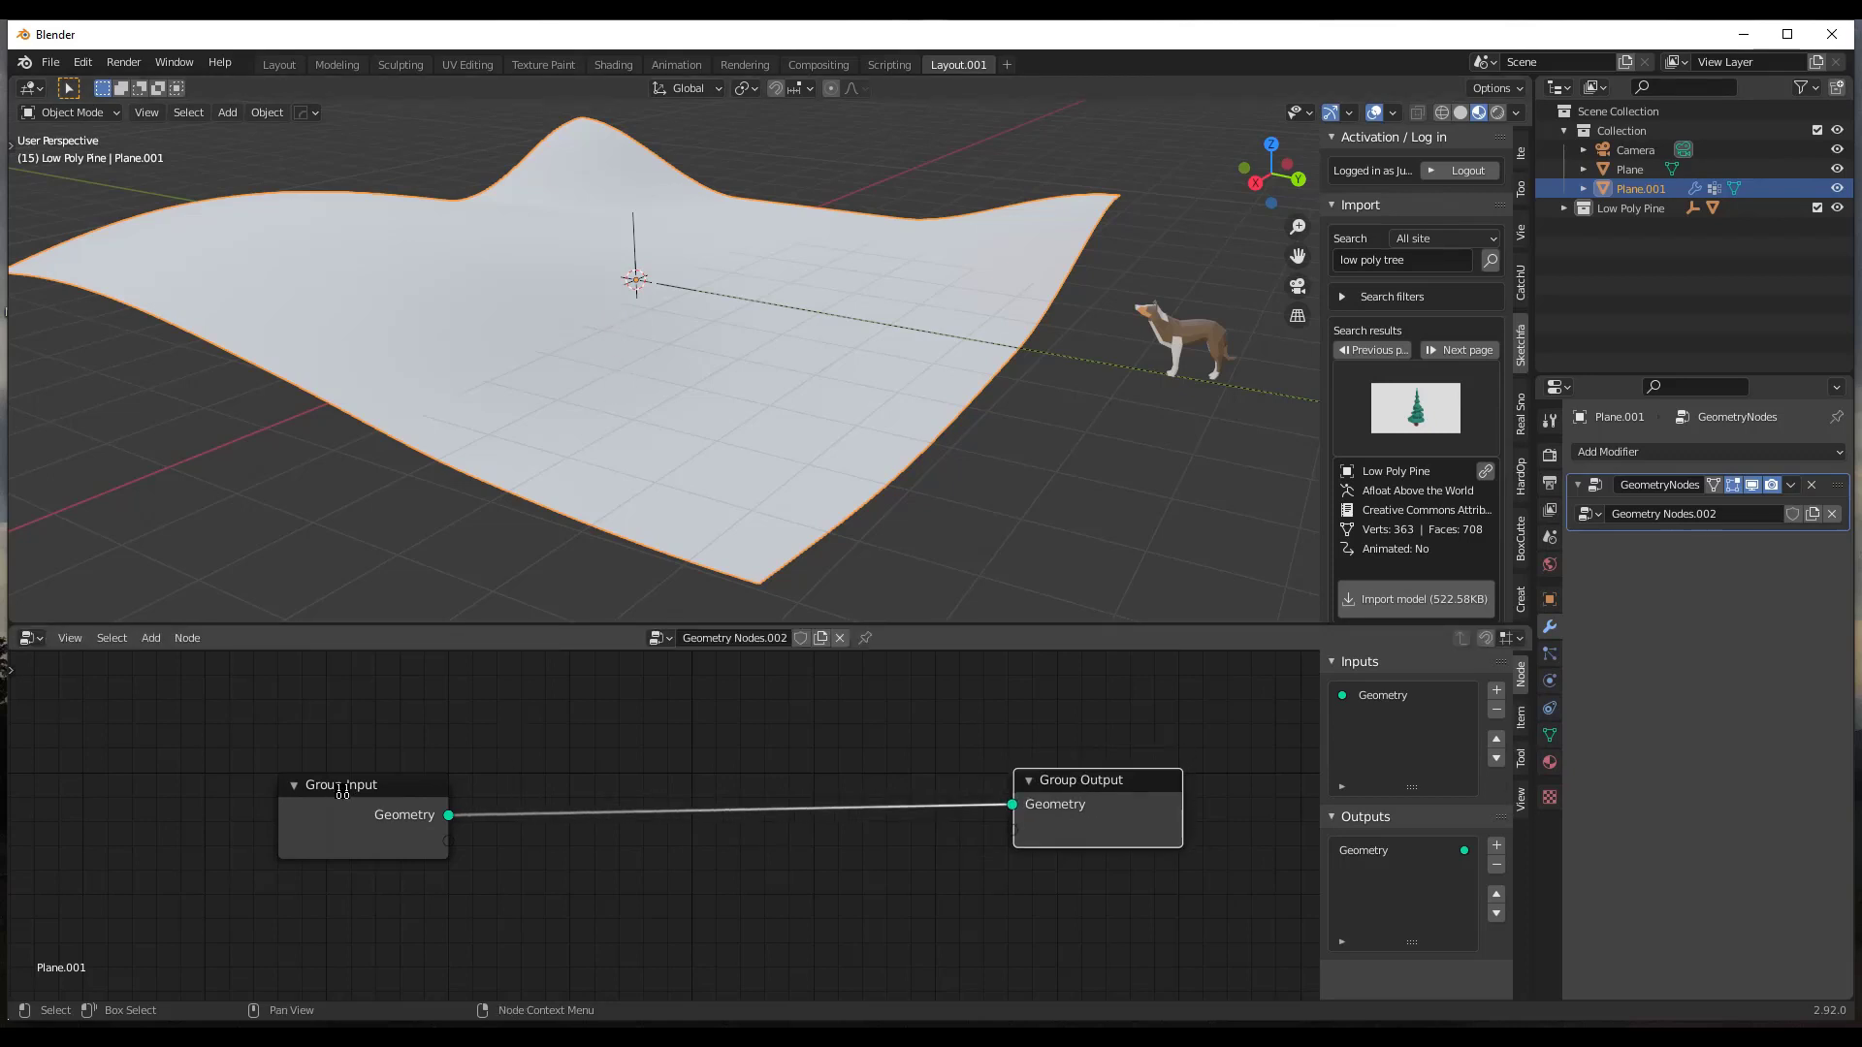
left_click_drag(343, 792, 226, 738)
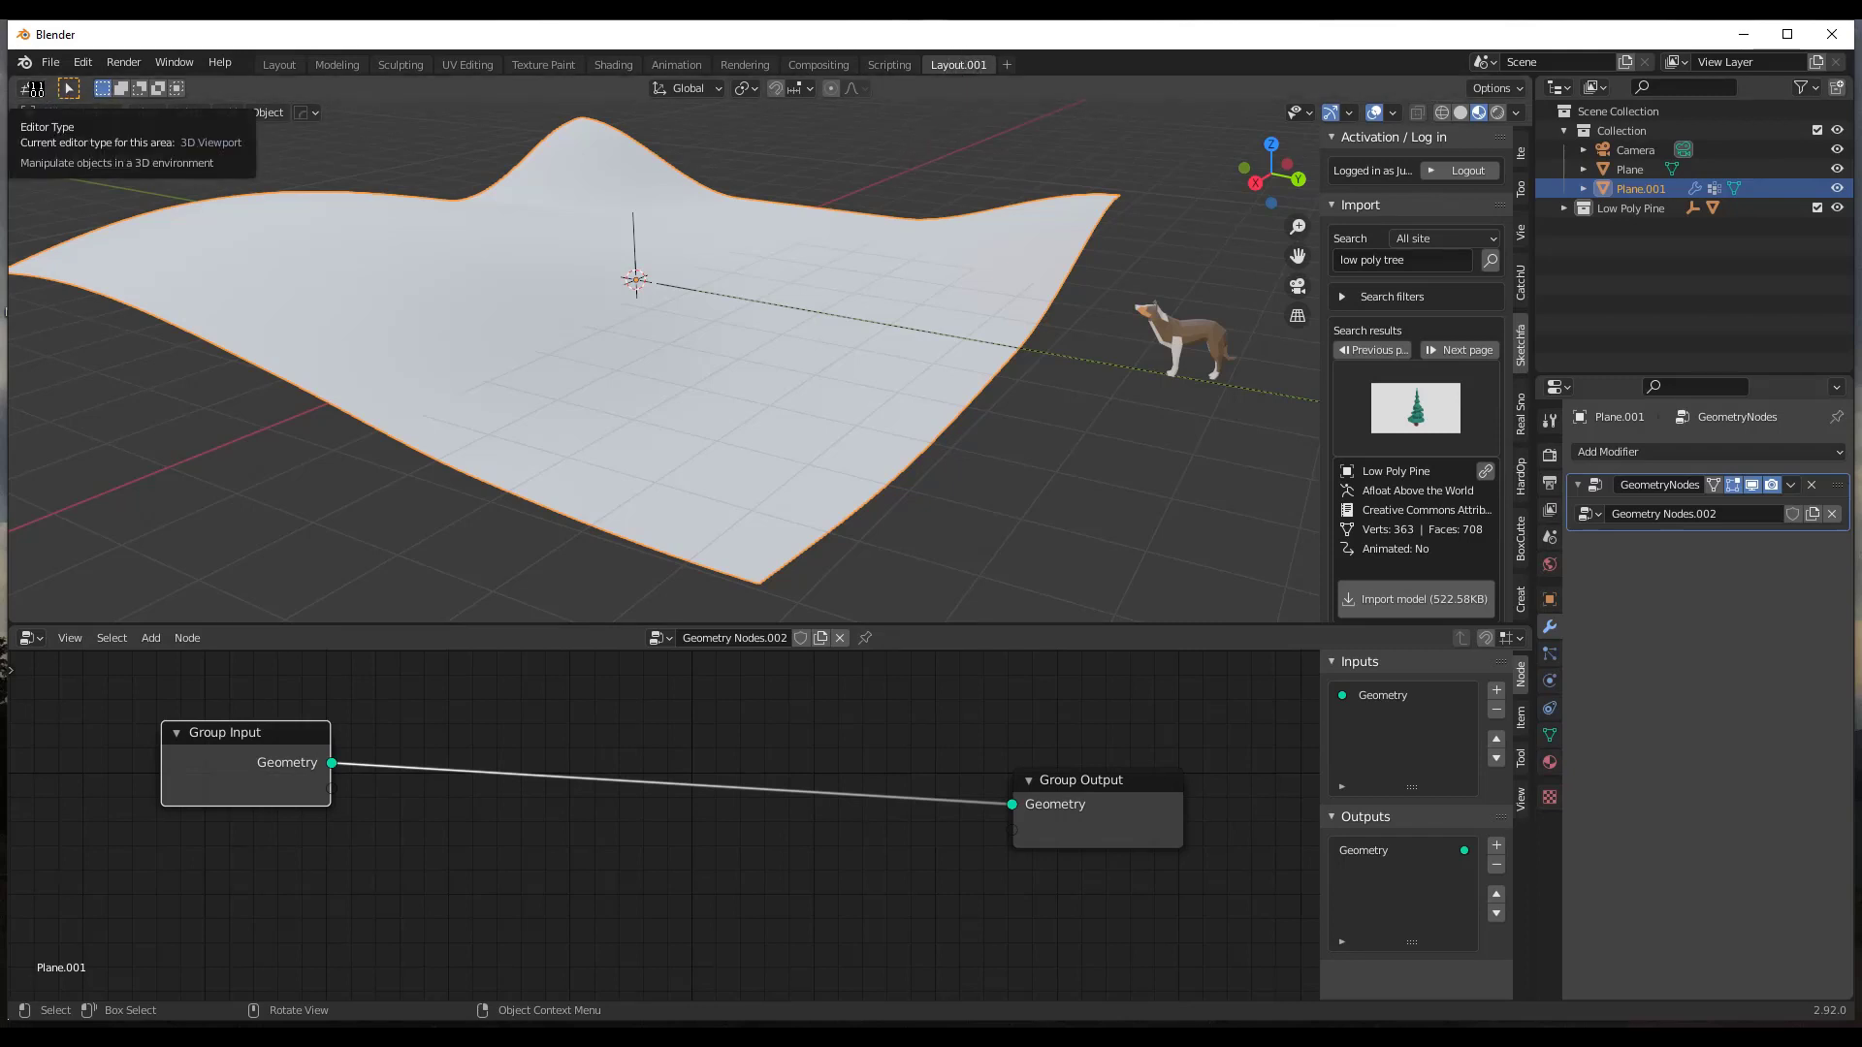
left_click(30, 637)
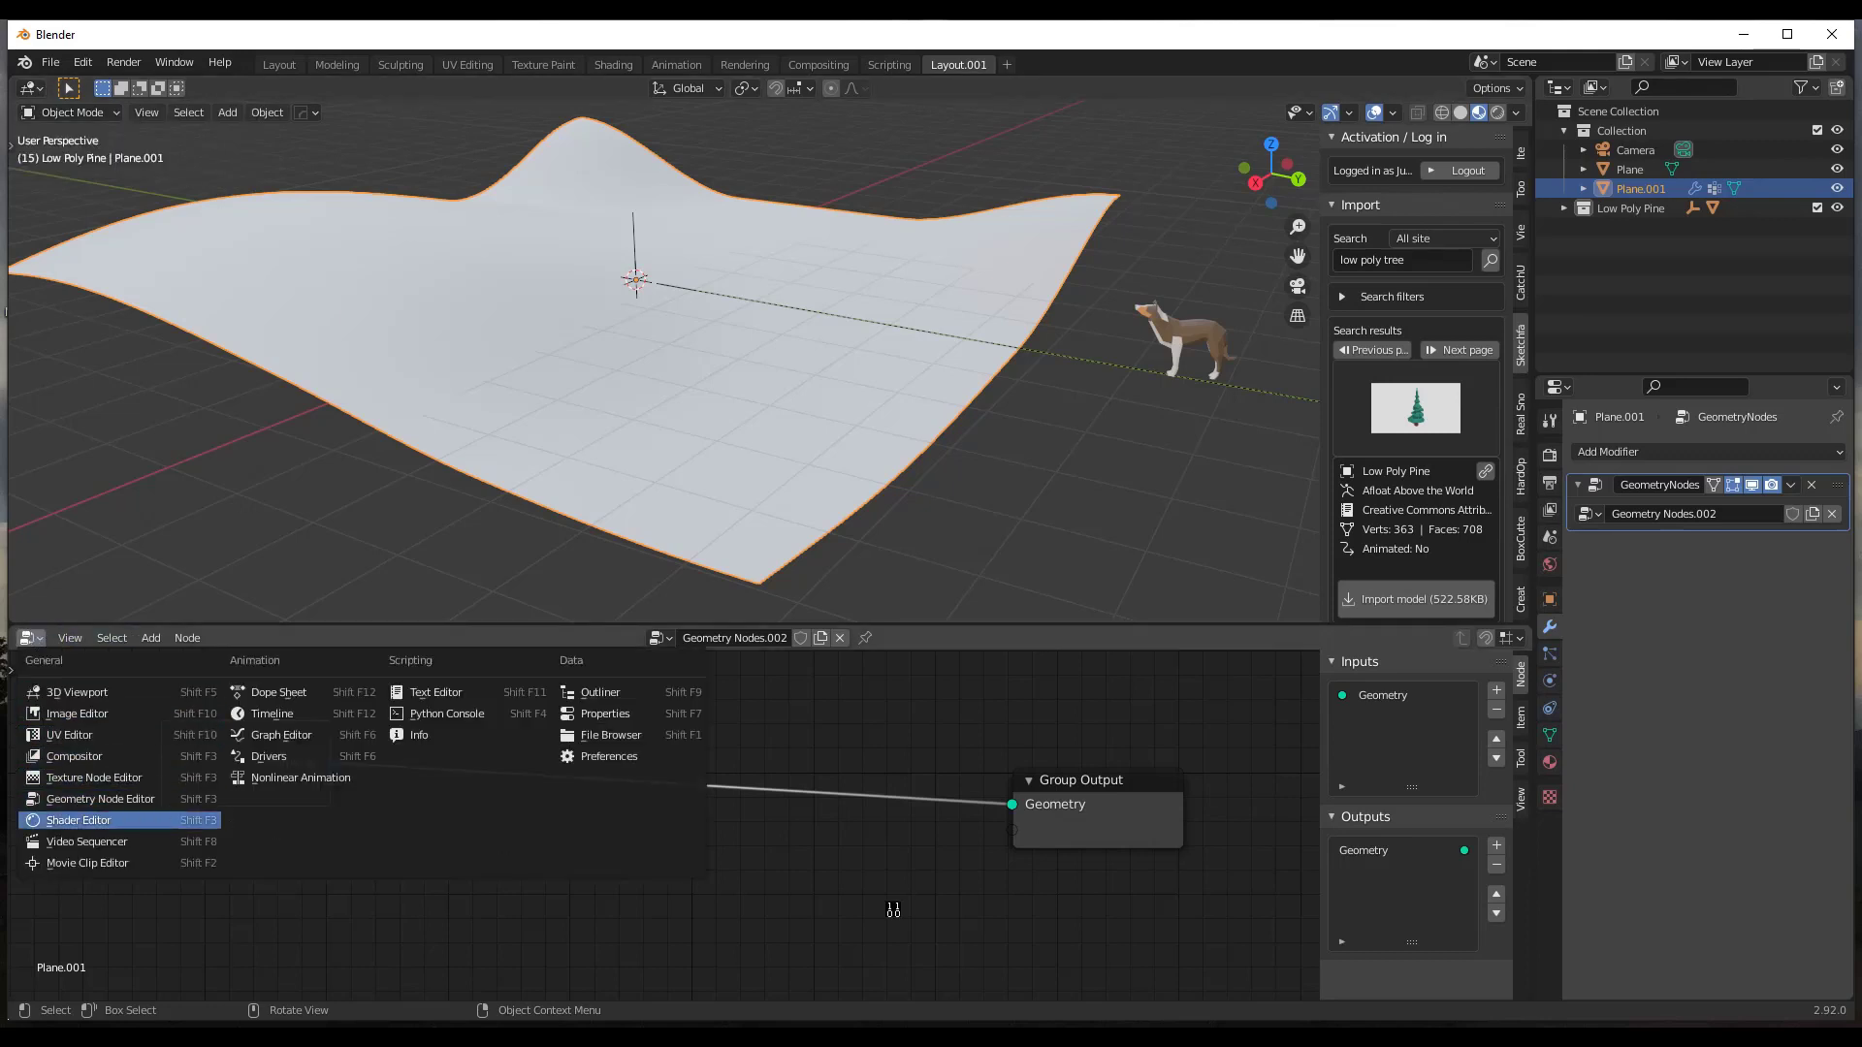
left_click(908, 911)
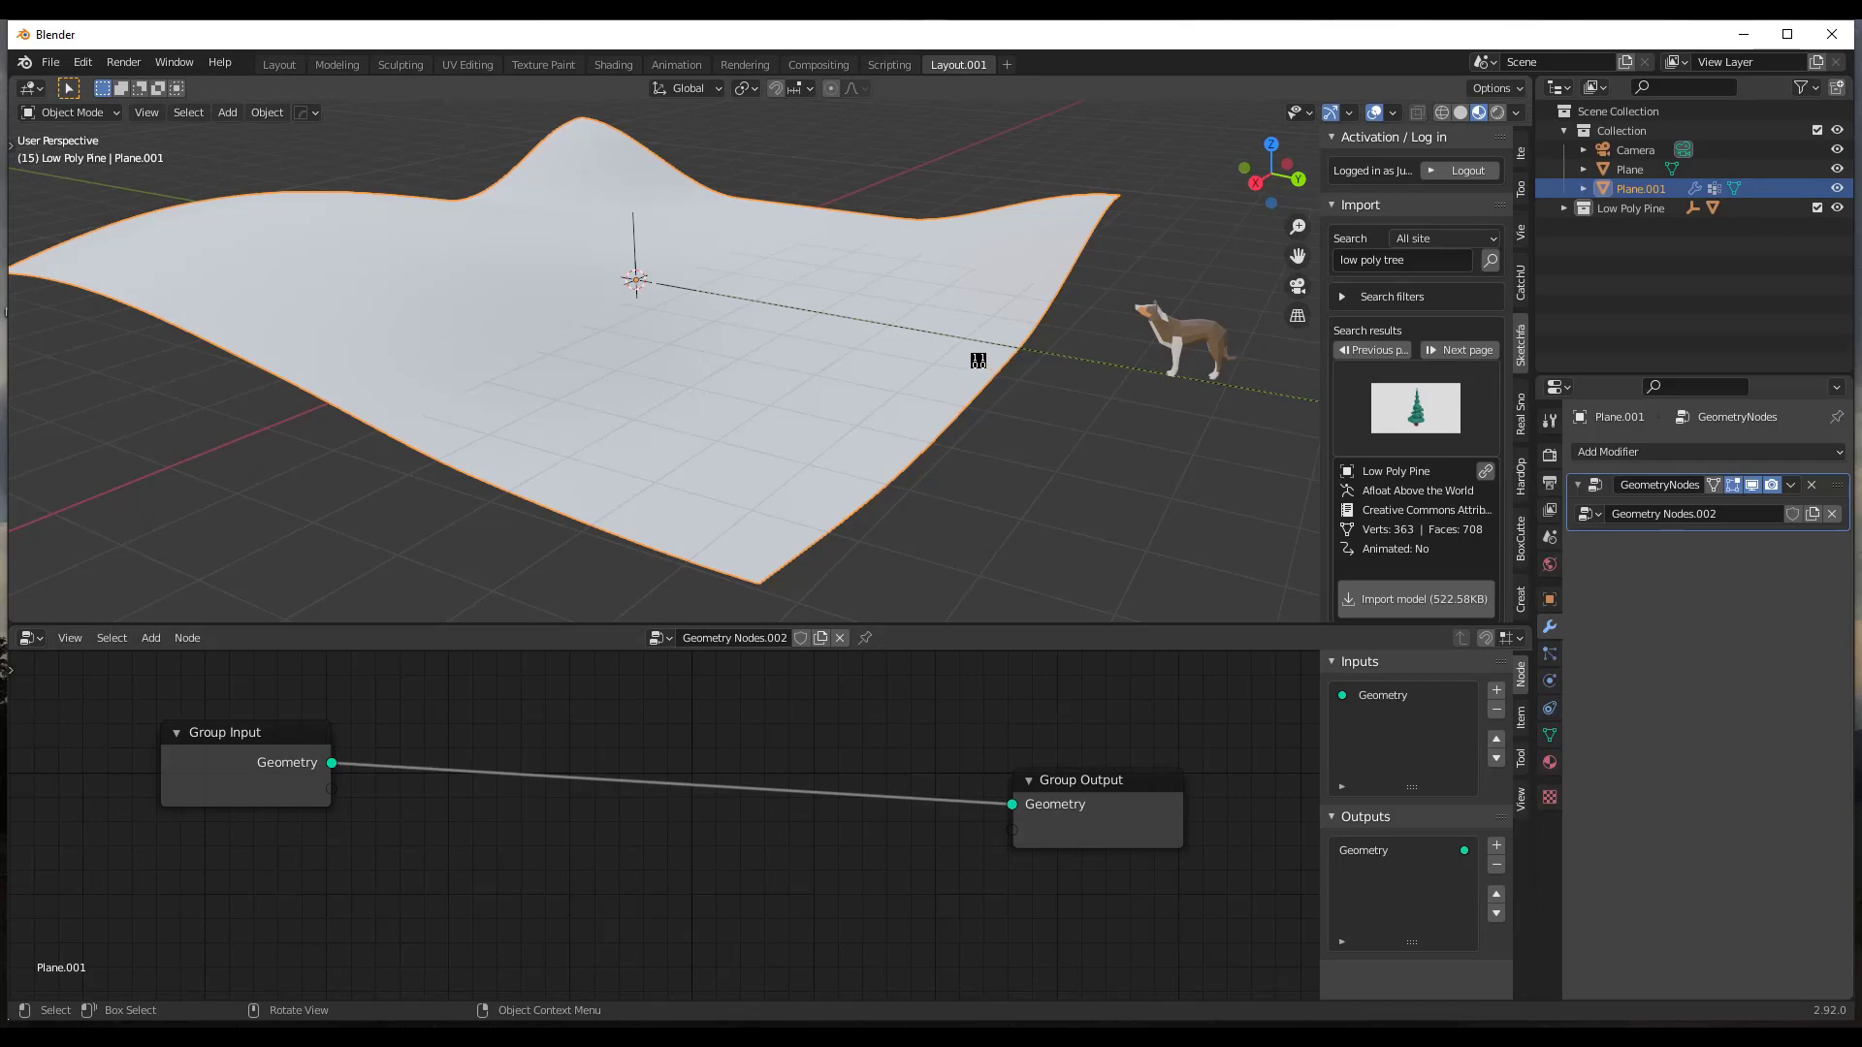
scroll(869, 307, "down", 3)
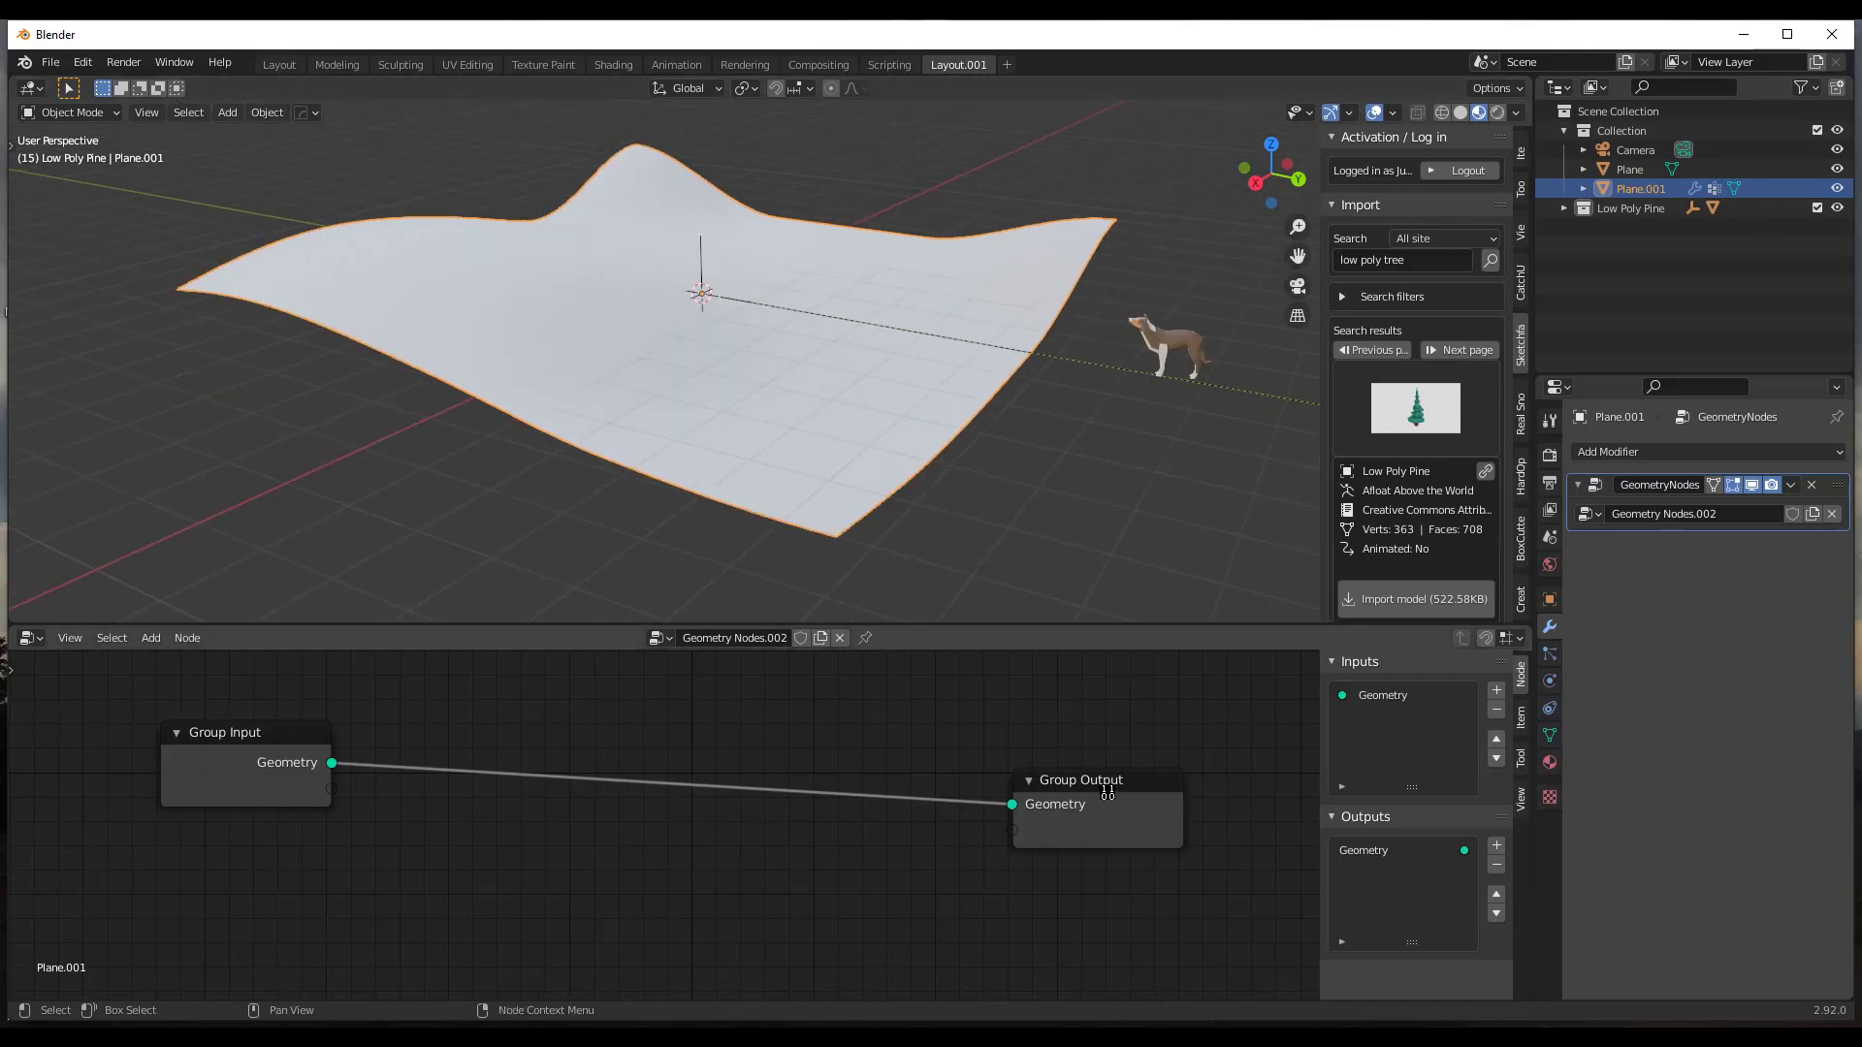
left_click_drag(1107, 792, 1187, 749)
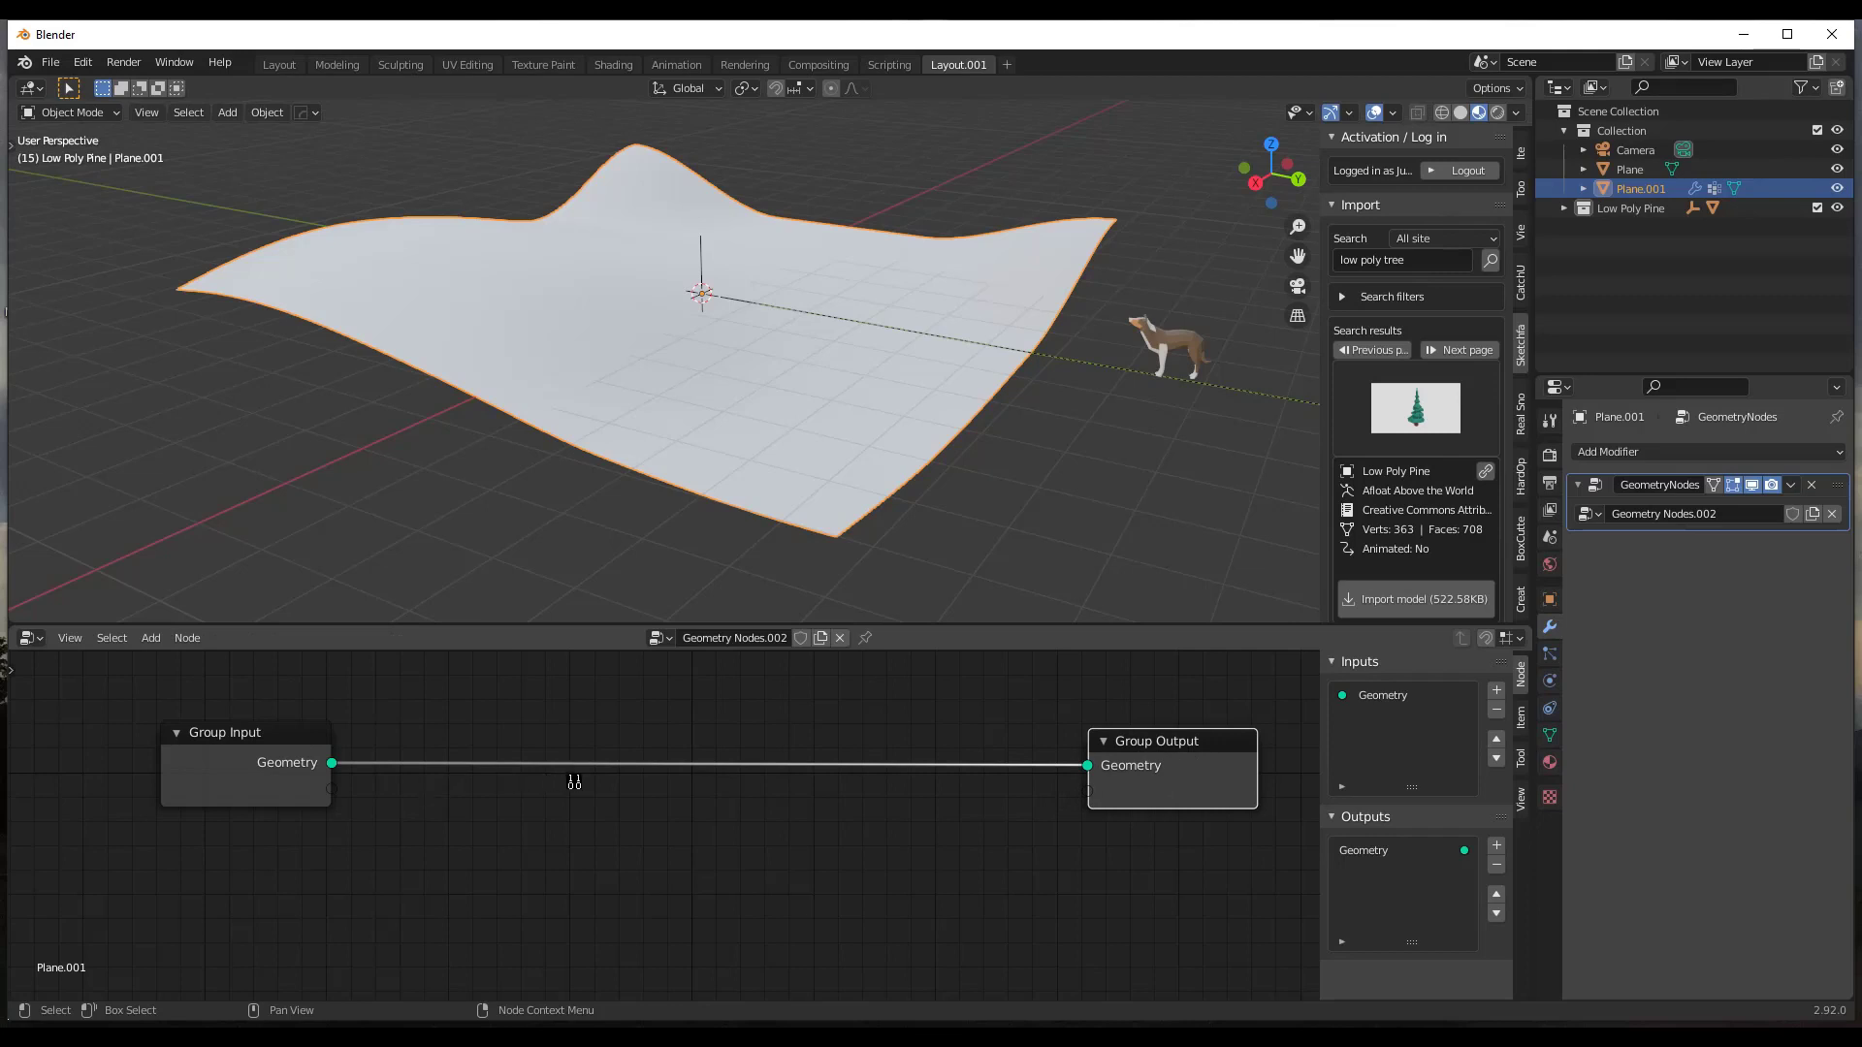
Add a Point Distribute node on the link between Group Input and Group Output to scatter points over the terrain.
key("shift+a")
left_click(592, 760)
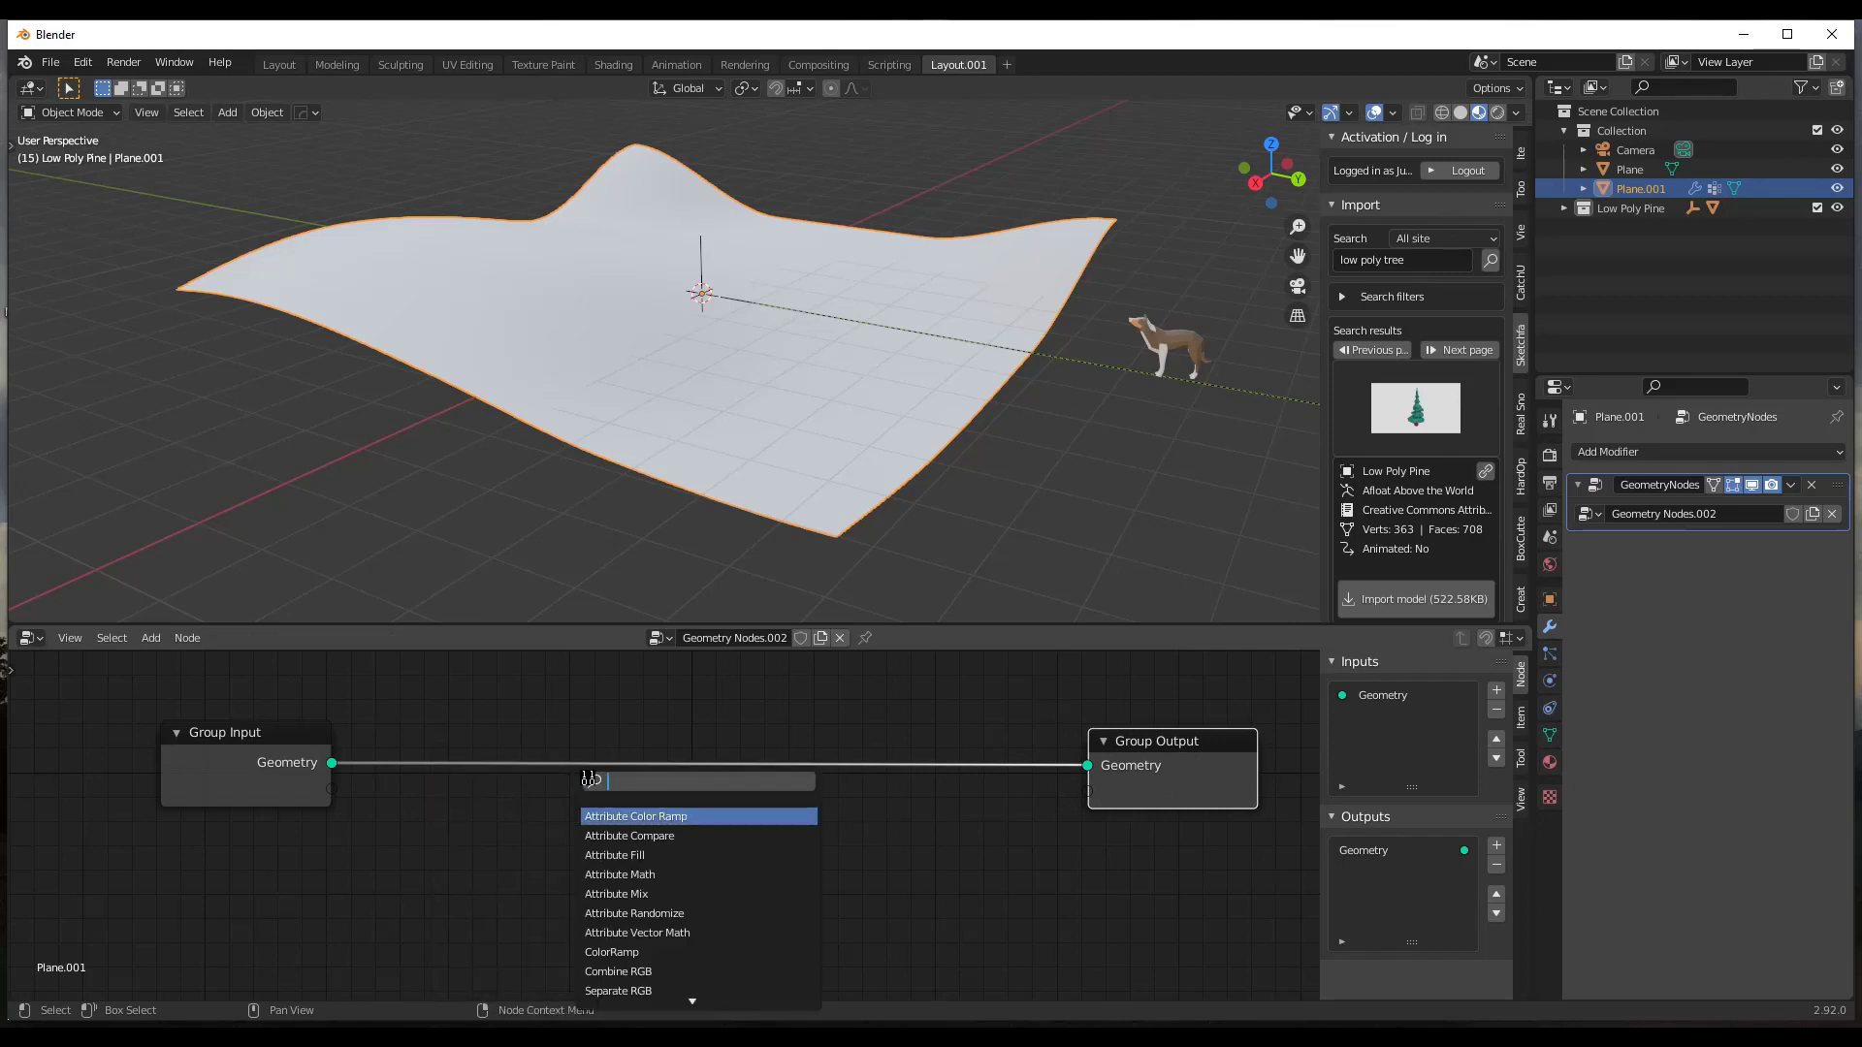
type("point")
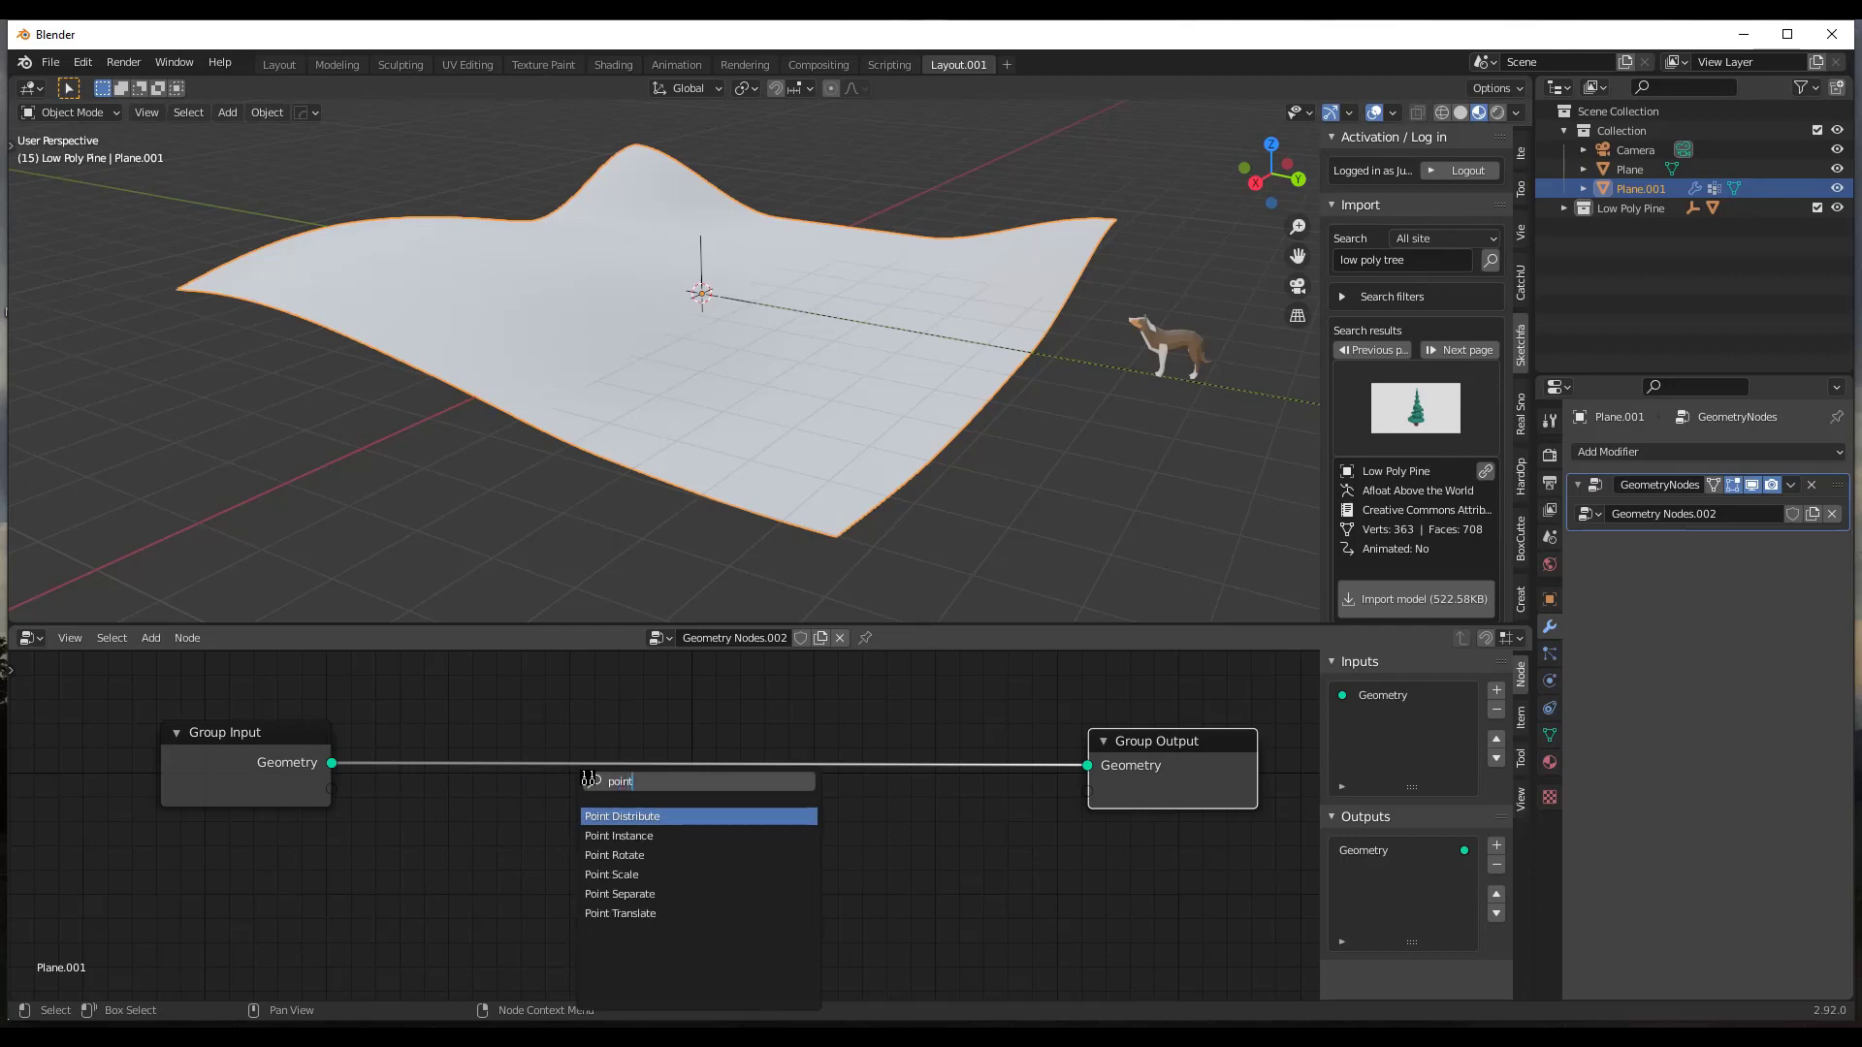
left_click(635, 816)
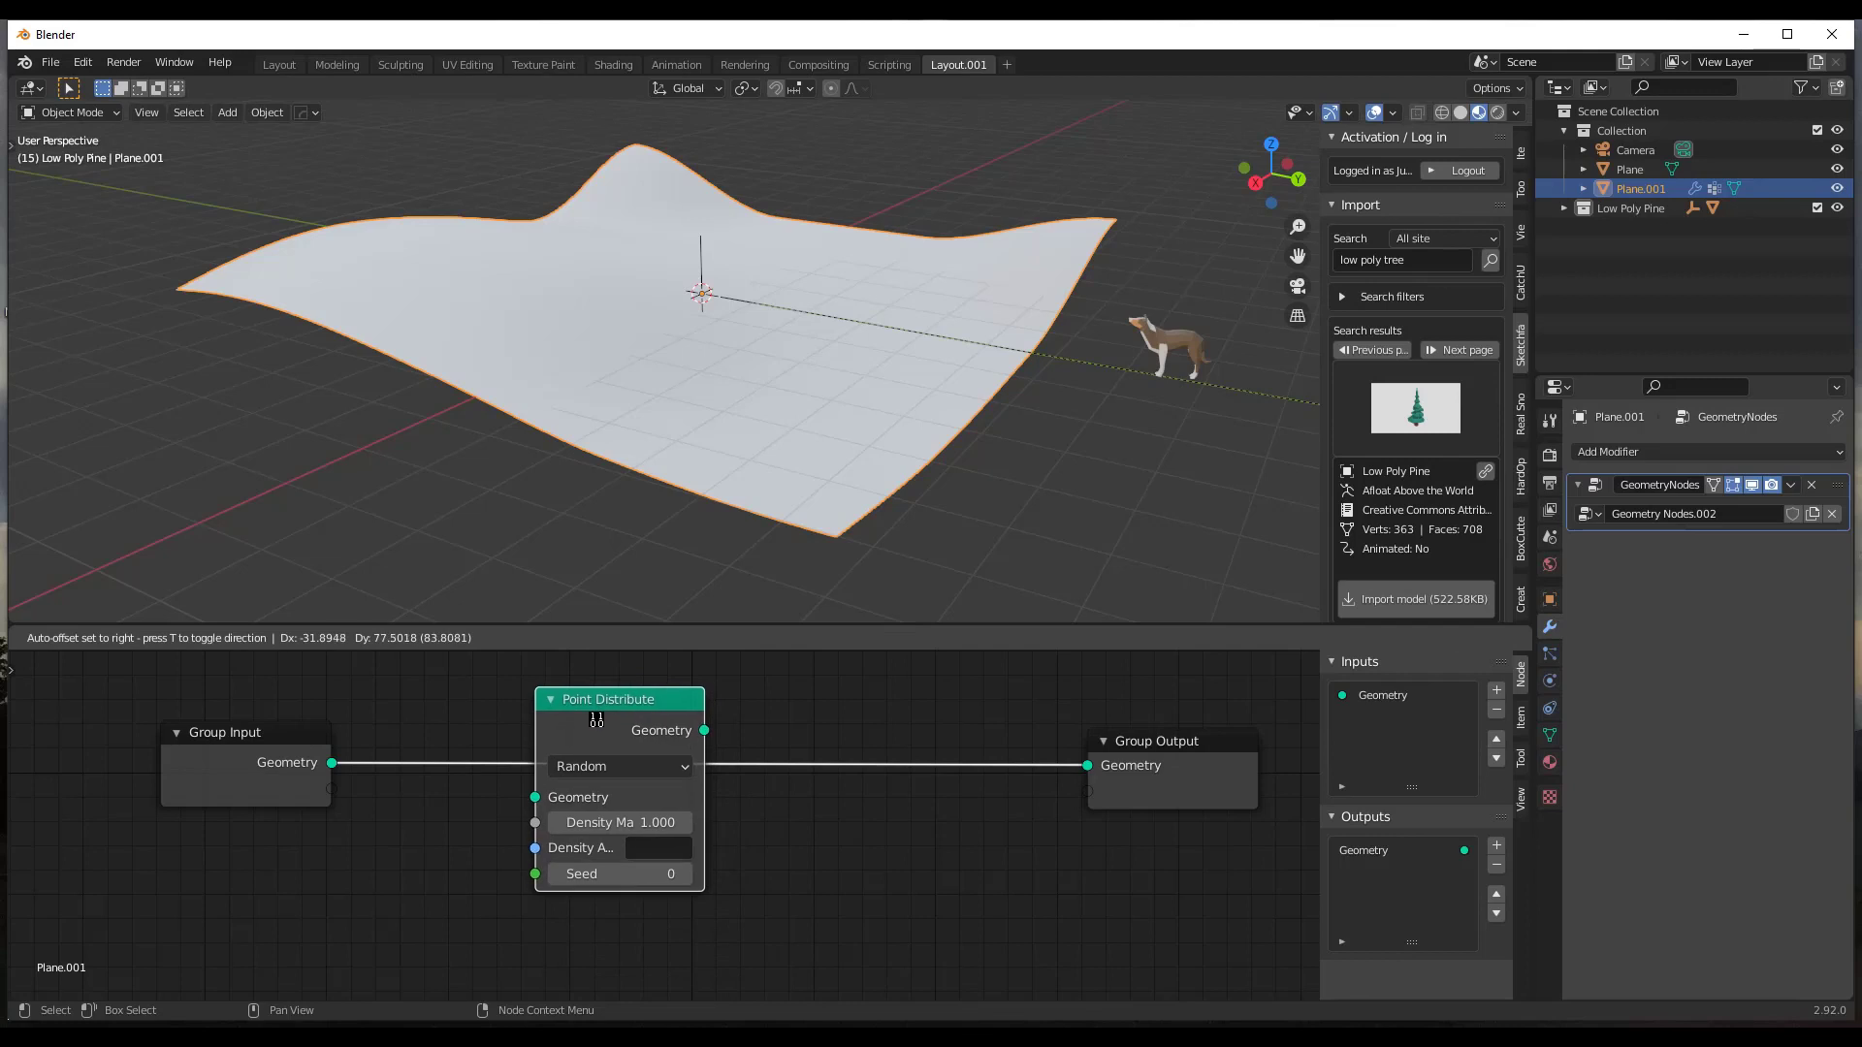
left_click(594, 719)
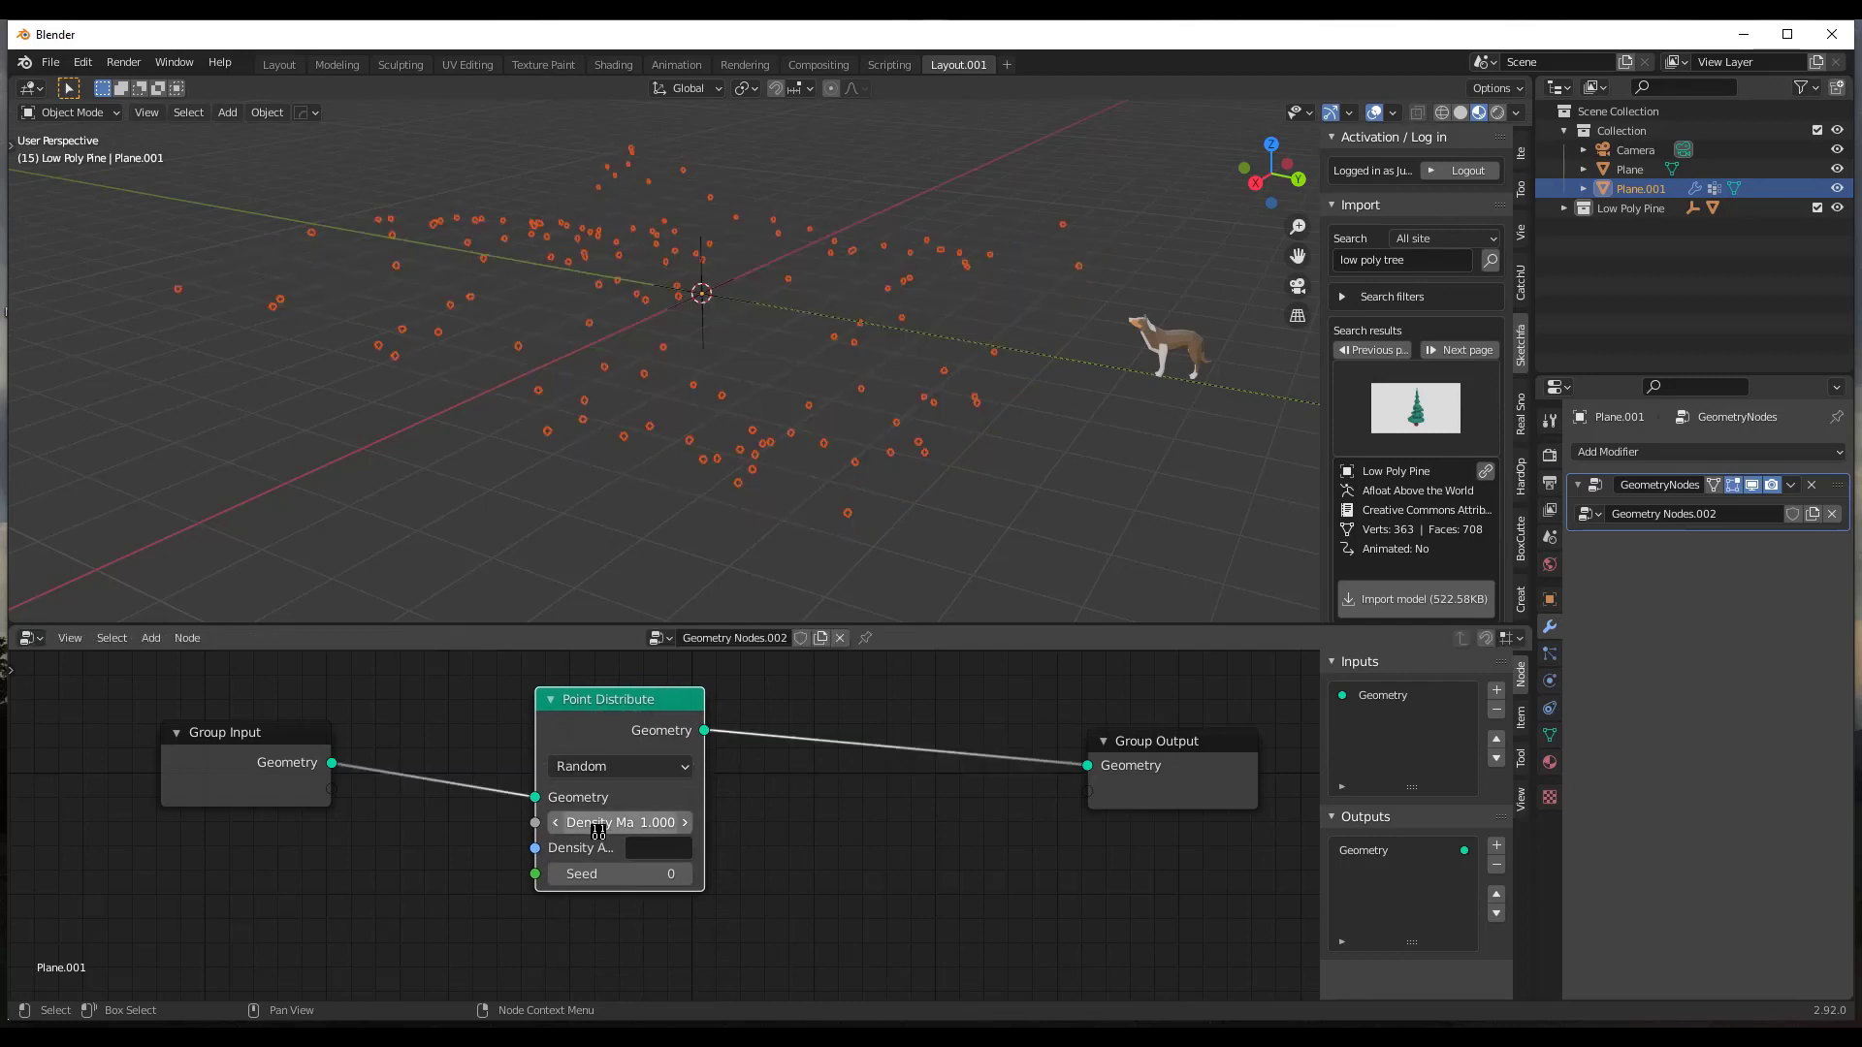
Set the Point Distribute node's Density Max to 3.4 and inspect the scattered points from another angle.
mouse_move(644, 826)
left_mouse_down()
mouse_move(679, 826)
mouse_move(623, 823)
left_mouse_up()
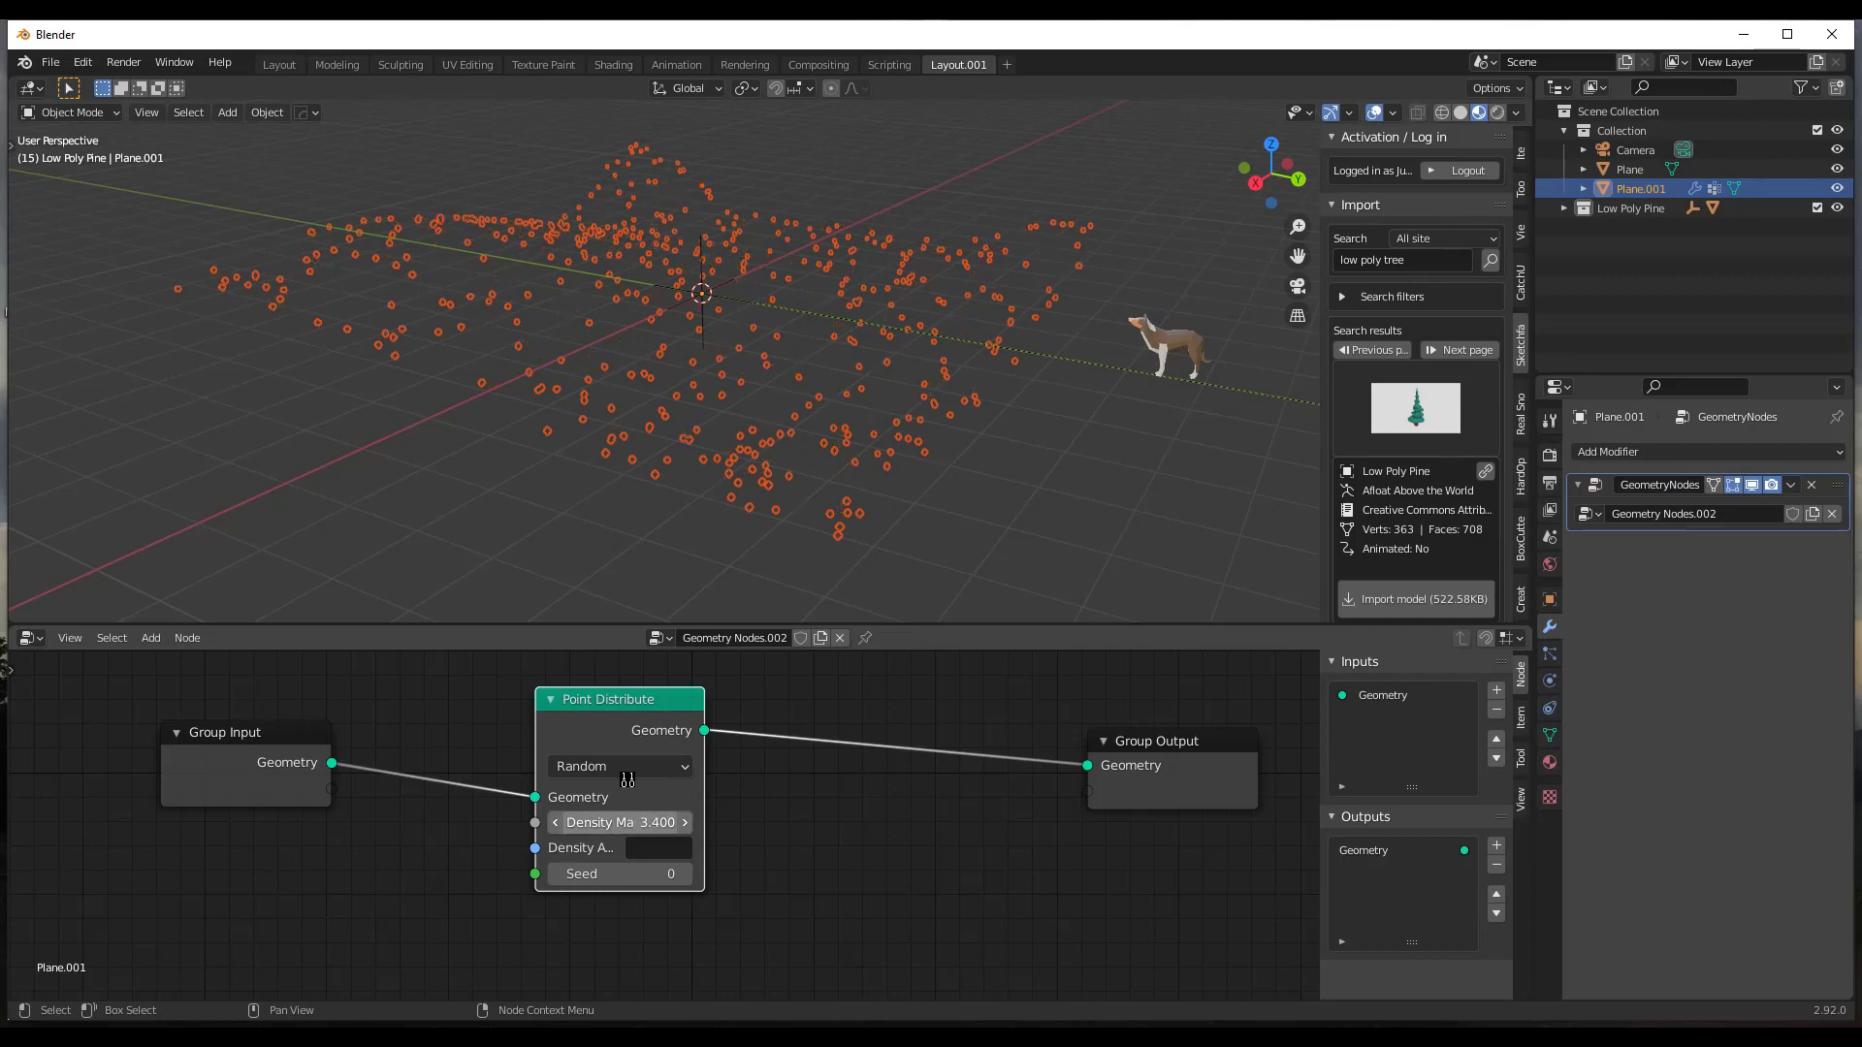
middle_click_drag(827, 331, 858, 330)
middle_click_drag(918, 297, 846, 329)
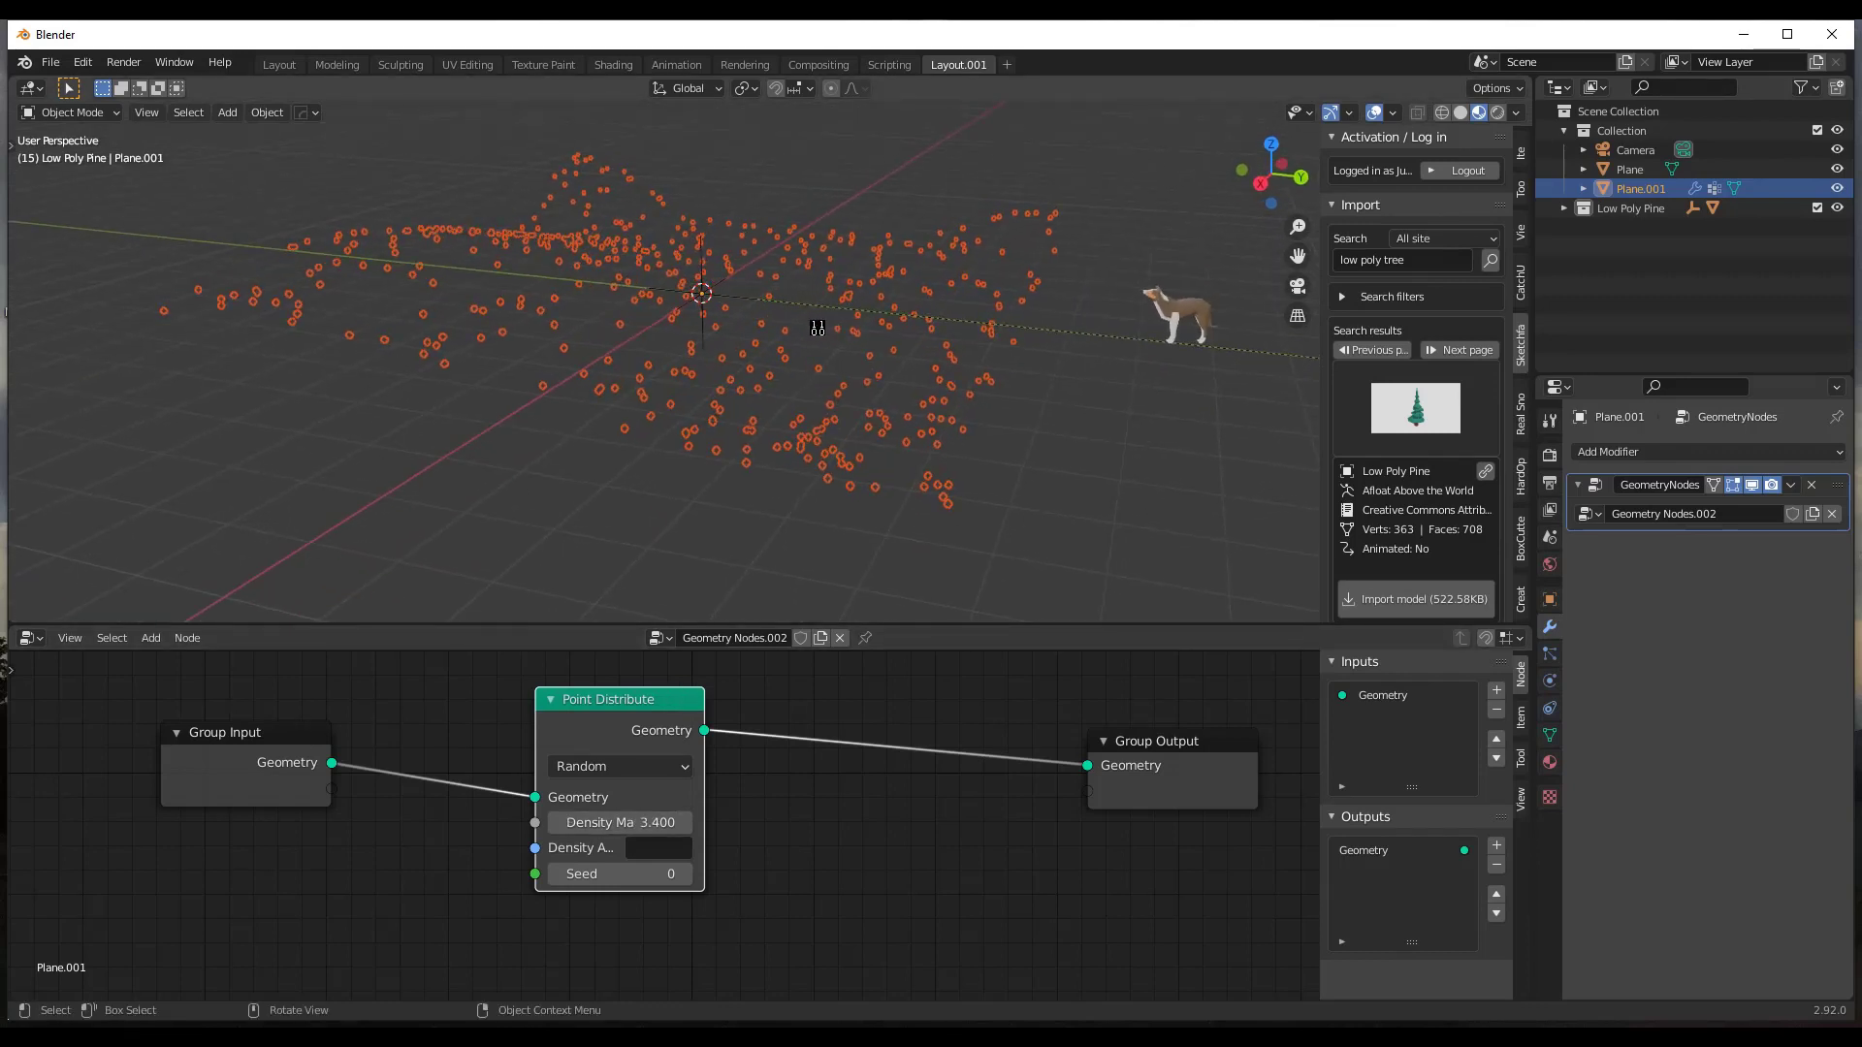
Rearrange the node tree so the Group Output sits lower and well apart from the Point Distribute node.
left_click_drag(1134, 743, 1152, 744)
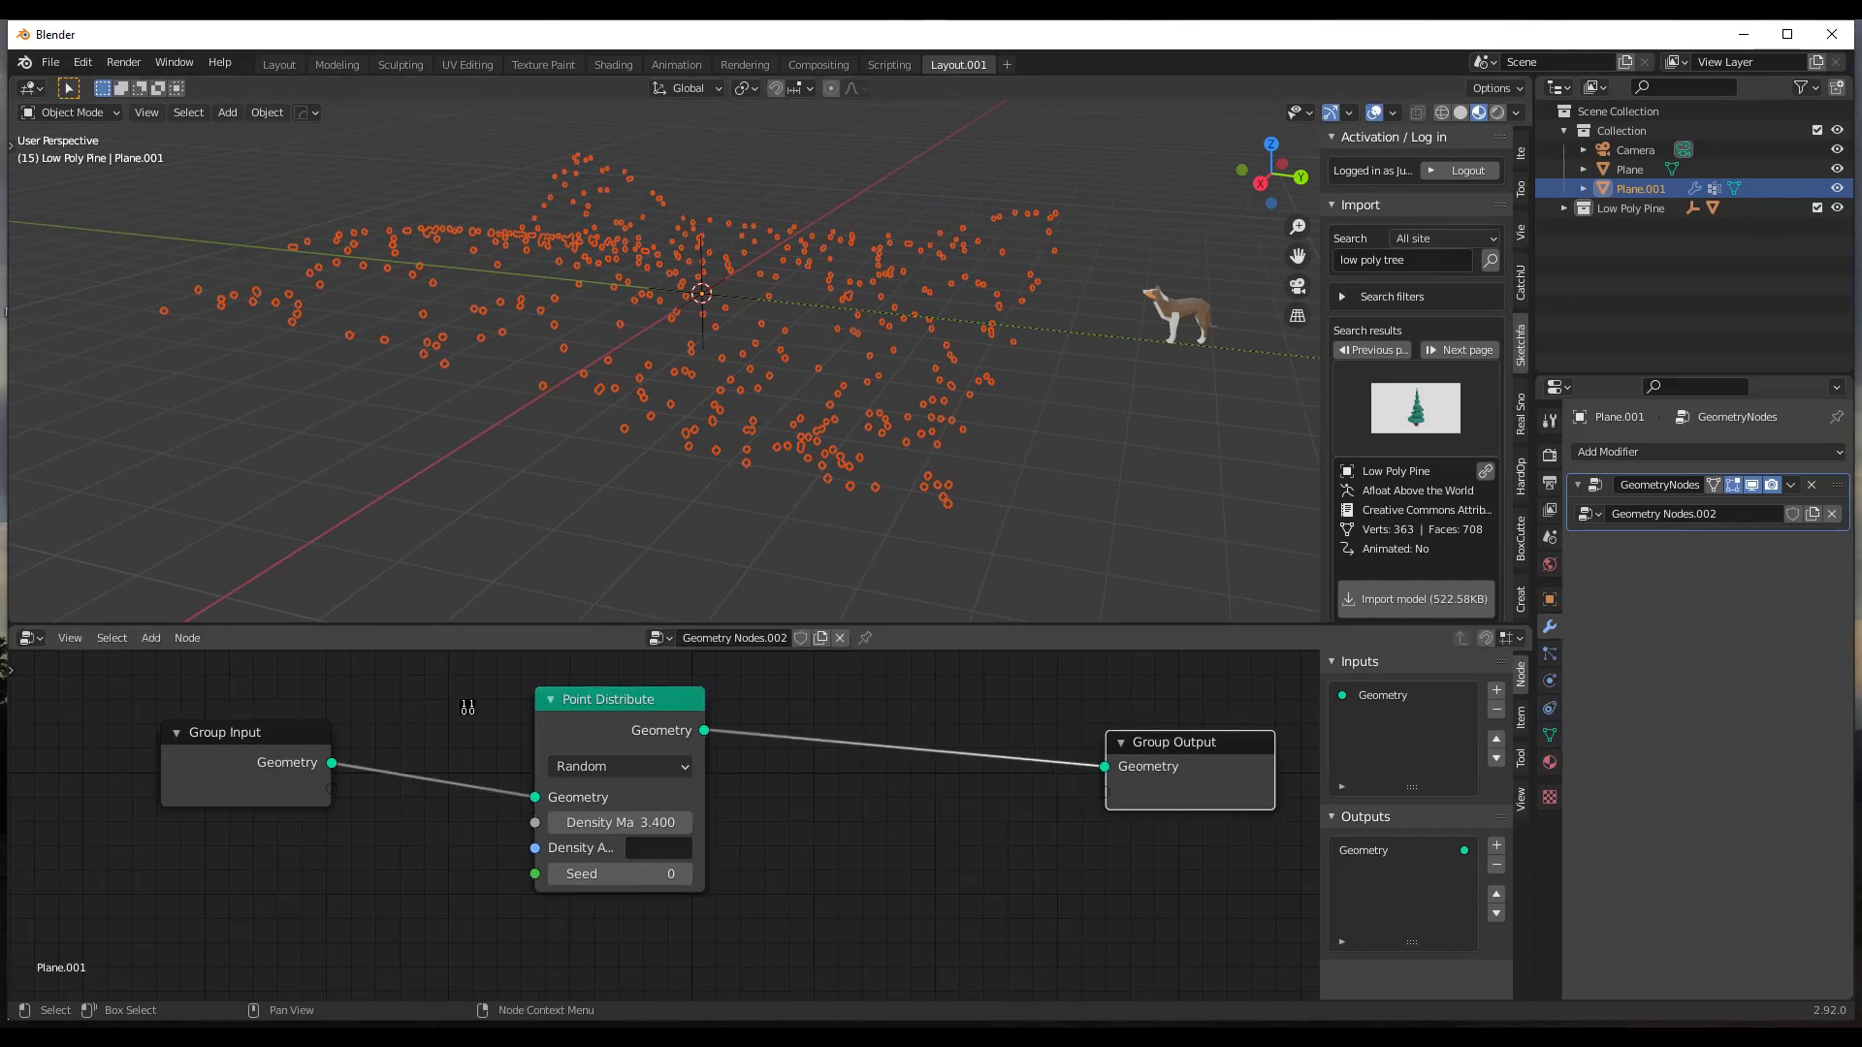
left_click_drag(590, 696, 552, 677)
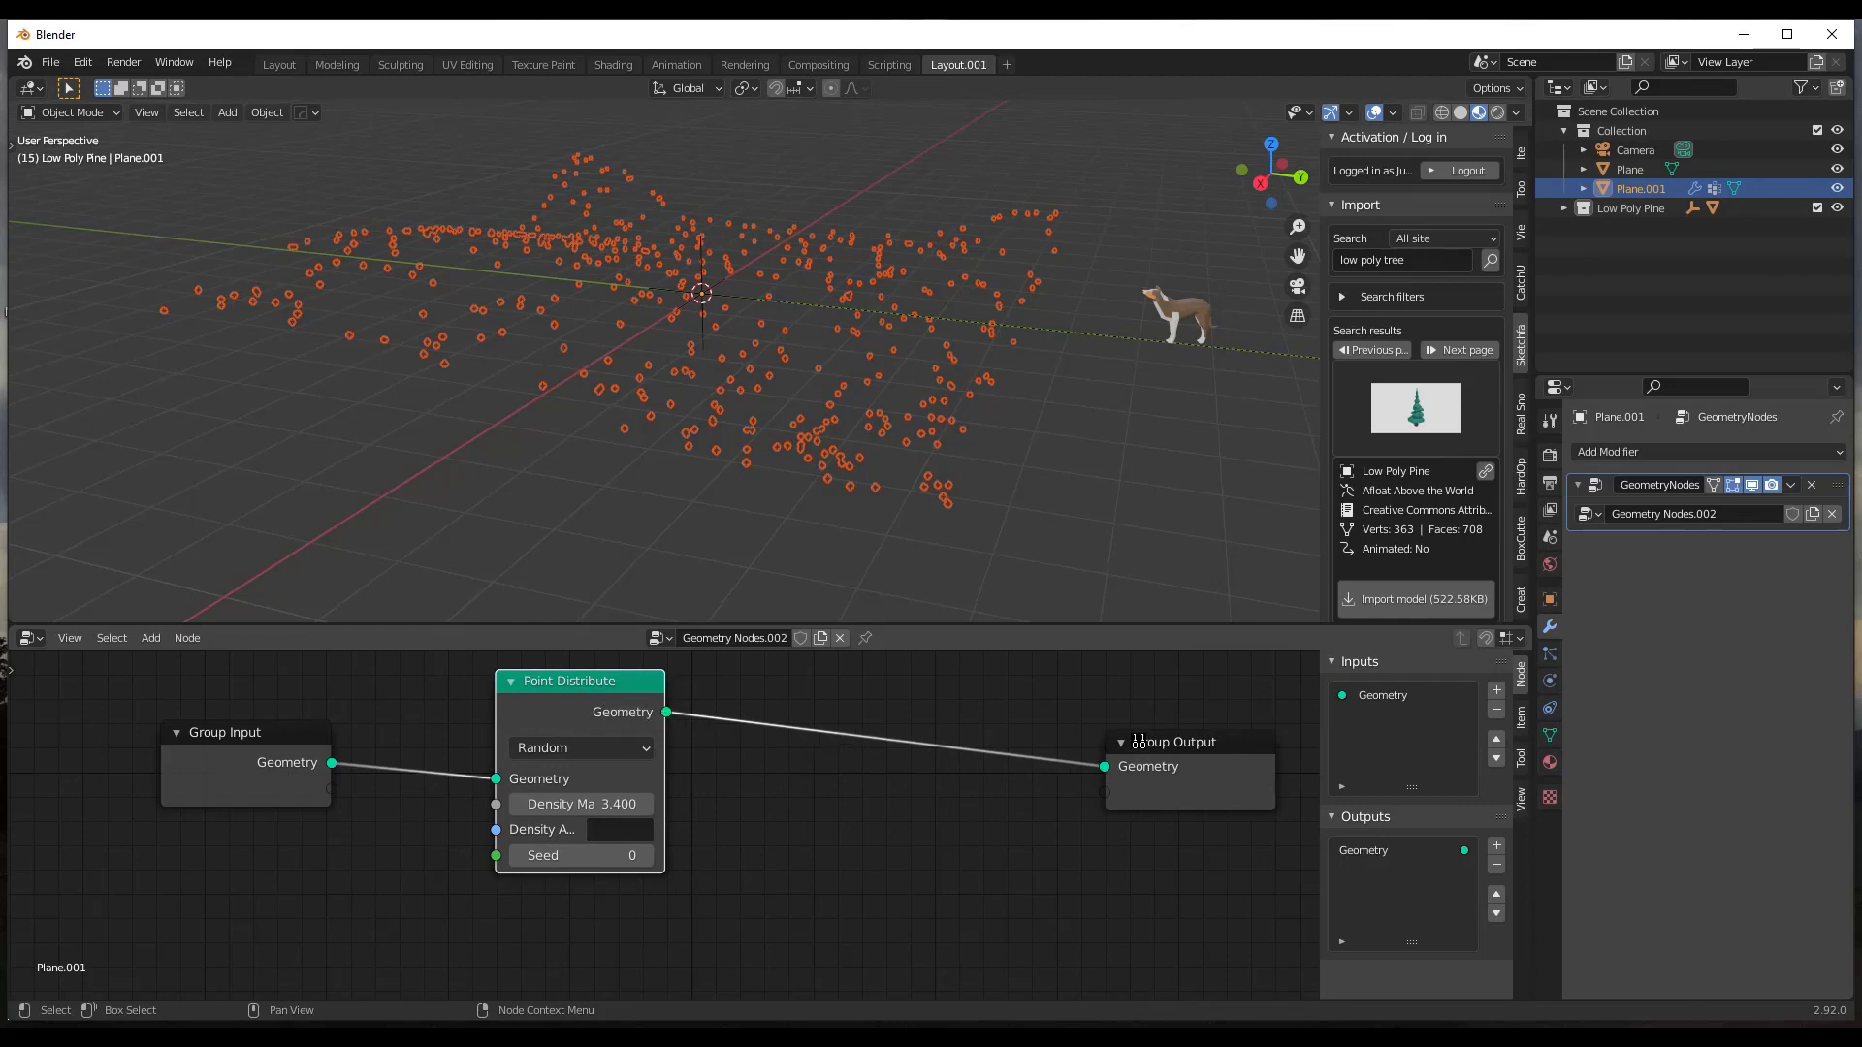
left_click_drag(1139, 742, 1203, 861)
left_click_drag(579, 691, 663, 683)
scroll(673, 801, "down", 2)
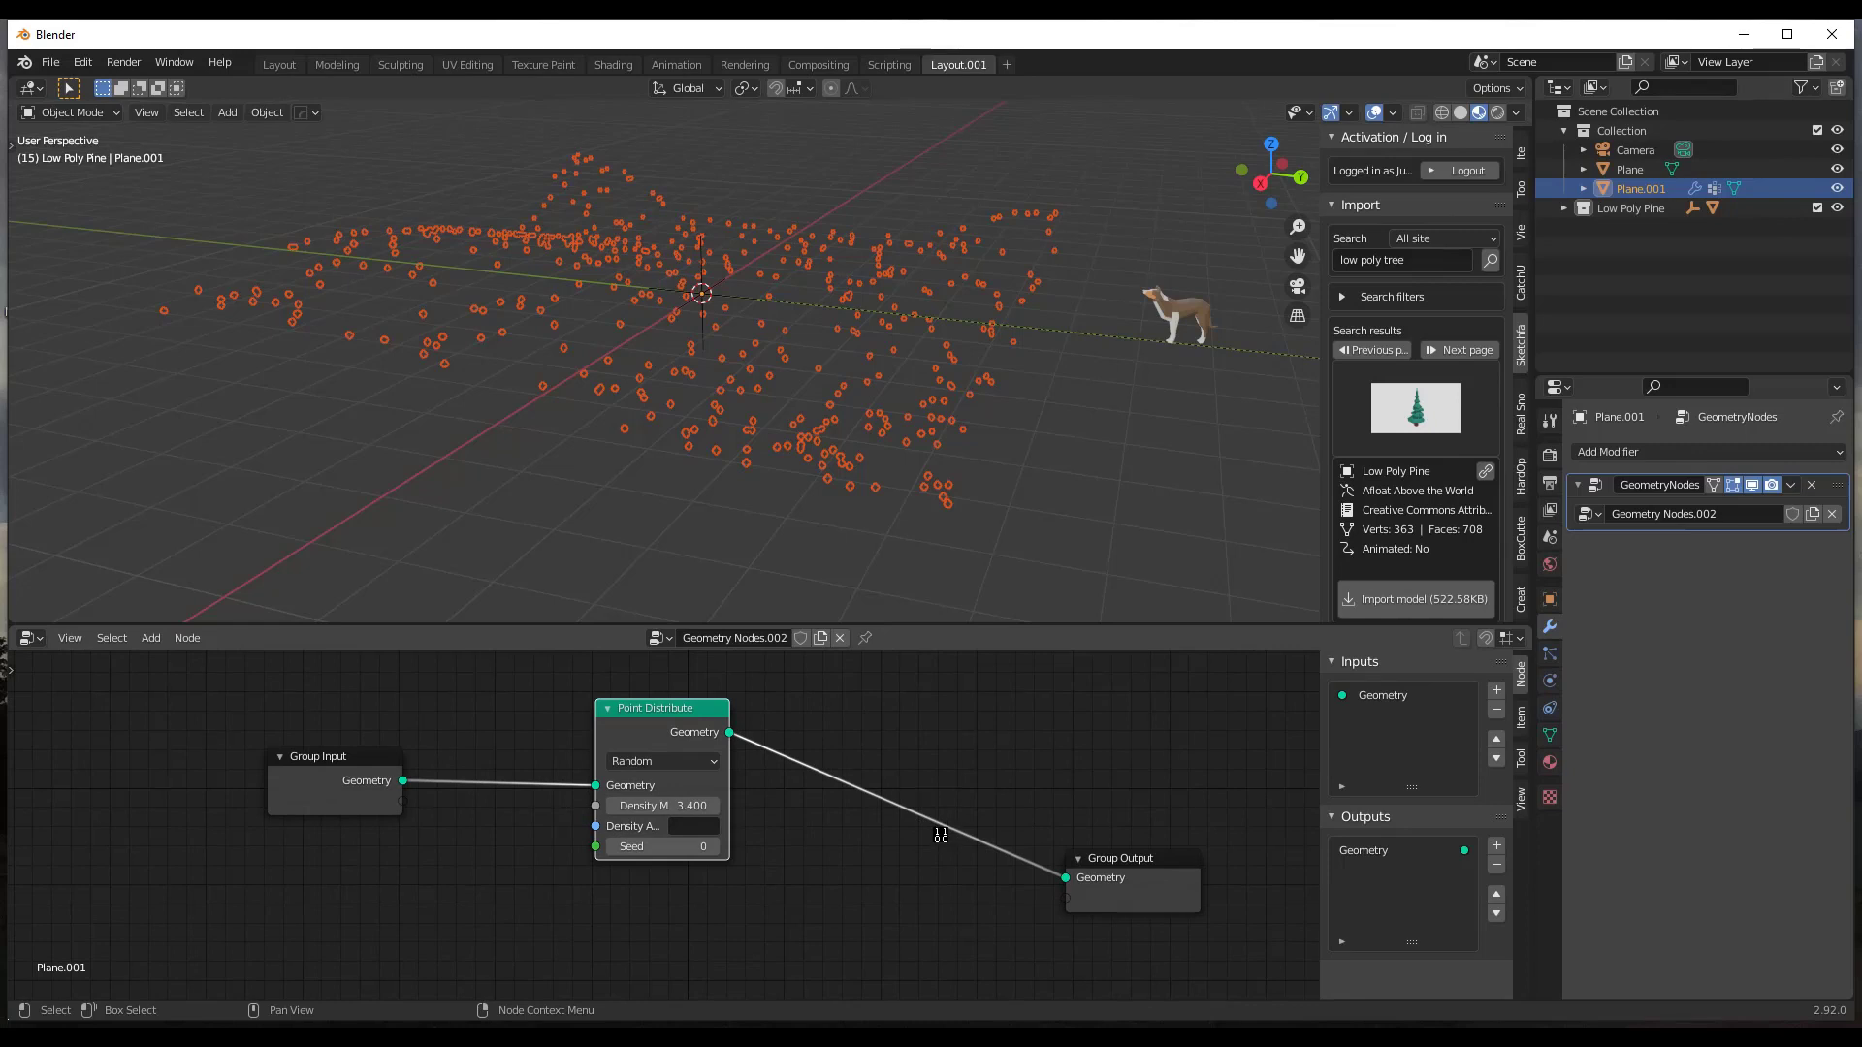
Add a Join Geometry node on the link between Point Distribute and Group Output.
key("shift+a")
mouse_move(928, 841)
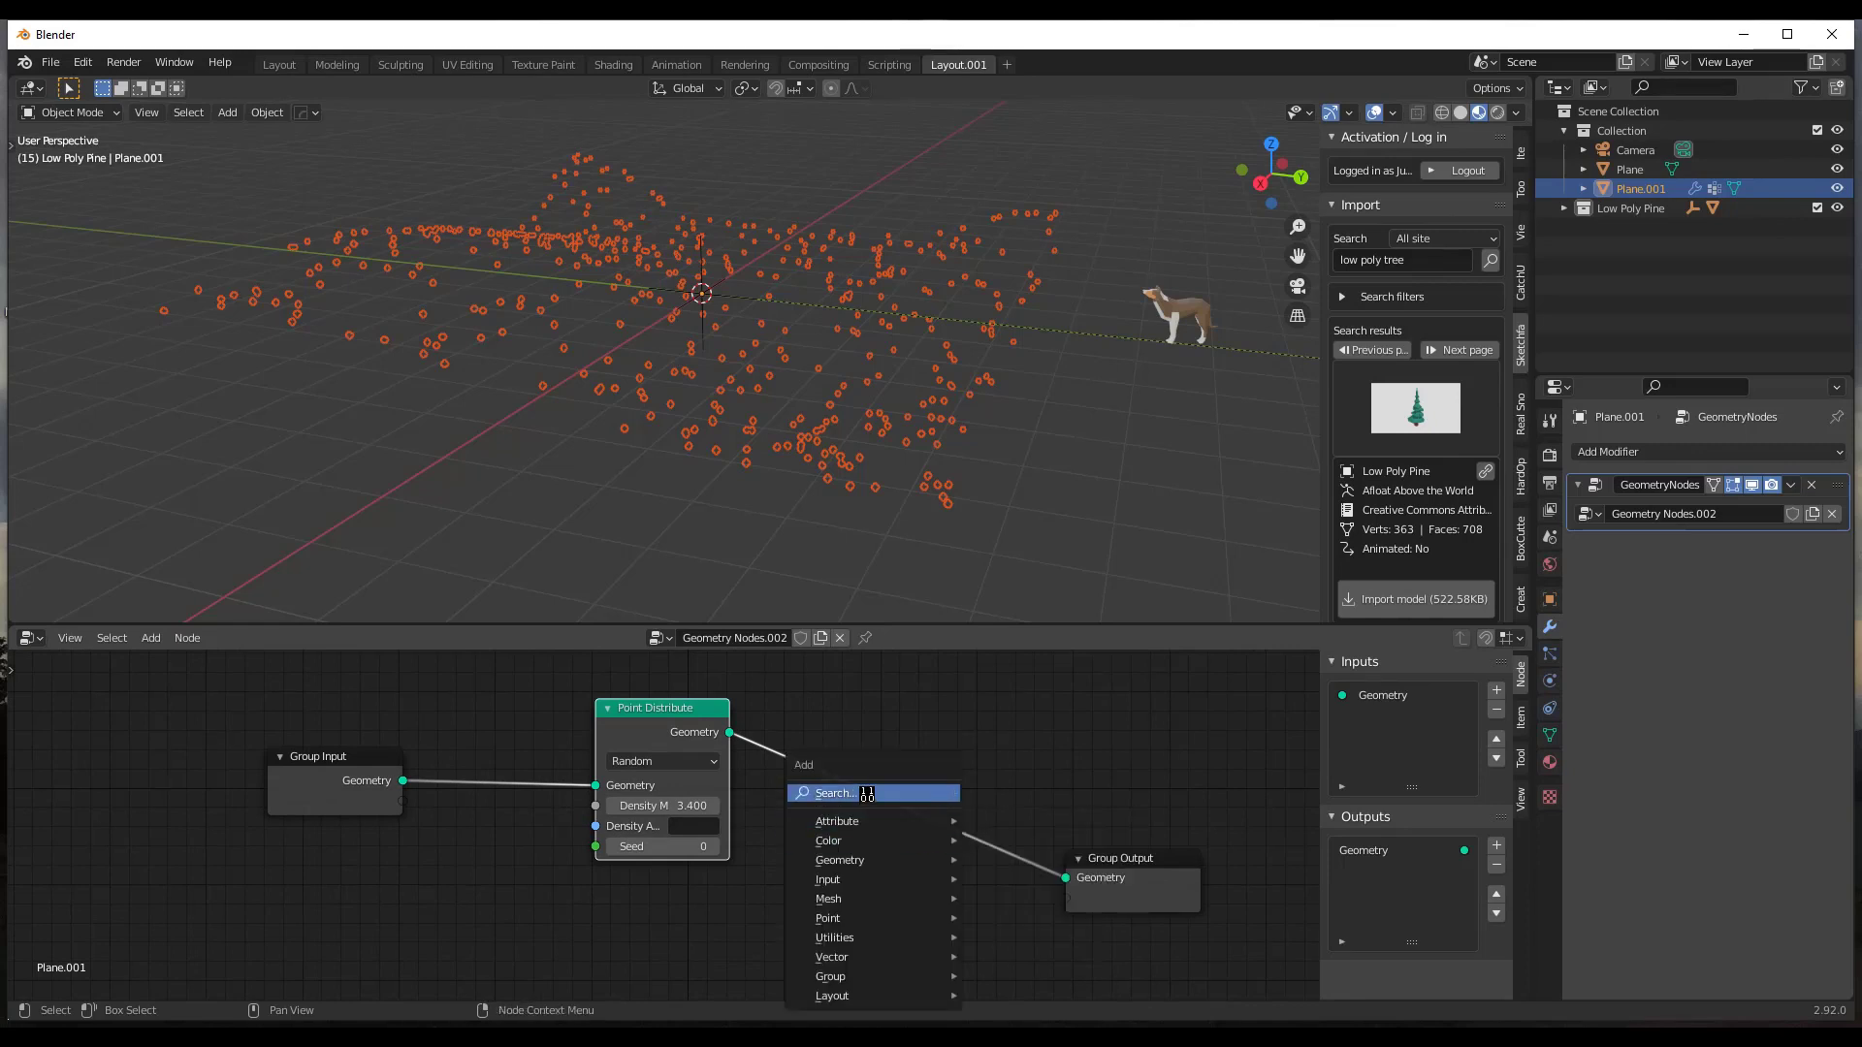
left_click(875, 793)
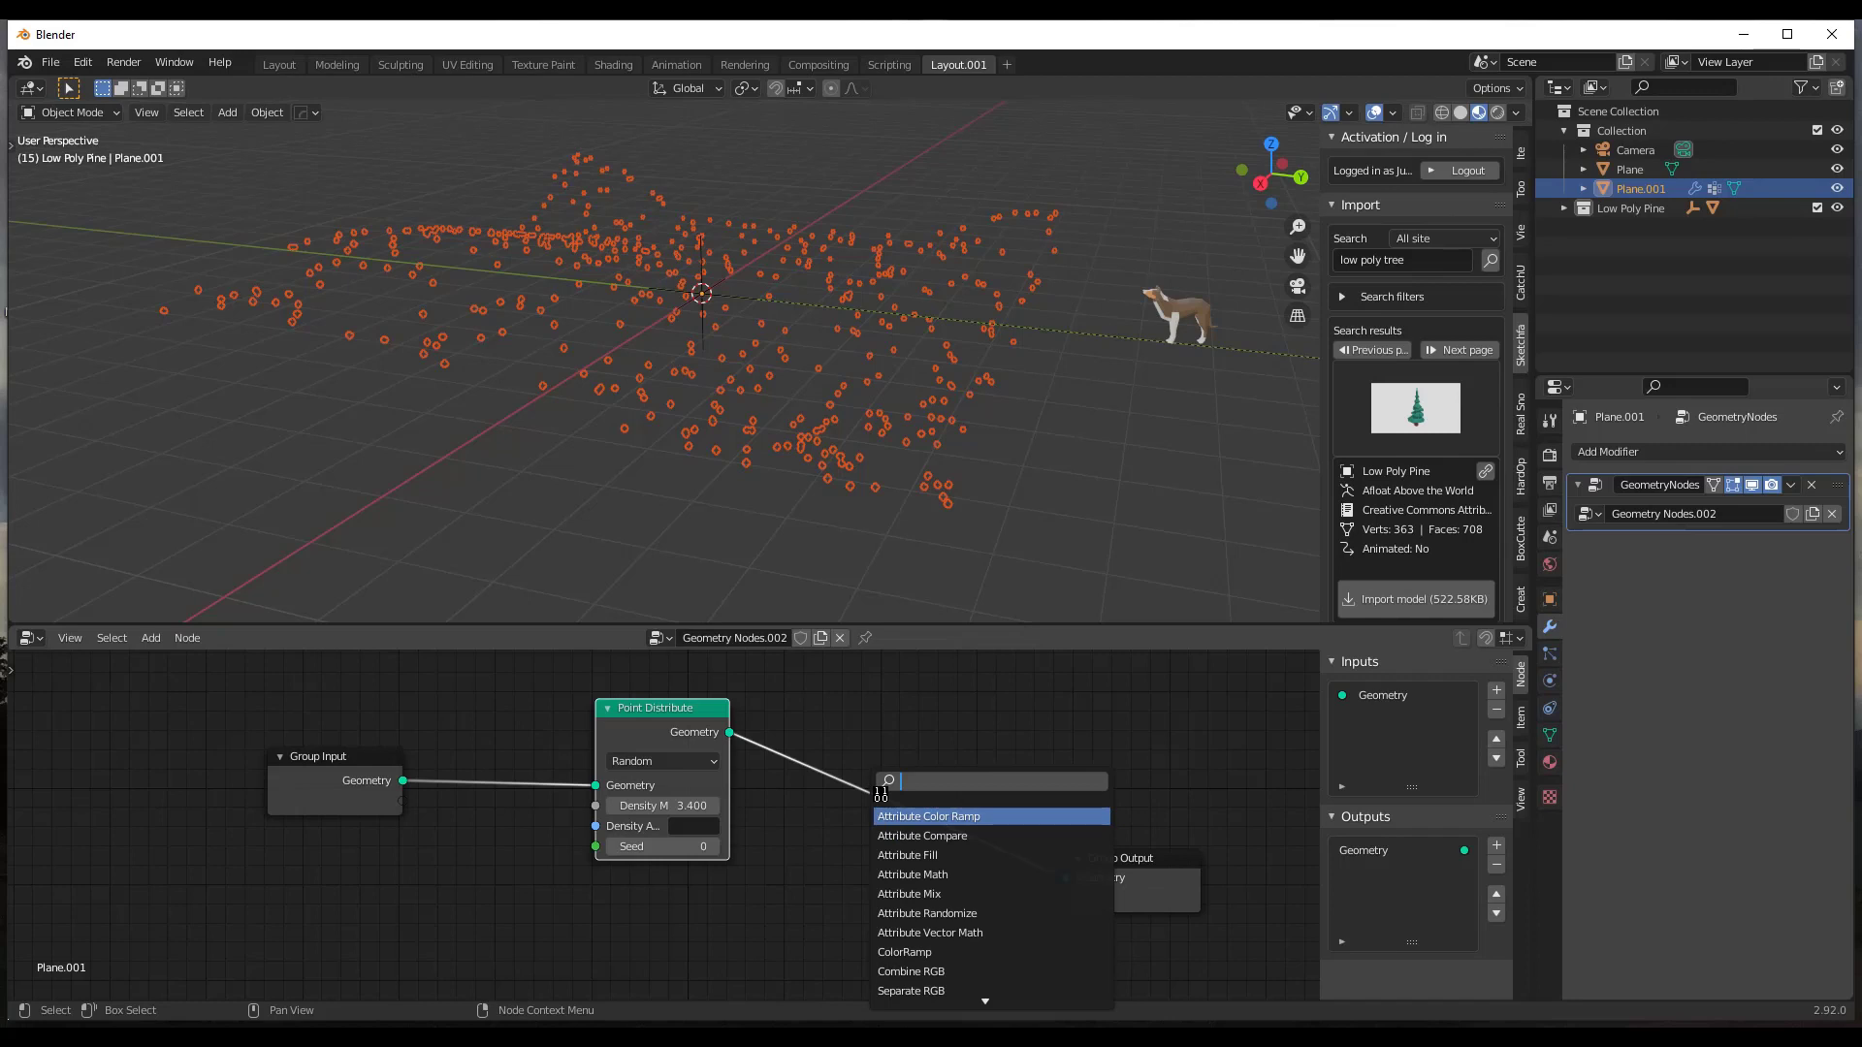
type("join")
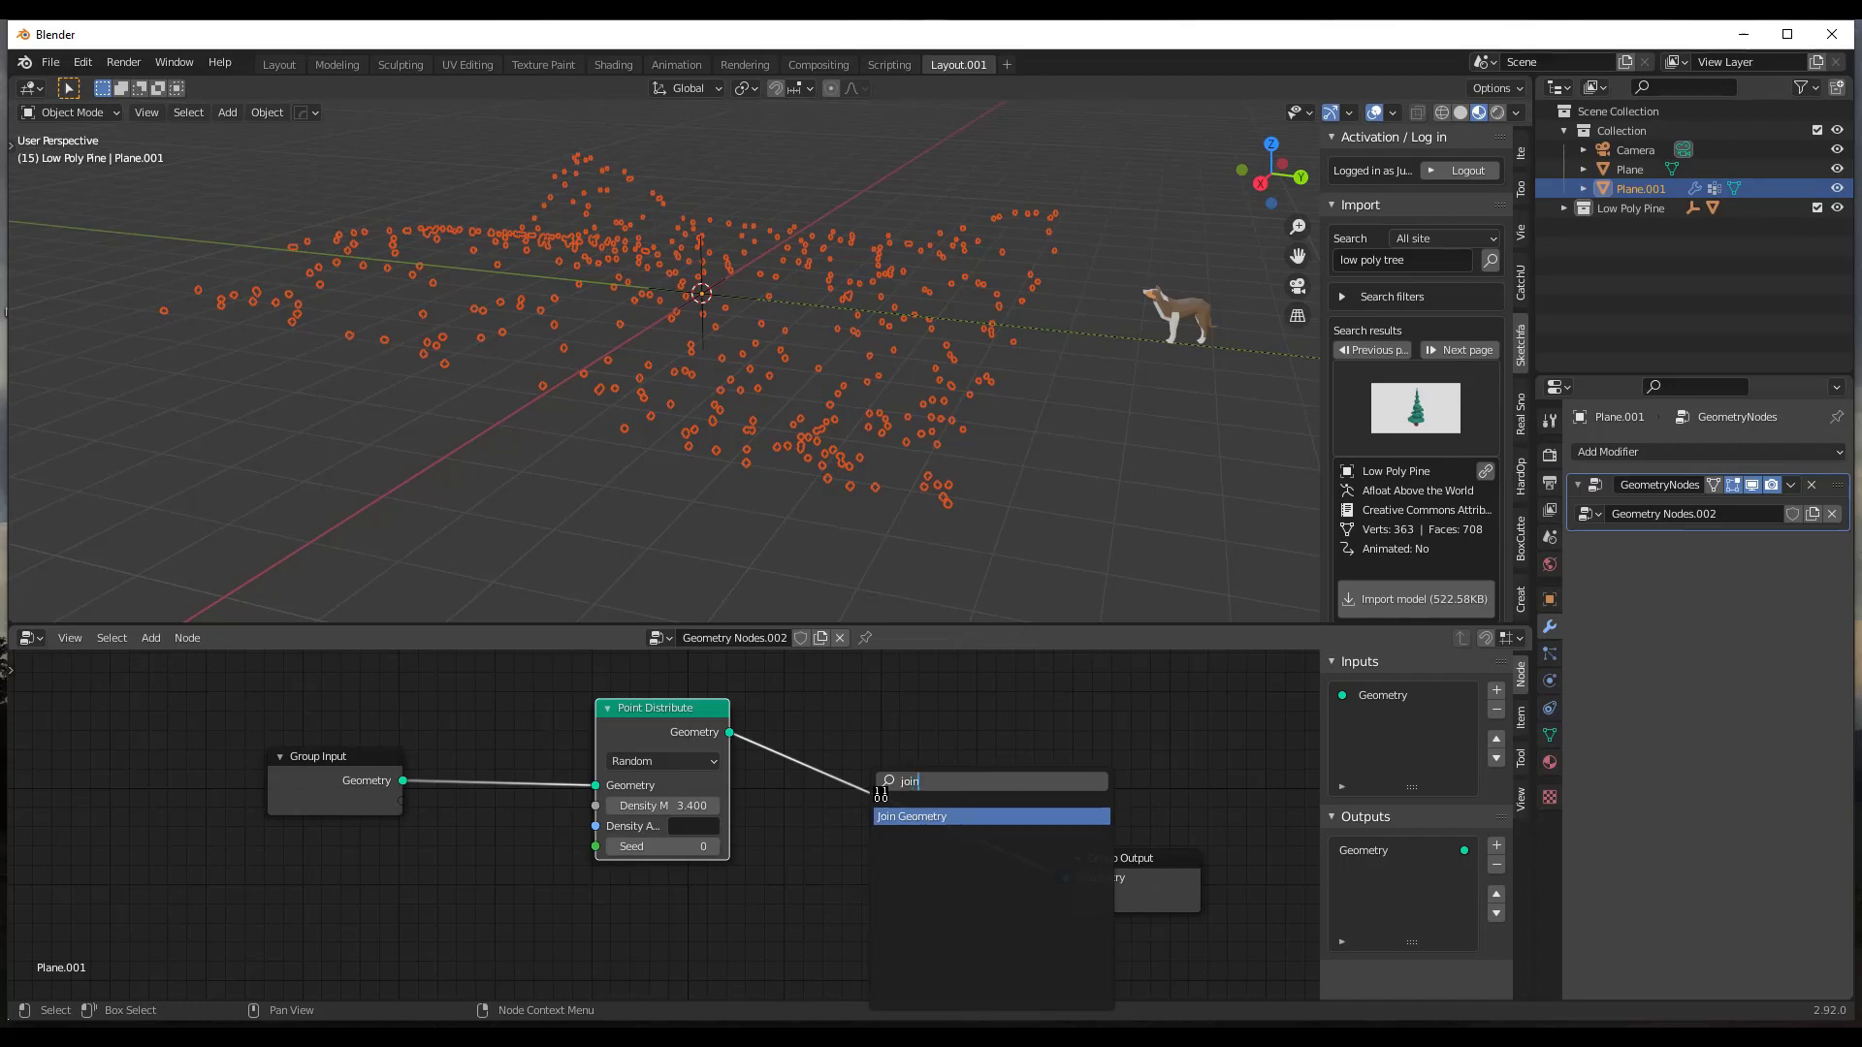
left_click(921, 816)
left_click(901, 791)
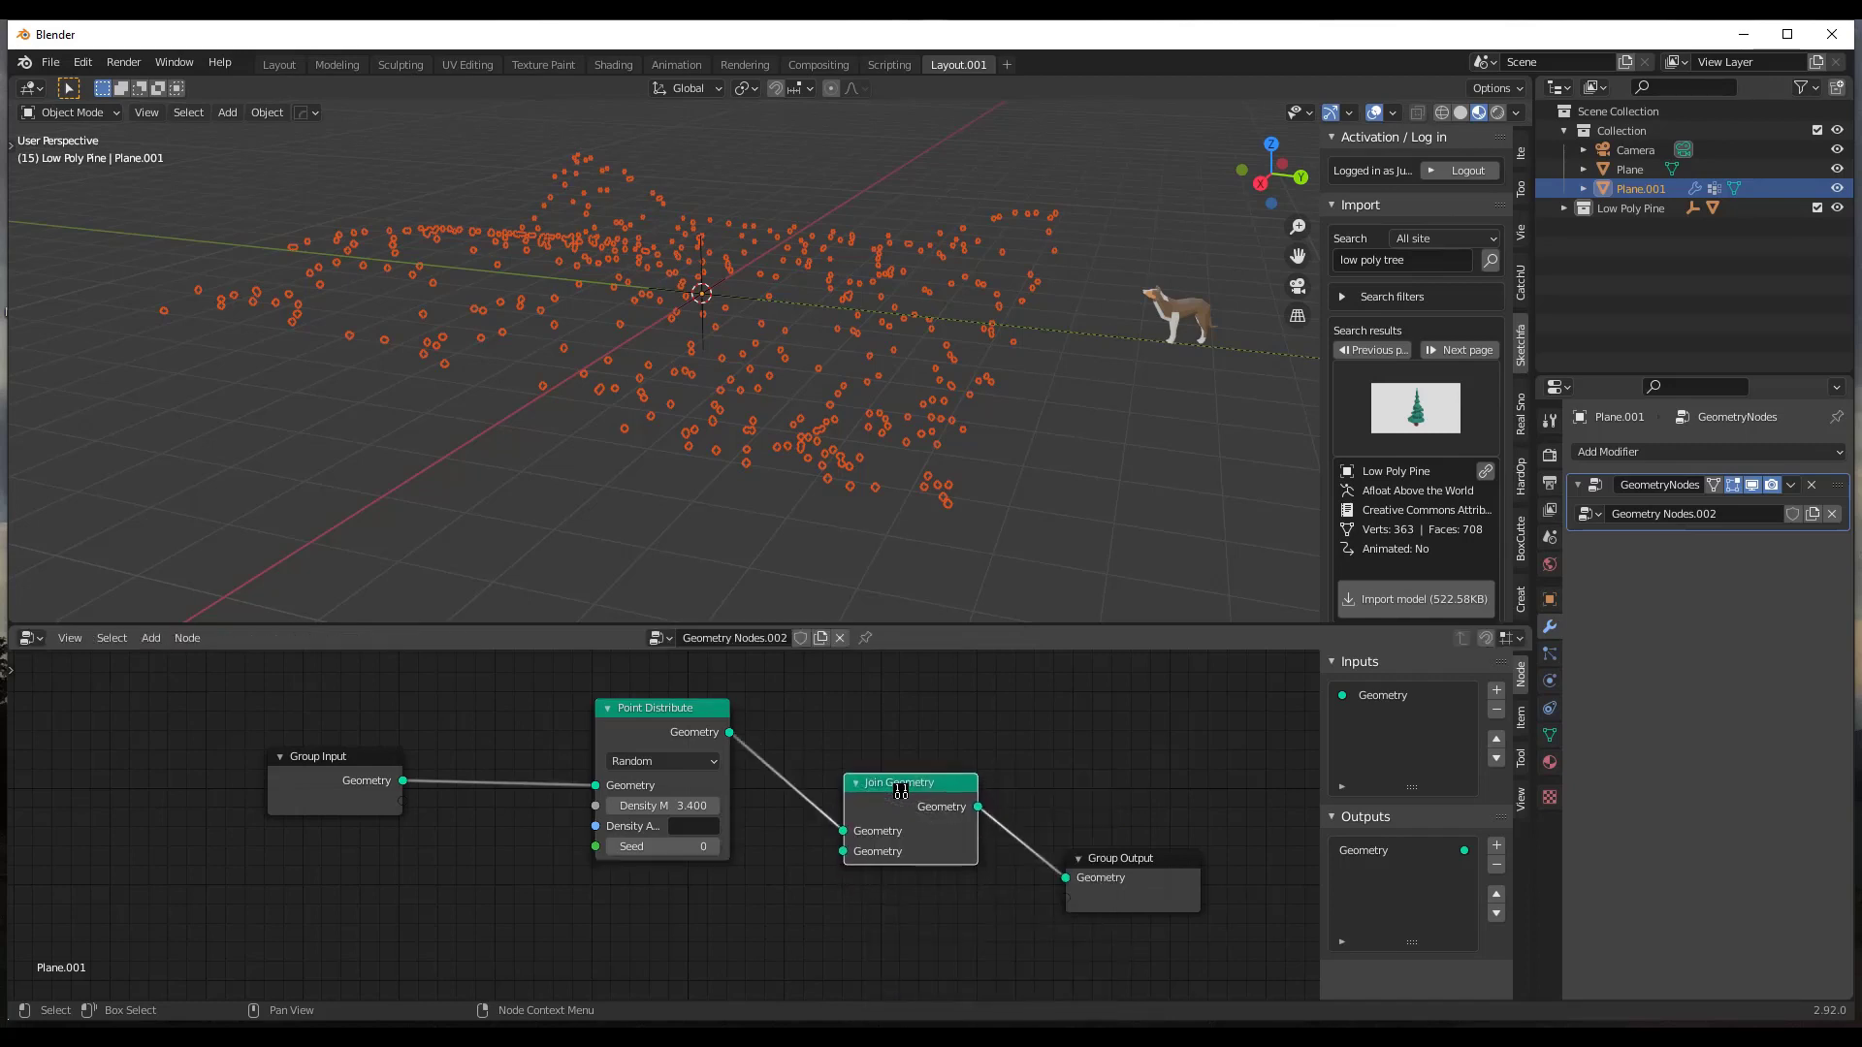
Space out the Join Geometry and Group Output nodes and connect the Group Input geometry to Join Geometry's second input.
left_click_drag(1129, 863, 1232, 890)
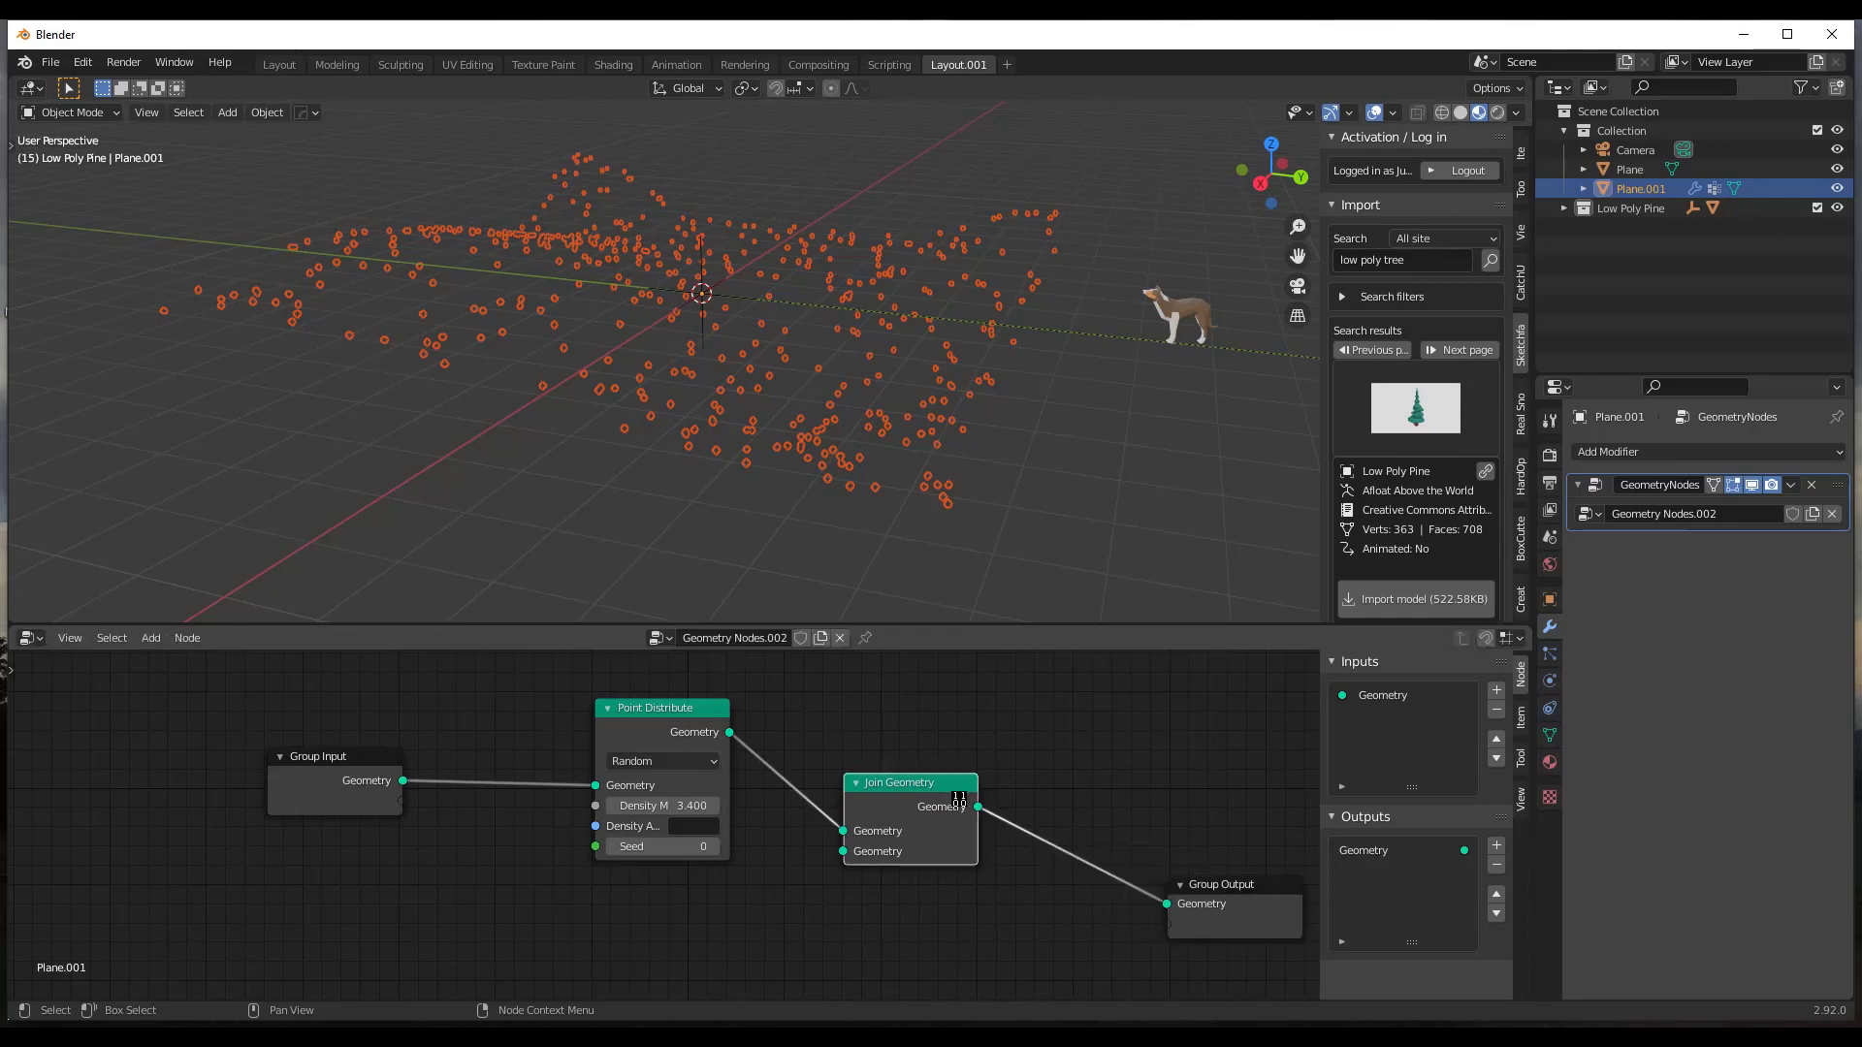
left_click_drag(901, 790, 962, 850)
middle_click_drag(962, 849, 950, 776)
scroll(859, 776, "down", 2)
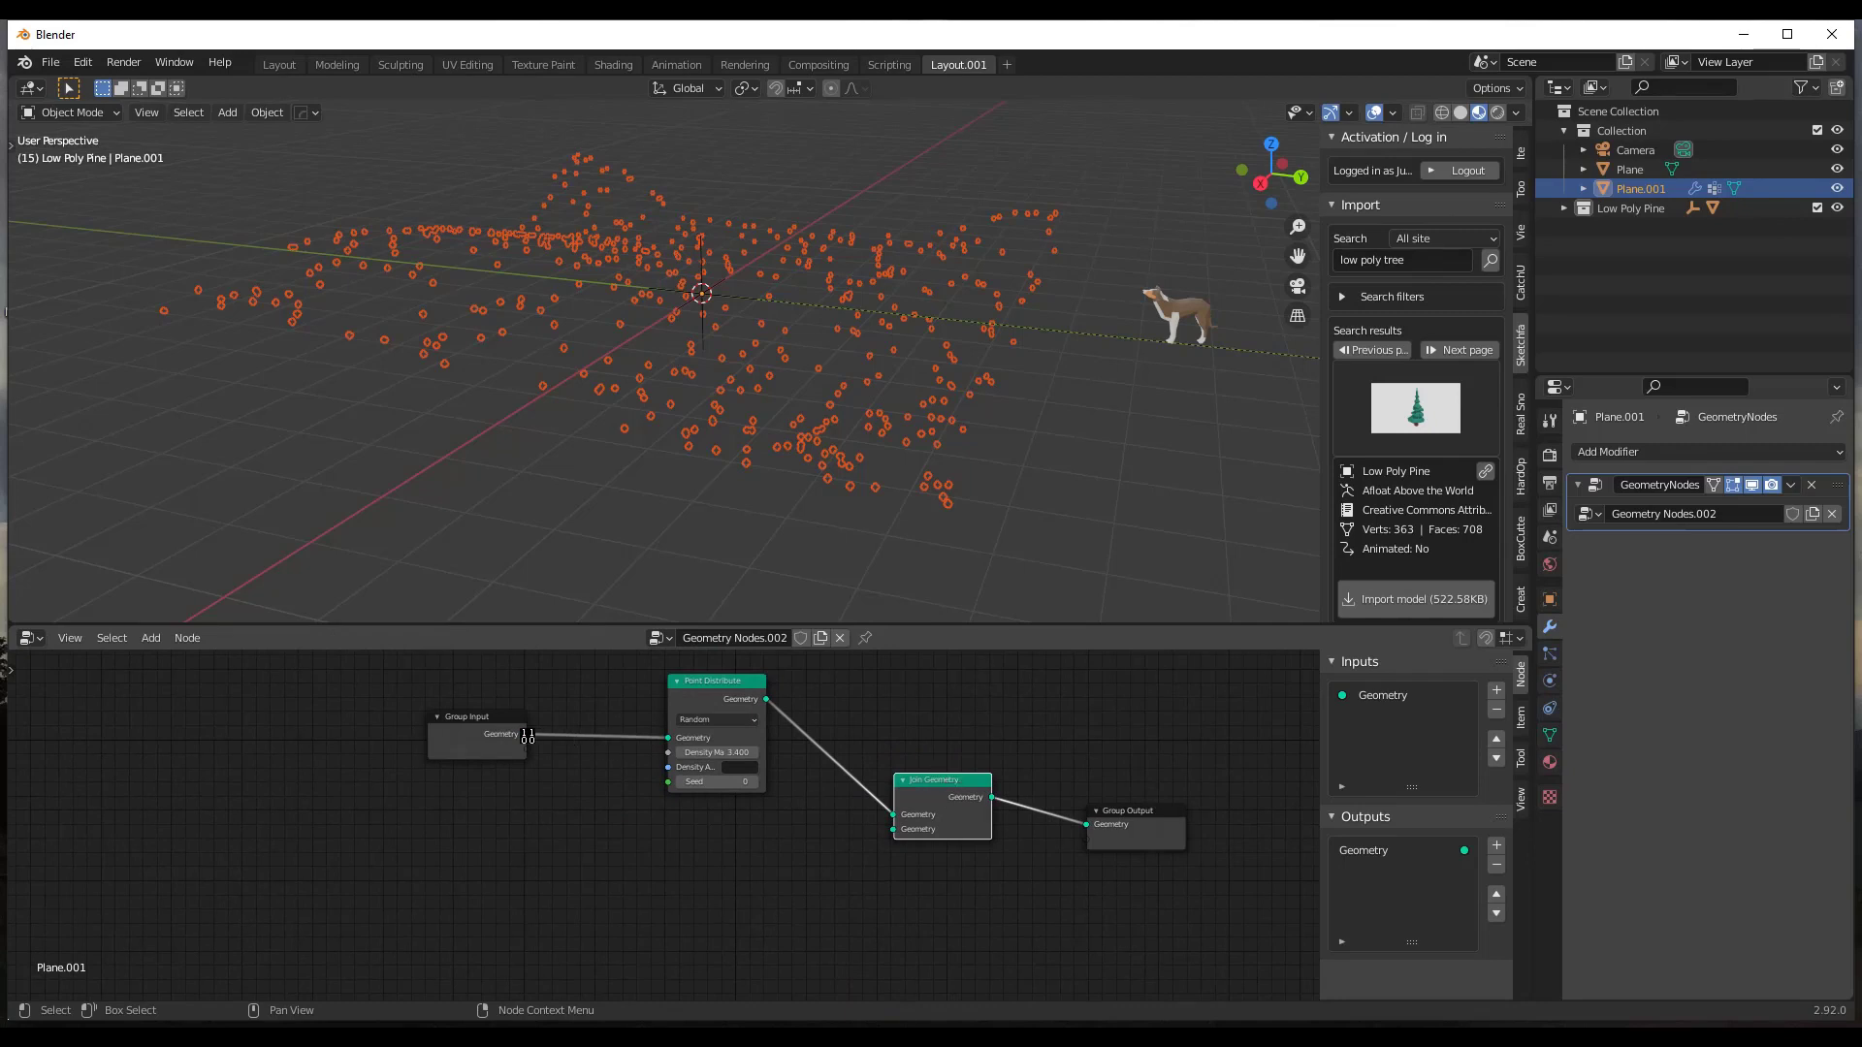
left_click_drag(527, 736, 915, 818)
scroll(776, 387, "up", 3)
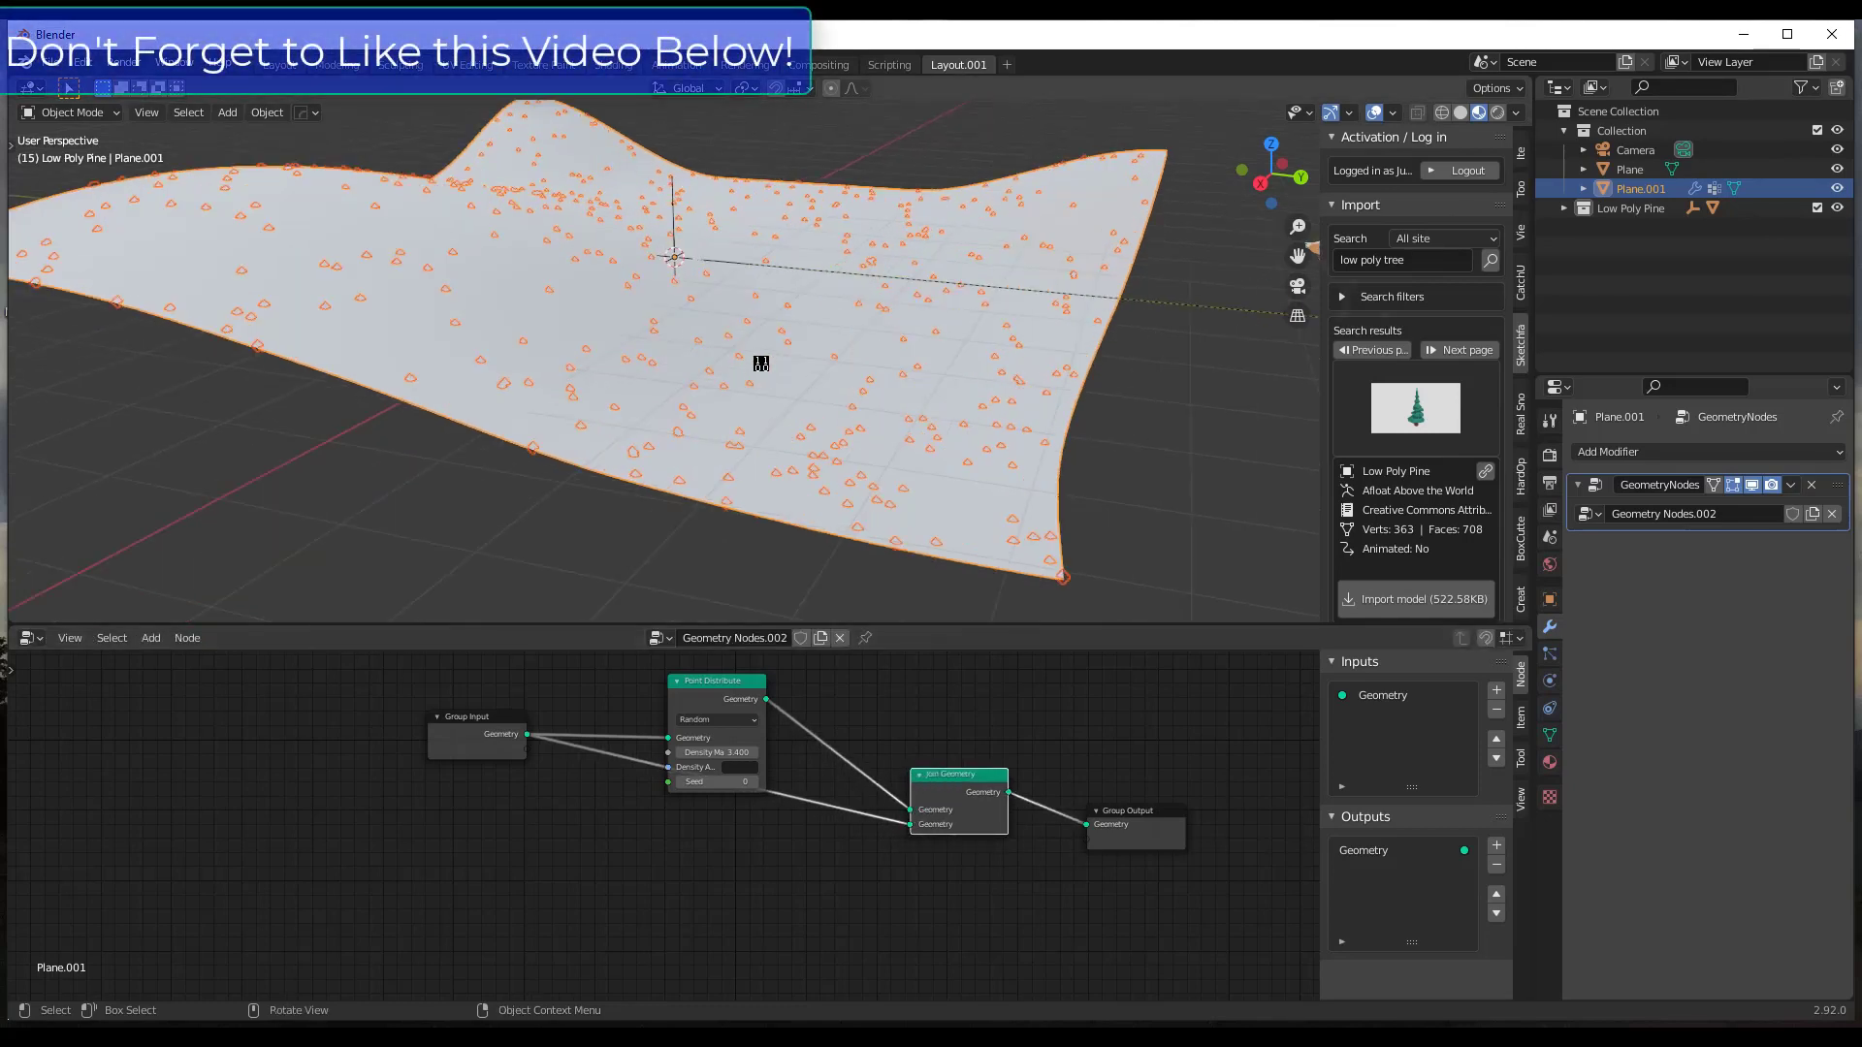
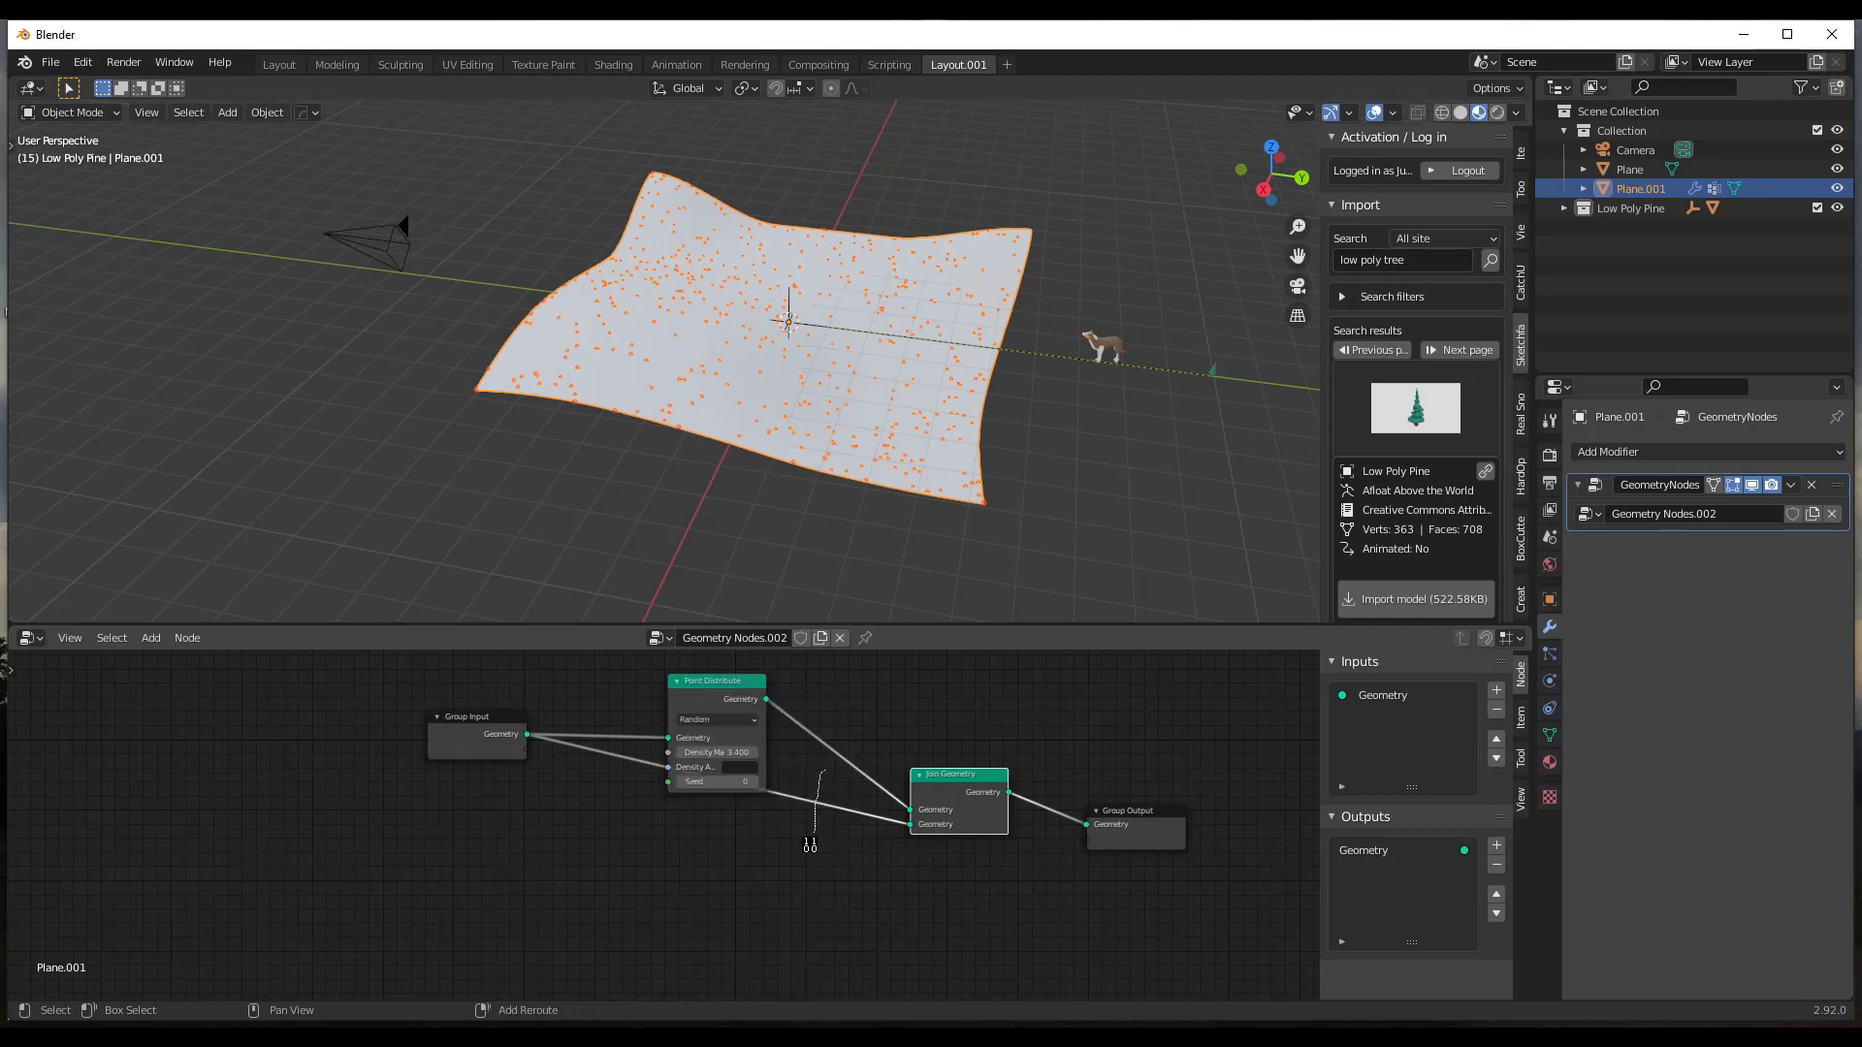
Route the direct Group Input link beneath Point Distribute with two reroute points, and spread Join Geometry and Group Output farther out.
left_click_drag(810, 811, 596, 772)
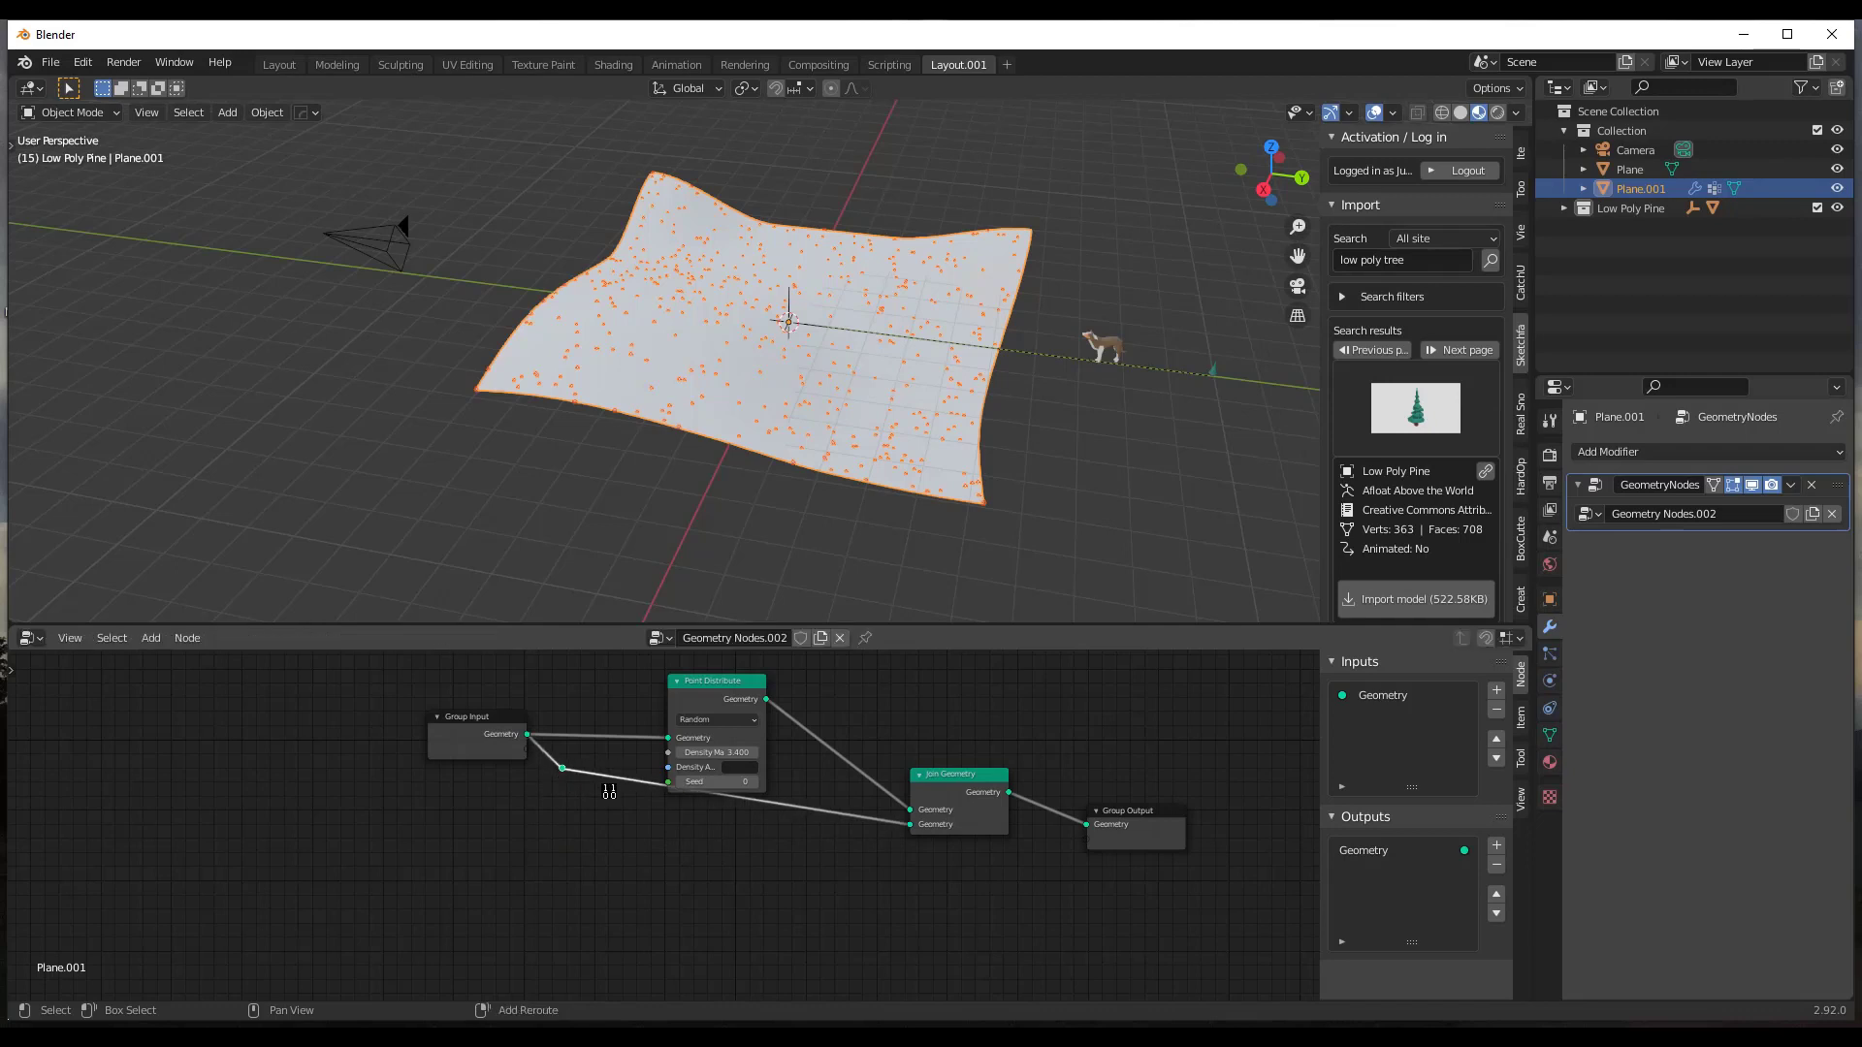
right_click_drag(594, 771, 609, 803, "shift")
left_click_drag(601, 787, 561, 865)
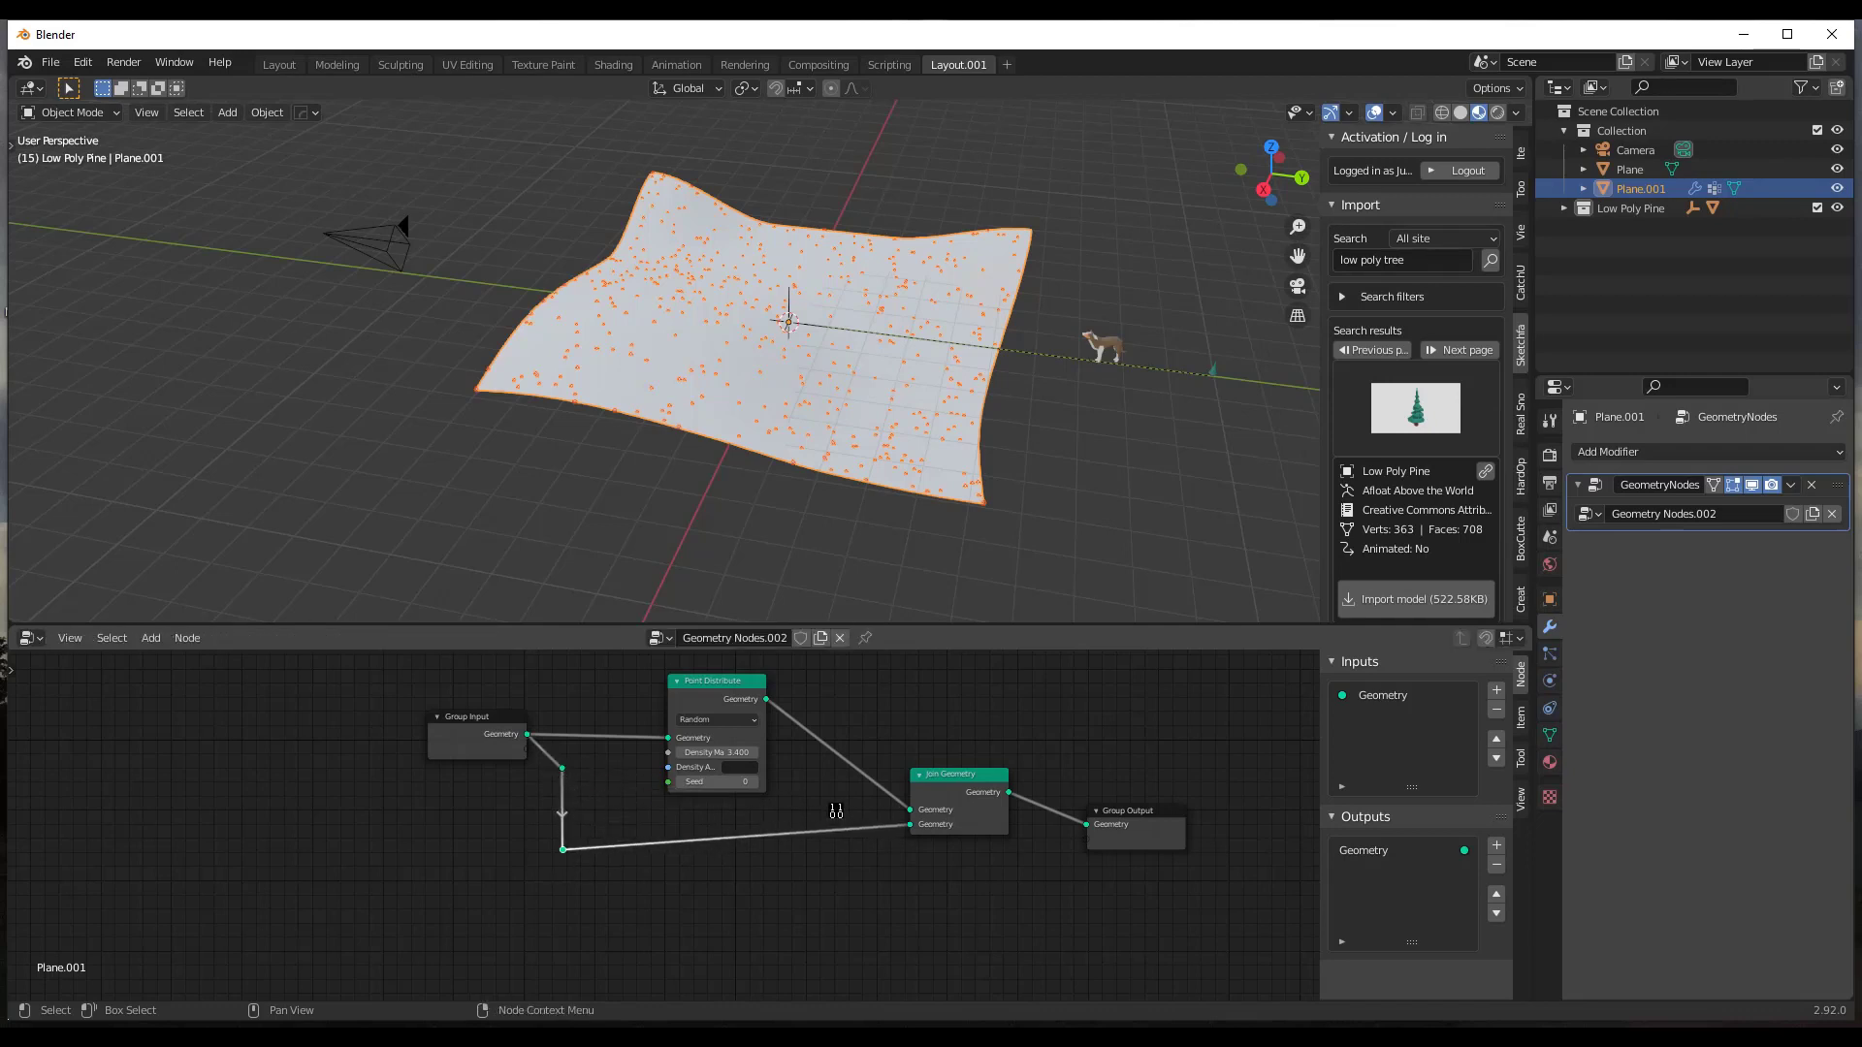
left_click_drag(951, 786, 981, 819)
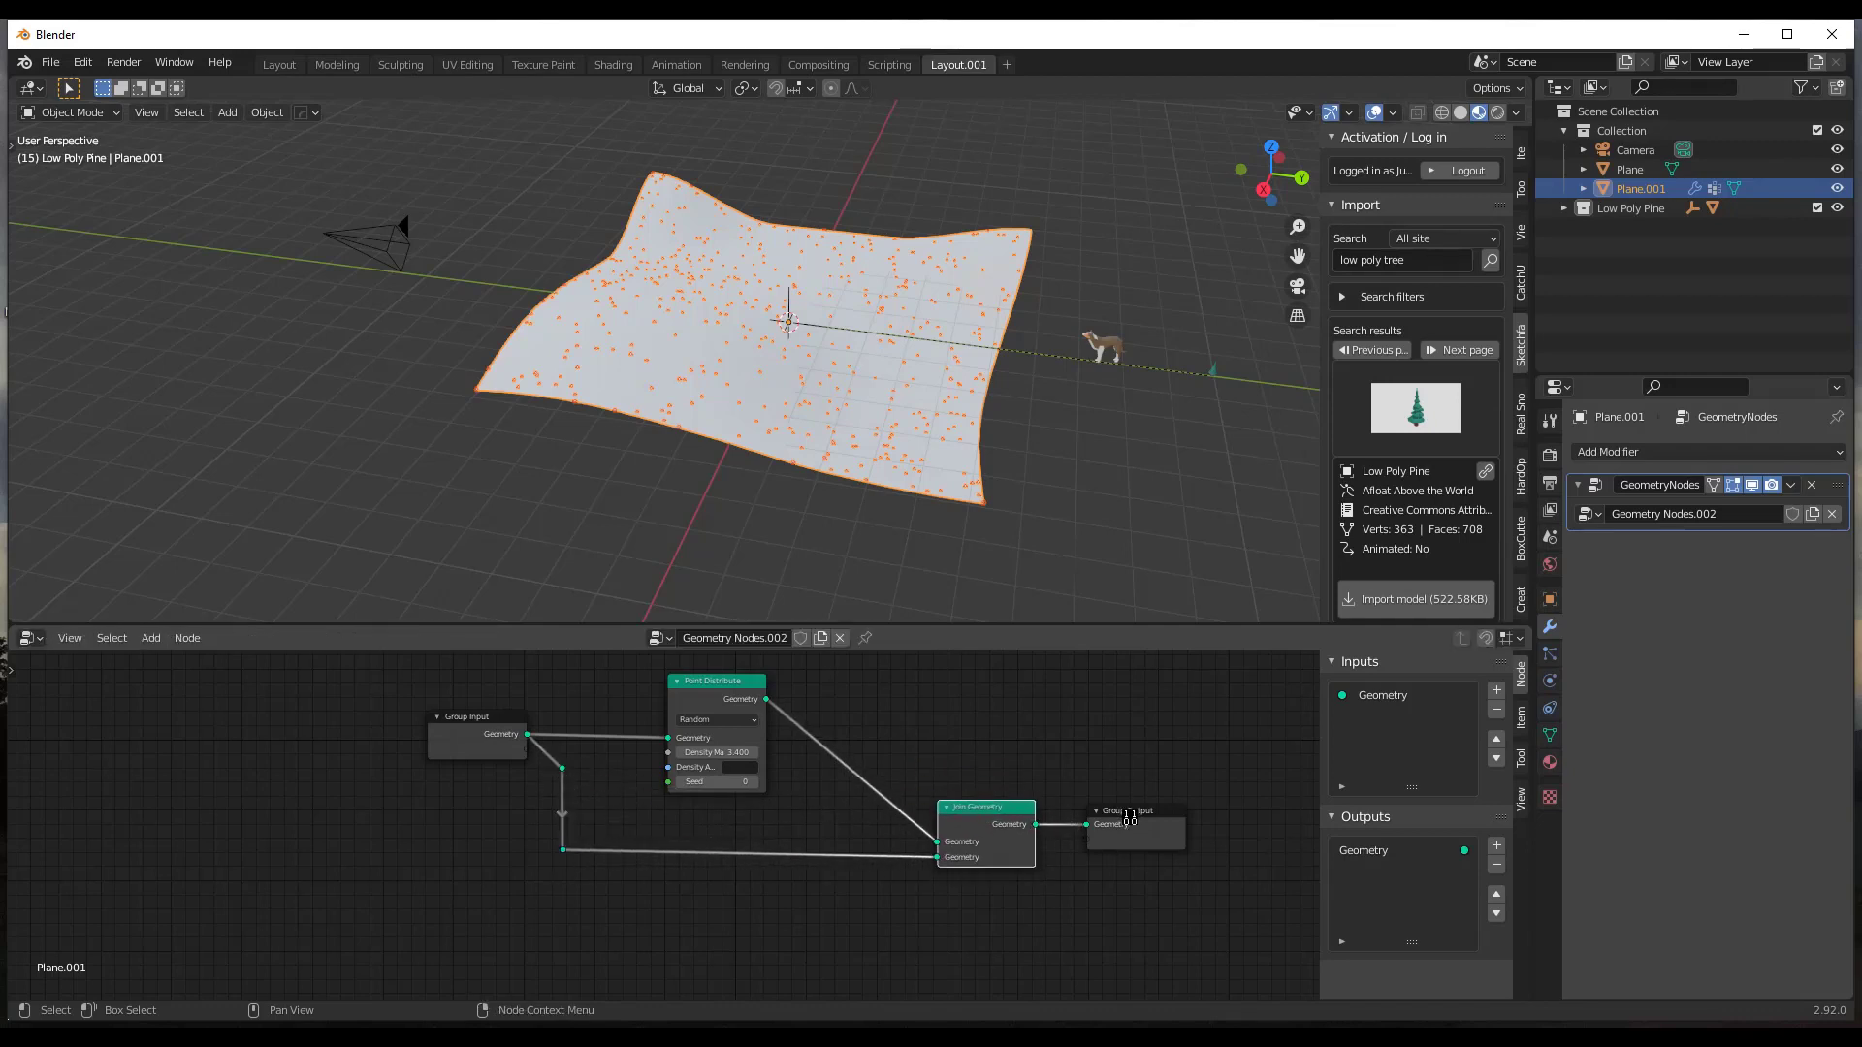
left_click_drag(1145, 816, 1231, 815)
left_click_drag(950, 806, 990, 800)
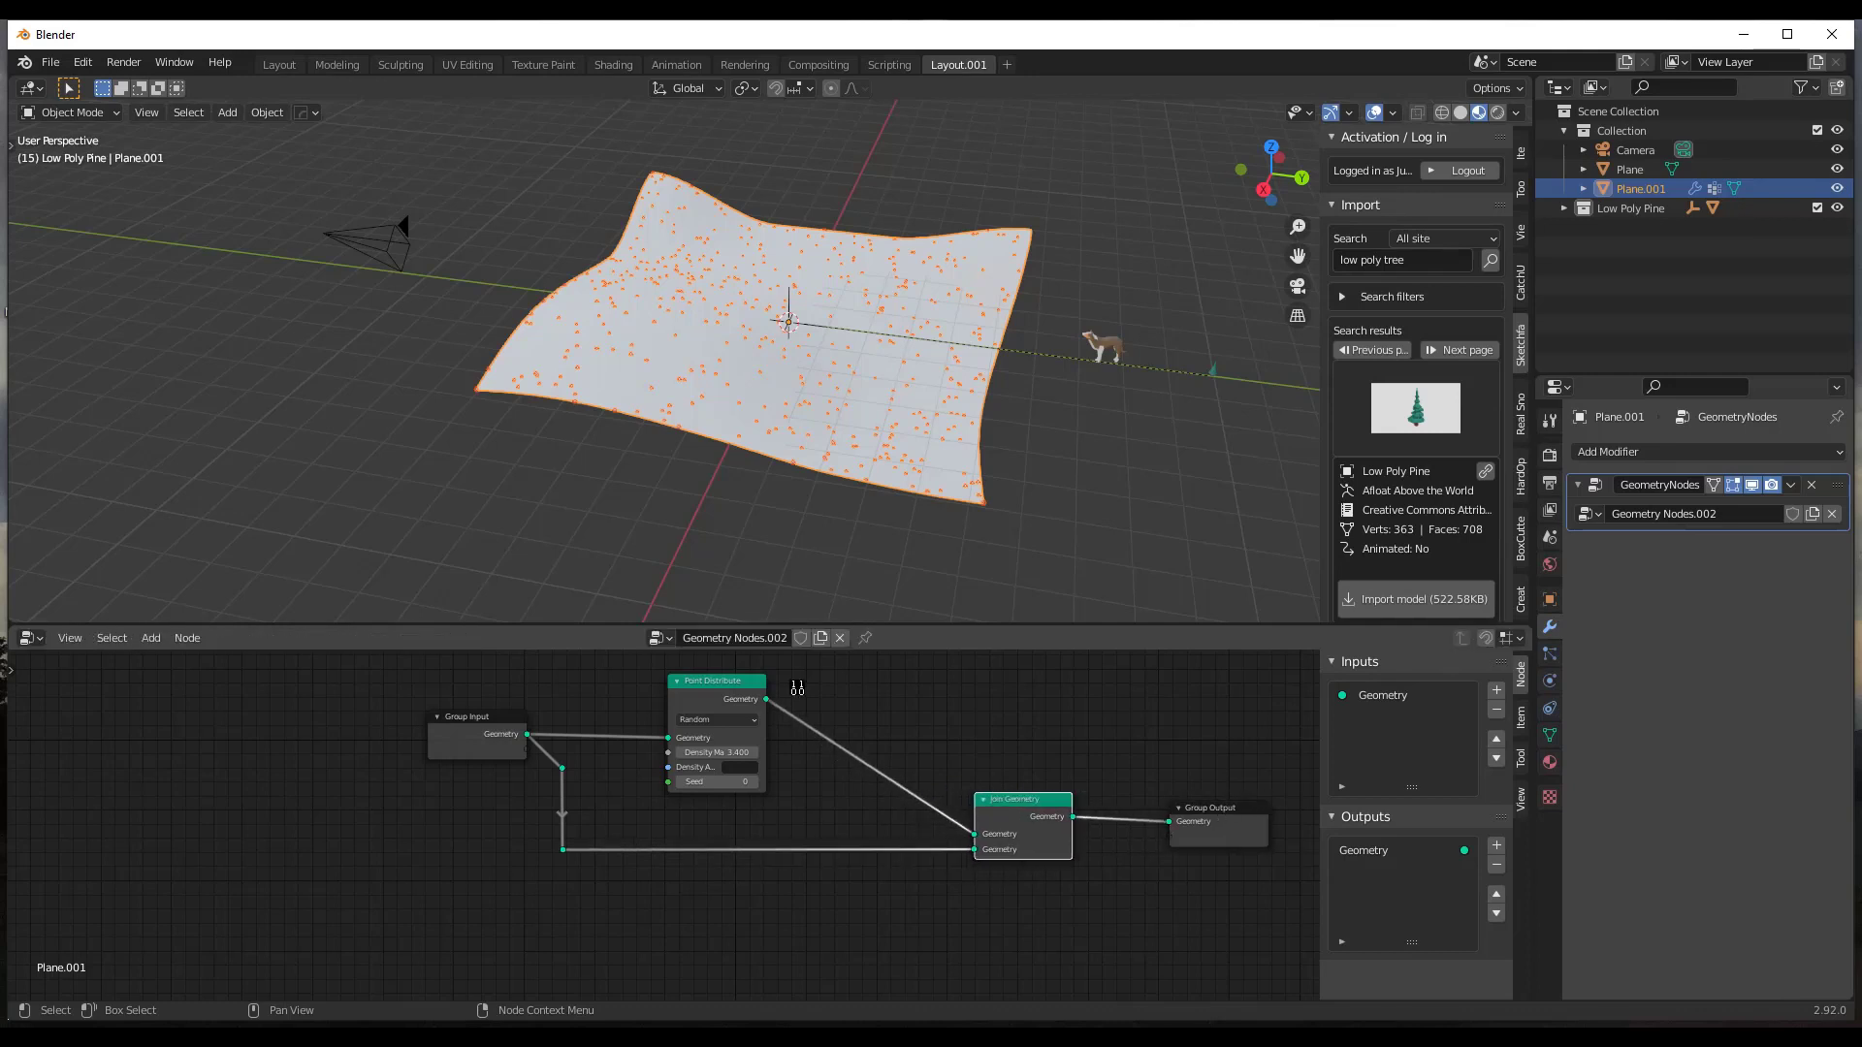
Shift the Point Distribute node slightly toward Group Input and set its Density Max to 19.6.
scroll(743, 688, "up", 1)
scroll(701, 704, "up", 1)
left_click_drag(699, 681, 667, 681)
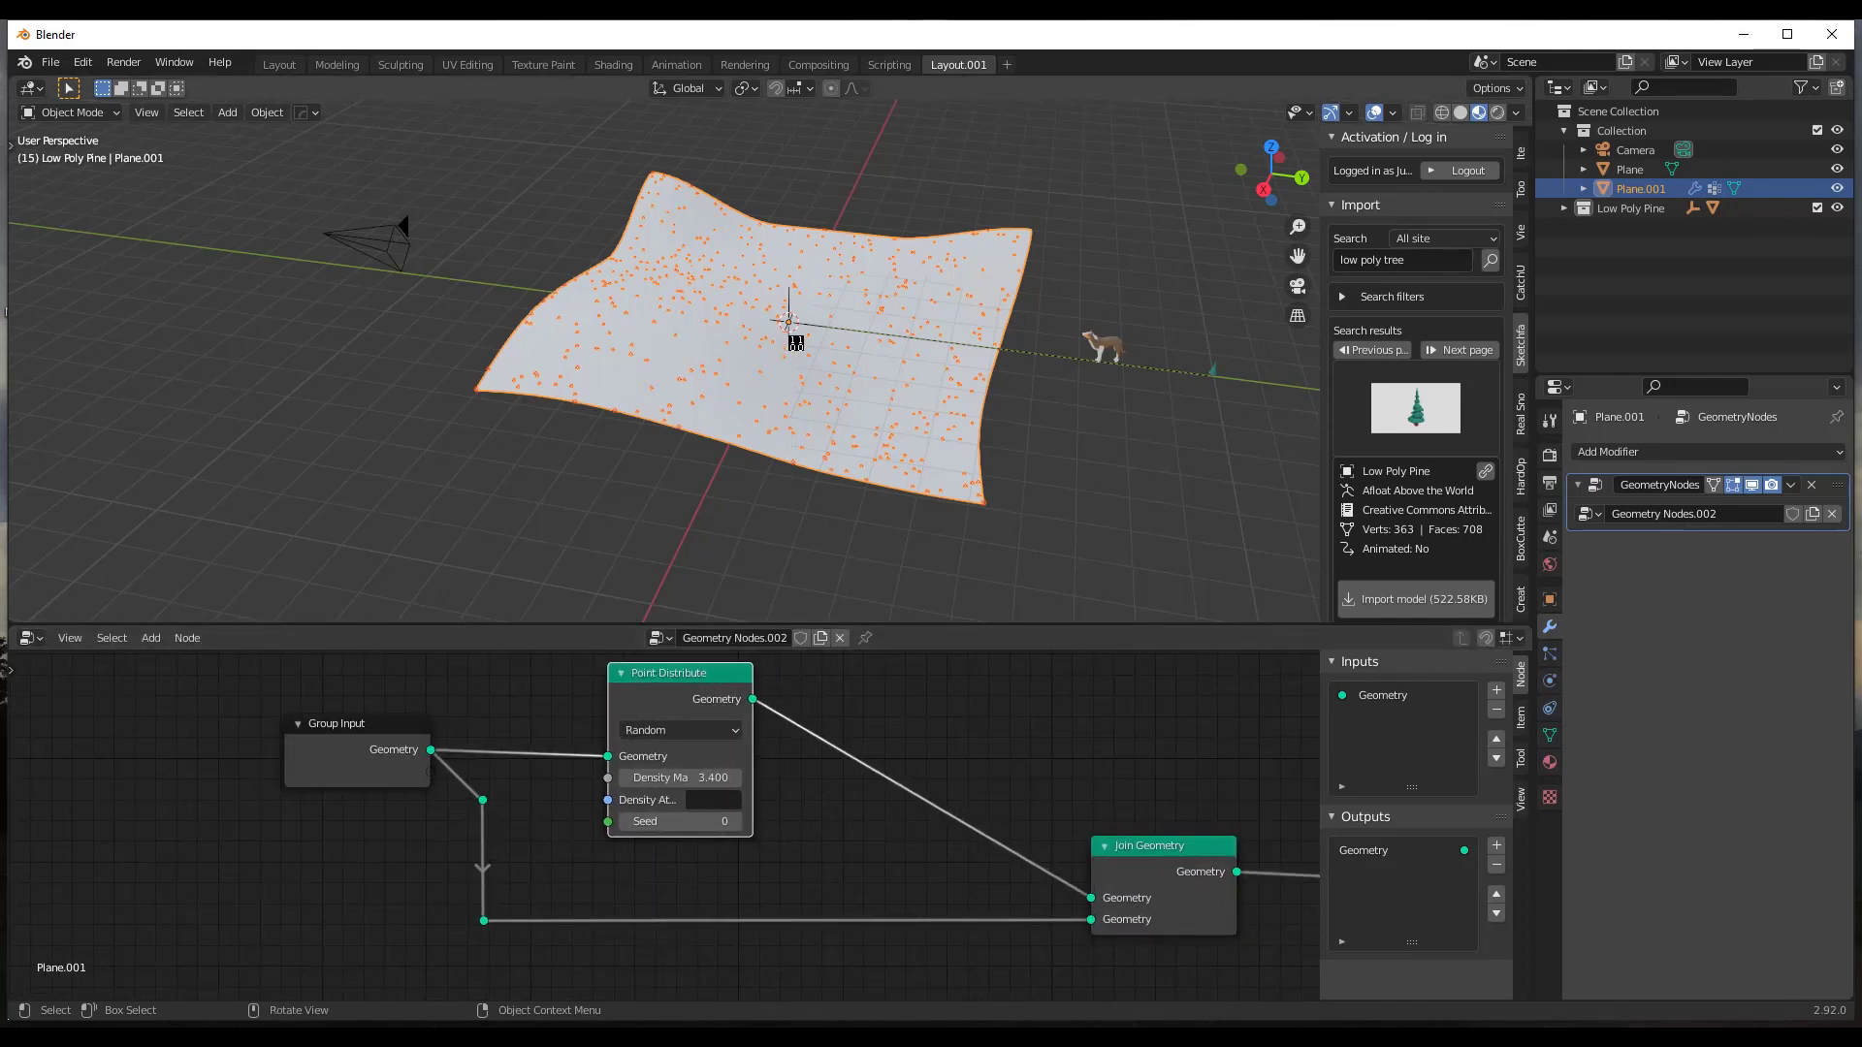
scroll(789, 340, "up", 5)
left_click_drag(679, 777, 839, 778)
middle_click_drag(769, 552, 791, 398)
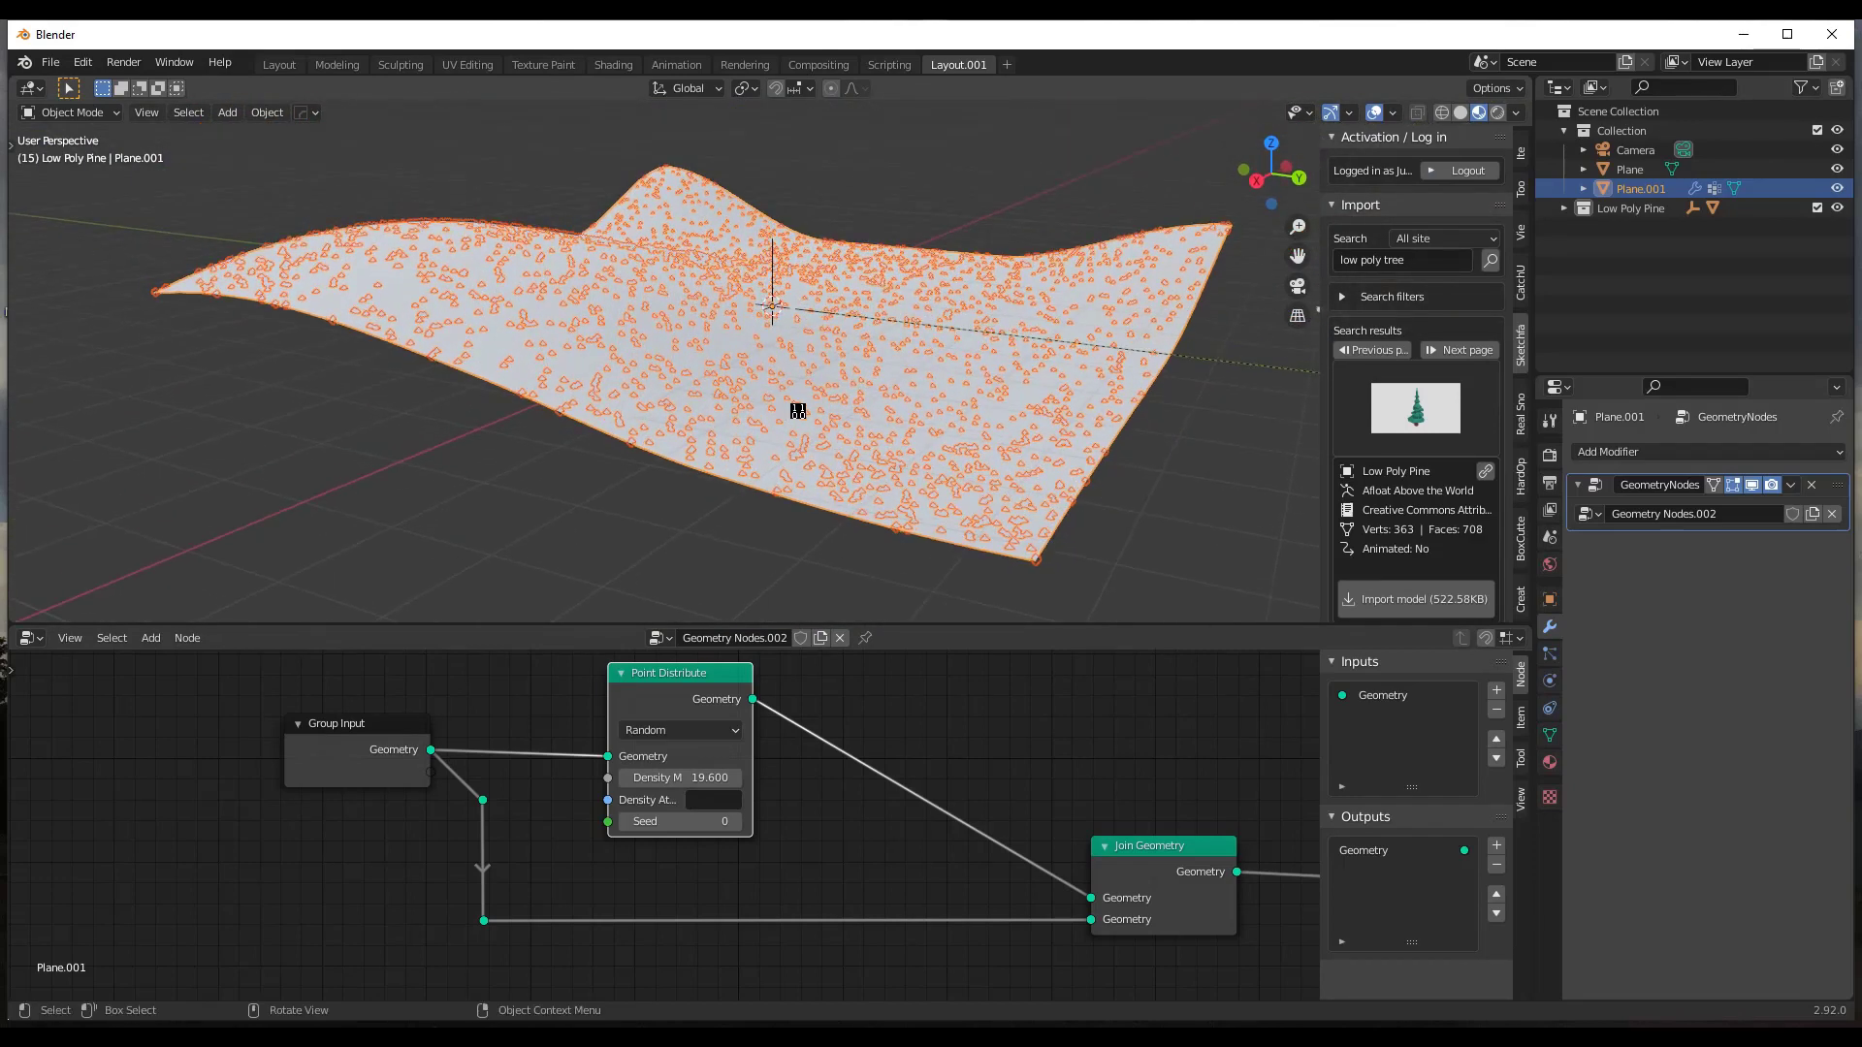
Add a Point Instance node on the link between Point Distribute and Join Geometry, making room for it.
left_click_drag(677, 678, 650, 674)
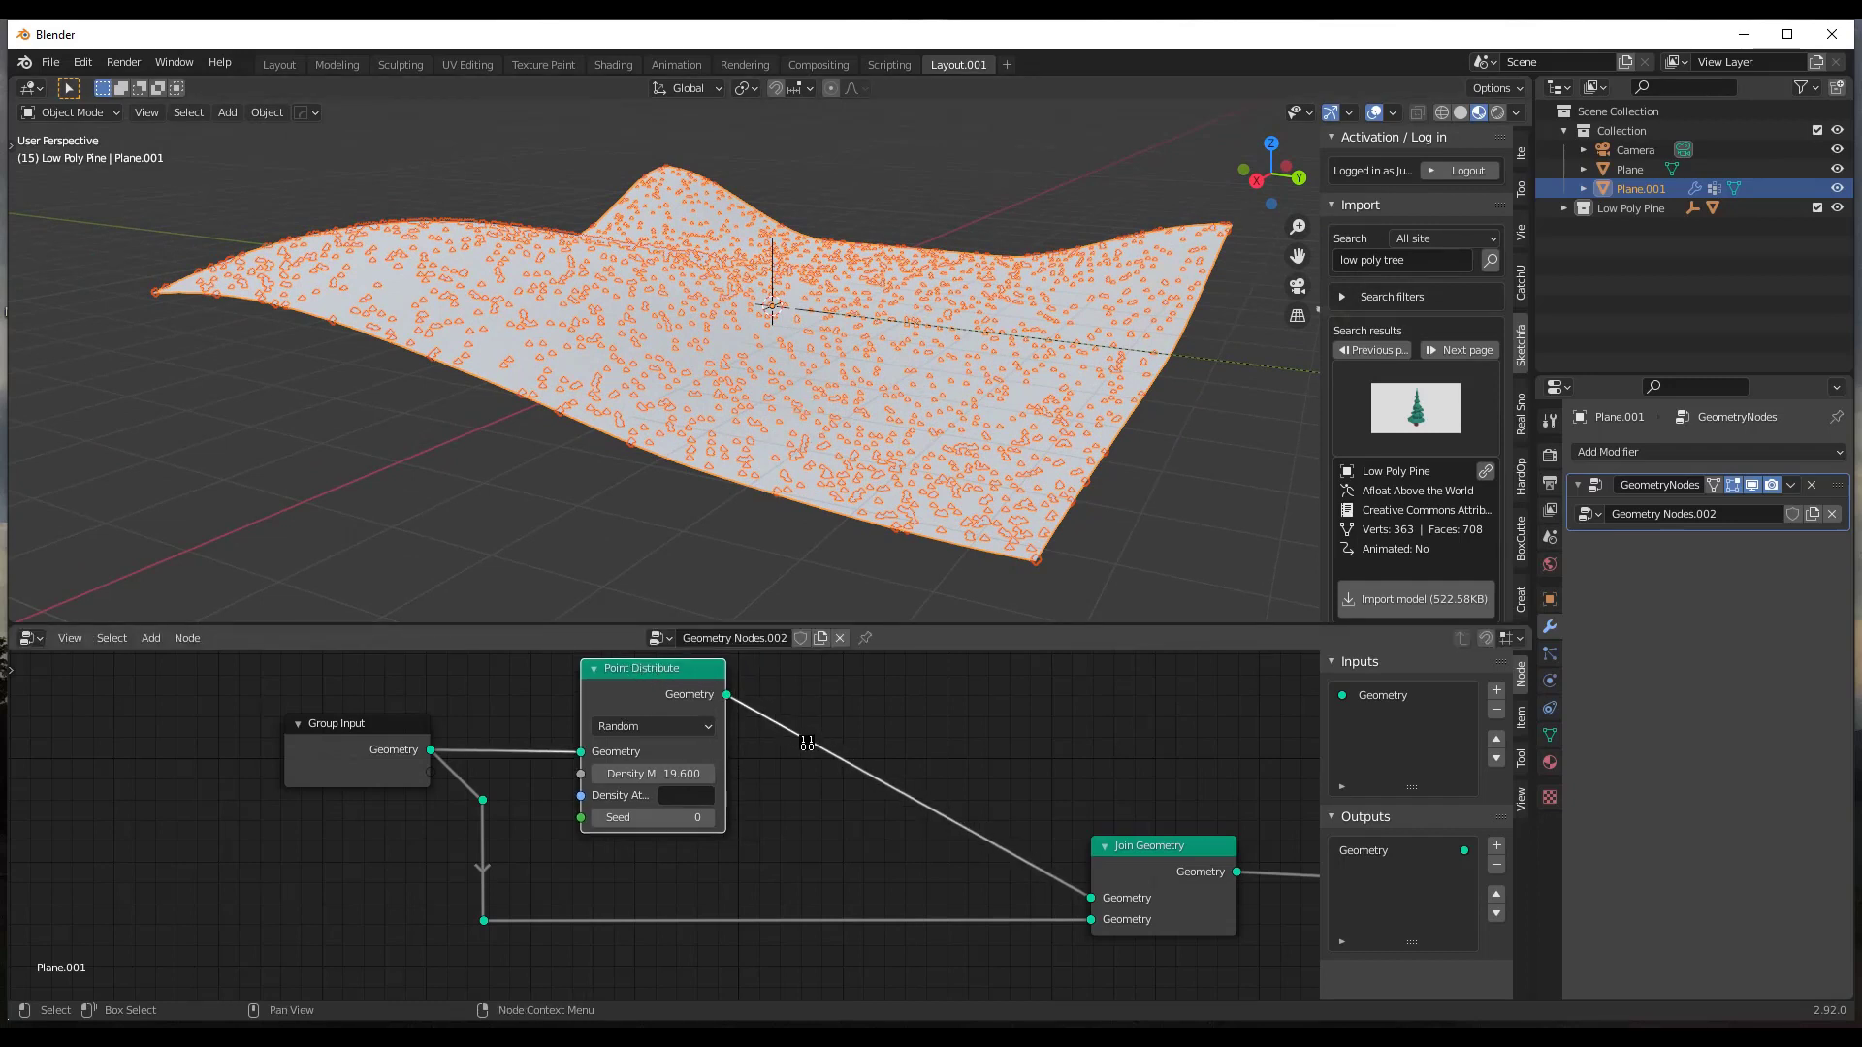
key("shift+a")
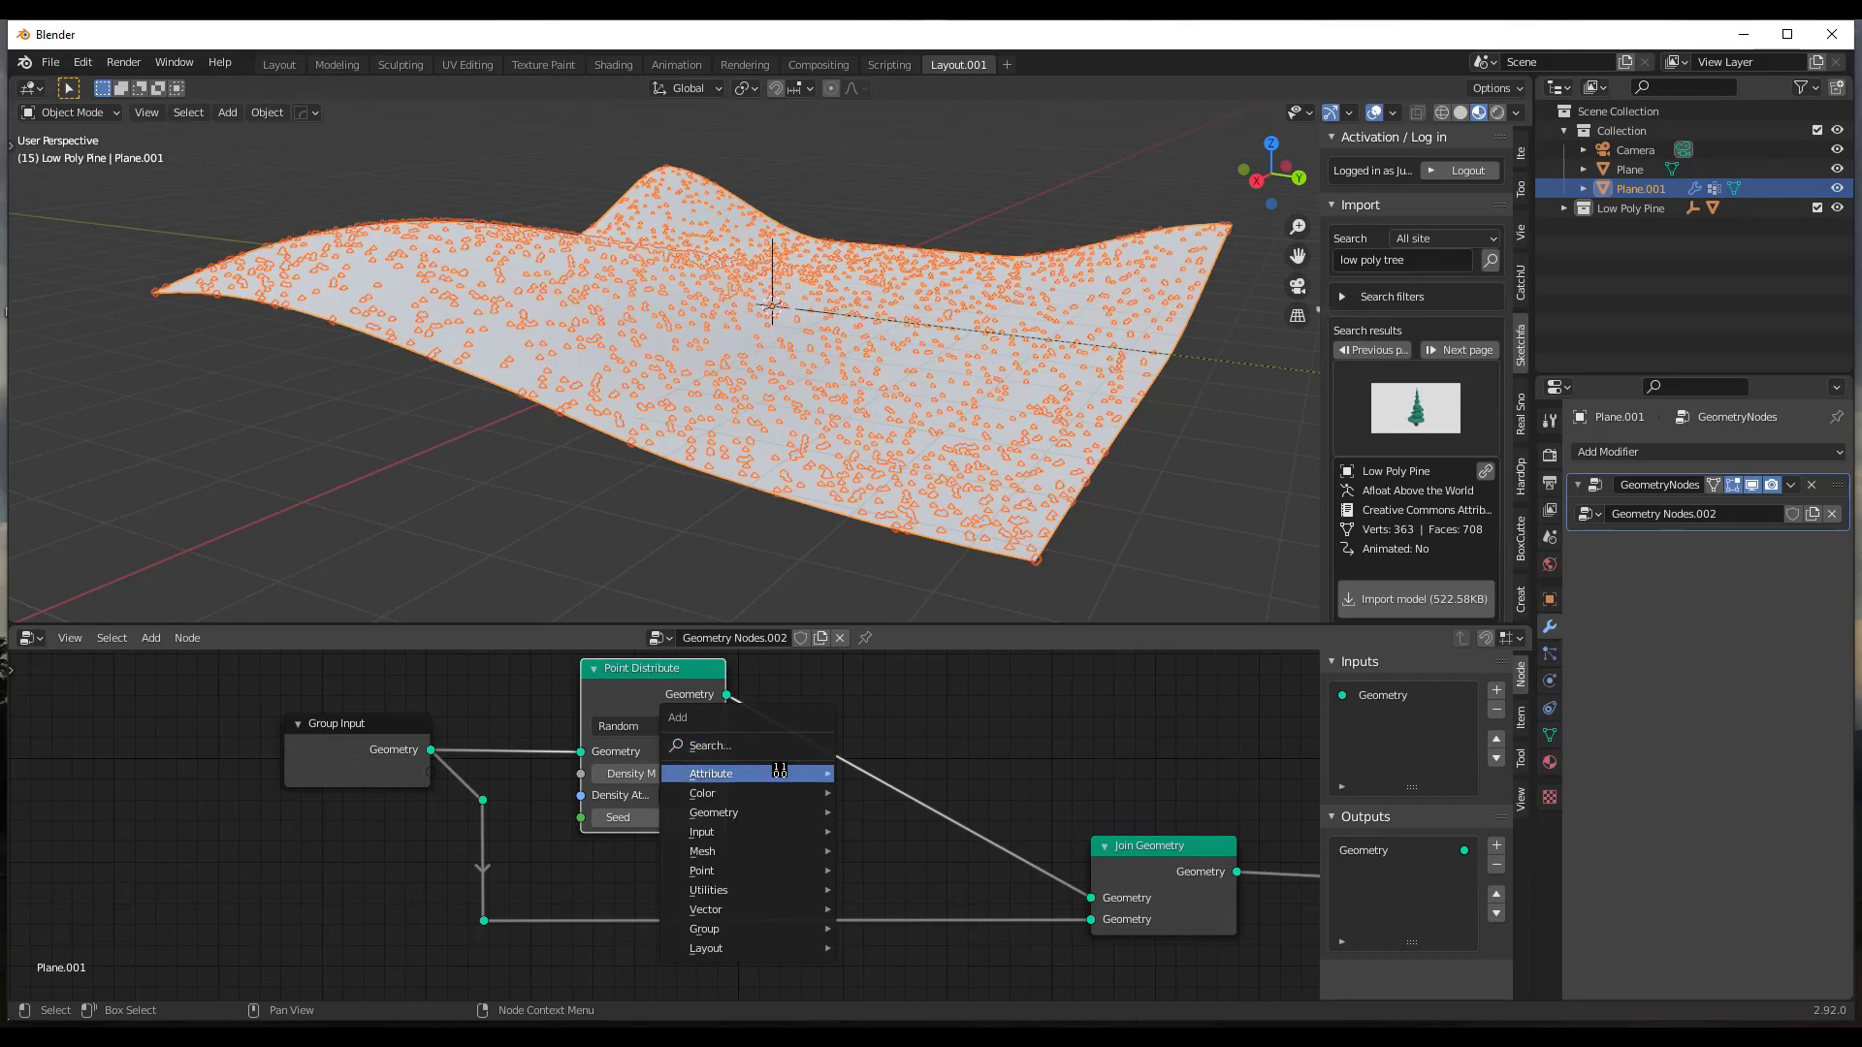
mouse_move(752, 873)
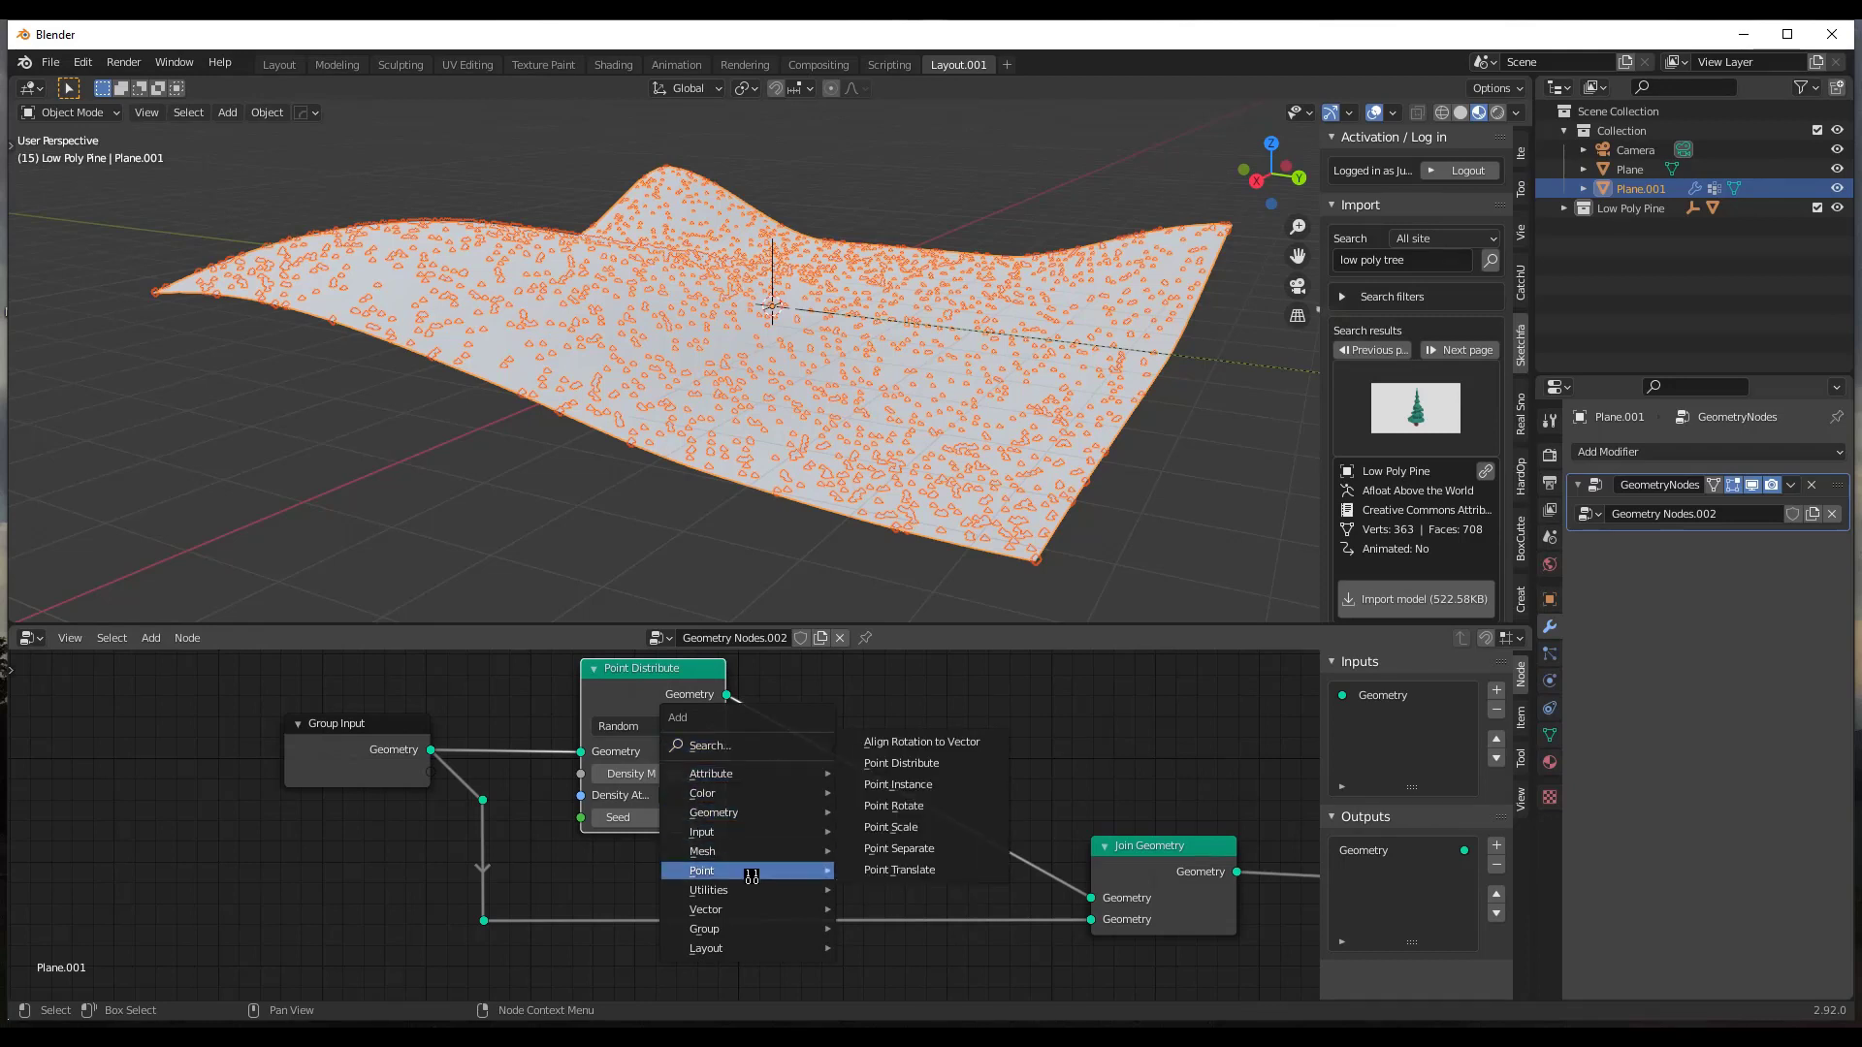
left_click(915, 788)
left_click(893, 714)
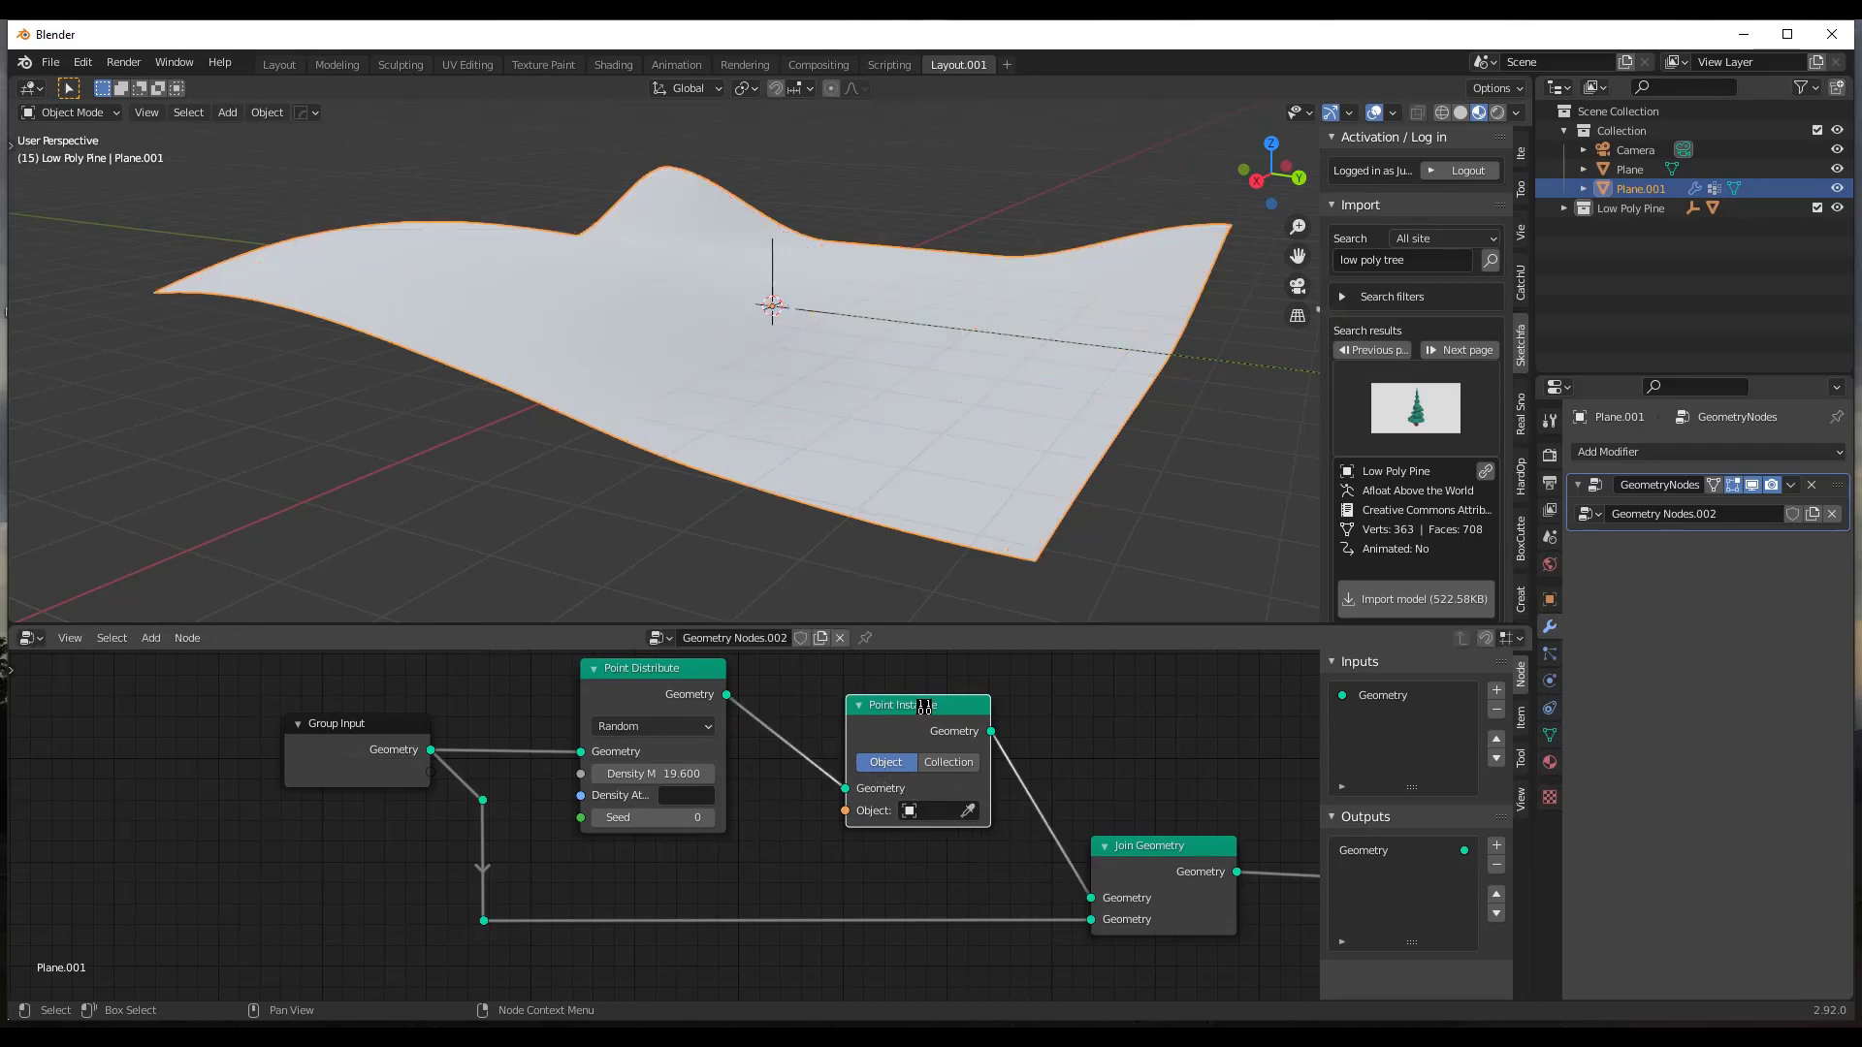
left_click_drag(924, 704, 936, 683)
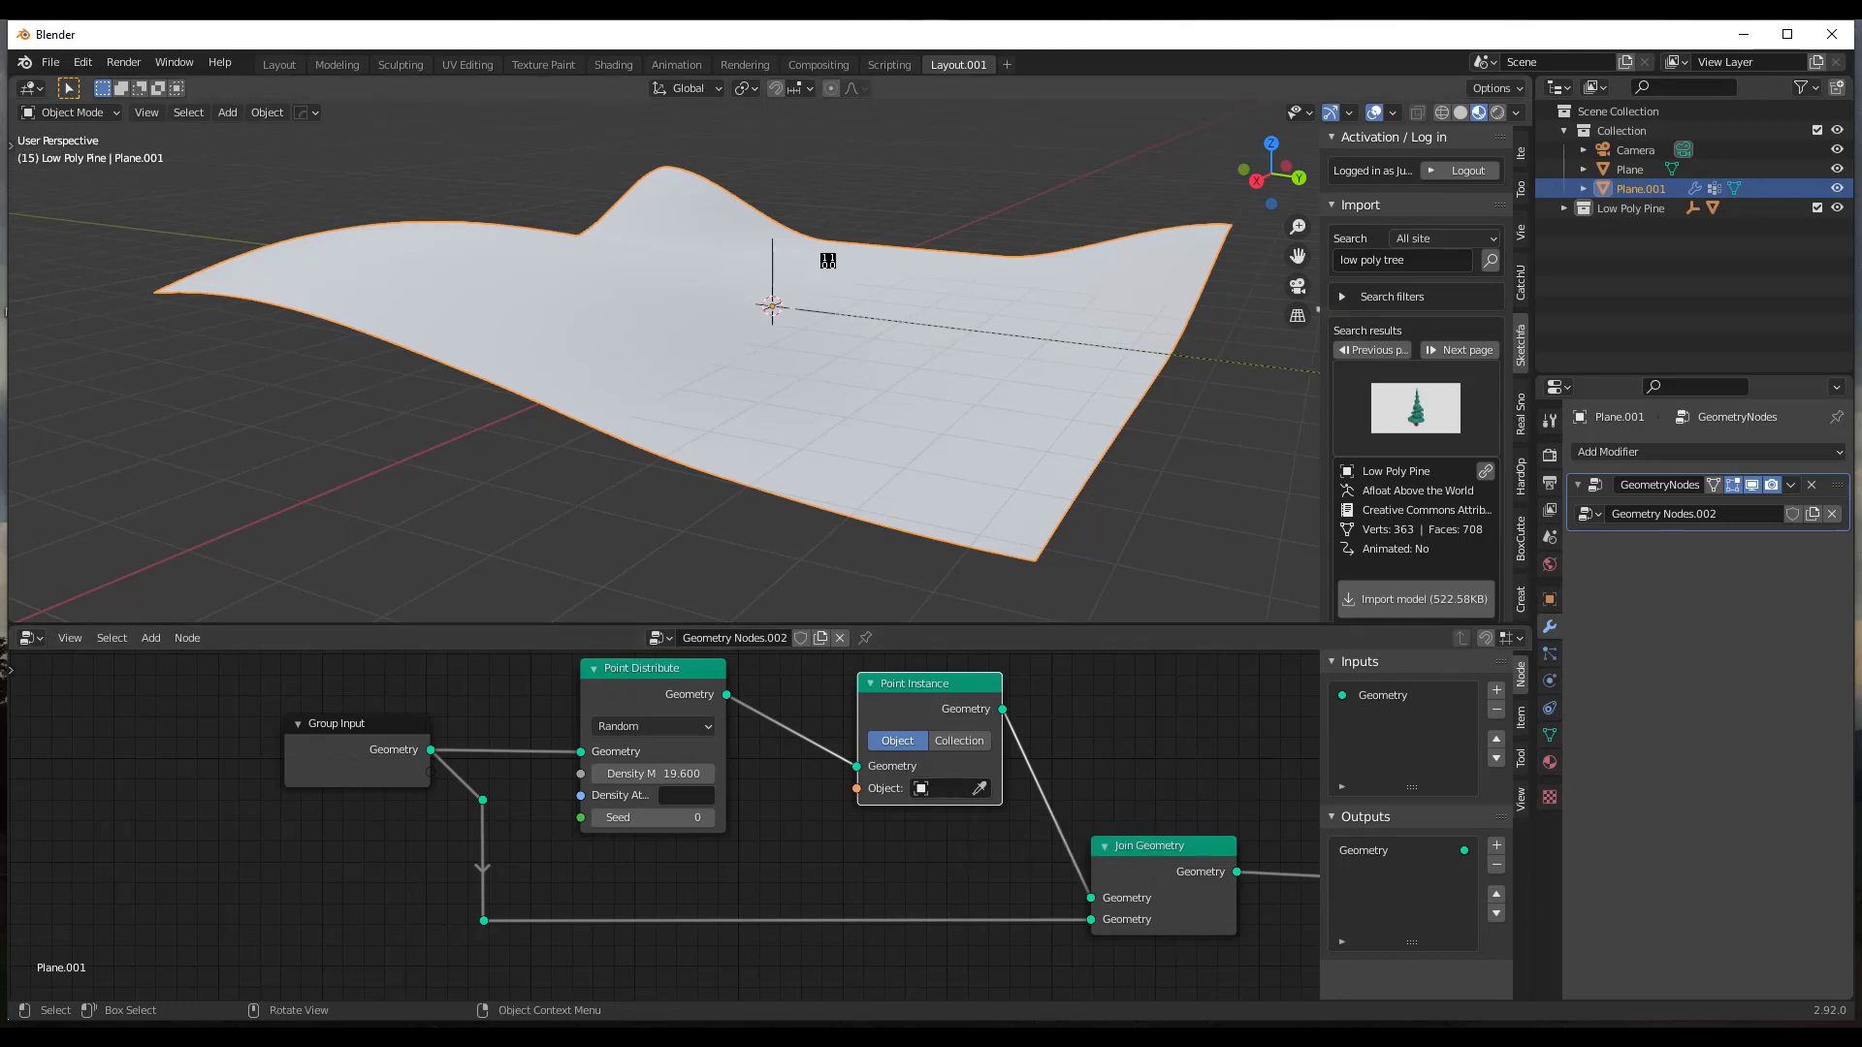
Pick the low-poly pine beyond the dog in the scene as the Point Instance node's object.
middle_click_drag(804, 350, 771, 233)
left_click_drag(933, 687, 919, 680)
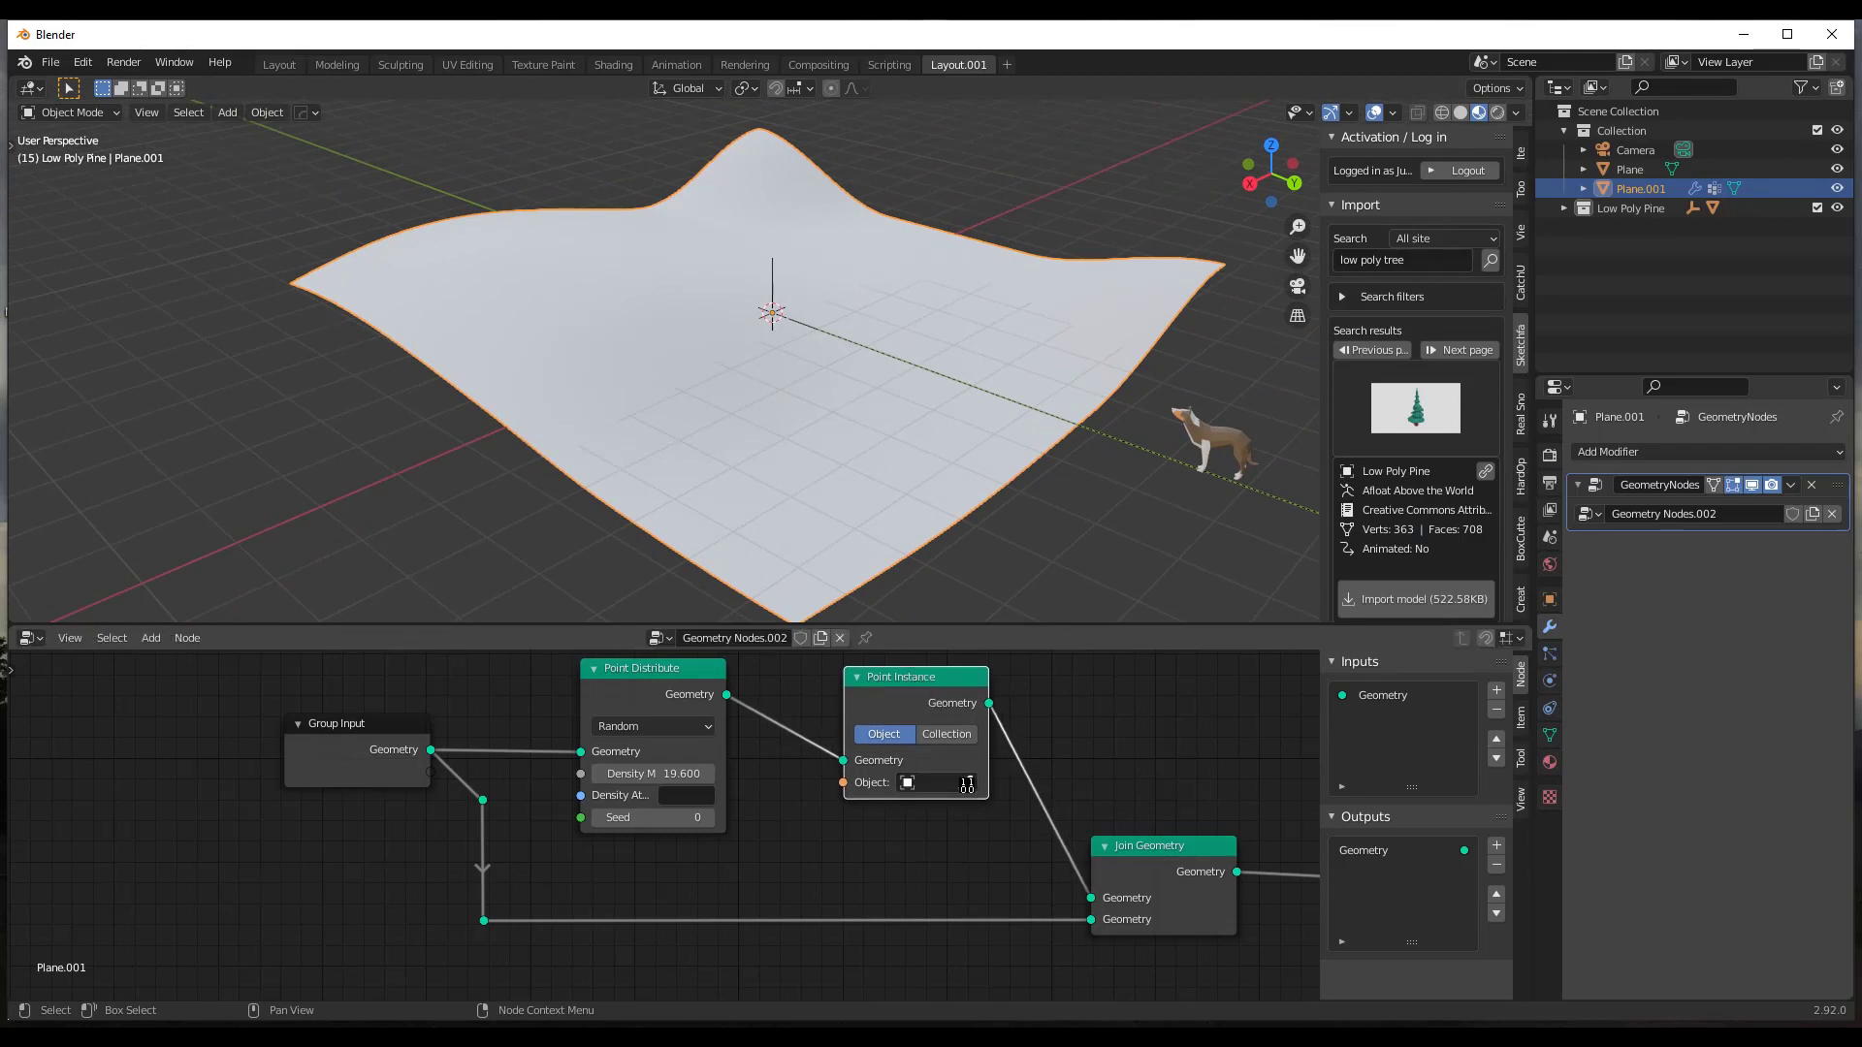
left_click(967, 784)
scroll(864, 295, "down", 4)
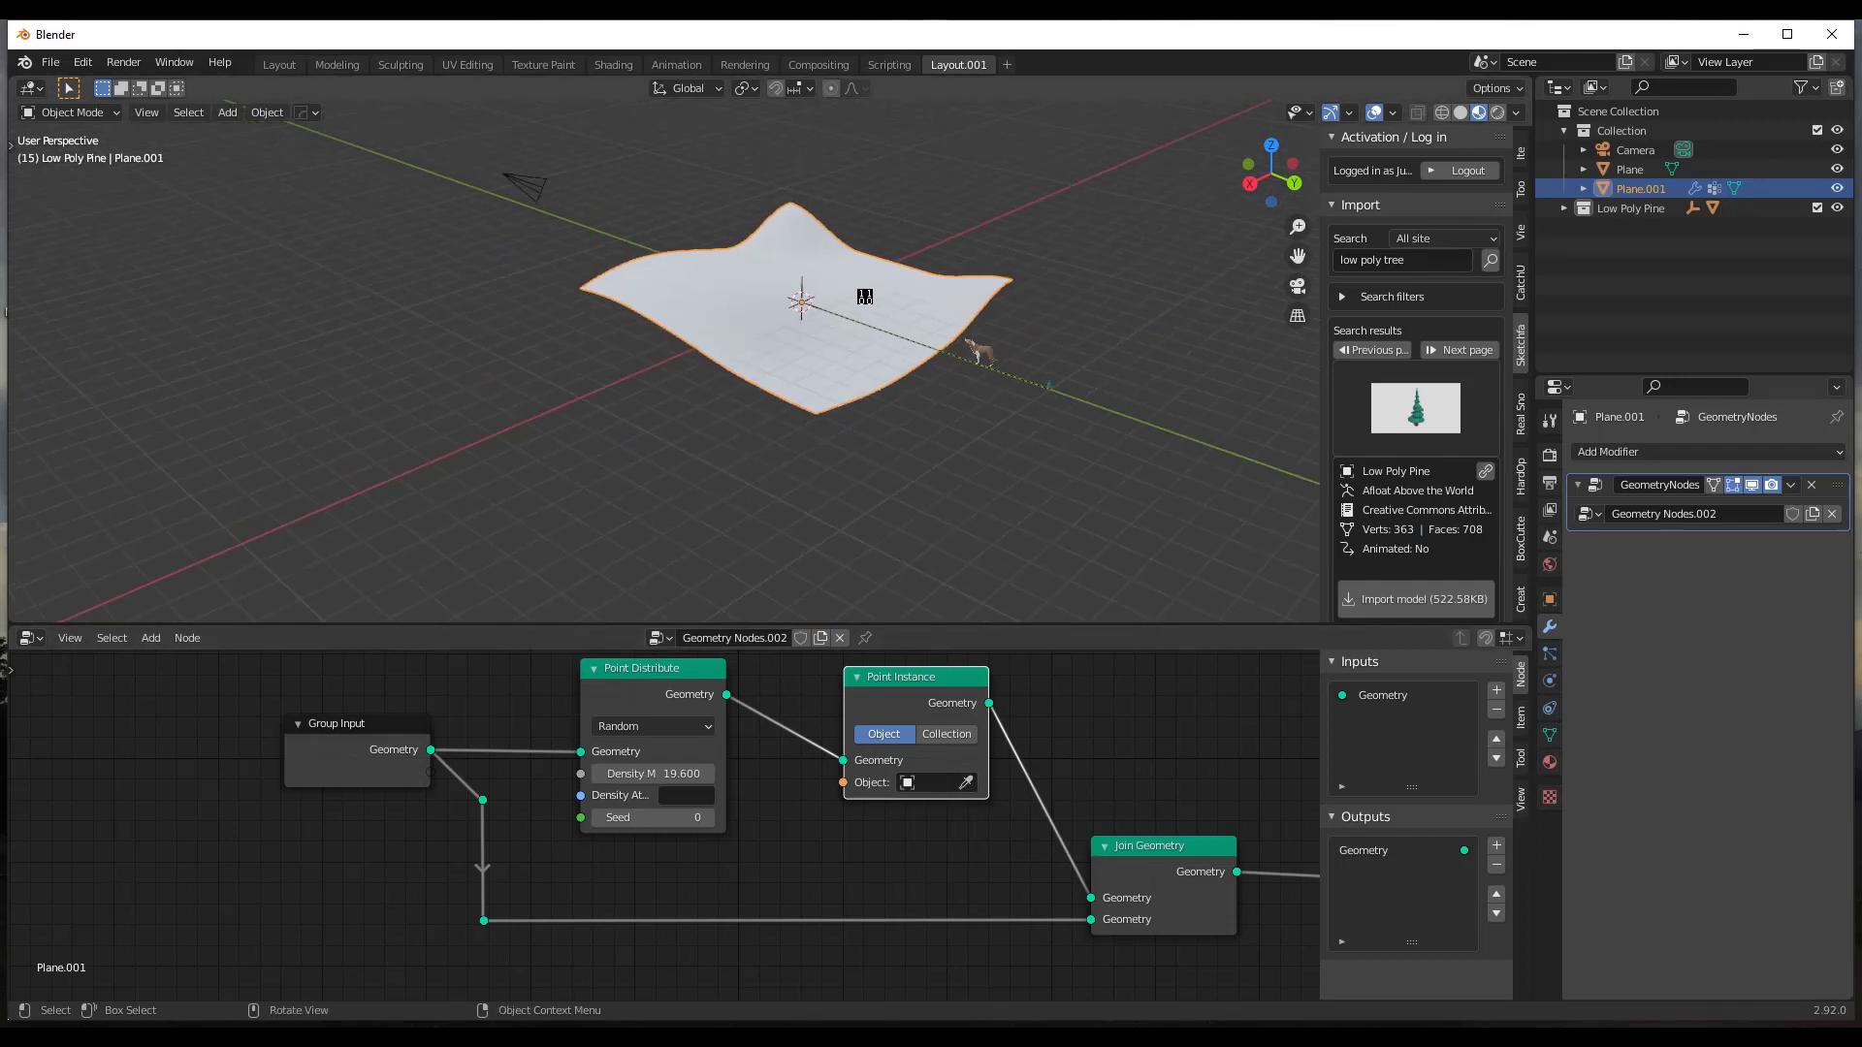
scroll(1084, 509, "up", 3)
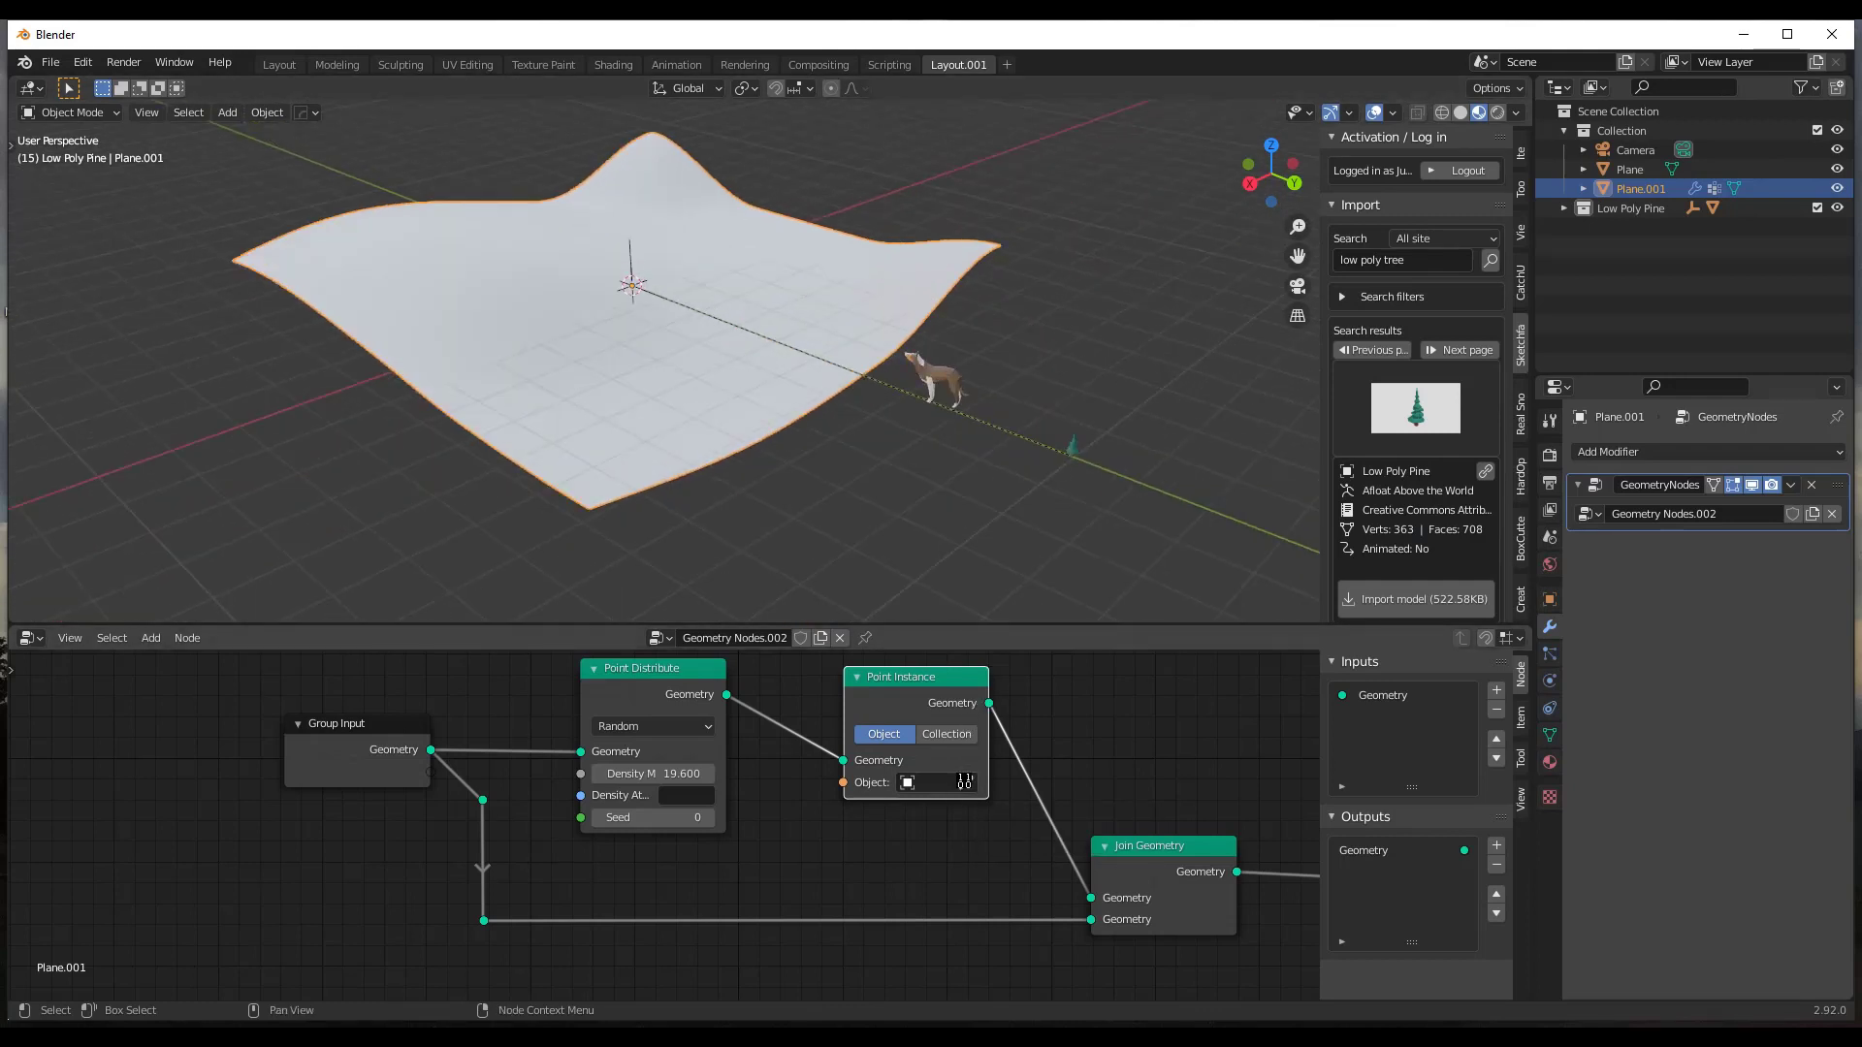
left_click(1074, 452)
scroll(676, 284, "up", 8)
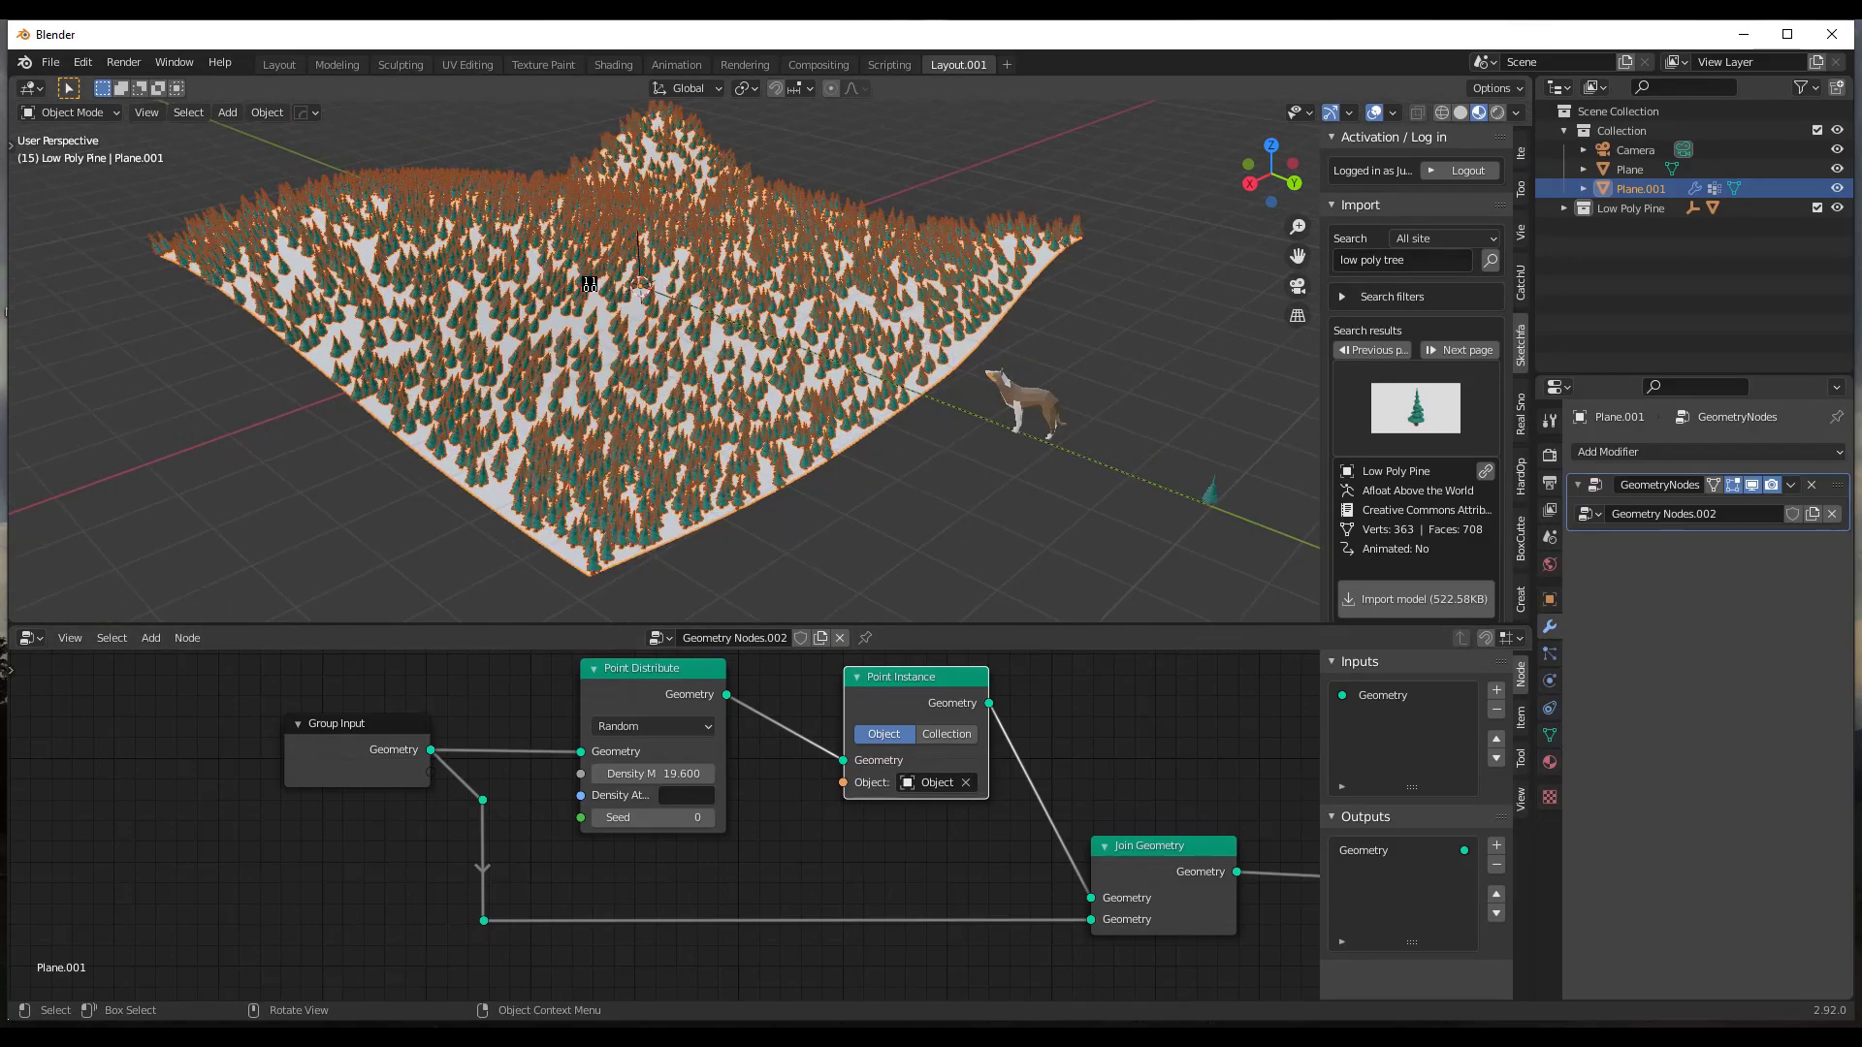
Set the Point Distribute node's Density Max to 21 and inspect the scattered pines from several angles.
middle_click_drag(693, 357, 694, 608)
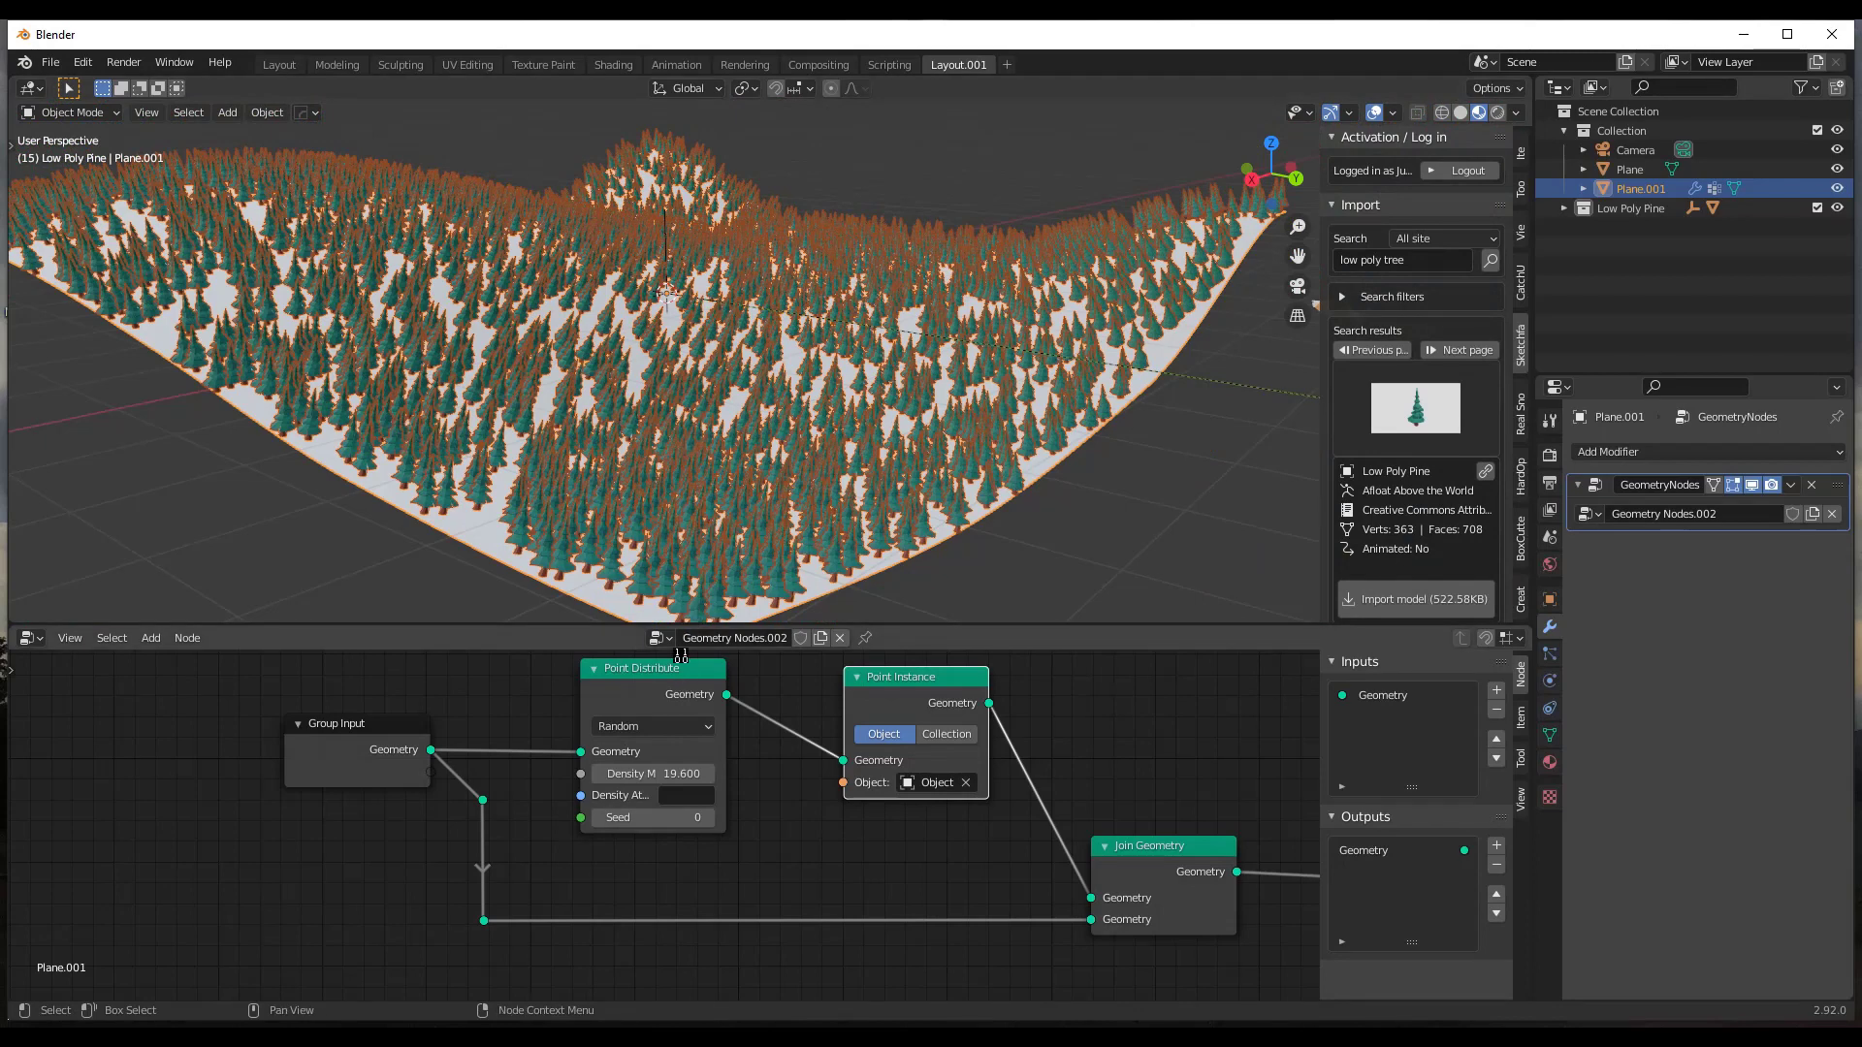
left_click_drag(655, 781, 674, 742)
middle_click_drag(678, 349, 570, 514)
scroll(667, 360, "up", 5)
scroll(696, 372, "down", 5)
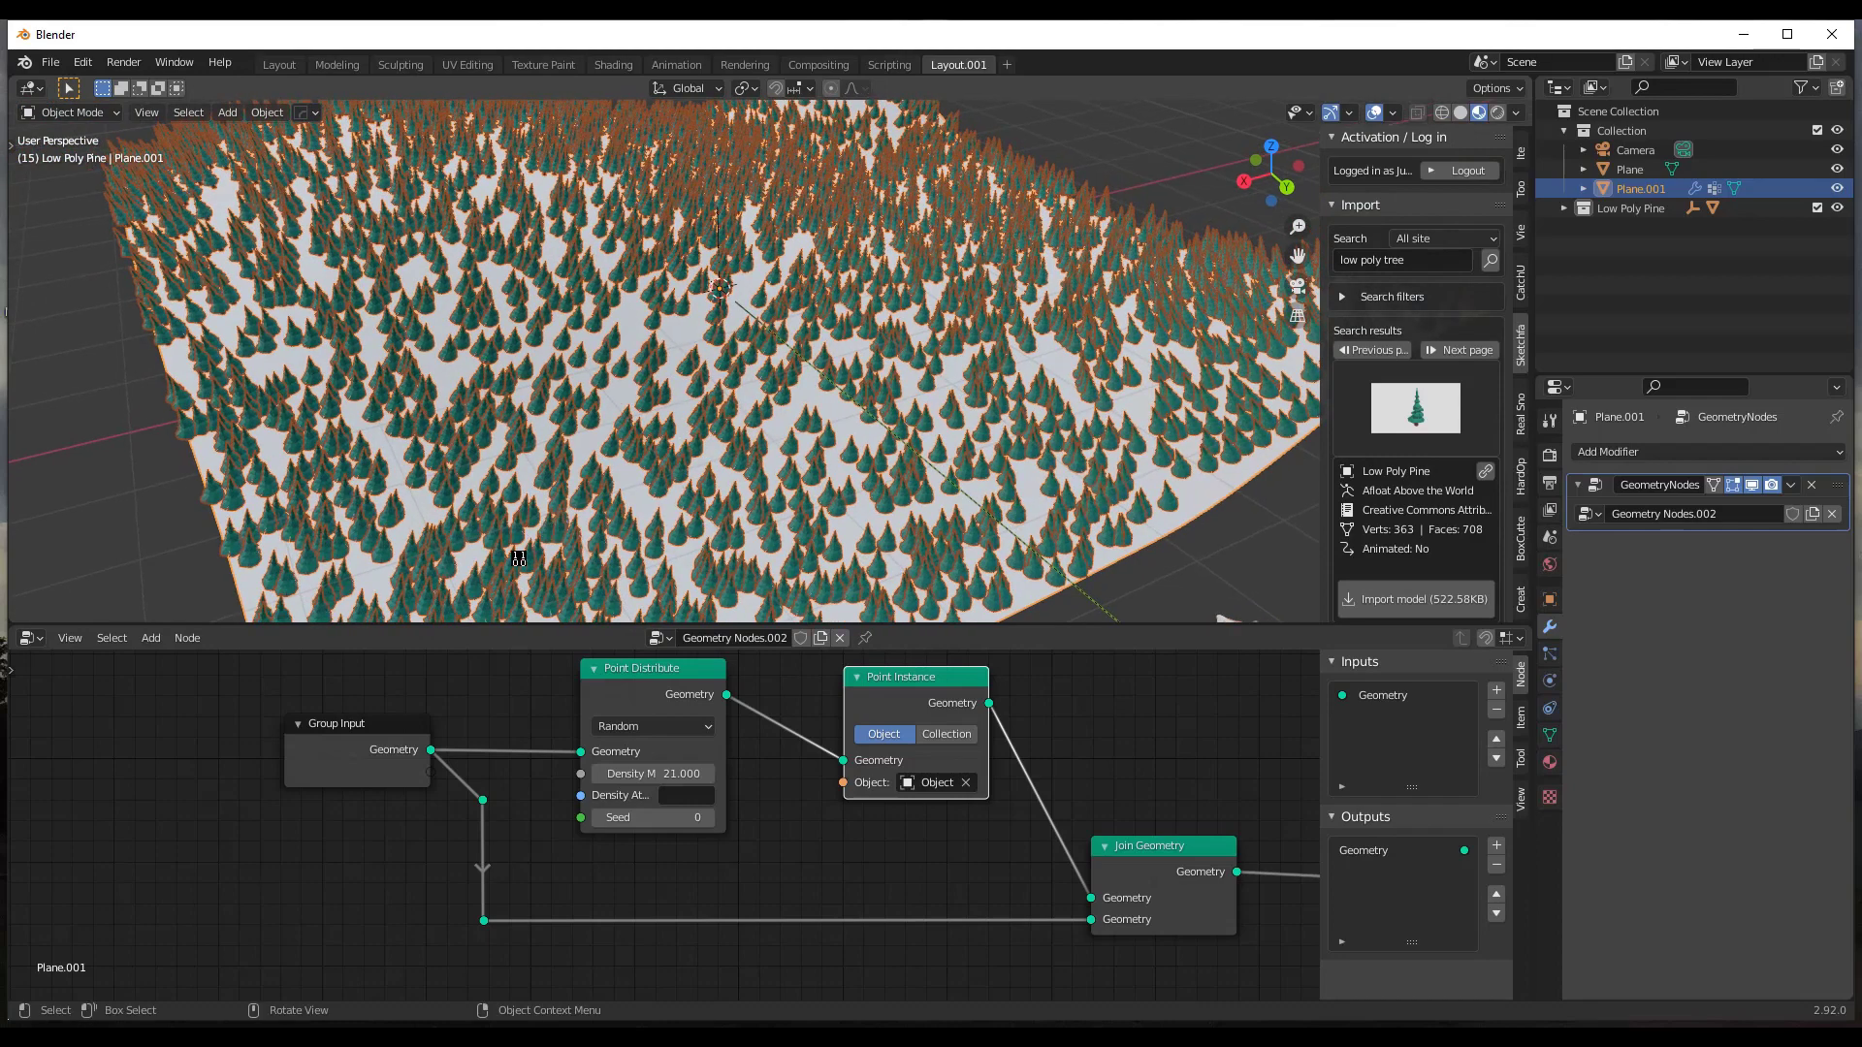
scroll(761, 284, "down", 3)
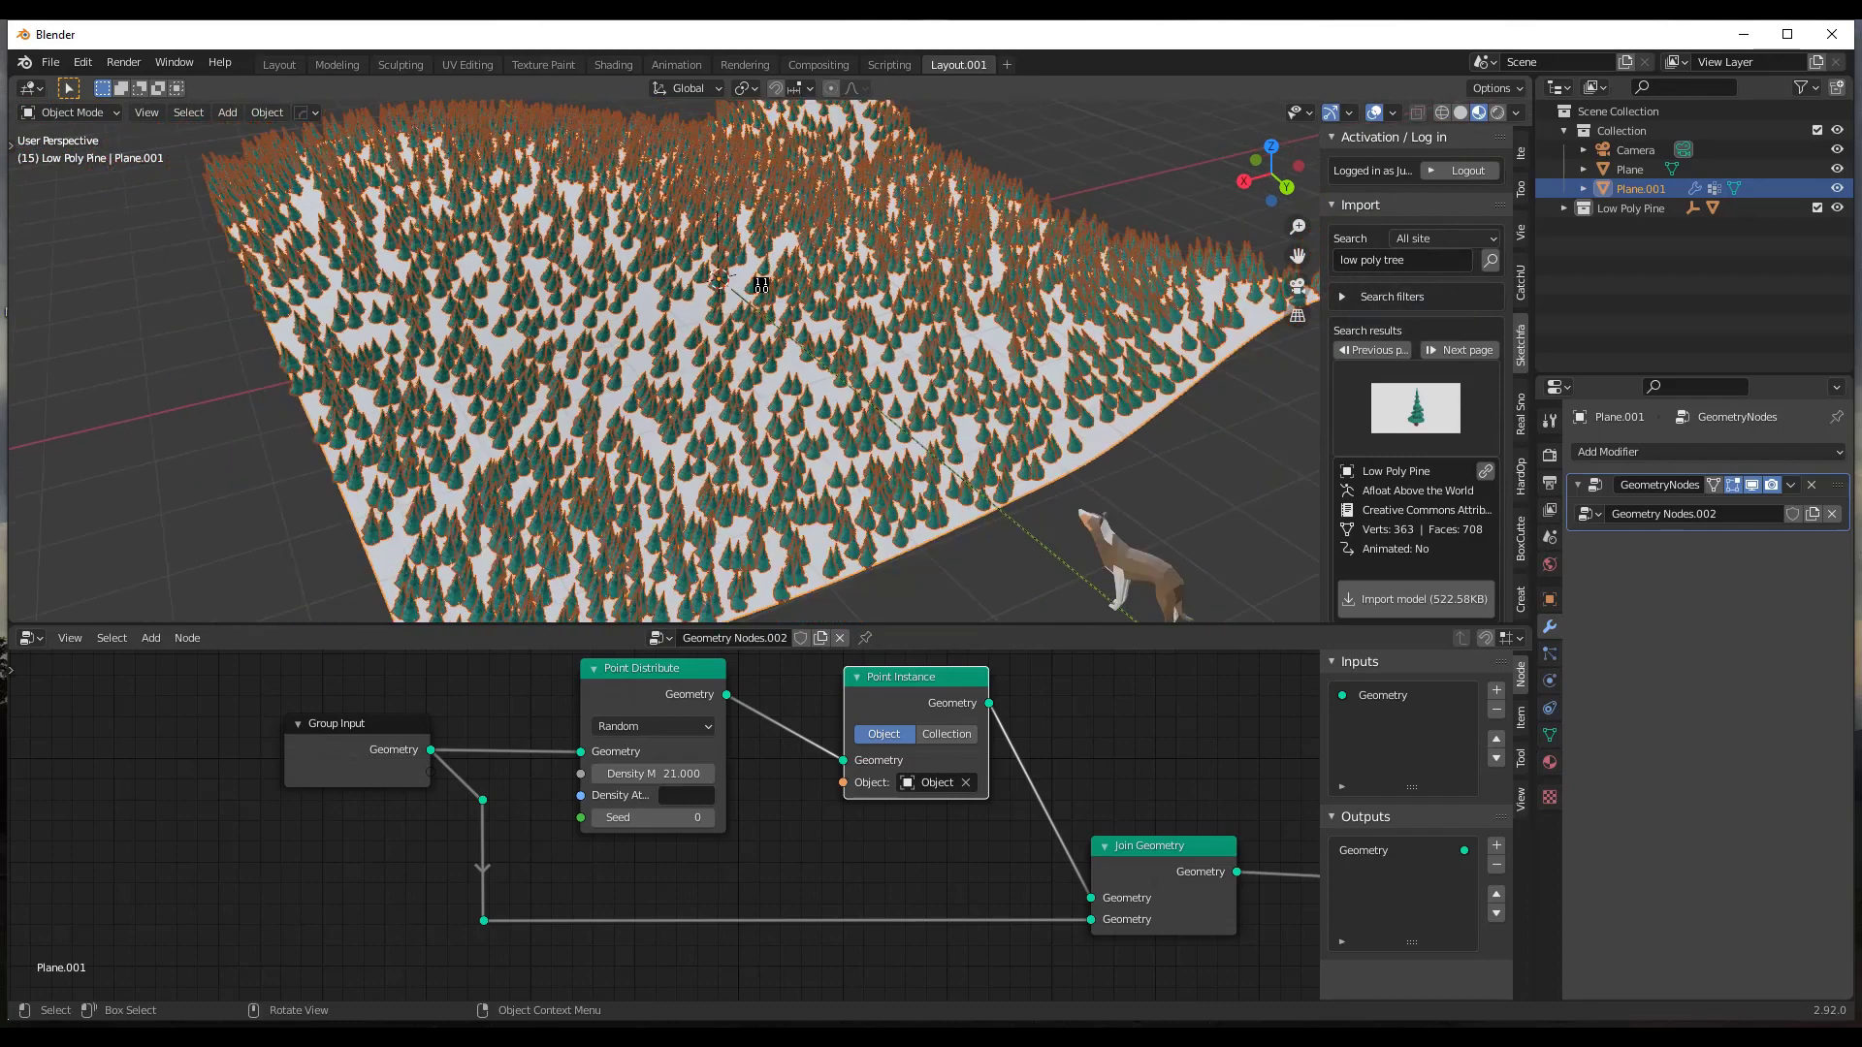
middle_click_drag(737, 376, 725, 364)
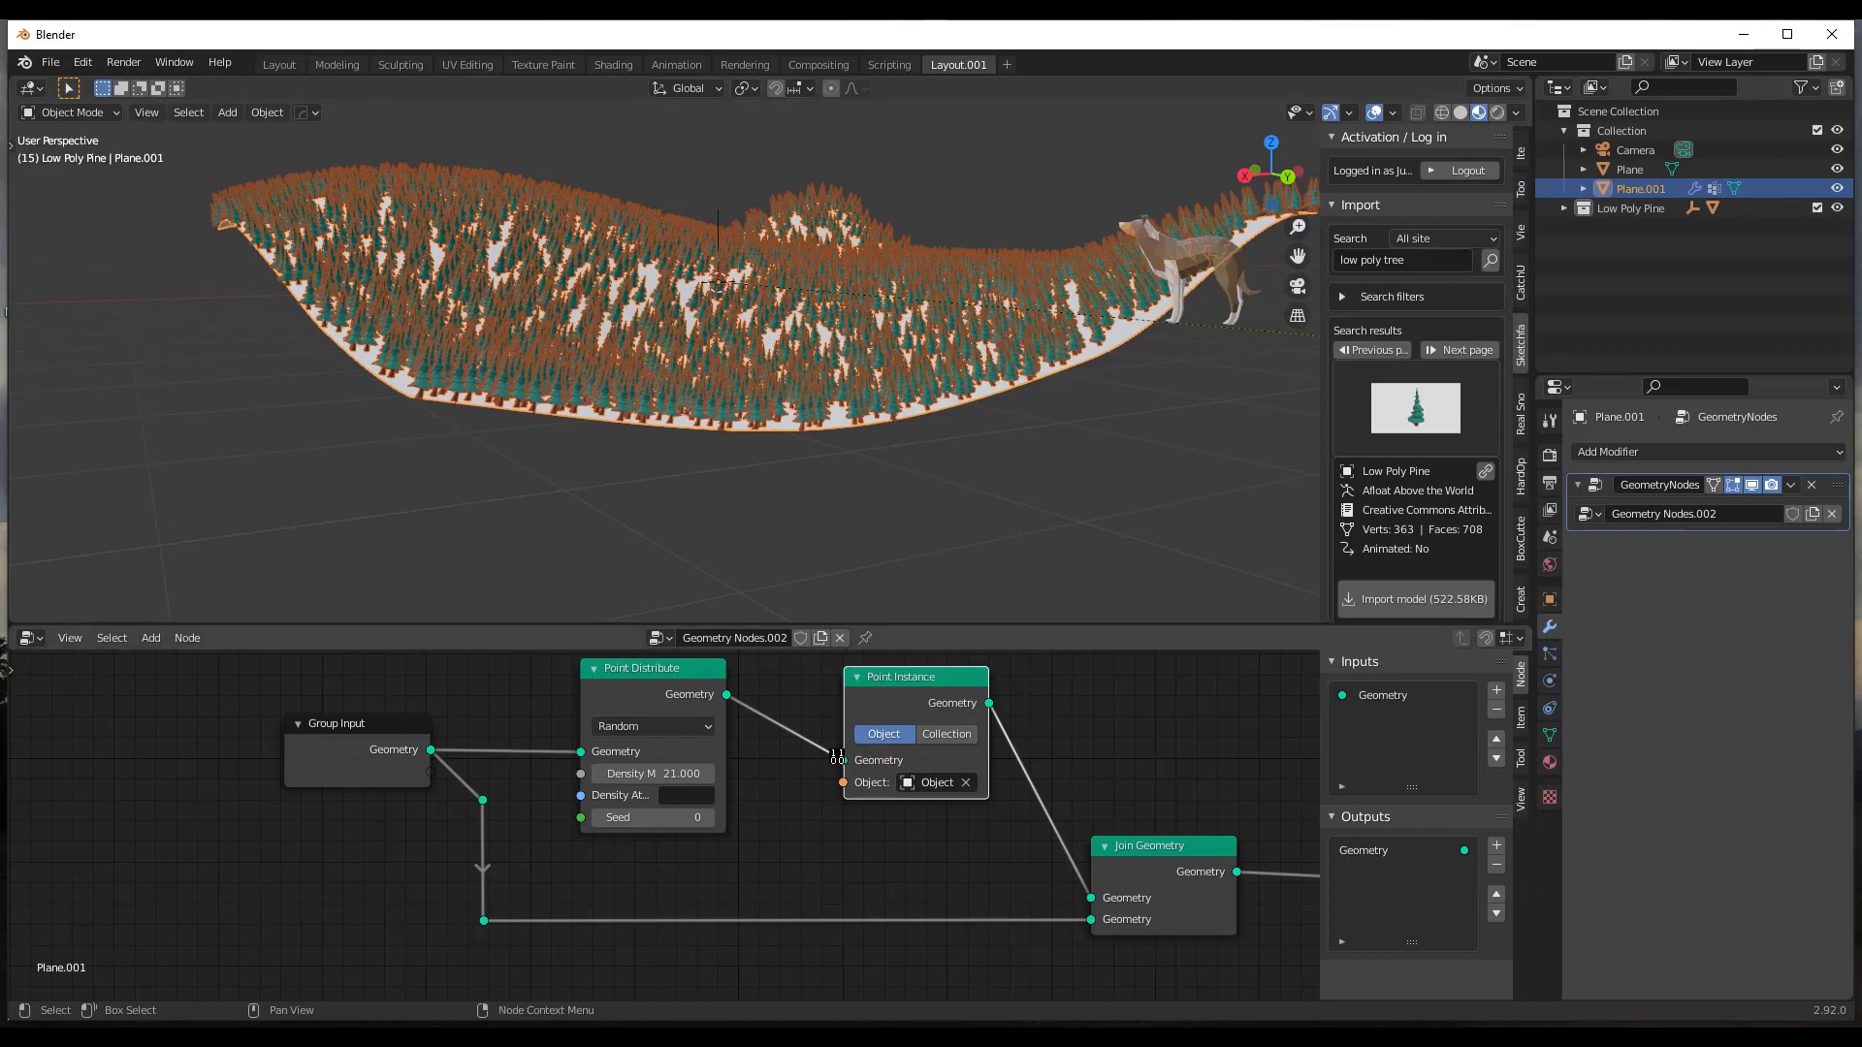
Move Join Geometry, Group Output and Point Instance farther along the tree to open a gap after Point Distribute.
scroll(1132, 852, "down", 4)
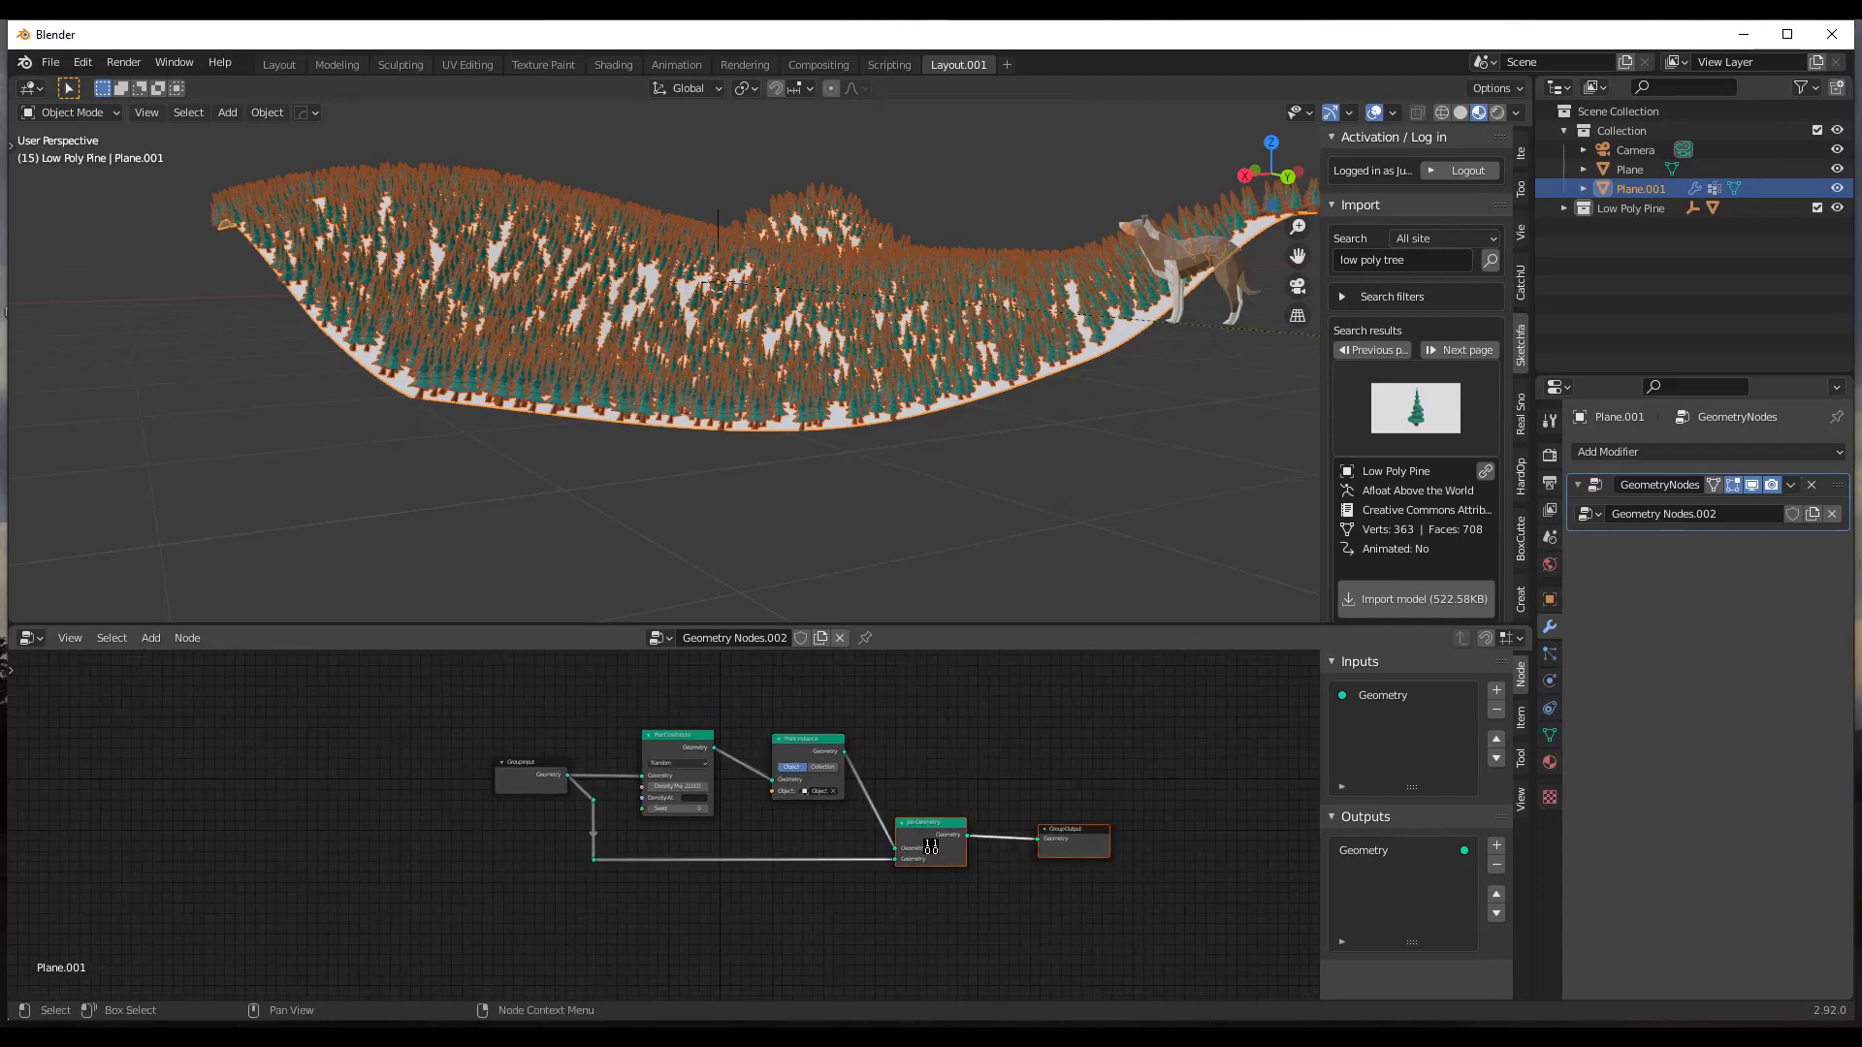
left_click_drag(931, 825, 1057, 825)
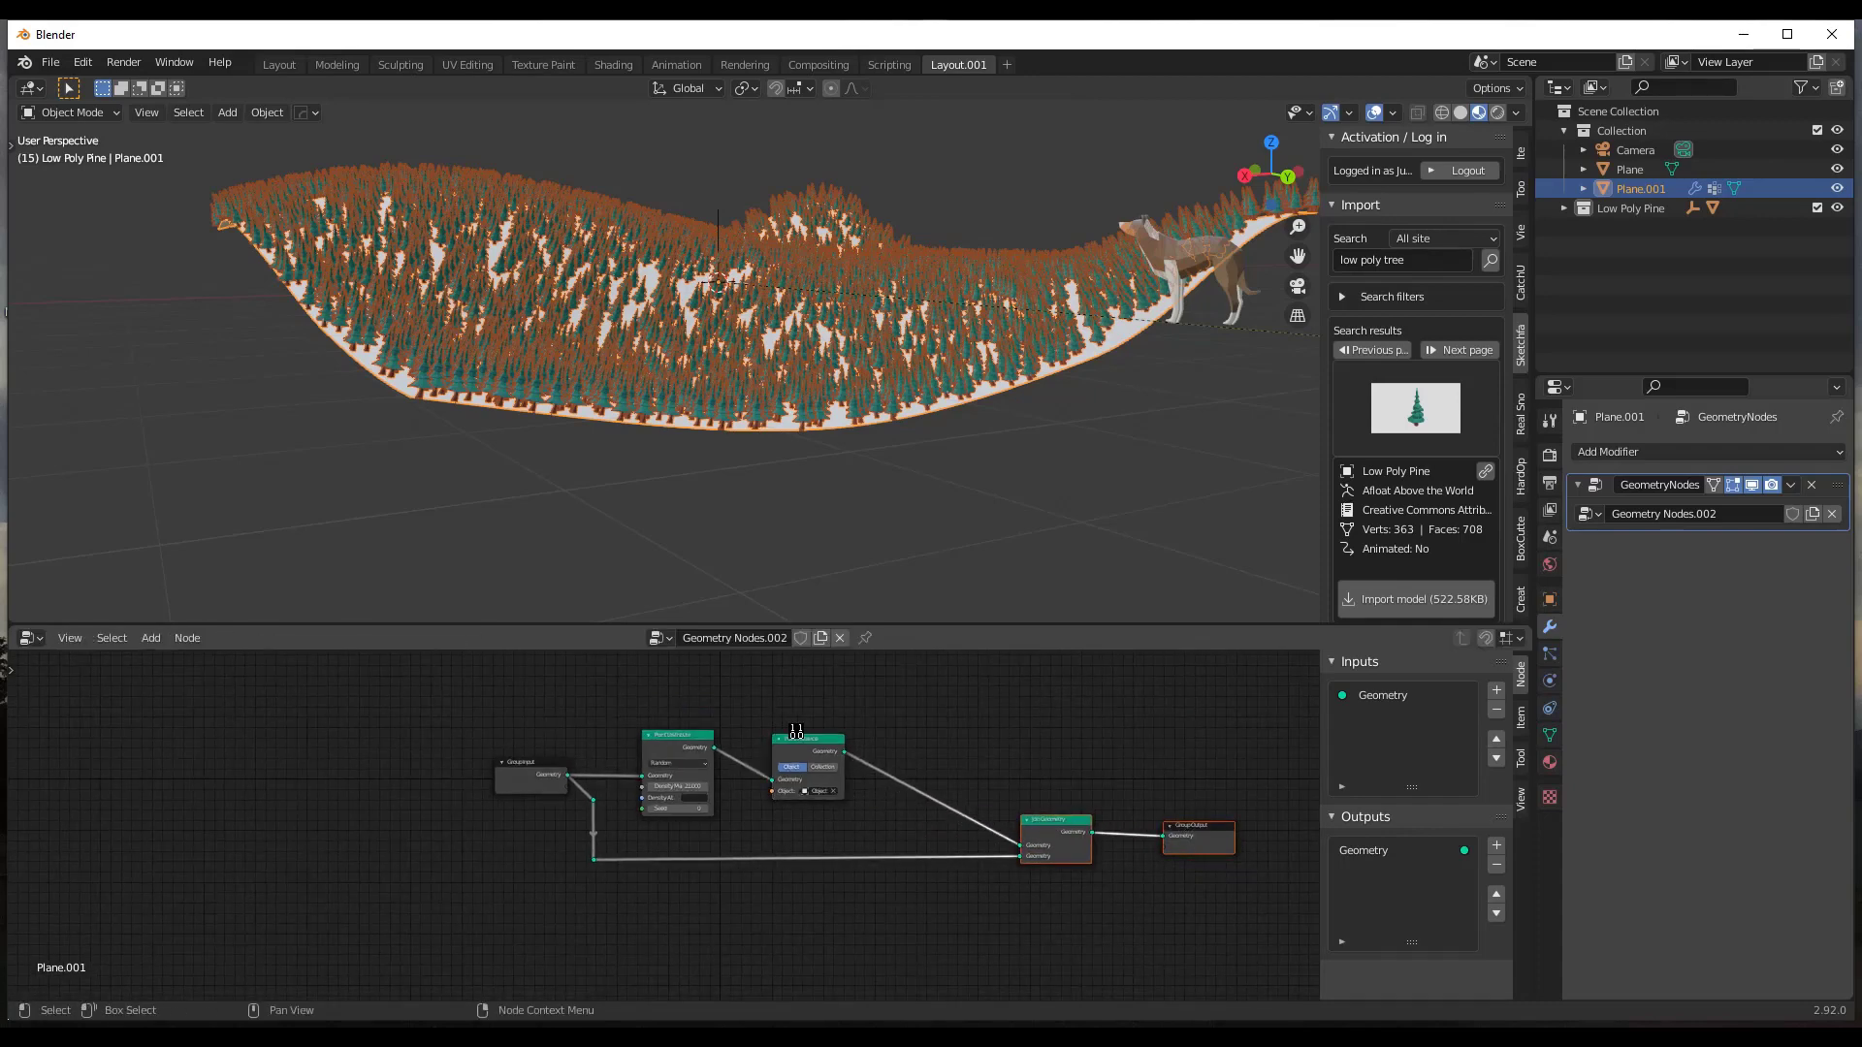
left_click_drag(822, 741, 900, 729)
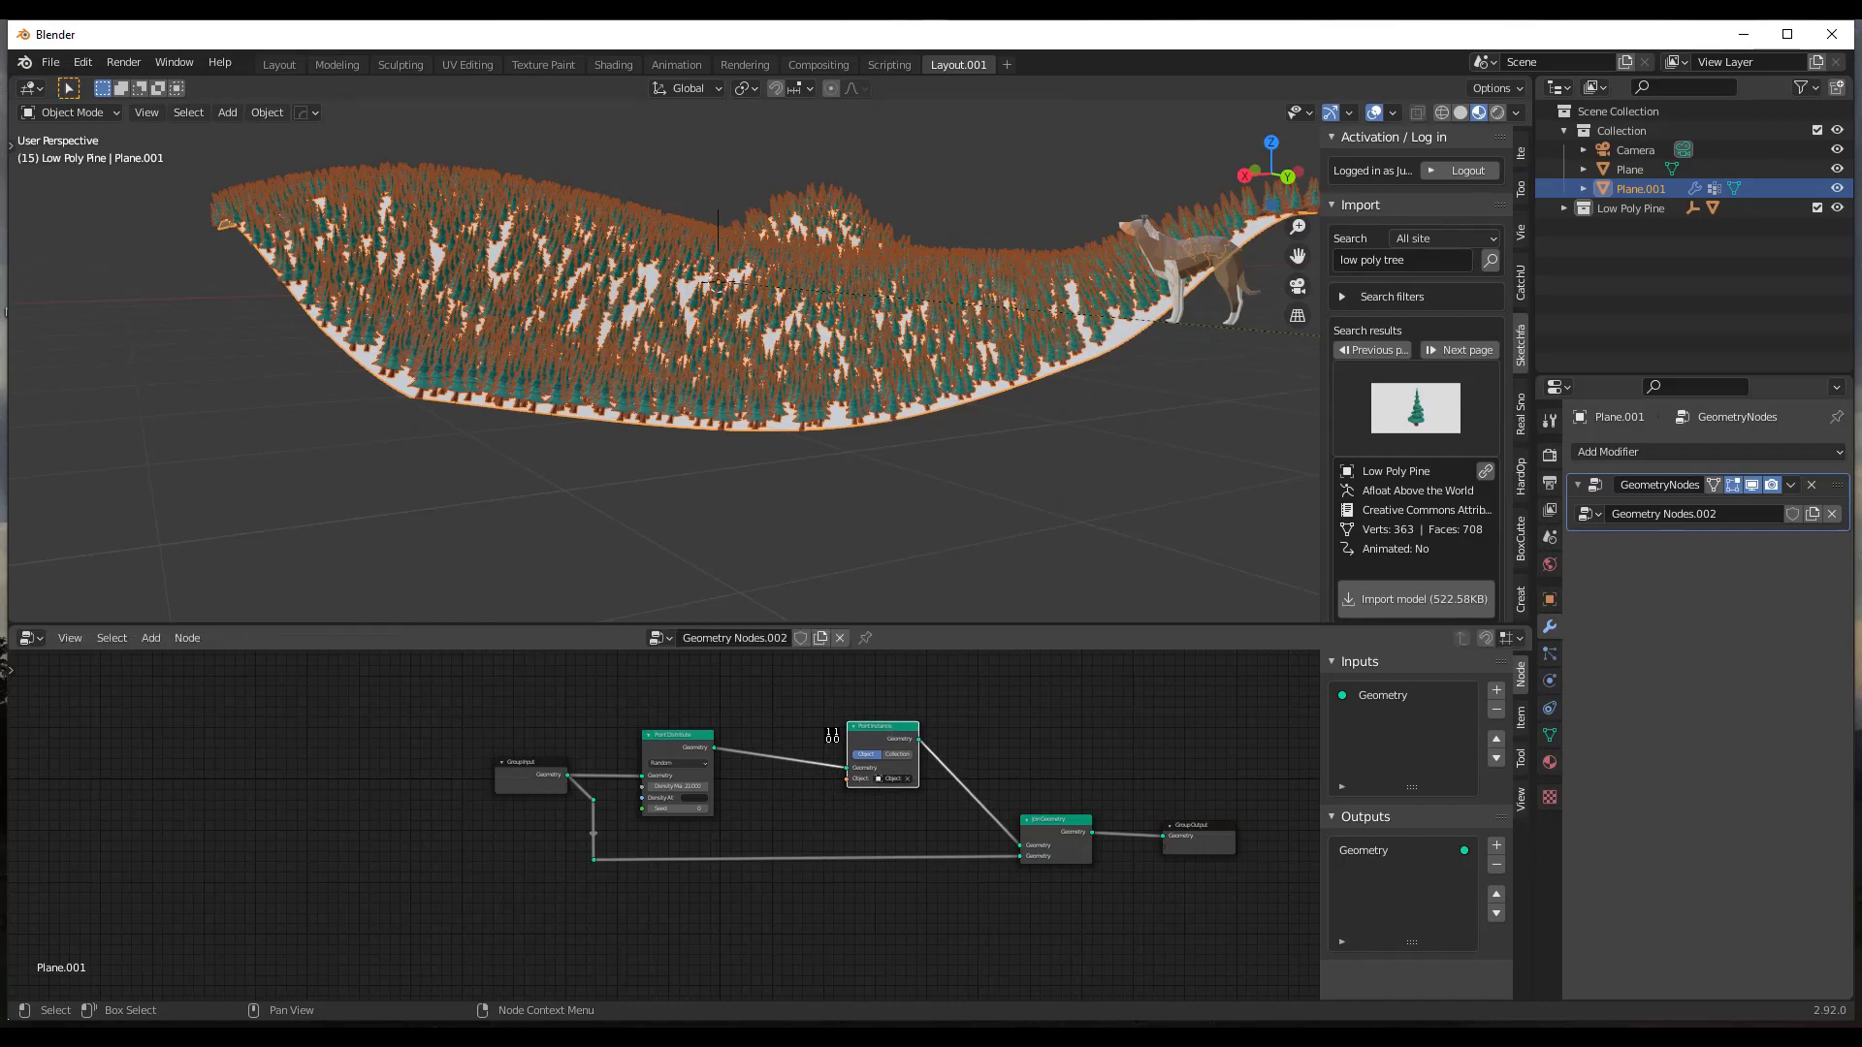
Add an Attribute Randomize node on the link between Point Distribute and Point Instance.
scroll(777, 760, "up", 2)
scroll(777, 761, "up", 2)
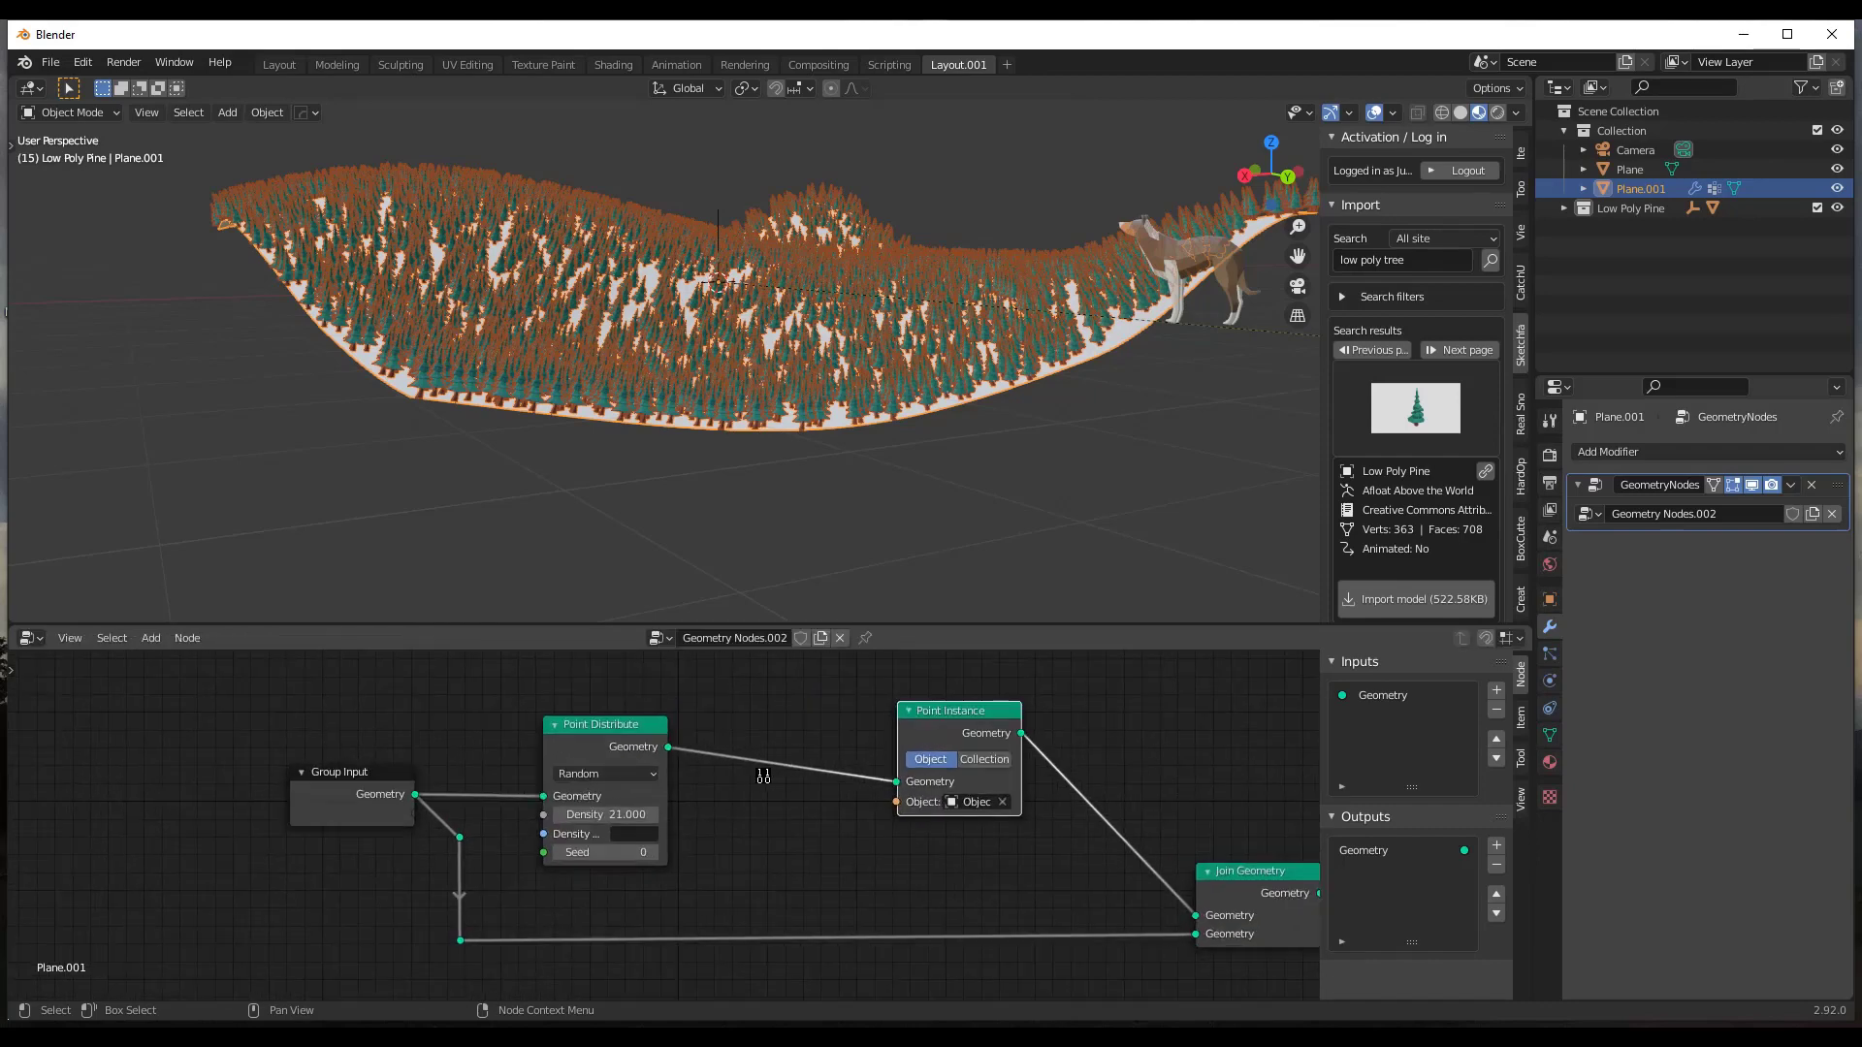
key("shift+a")
mouse_move(700, 679)
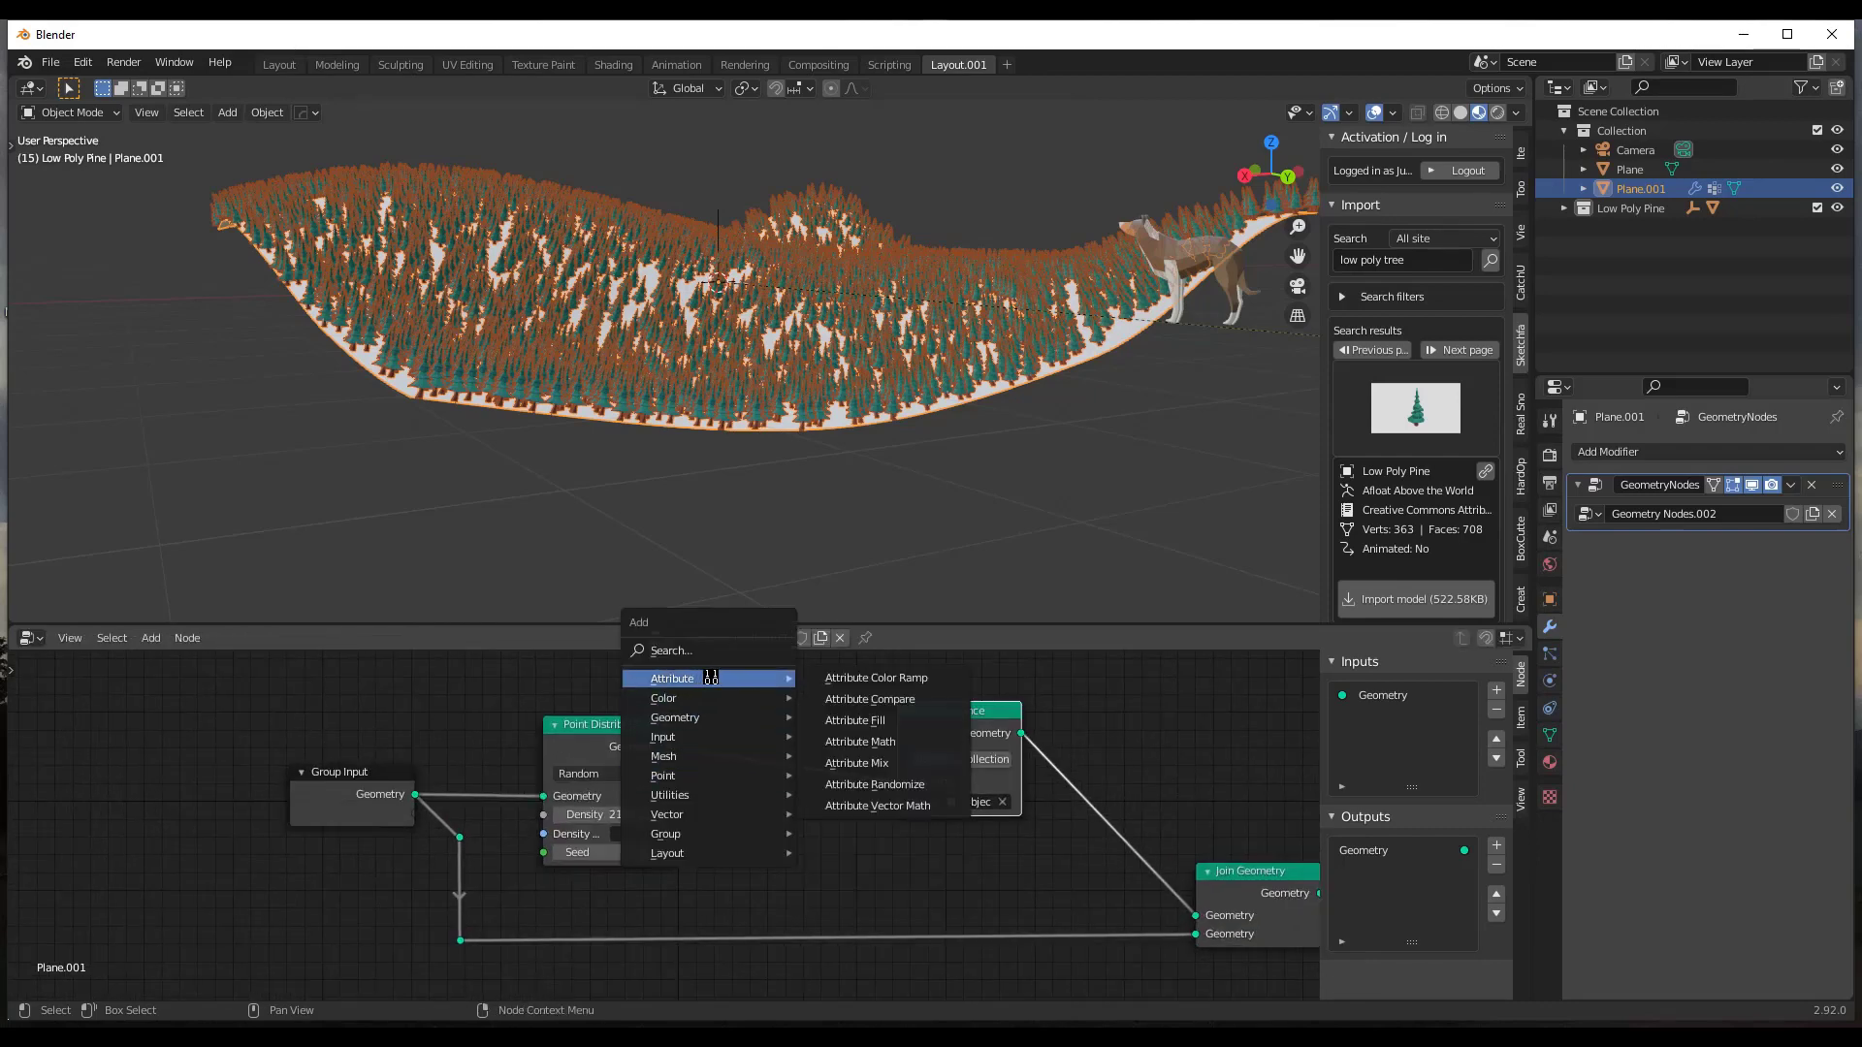
left_click(879, 784)
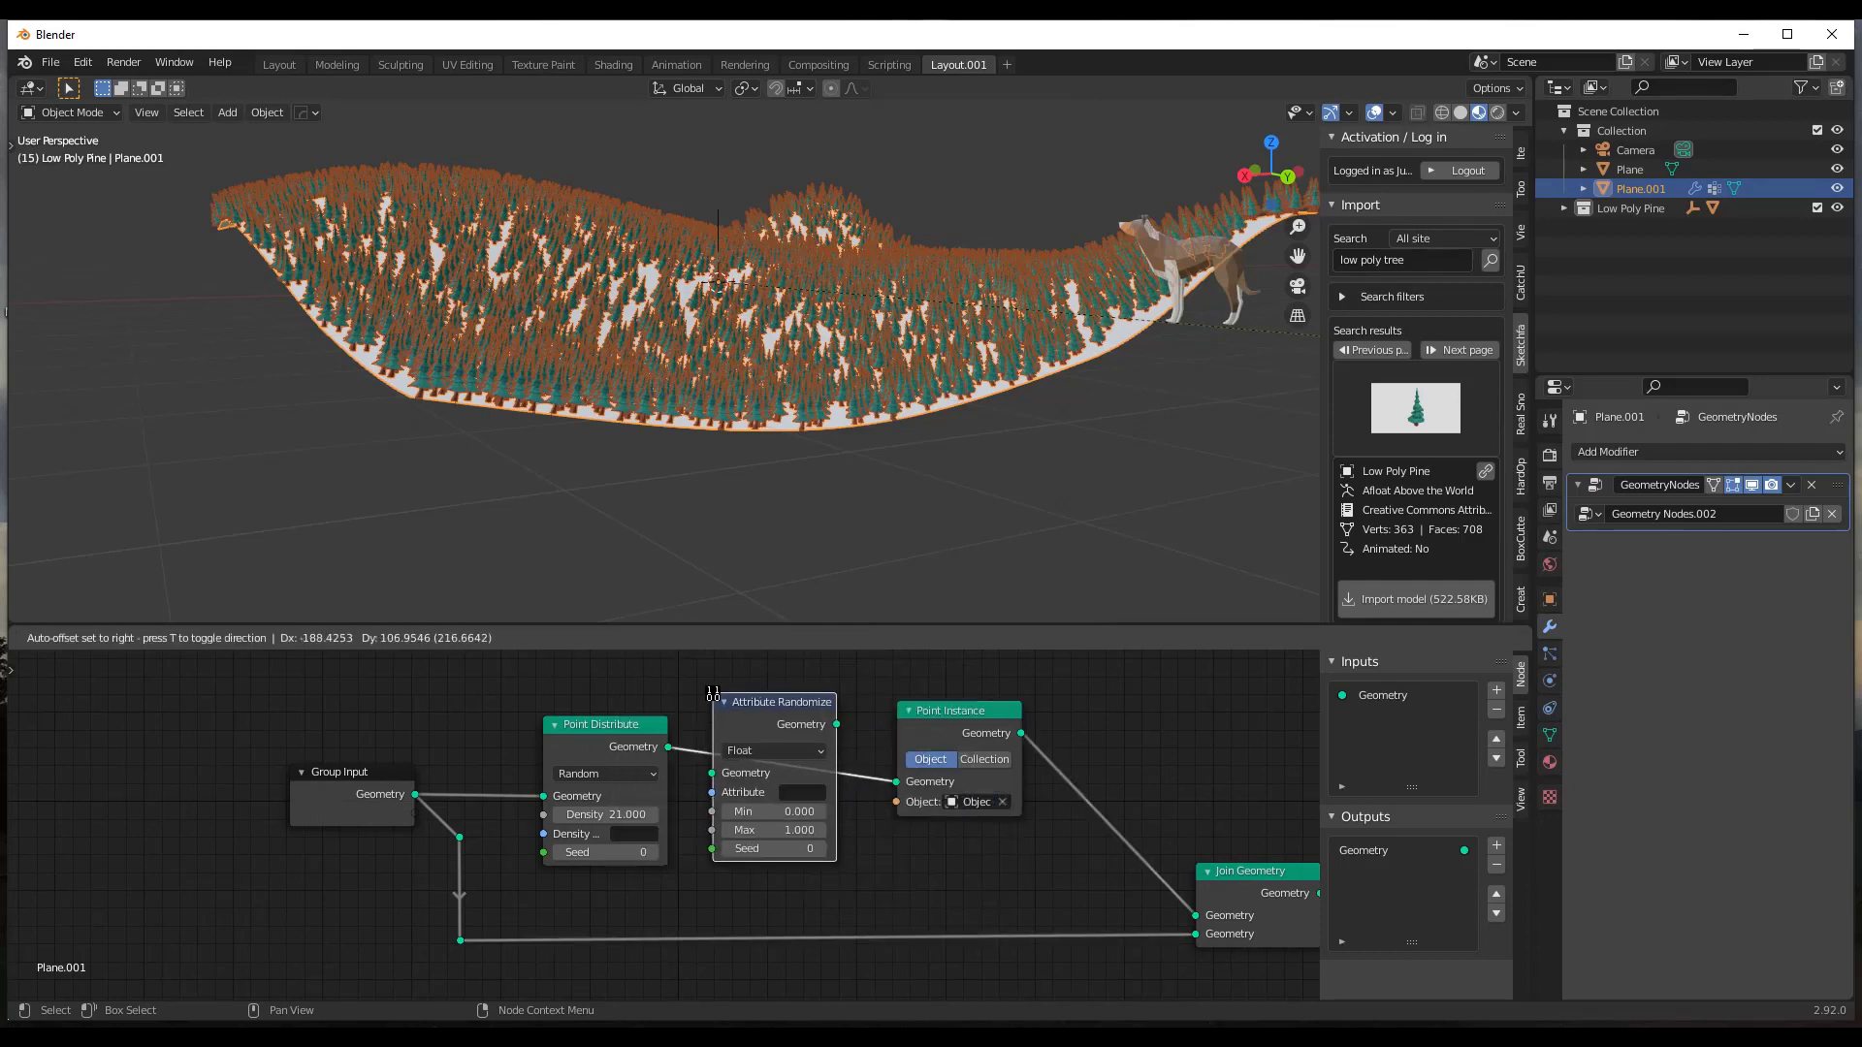
left_click(712, 694)
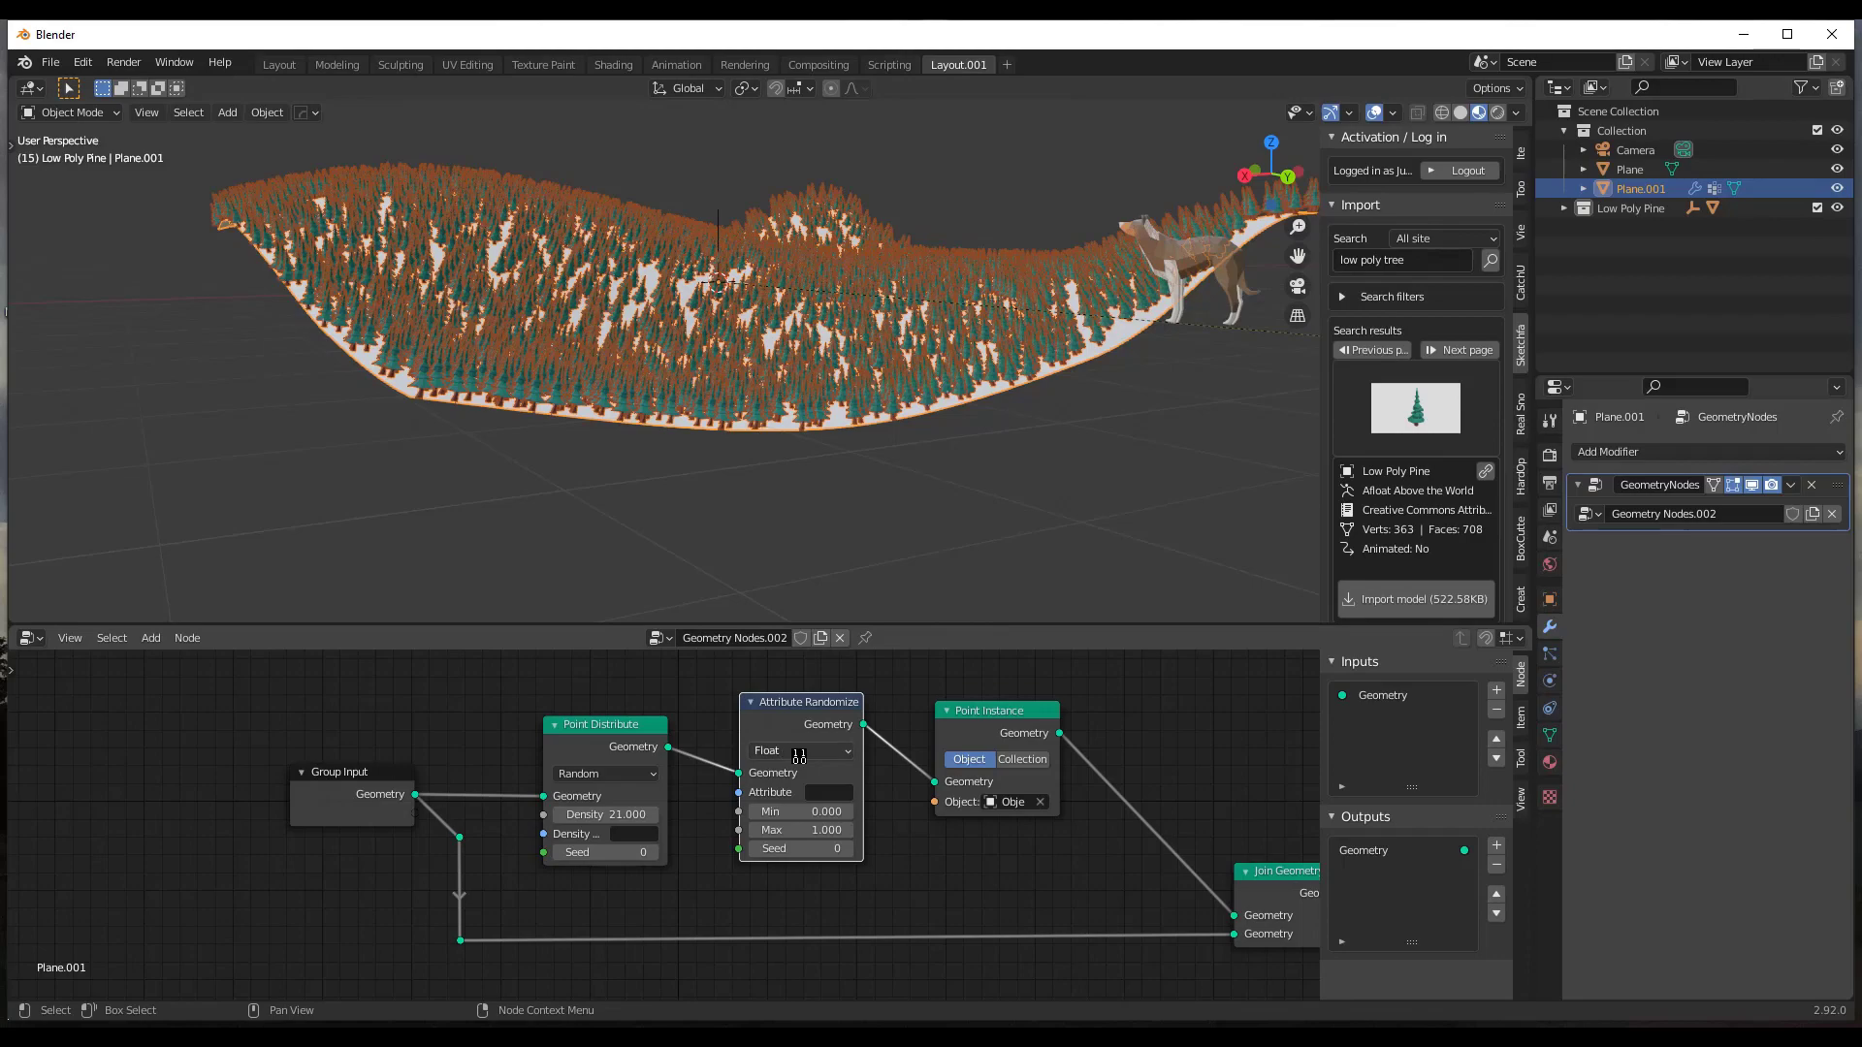
Set the Attribute Randomize node's attribute to scale to vary the size of the scattered pines.
scroll(644, 234, "up", 5)
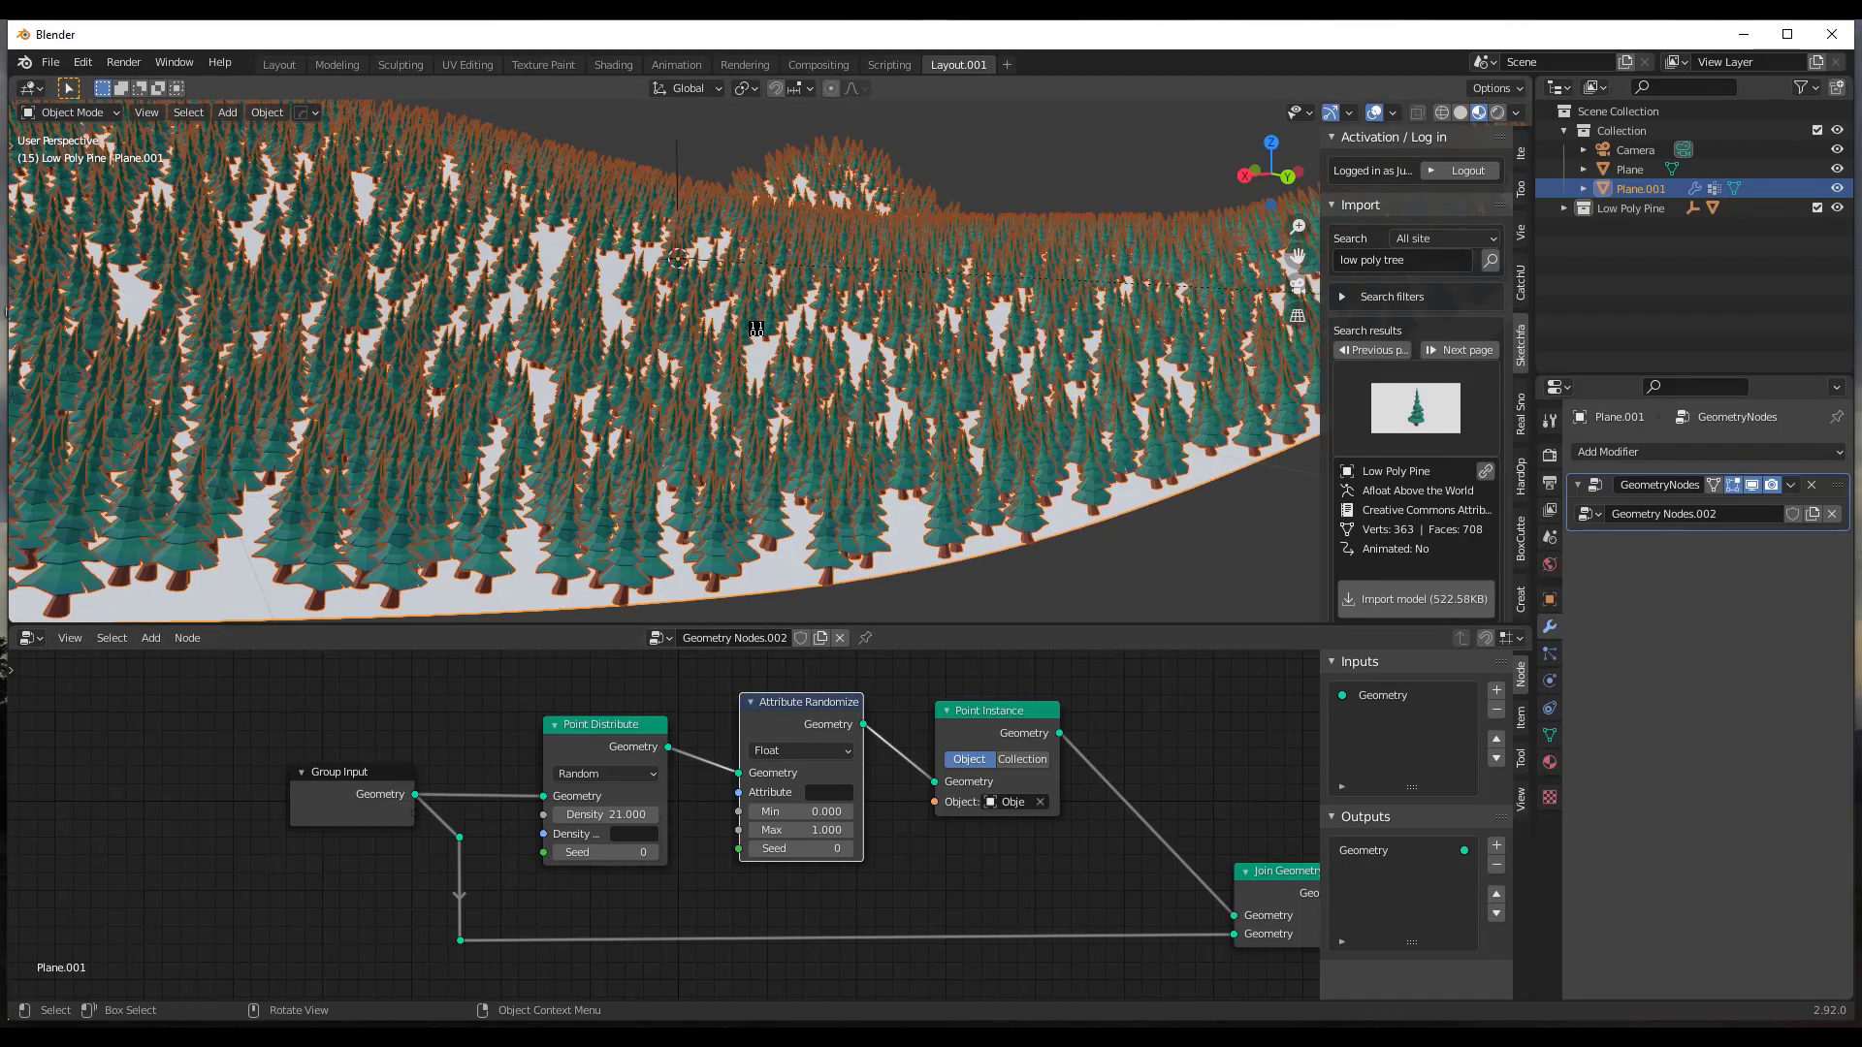
scroll(656, 241, "down", 5)
scroll(644, 234, "up", 5)
scroll(652, 250, "down", 5)
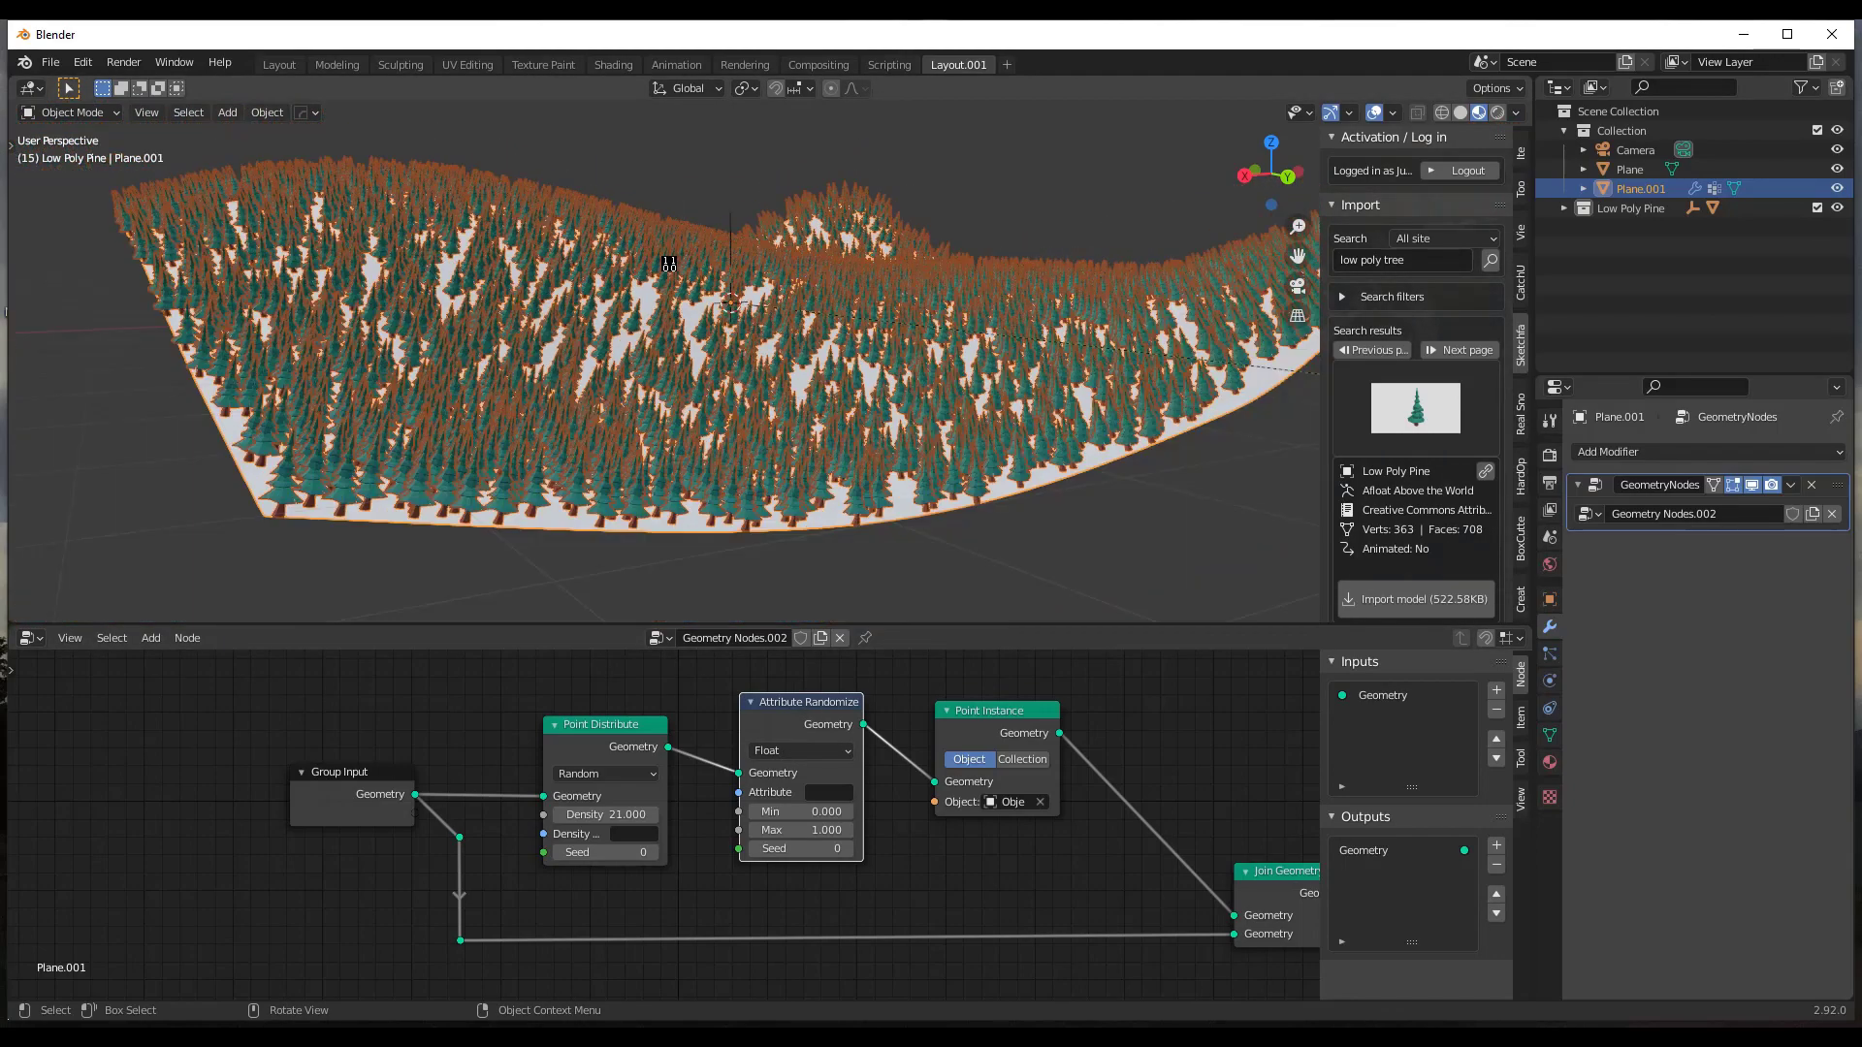
left_click(829, 791)
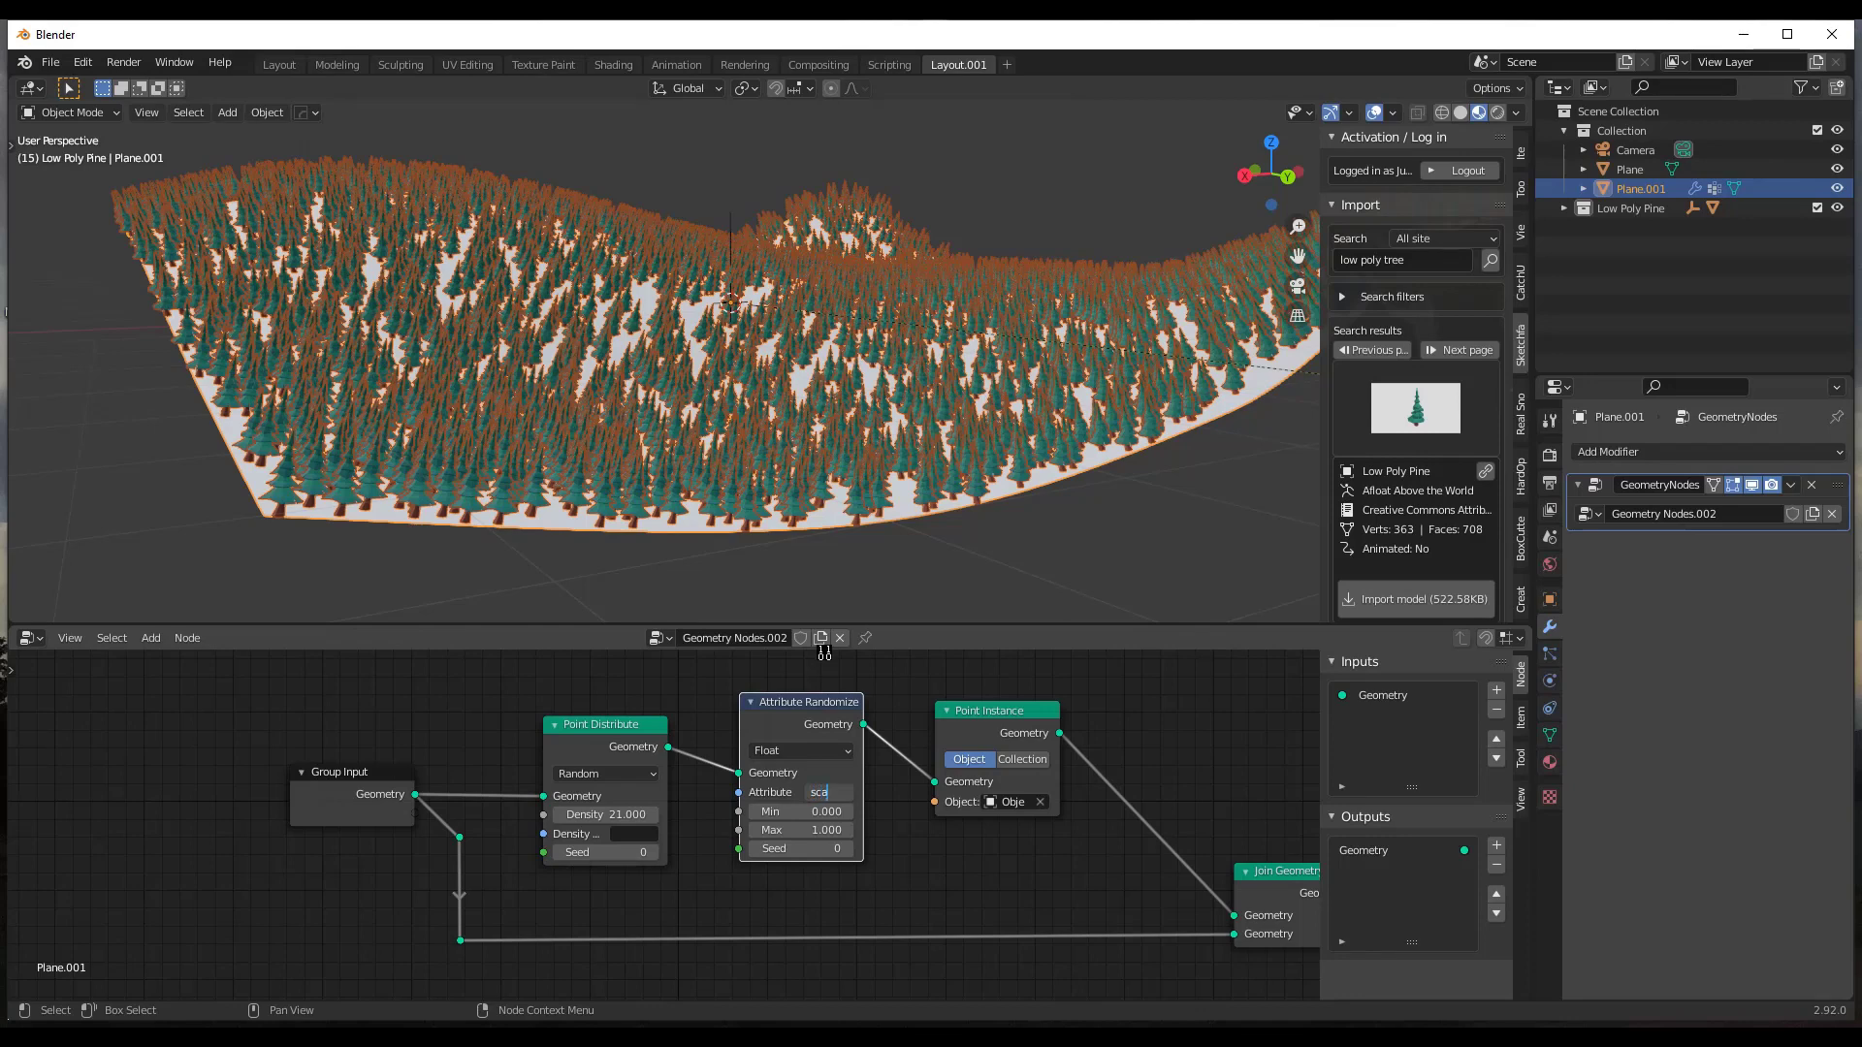
key("Return")
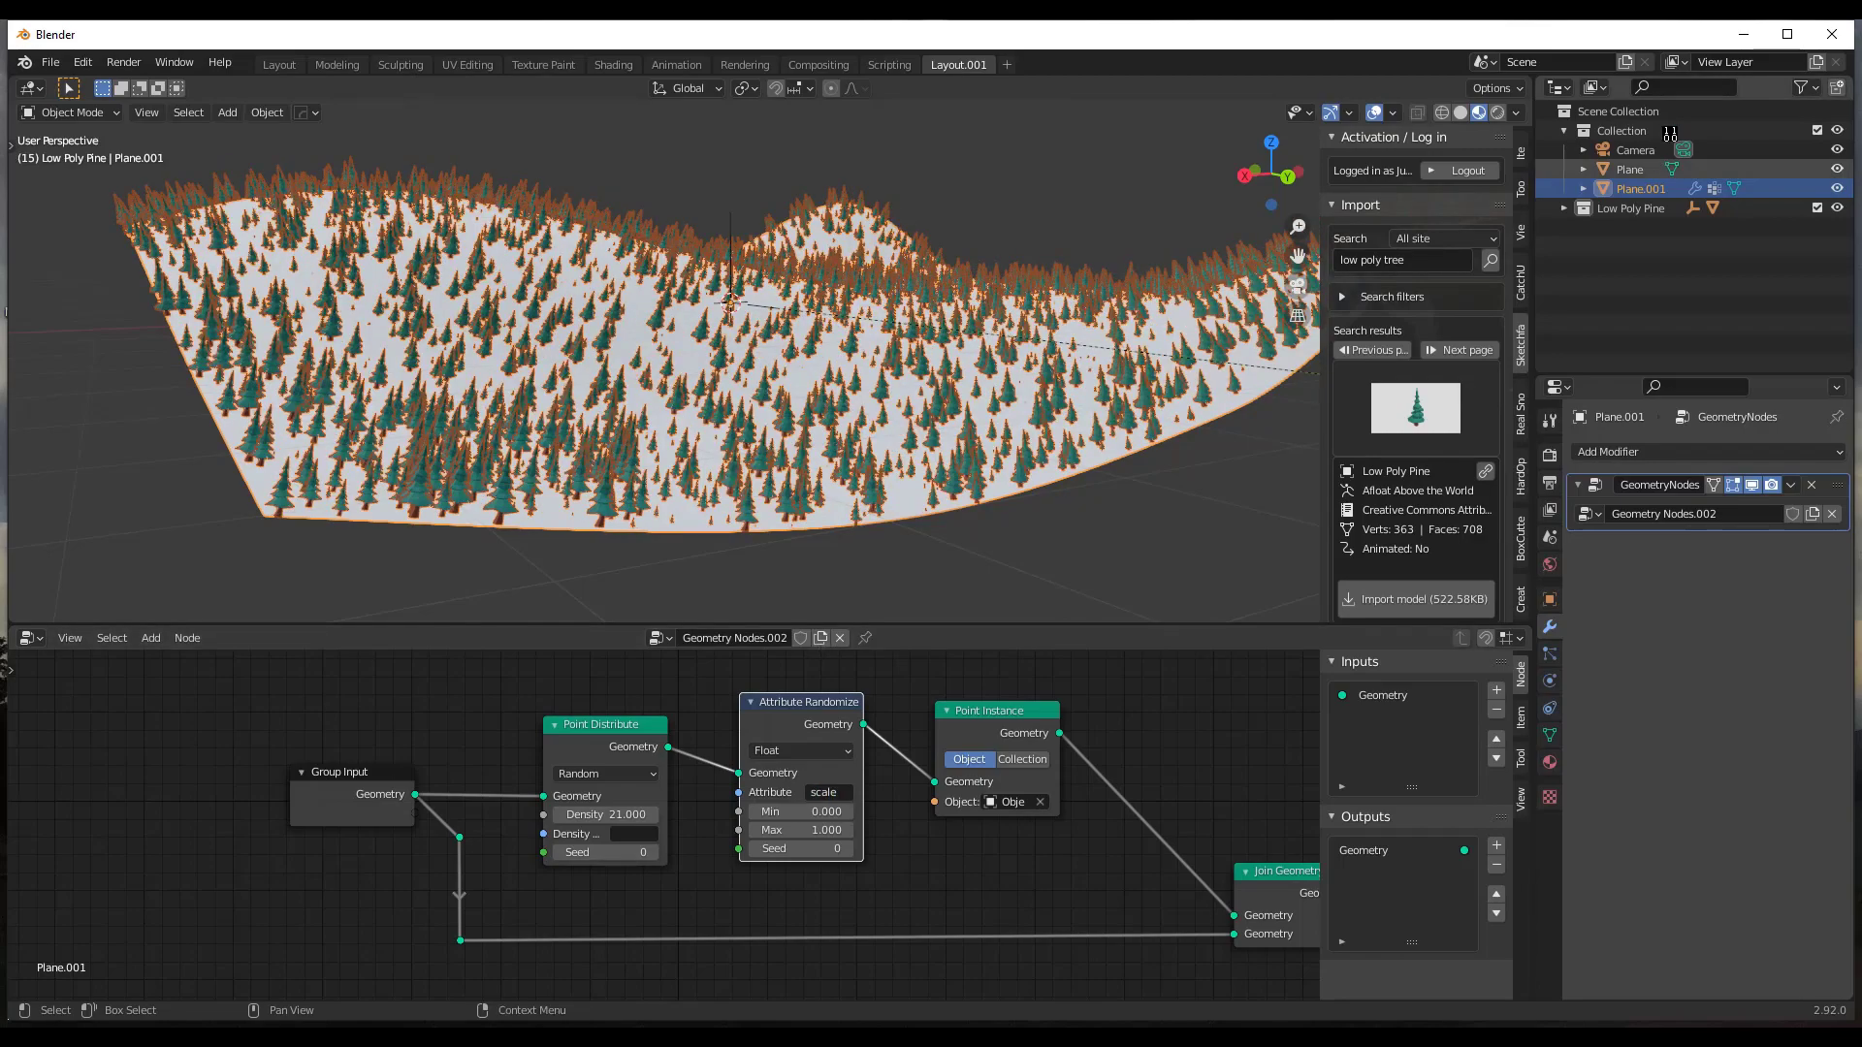
Set the scale randomization's Min to 0.8 and Max to 1.2 and inspect the forest on the hills.
scroll(765, 339, "up", 3)
middle_click_drag(710, 332, 621, 349)
mouse_move(819, 832)
left_mouse_down()
mouse_move(853, 833)
mouse_move(819, 831)
left_mouse_up()
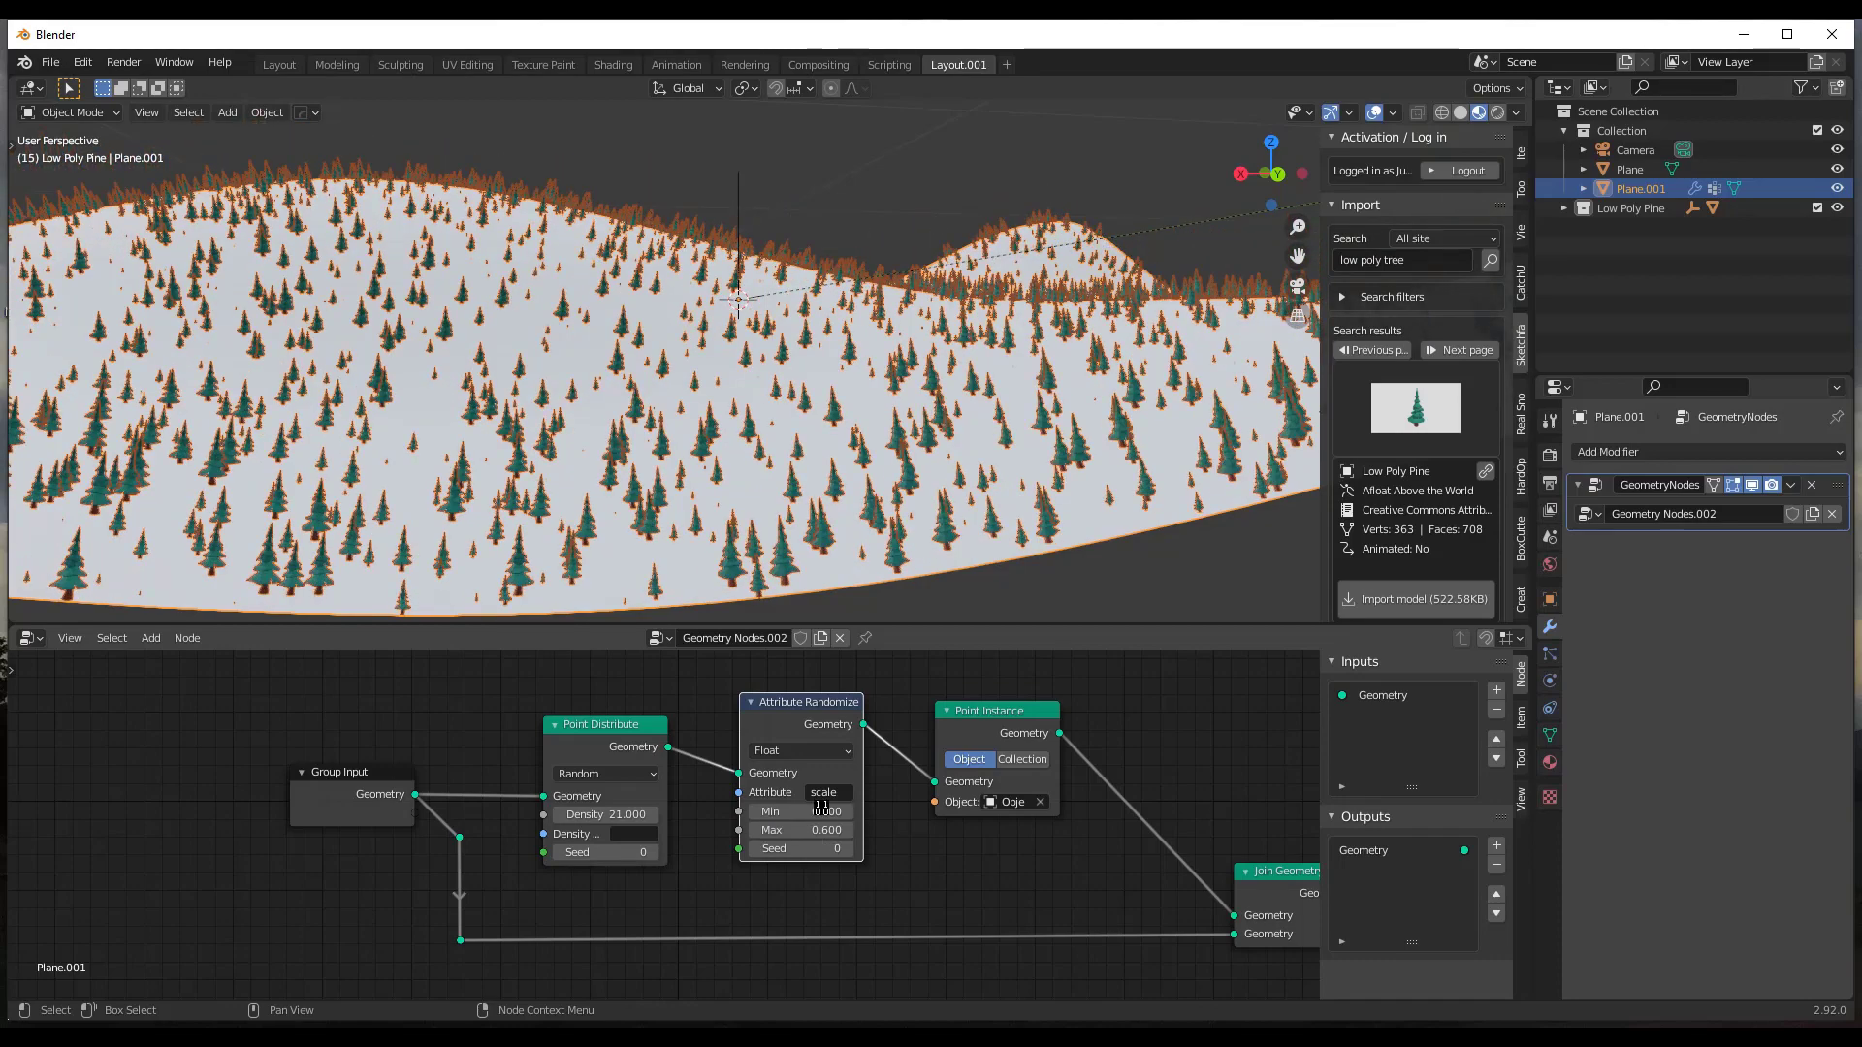
left_click(801, 812)
type("0.08")
key("Return")
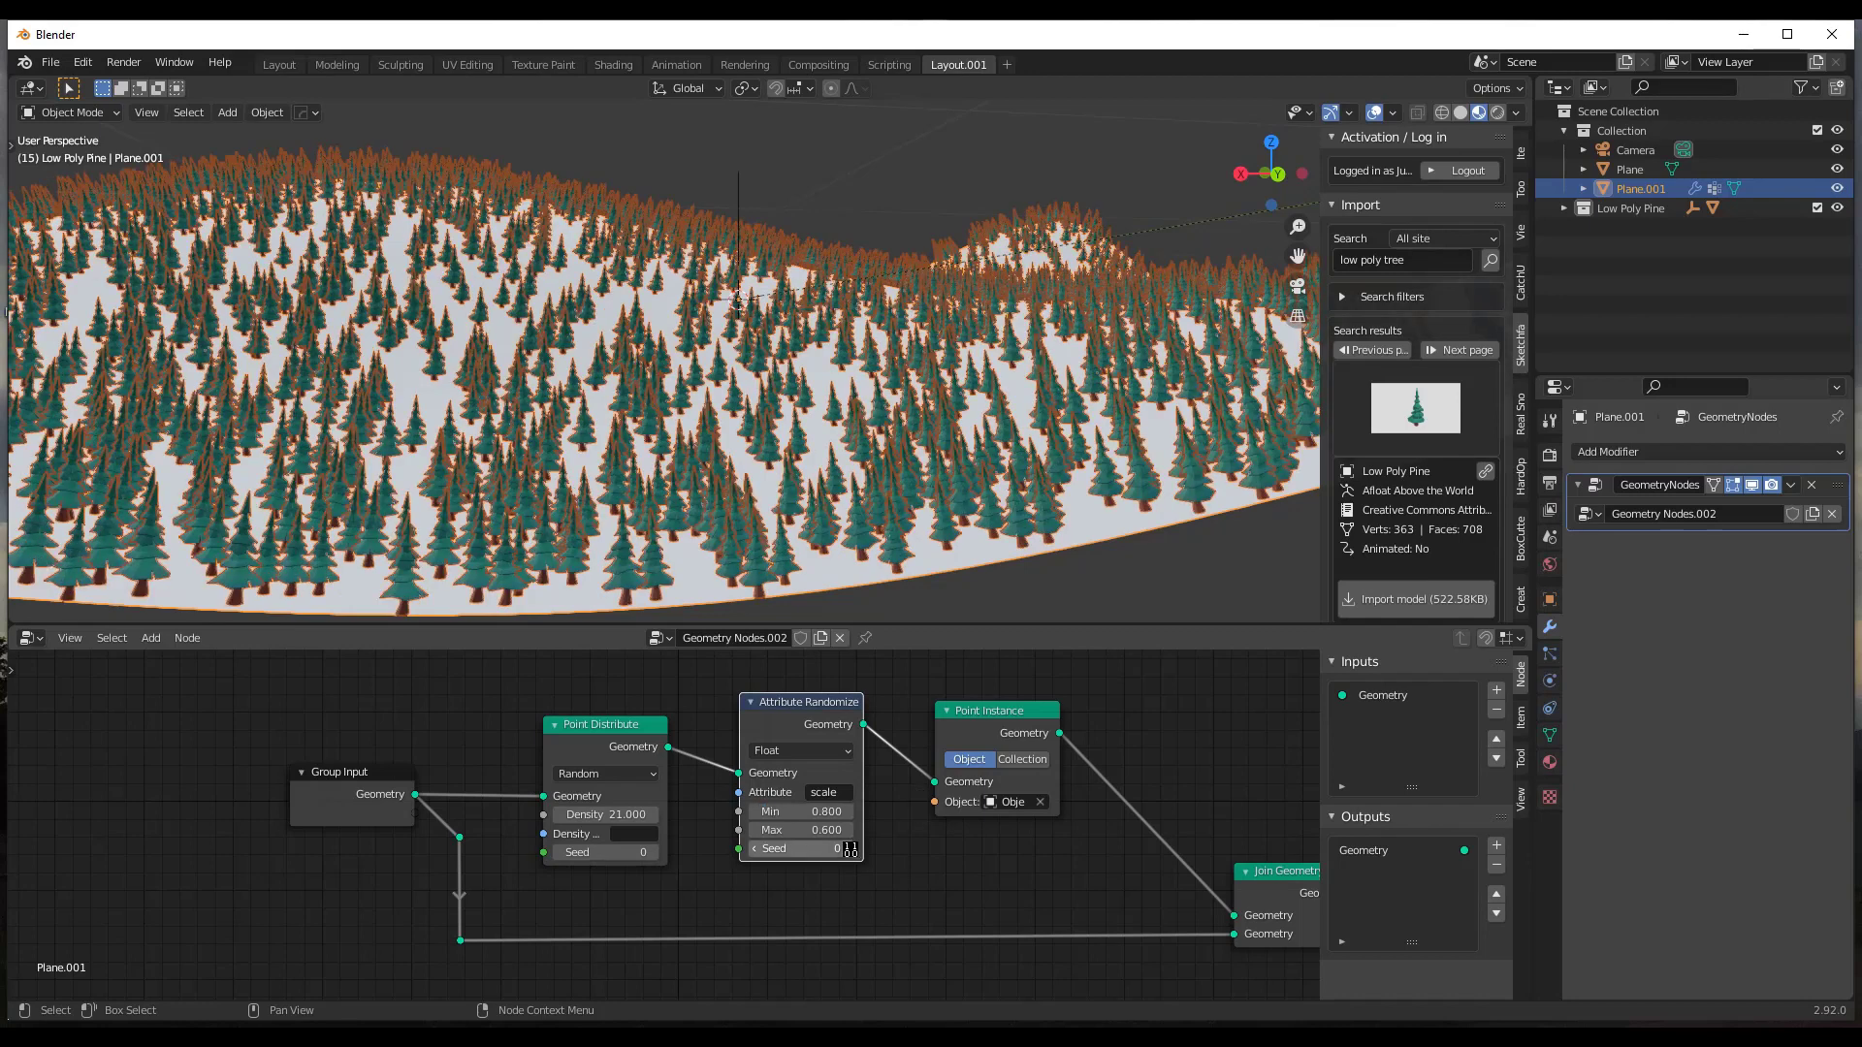
left_click(819, 830)
type("0.6")
key("Return")
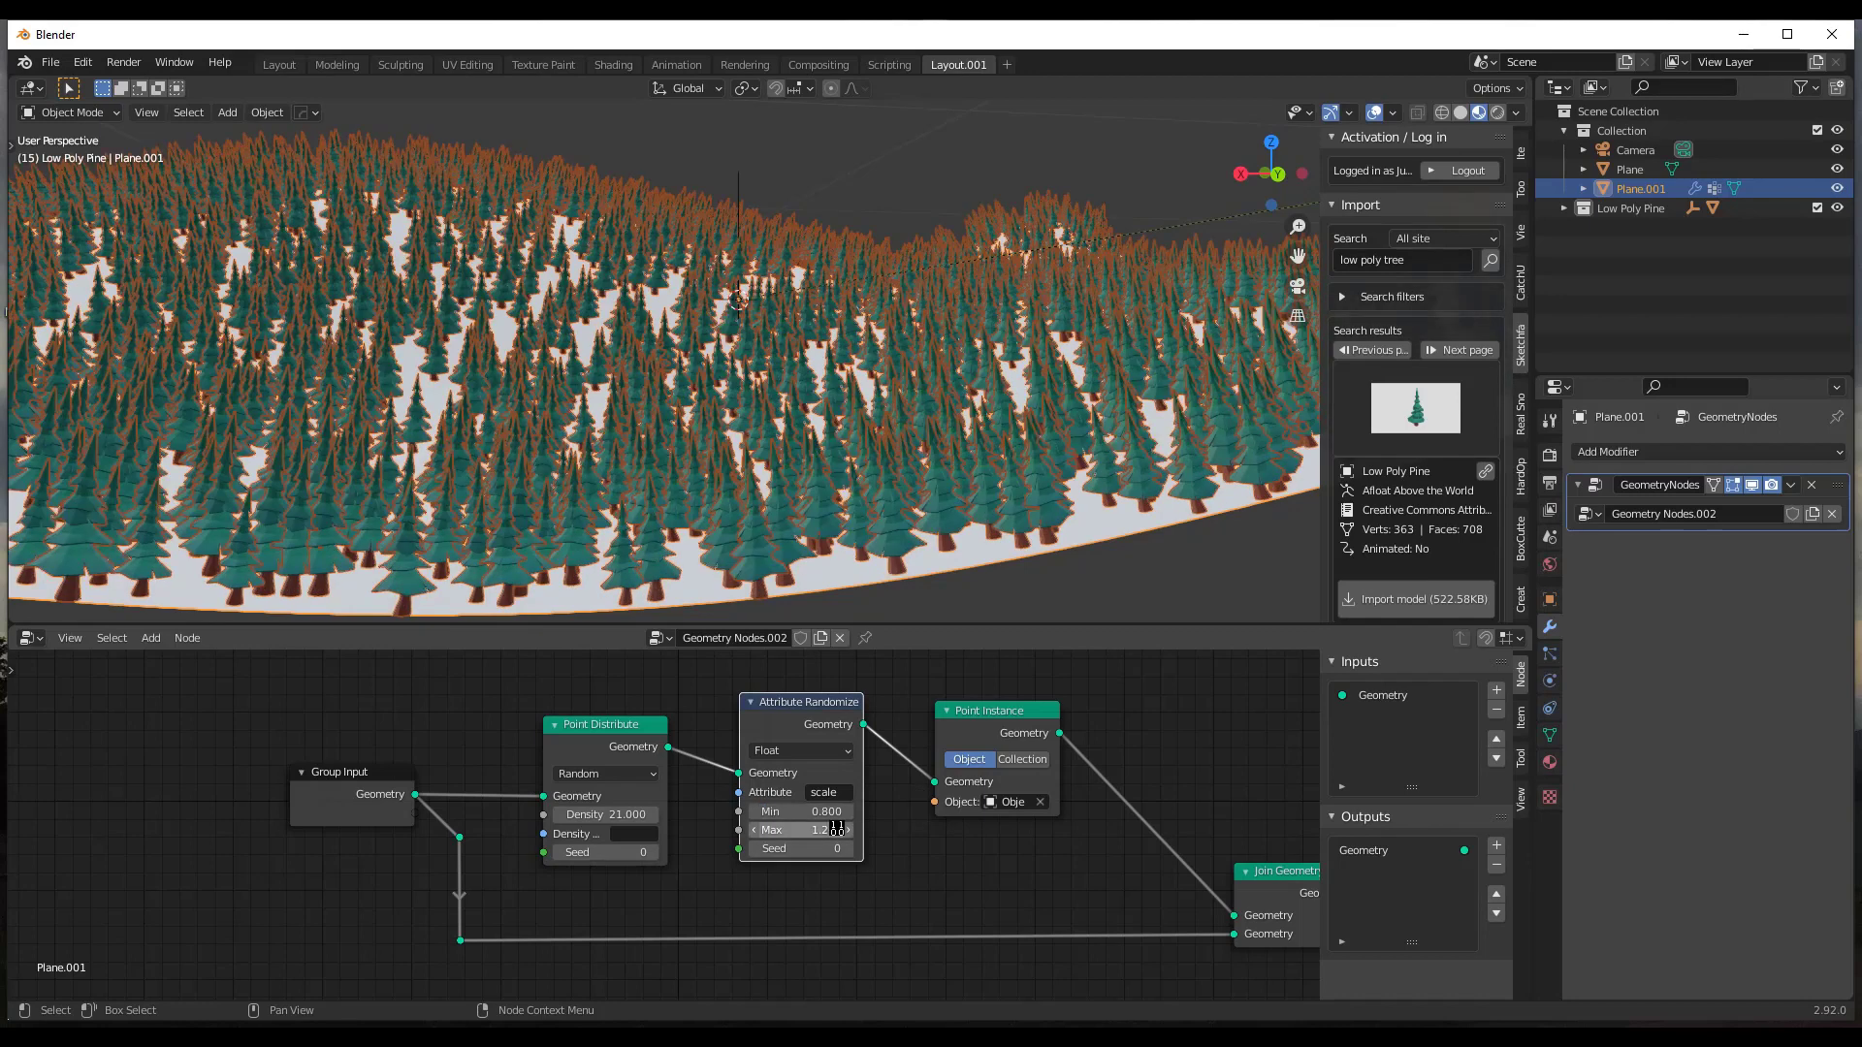
scroll(729, 785, "up", 1)
middle_click_drag(594, 325, 698, 501)
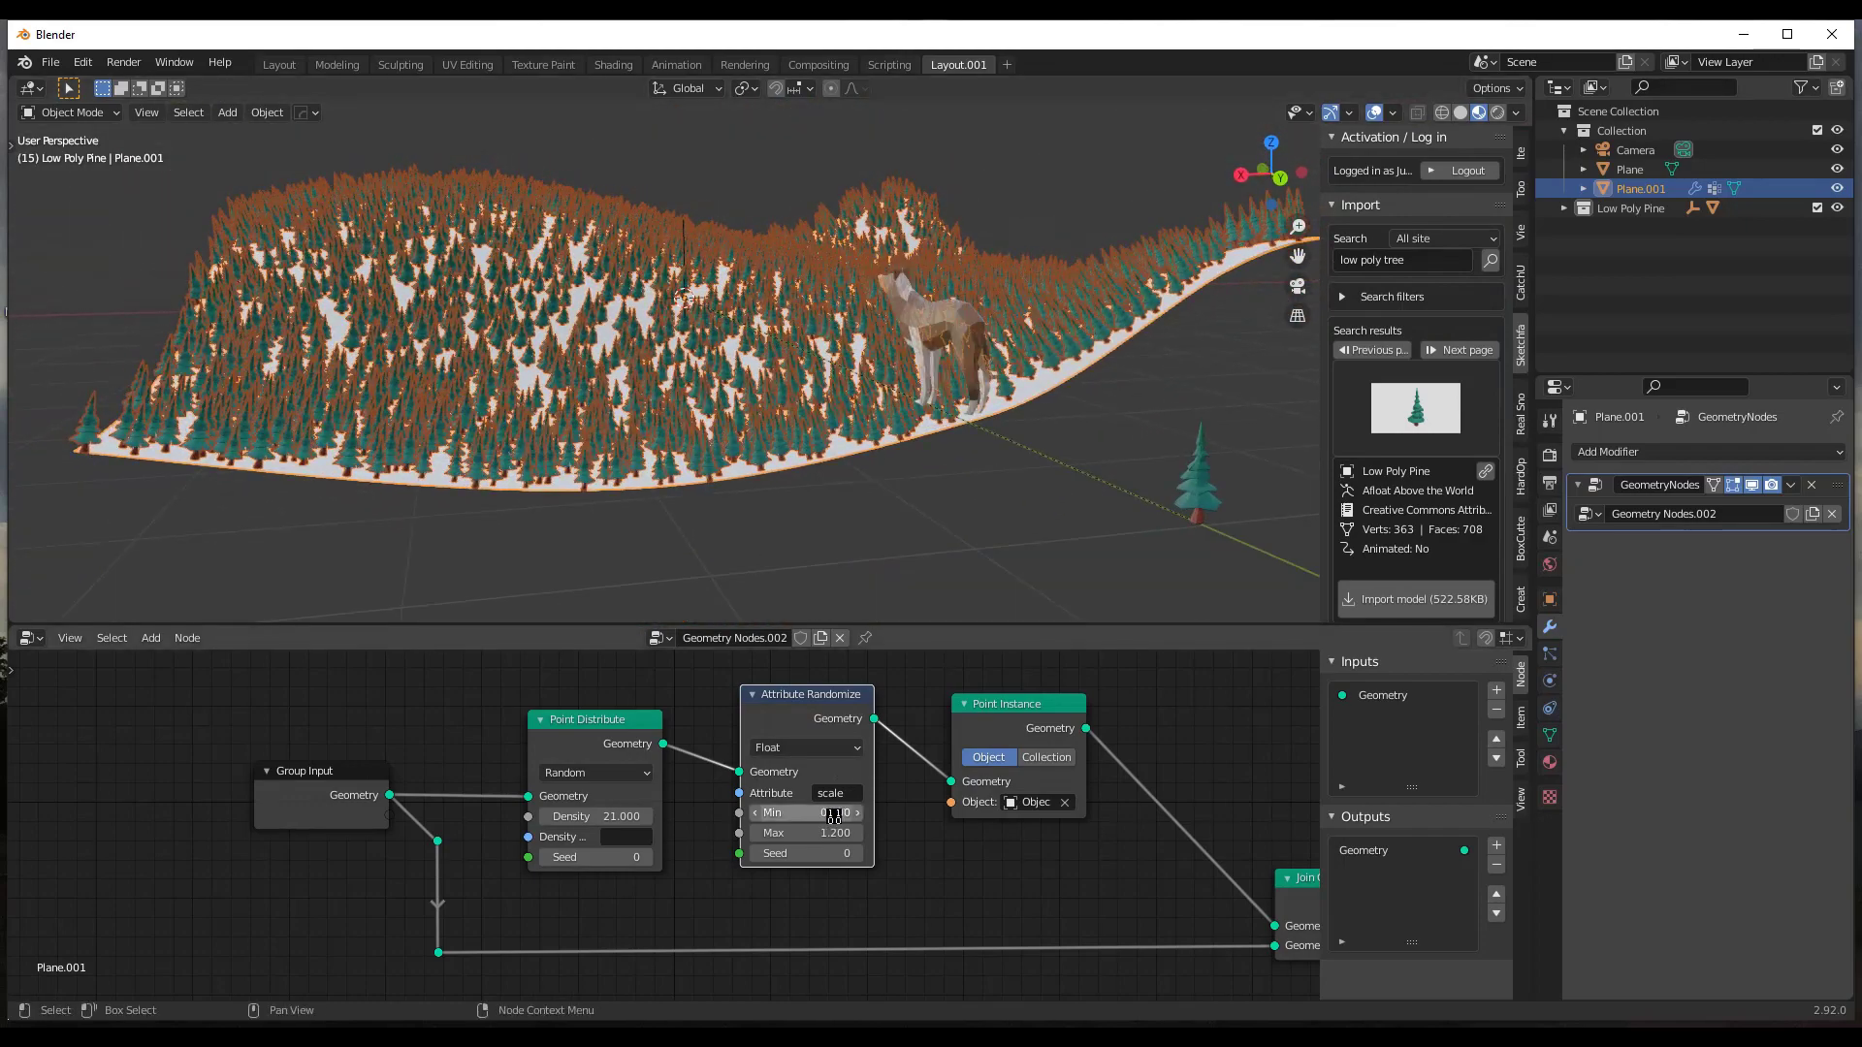
Change the Attribute Randomize node's attribute to rotation and inspect the tilted pines up close.
left_click(849, 794)
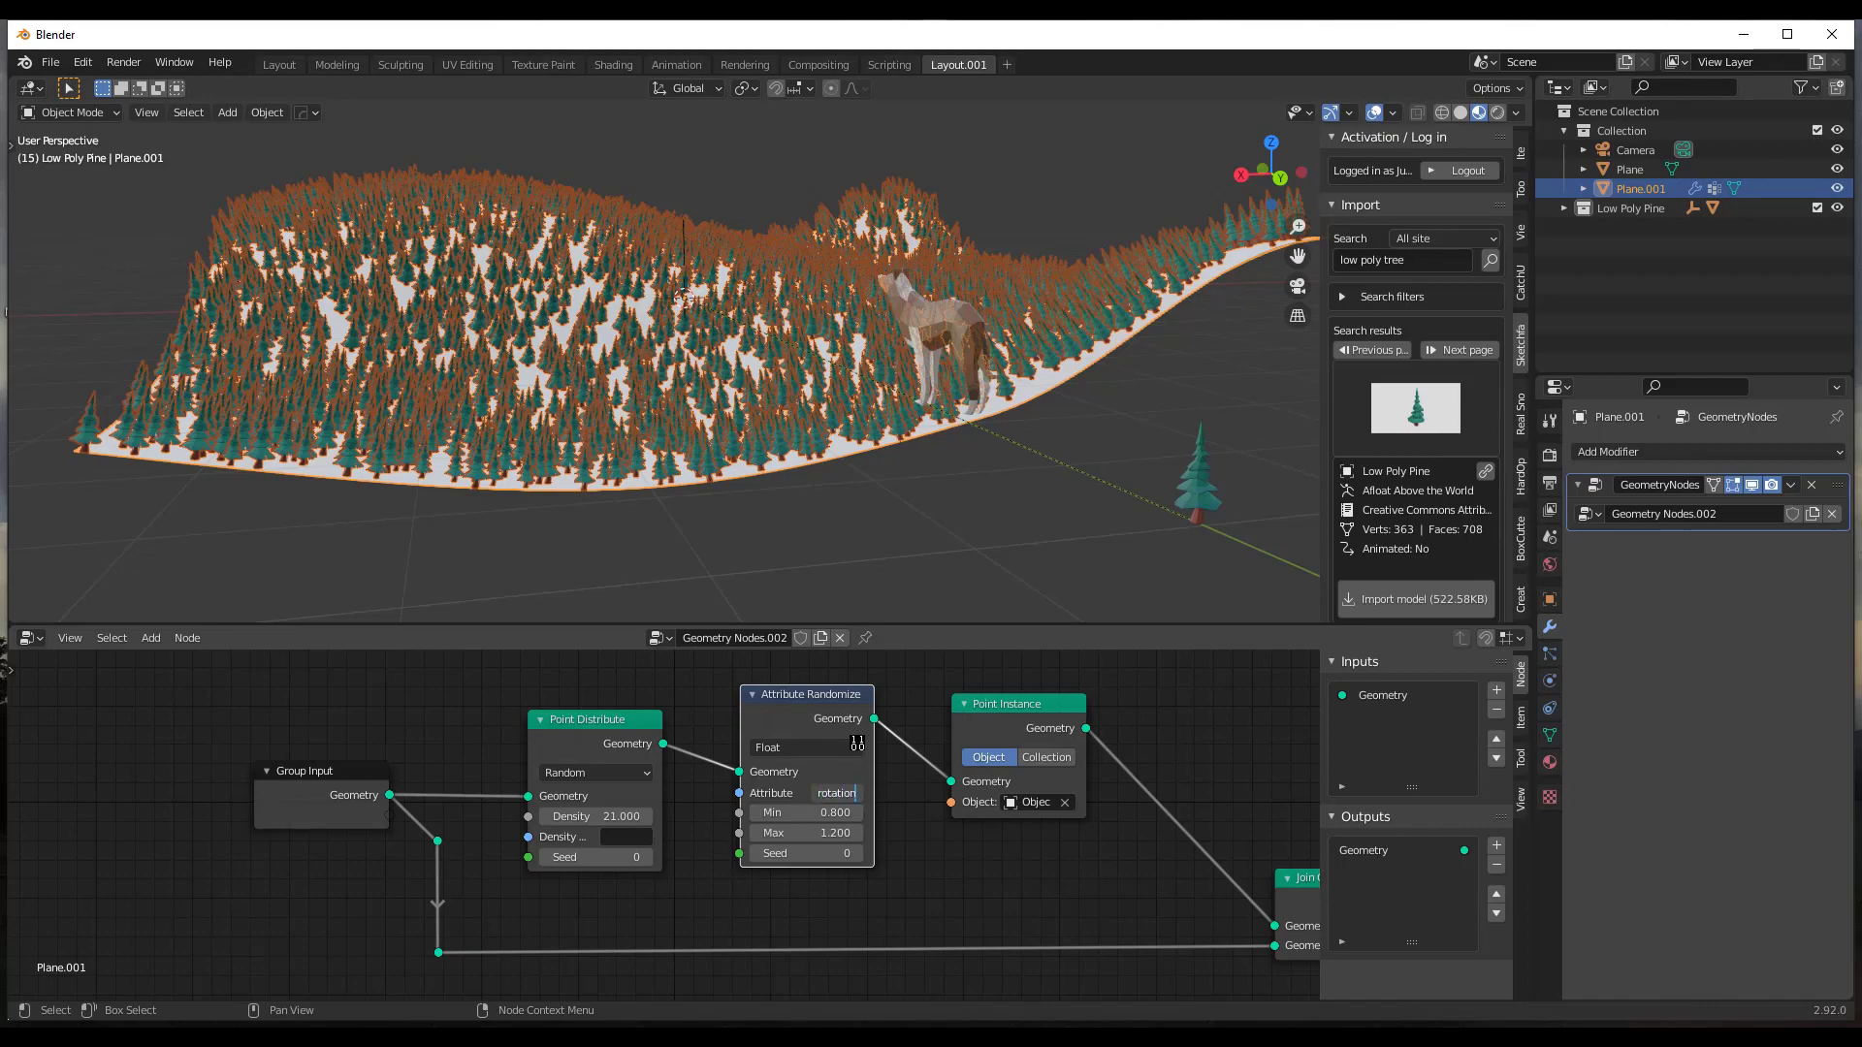
key("Return")
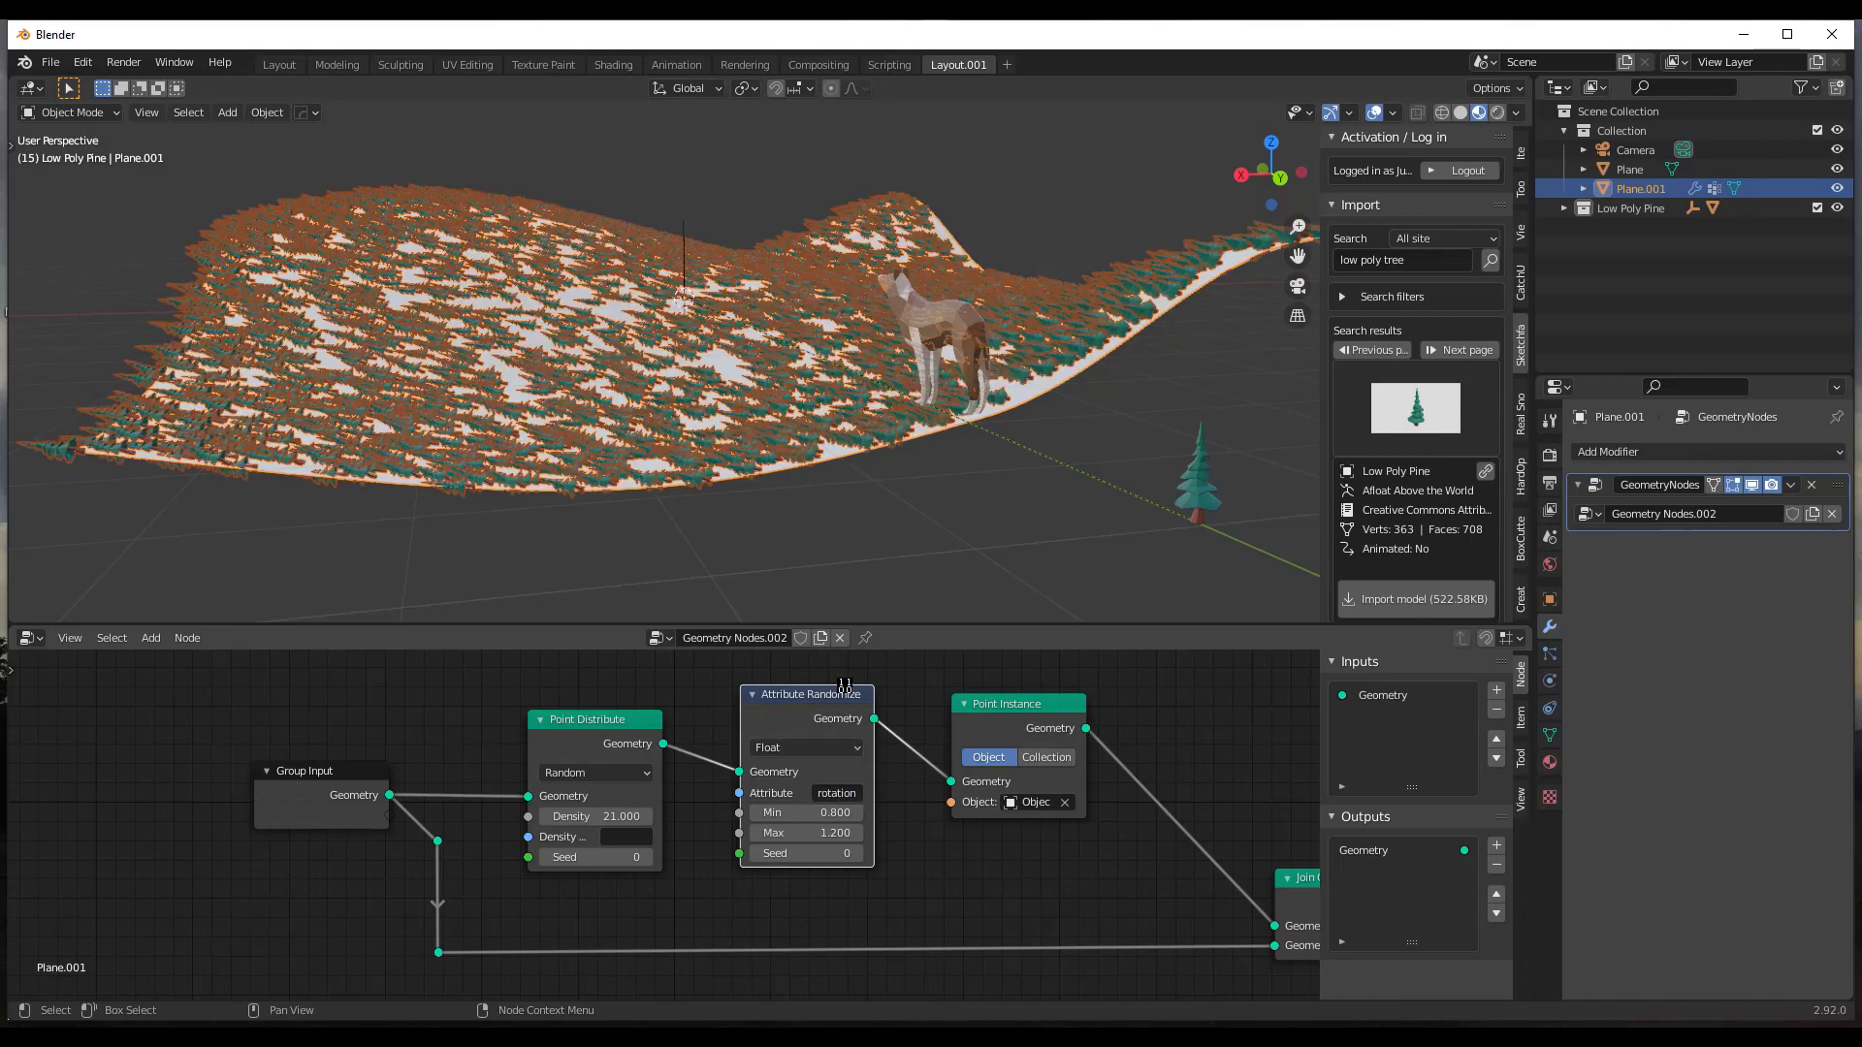
mouse_move(637, 351)
middle_mouse_down()
mouse_move(746, 381)
mouse_move(666, 360)
middle_mouse_up()
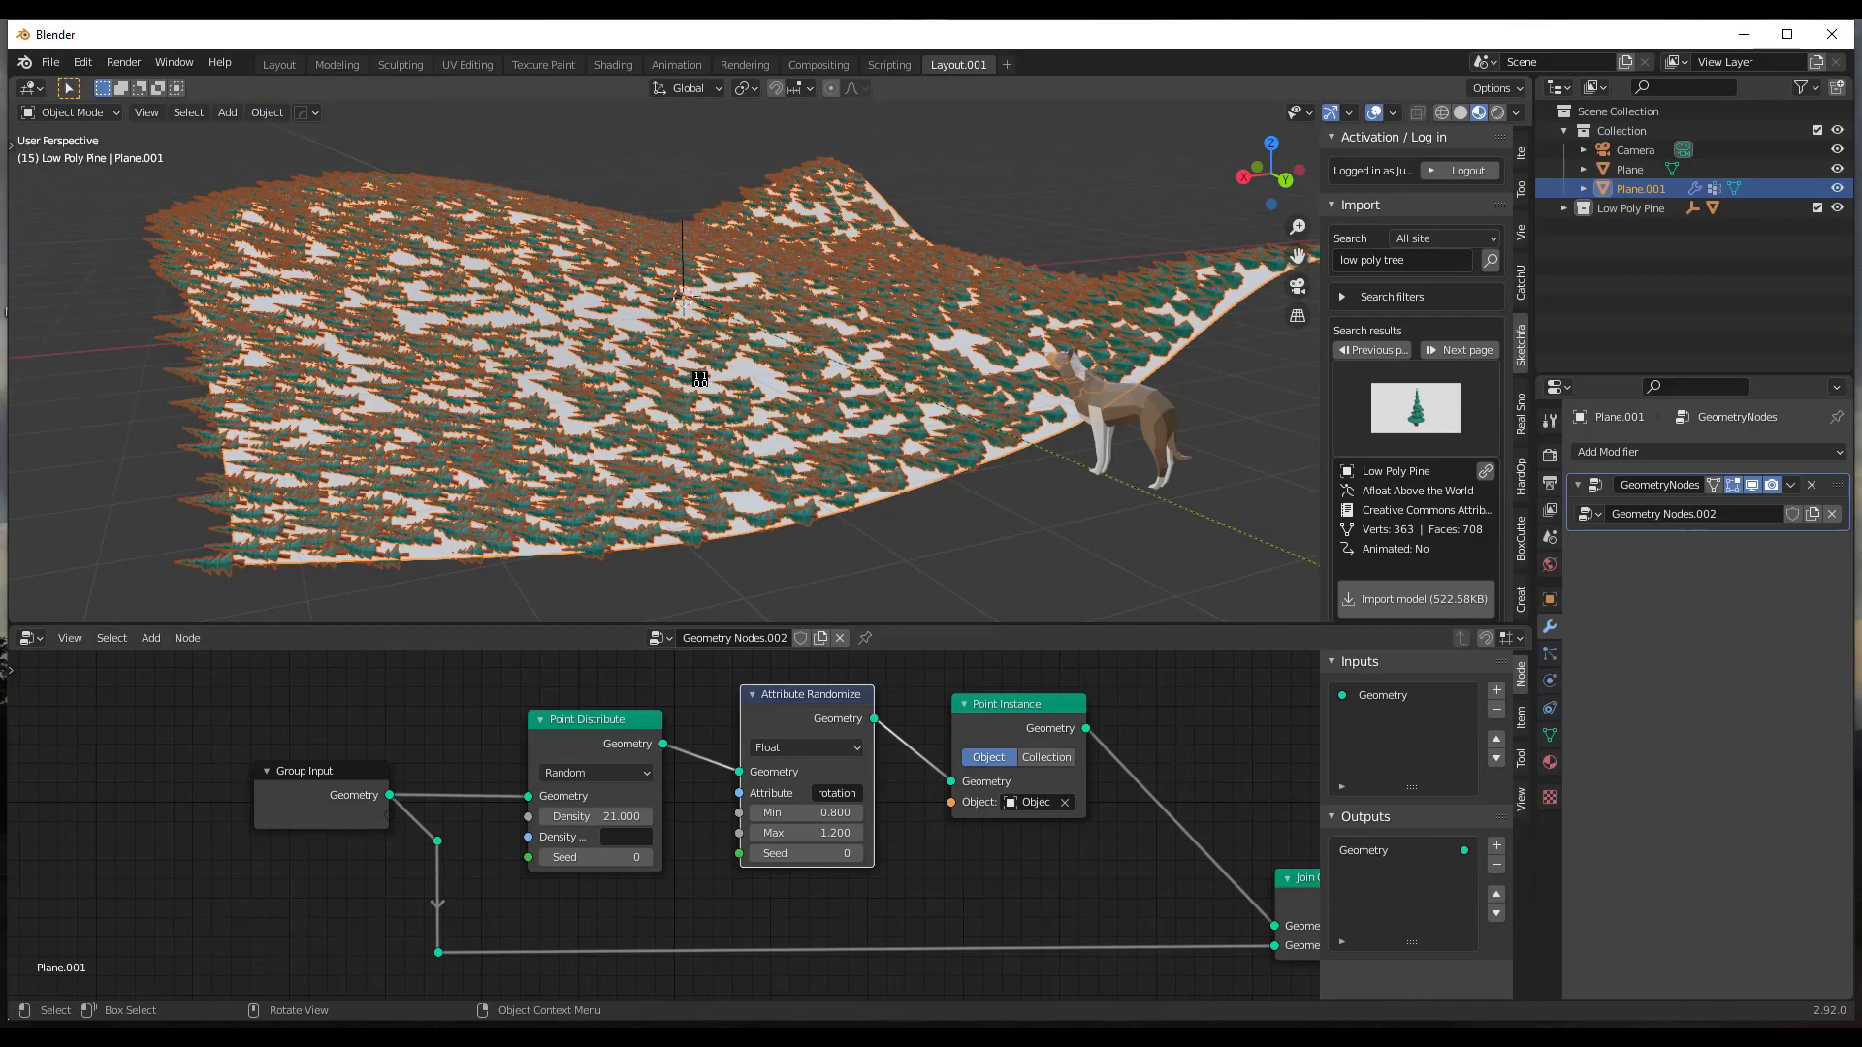
scroll(698, 371, "up", 3)
middle_click_drag(699, 371, 700, 344)
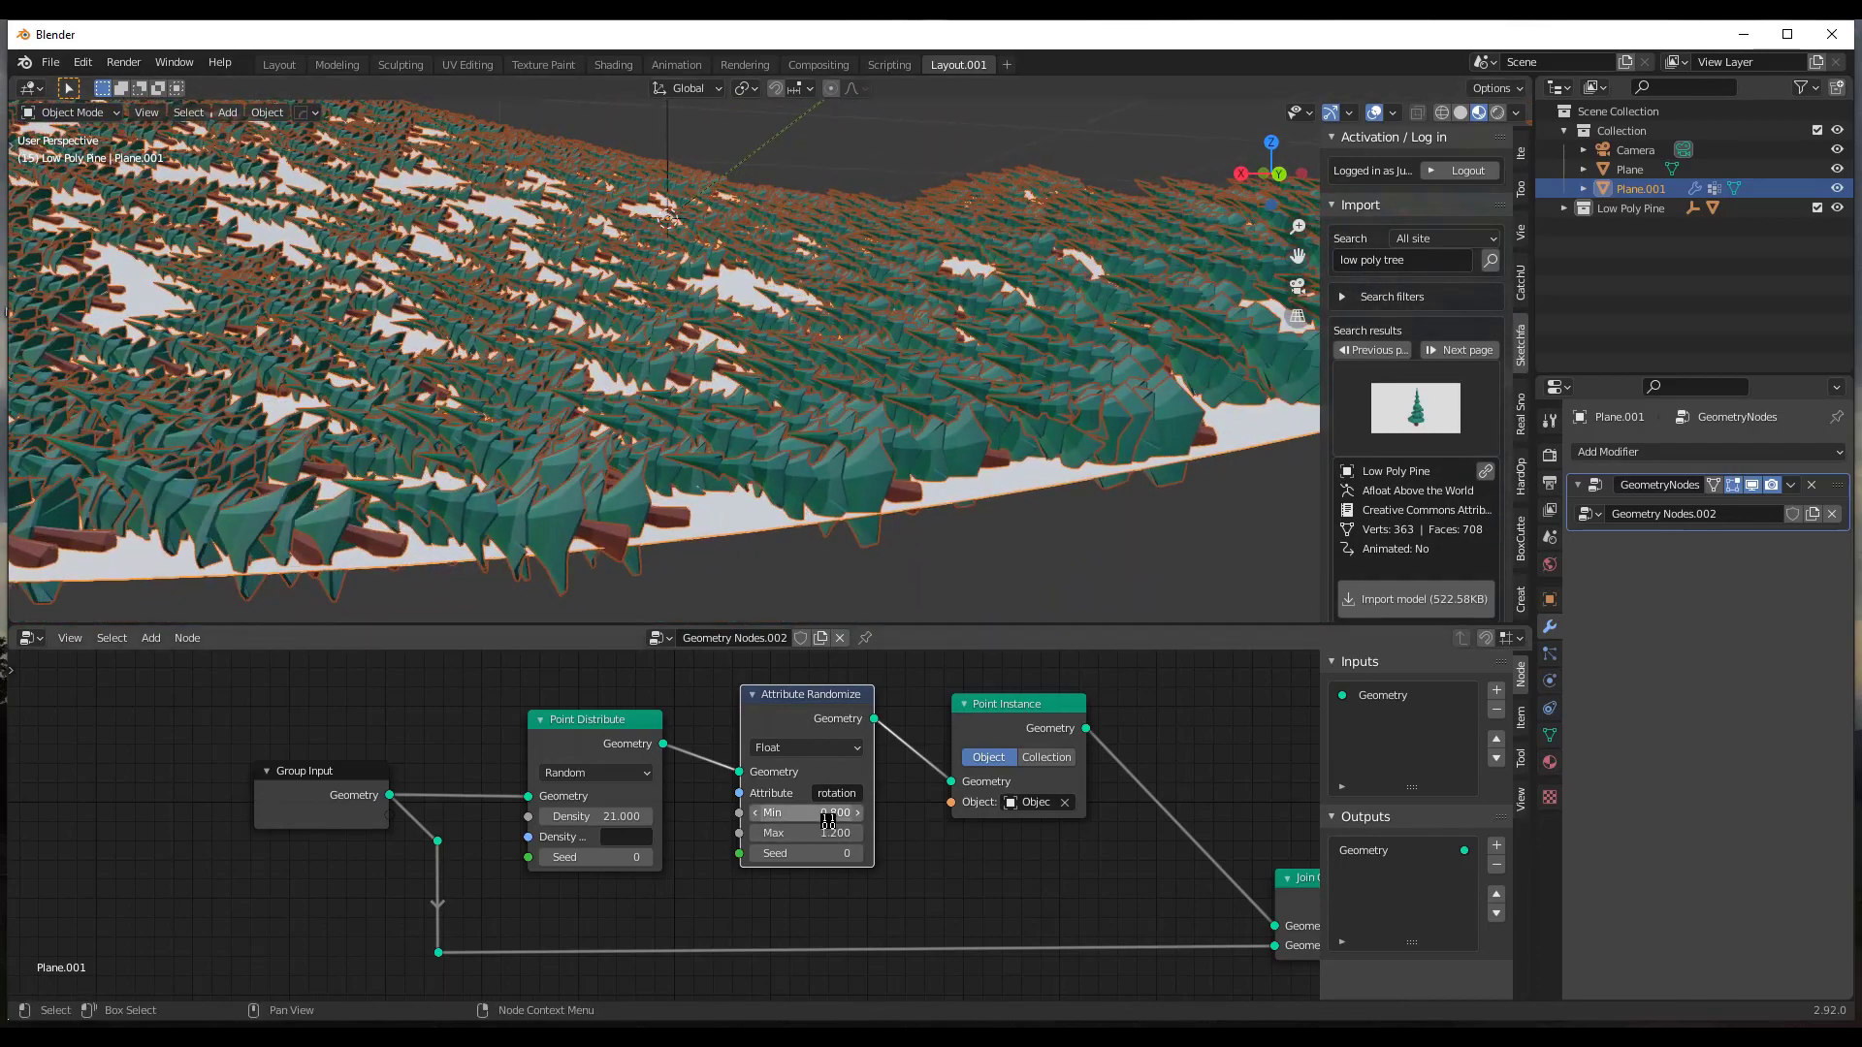
Lower the rotation randomization's float Min value to -1.5.
scroll(821, 812, "up", 7, "ctrl")
scroll(820, 812, "down", 6, "ctrl")
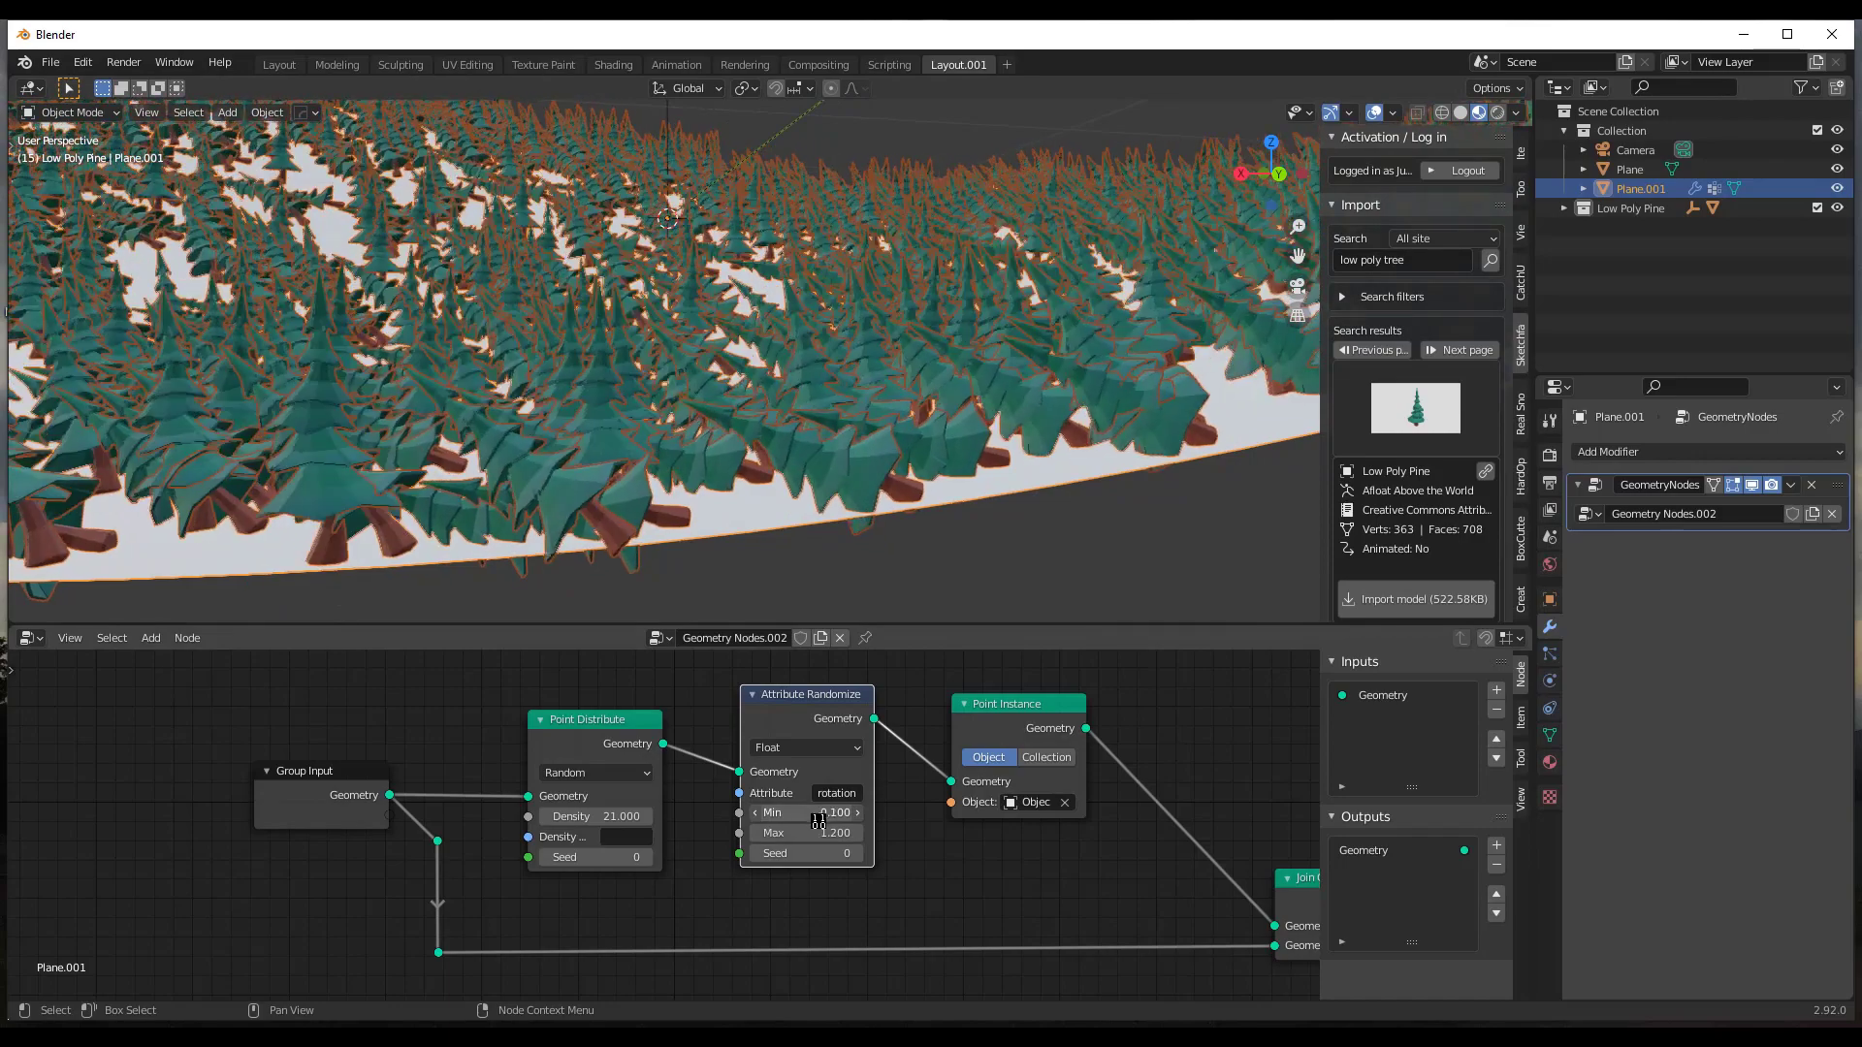
scroll(824, 814, "down", 20, "ctrl")
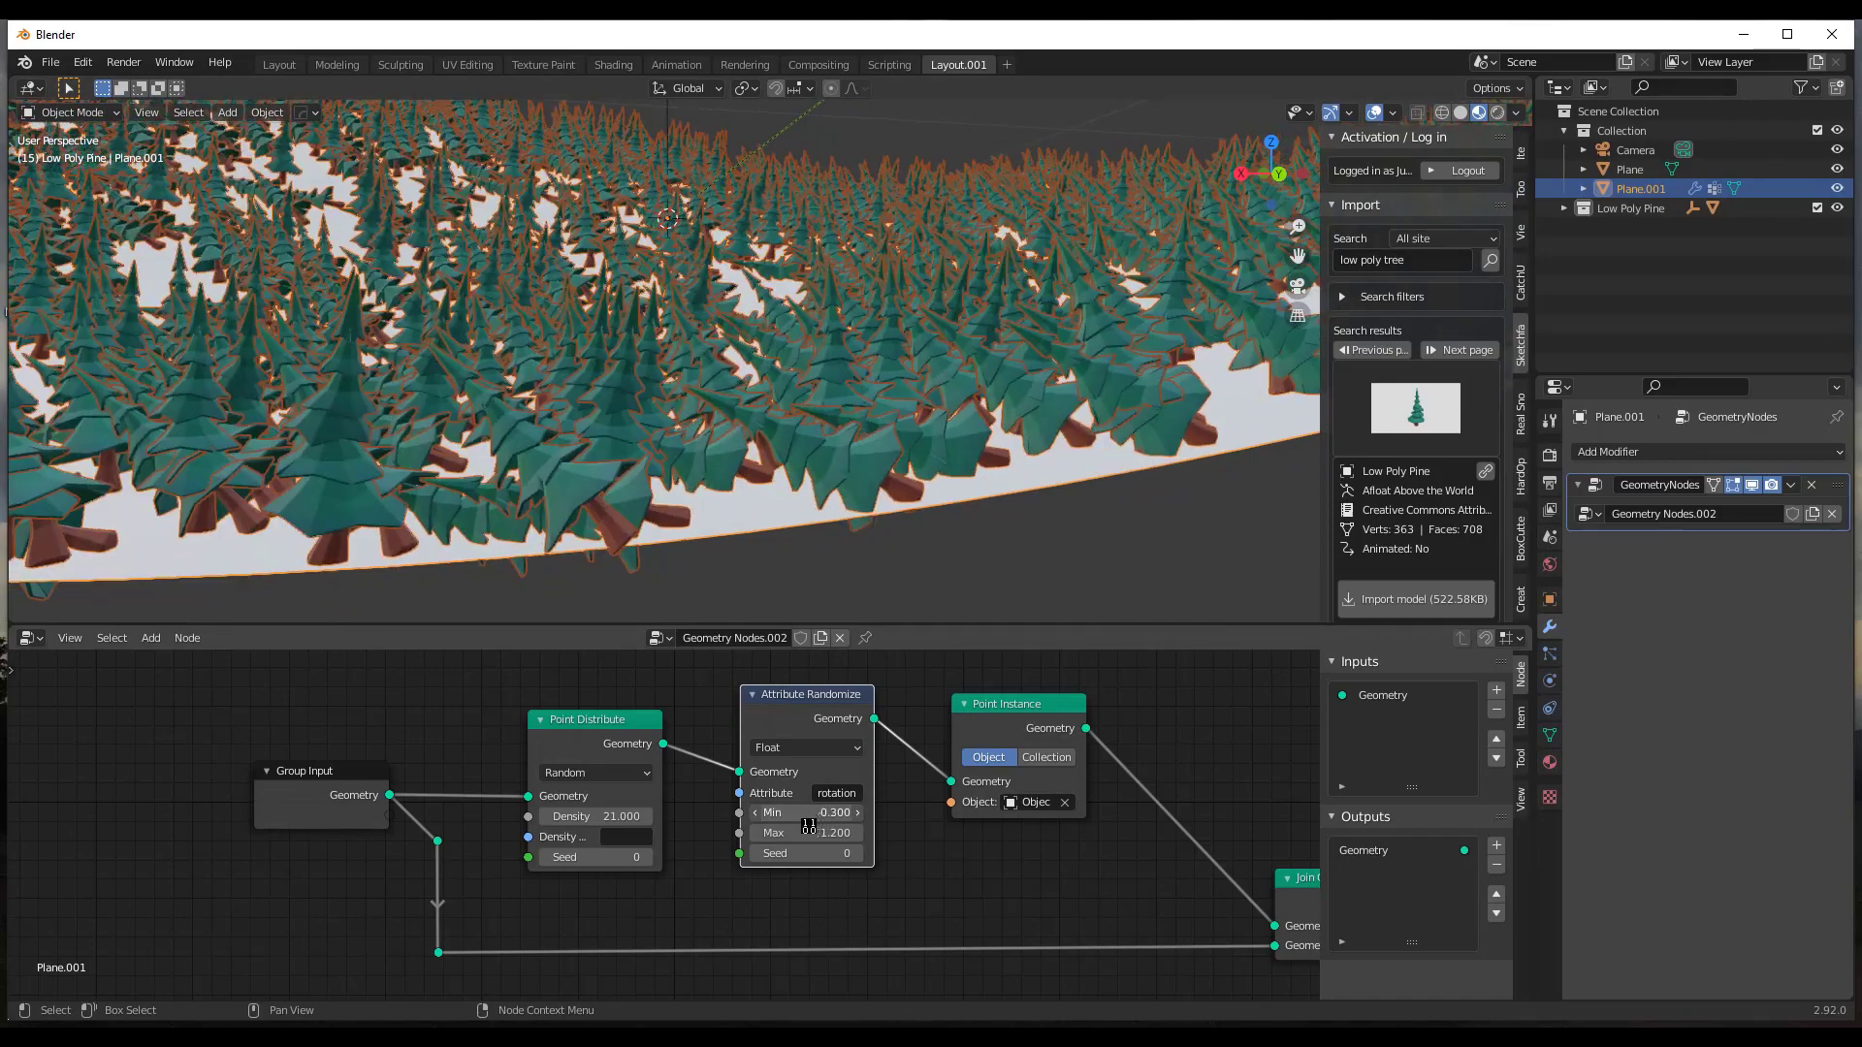
scroll(803, 826, "down", 1, "ctrl")
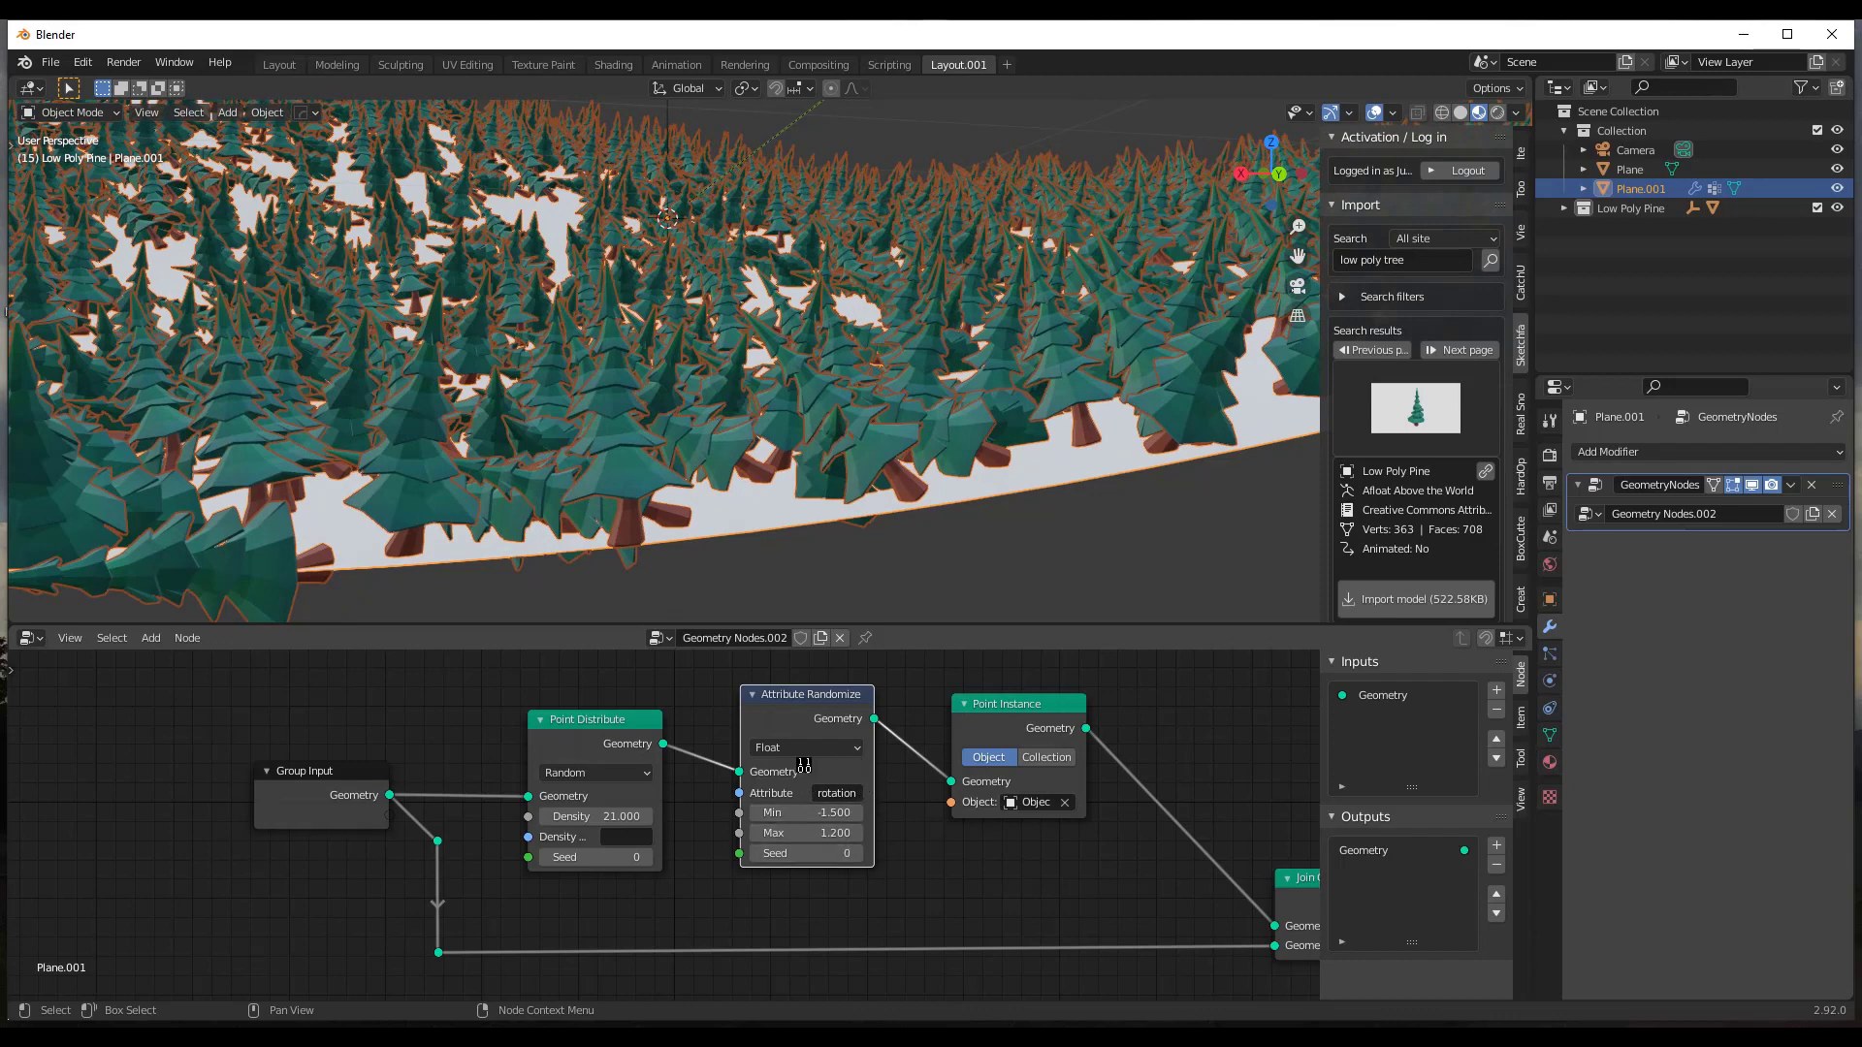
Switch the rotation randomization's data type to Vector and move its node up, clear of the link to Join Geometry.
left_click(801, 747)
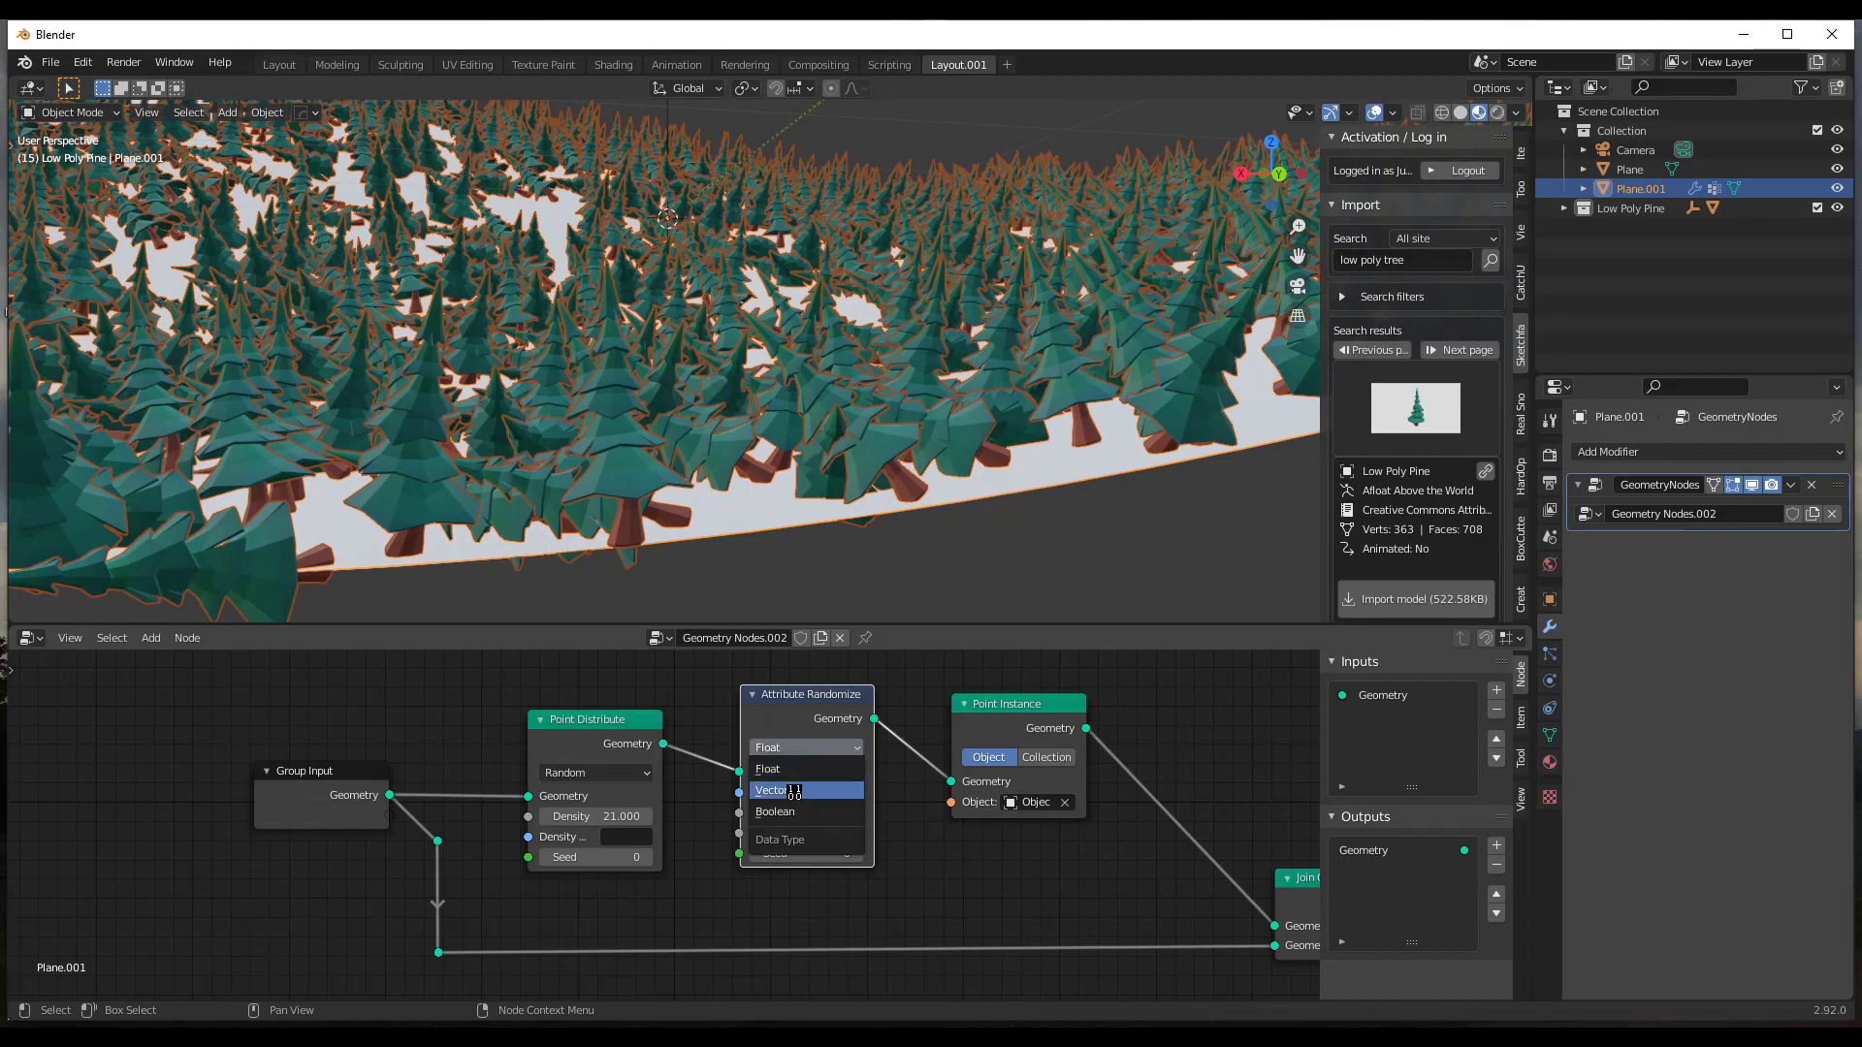
left_click(793, 790)
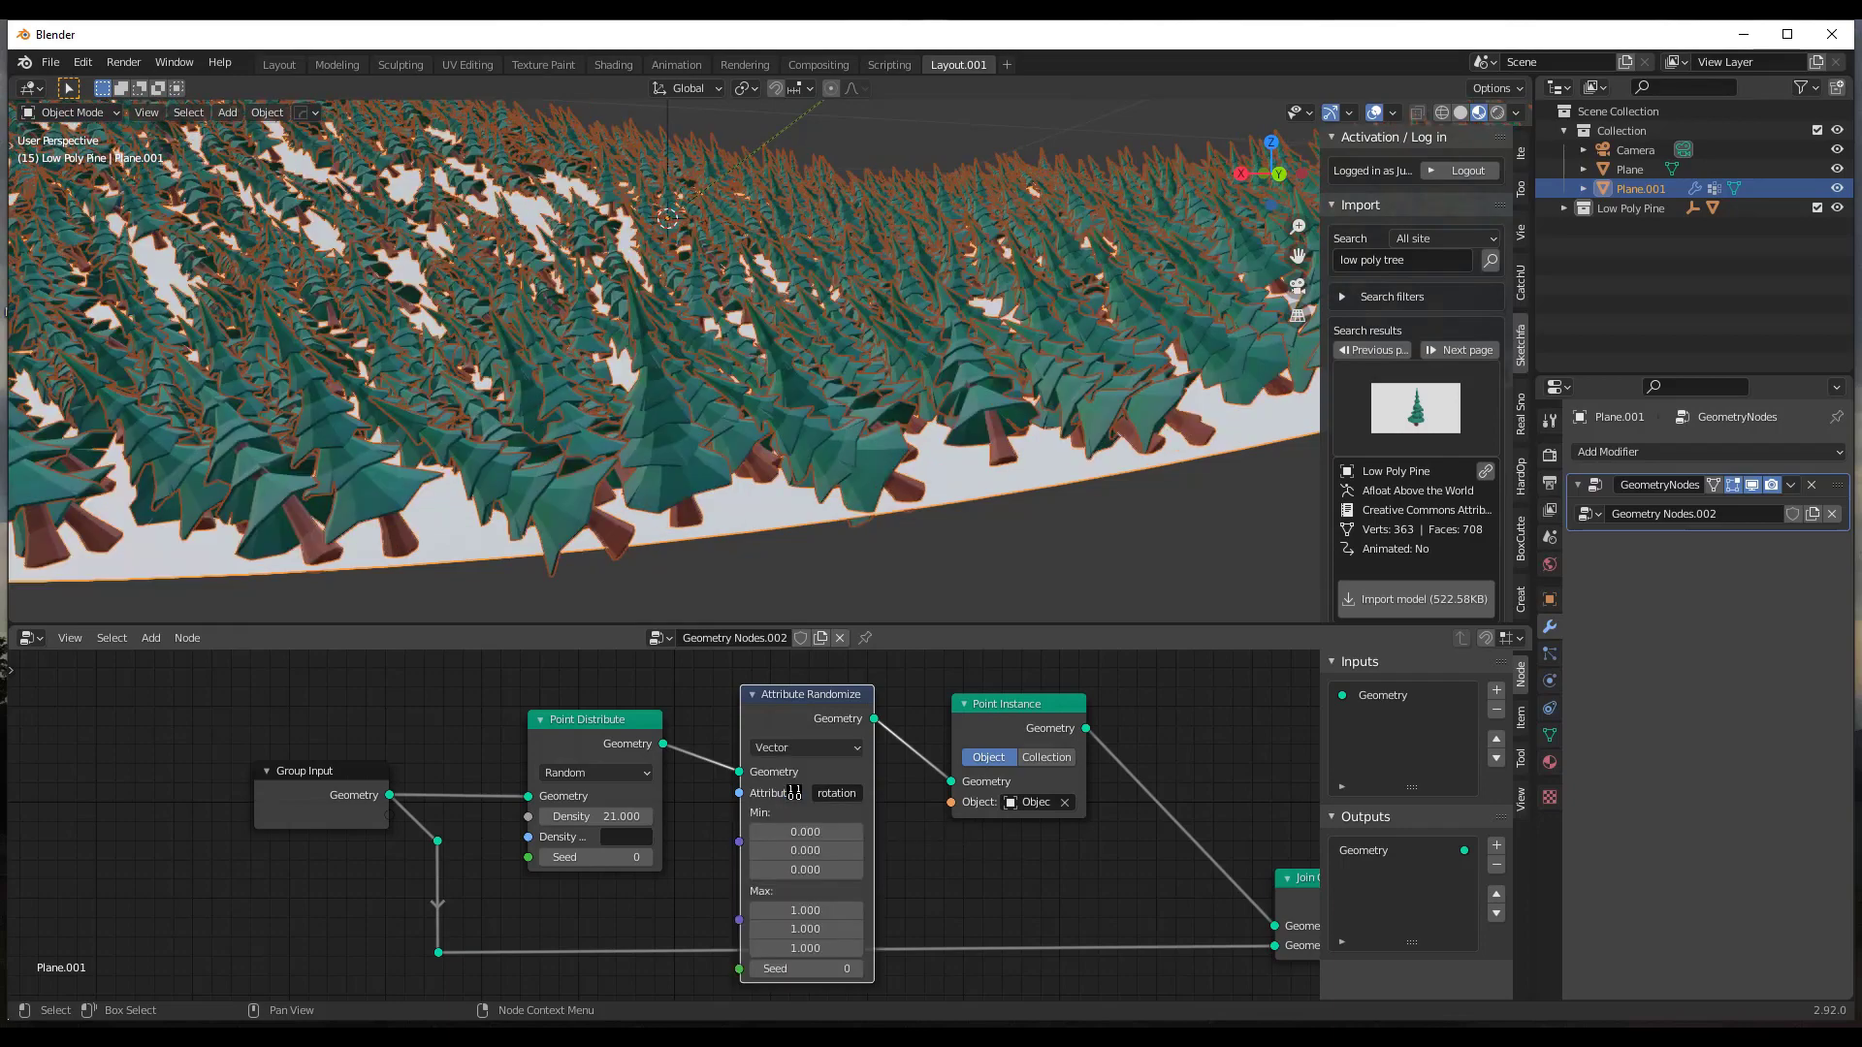
scroll(855, 320, "down", 5)
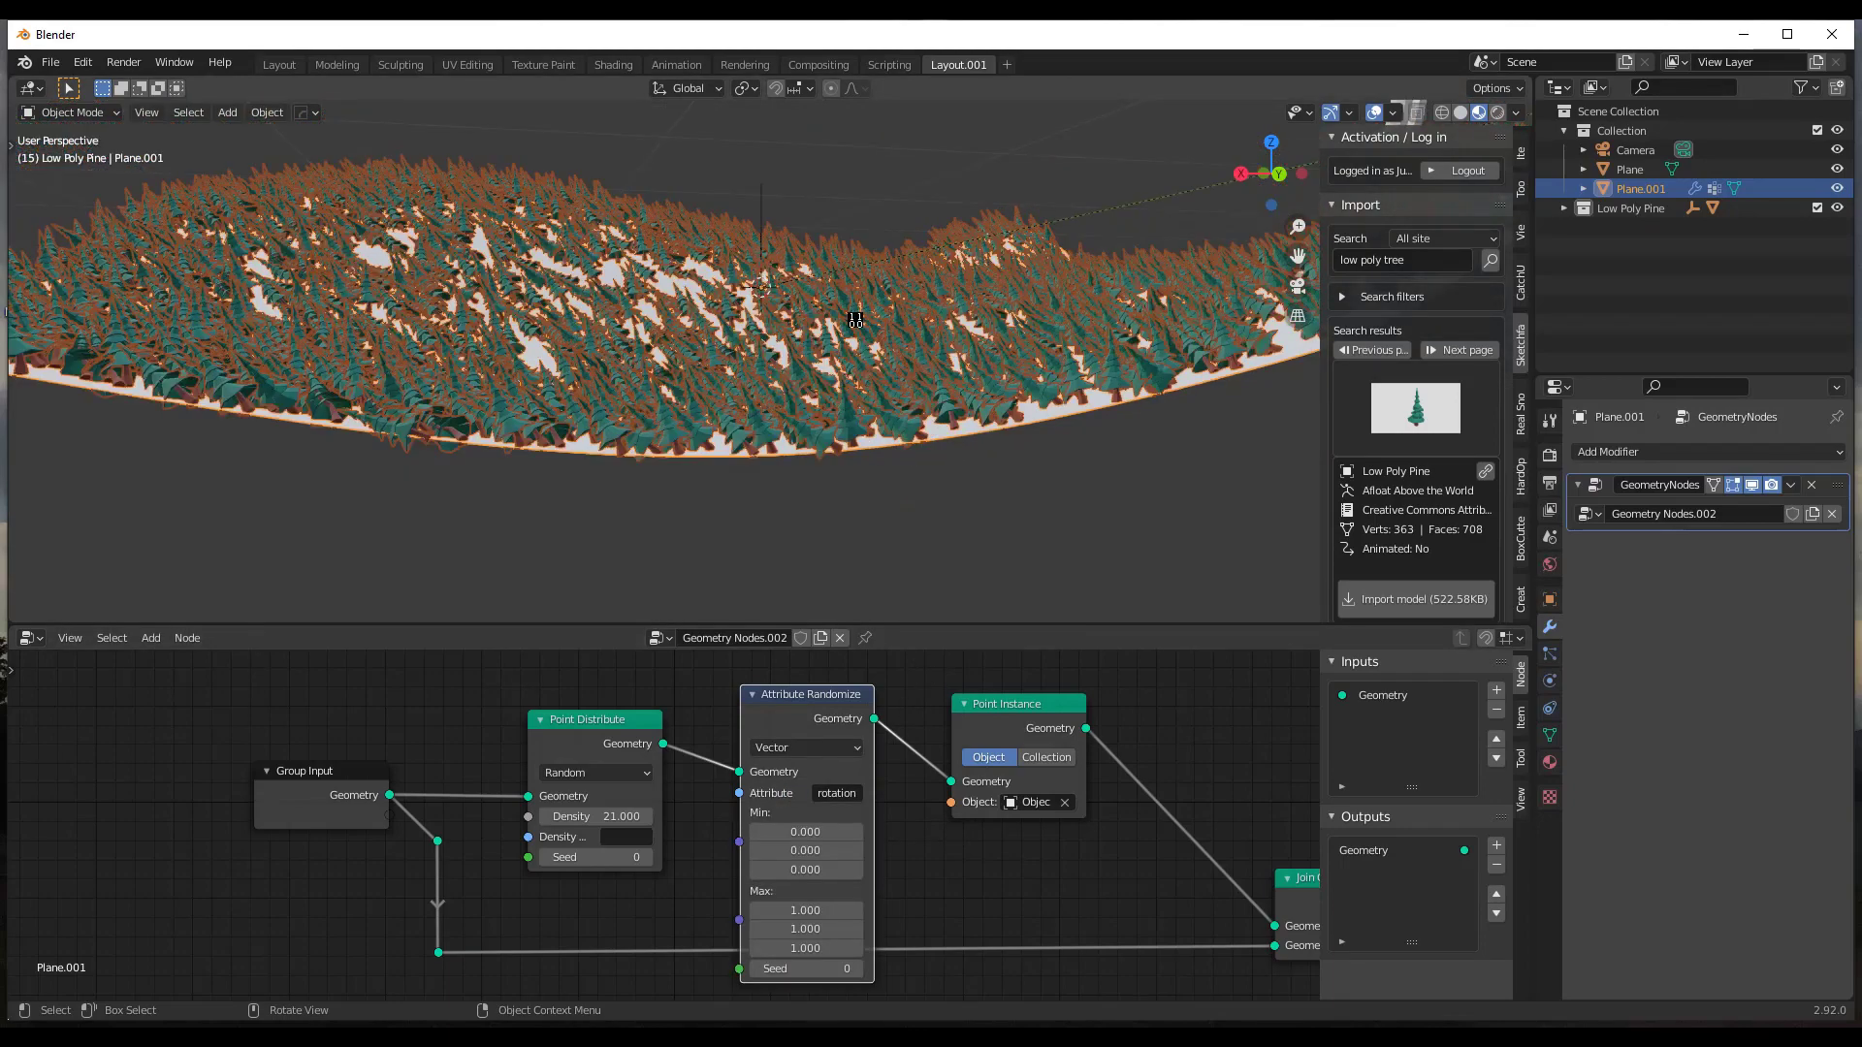
middle_click_drag(855, 320, 832, 381)
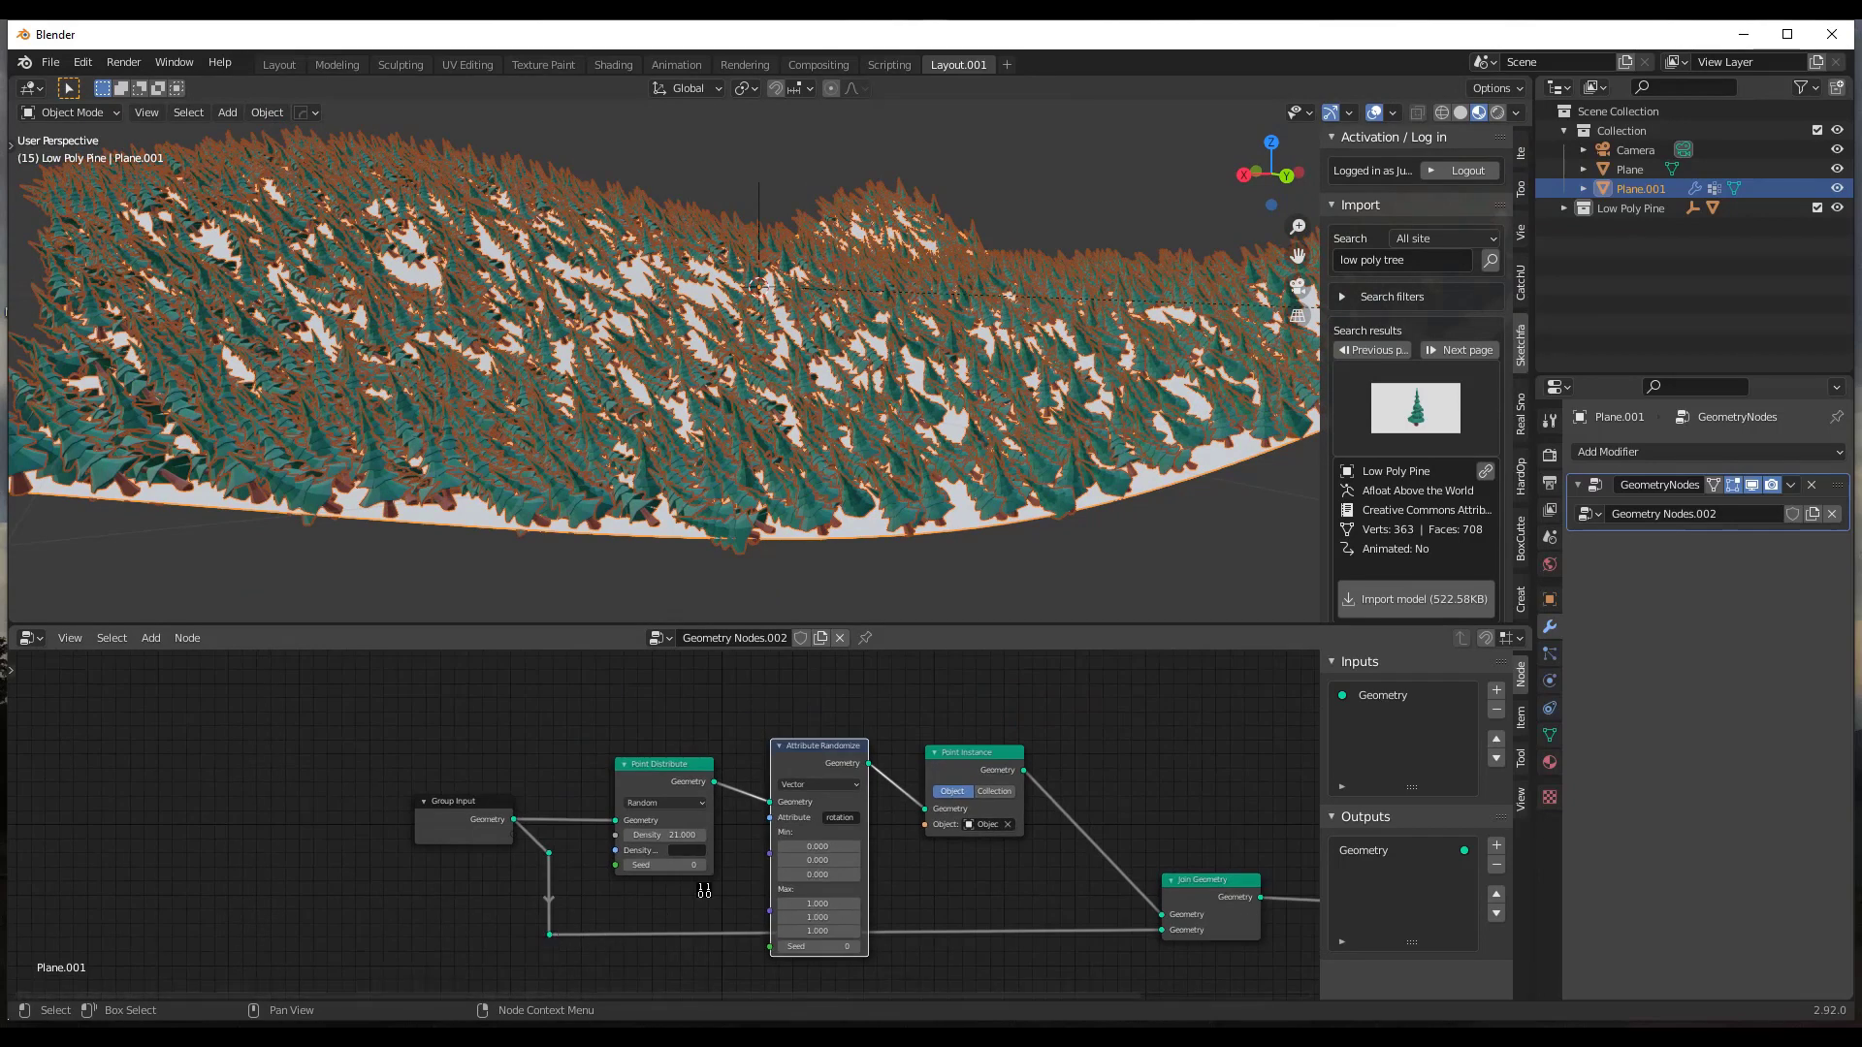
left_click_drag(819, 737, 817, 691)
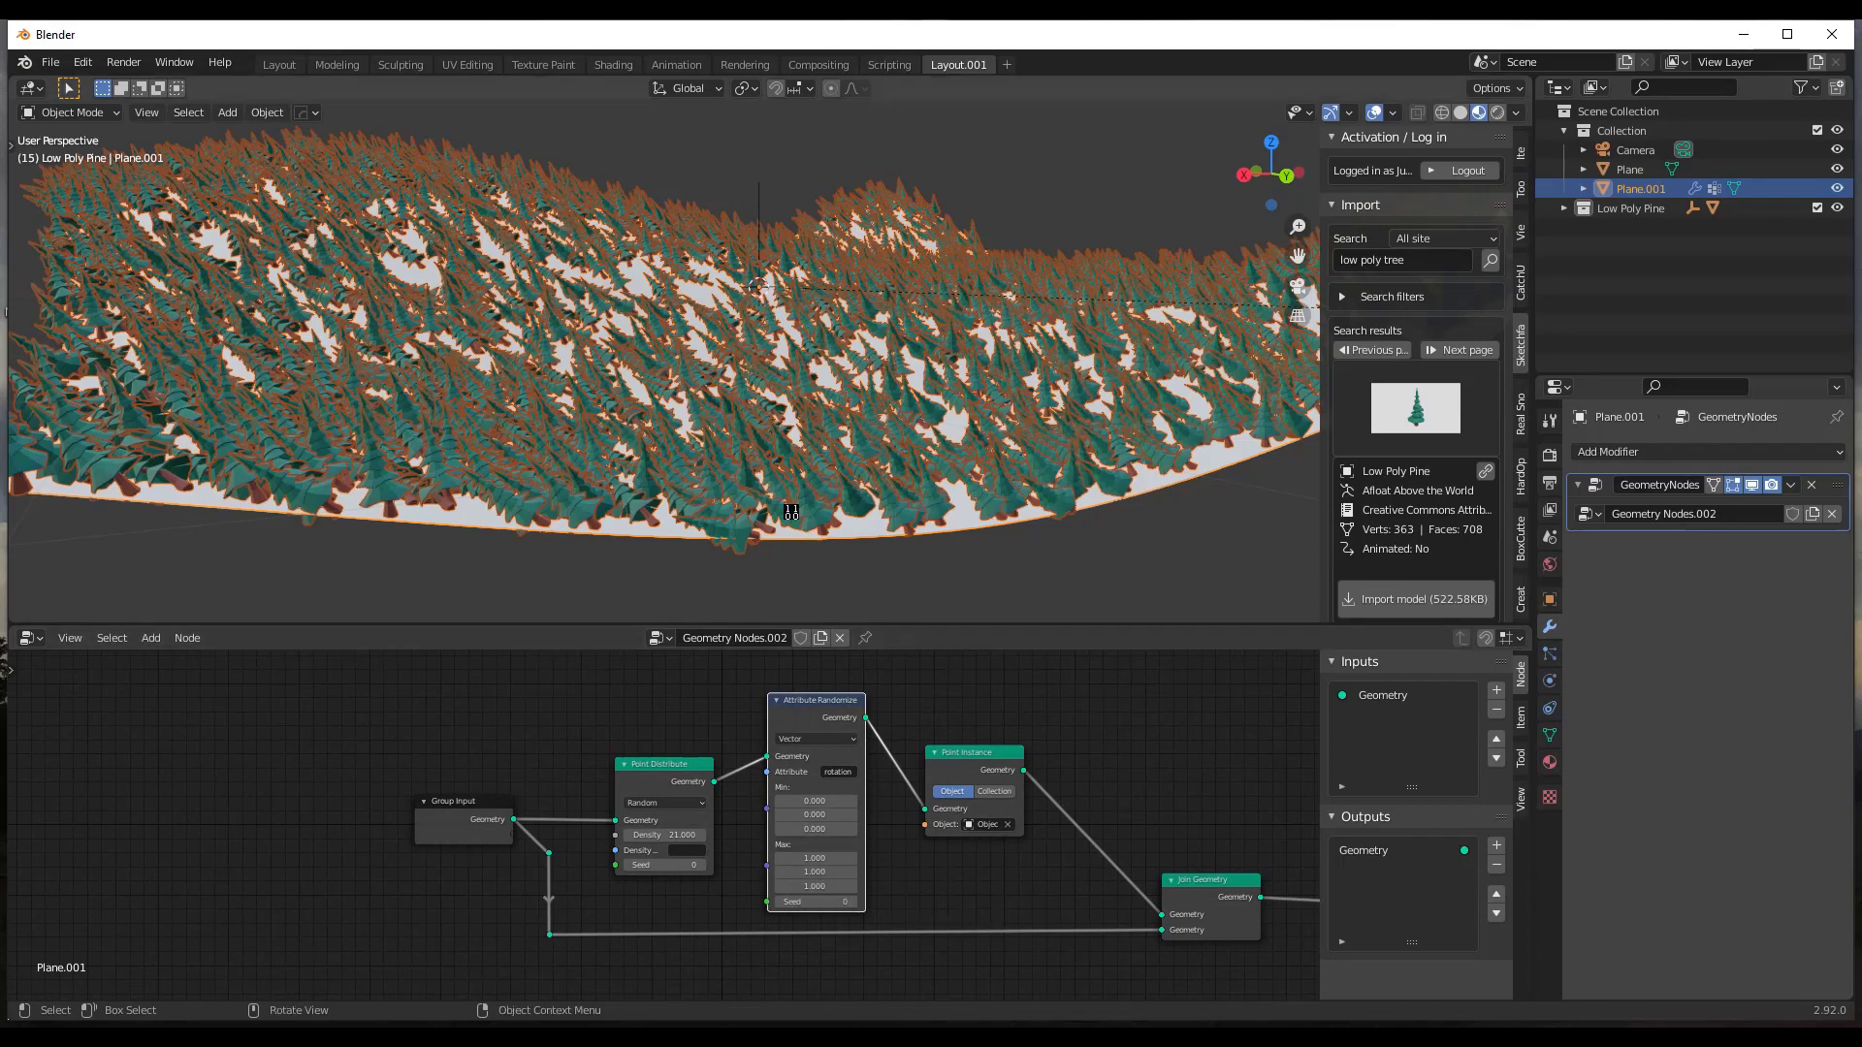
Set the rotation randomization's Max X and Y to 0 so the pines turn only around Z, and inspect them from several angles.
scroll(820, 543, "up", 2)
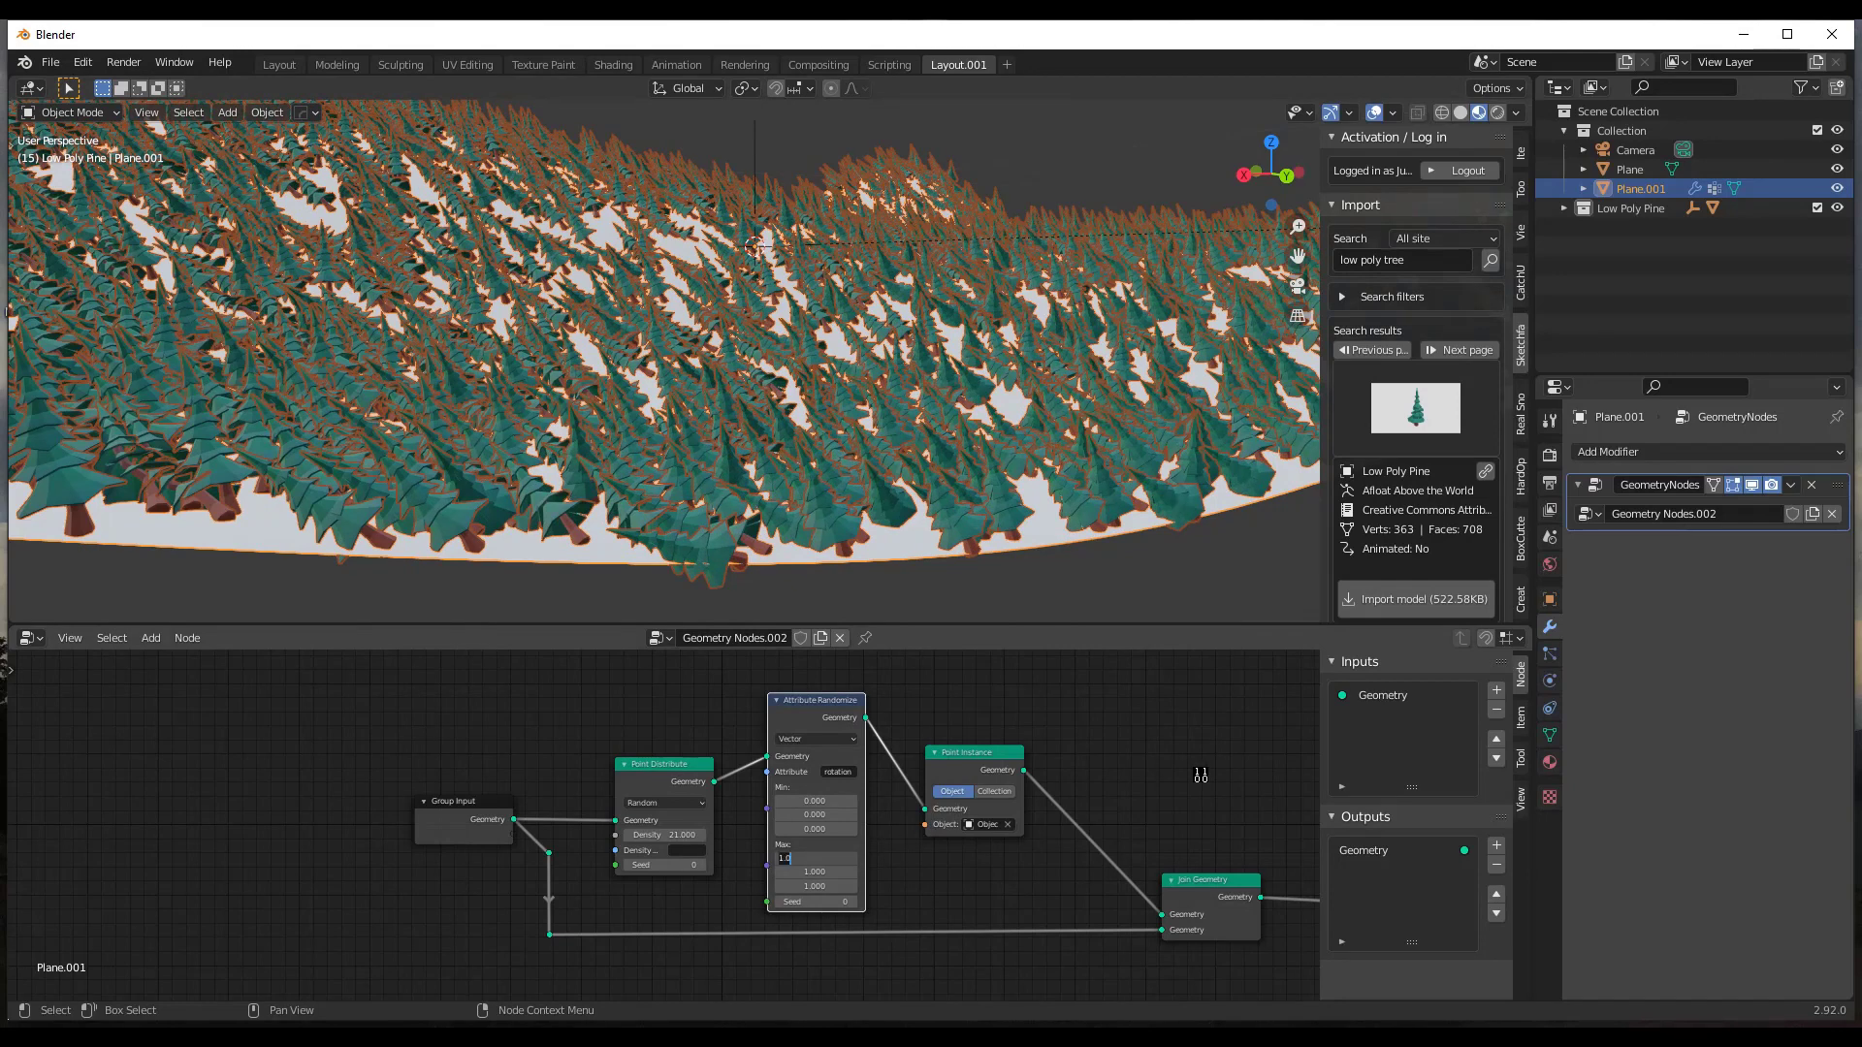
key("BackSpace")
key("BackSpace")
key("BackSpace")
type("0")
key("Return")
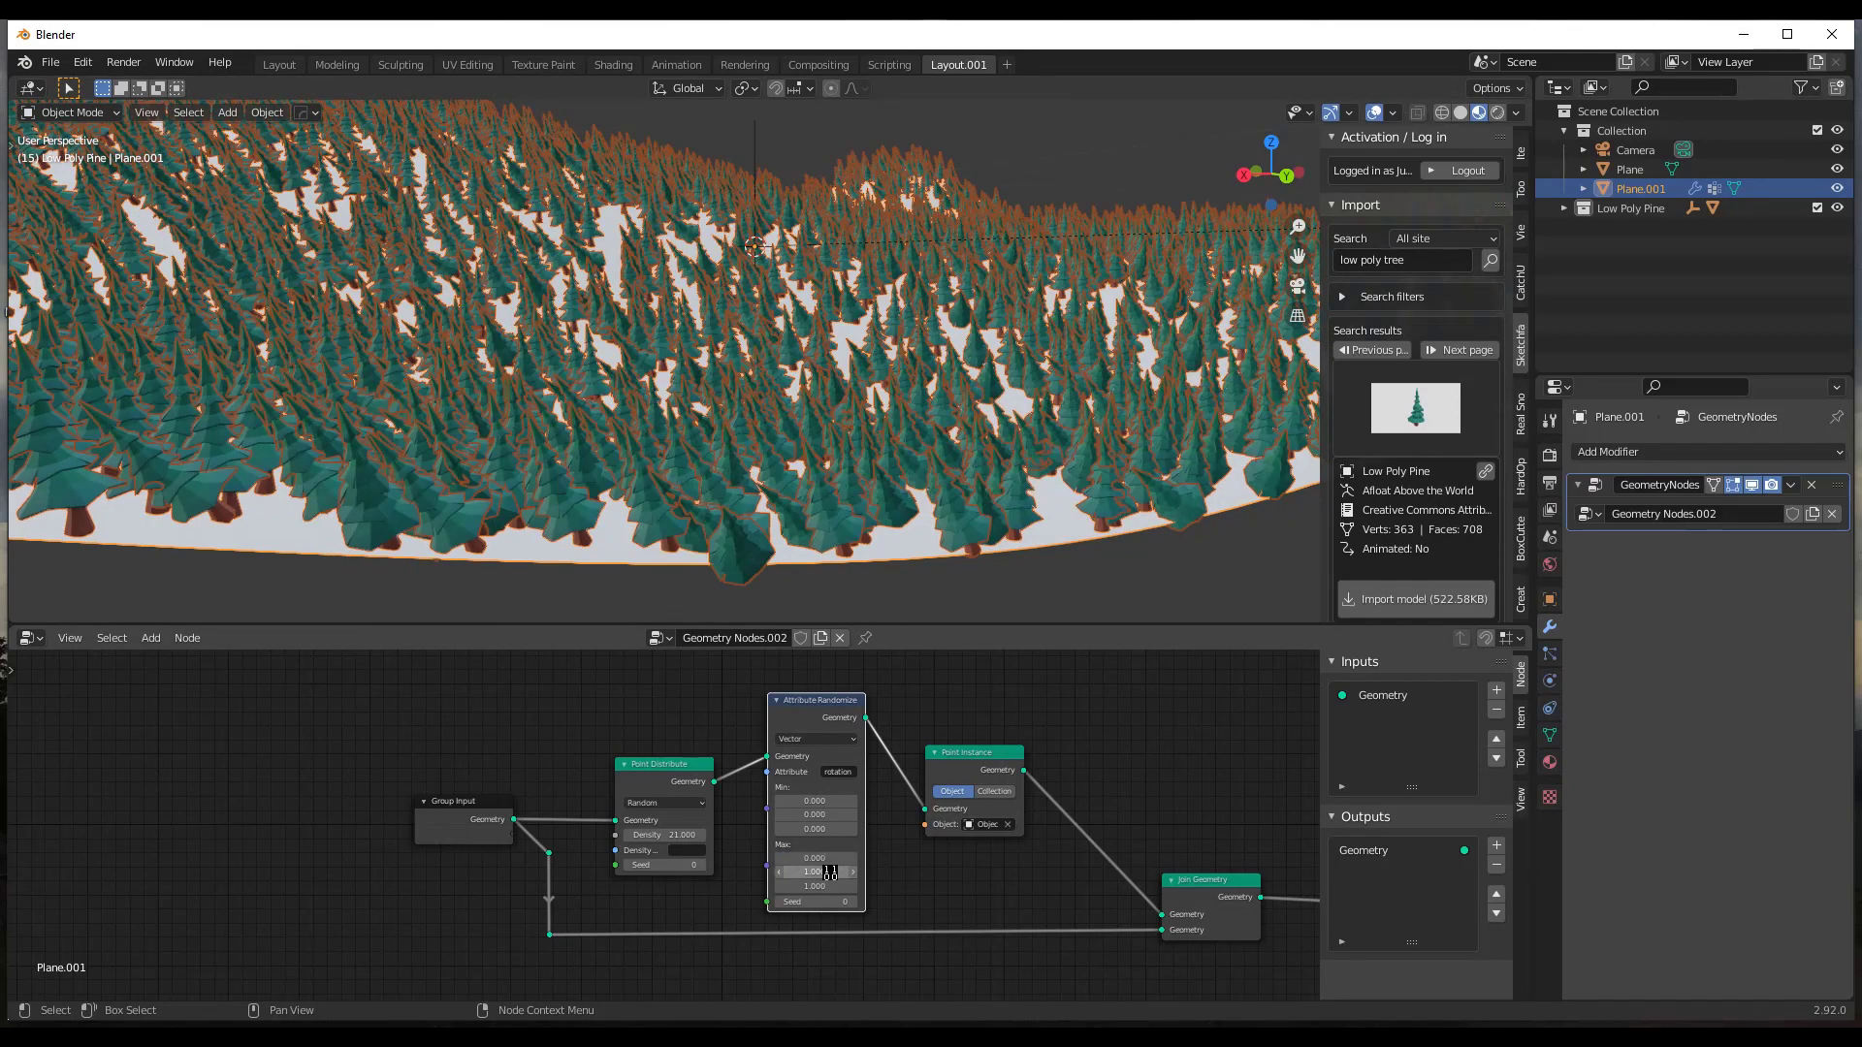
key("Return")
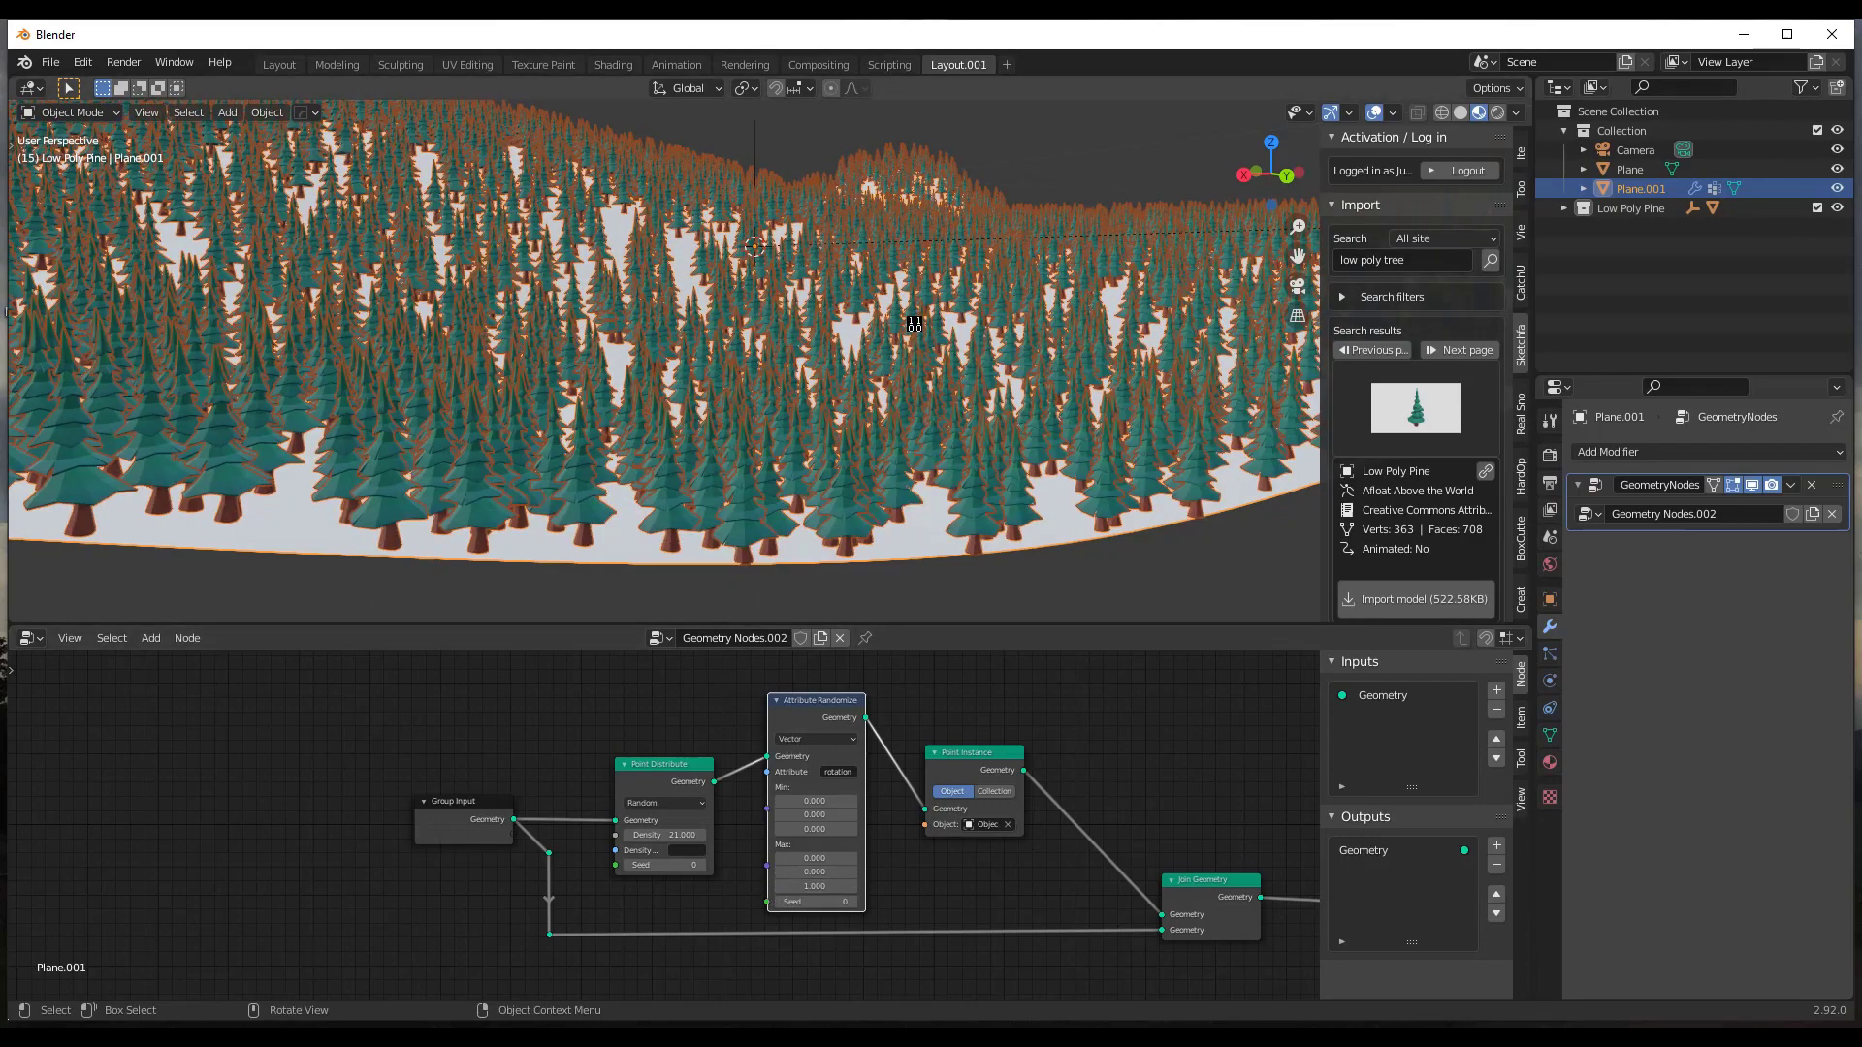
middle_click_drag(914, 322, 794, 300)
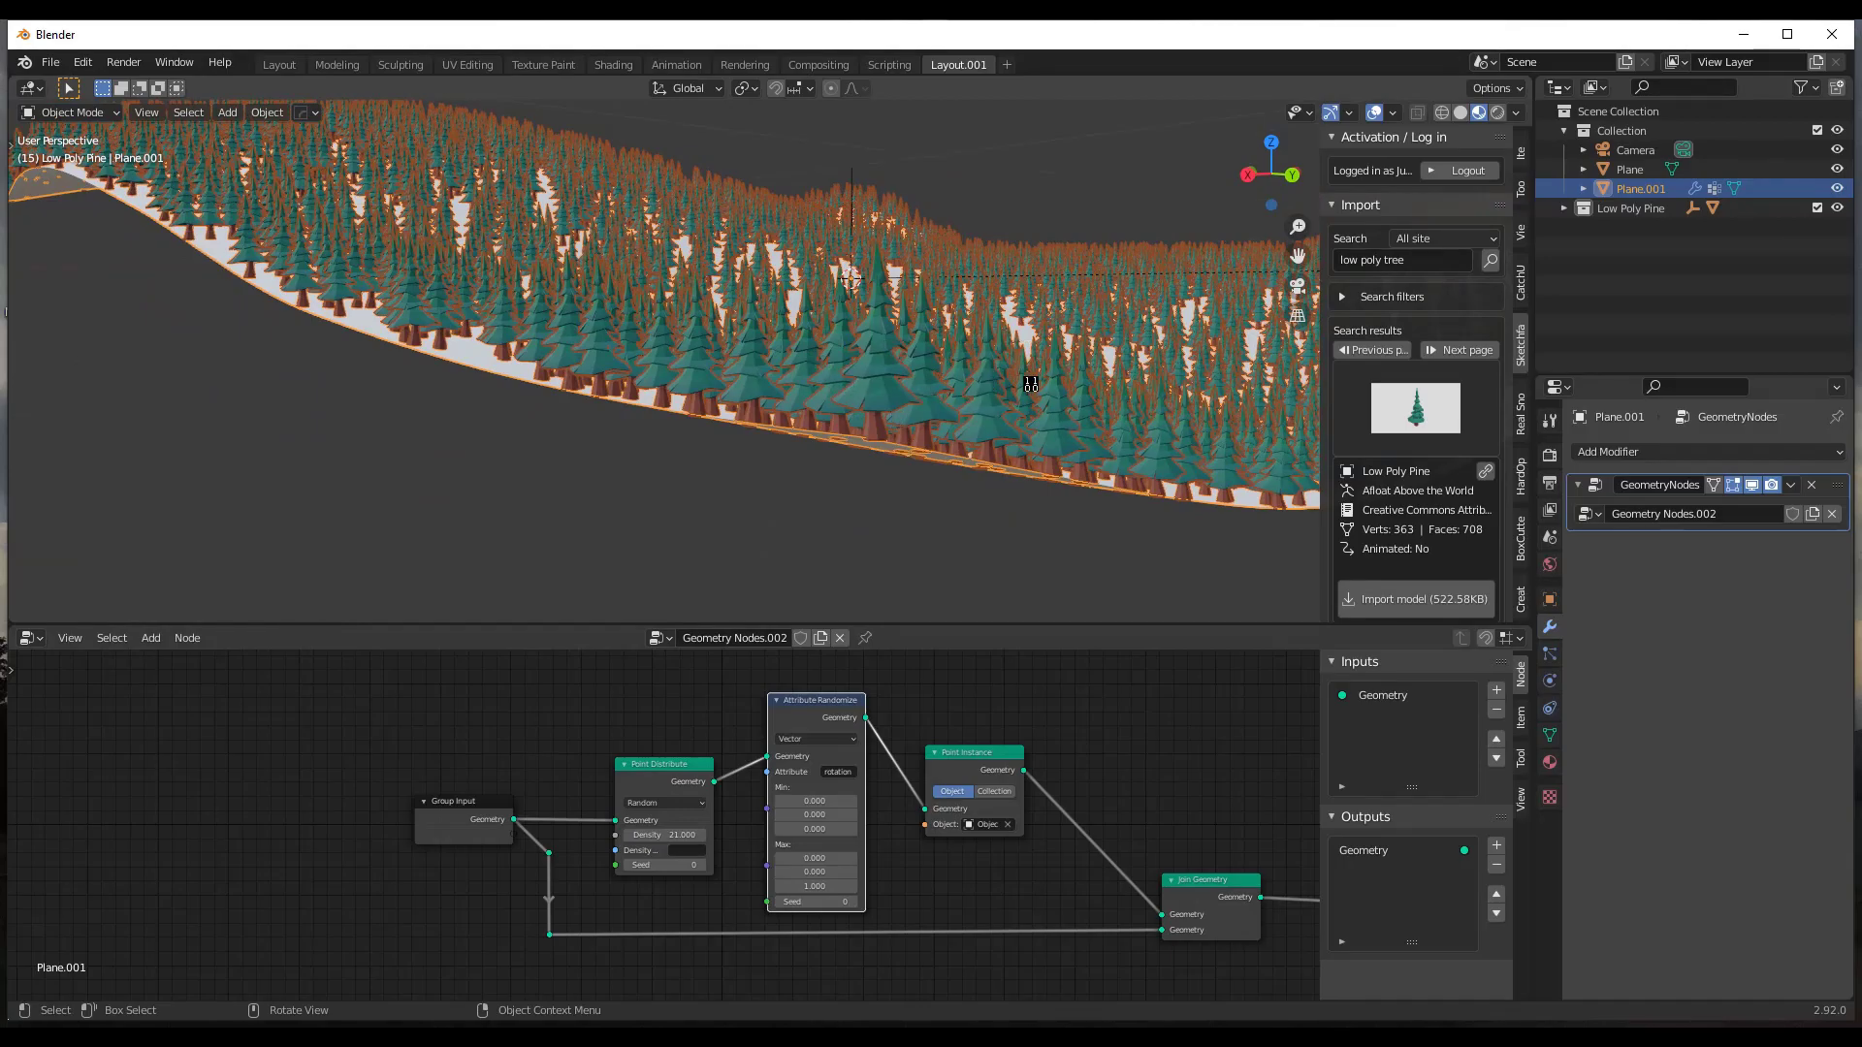
mouse_move(1030, 384)
middle_mouse_down()
mouse_move(892, 407)
mouse_move(1009, 406)
middle_mouse_up()
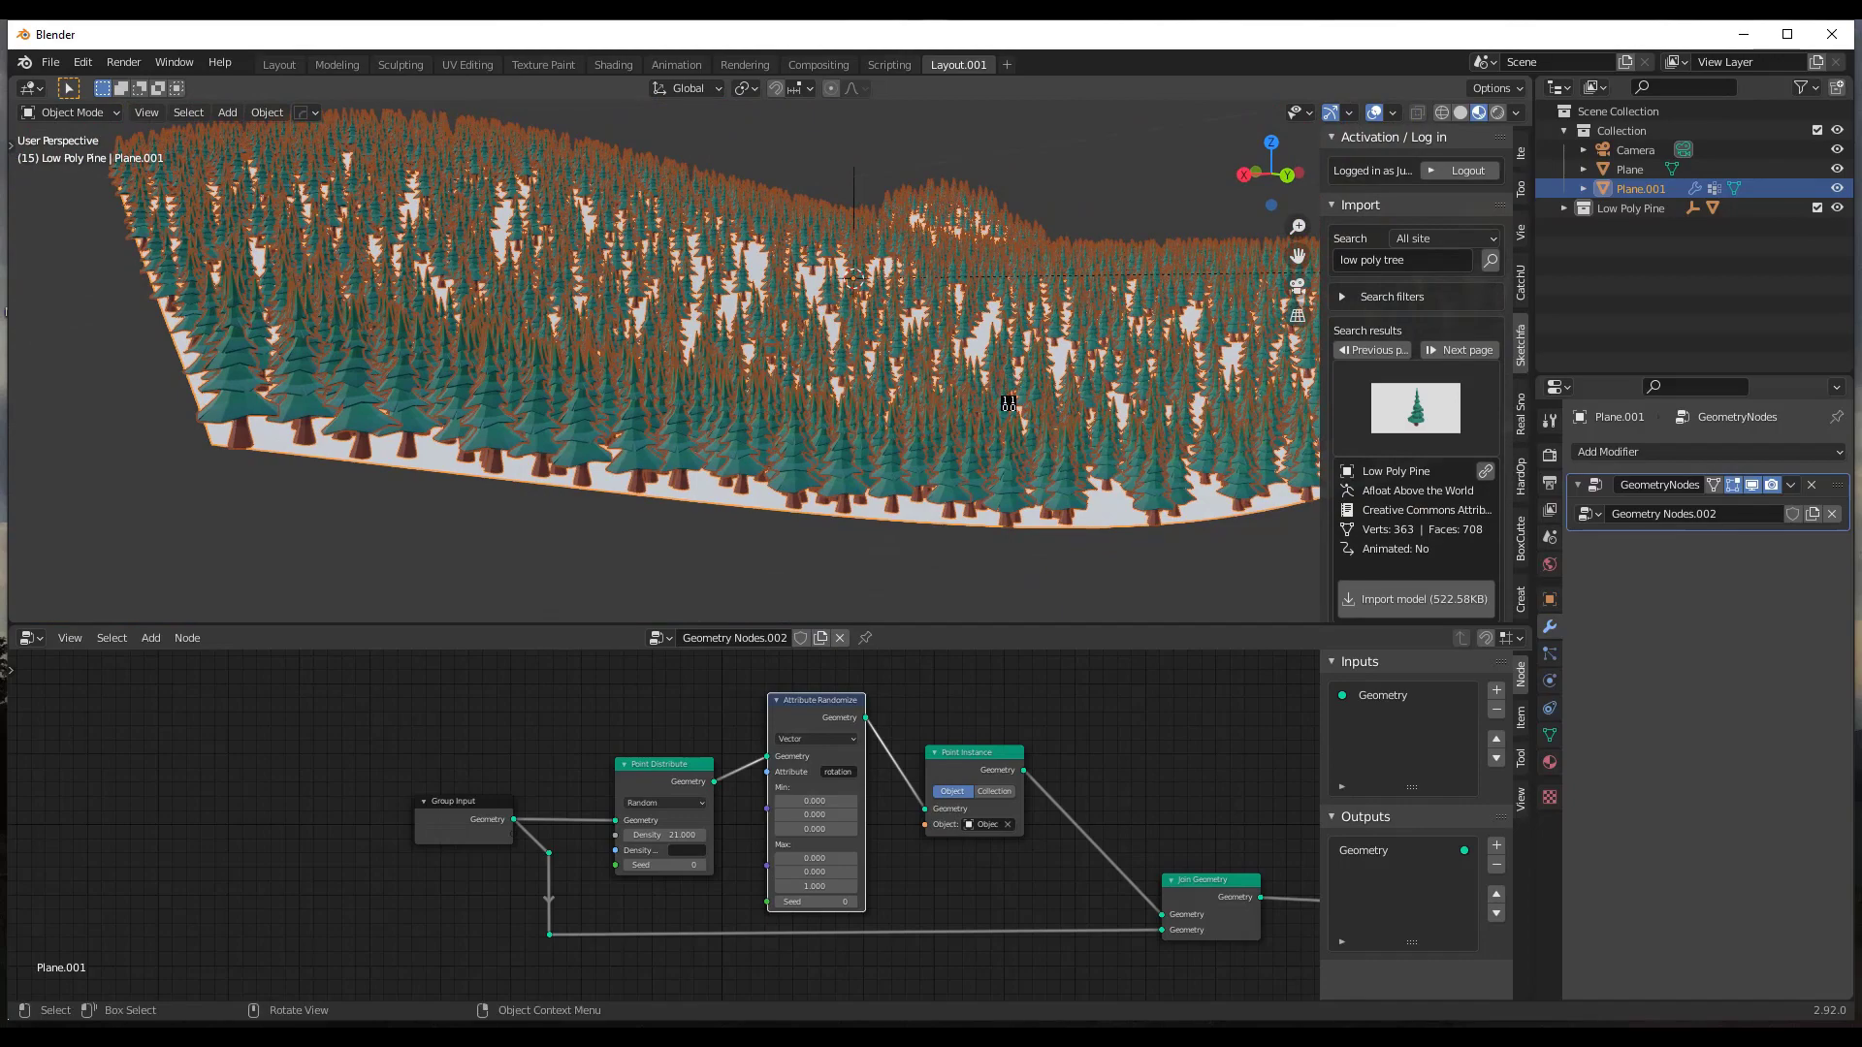
Set the rotation randomization's Max Z to 1.1.
left_click(815, 886)
type("1.5")
key("Return")
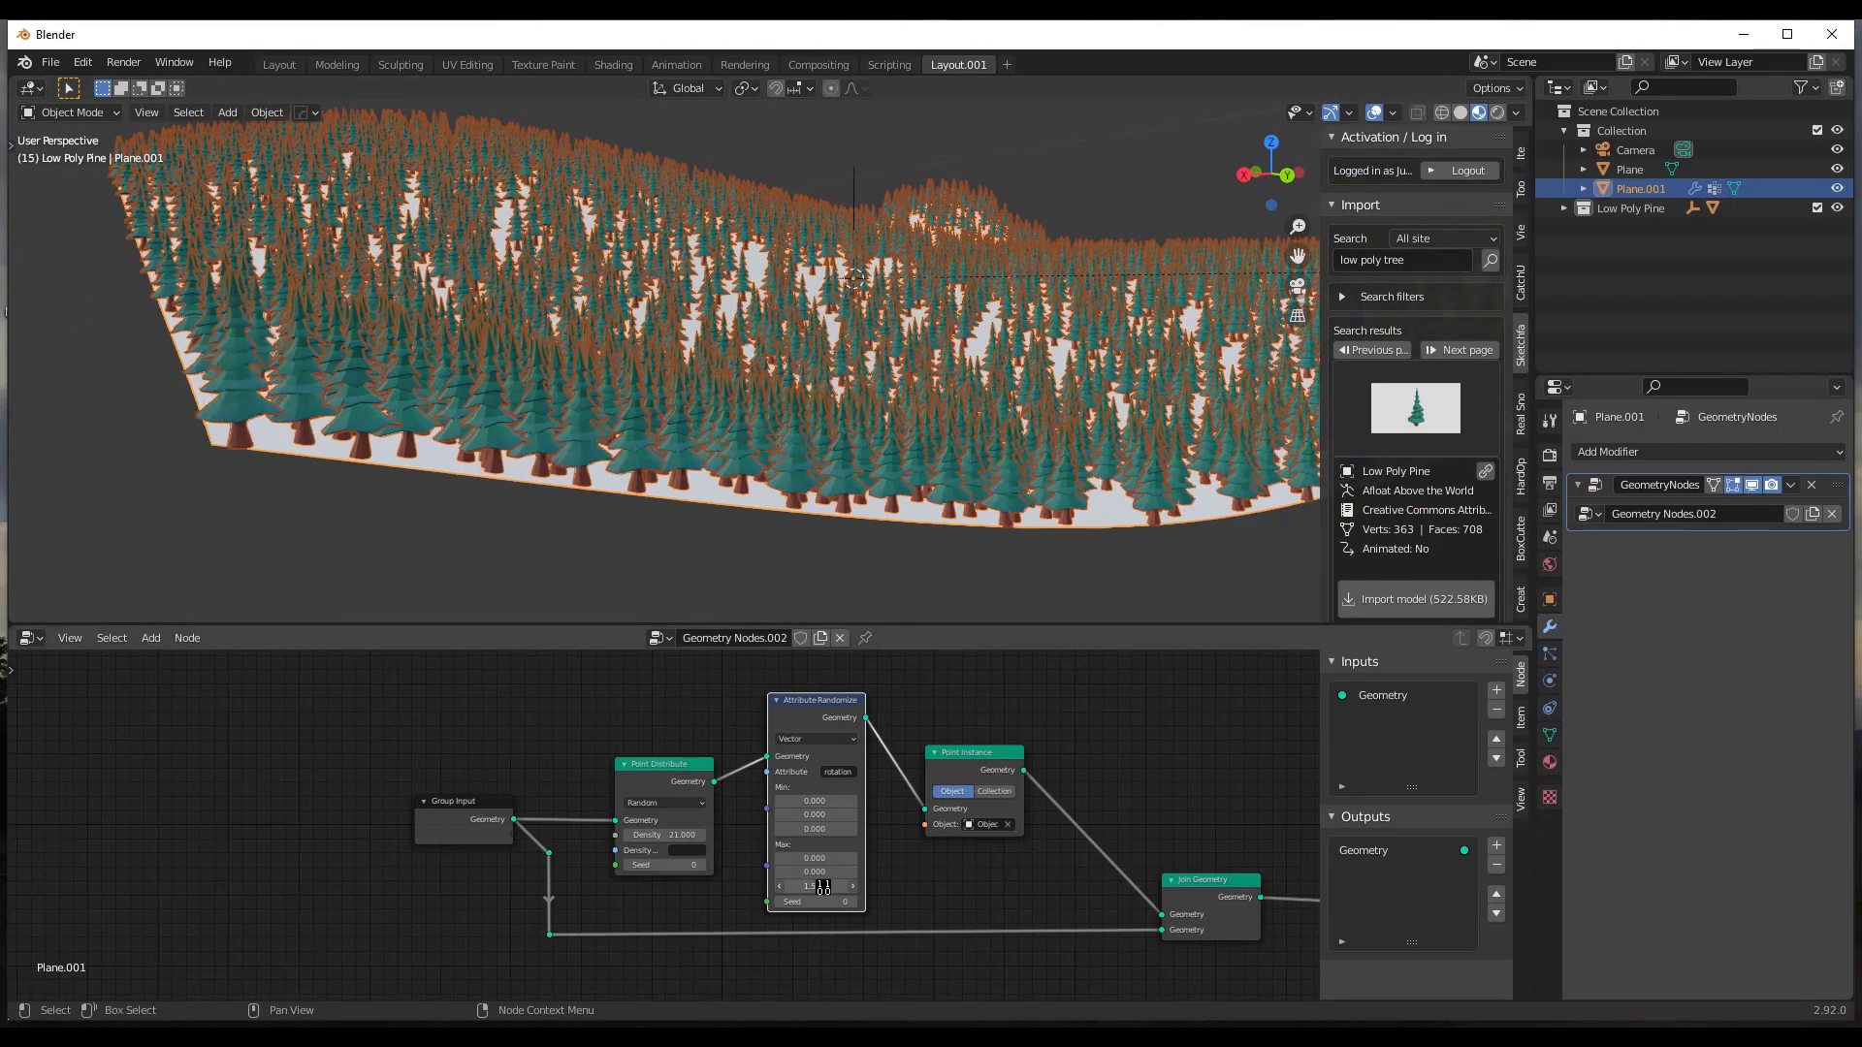
mouse_move(823, 886)
left_mouse_down()
mouse_move(902, 882)
mouse_move(785, 899)
mouse_move(854, 911)
mouse_move(818, 914)
mouse_move(817, 884)
left_mouse_up()
Move Point Instance farther along and add a second Attribute Randomize node between the rotation randomization and Point Instance.
left_click(981, 752)
left_click_drag(984, 739, 1064, 710)
key("shift+a")
mouse_move(954, 738)
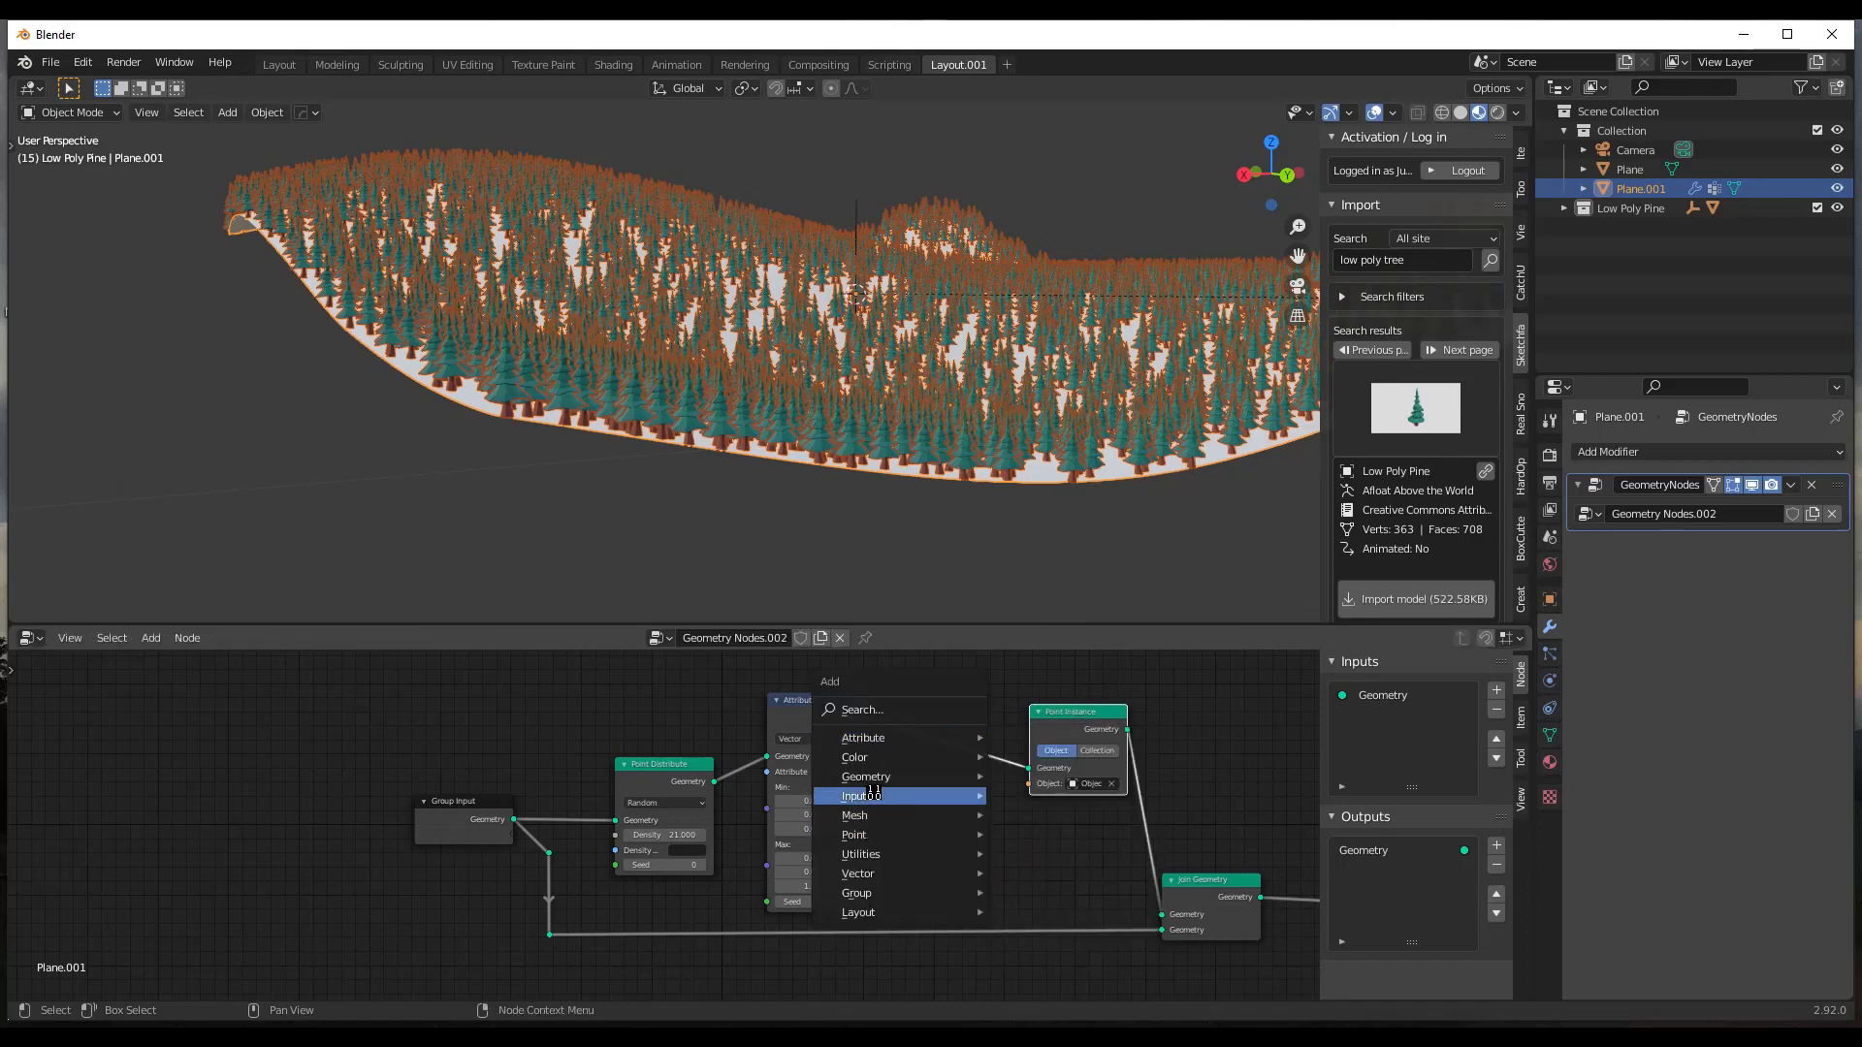
mouse_move(870, 797)
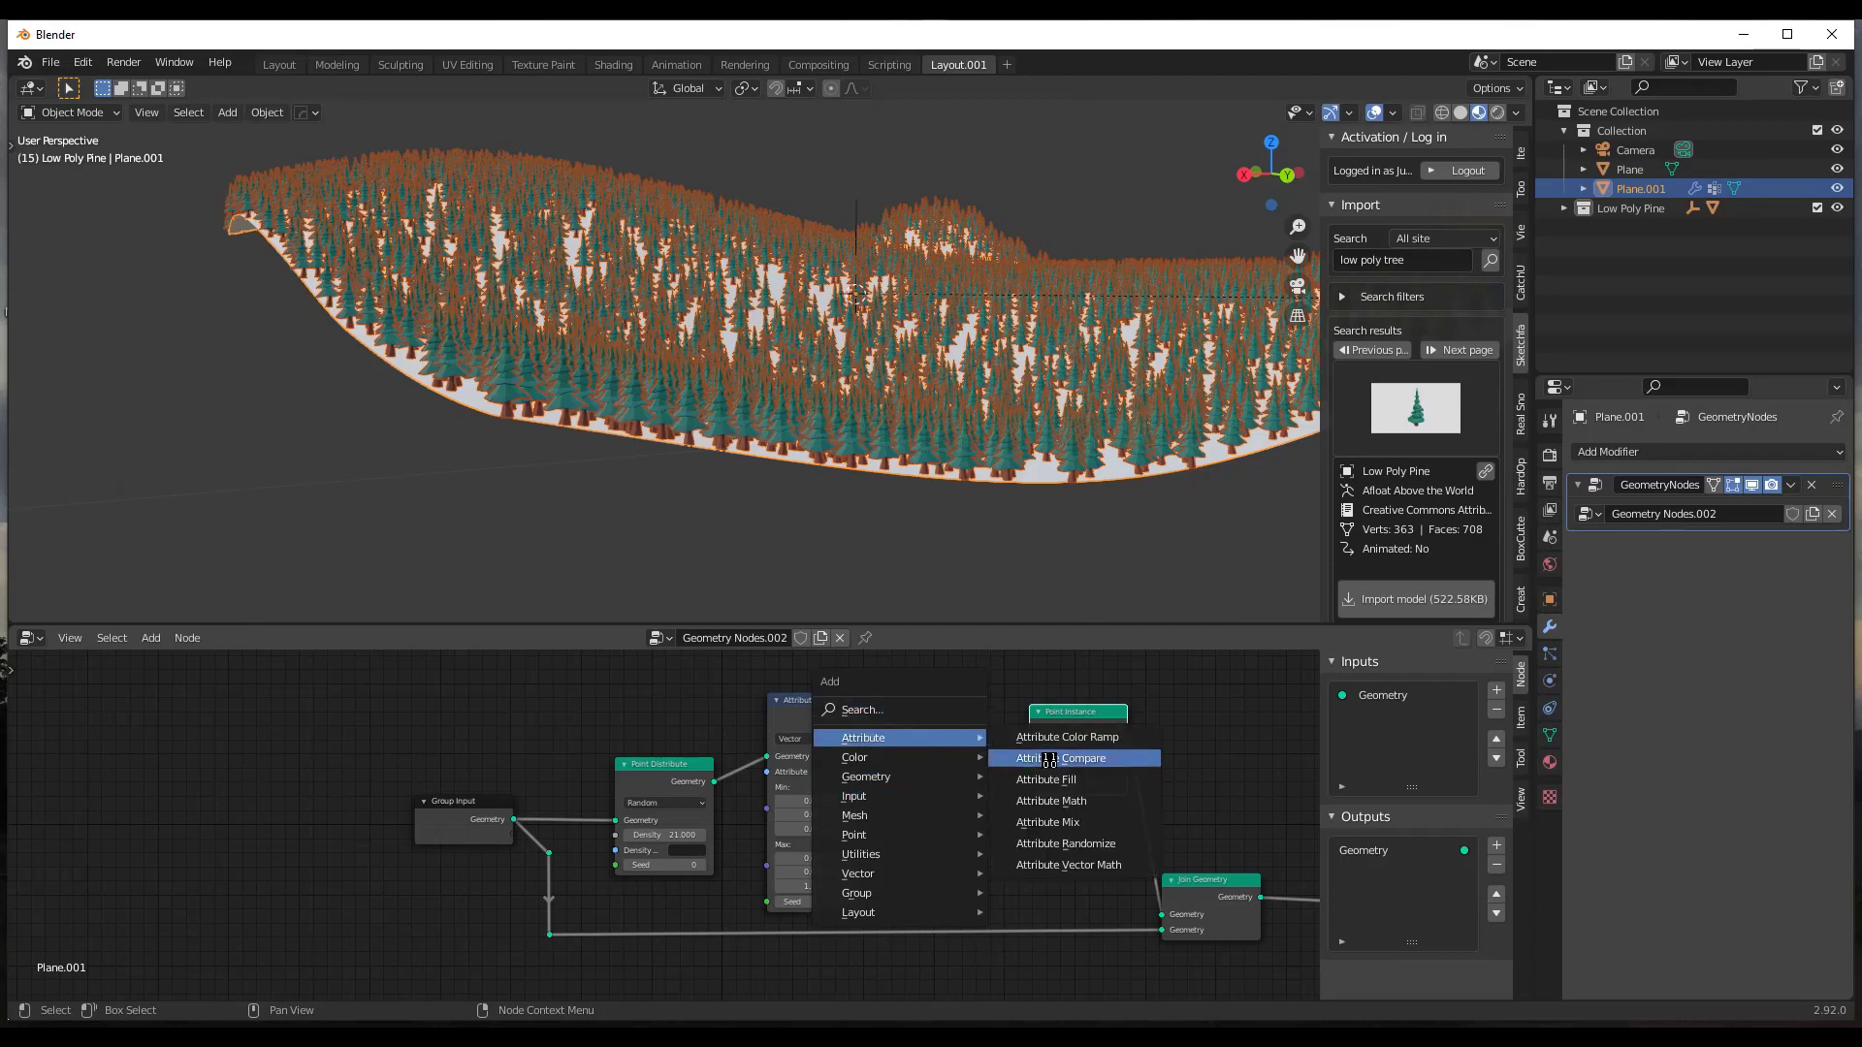
left_click(1085, 844)
left_click(972, 742)
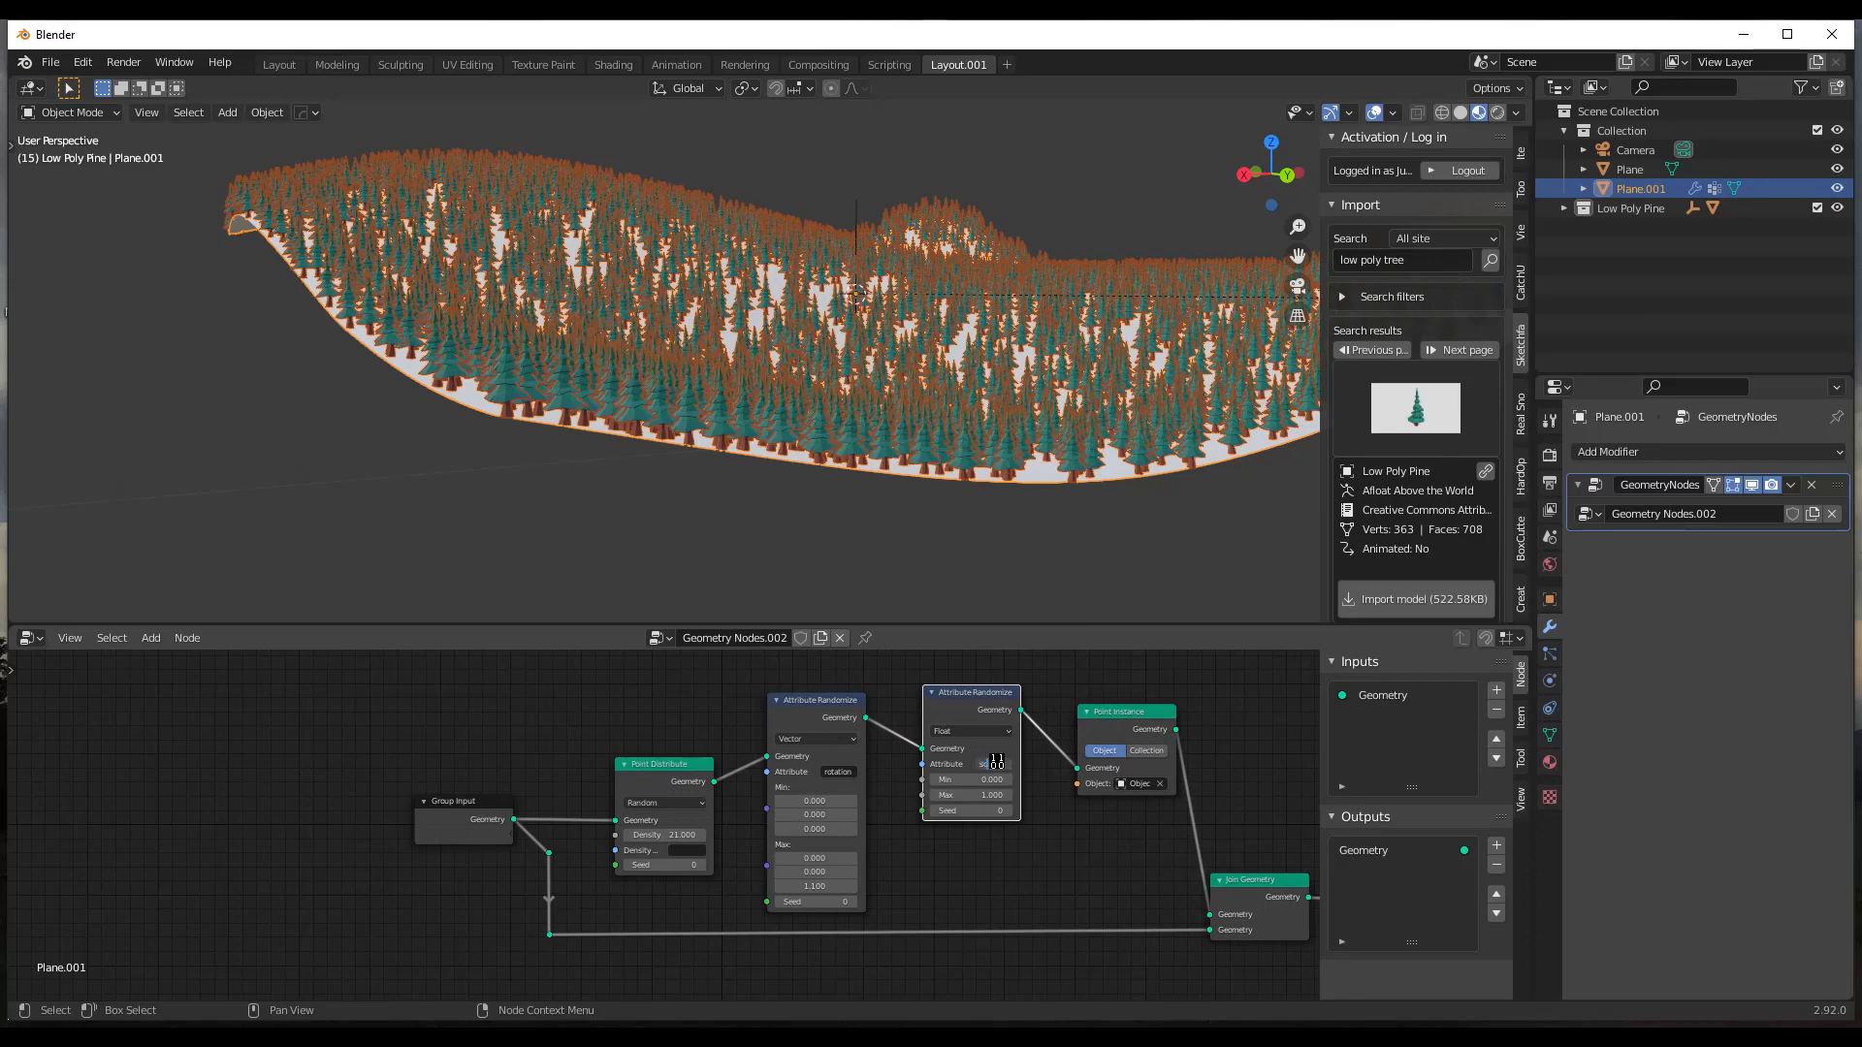
Set the second Attribute Randomize node to randomize the scale attribute with Min 0.8 and Max 1.2.
key("Return")
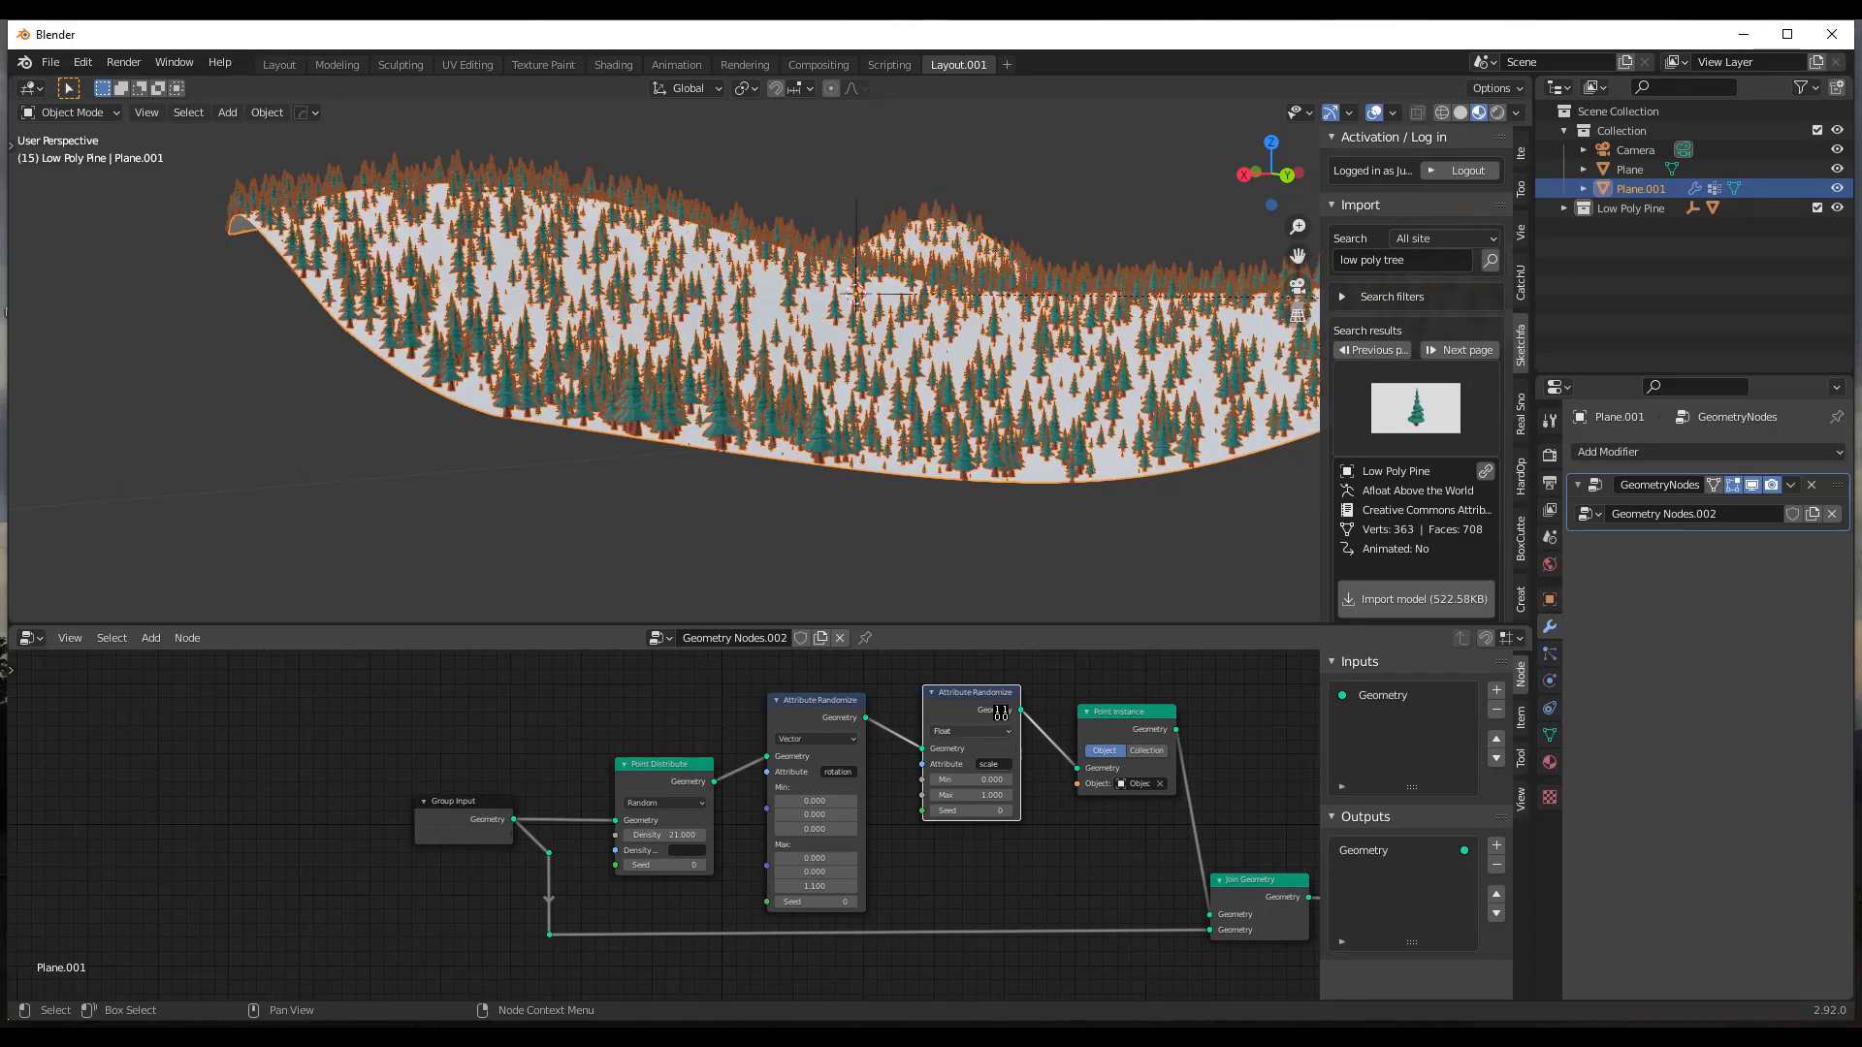
left_click(976, 777)
type("0.0")
key("Tab")
type("1.0")
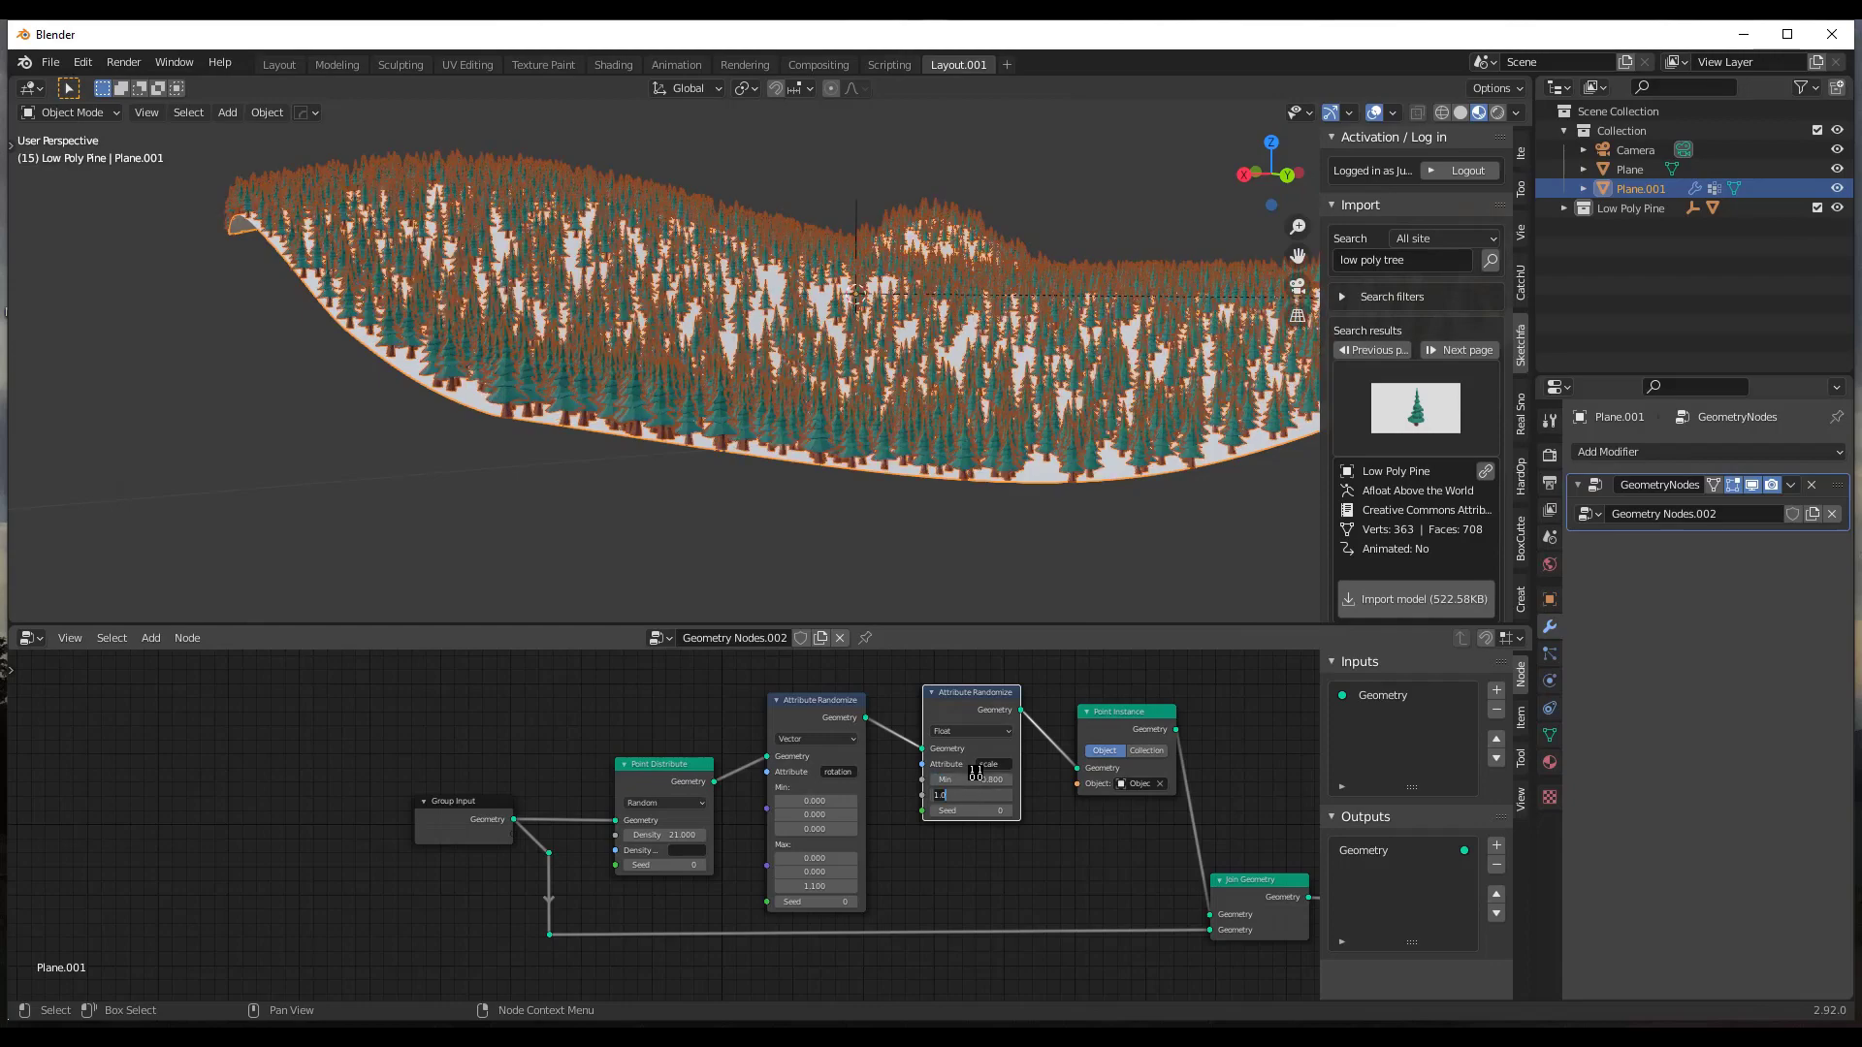
key("Return")
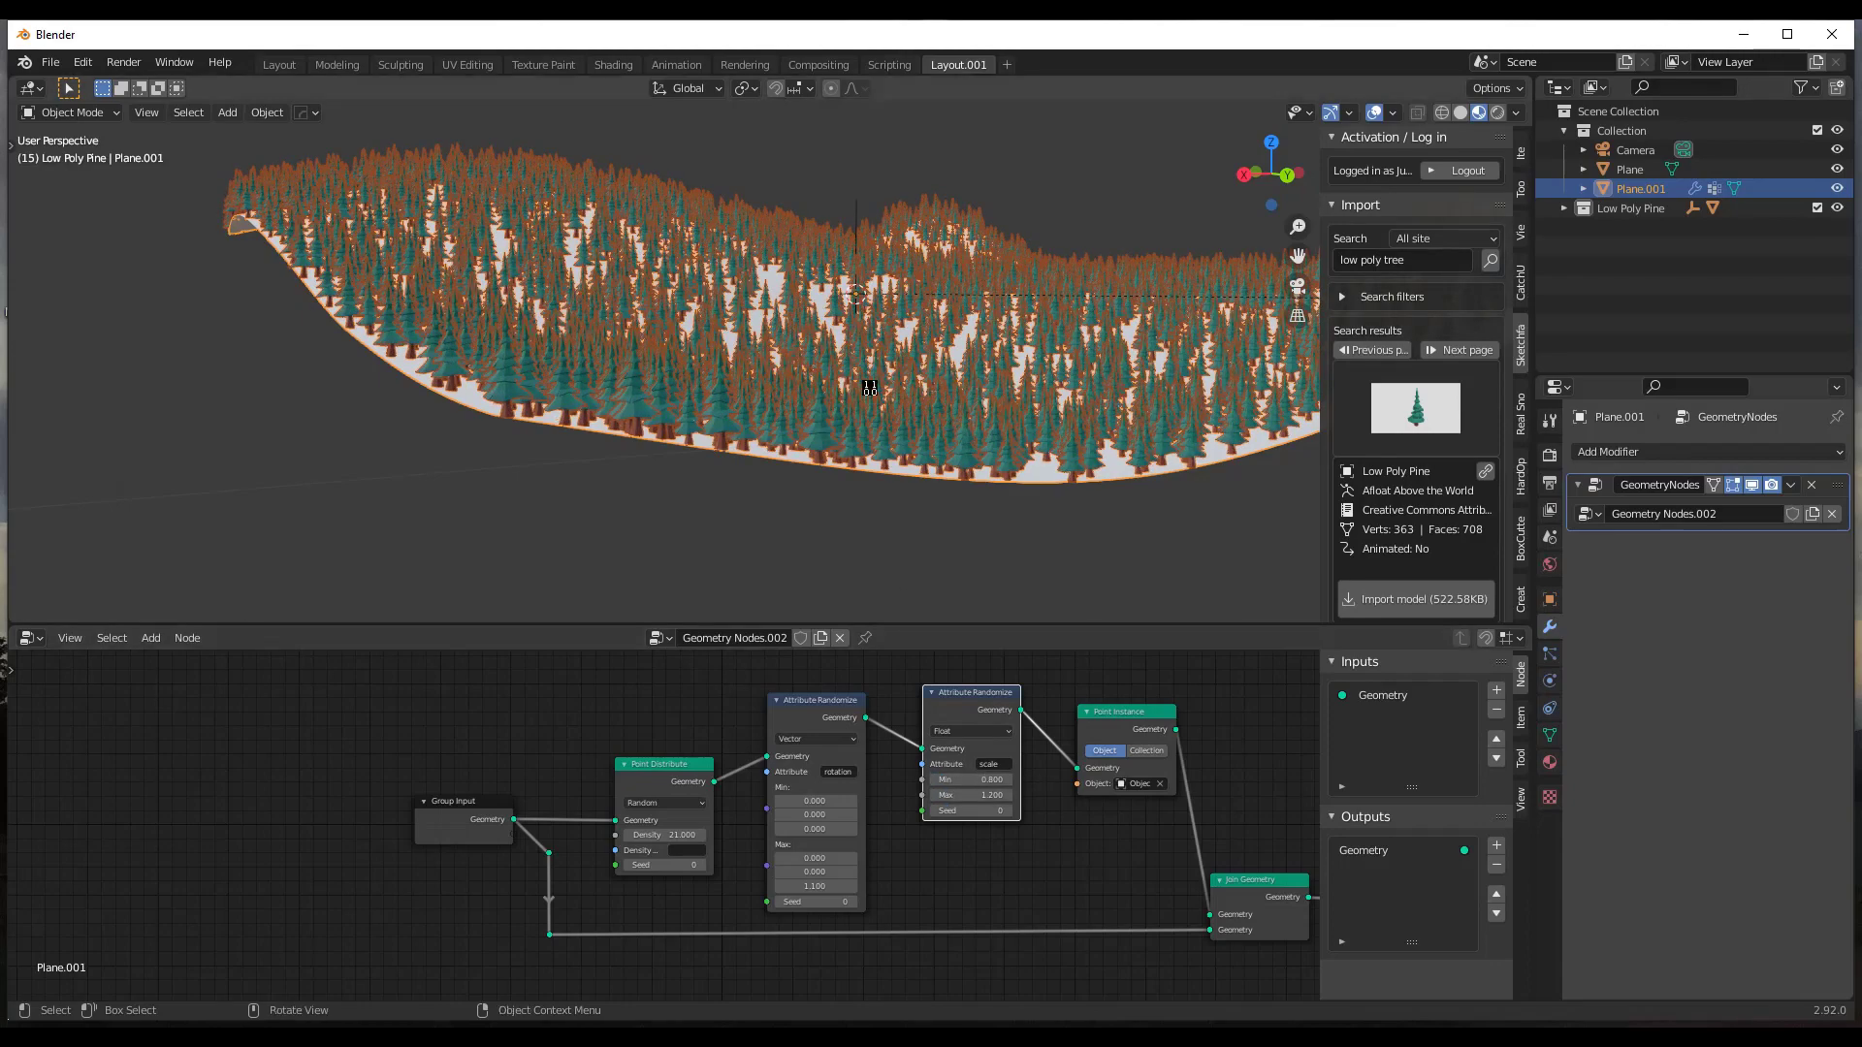
Raise the Point Distribute node's density to 22.8 and inspect the tree coverage up close and from afar.
scroll(834, 320, "up", 6)
scroll(800, 340, "down", 5)
middle_click_drag(800, 341, 860, 347)
scroll(871, 325, "down", 4)
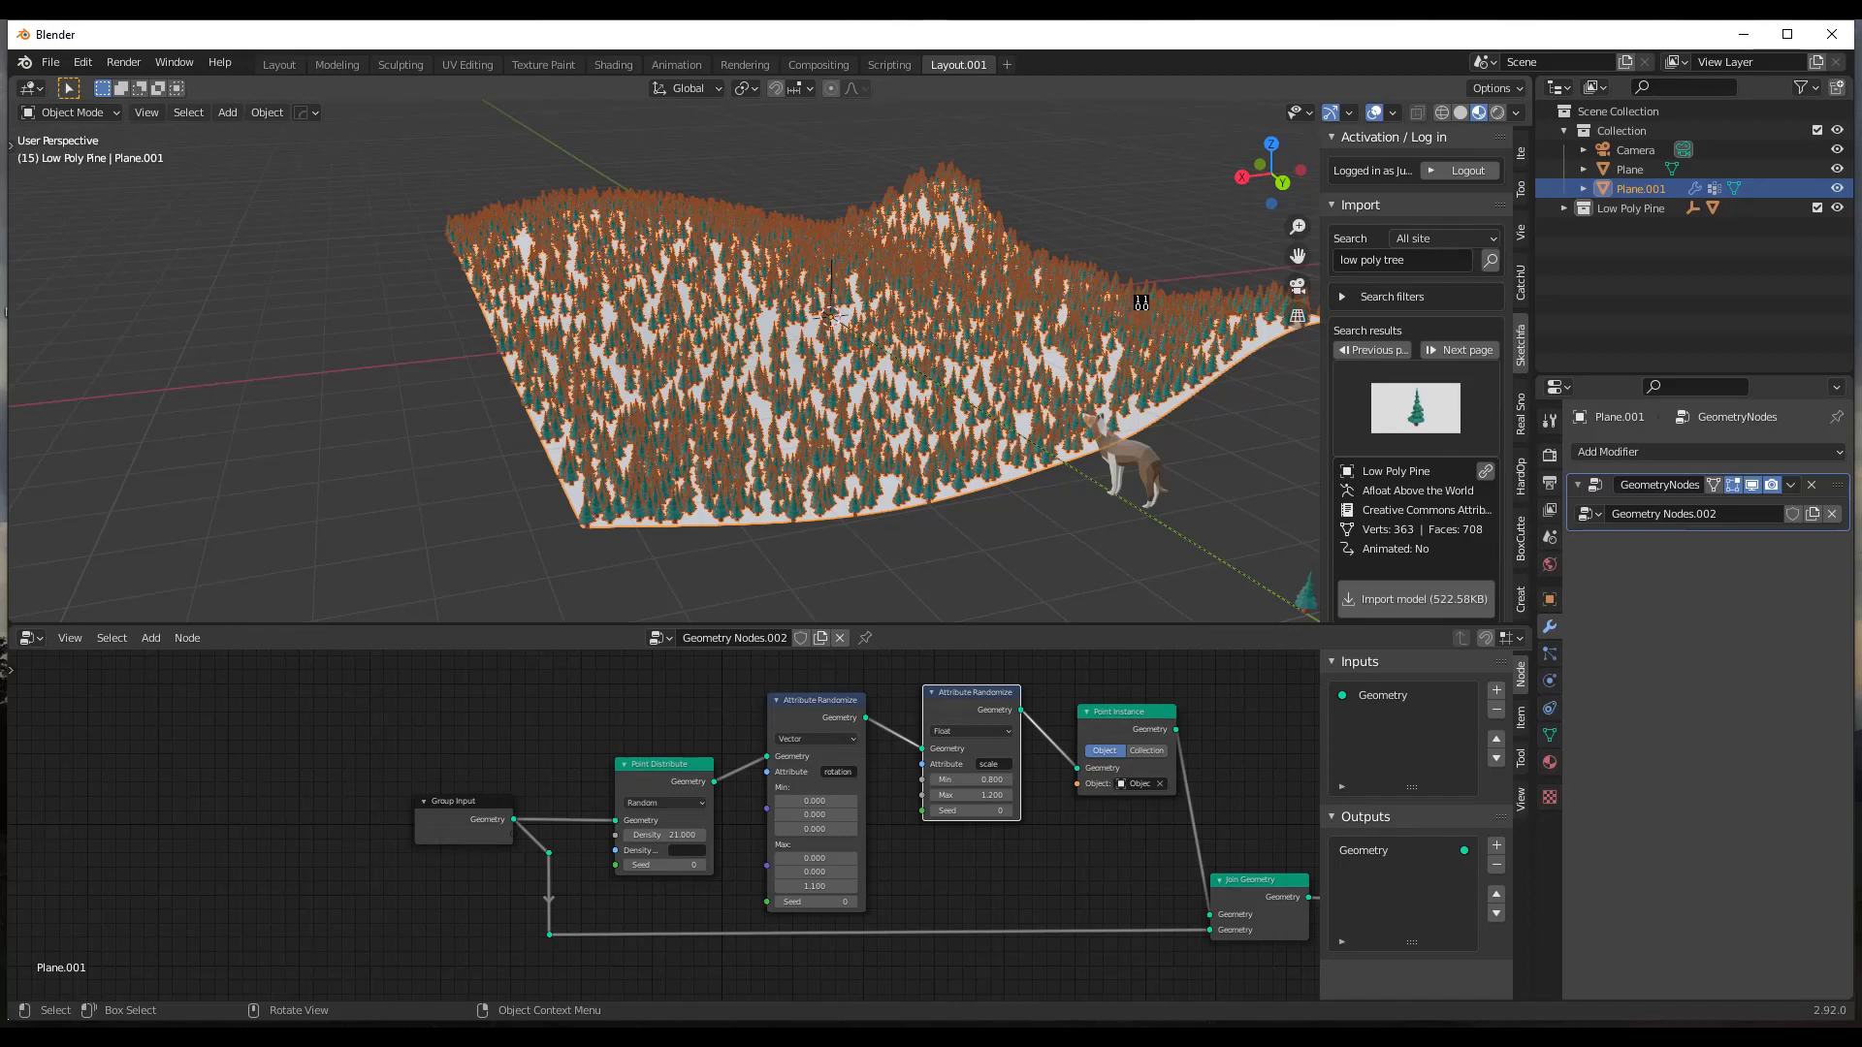
middle_click_drag(1148, 257, 899, 322)
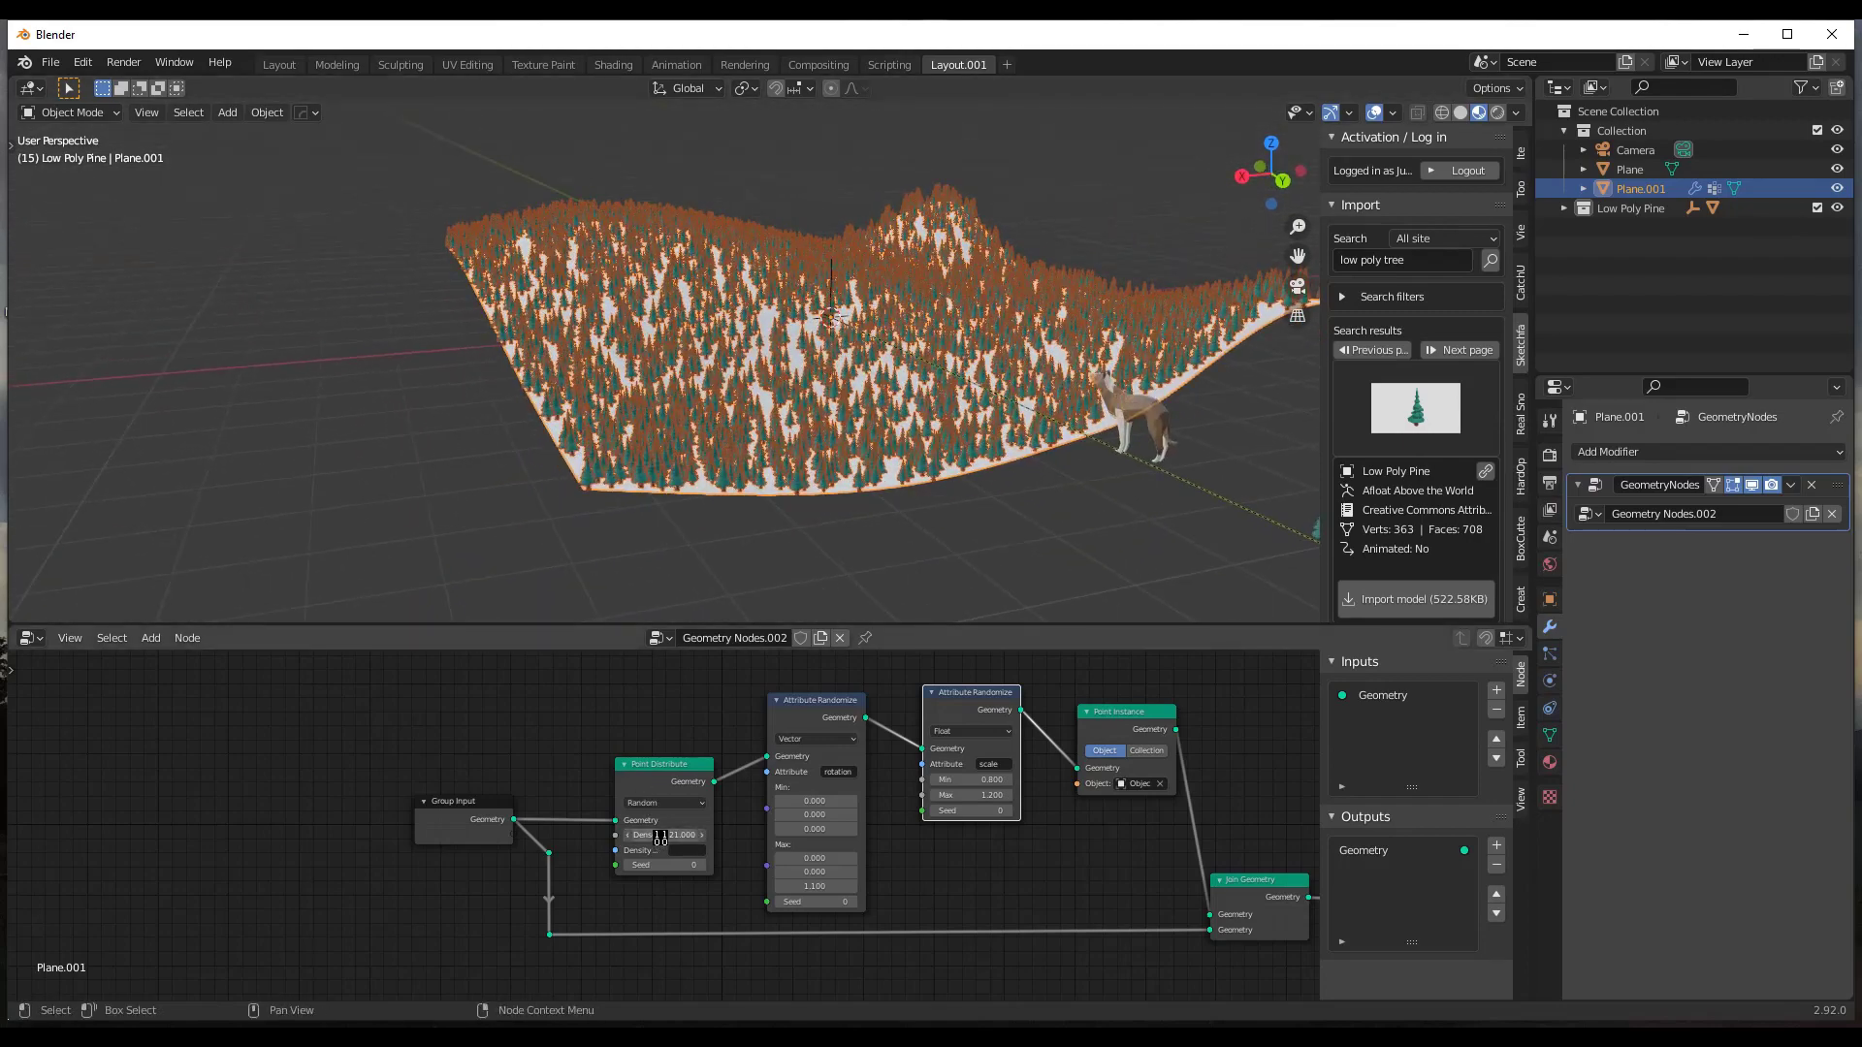
mouse_move(660, 836)
left_mouse_down()
mouse_move(716, 835)
mouse_move(669, 835)
mouse_move(685, 836)
left_mouse_up()
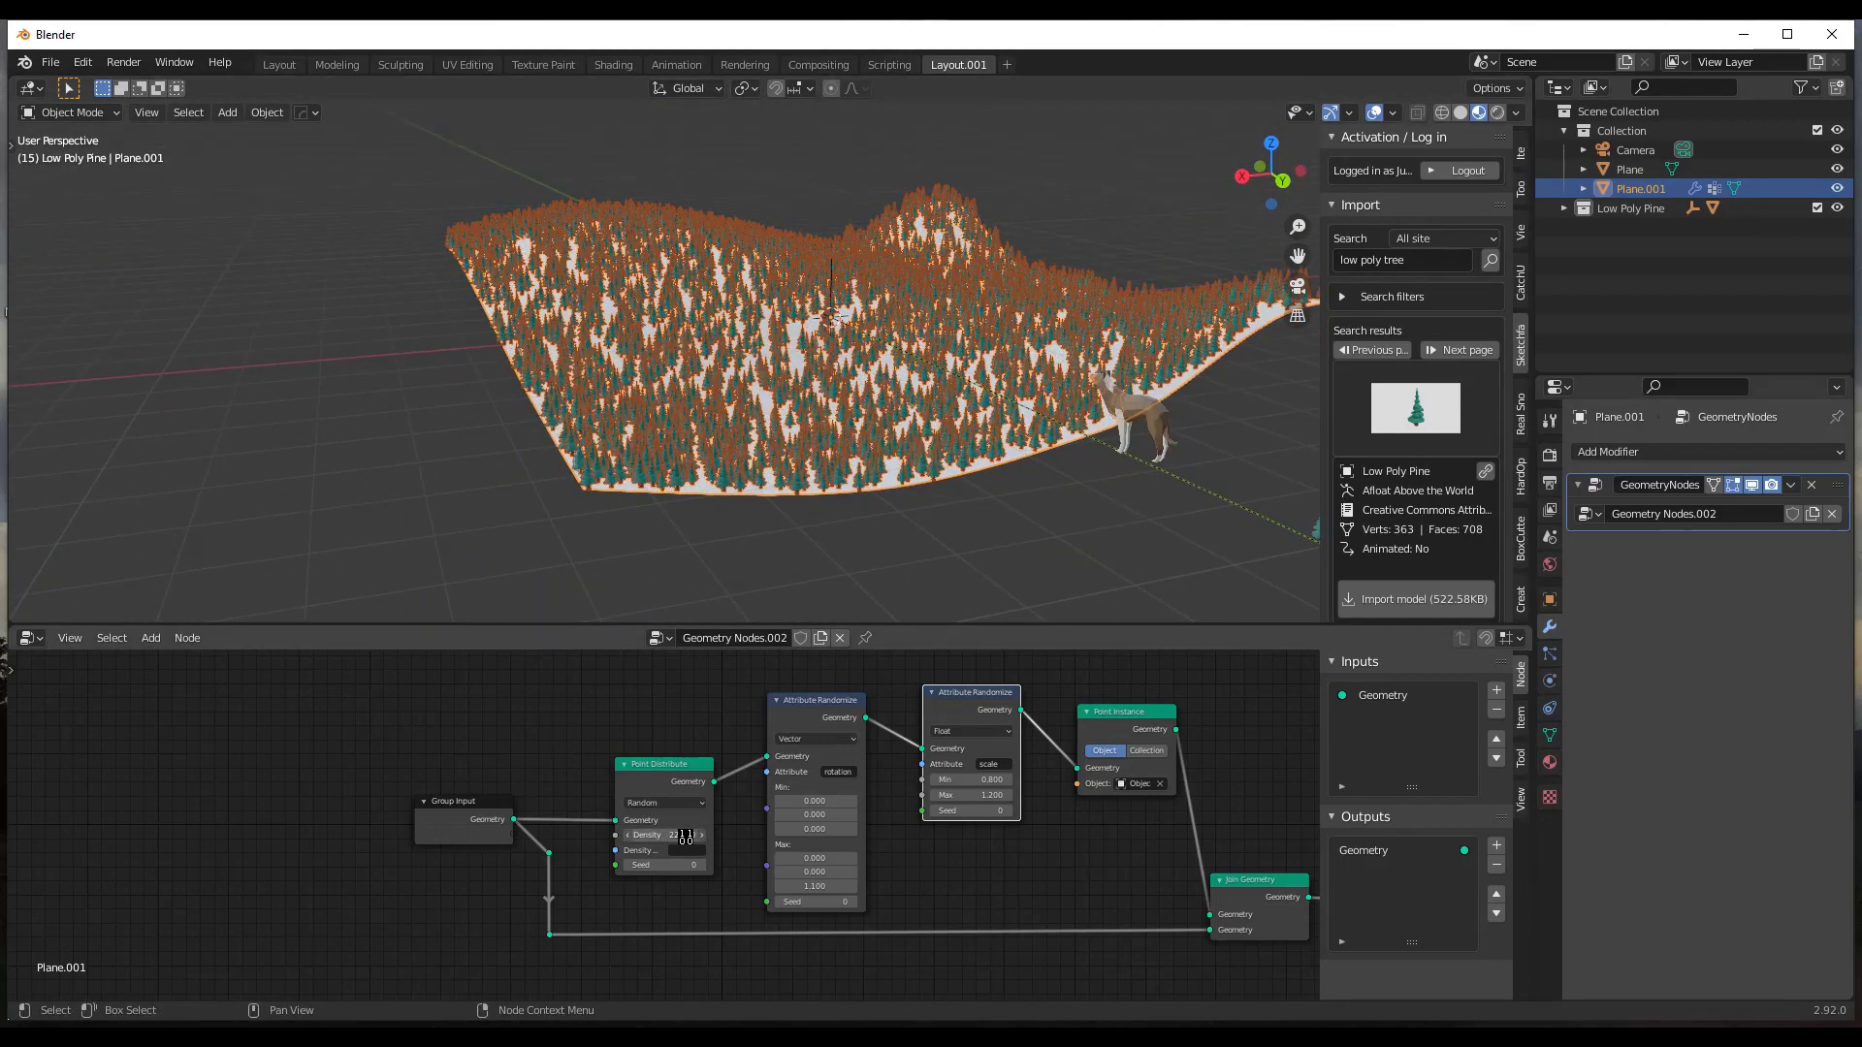
scroll(1010, 320, "up", 5)
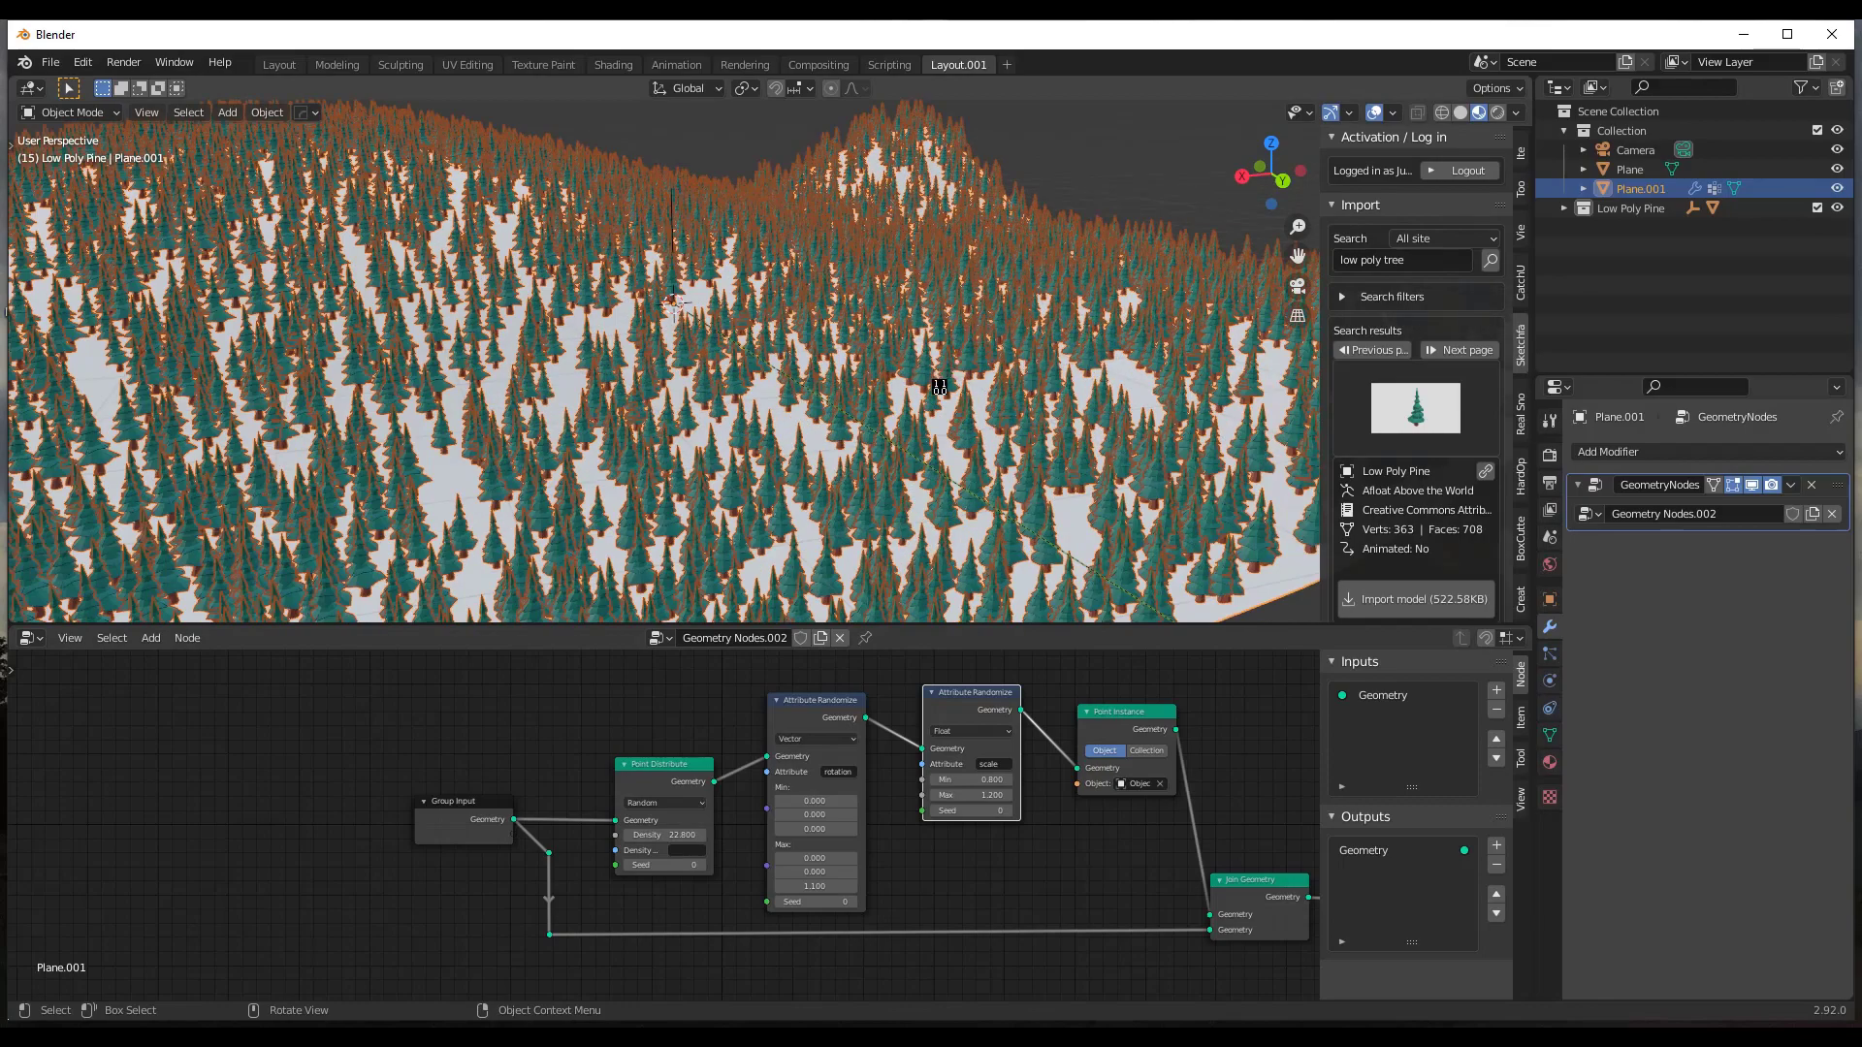
scroll(939, 387, "down", 6)
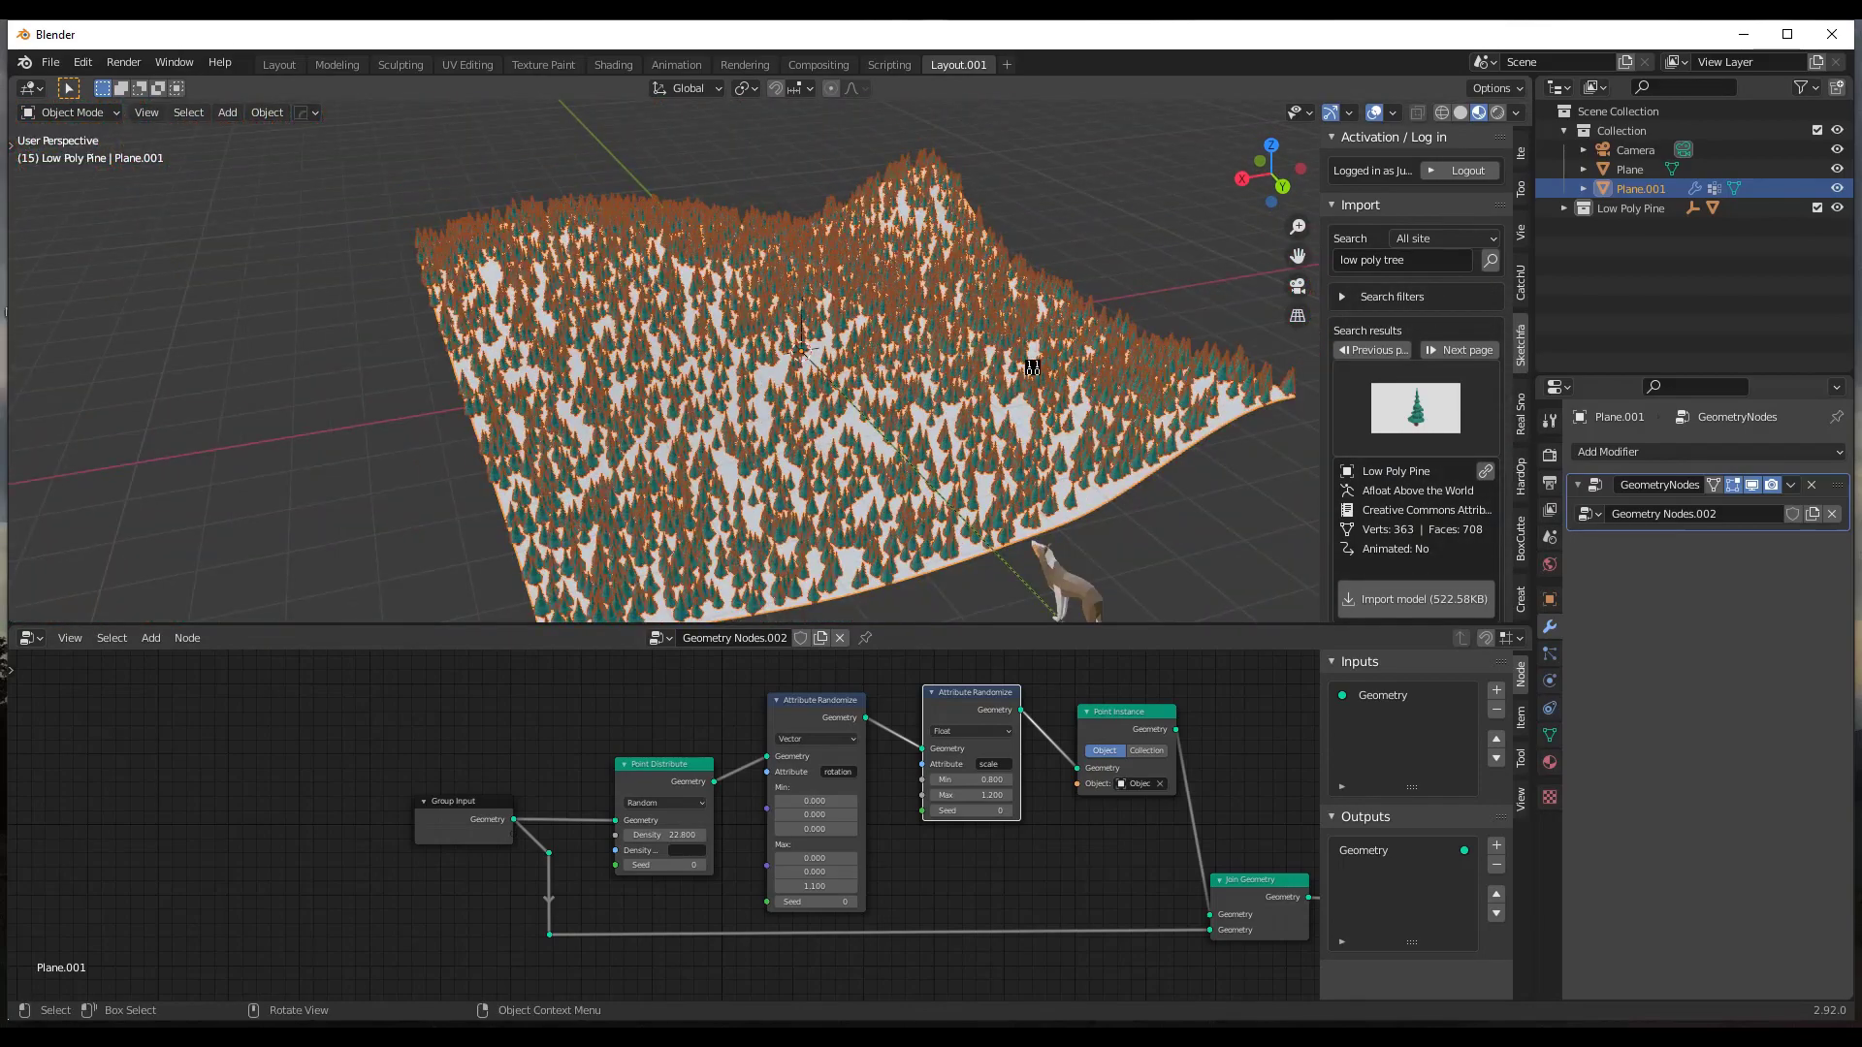
middle_click_drag(1031, 367, 956, 357)
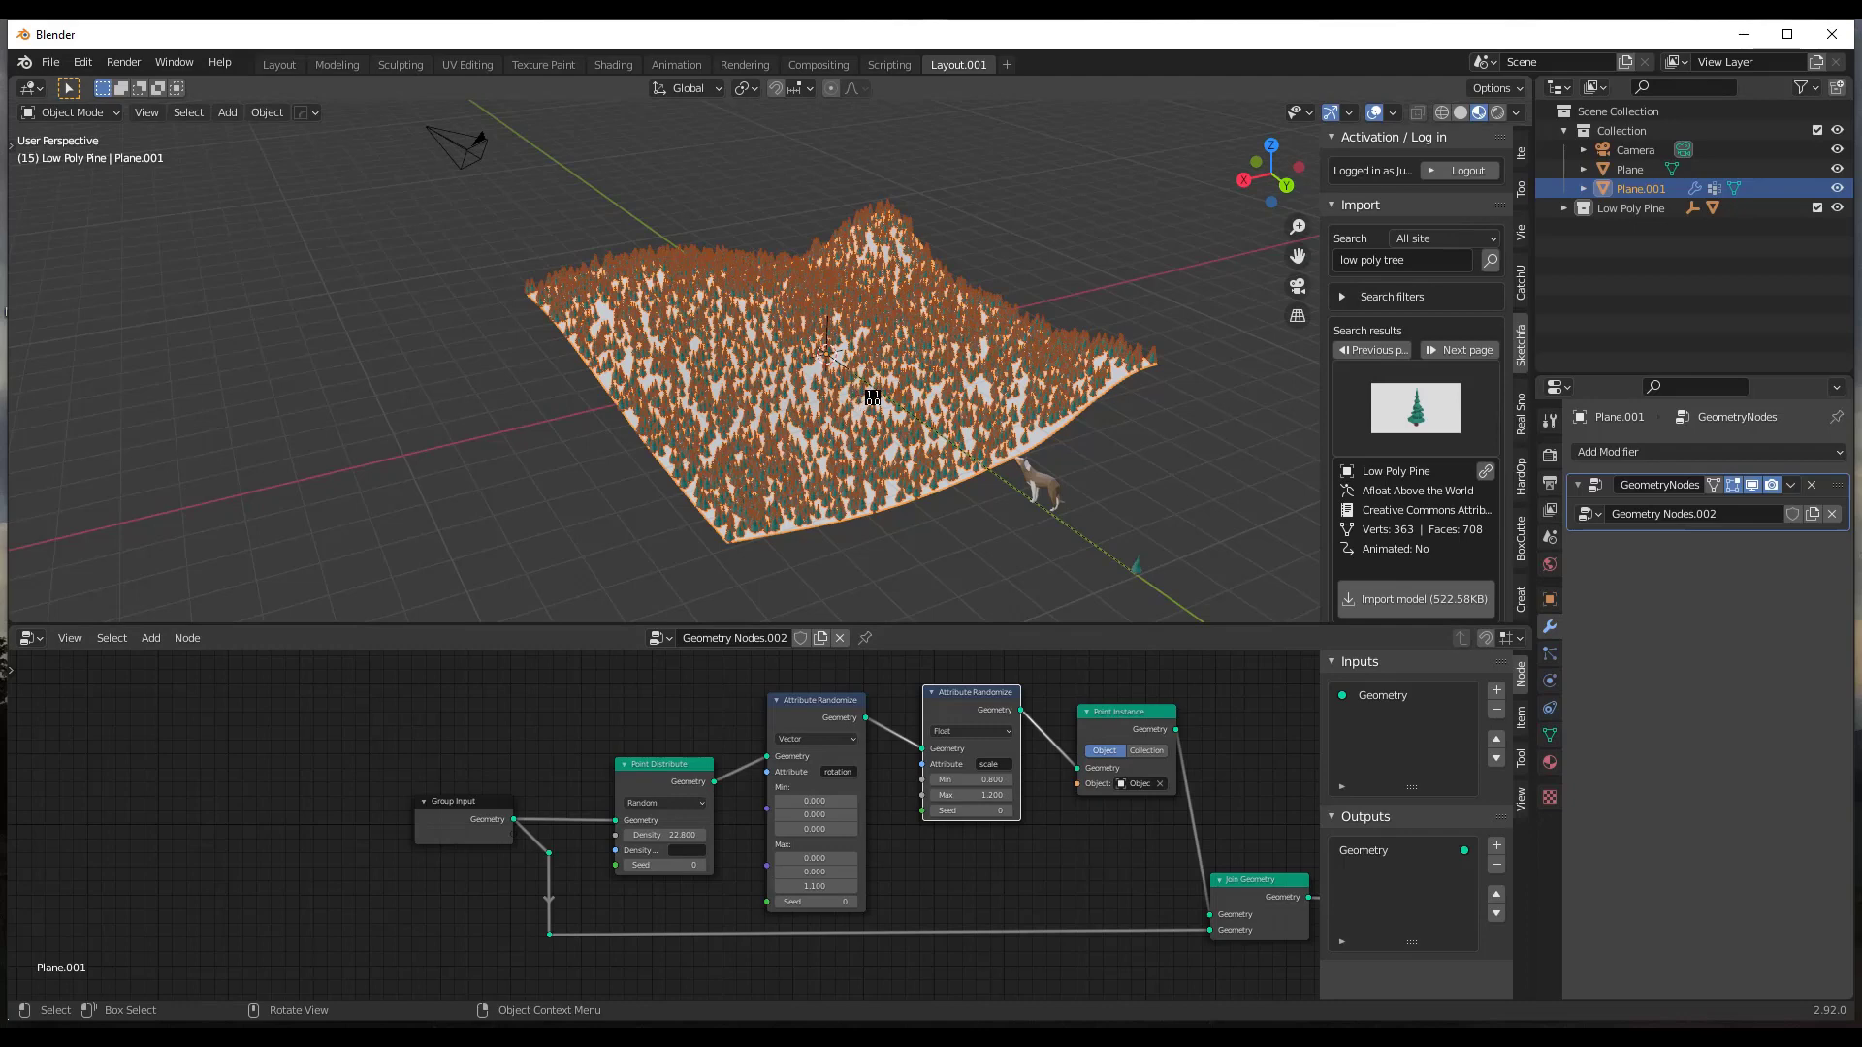
Enter Edit Mode on the terrain and select all its vertices in vertex selection mode.
middle_click_drag(899, 391, 921, 424)
scroll(912, 377, "up", 2)
key("Tab")
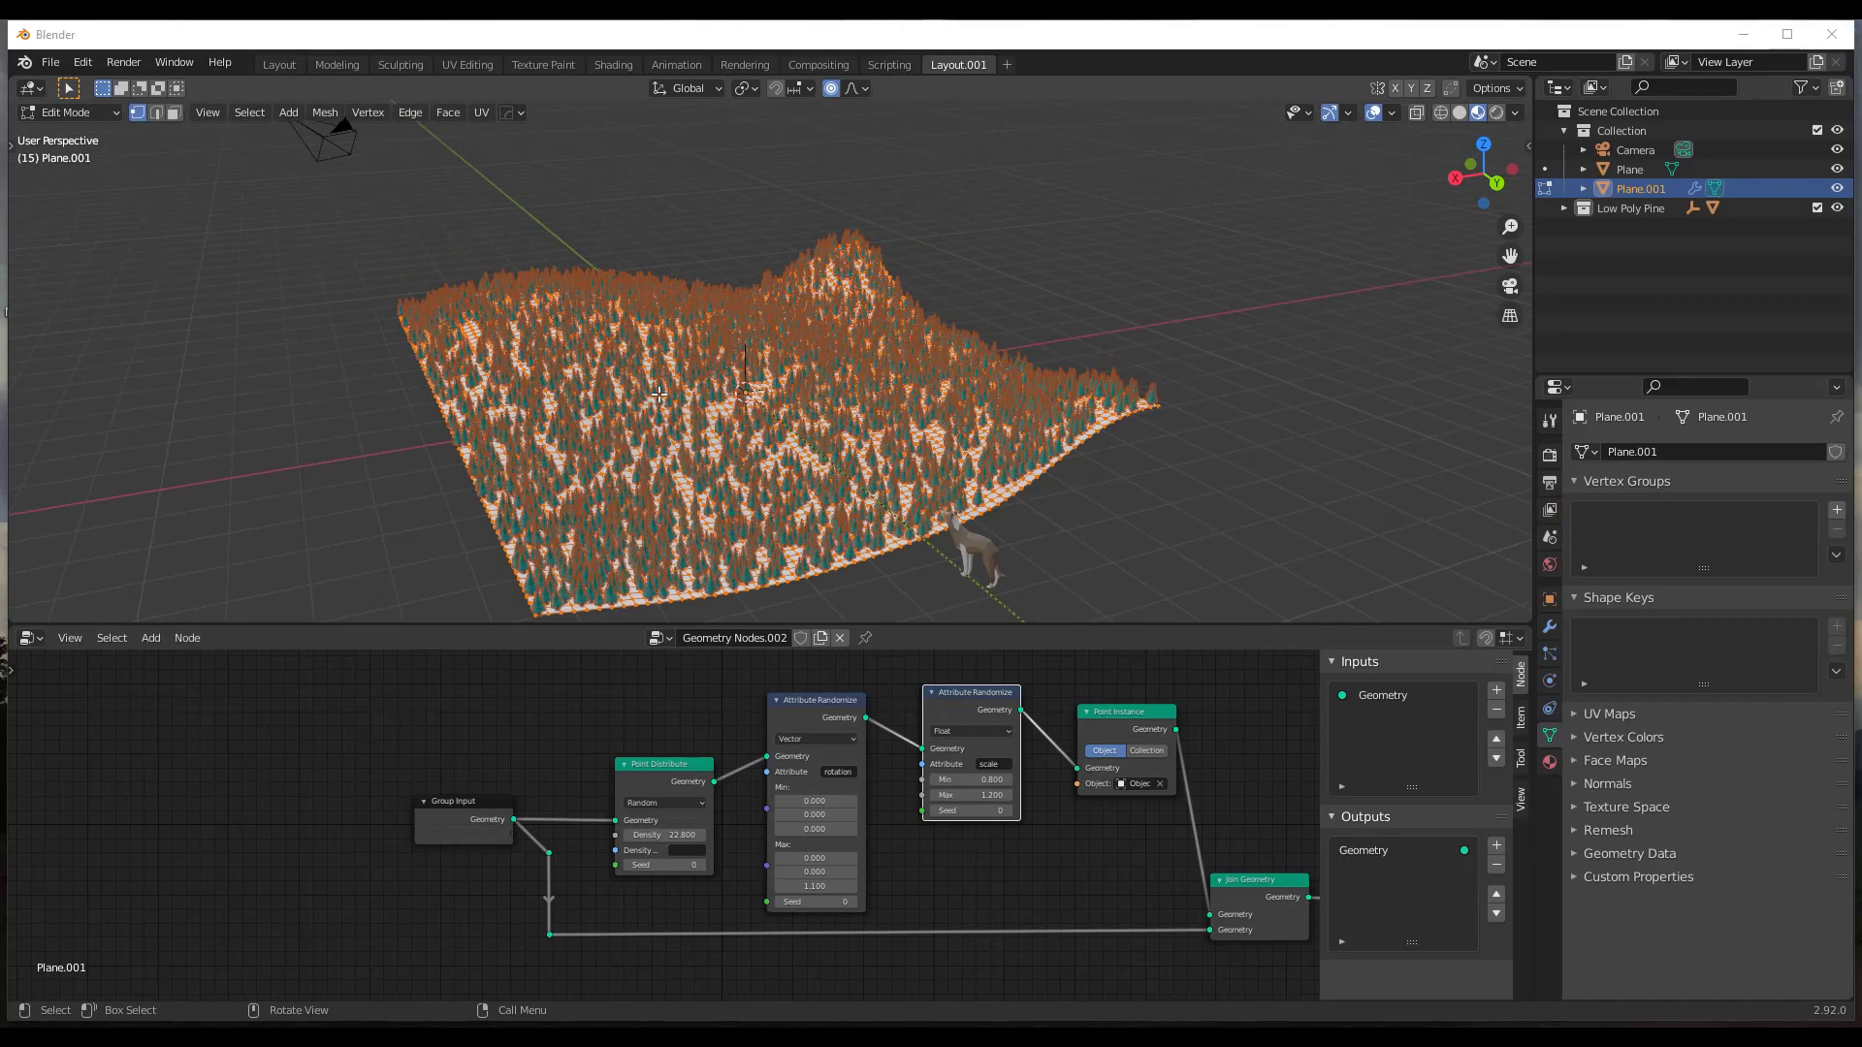
middle_click_drag(686, 398, 704, 408)
scroll(697, 455, "up", 2)
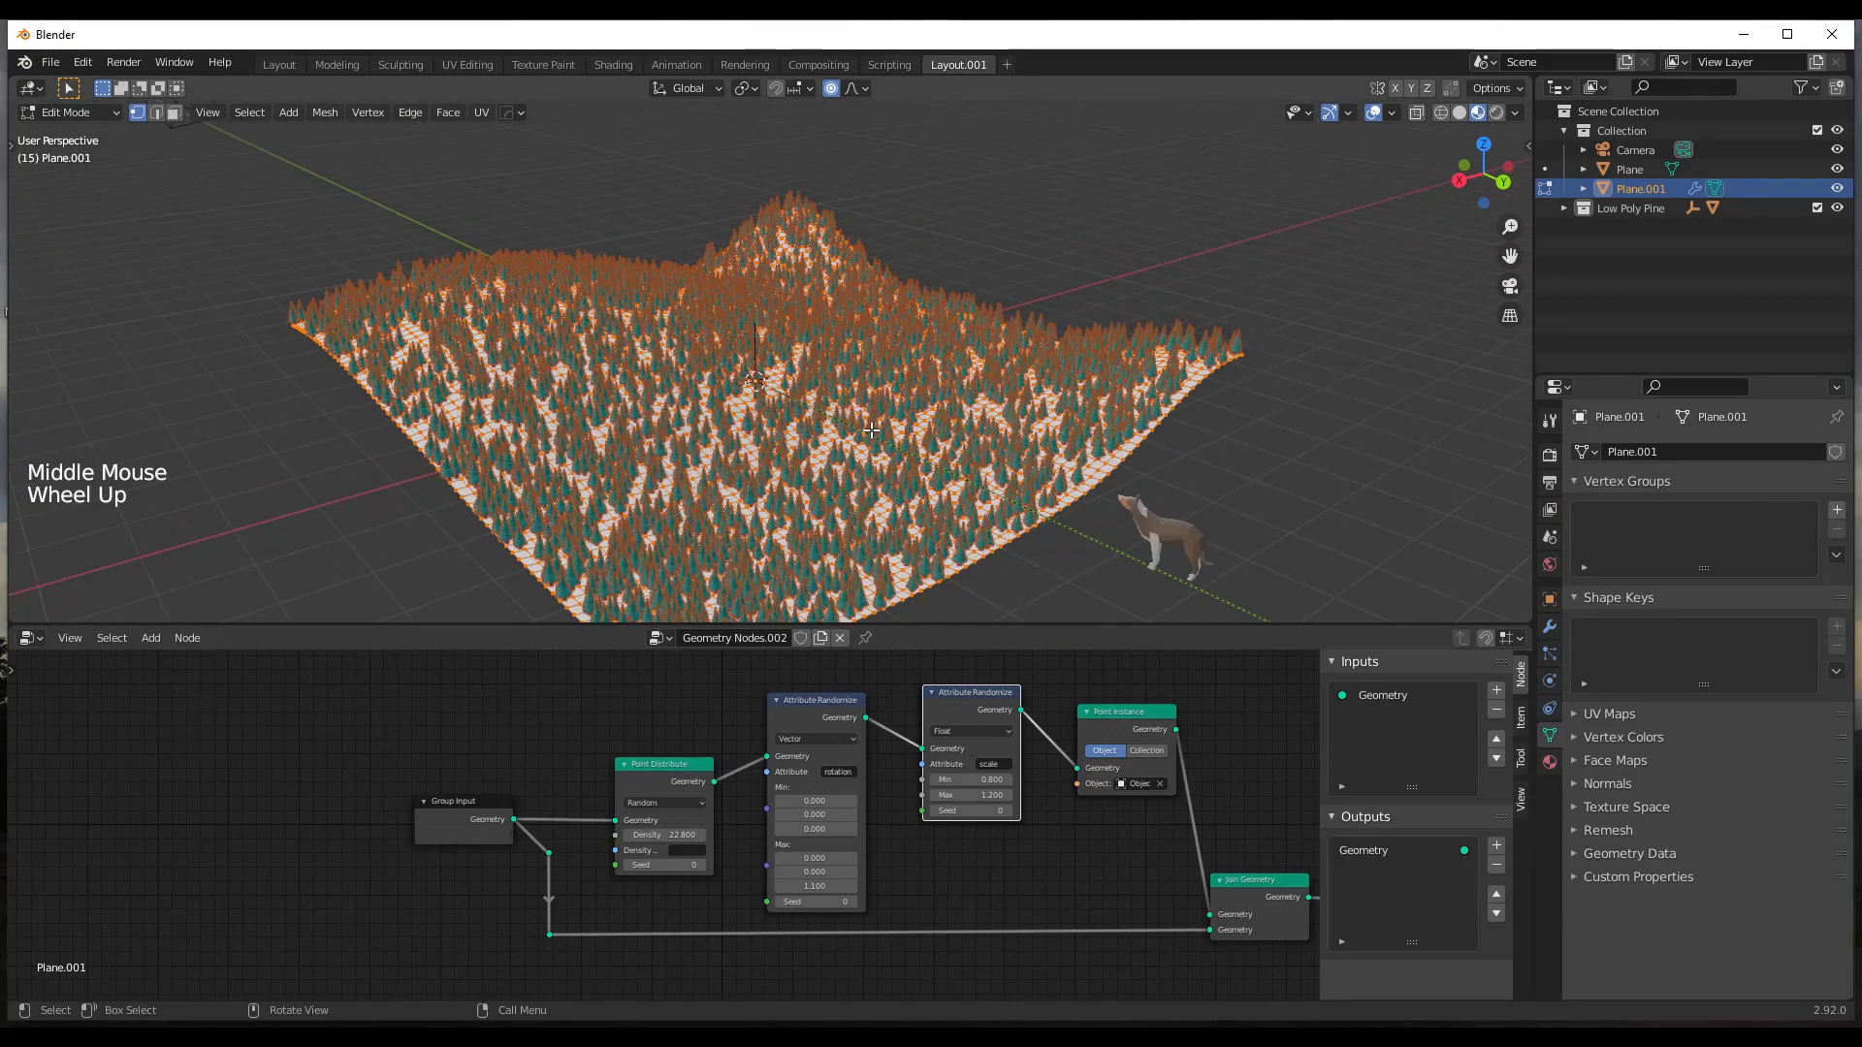
middle_click_drag(871, 431, 758, 448)
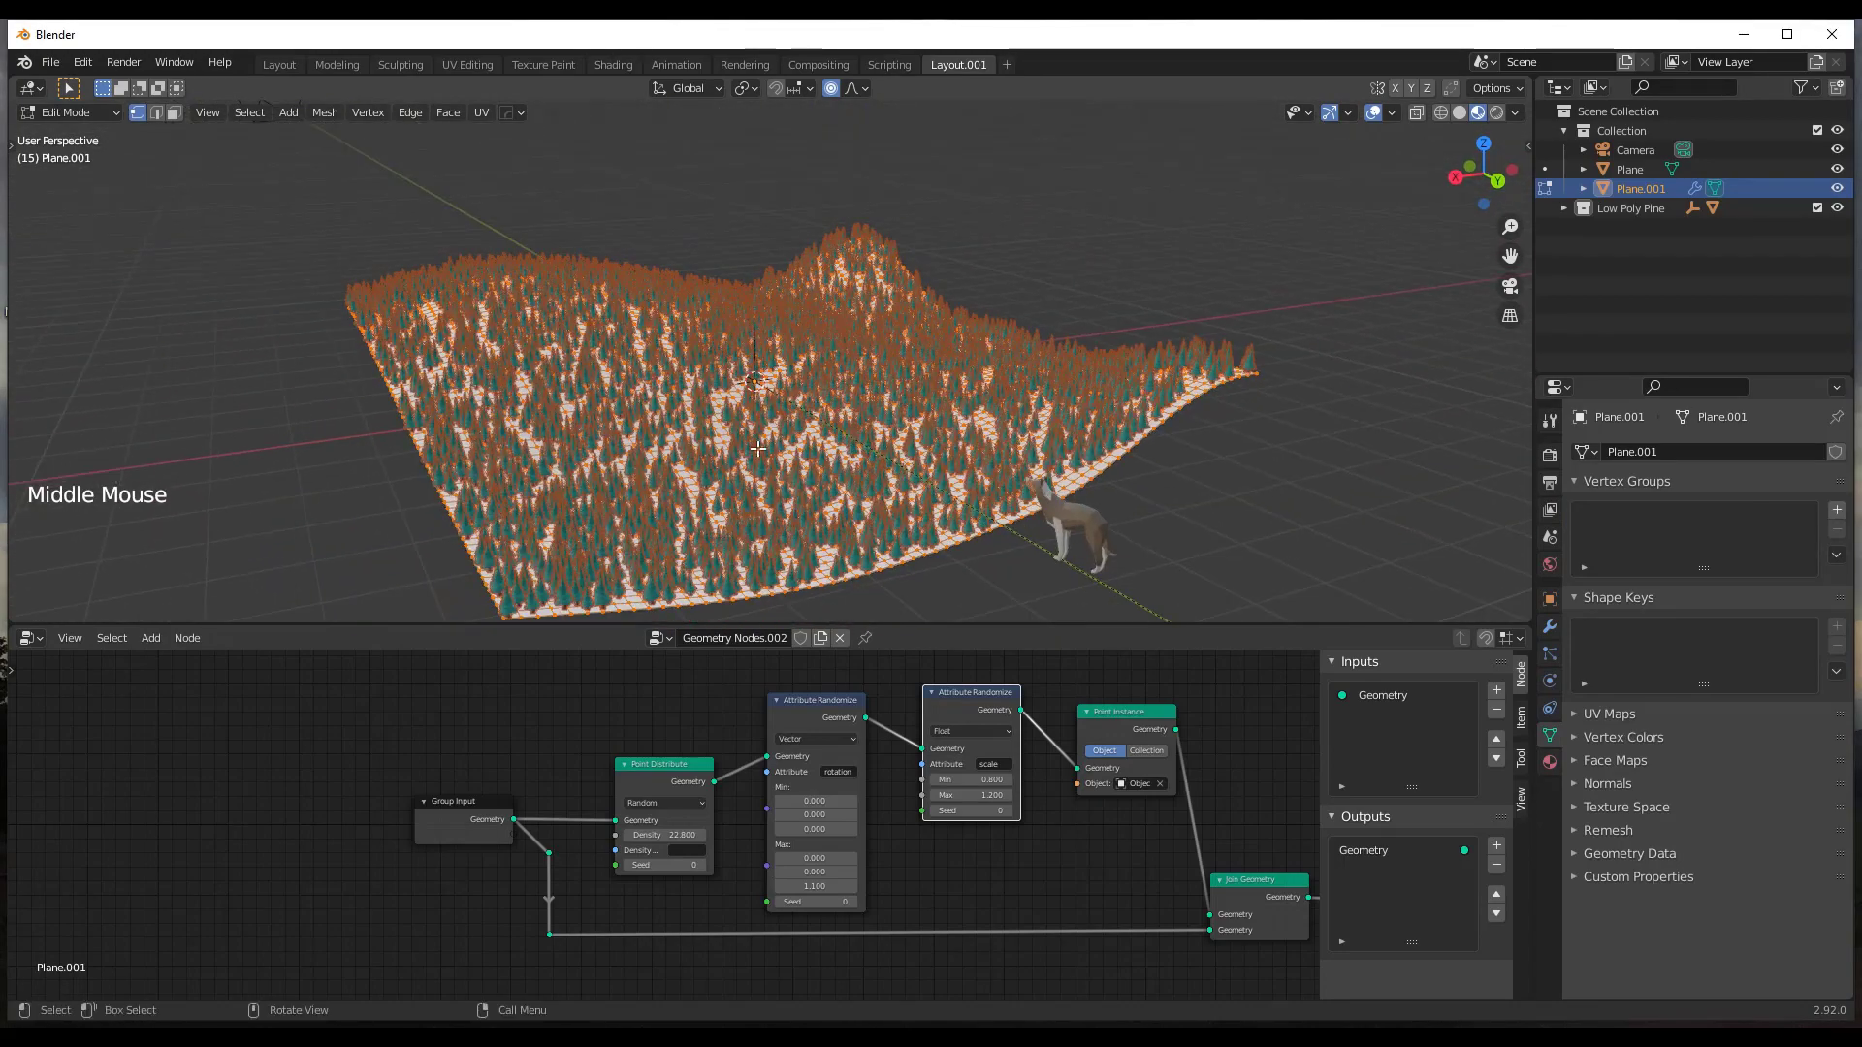
key("1")
key("a")
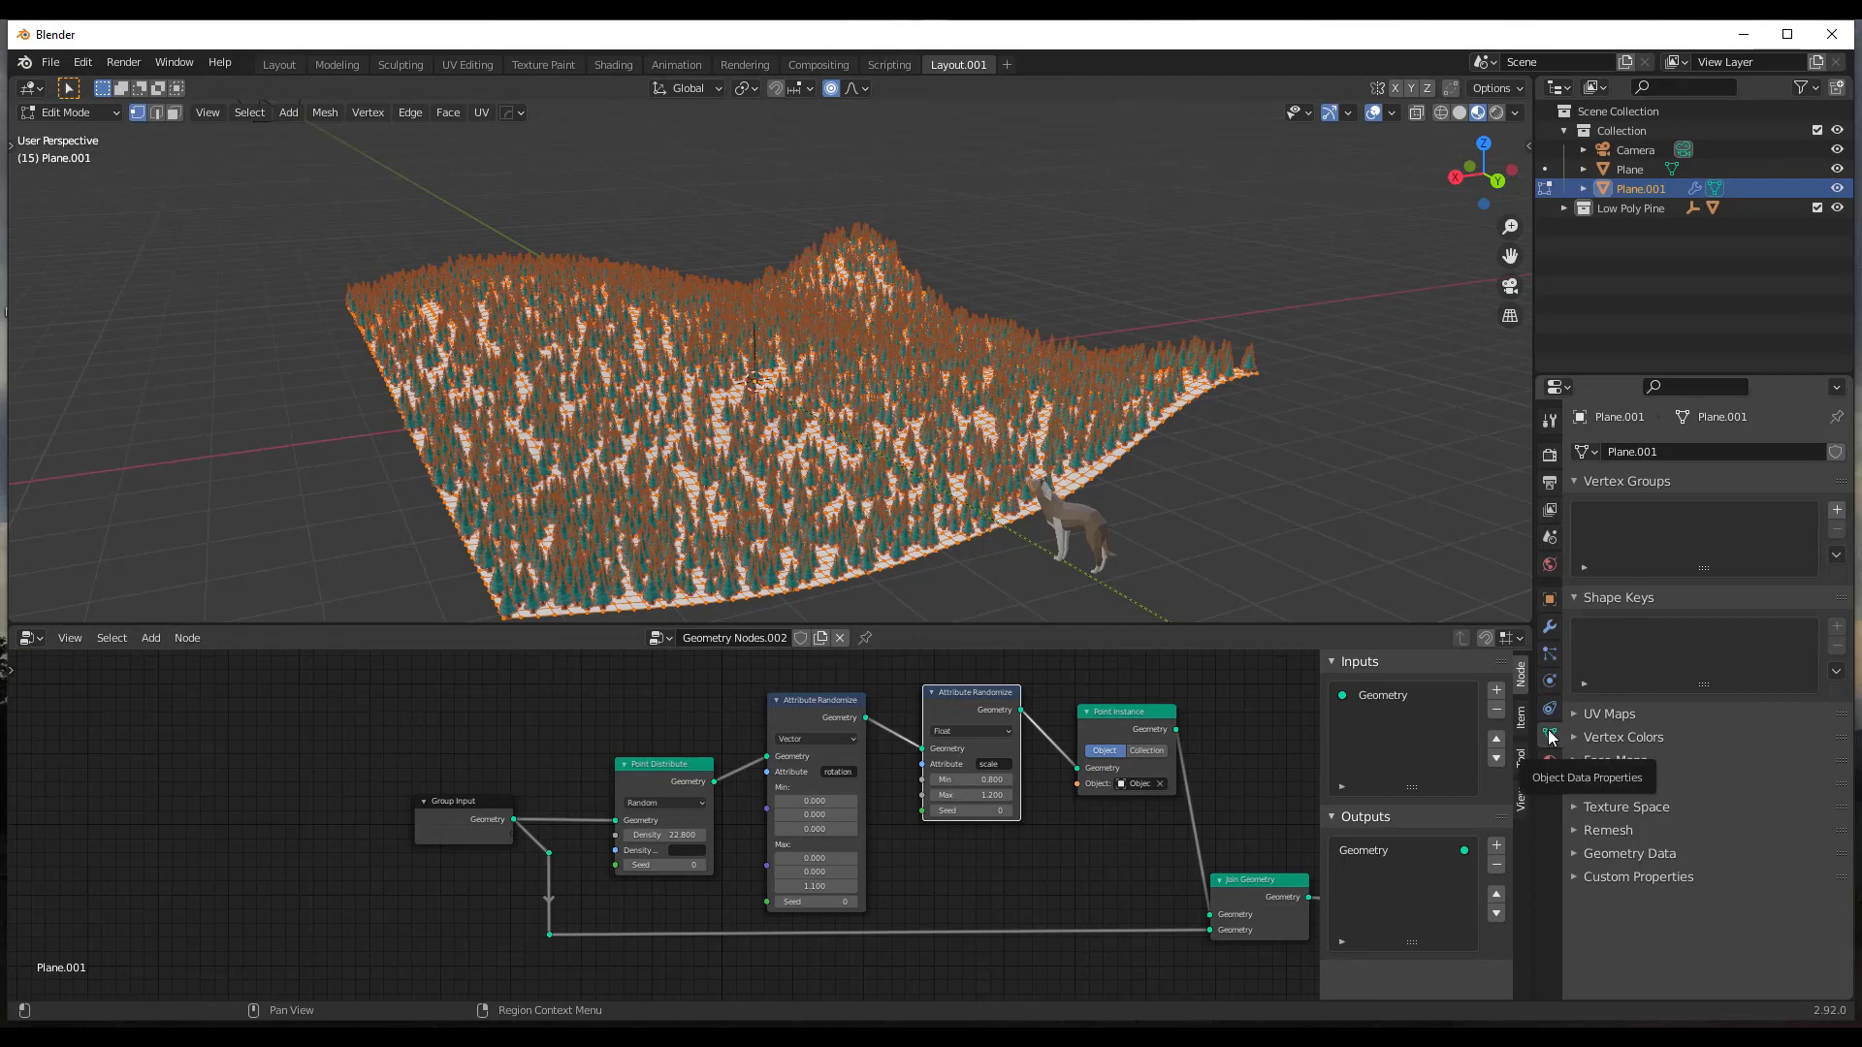
Add a vertex group to the terrain, assign all selected vertices to it and name it Ground.
left_click(1836, 513)
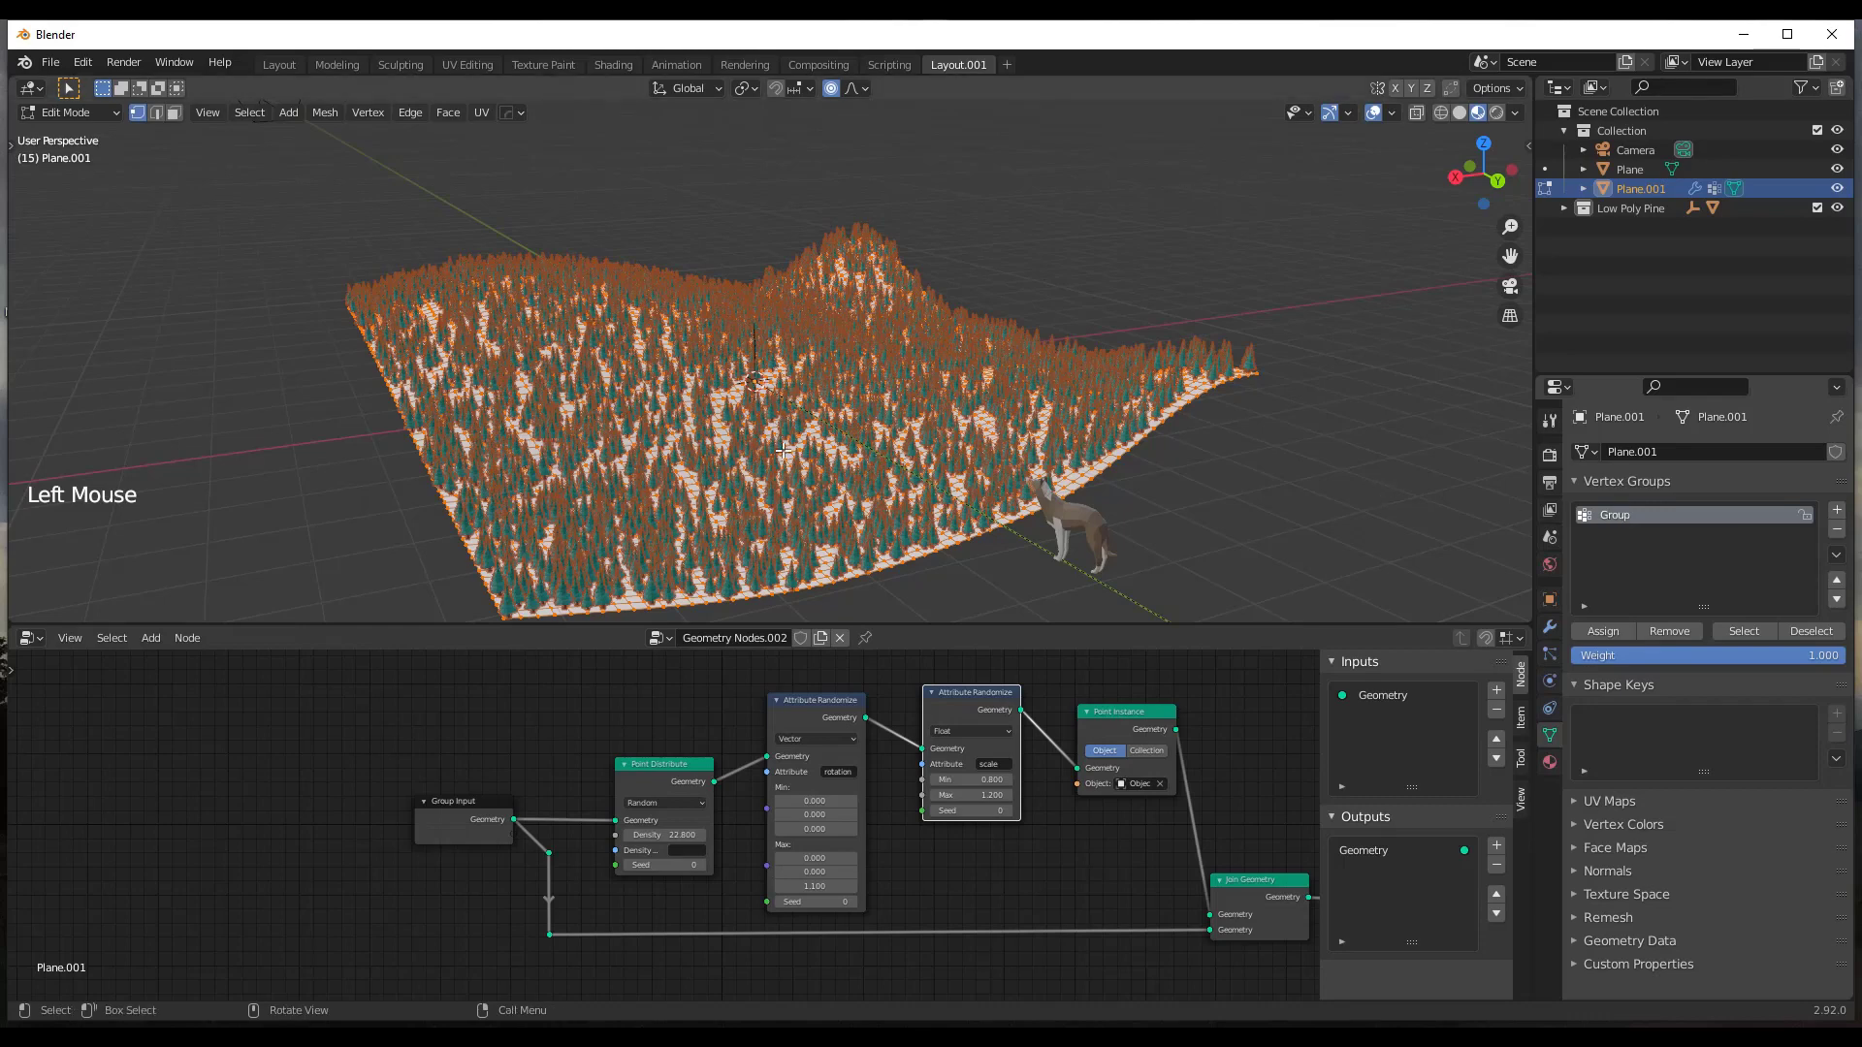
middle_click_drag(812, 477, 786, 469)
scroll(786, 469, "up", 3)
scroll(786, 468, "down", 4)
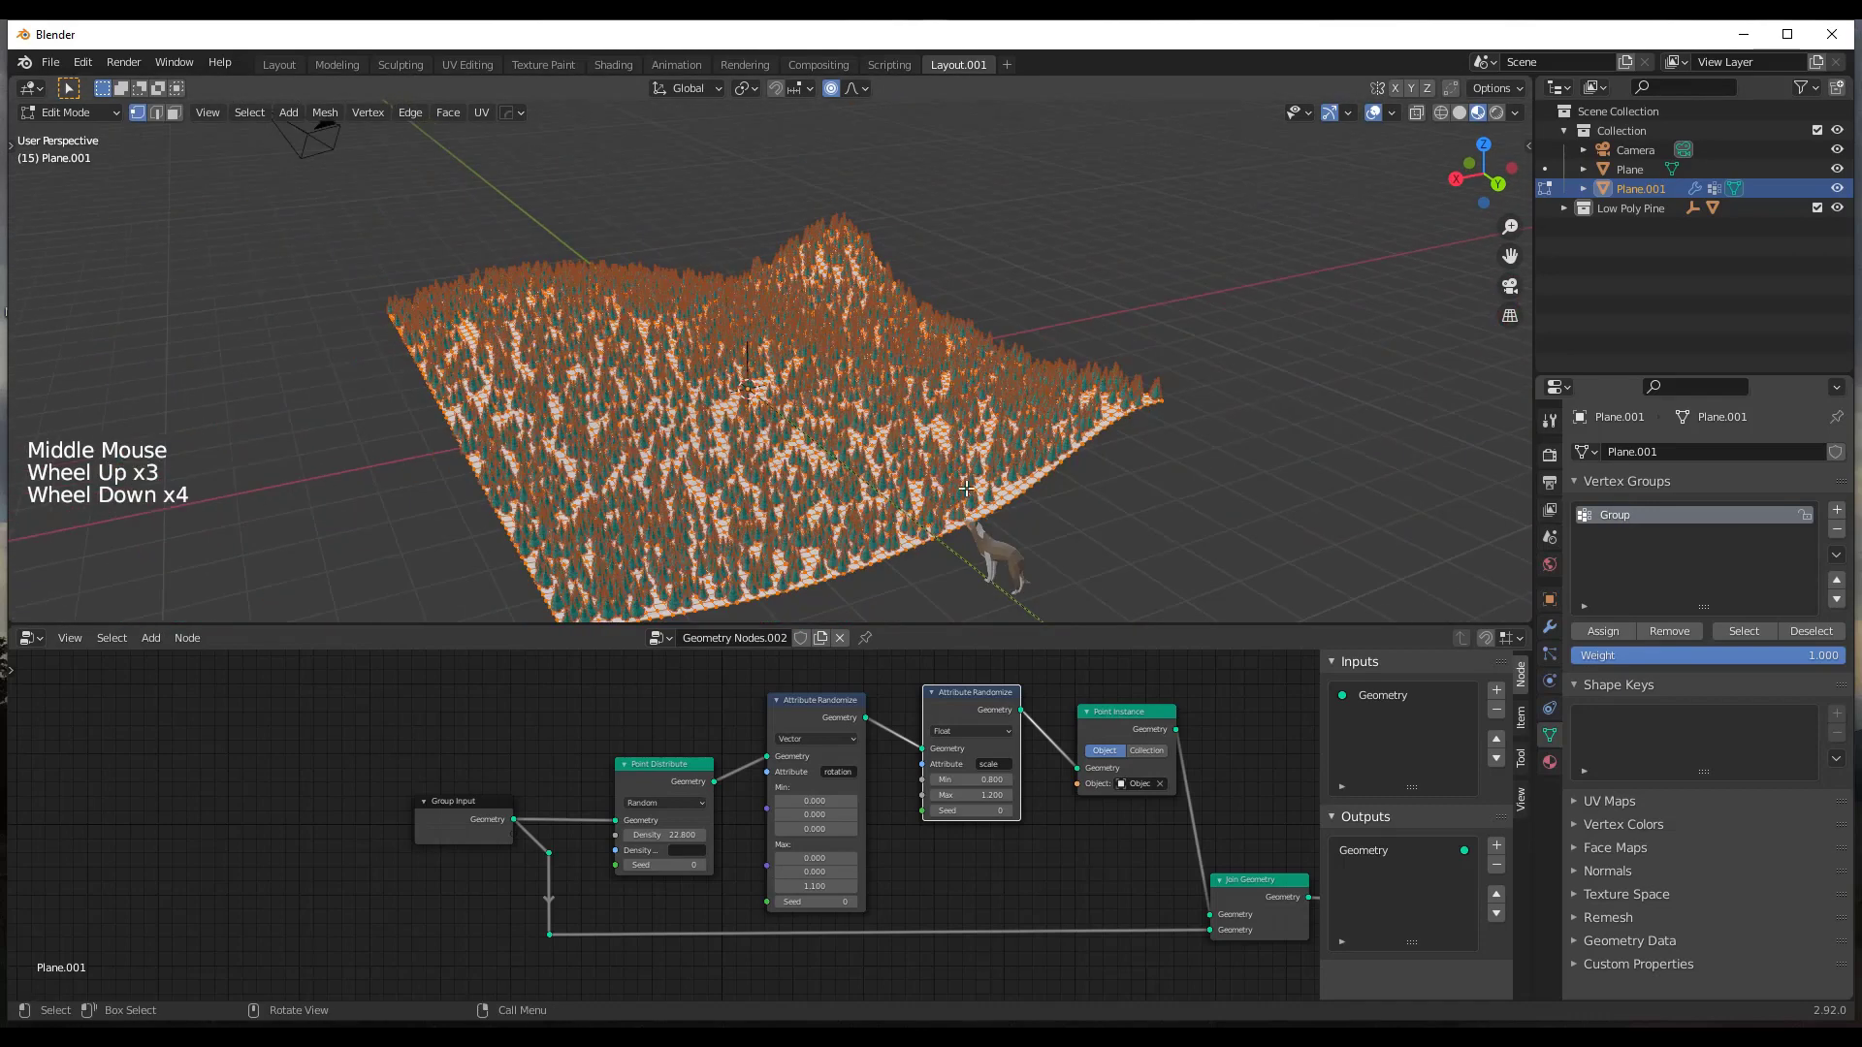
left_click(1602, 633)
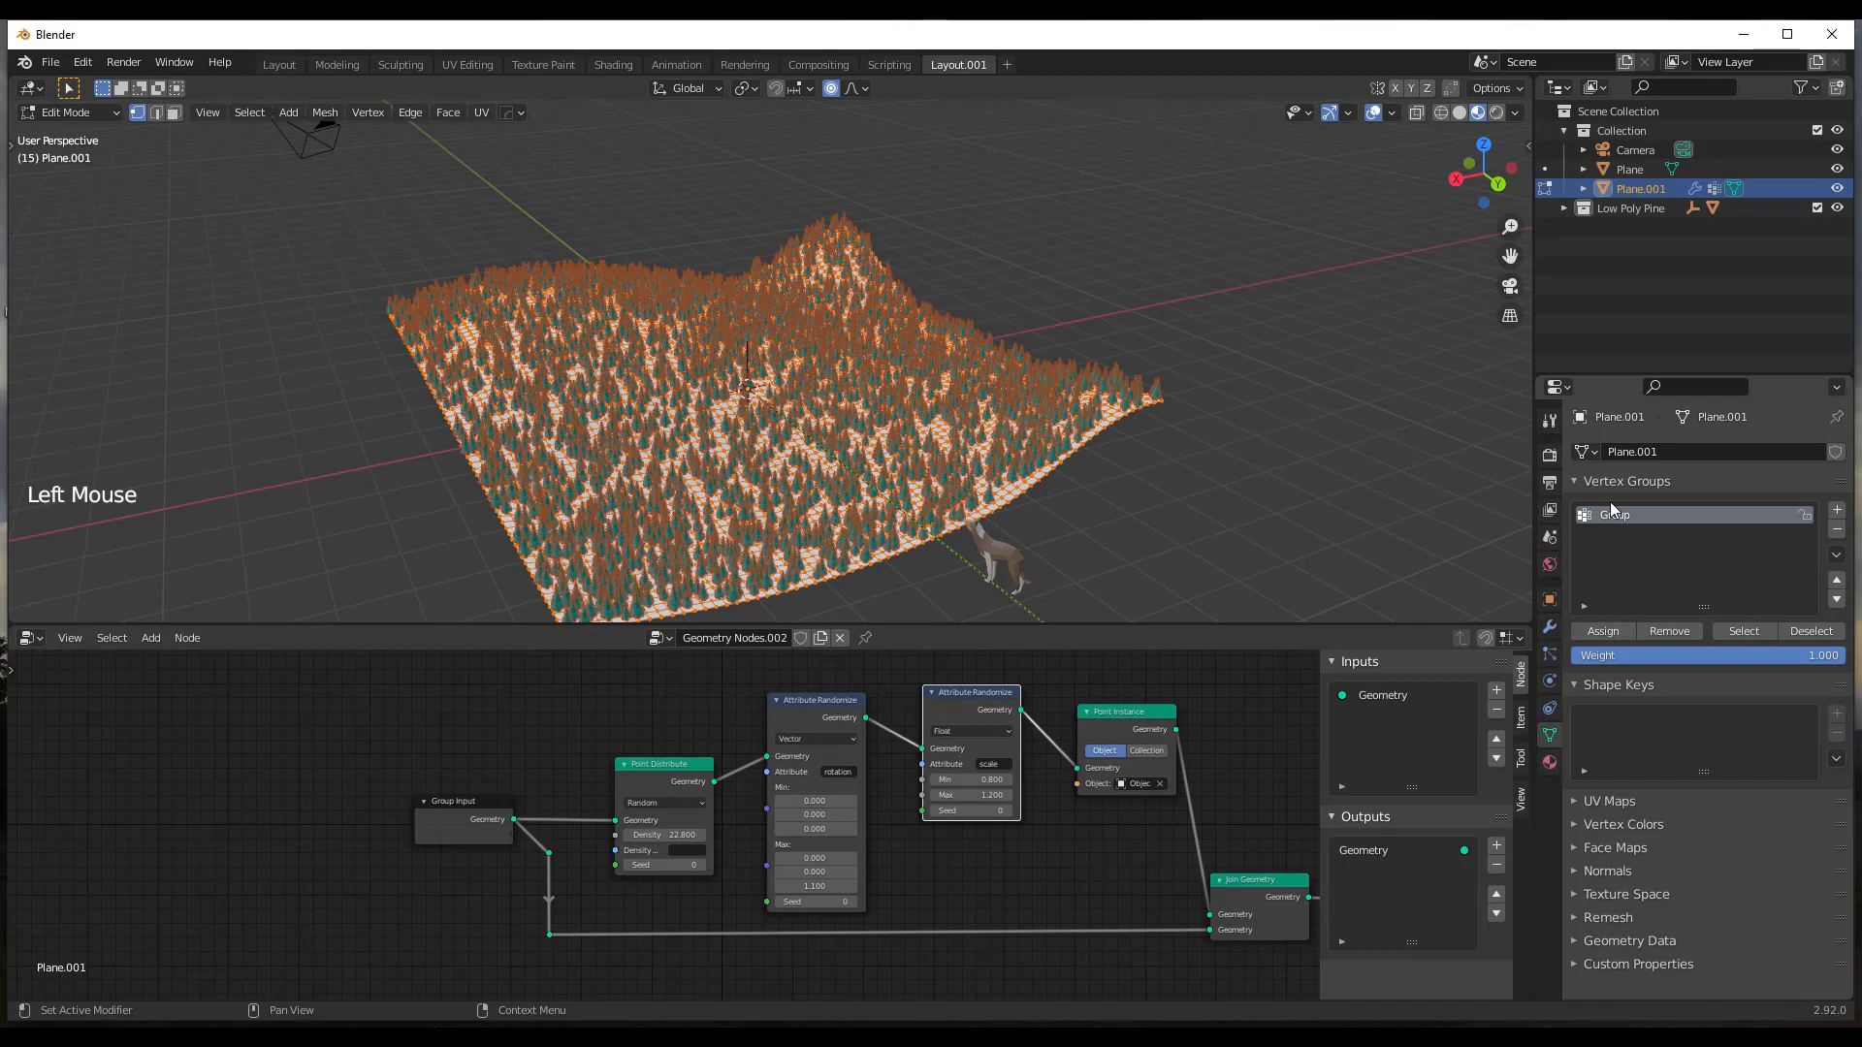
type("Ground")
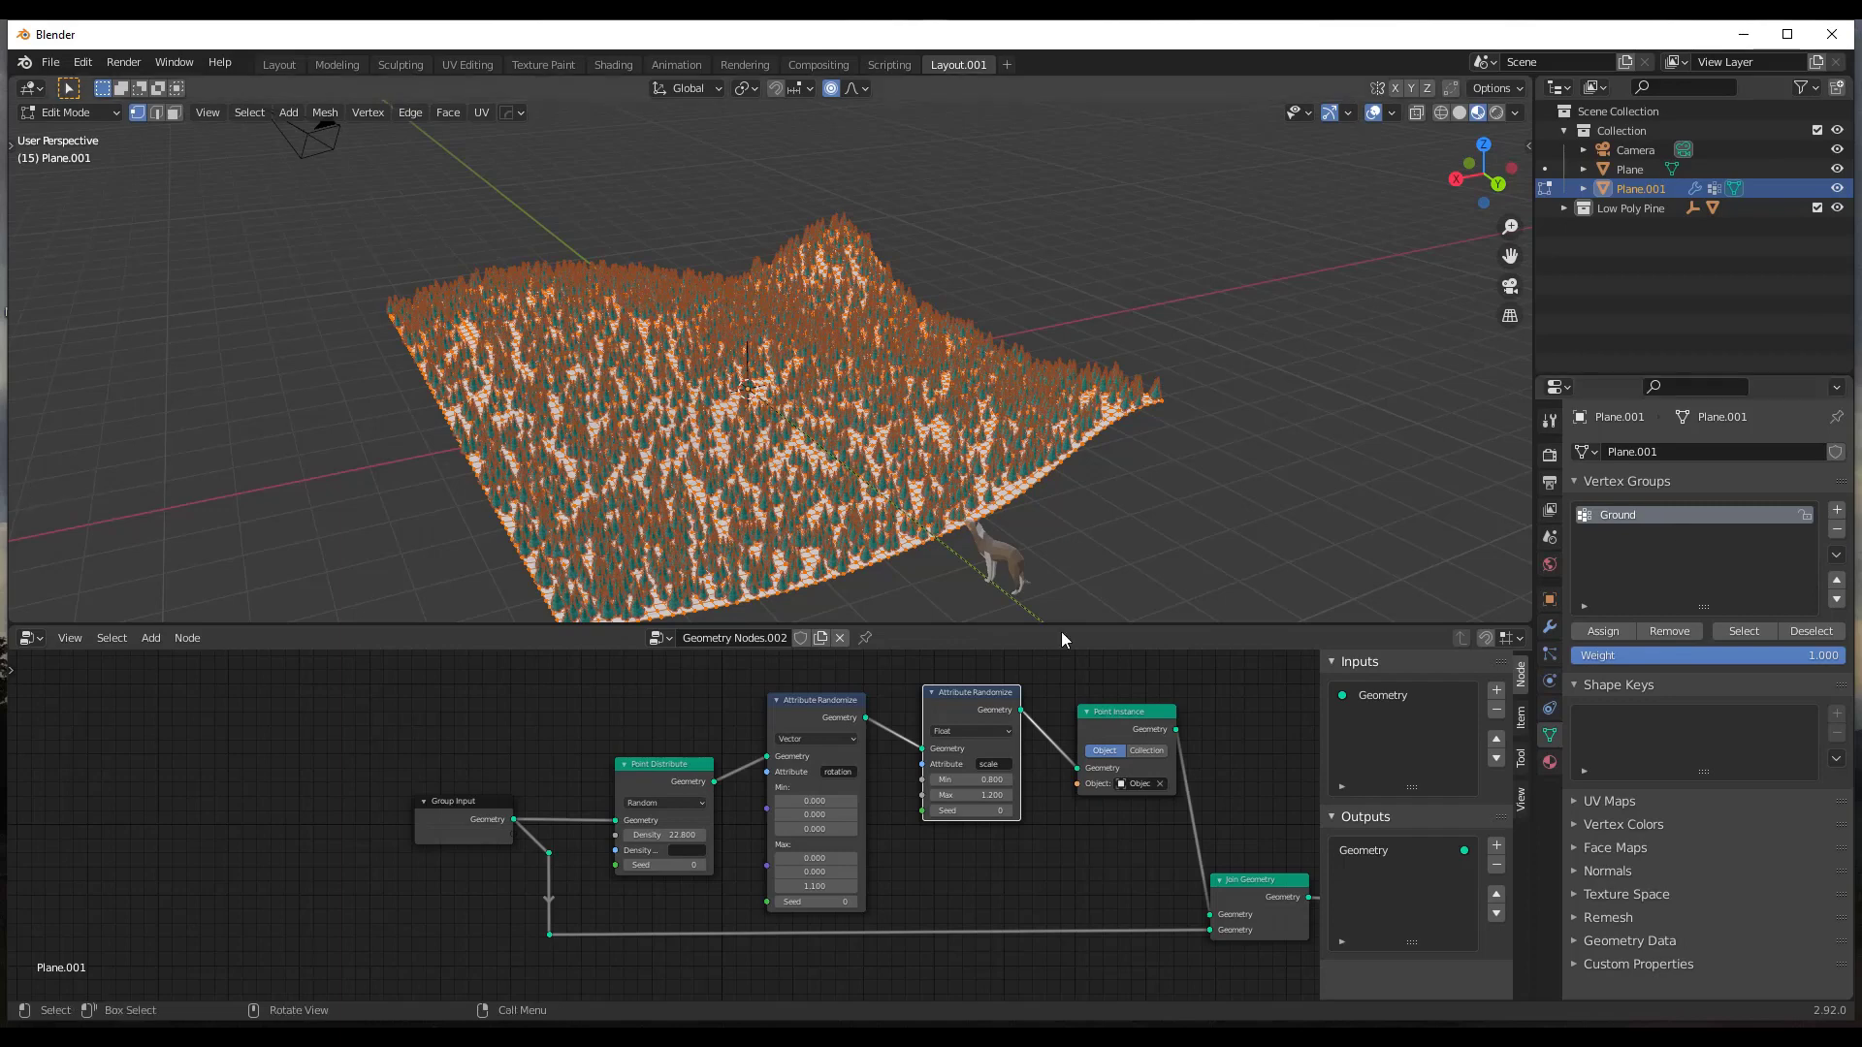
Switch the terrain to Weight Paint mode and set the Draw brush's weight to 0.
scroll(804, 341, "down", 2)
scroll(742, 388, "up", 3)
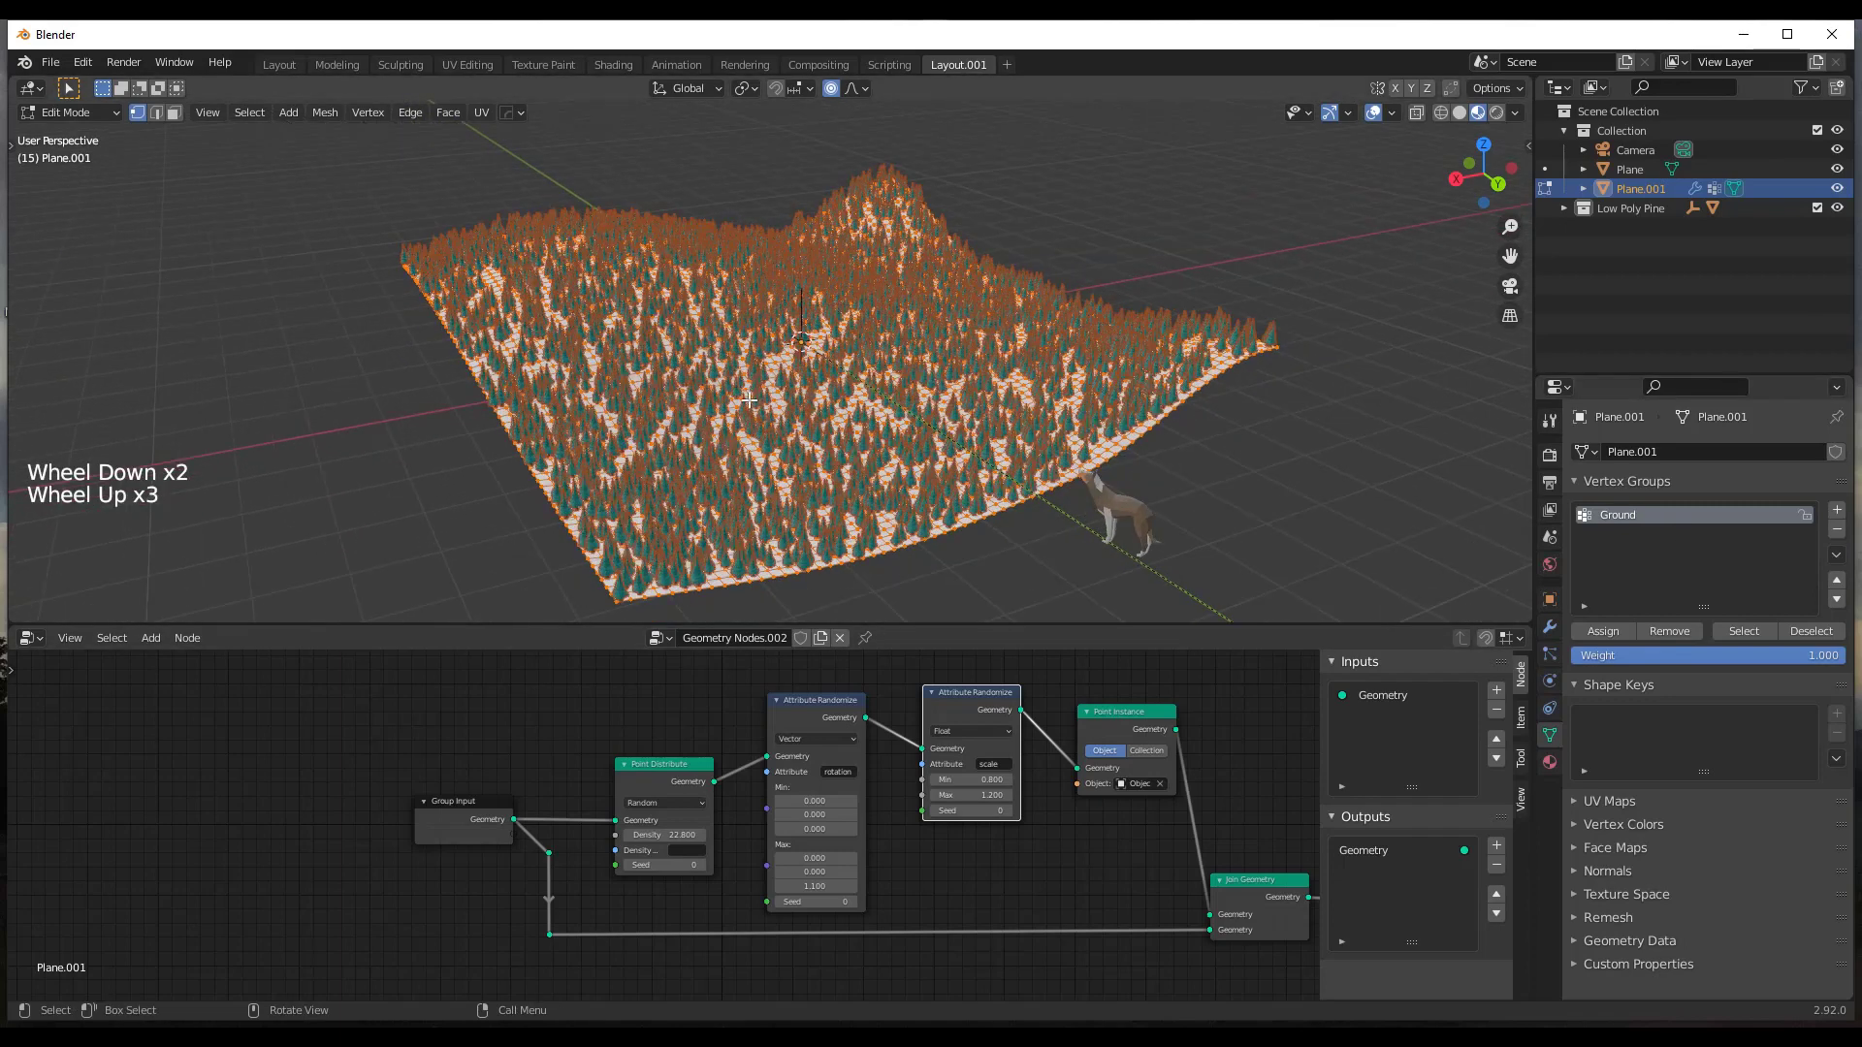
middle_click_drag(924, 412, 980, 502)
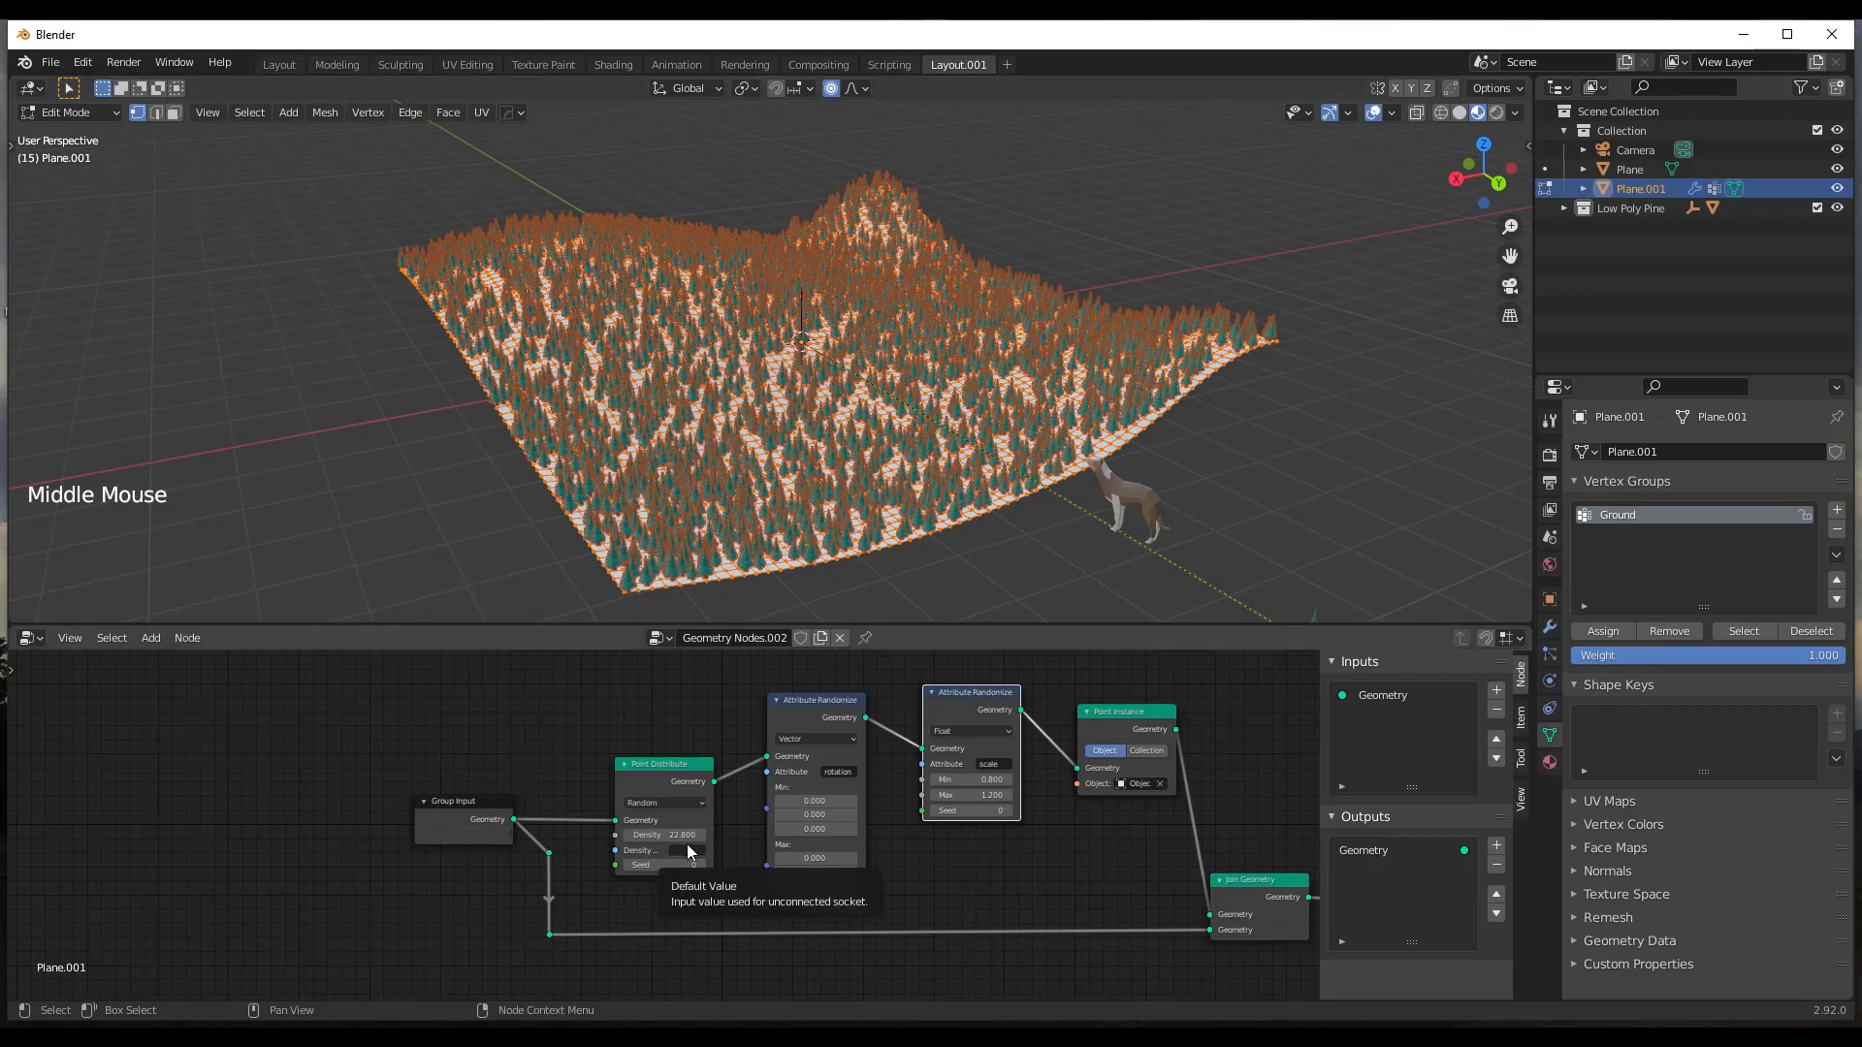
middle_click_drag(862, 411, 849, 396)
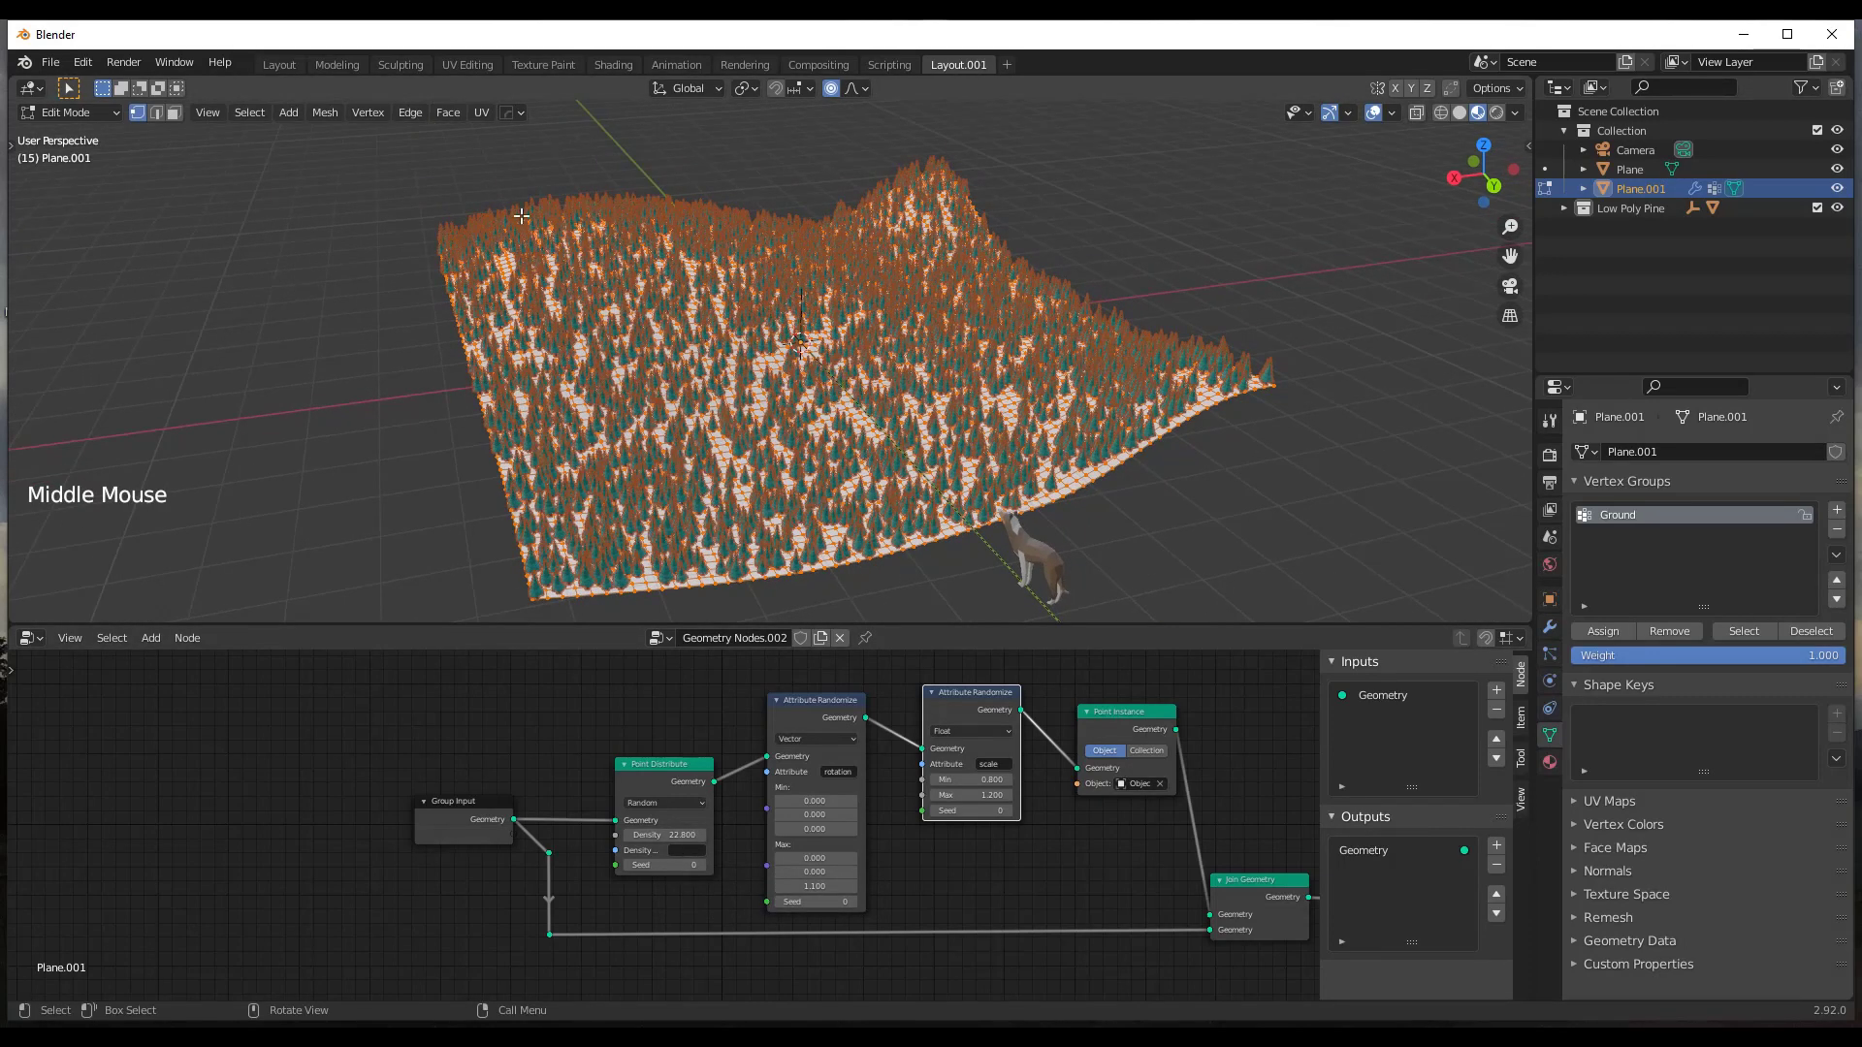
left_click(73, 114)
left_click(73, 220)
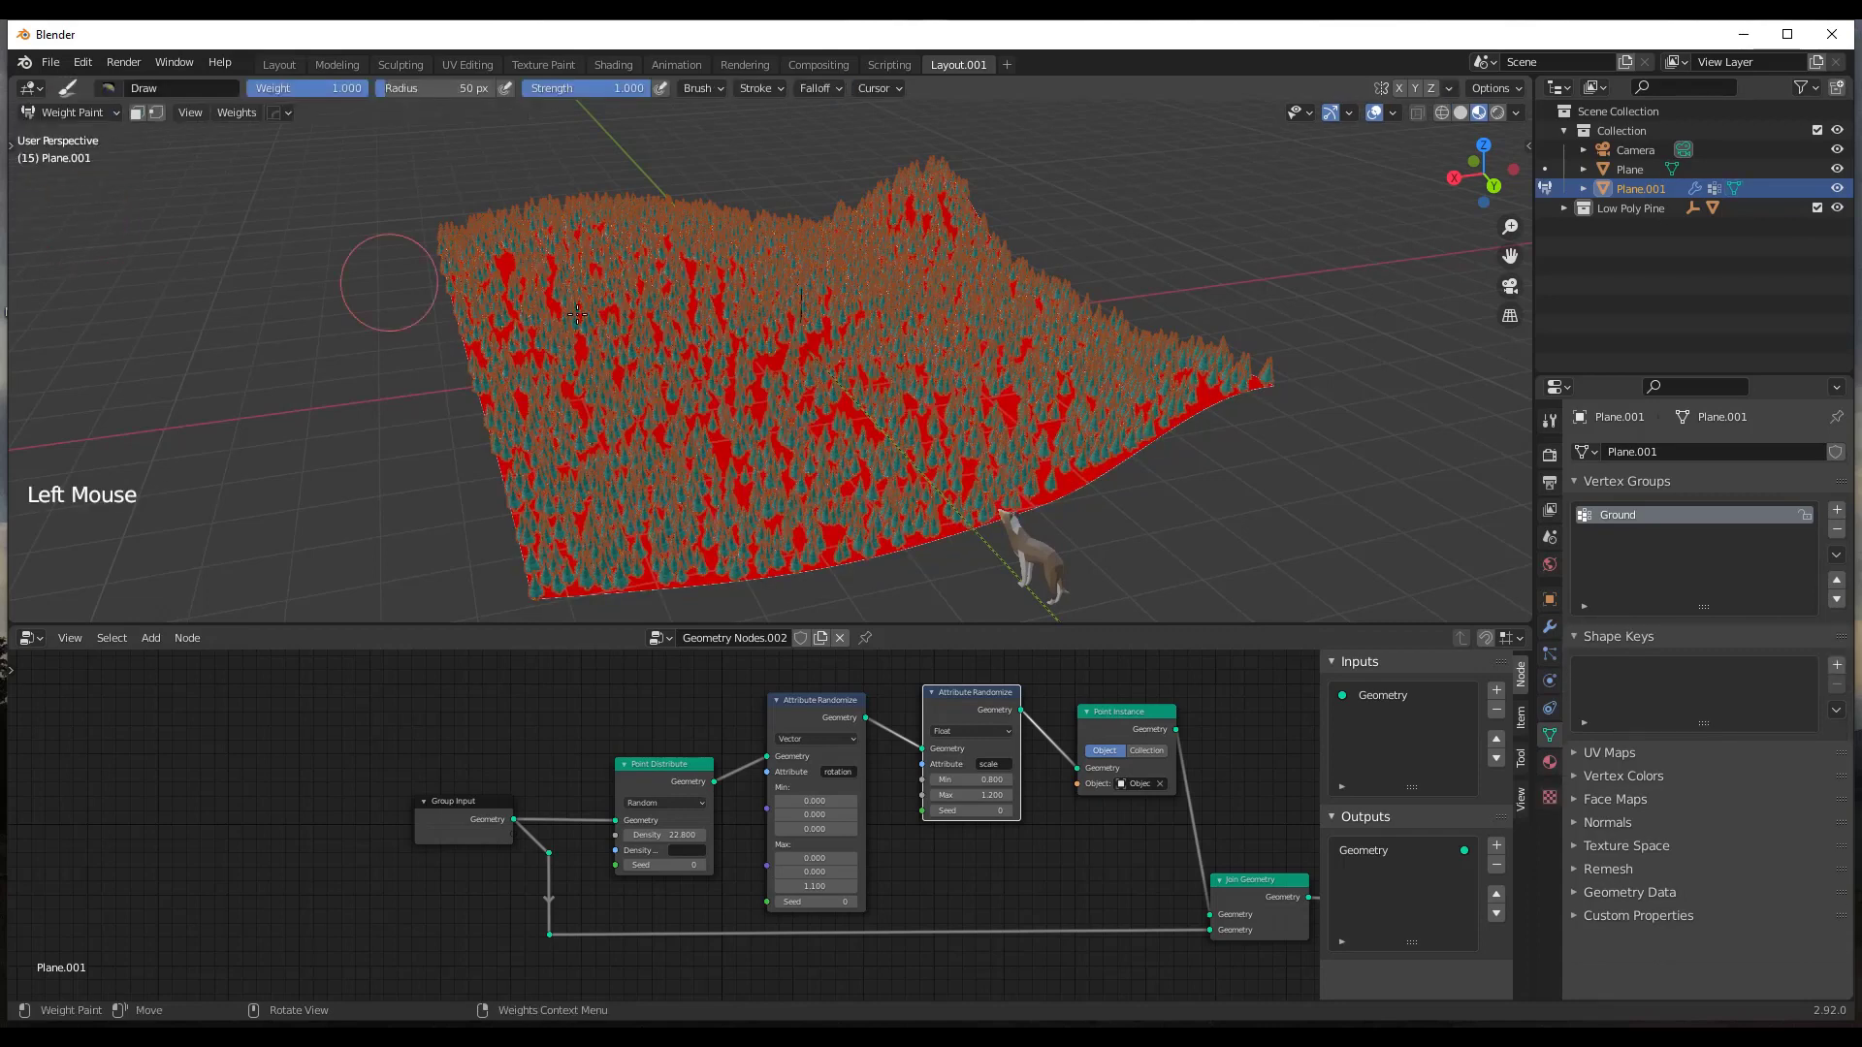
middle_click_drag(791, 311, 790, 354)
scroll(791, 354, "down", 3)
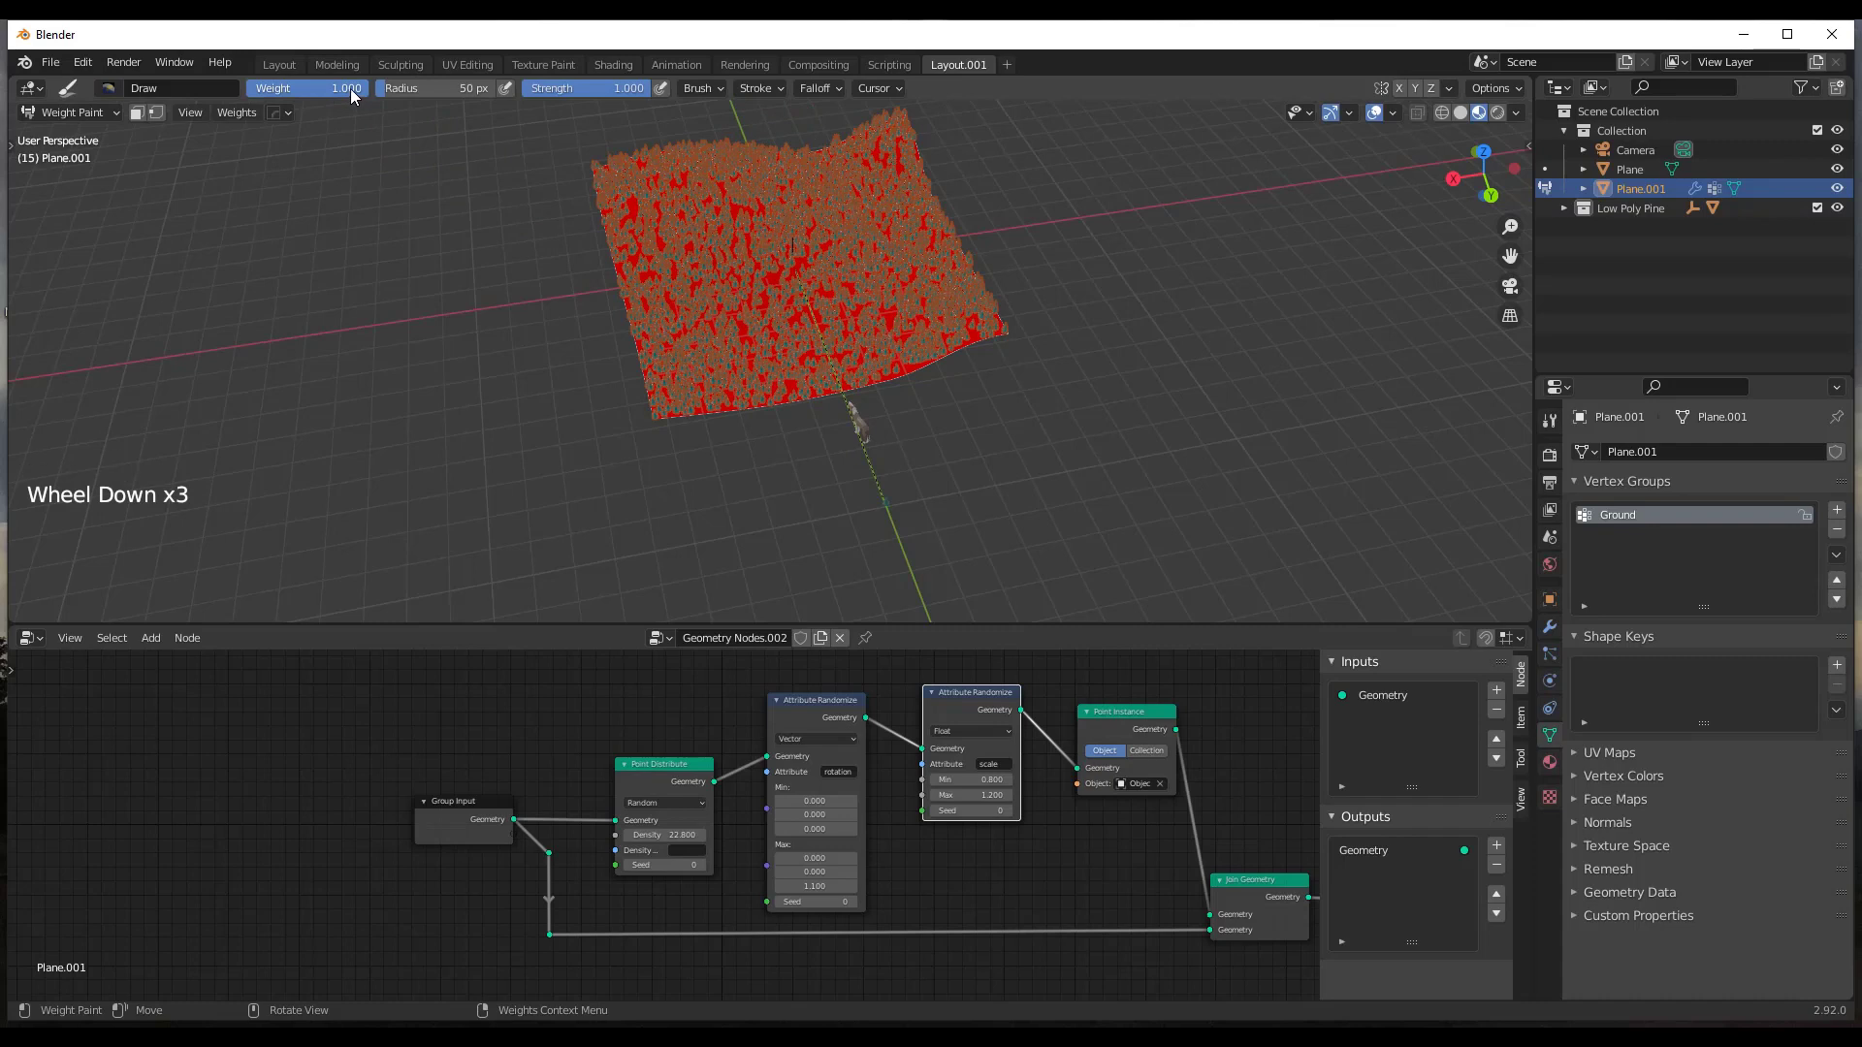
left_click_drag(320, 89, 254, 88)
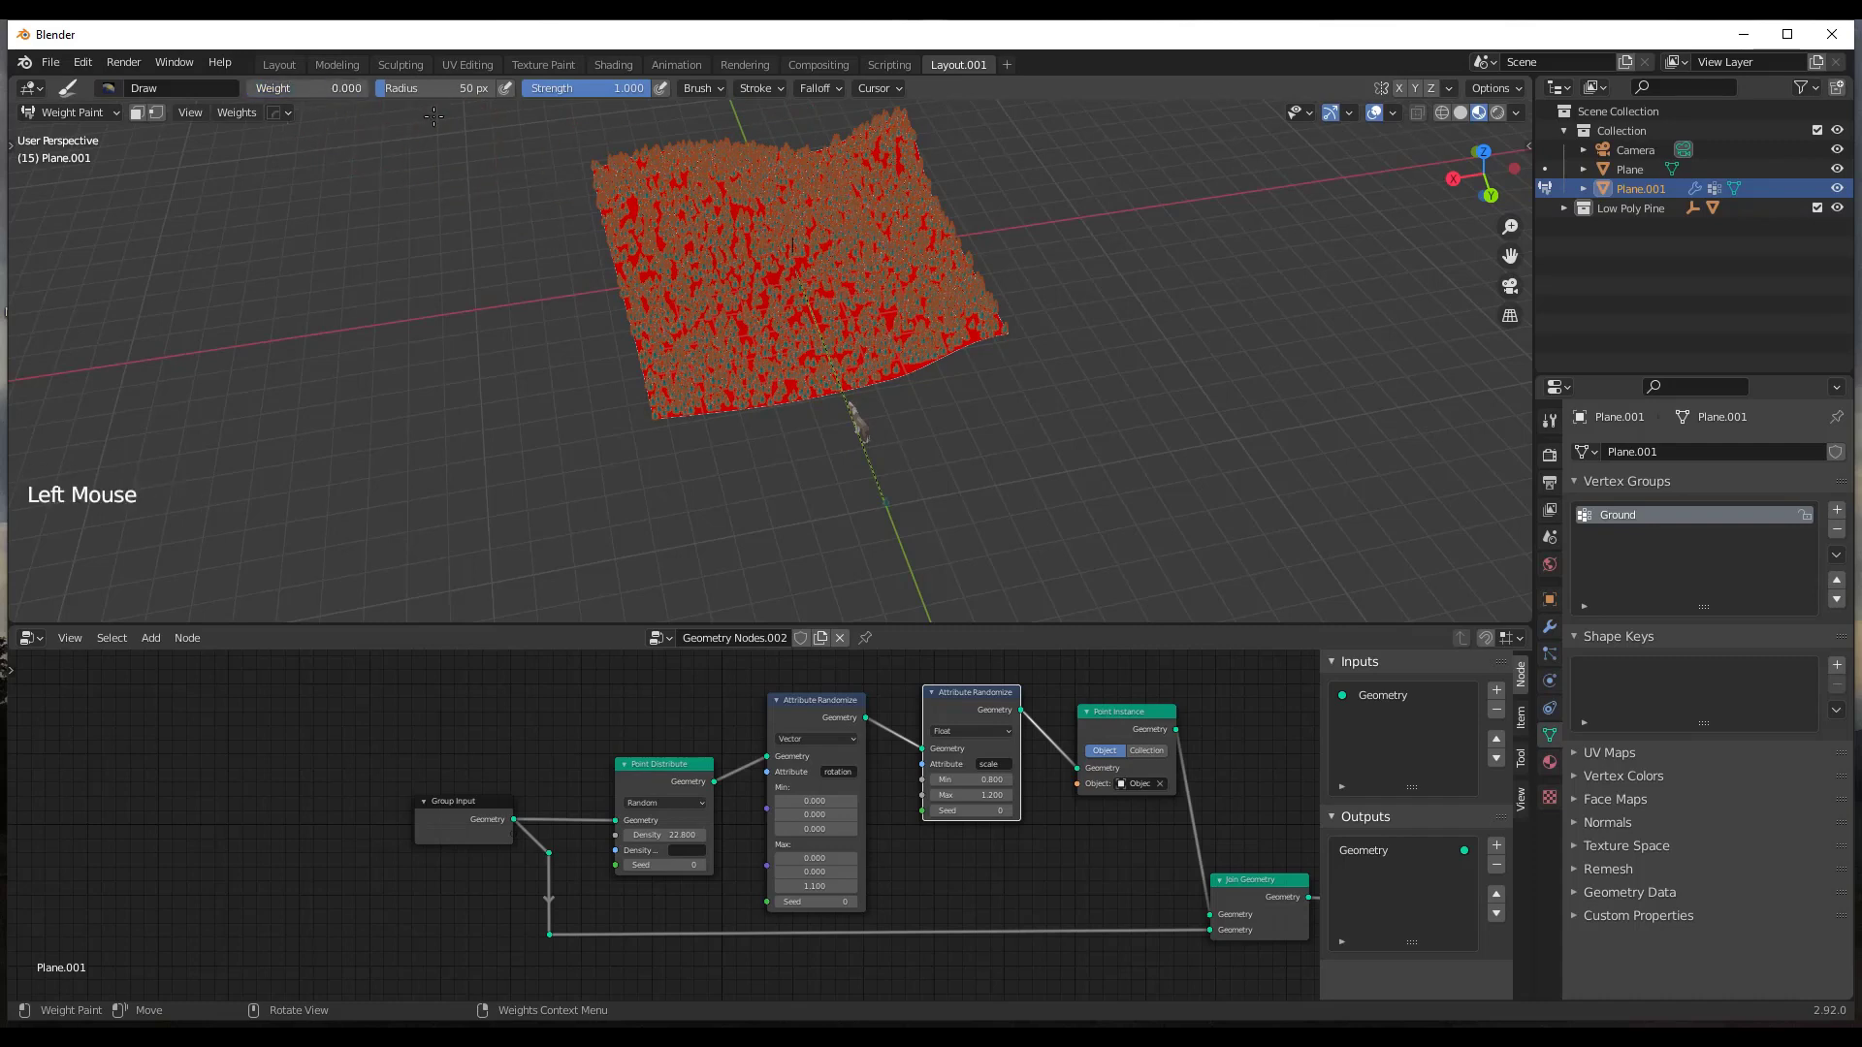
Paint a zero-weight strip through the middle of the terrain, running between the hills toward the dog.
mouse_move(766, 145)
left_mouse_down()
mouse_move(821, 287)
mouse_move(809, 394)
mouse_move(788, 346)
mouse_move(782, 180)
mouse_move(841, 283)
mouse_move(836, 394)
mouse_move(800, 397)
mouse_move(790, 352)
left_mouse_up()
mouse_move(803, 275)
left_mouse_down()
mouse_move(826, 229)
mouse_move(834, 275)
mouse_move(820, 172)
left_mouse_up()
middle_click_drag(814, 230, 865, 407)
scroll(811, 208, "up", 6)
scroll(865, 407, "down", 2)
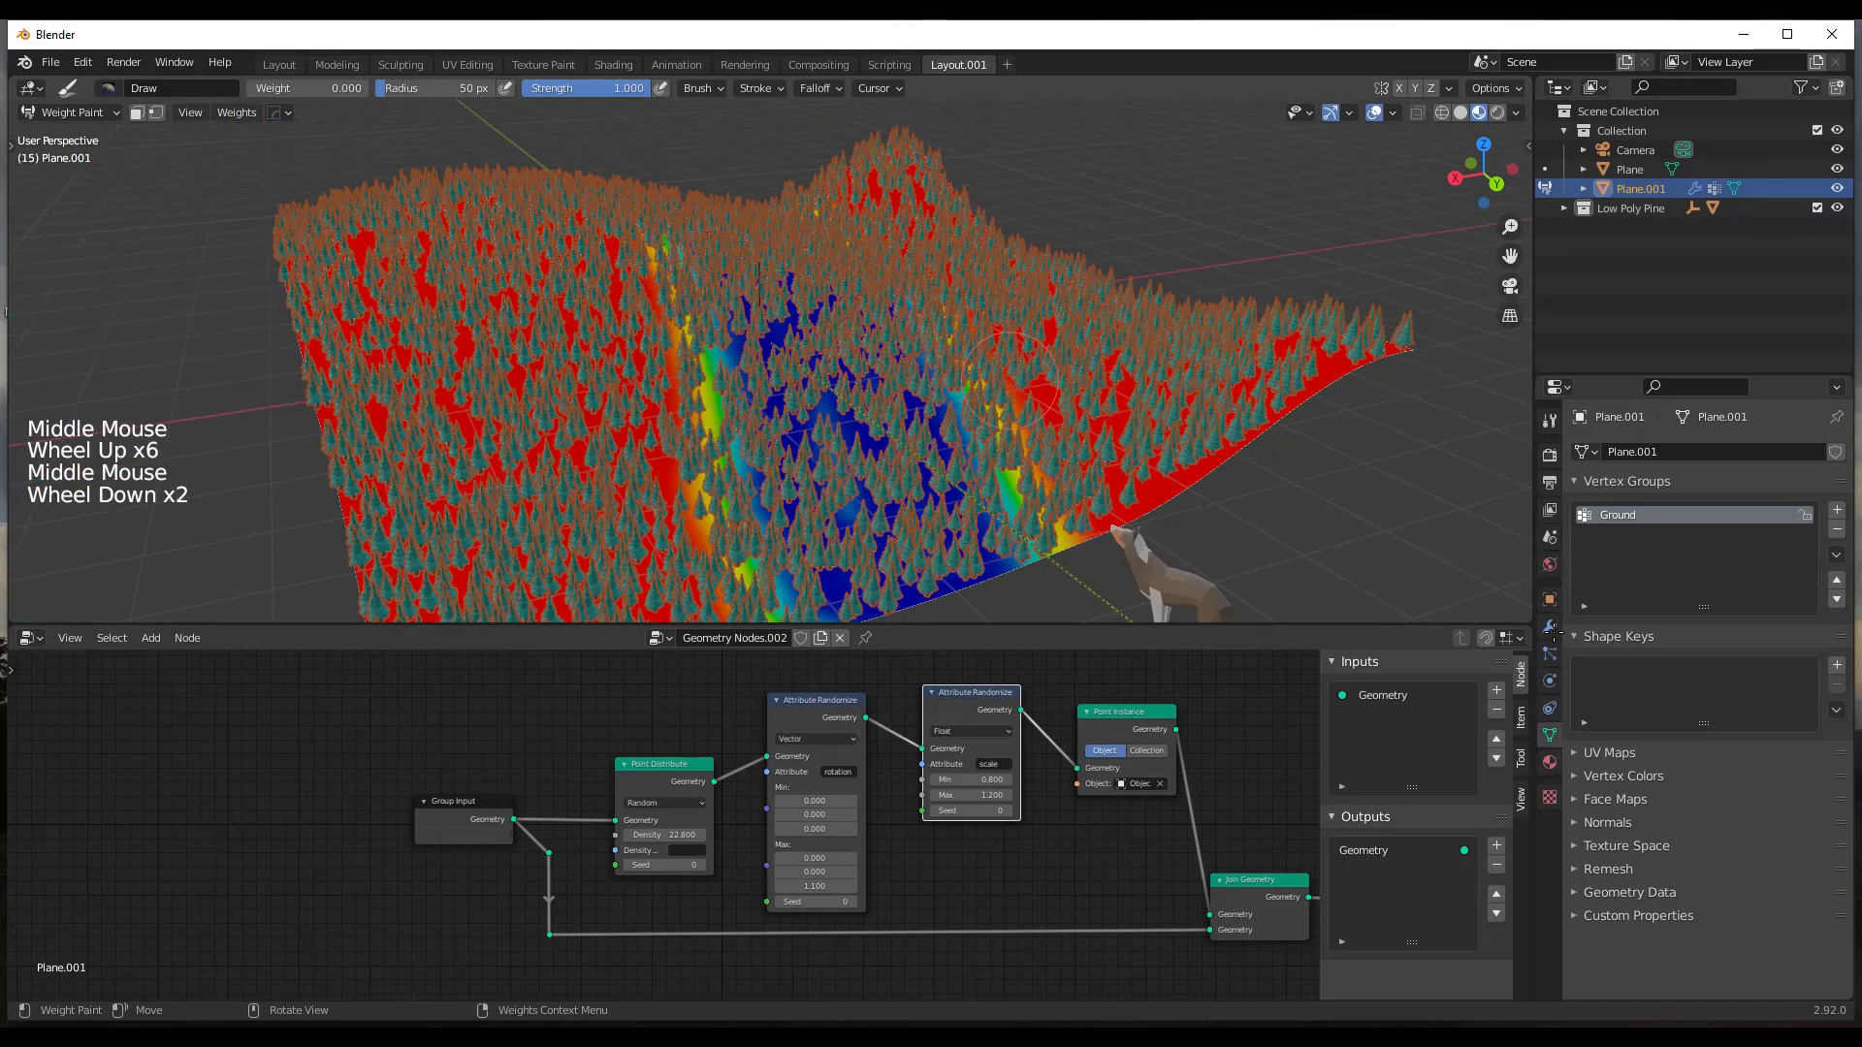
Hide the GeometryNodes modifier in the viewport, paint the strip's uneven patches to zero weight, and show the modifier again.
left_click(1550, 626)
left_click(1751, 485)
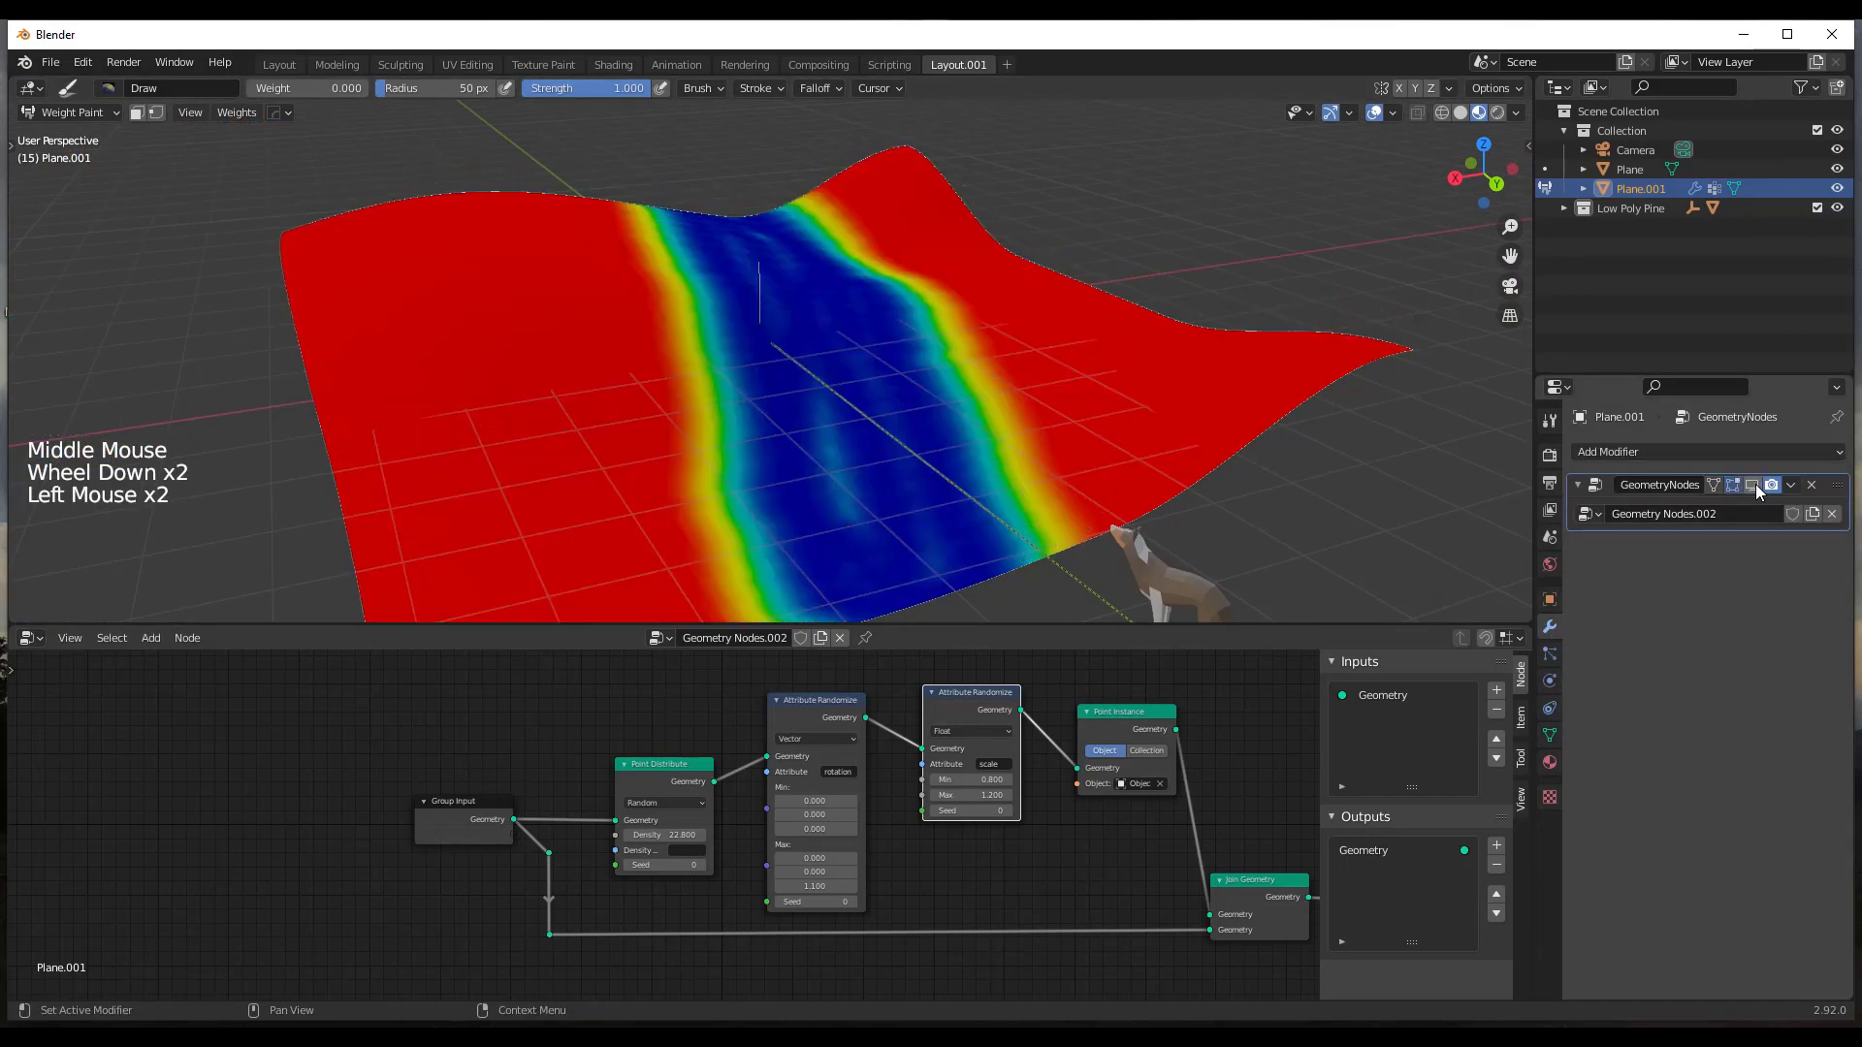
left_click(851, 505)
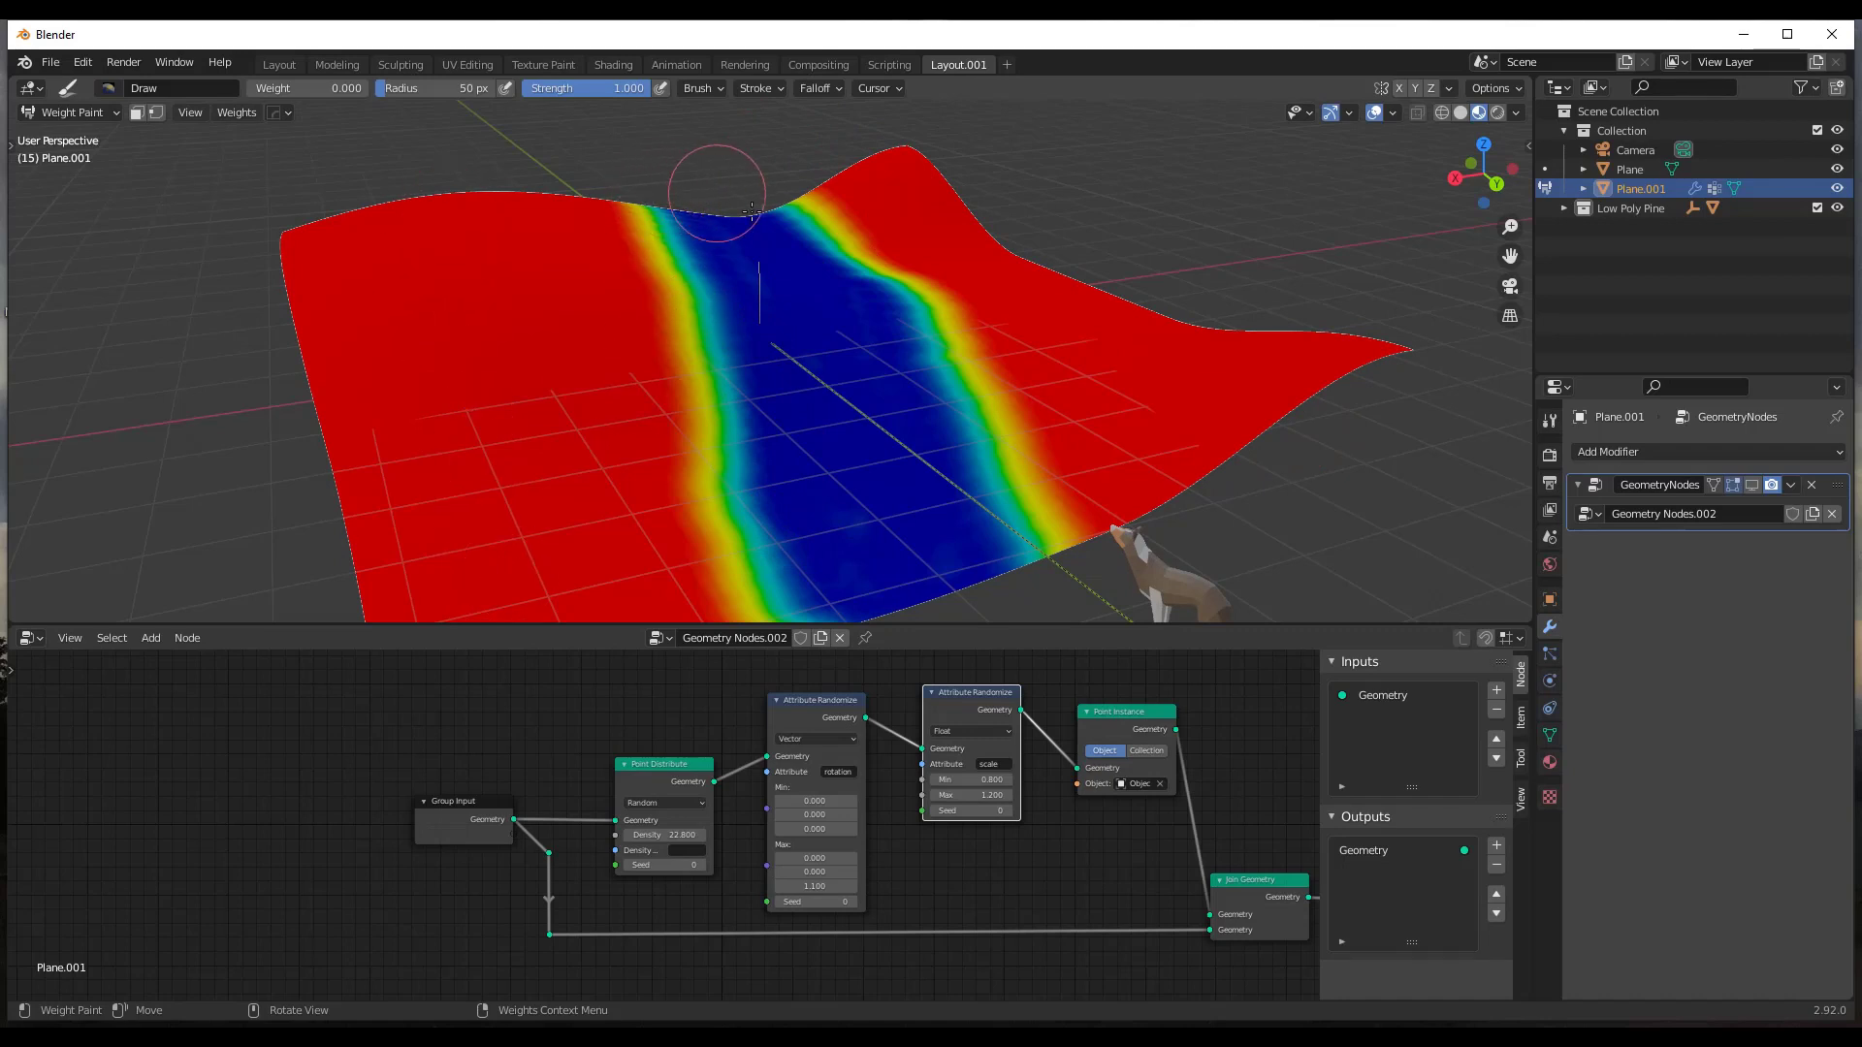
left_click_drag(739, 228, 838, 381)
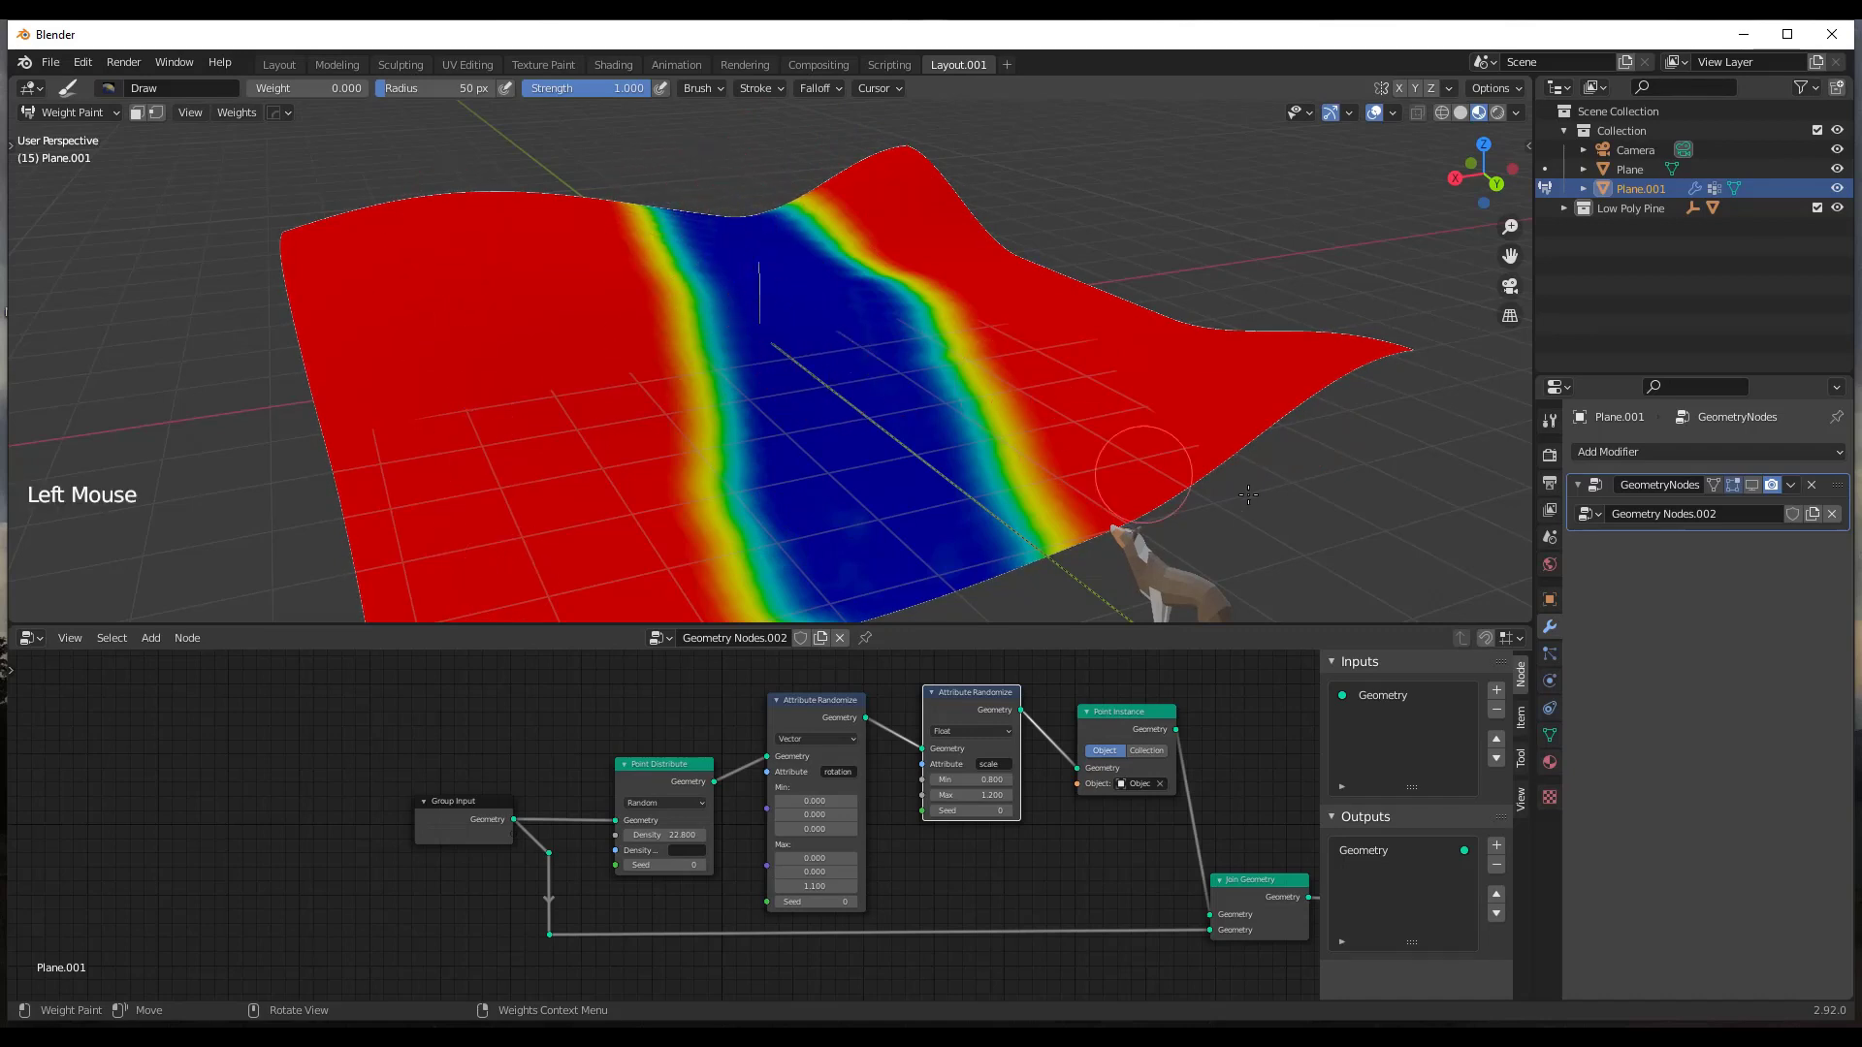
left_click(1752, 485)
Set the Point Distribute node's Density Attribute to Ground and inspect the strip between the pines from above.
scroll(824, 388, "down", 3)
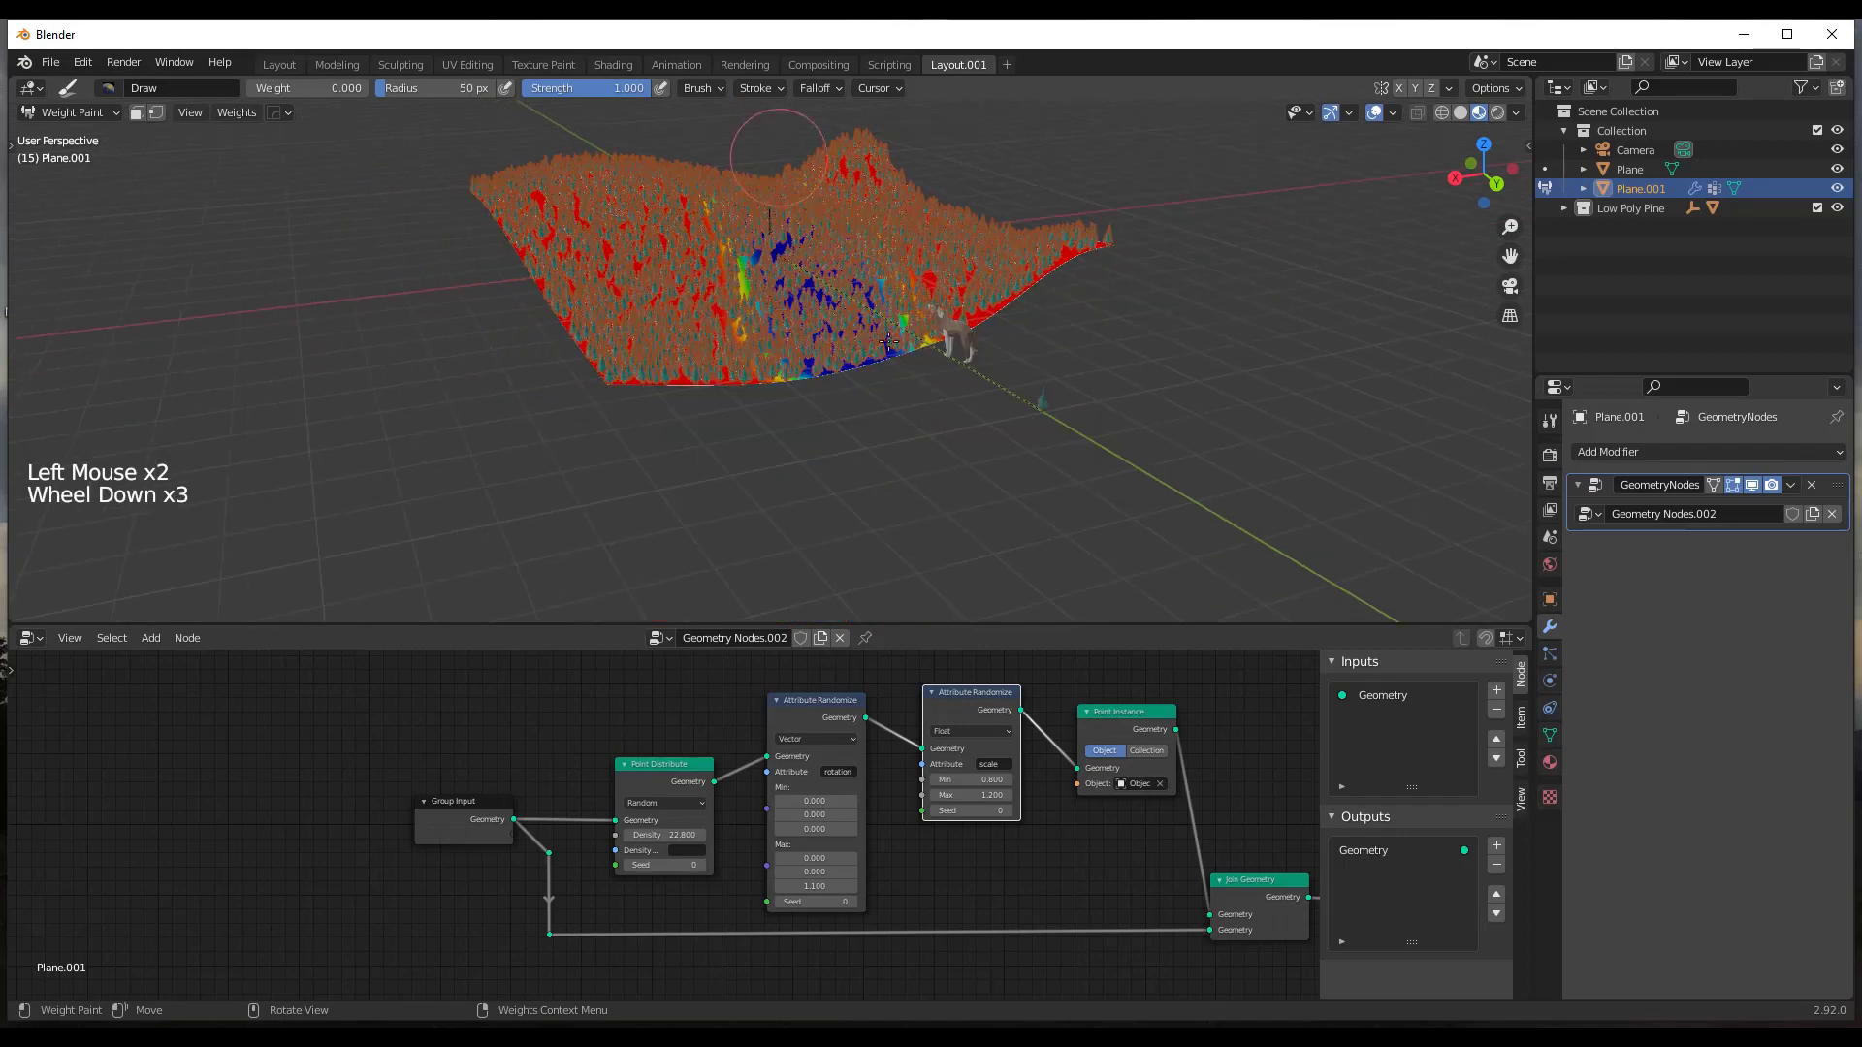
scroll(769, 415, "up", 2)
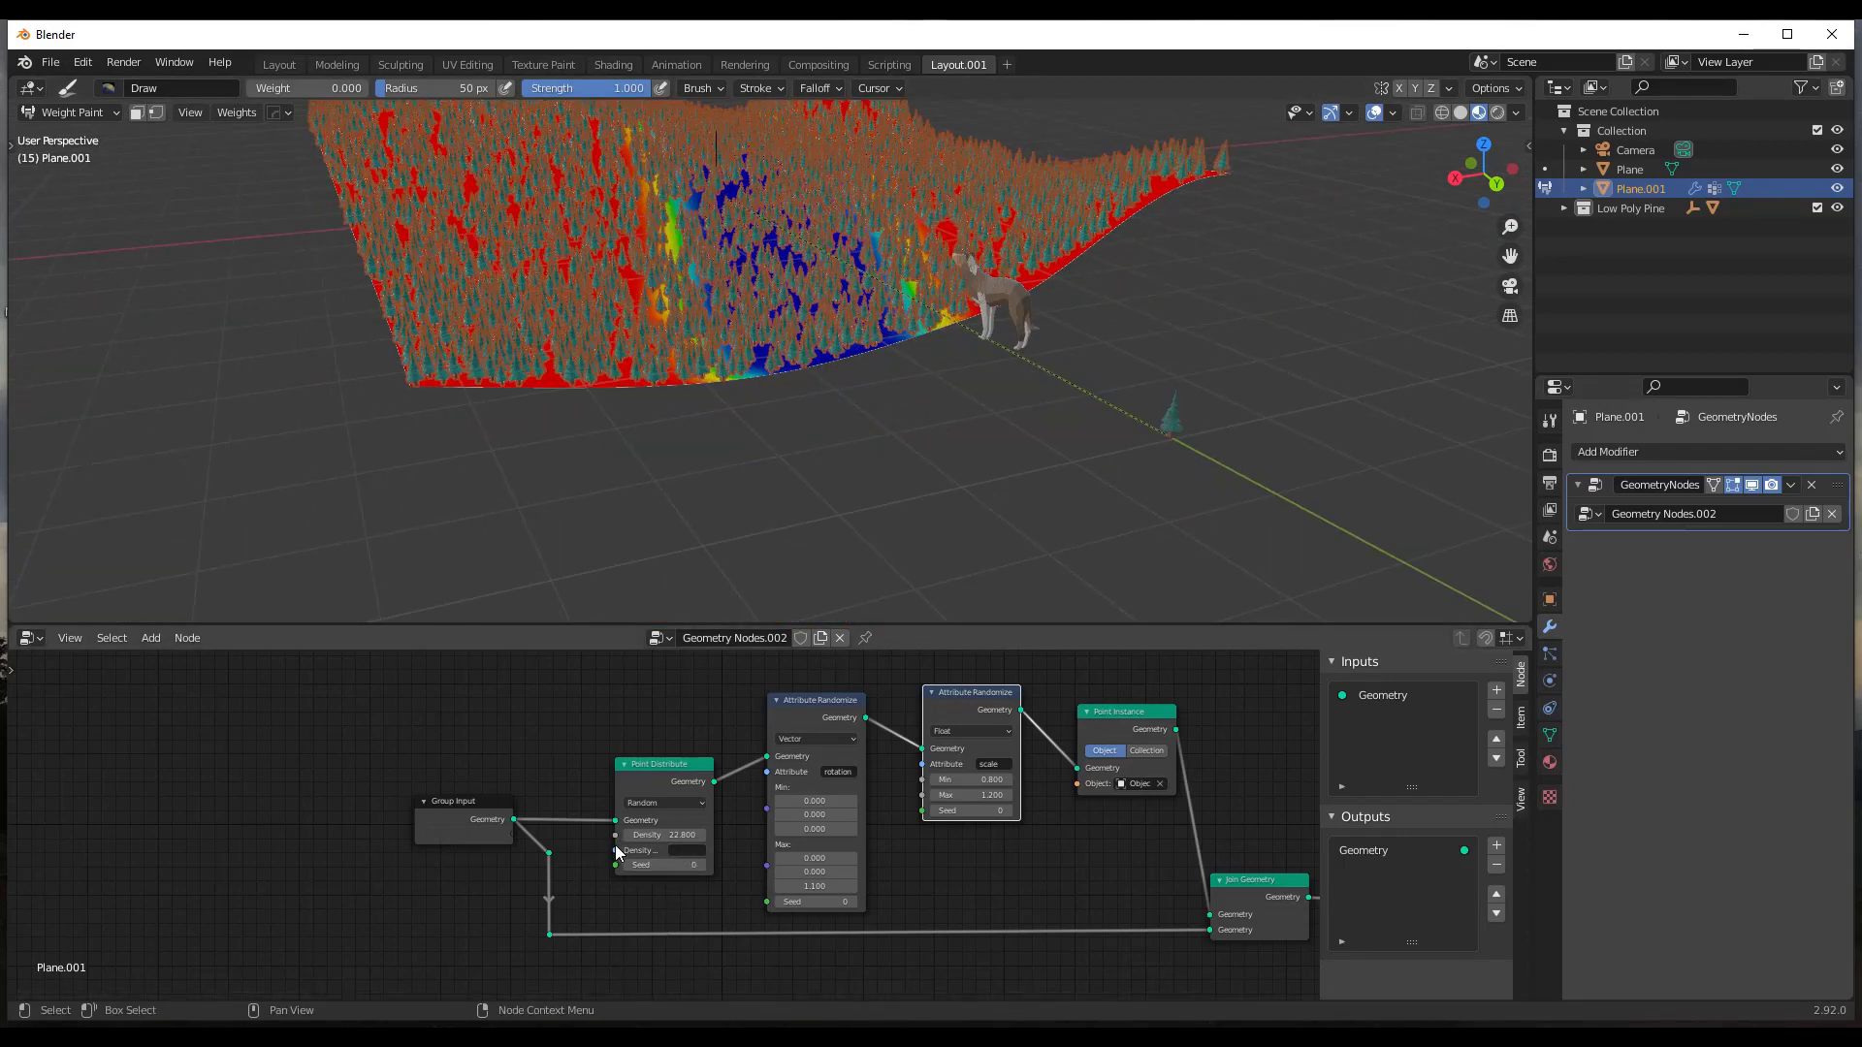
scroll(621, 870, "up", 8)
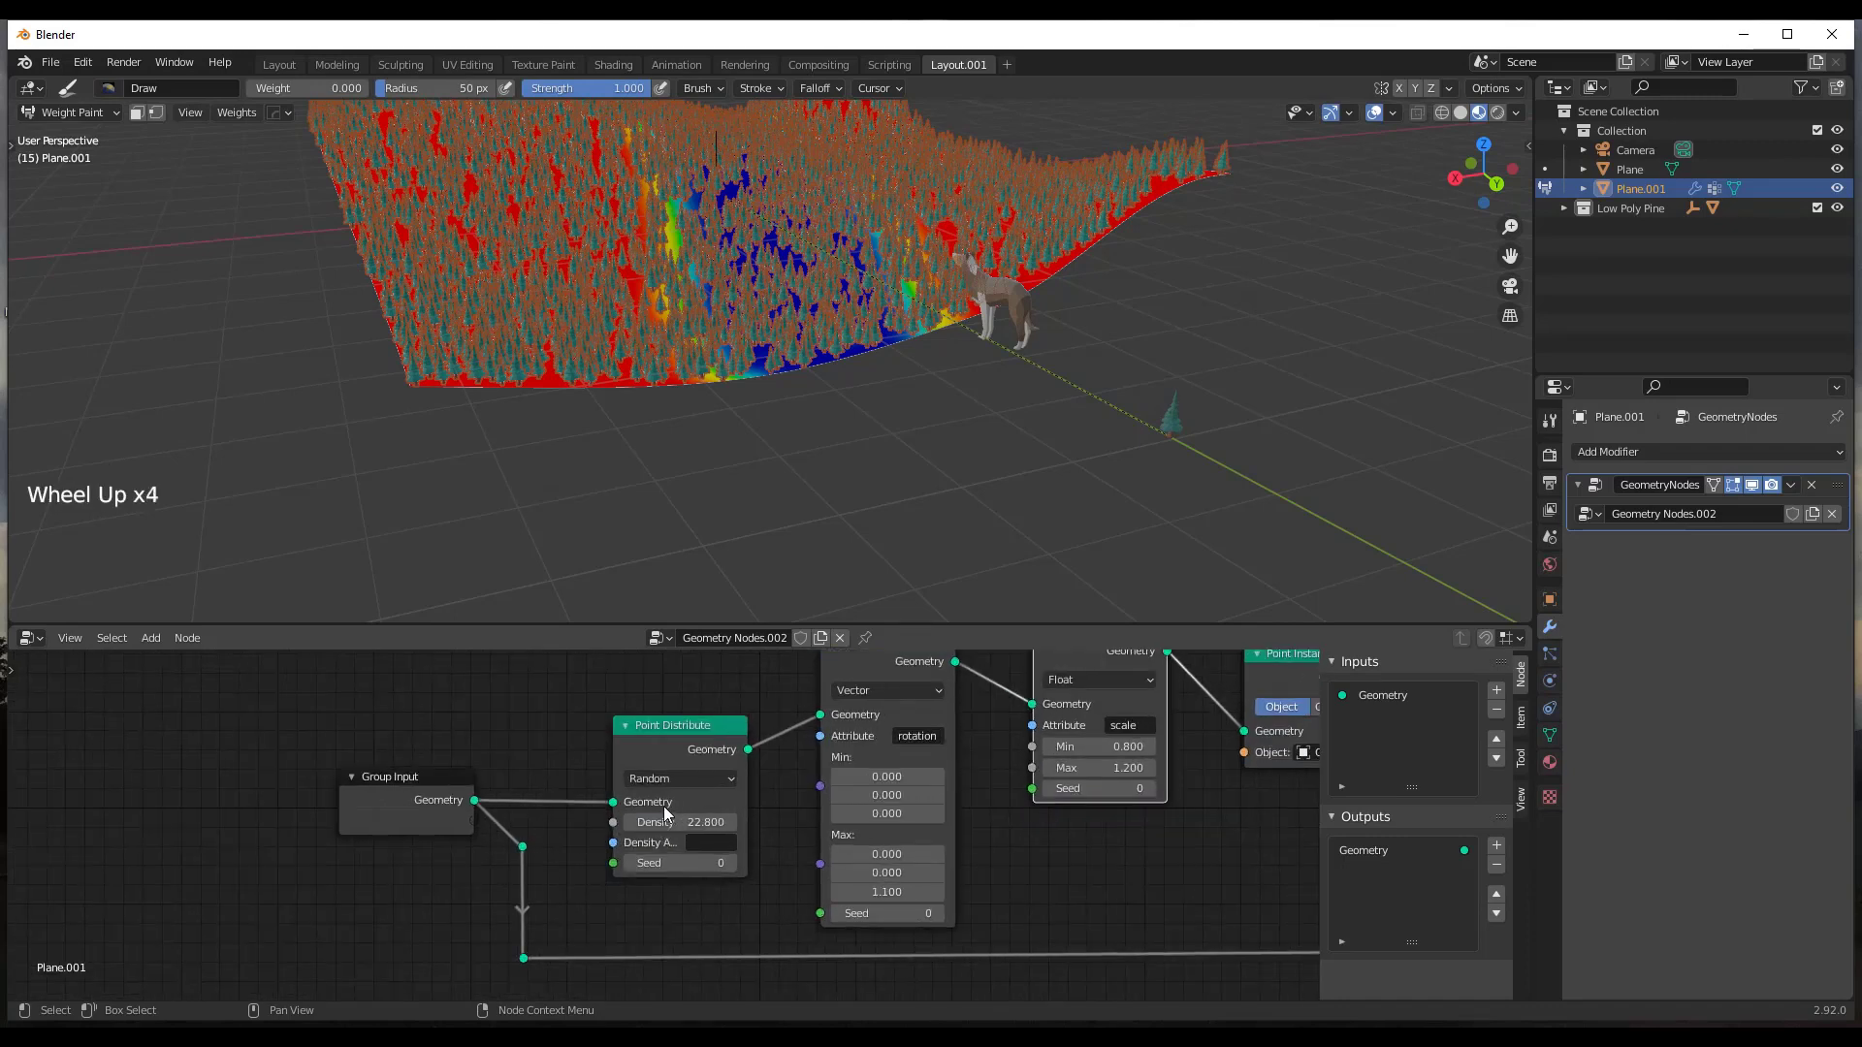
left_click_drag(780, 846, 845, 850)
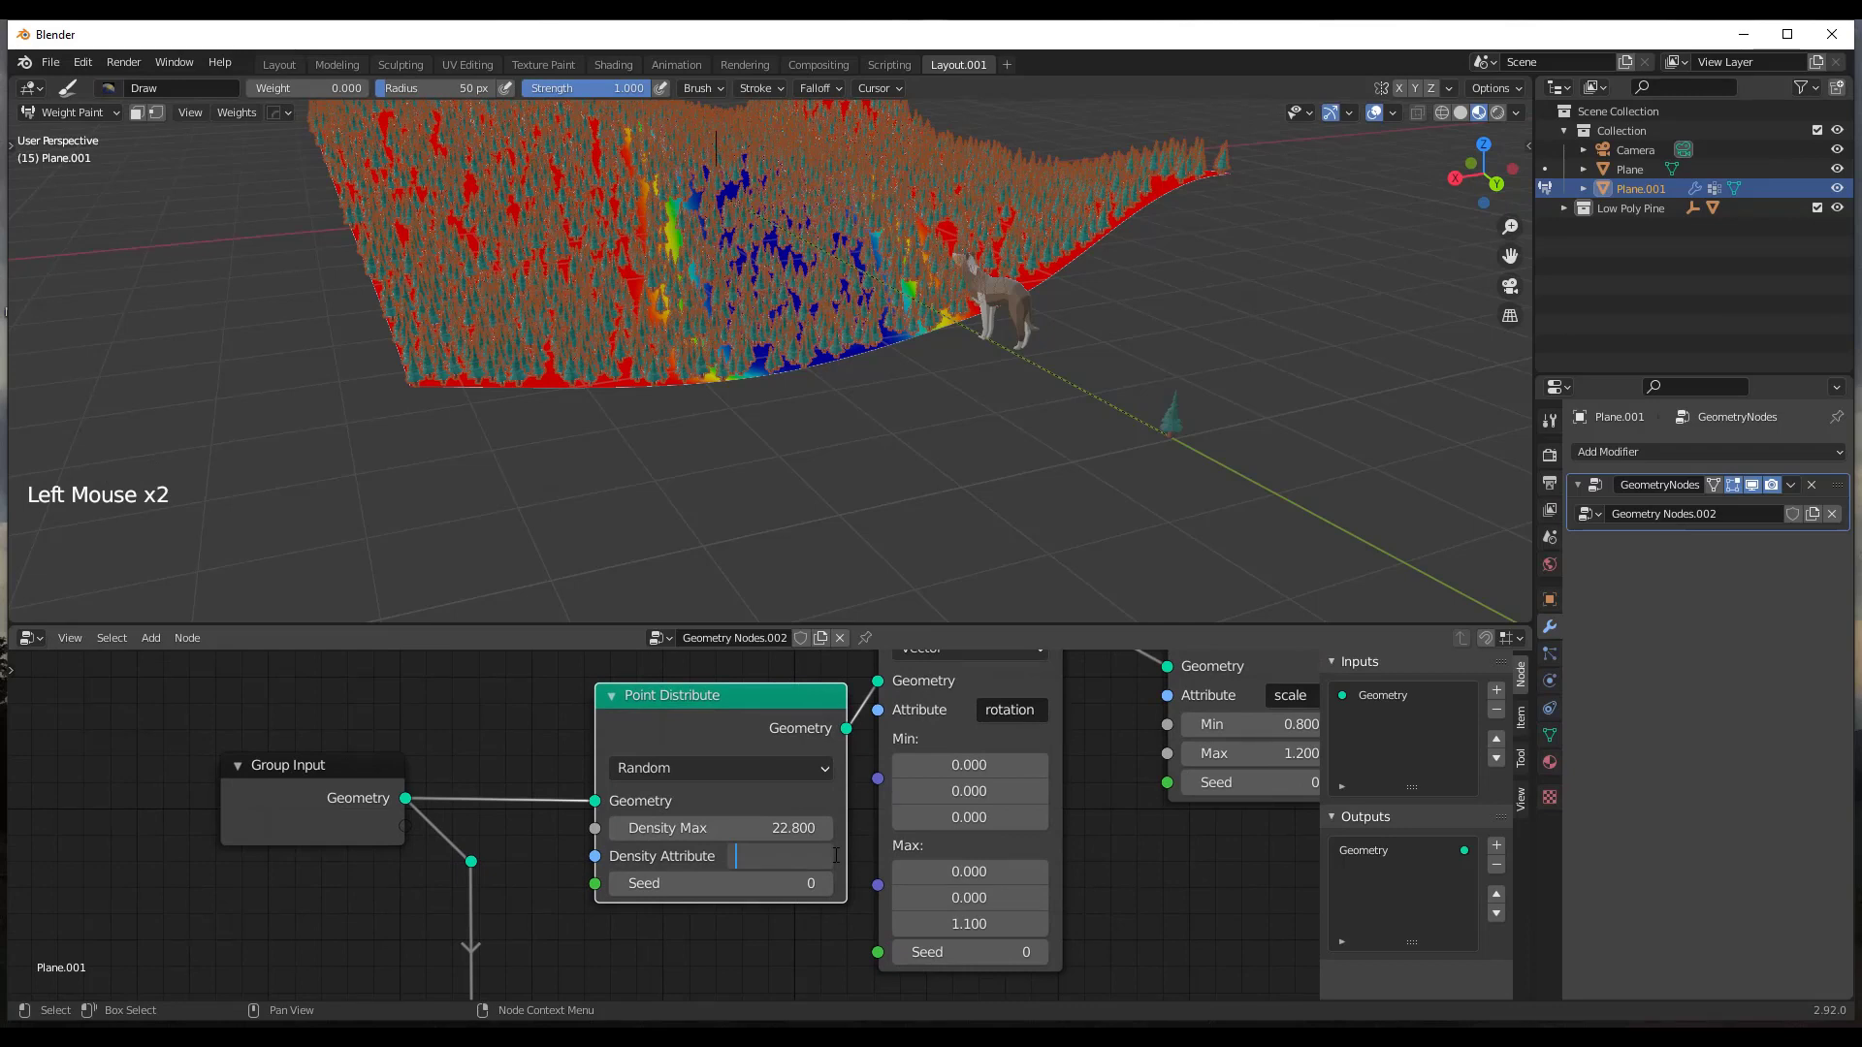
type("G")
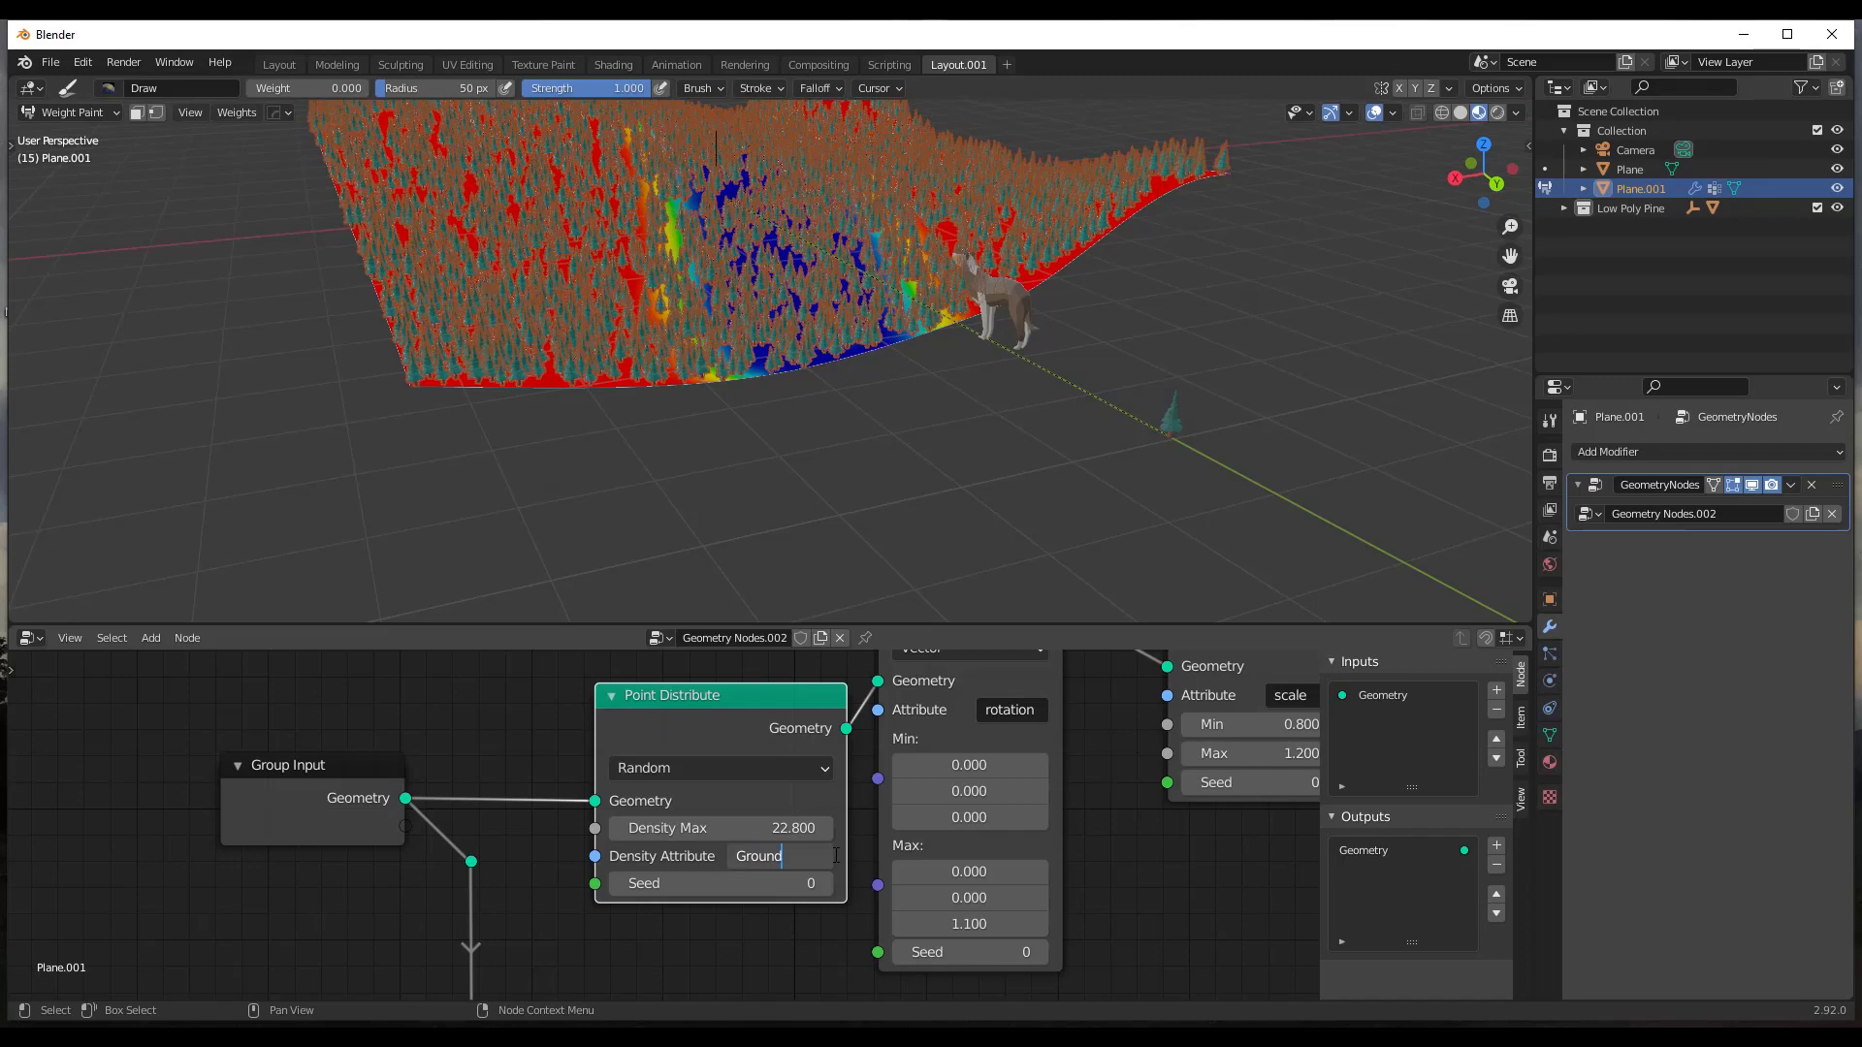
type("round")
key("Return")
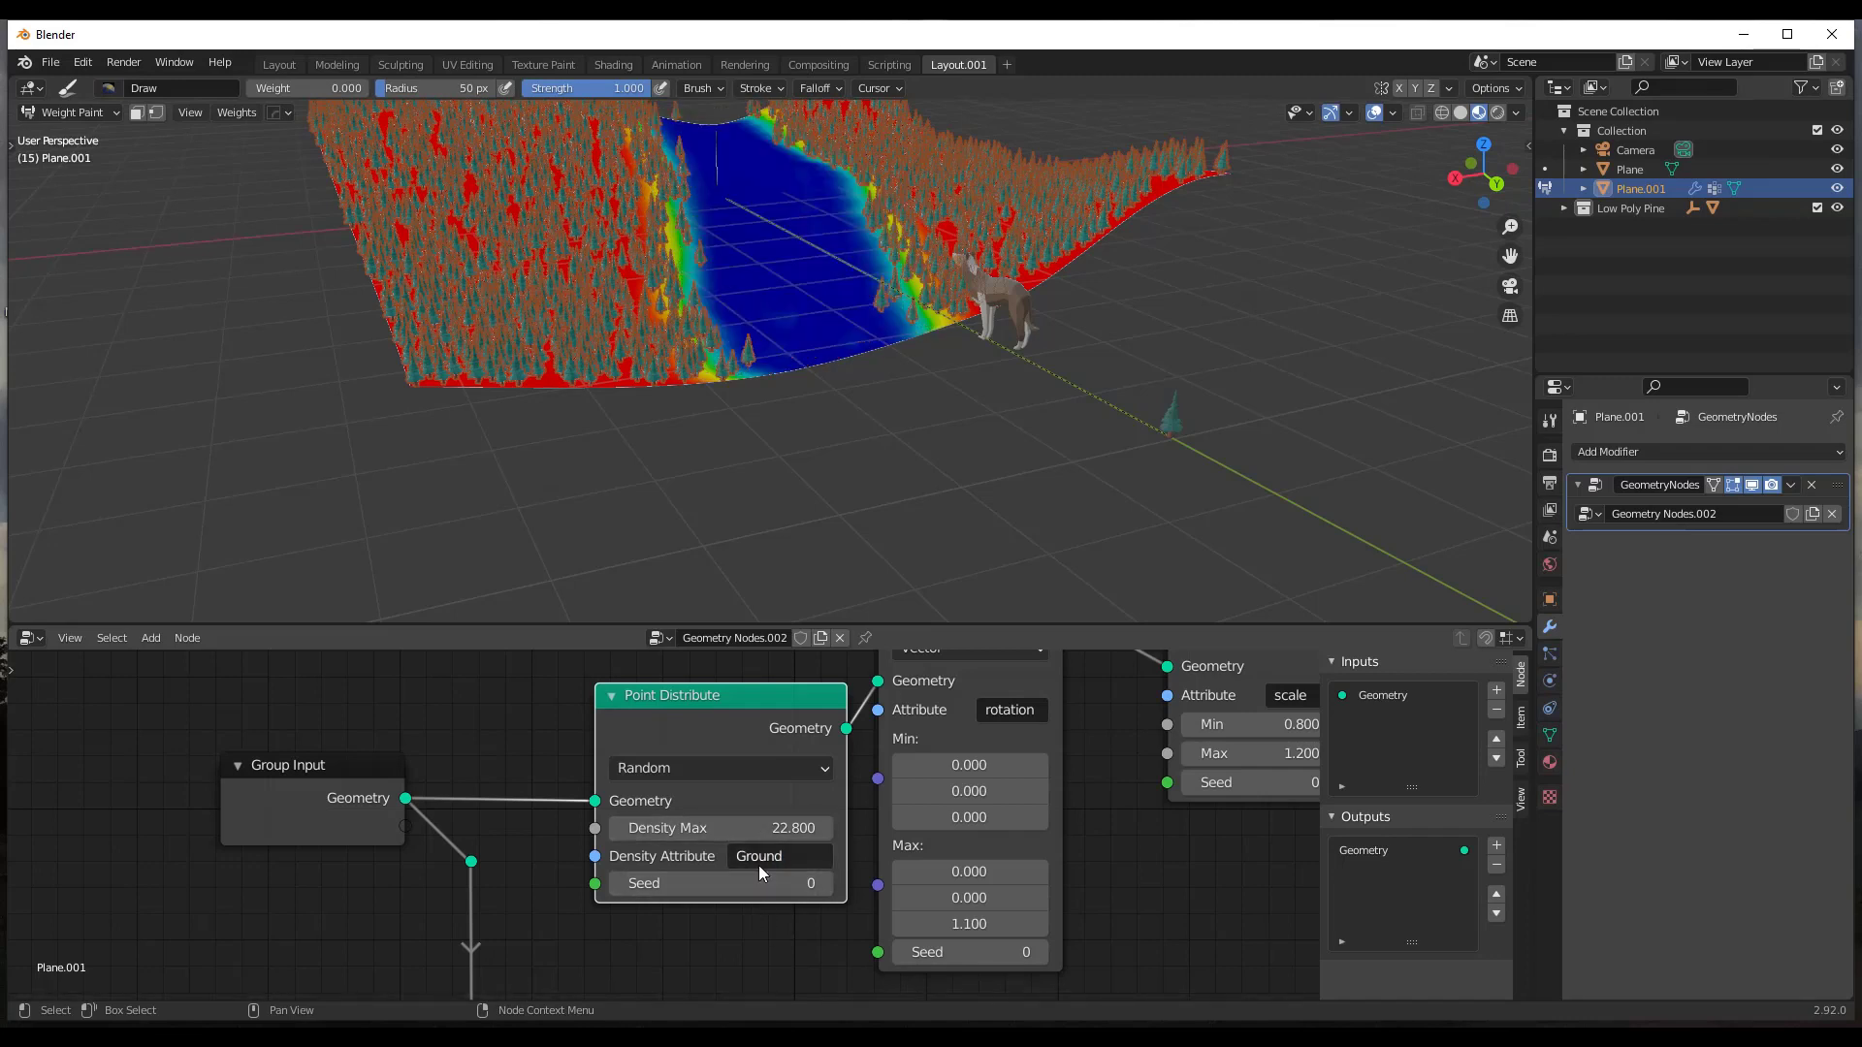
scroll(851, 404, "down", 4)
mouse_move(851, 403)
middle_mouse_down()
mouse_move(769, 364)
mouse_move(753, 306)
middle_mouse_up()
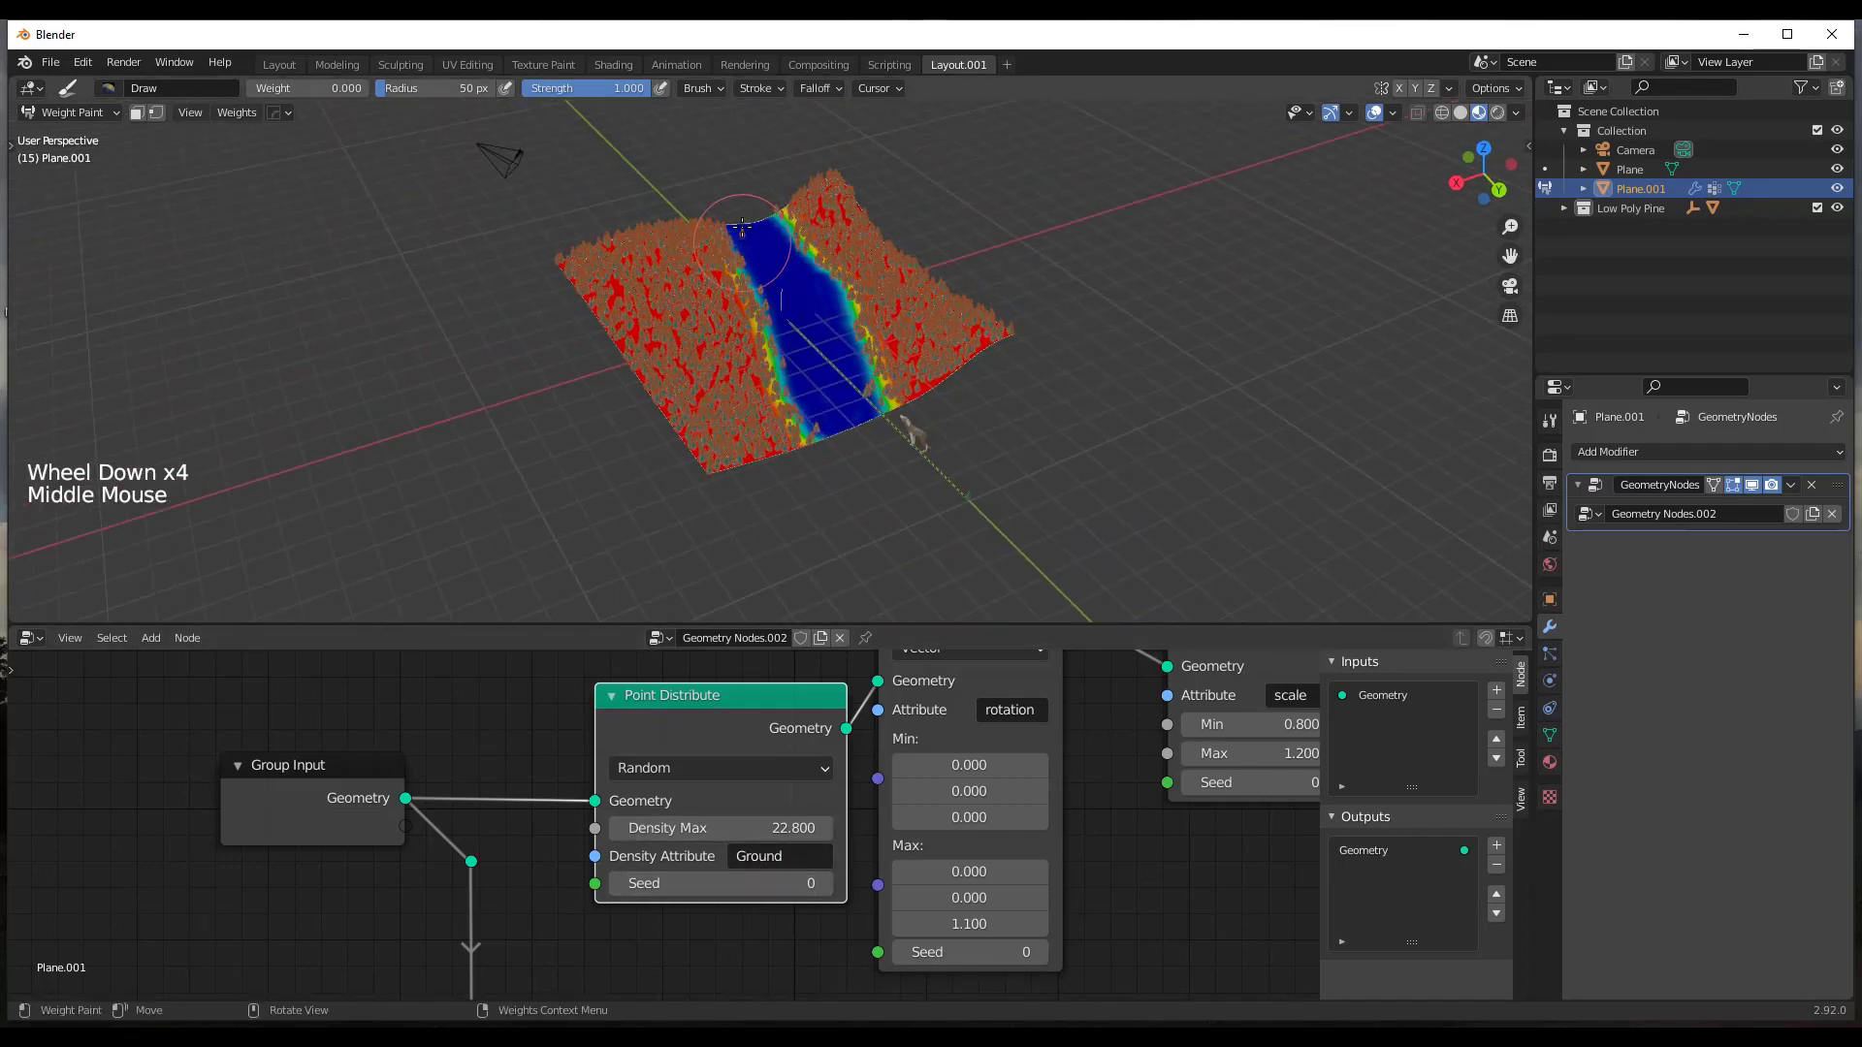
scroll(743, 233, "up", 11)
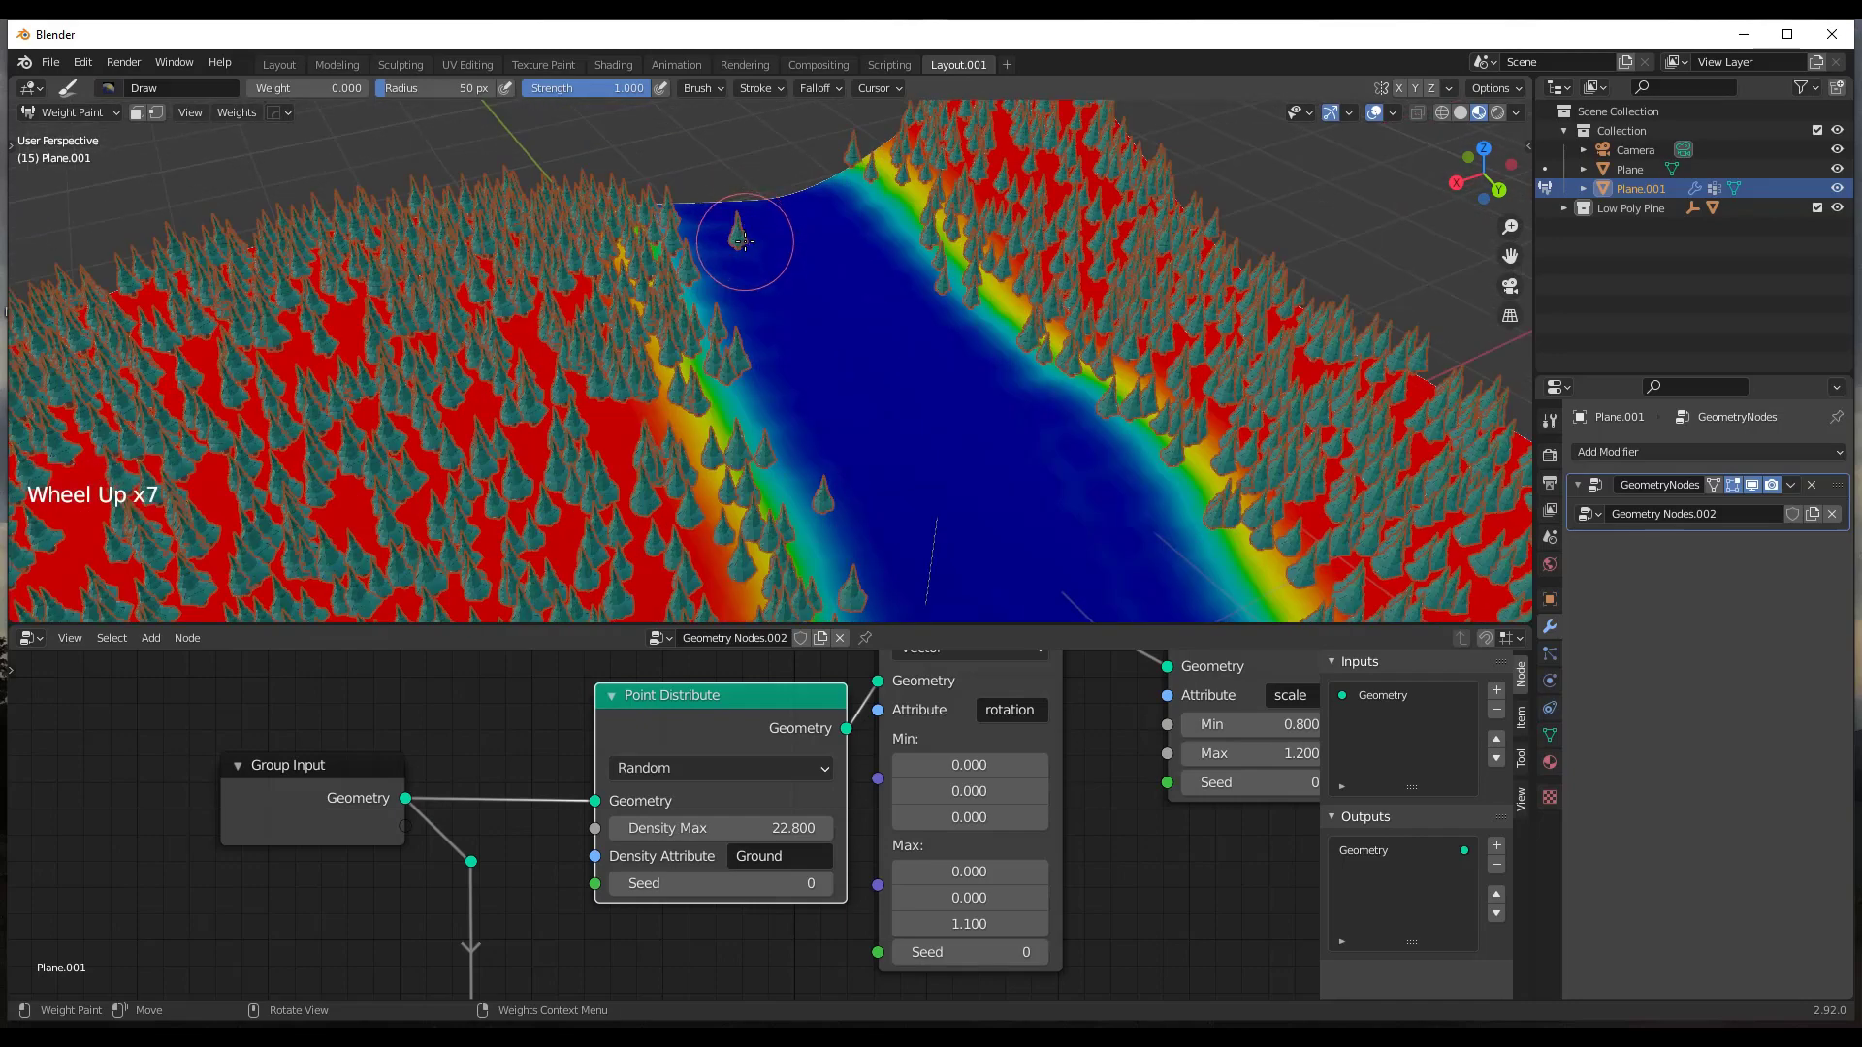
Paint the leftover patches under the stray pines to zero weight at the strip's far end and its end near the dog.
left_click(741, 224)
scroll(745, 231, "down", 3)
left_click(781, 282)
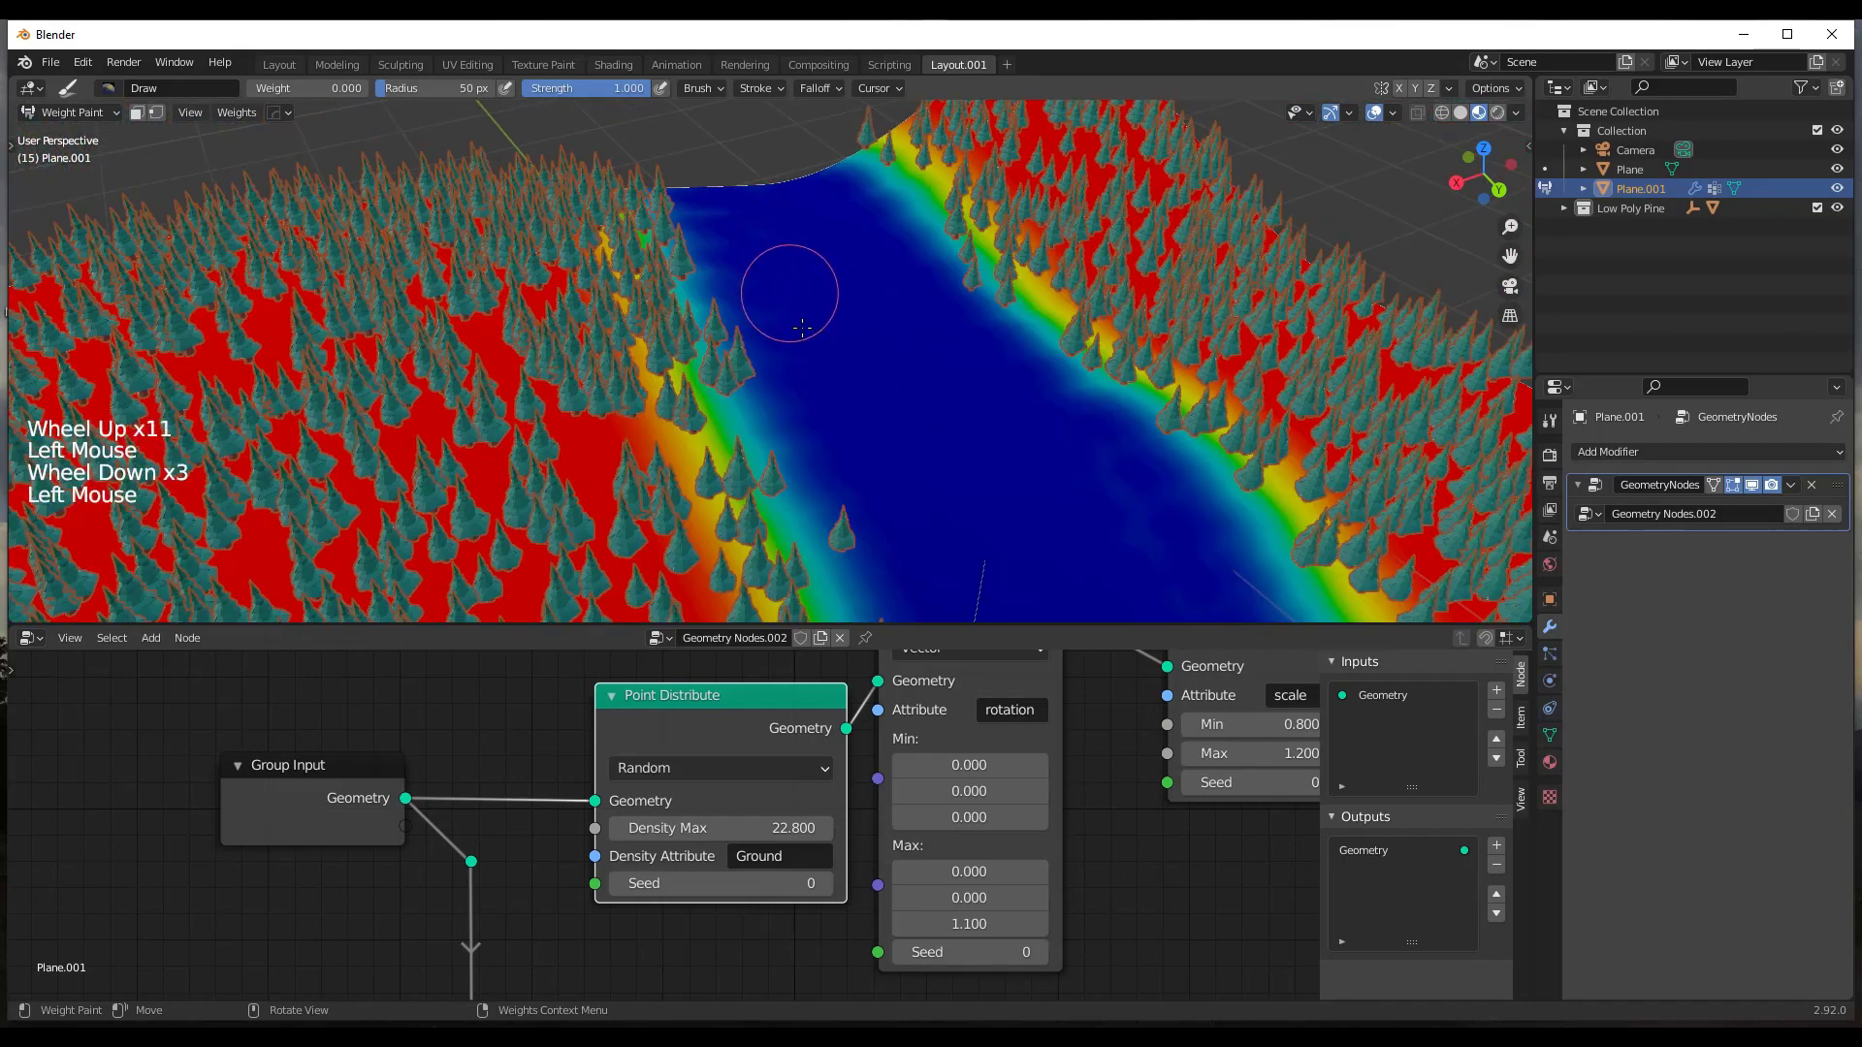
left_click(758, 328)
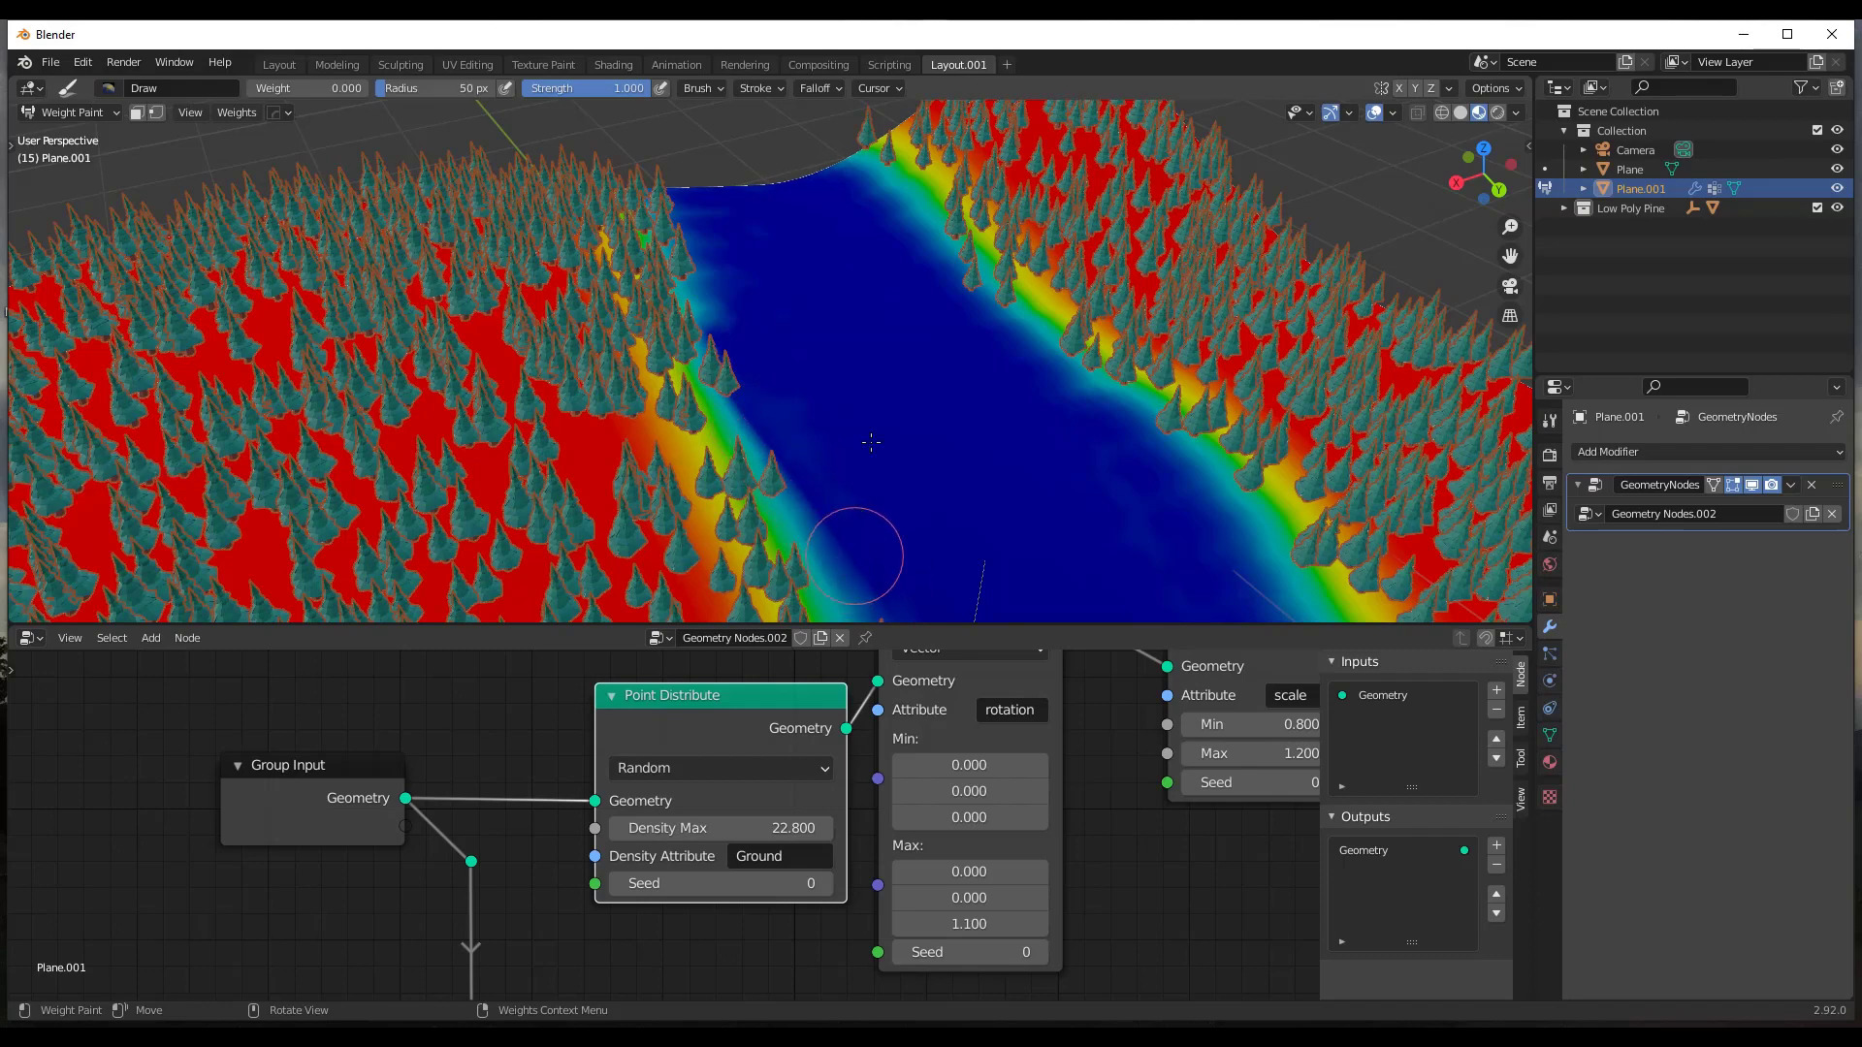
scroll(902, 426, "down", 6)
mouse_move(931, 388)
middle_mouse_down()
mouse_move(945, 373)
mouse_move(965, 417)
middle_mouse_up()
left_click(1028, 557)
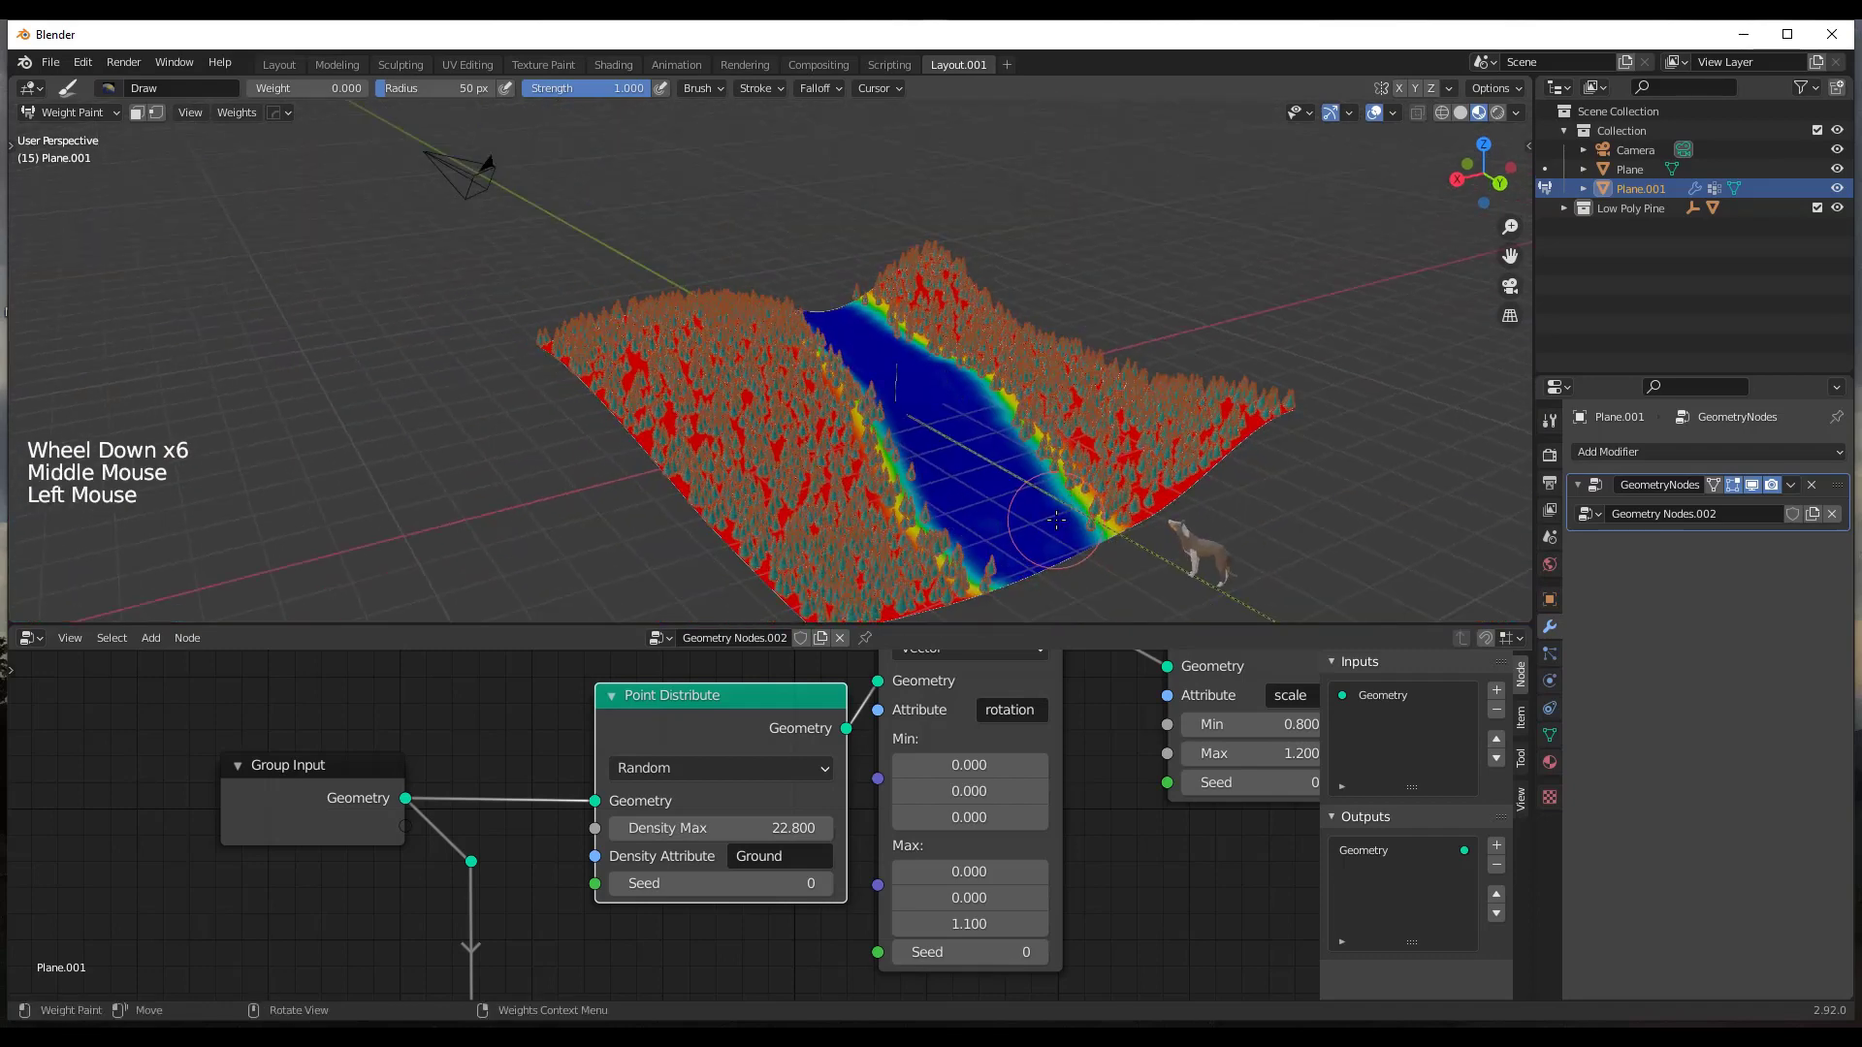
left_click(997, 571)
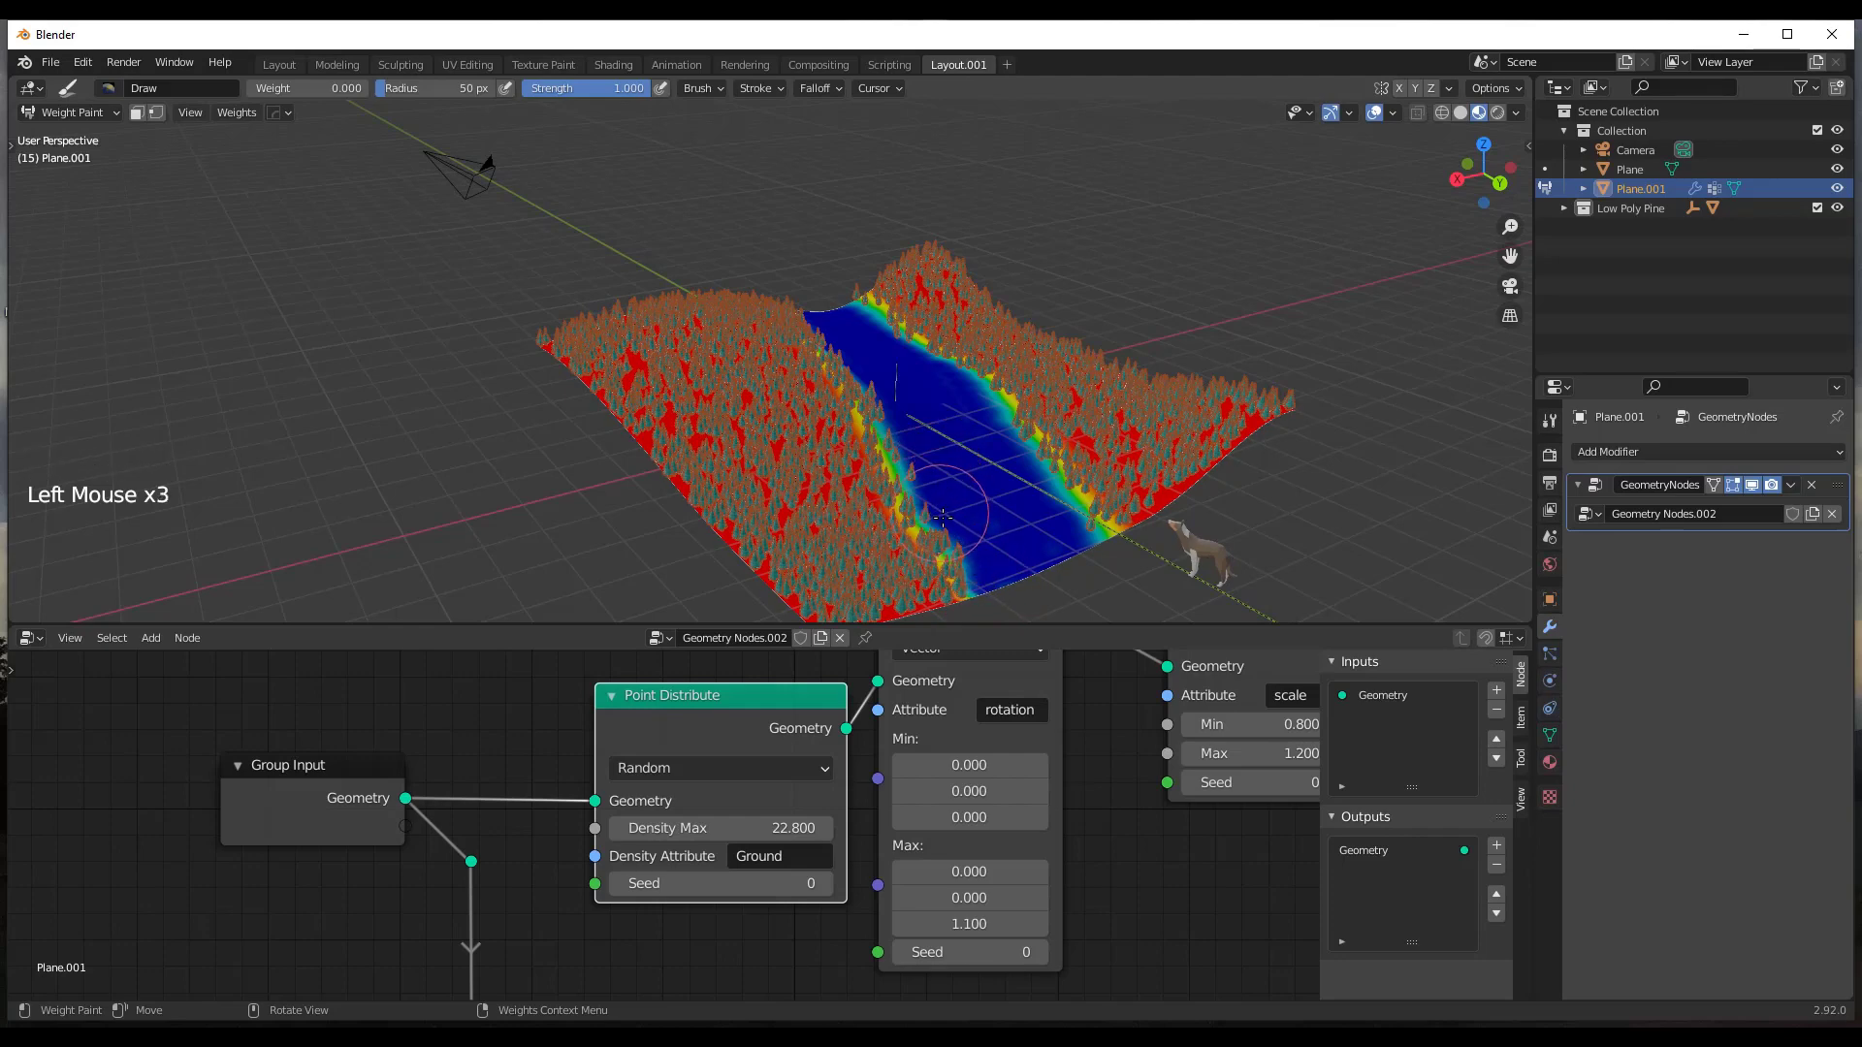
Check the cleared strip from a low angle and return the terrain to Object Mode.
scroll(913, 469, "down", 1)
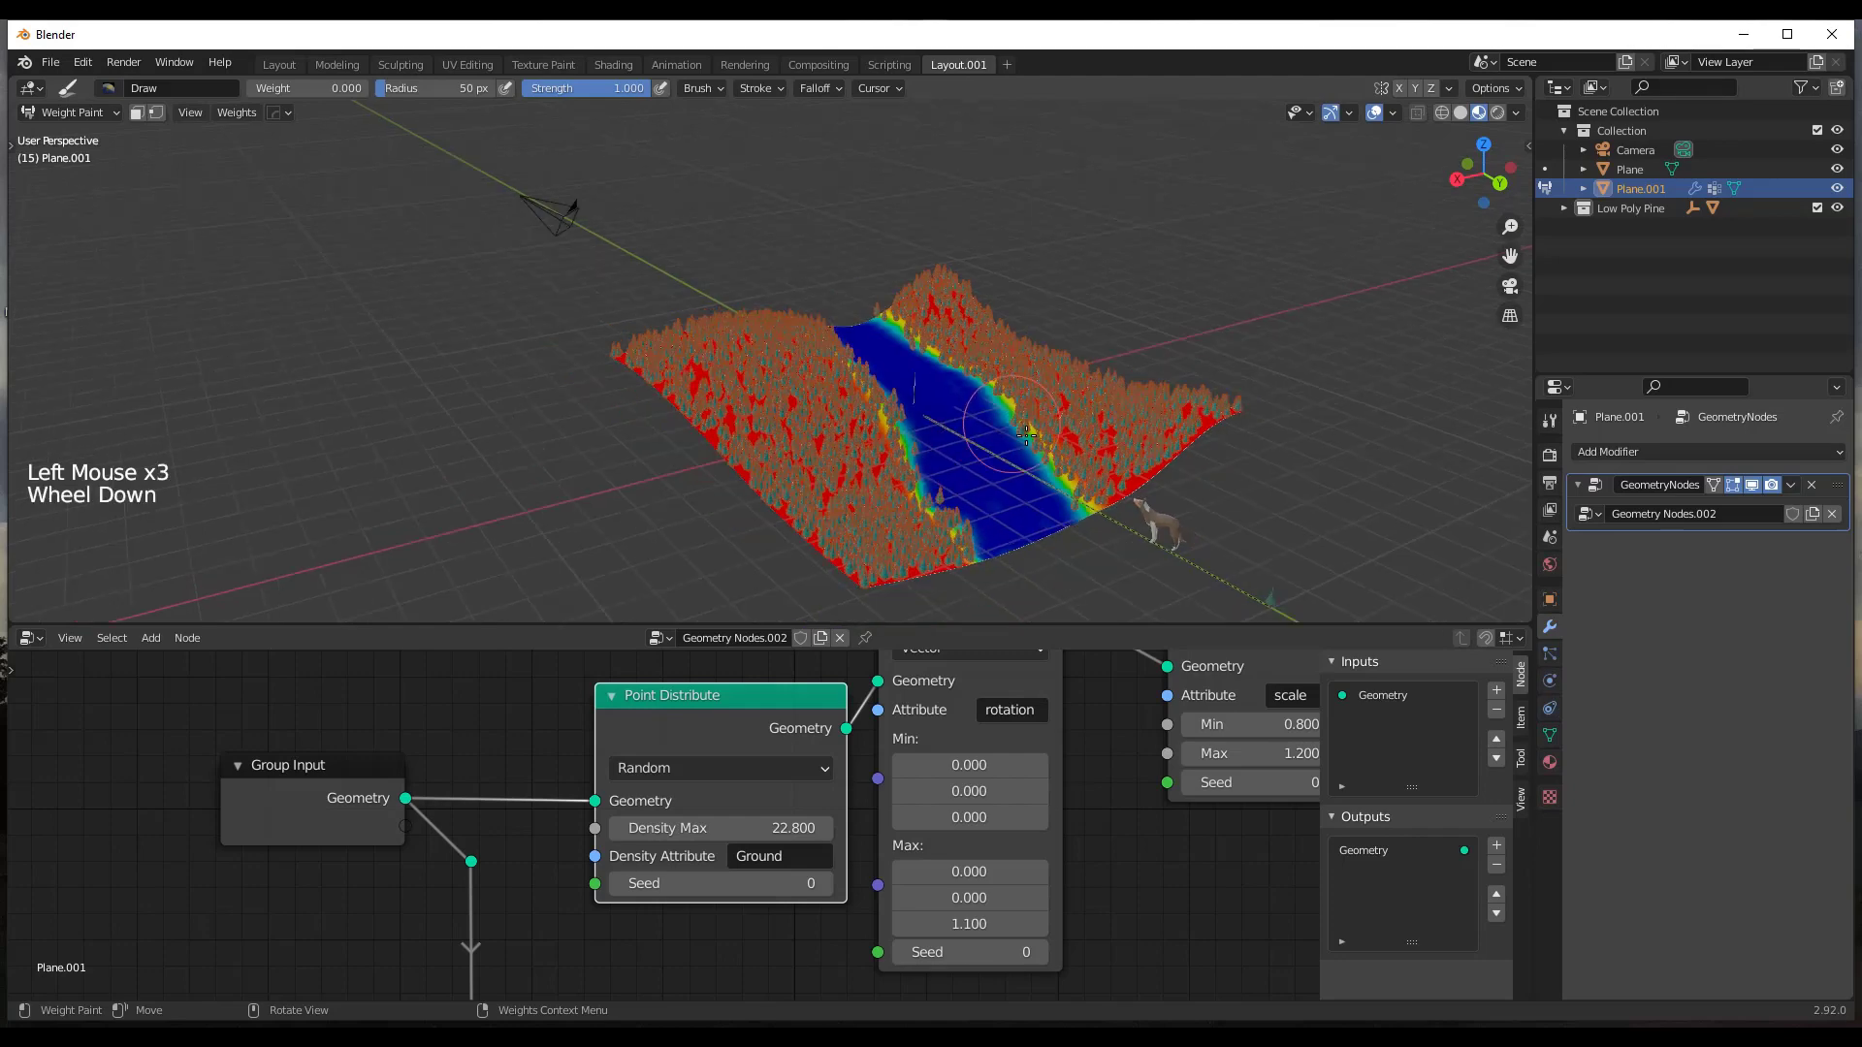
middle_click_drag(913, 469, 1075, 427)
scroll(1066, 449, "up", 2)
scroll(1074, 428, "down", 3)
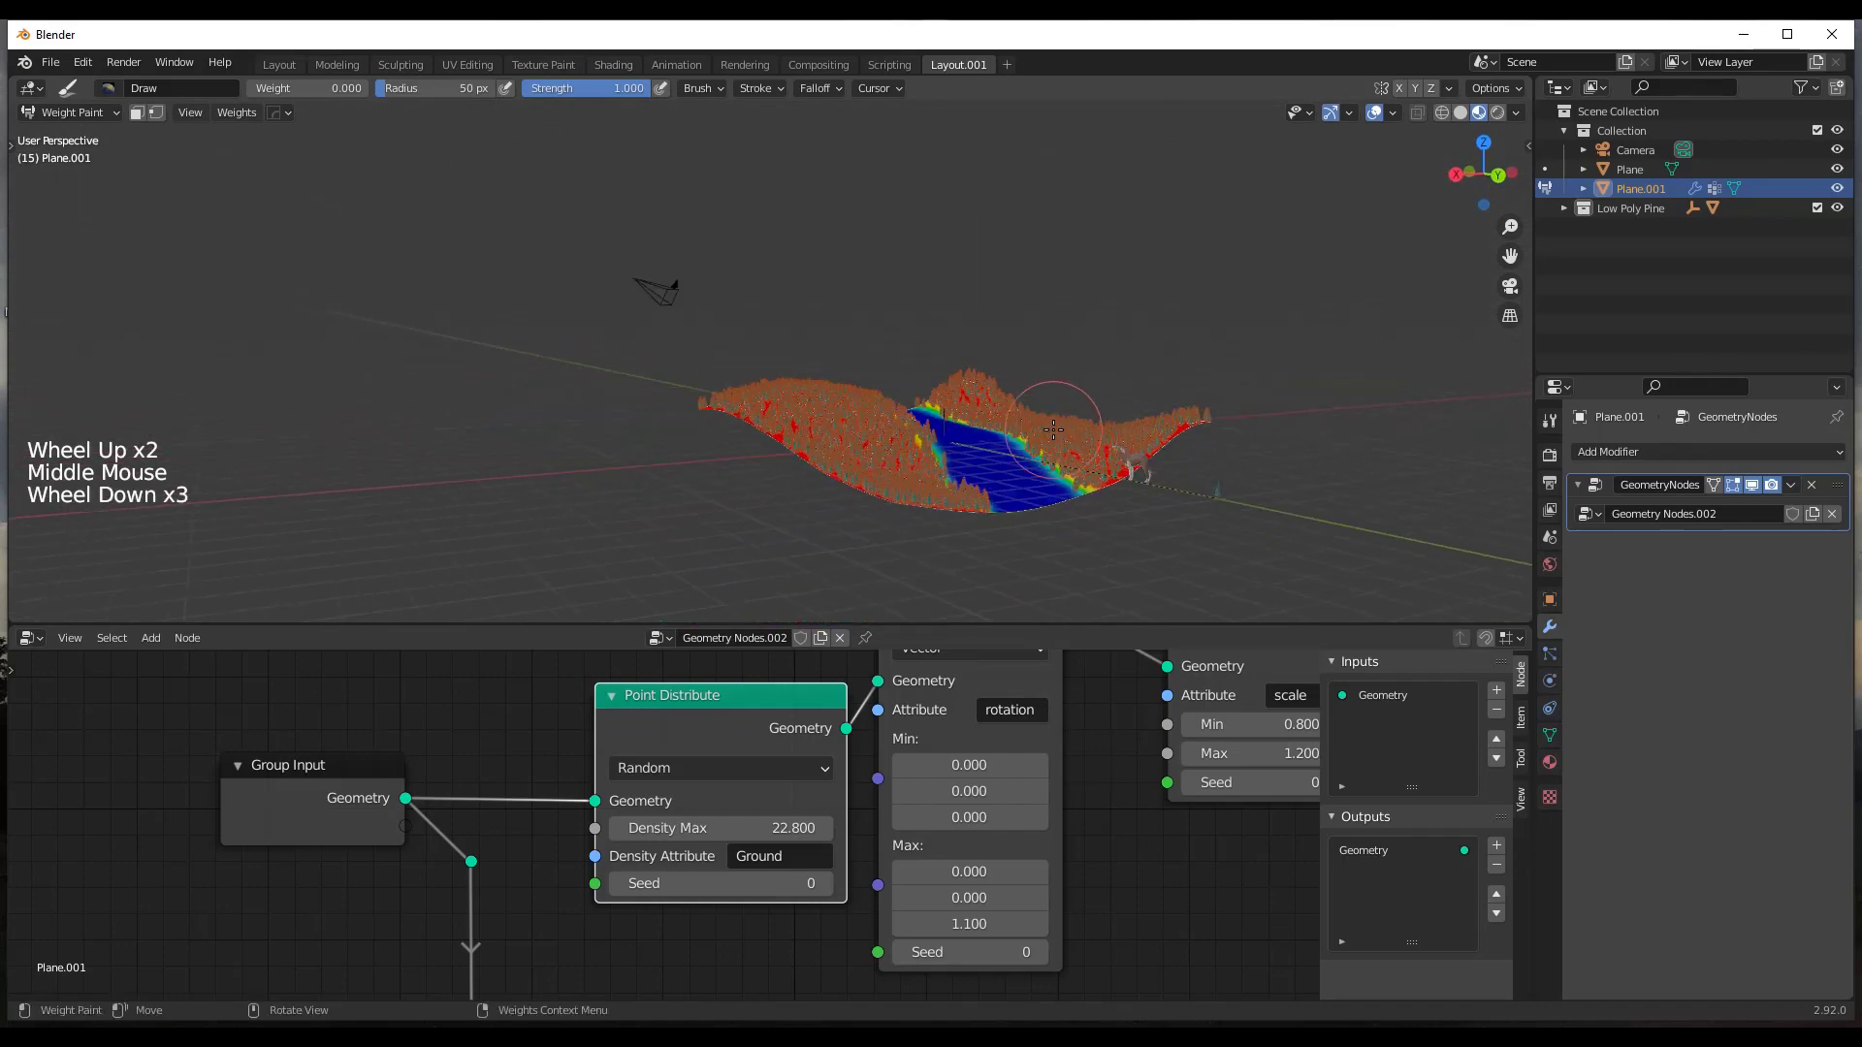
scroll(1057, 438, "up", 2)
scroll(1038, 388, "down", 3)
scroll(1037, 389, "up", 3)
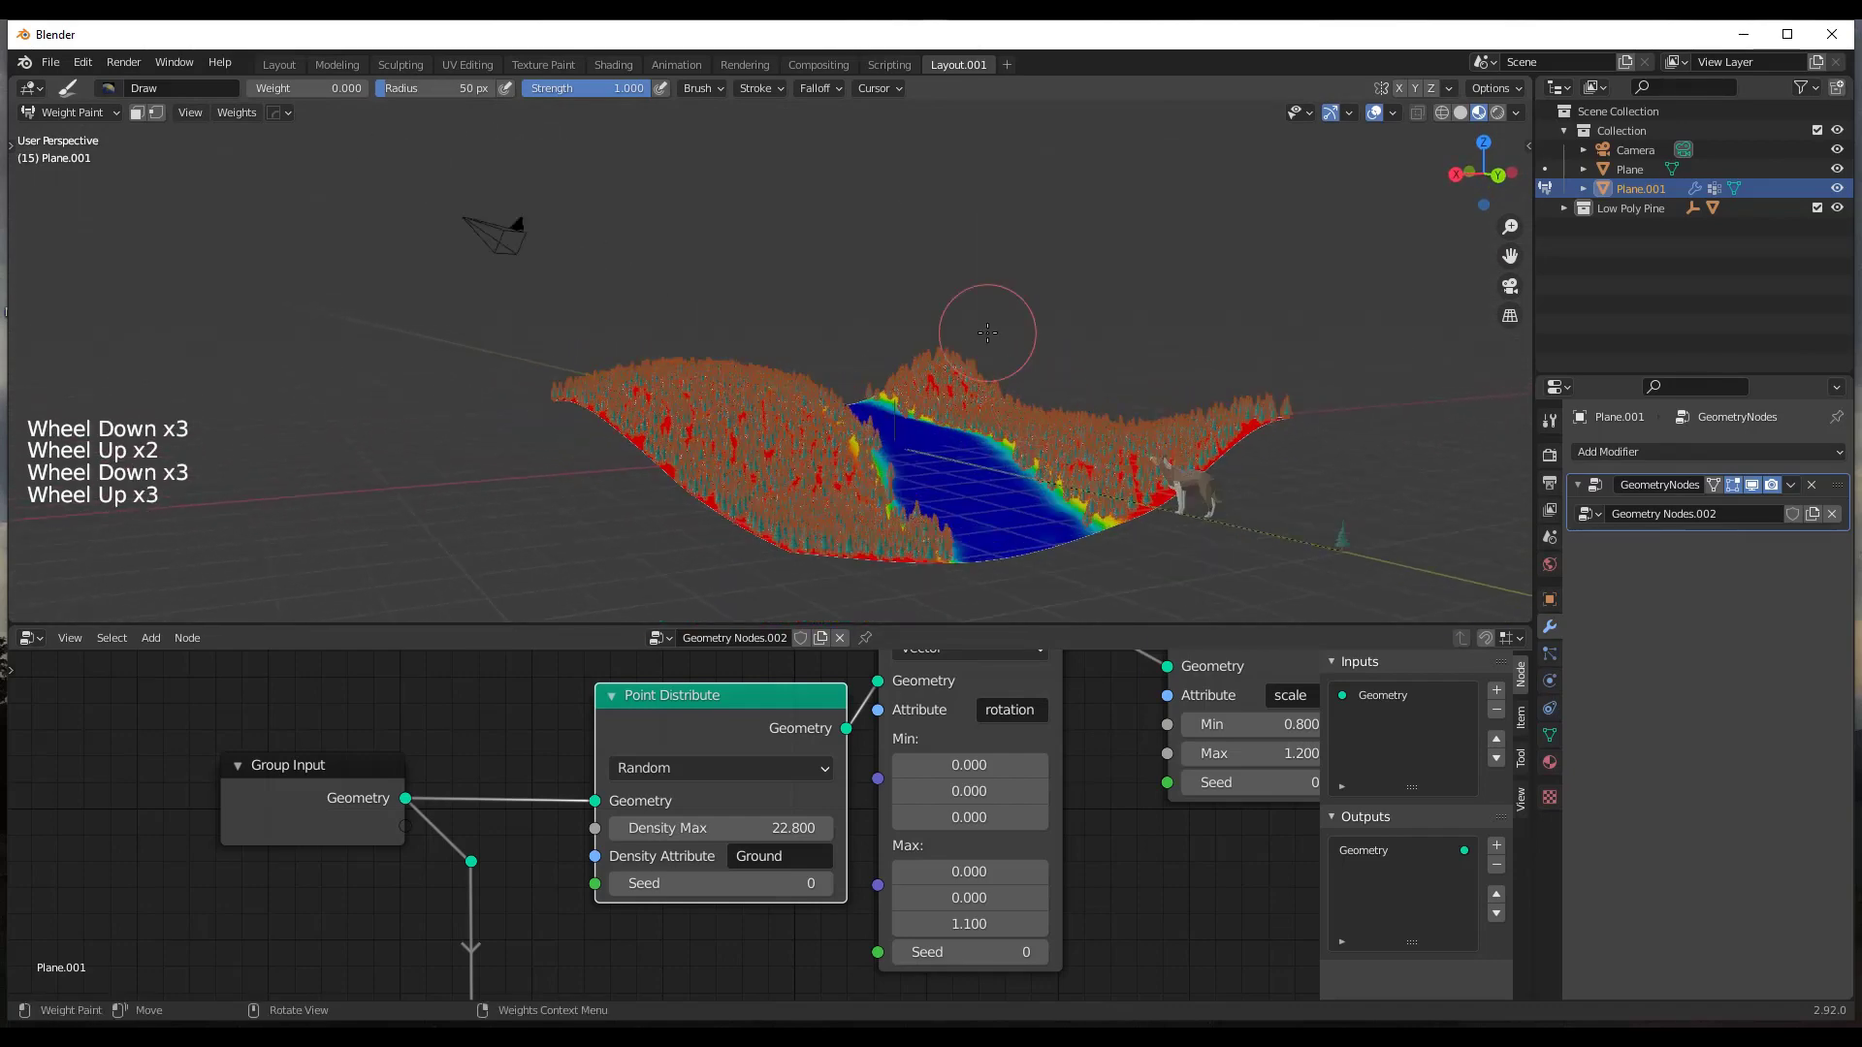
middle_click_drag(987, 333, 896, 408)
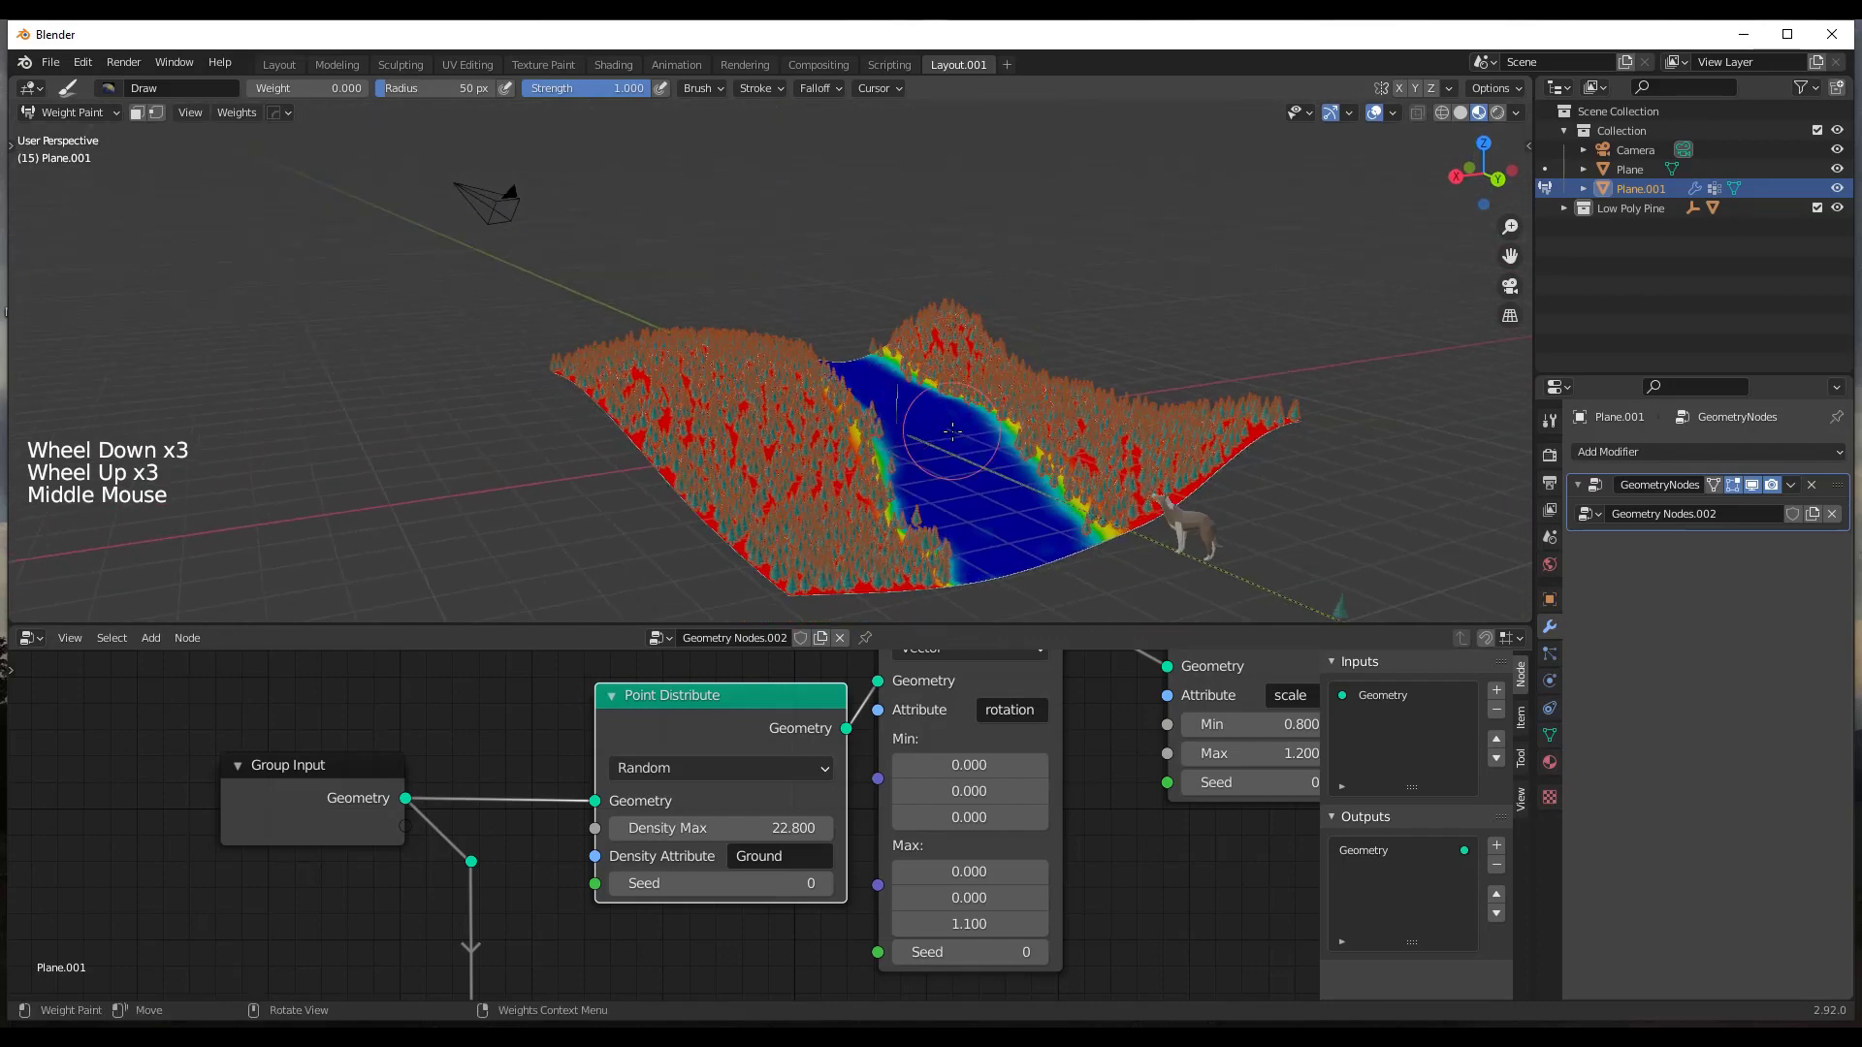
left_click(70, 112)
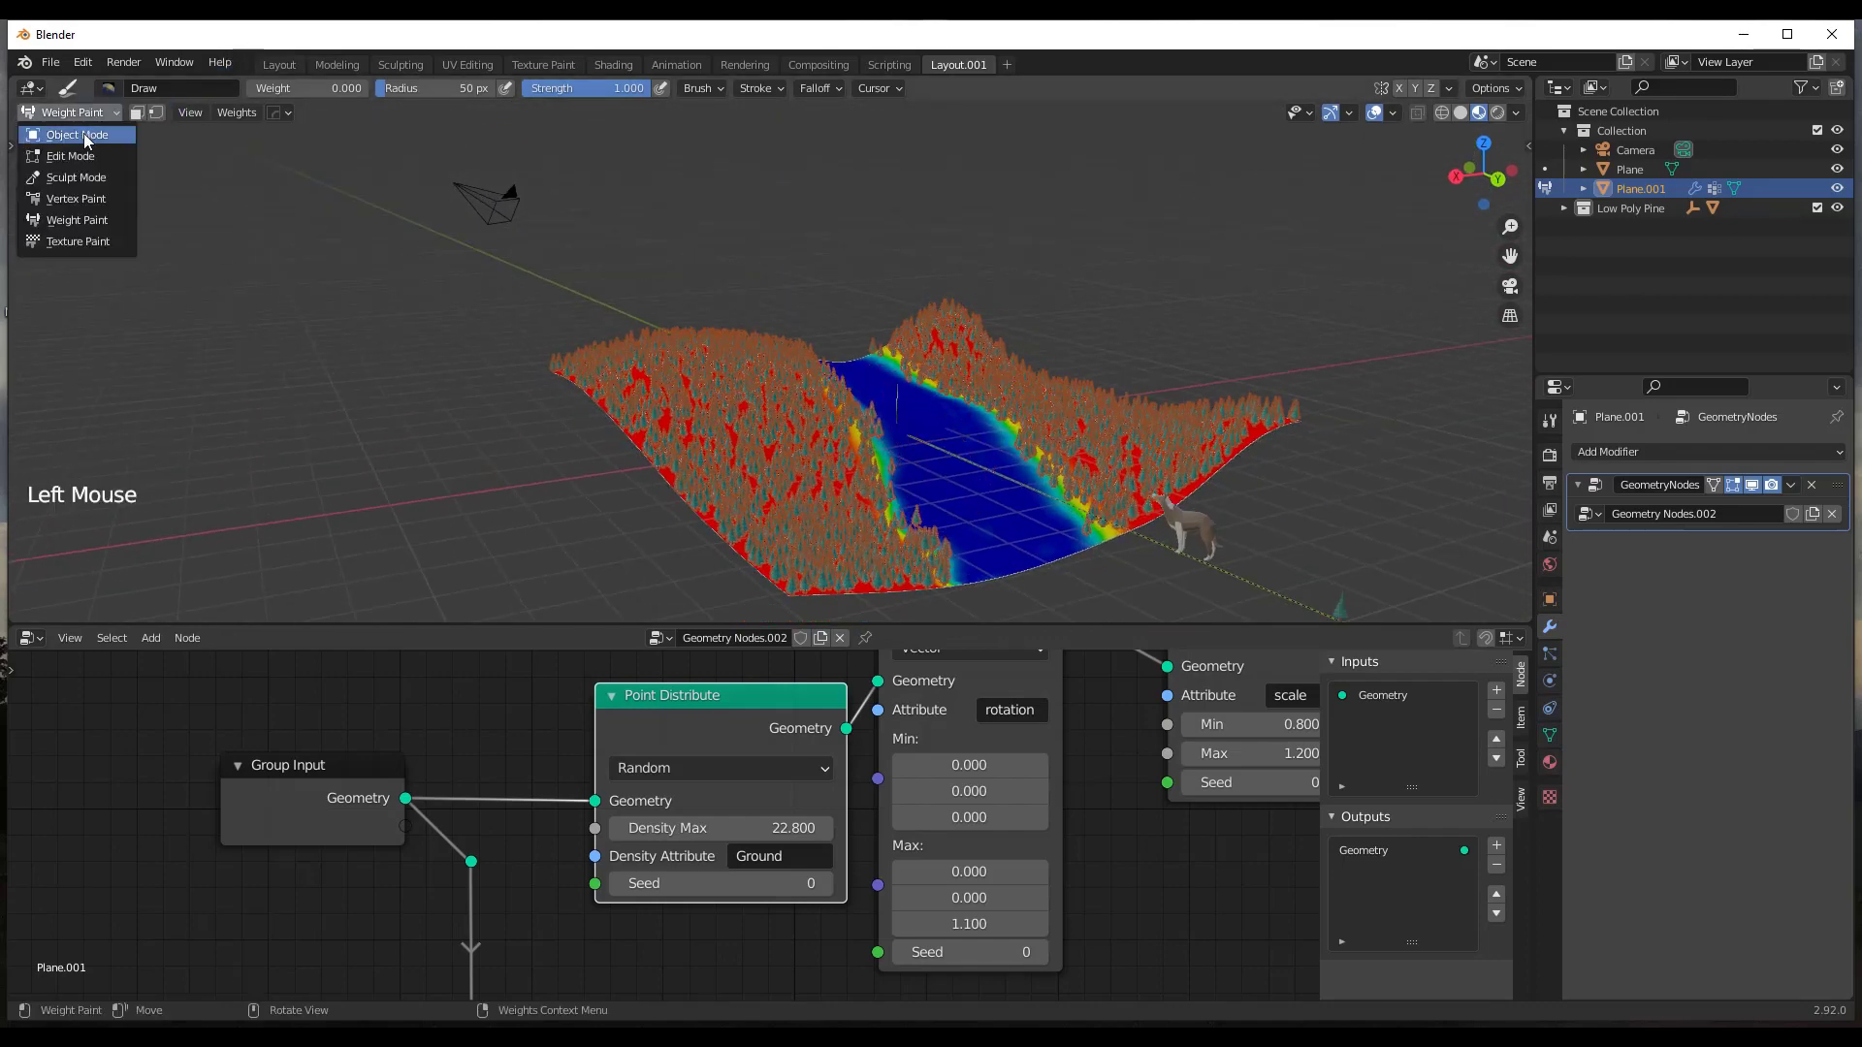
left_click(73, 130)
Examine the scattered pines and the cleared path on the terrain from several distances and angles.
middle_click_drag(1063, 487, 993, 434)
scroll(1002, 482, "up", 2)
scroll(1001, 482, "down", 4)
scroll(785, 374, "down", 1)
scroll(762, 359, "up", 5)
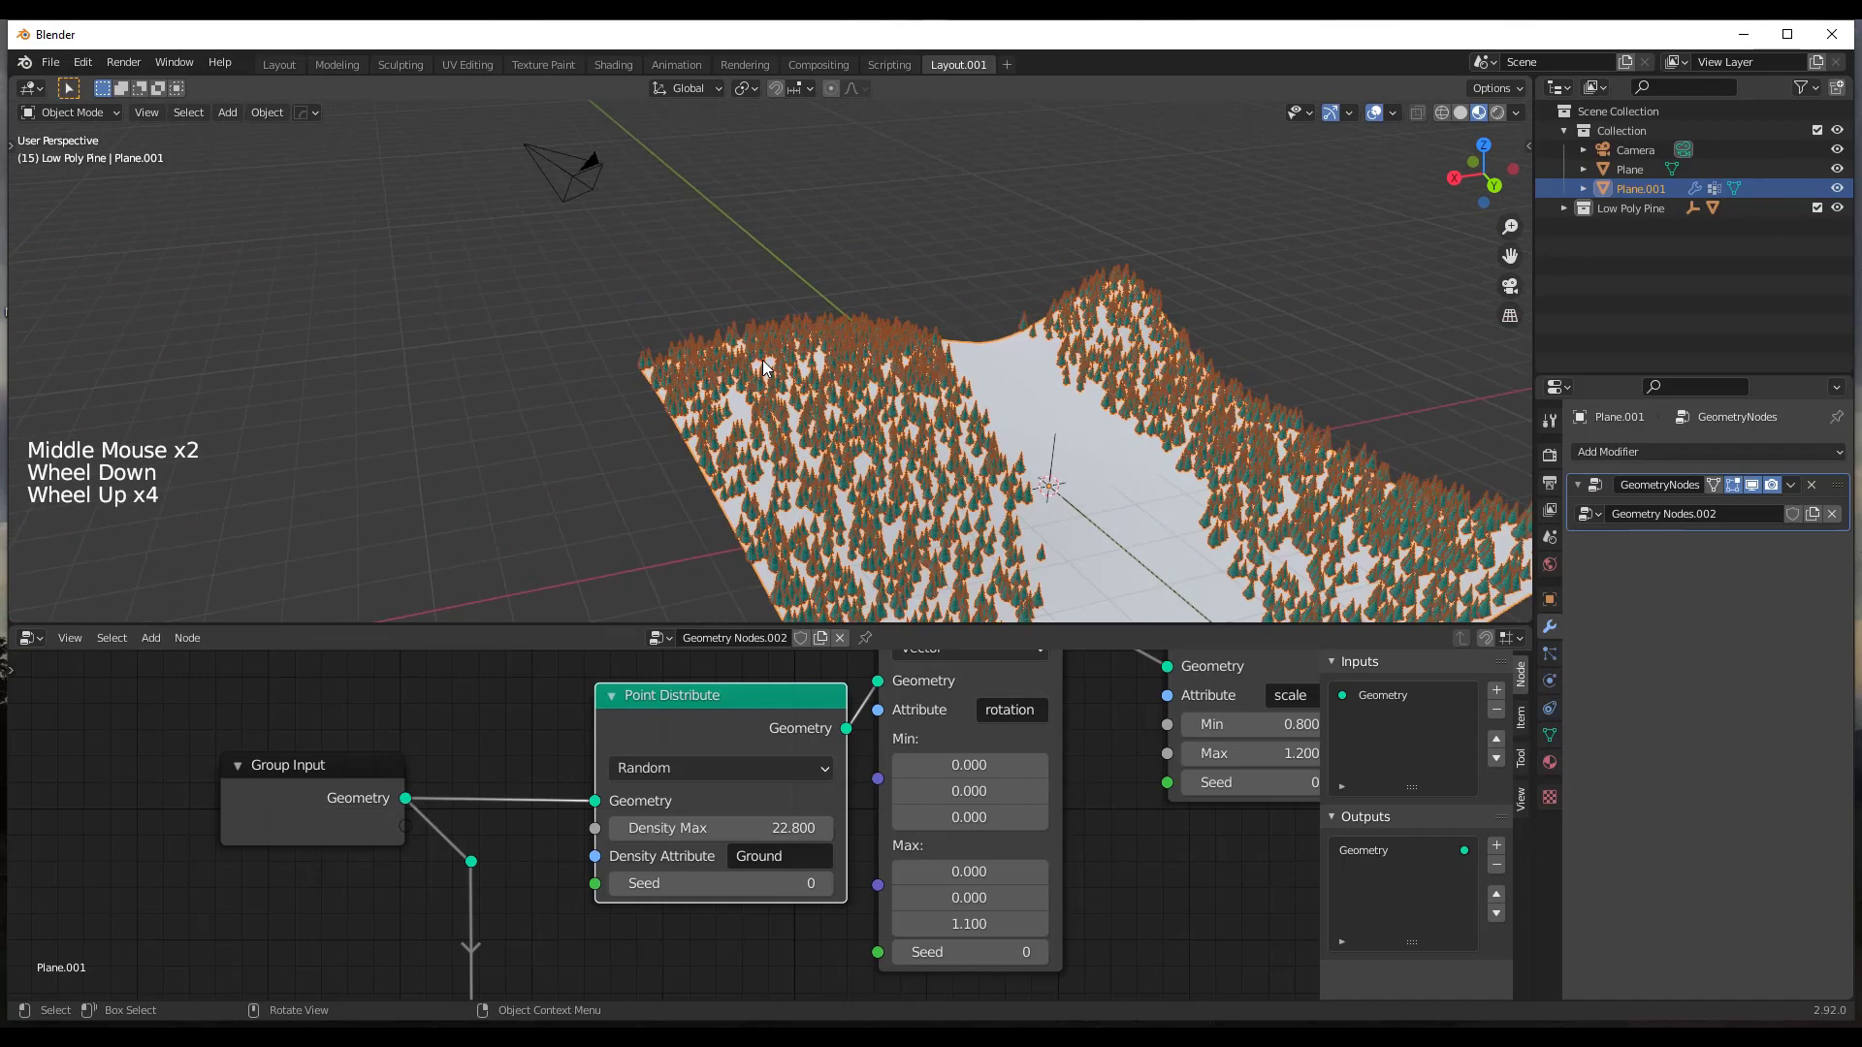
middle_click_drag(766, 364, 836, 354)
scroll(835, 355, "down", 2)
scroll(704, 458, "up", 4)
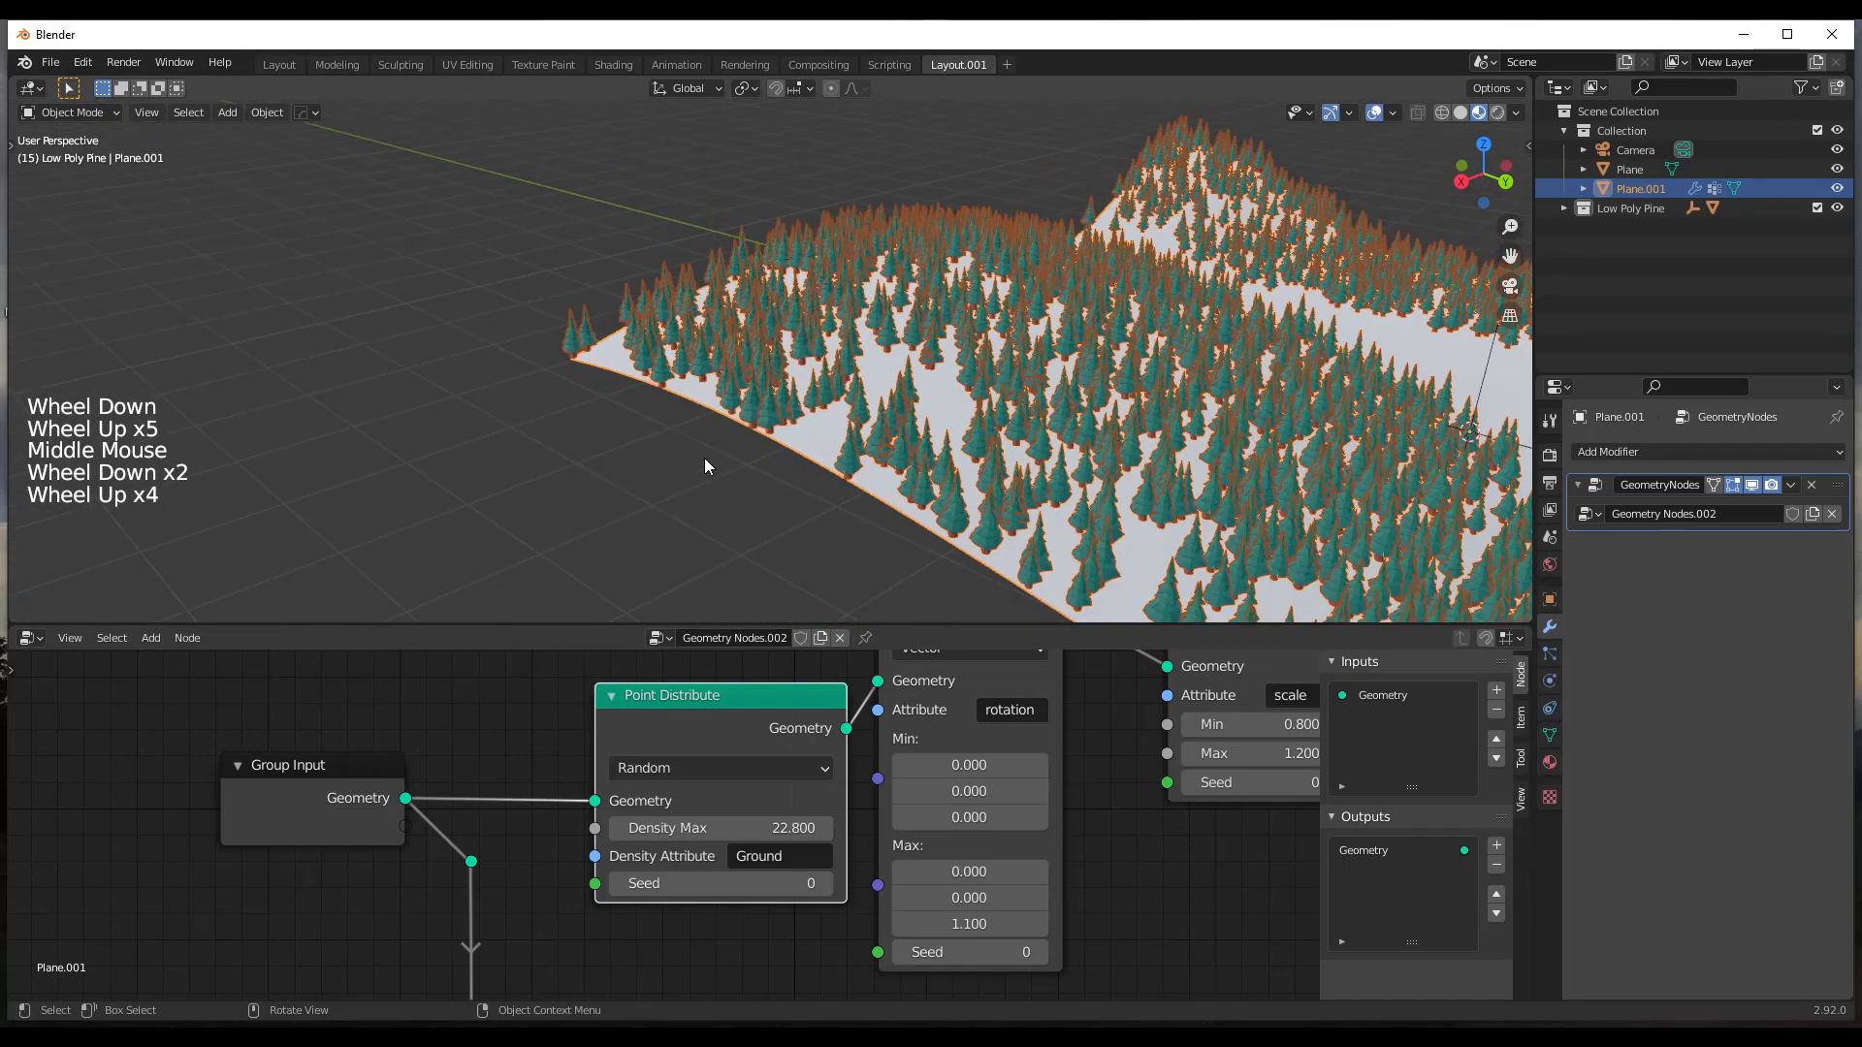
scroll(730, 354, "down", 3)
left_click(745, 338)
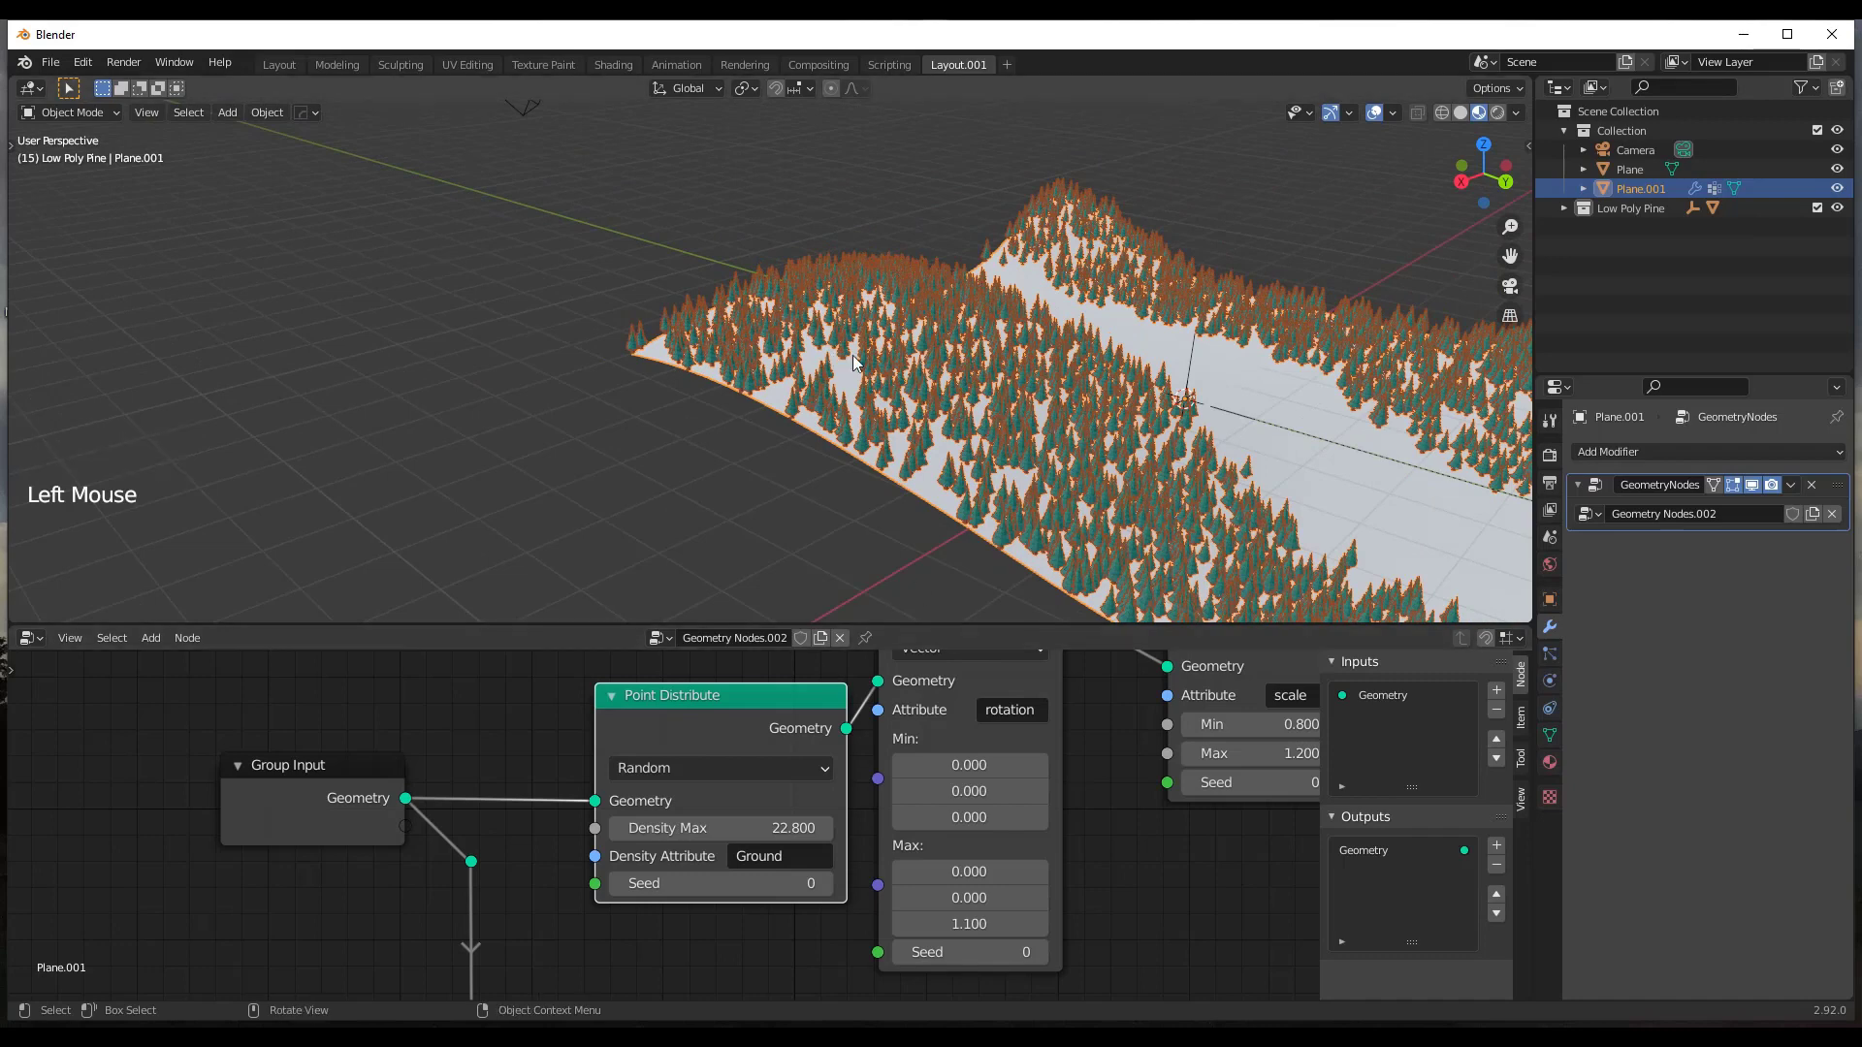
scroll(1396, 509, "down", 4)
middle_click_drag(1400, 504, 1181, 458, "shift")
scroll(1260, 427, "up", 2)
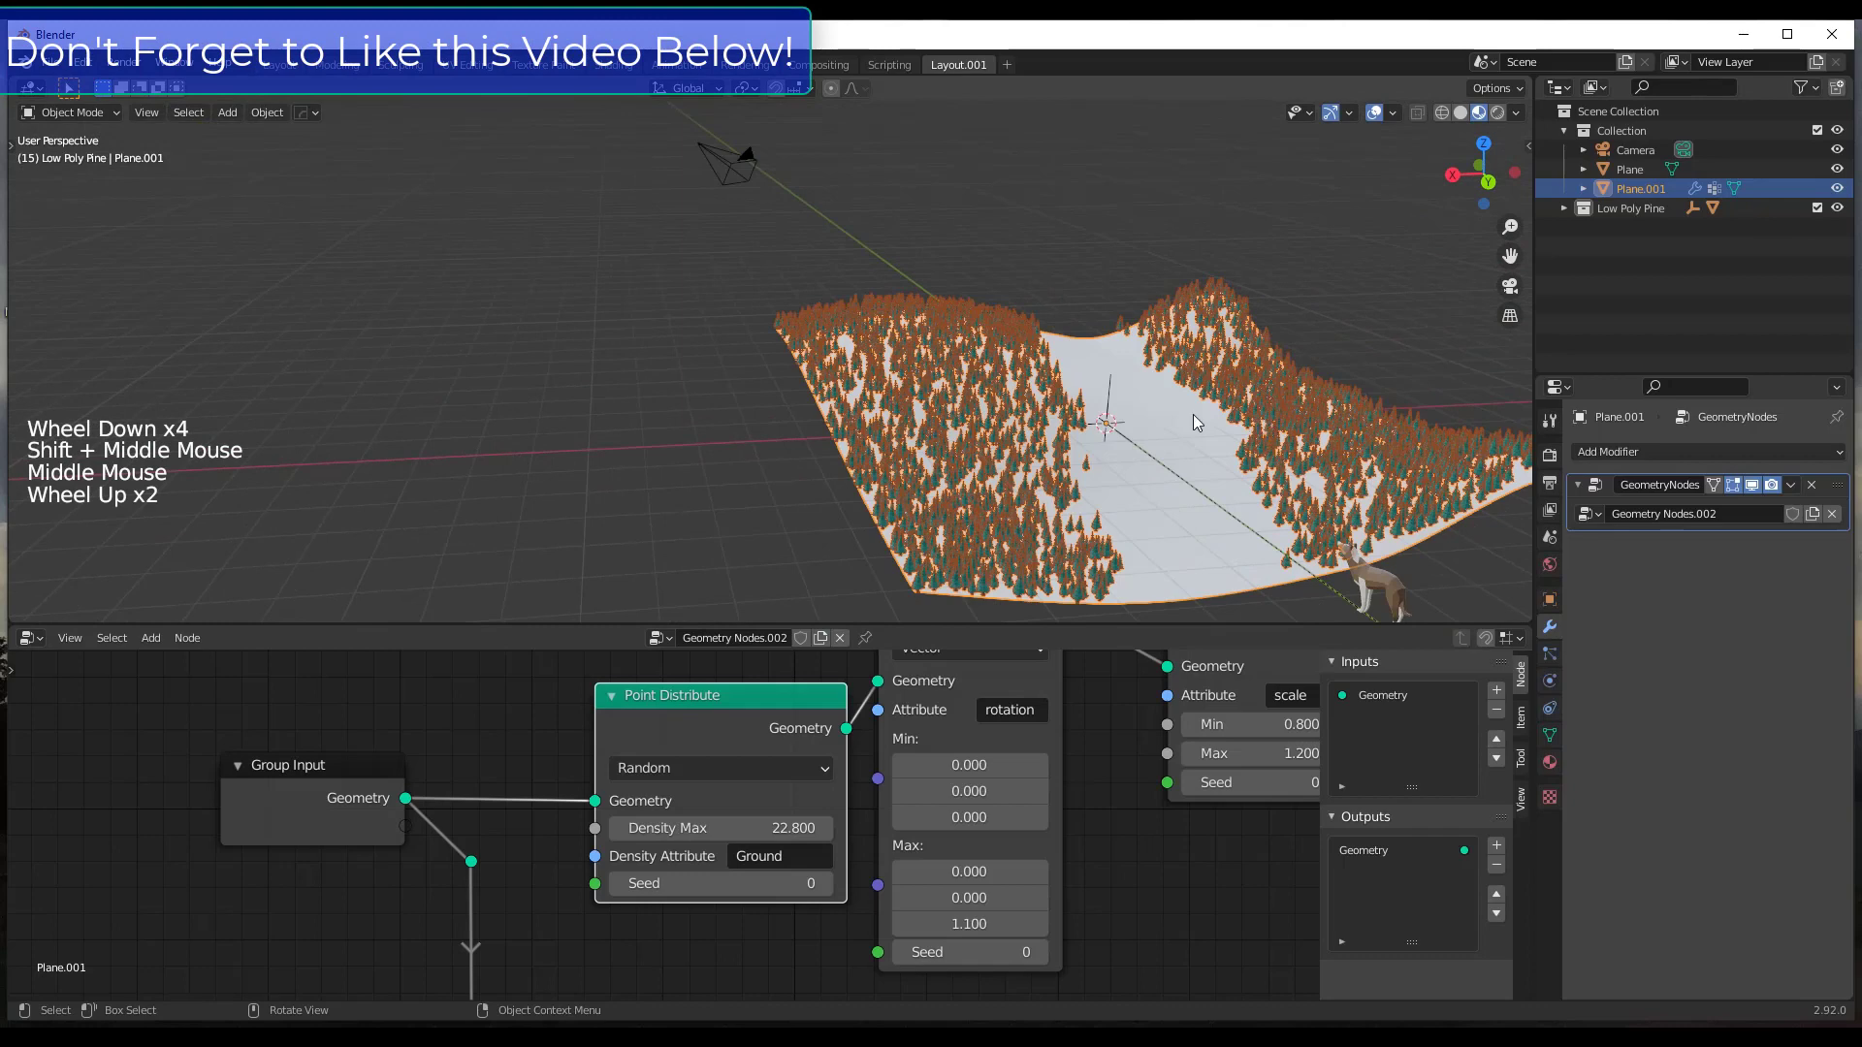
scroll(1197, 423, "down", 4)
scroll(1309, 436, "up", 3)
Add a Vertex Weight Proximity modifier to the terrain and place it above the GeometryNodes modifier.
left_click(1627, 451)
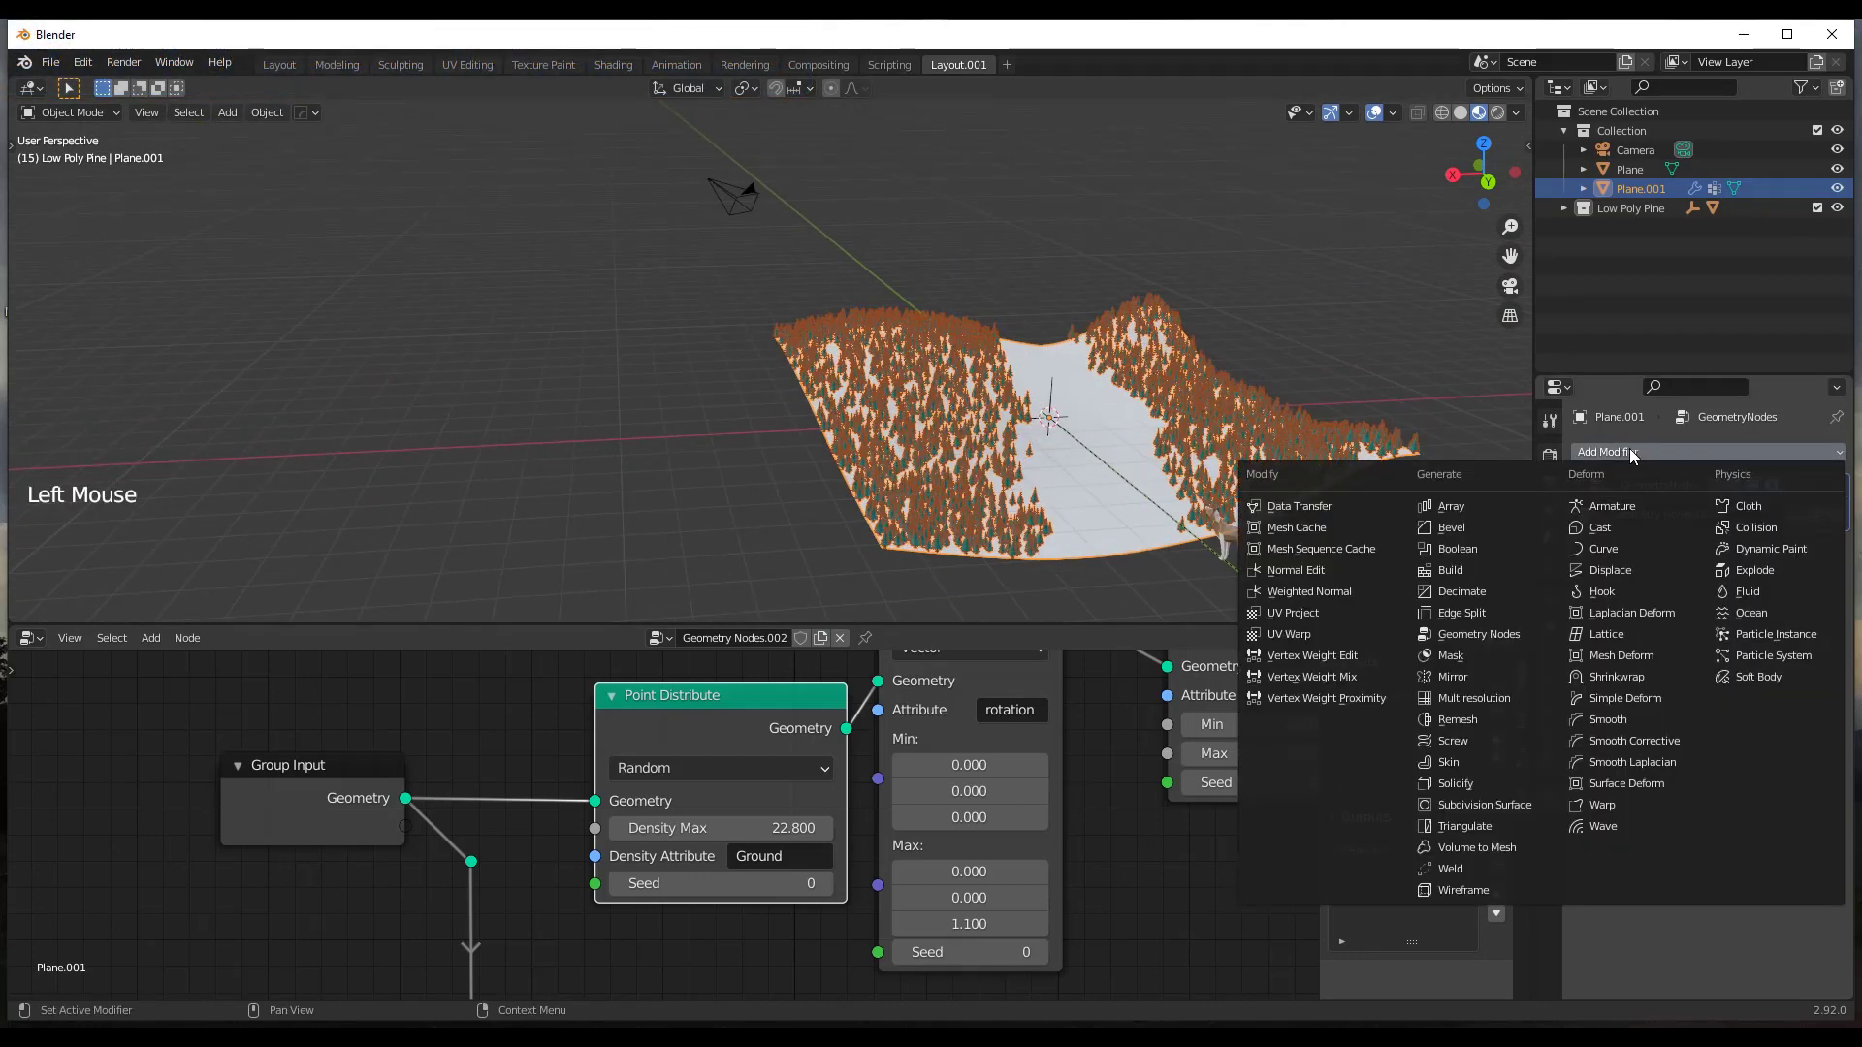
left_click(1322, 696)
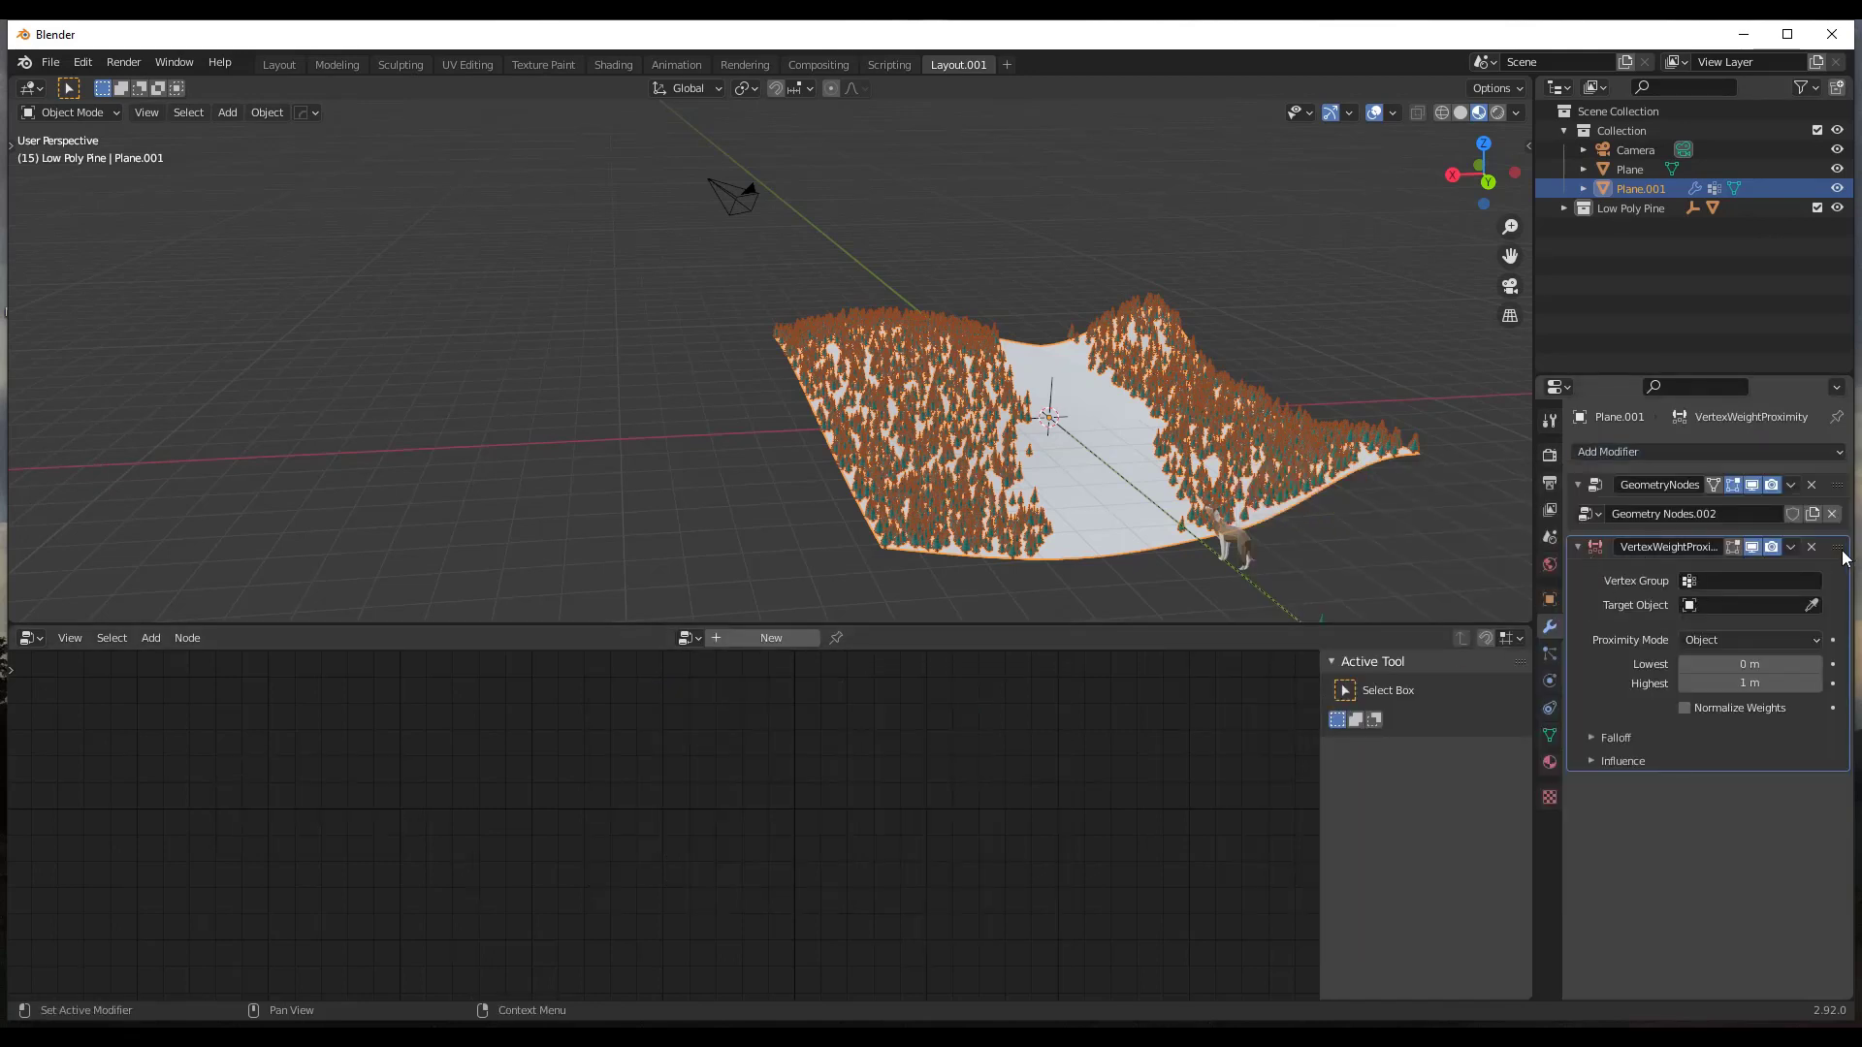
left_click_drag(1837, 549, 1831, 487)
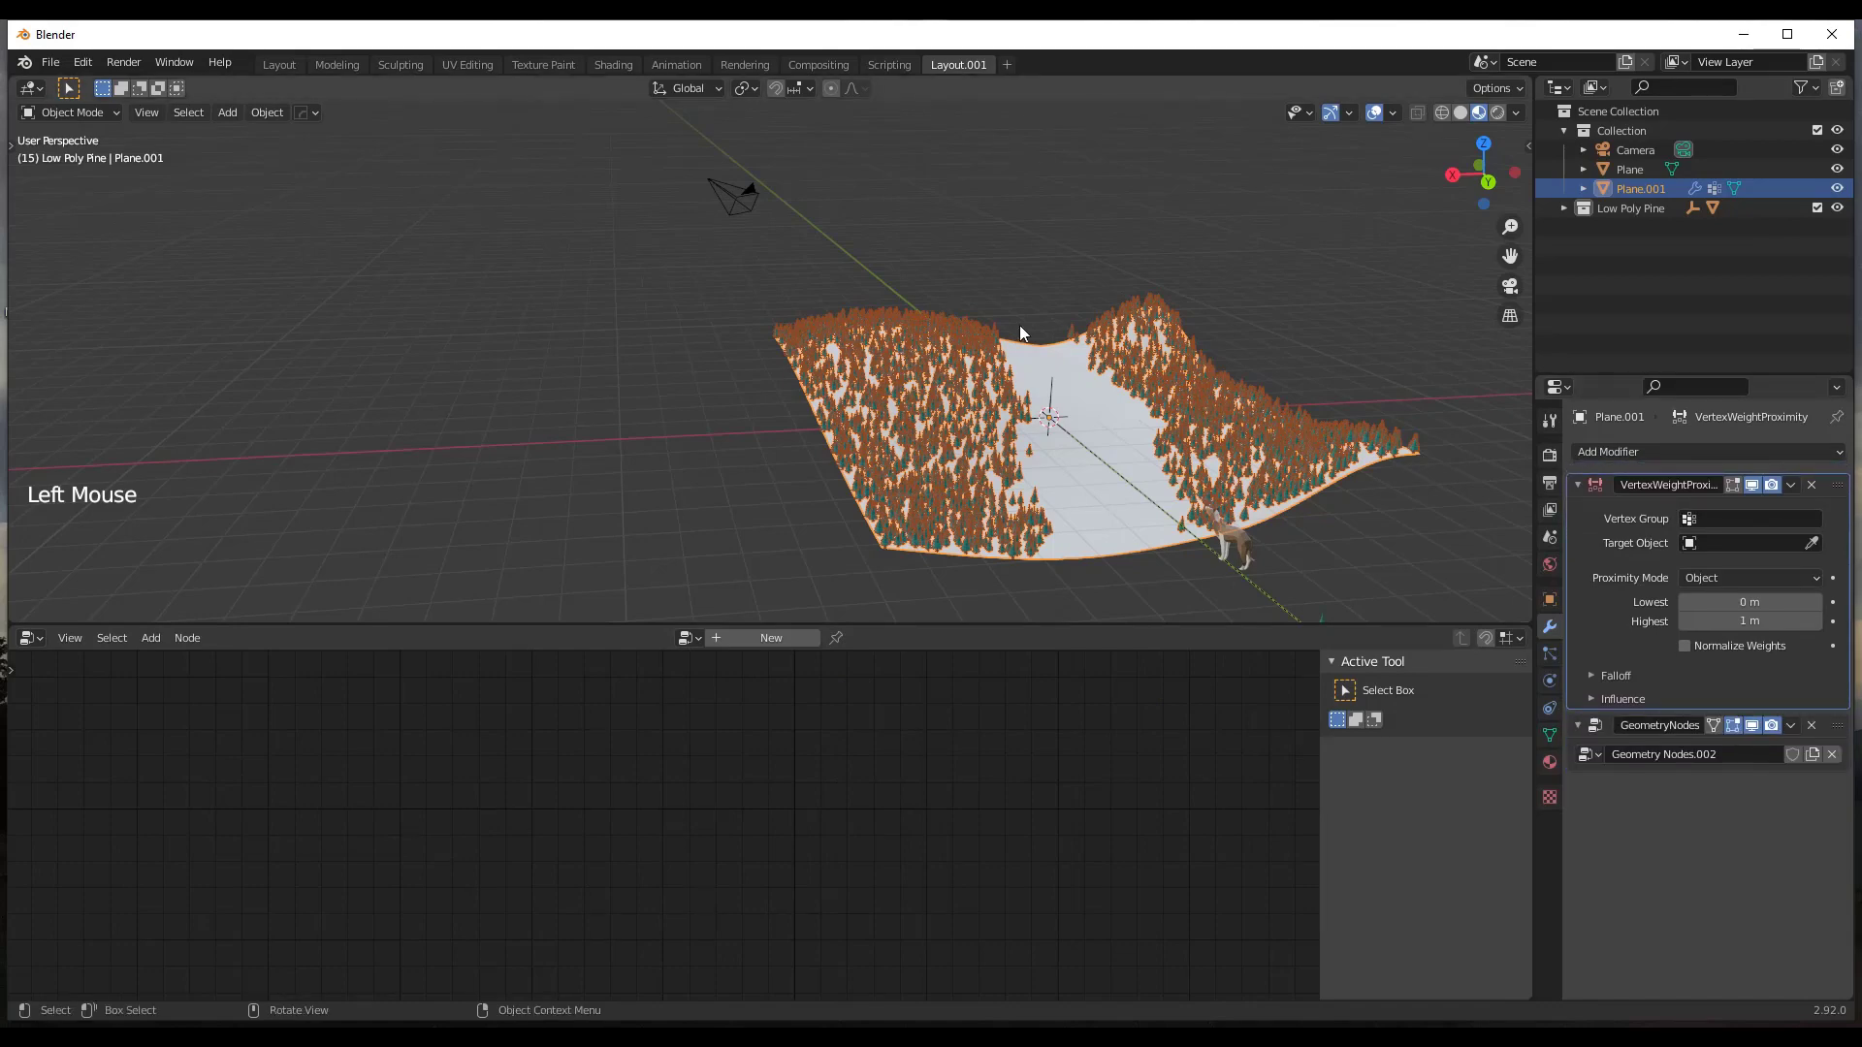
Set the Vertex Weight Proximity modifier's vertex group to Ground.
scroll(1020, 332, "up", 3)
middle_click_drag(1020, 333, 1022, 366)
scroll(866, 381, "down", 2)
scroll(866, 381, "up", 3)
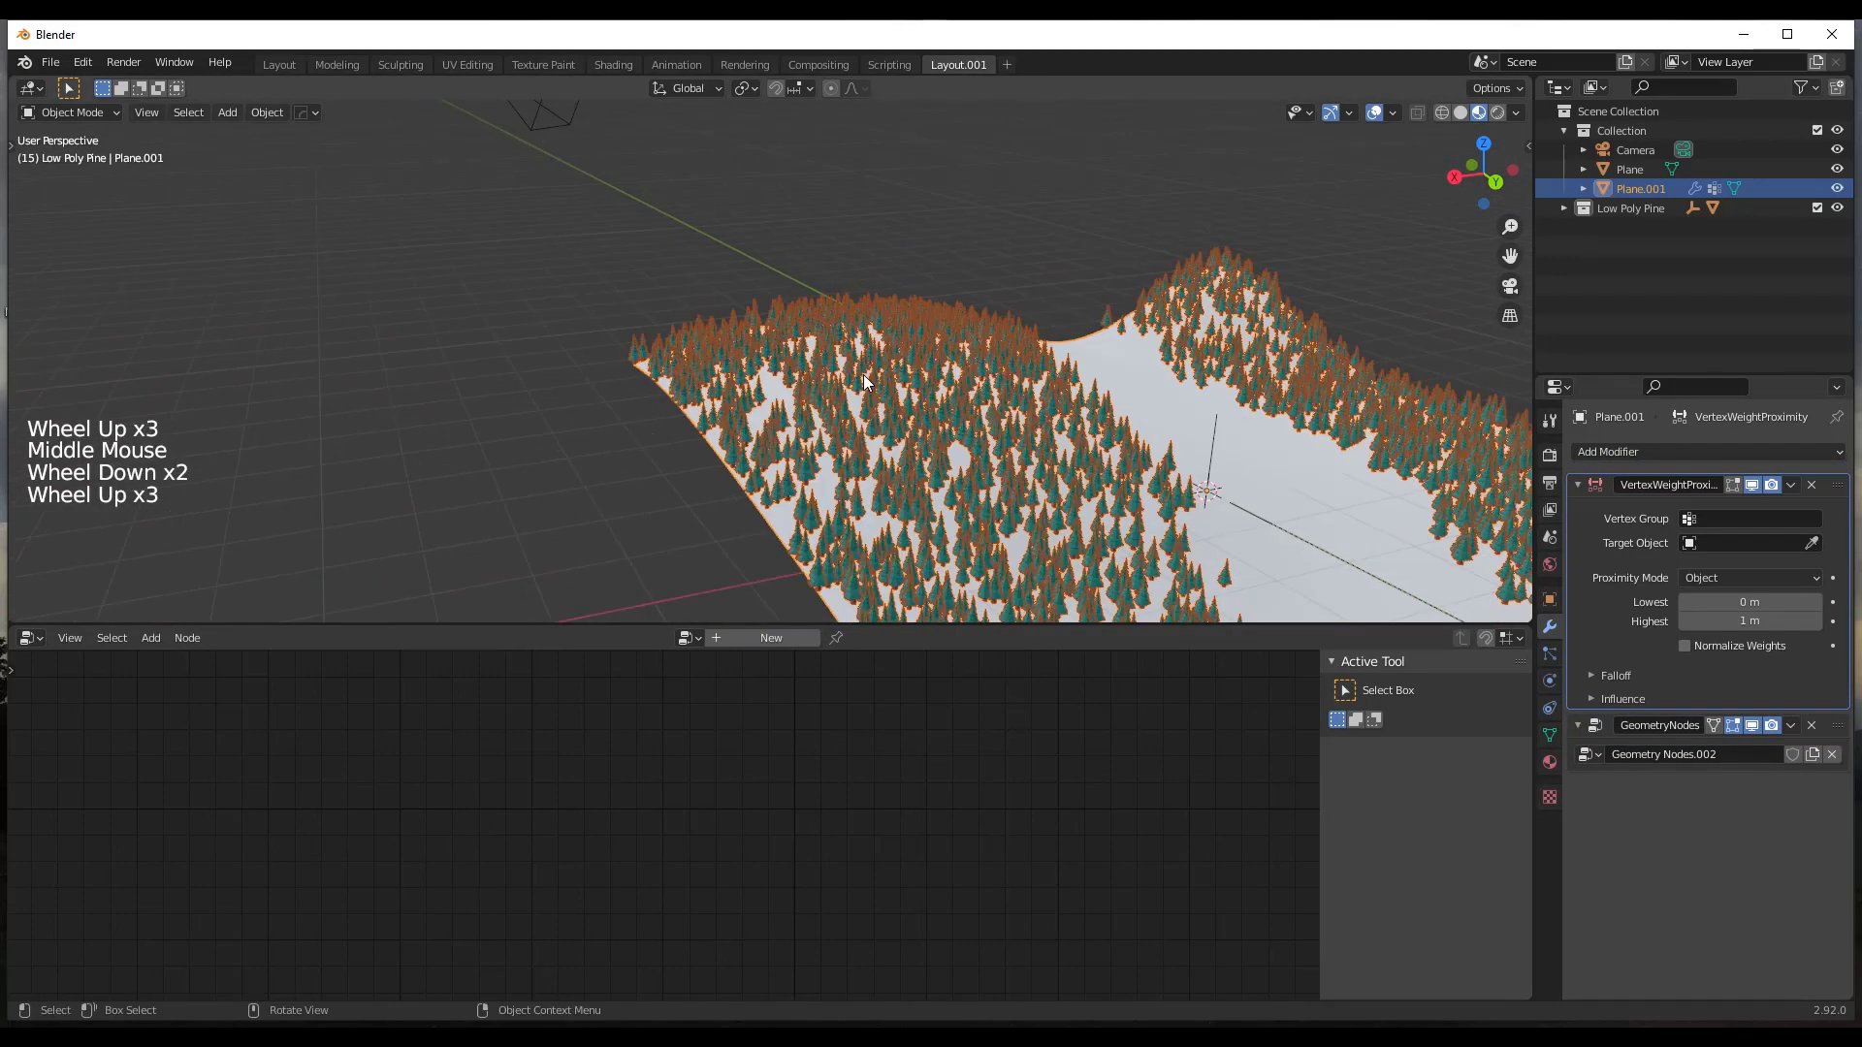
middle_click_drag(866, 381, 903, 378)
scroll(904, 381, "down", 3)
scroll(904, 381, "up", 2)
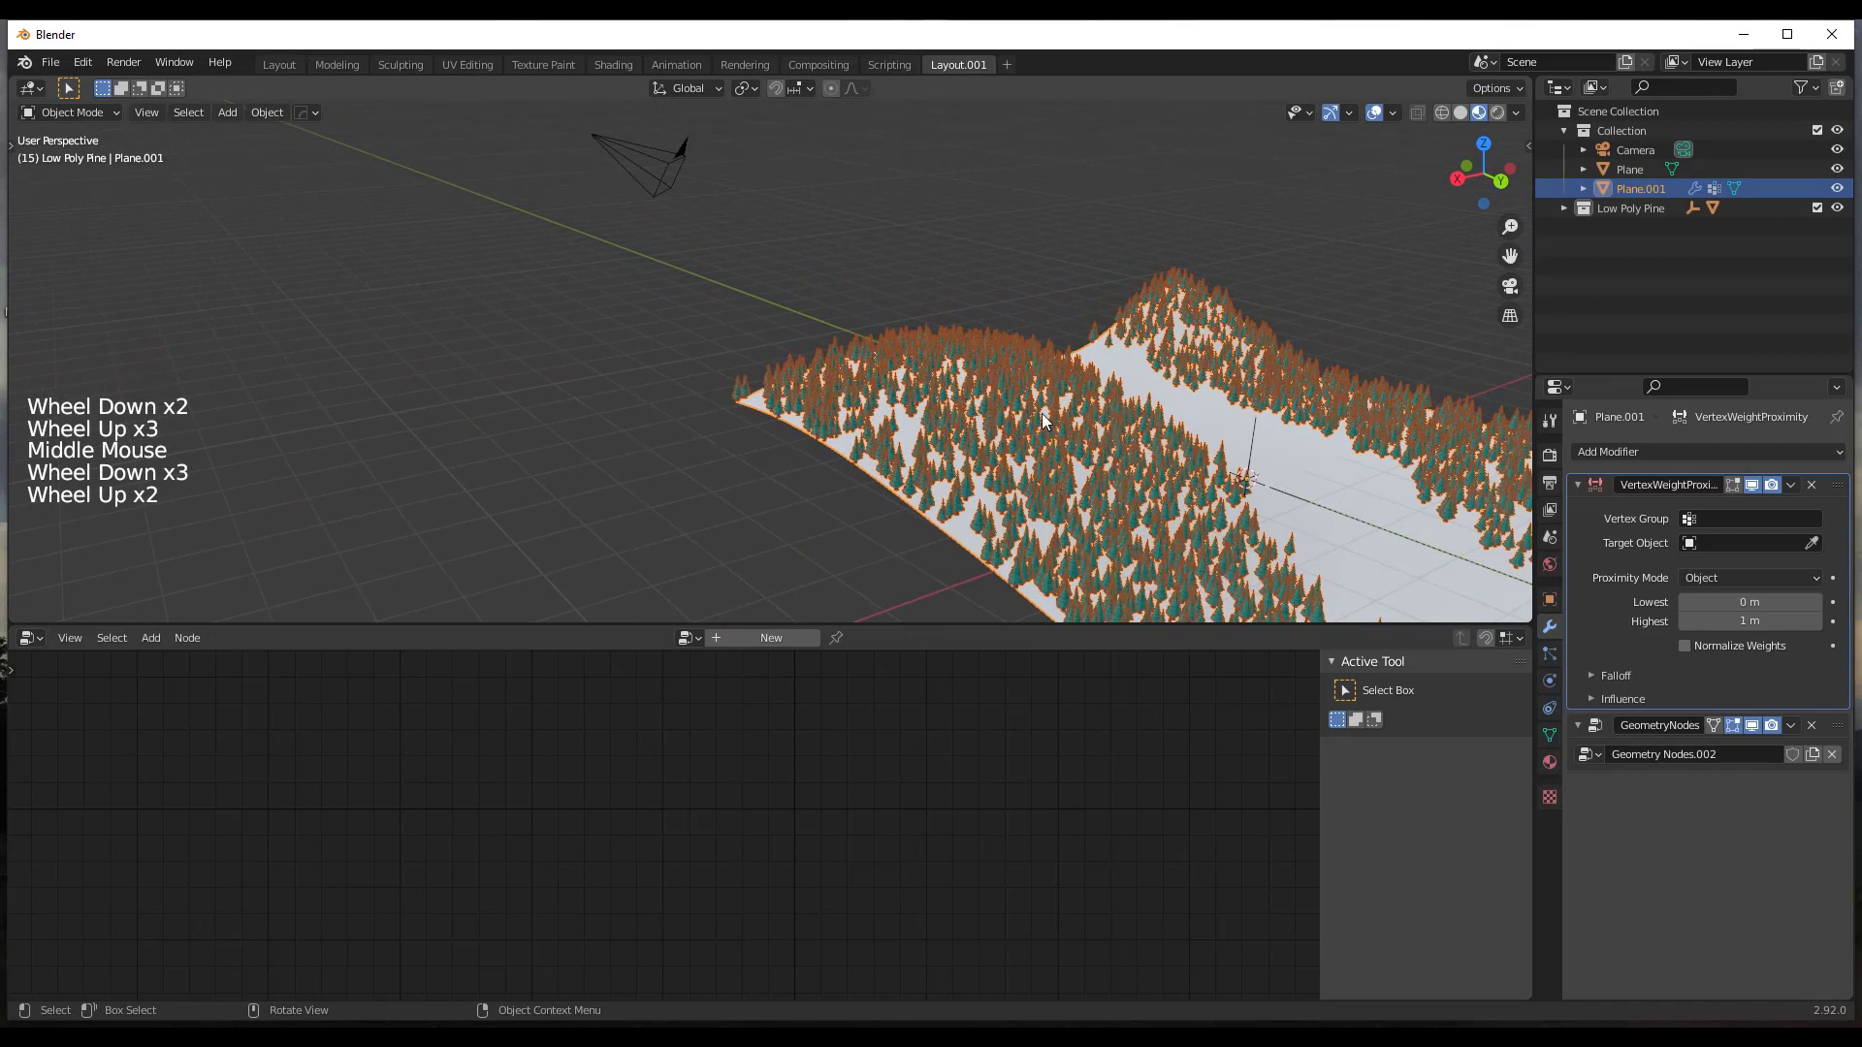
left_click(1709, 520)
left_click(1655, 548)
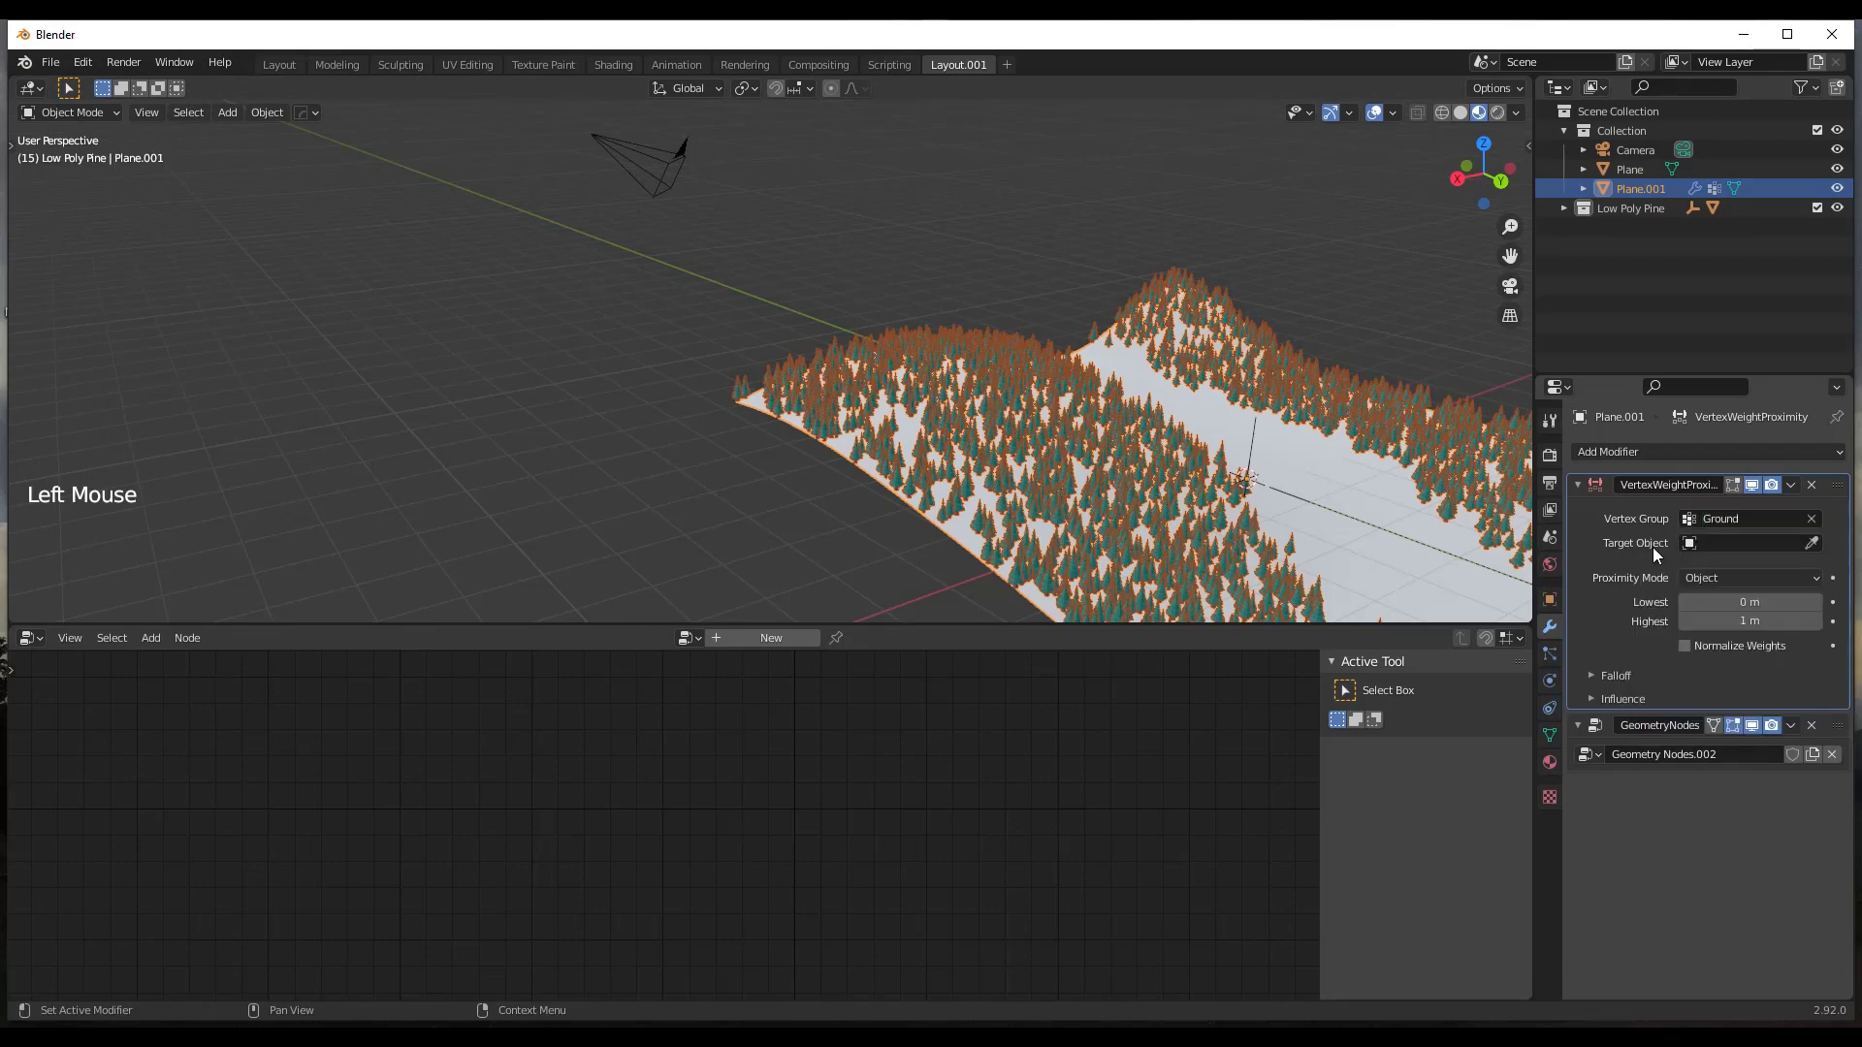
Add a UV sphere with a 1 m radius at the origin, in the middle of the terrain.
scroll(834, 359, "down", 3)
scroll(853, 378, "up", 3)
middle_click_drag(859, 385, 911, 408)
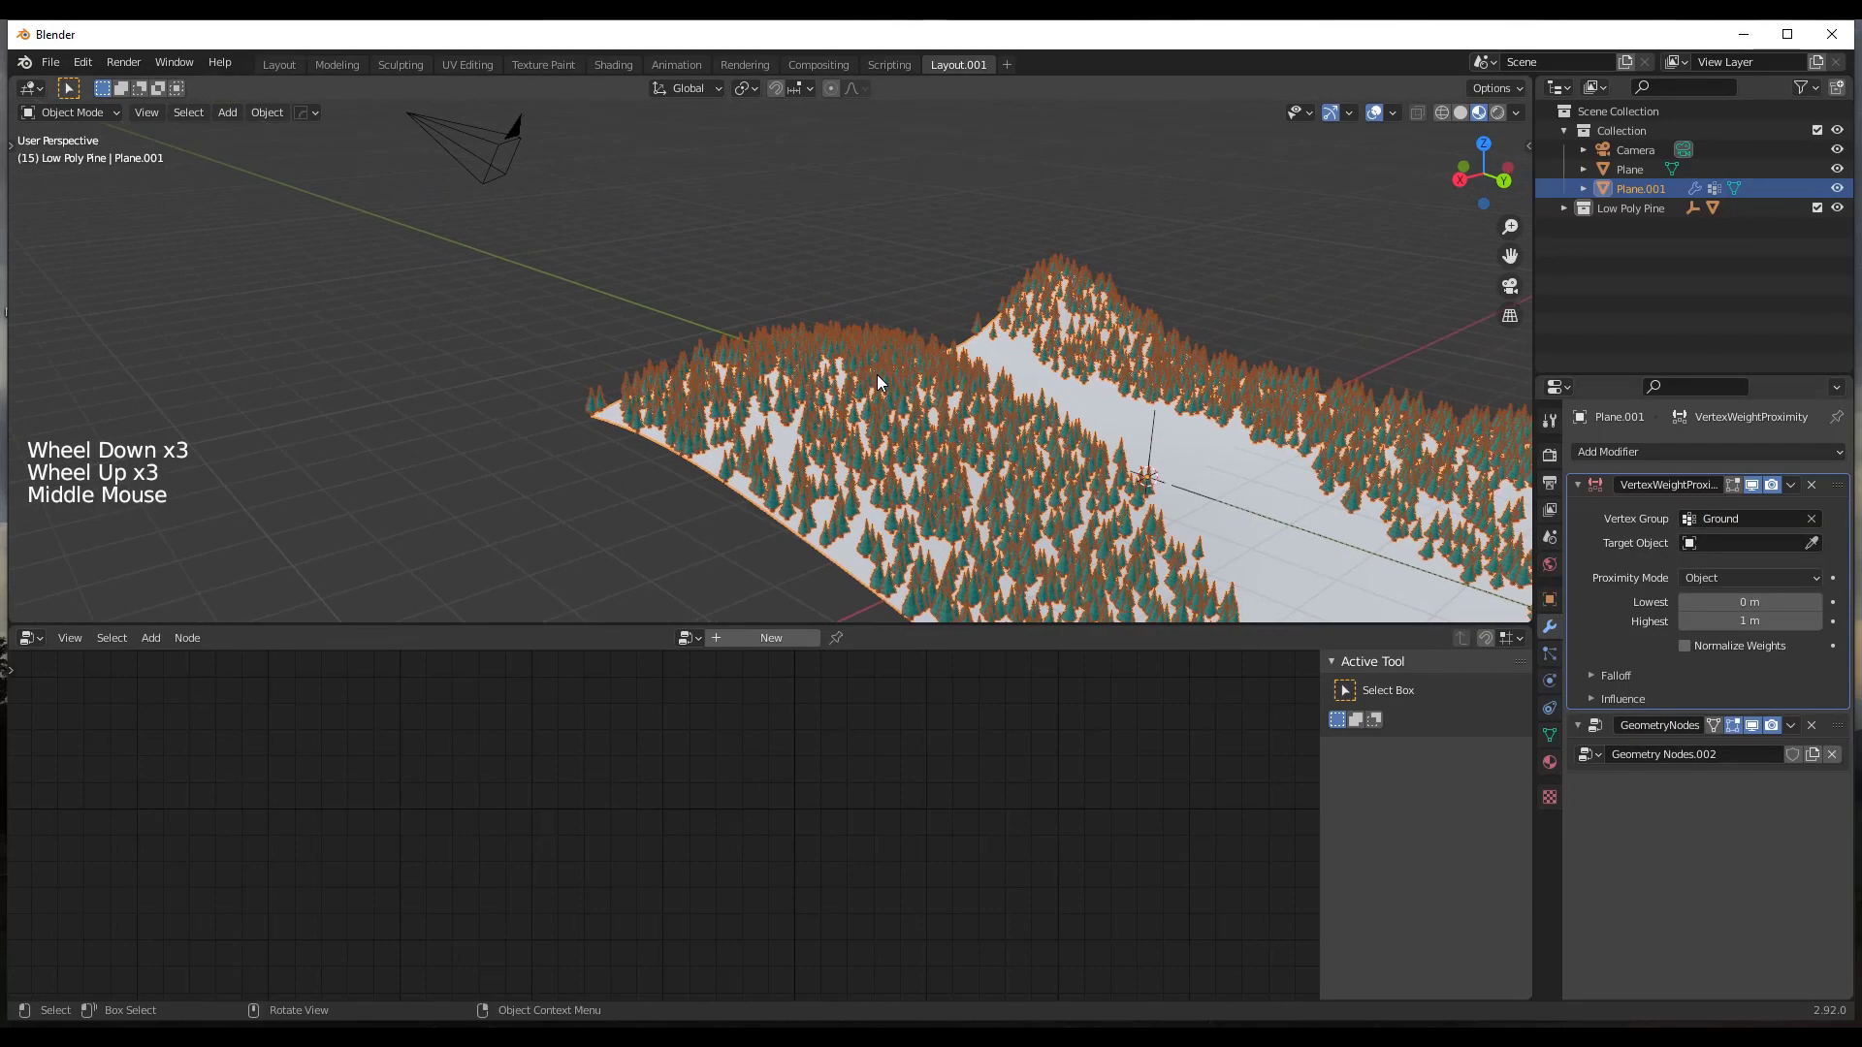
key("shift+a")
mouse_move(923, 415)
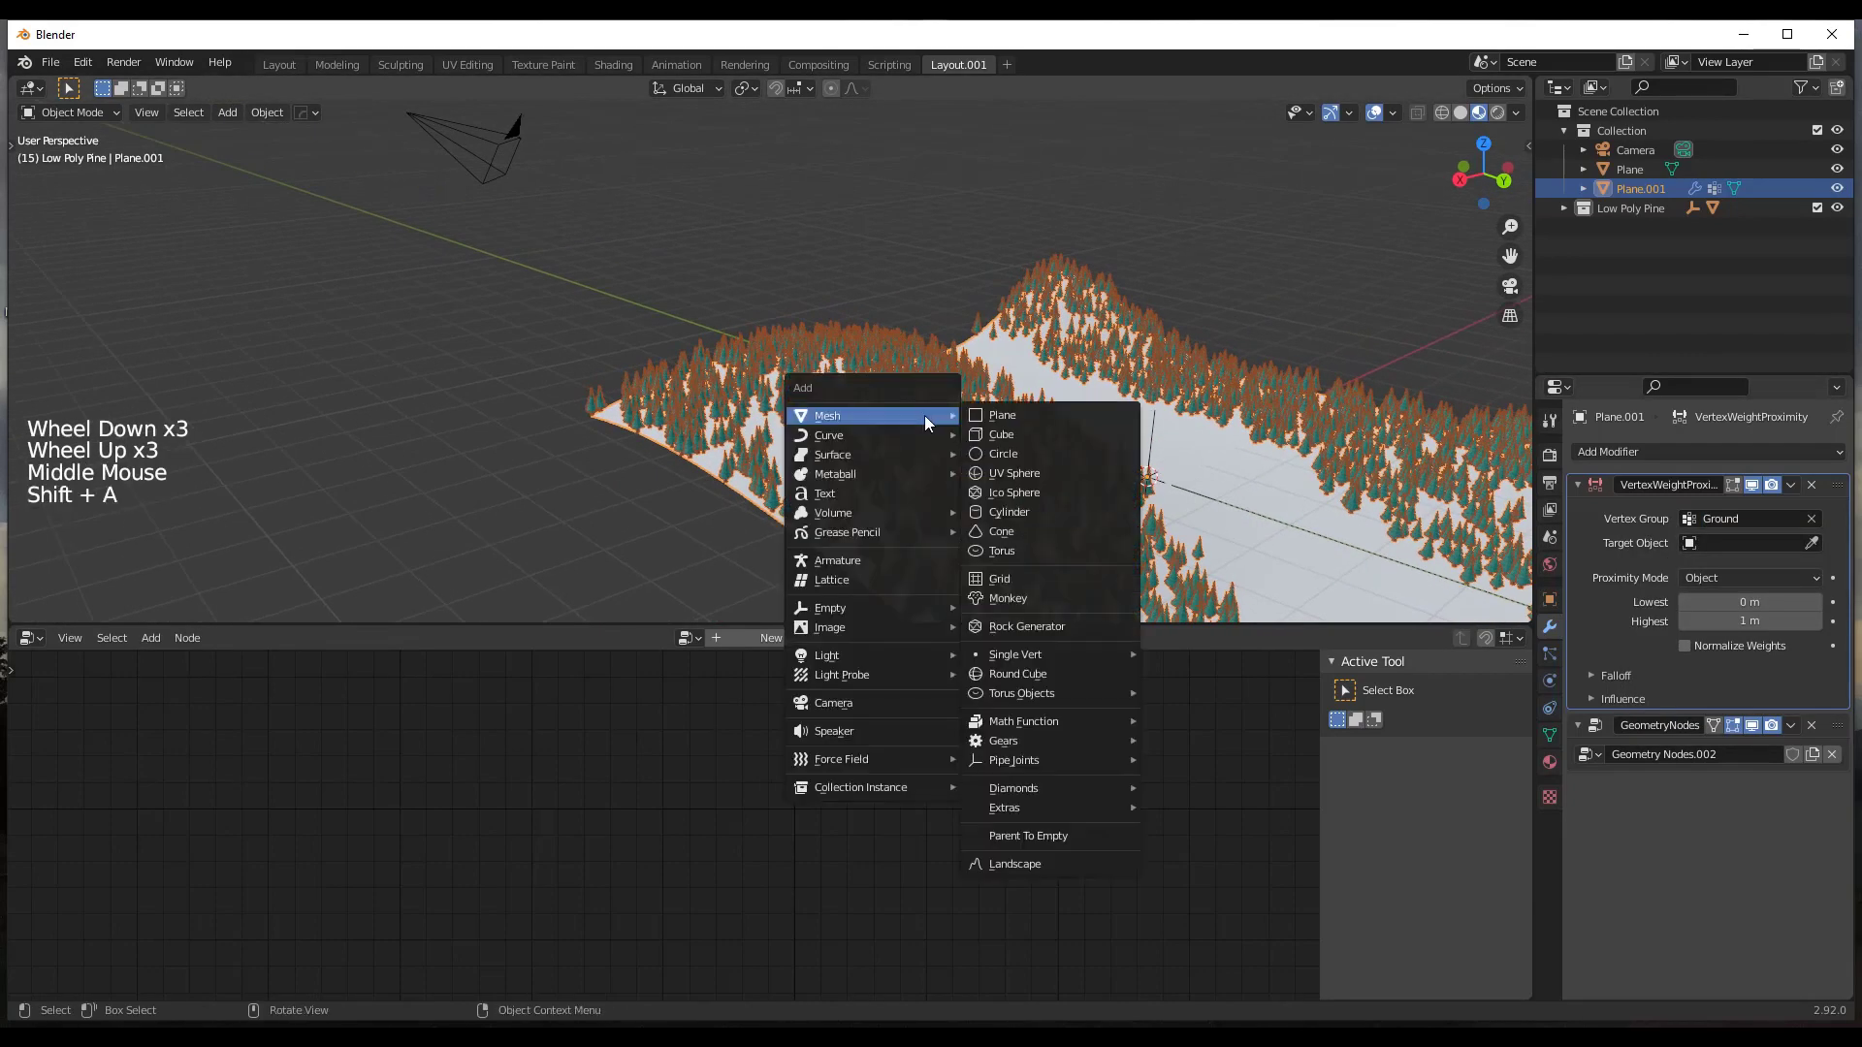
left_click(1013, 473)
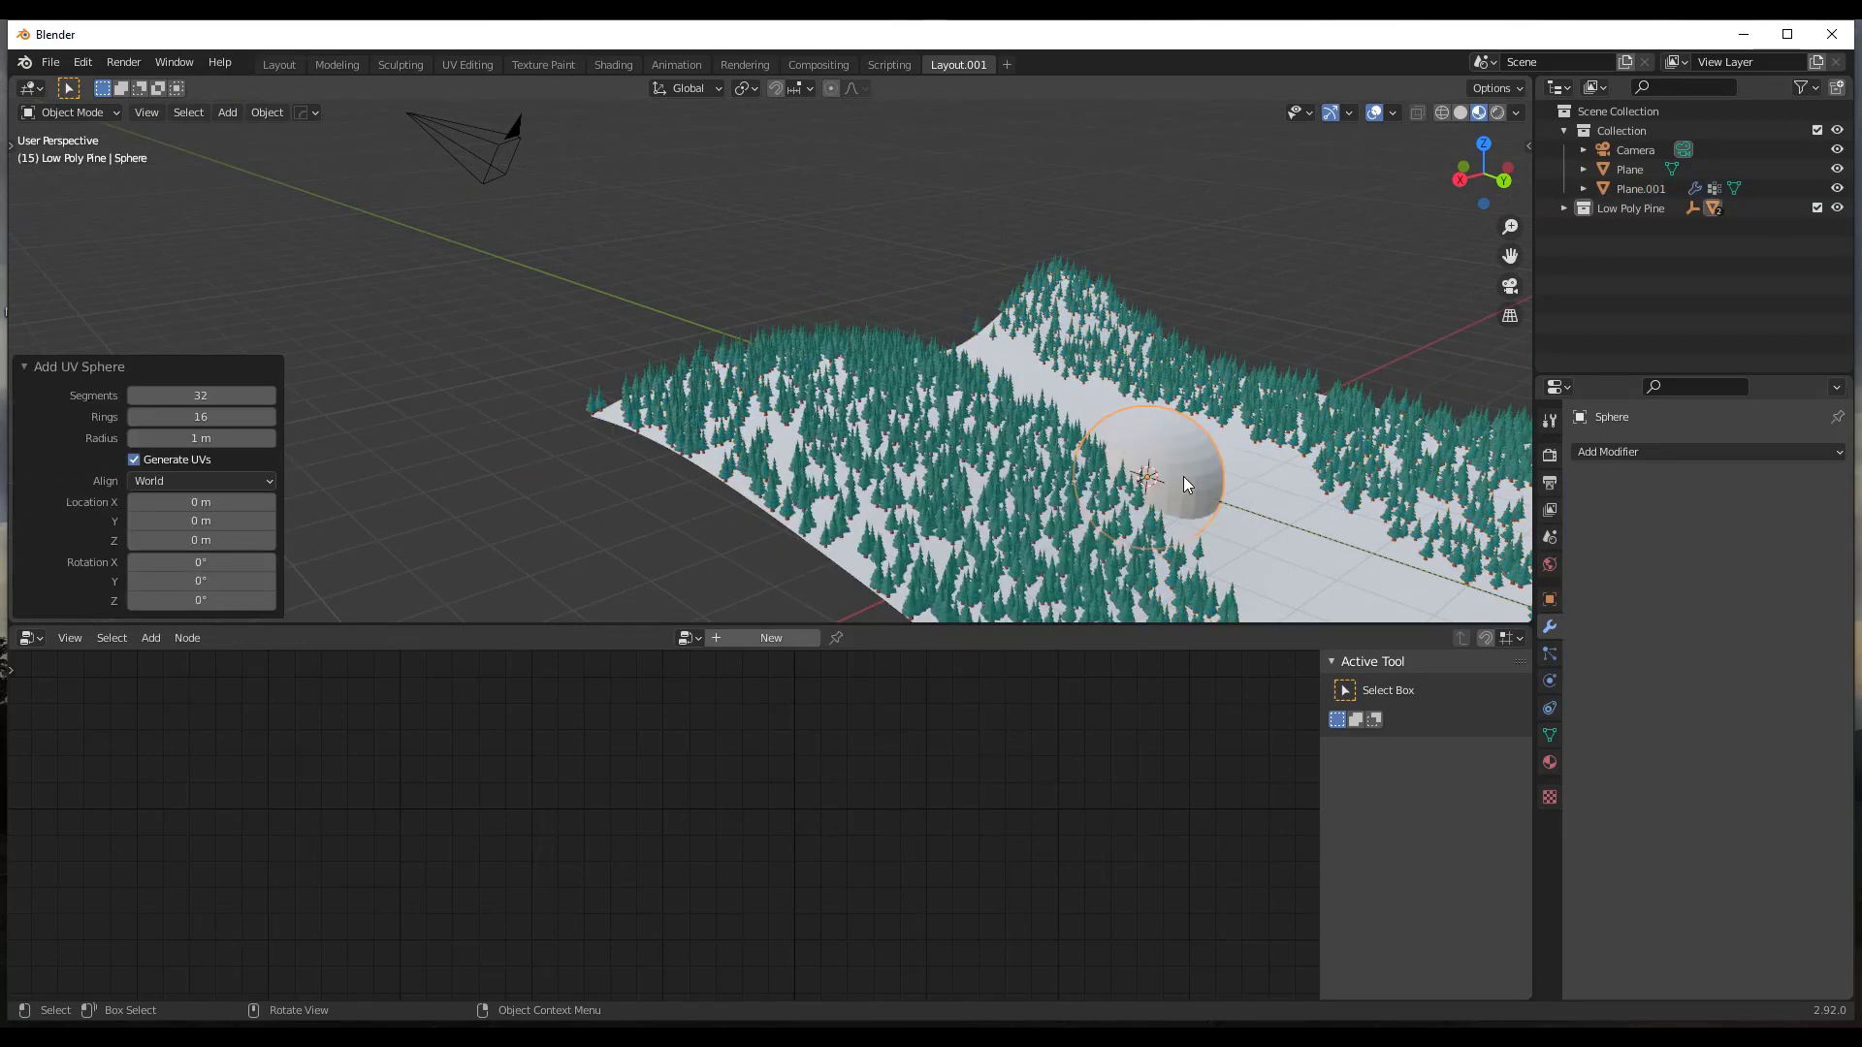
Scale the sphere up by about 1.56 and apply its rotation and scale.
key("s")
left_click(1190, 479)
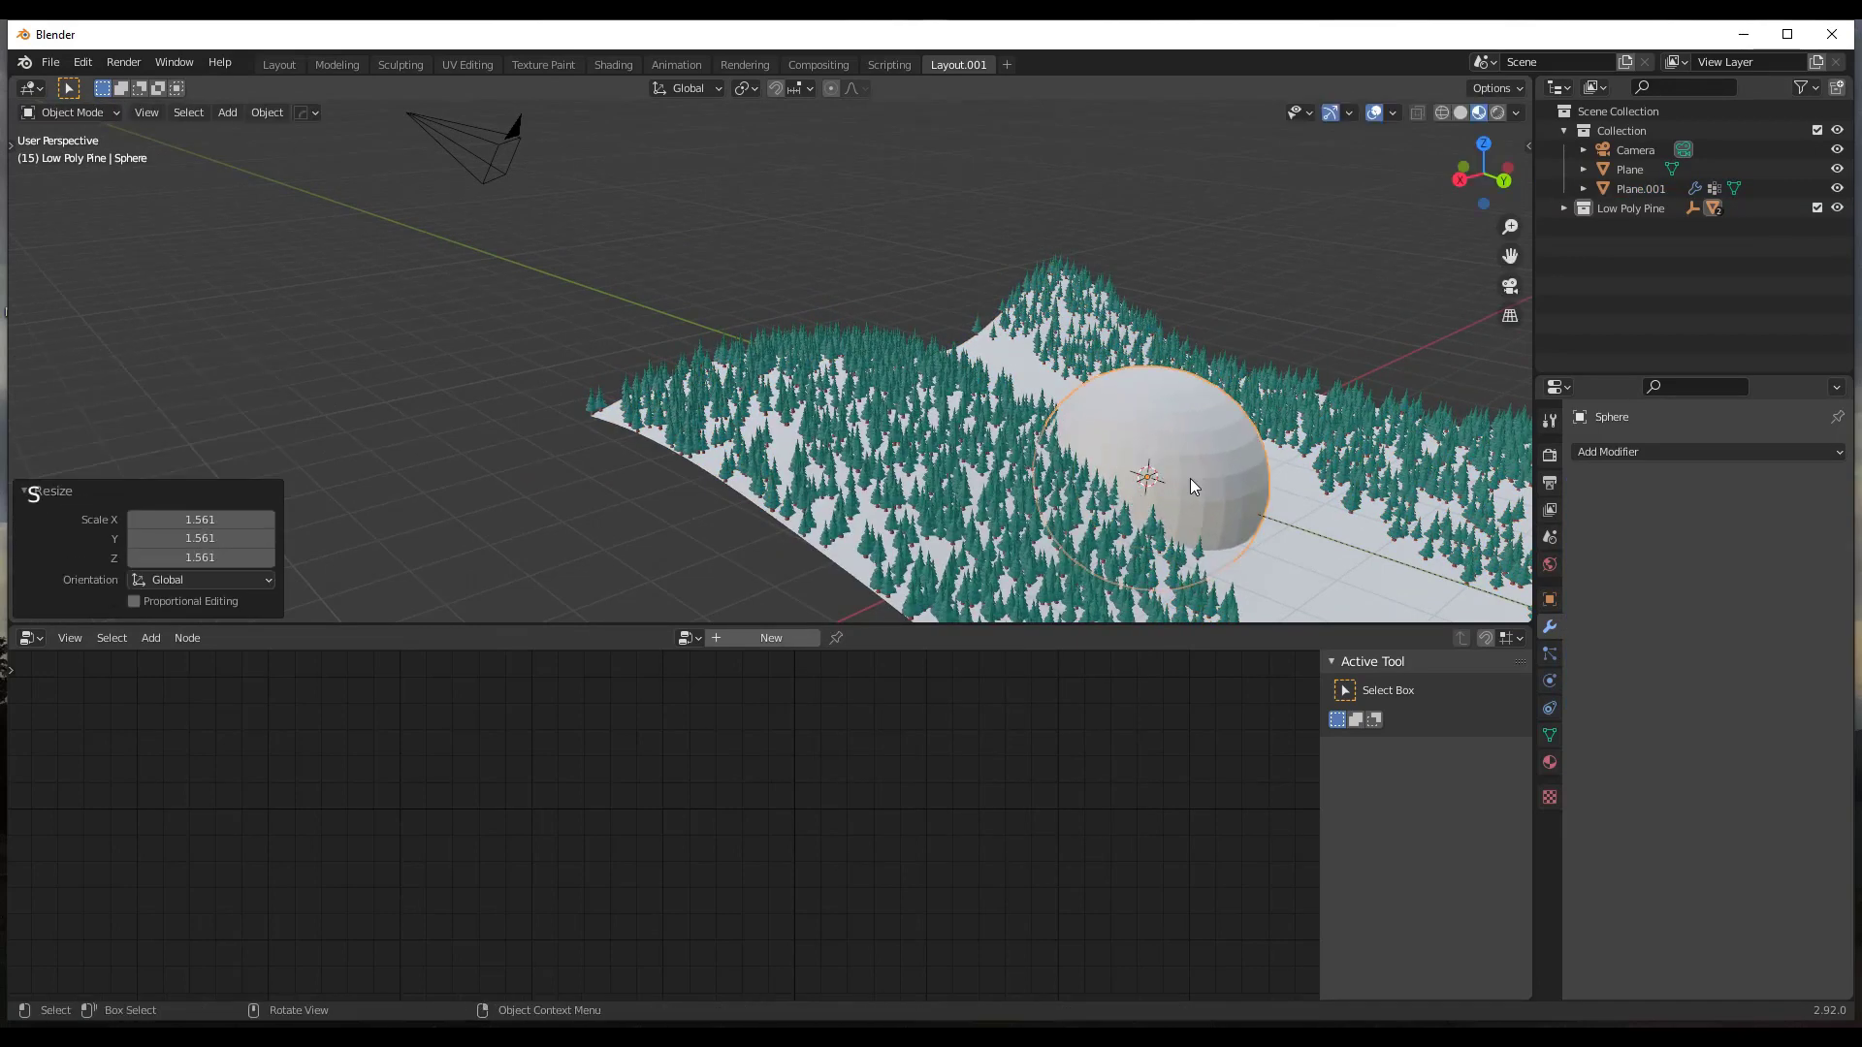
left_click(266, 112)
mouse_move(315, 213)
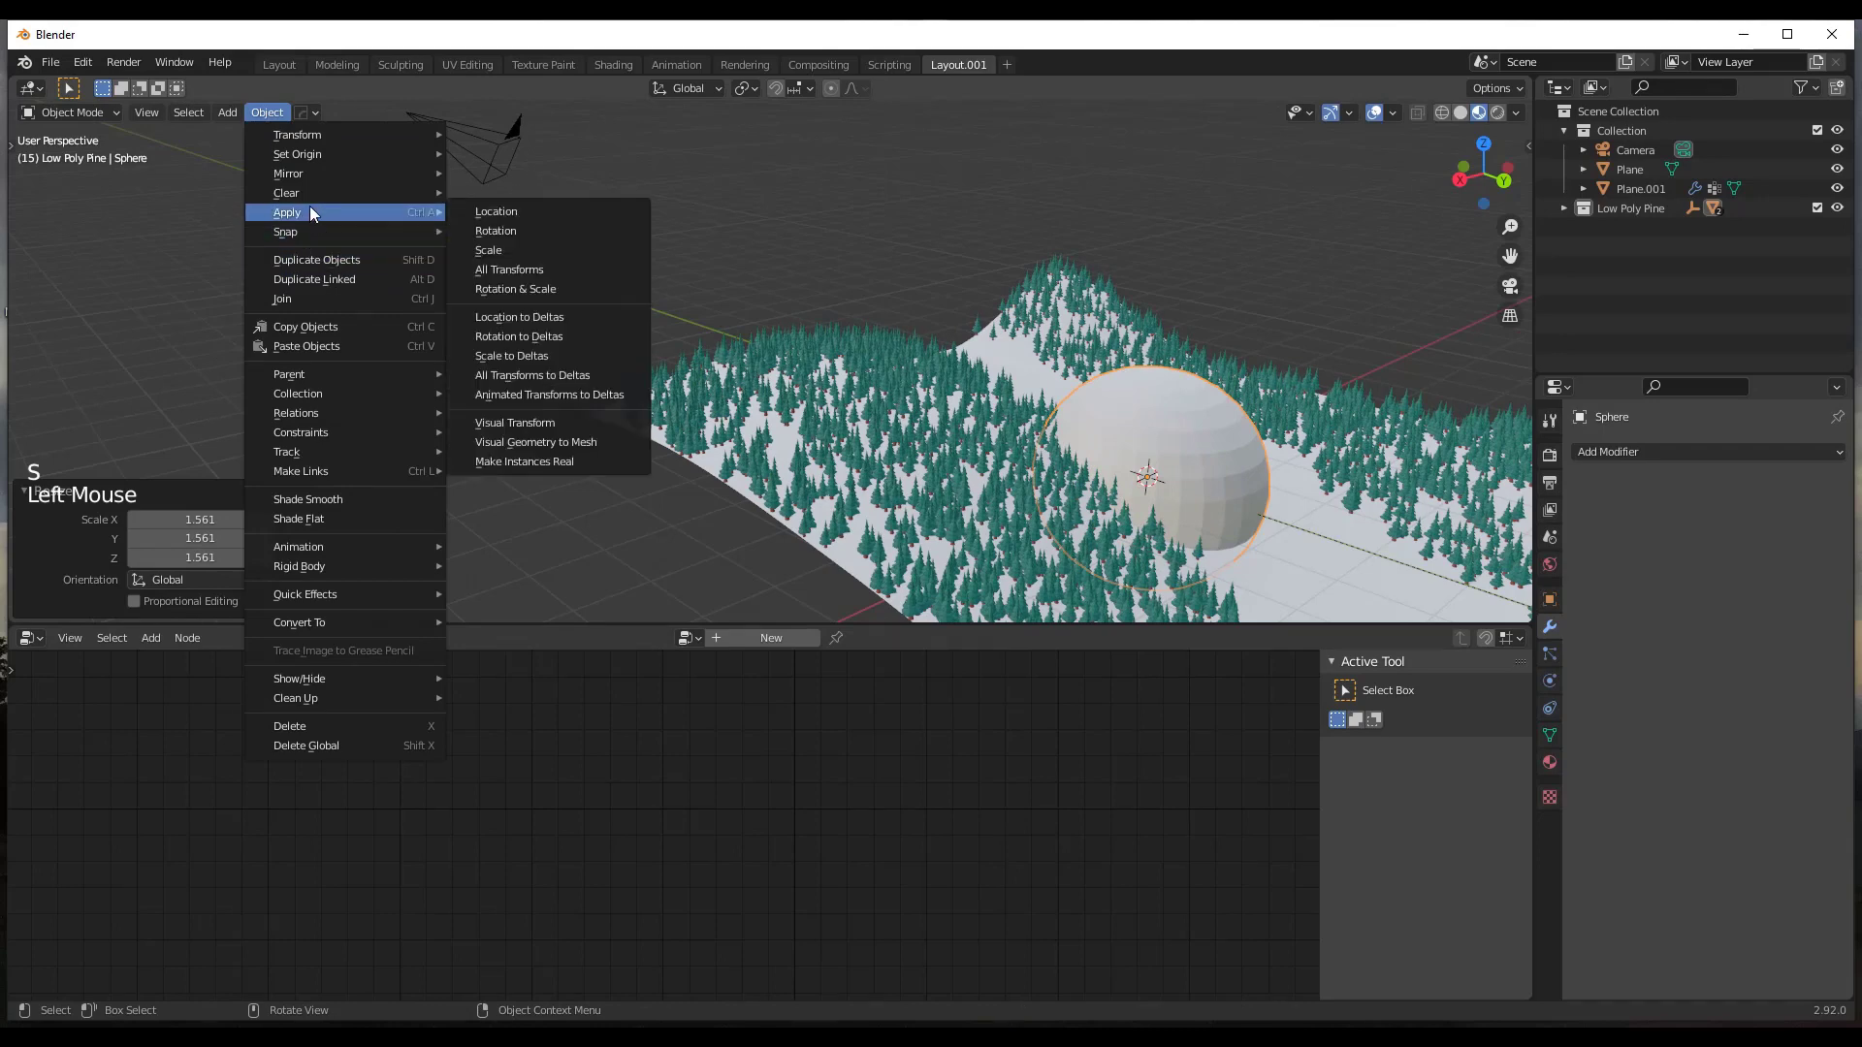
left_click(535, 291)
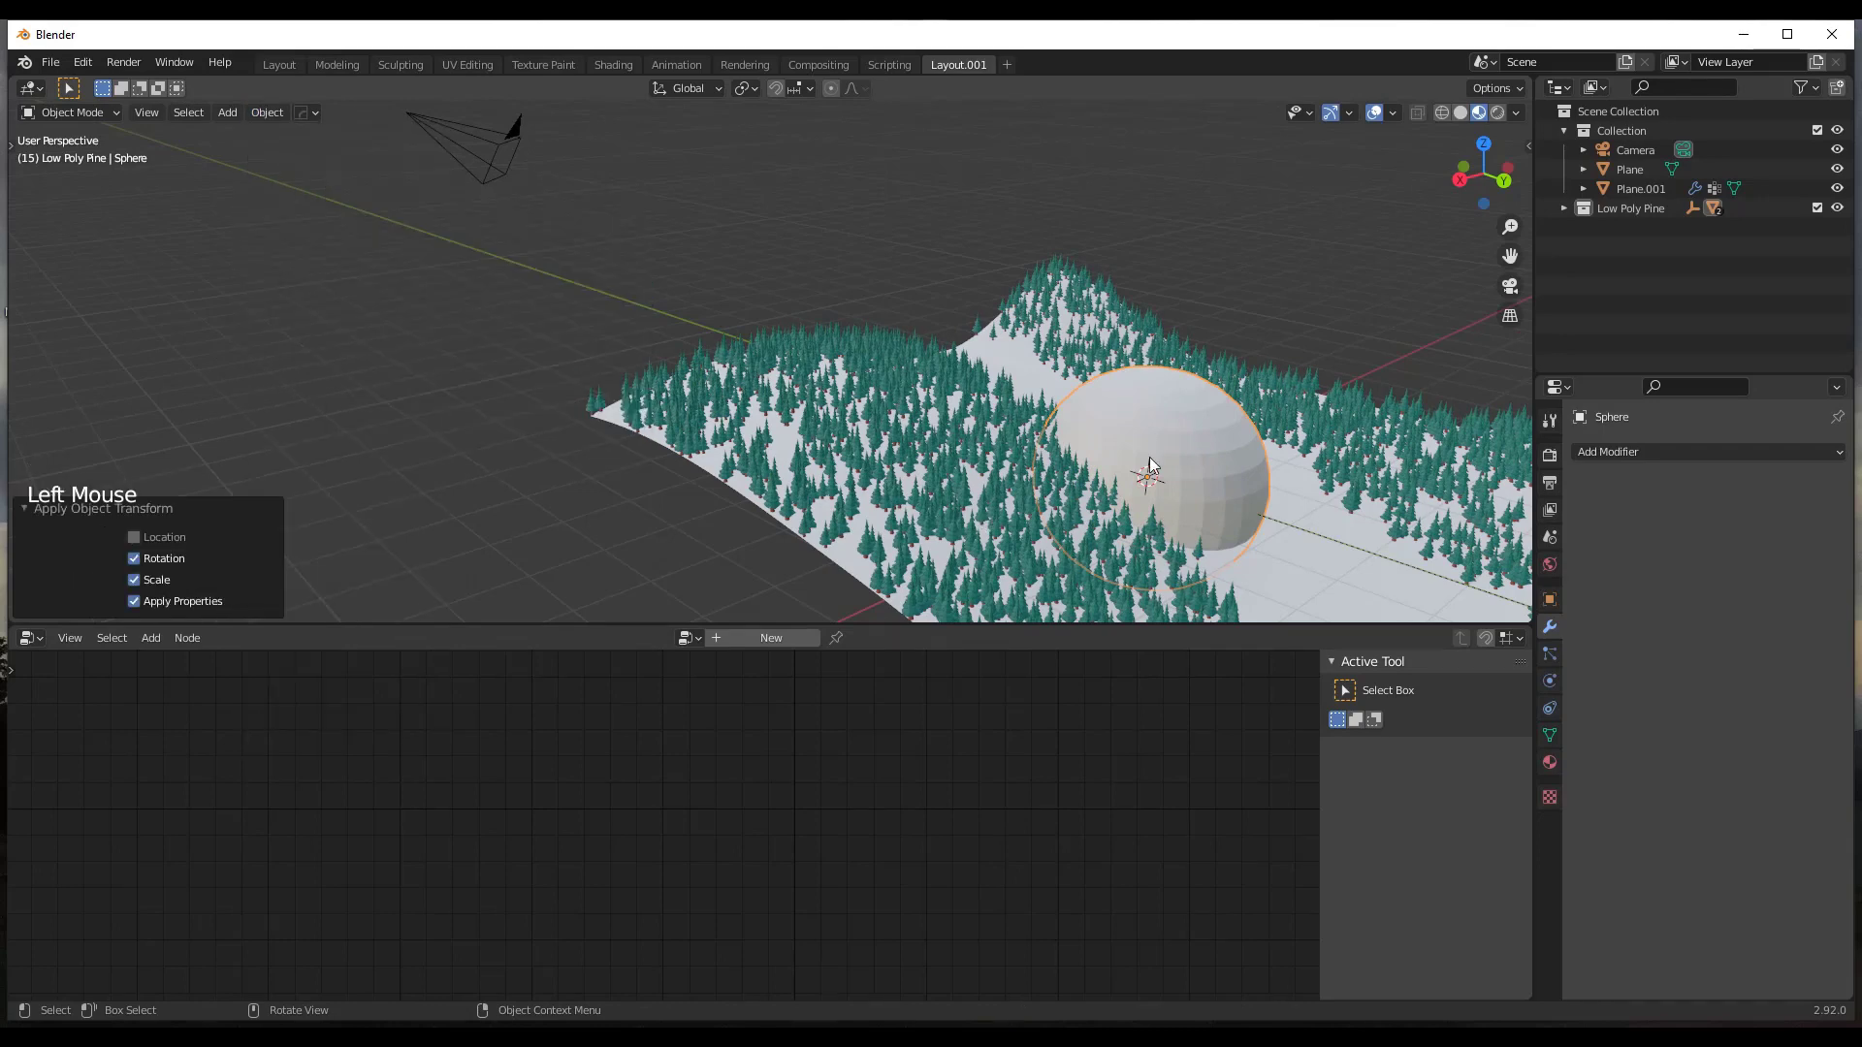
Set the terrain's Vertex Weight Proximity target object to Sphere and its Proximity Mode to Geometry.
left_click(1009, 472)
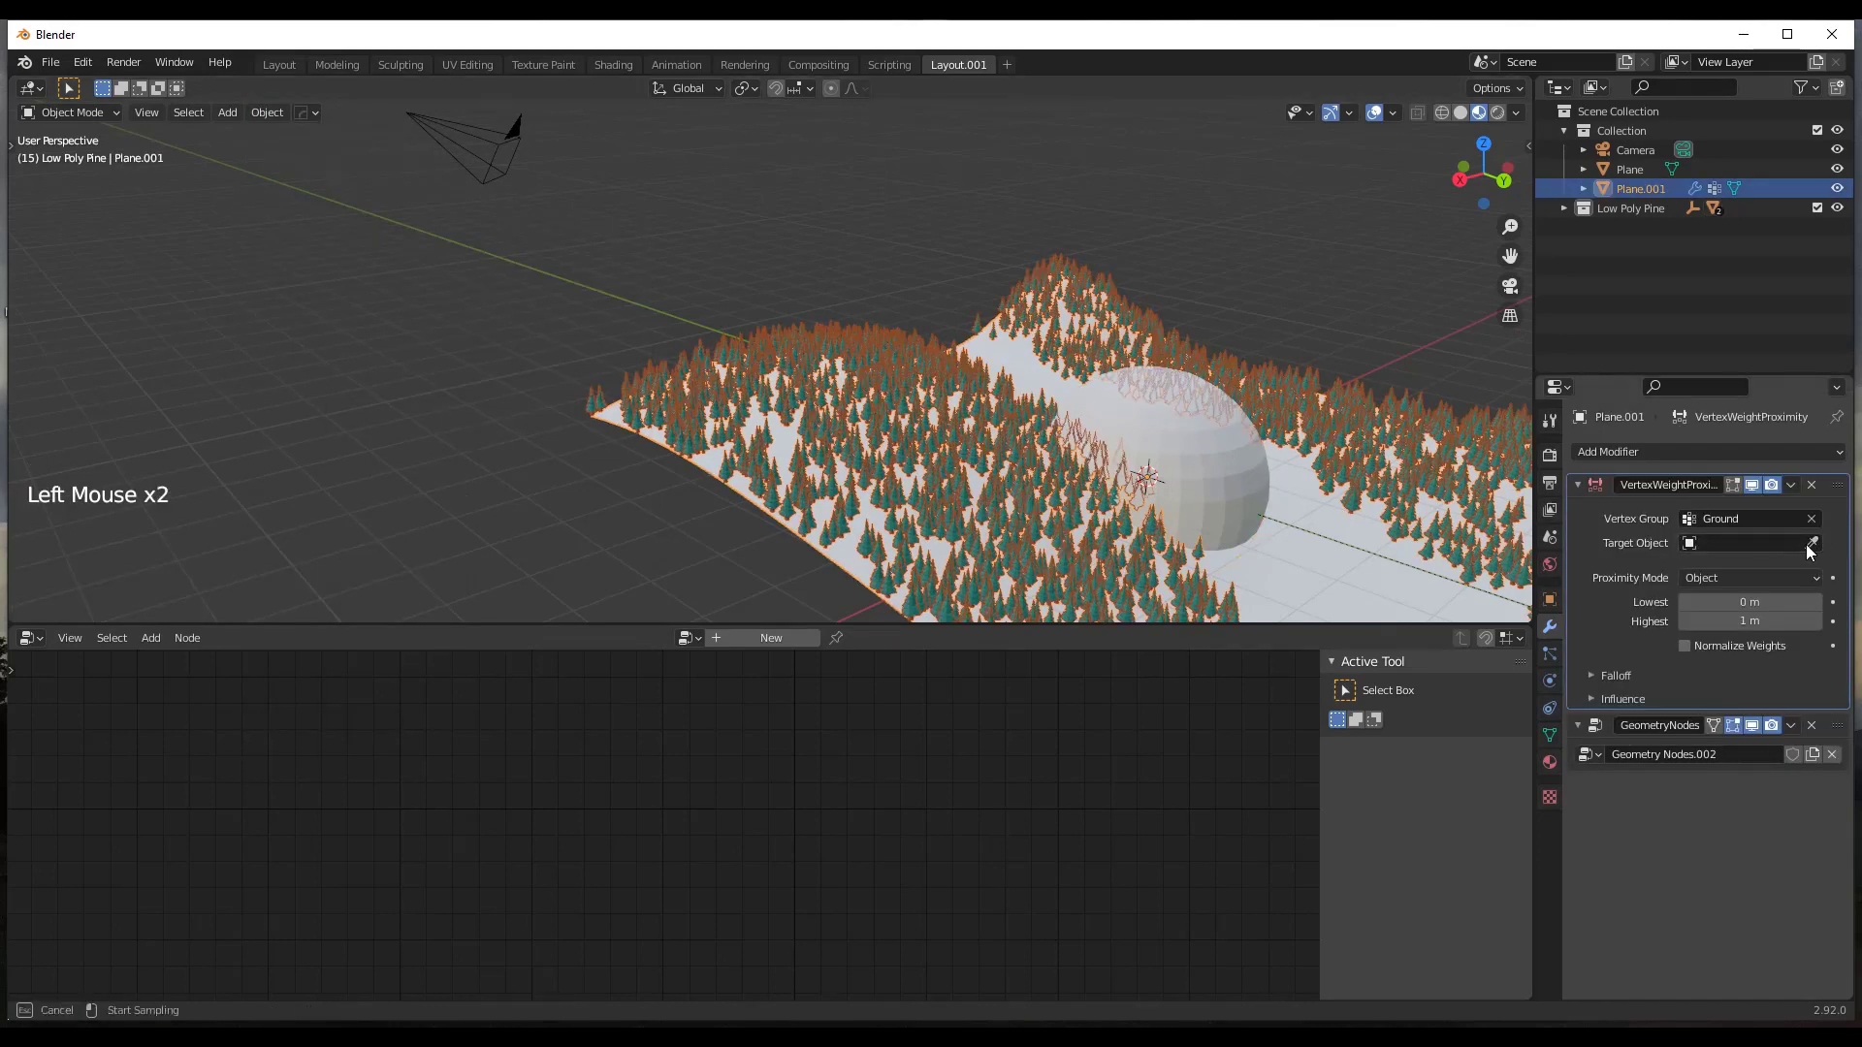
left_click(1184, 447)
scroll(1022, 433, "down", 4)
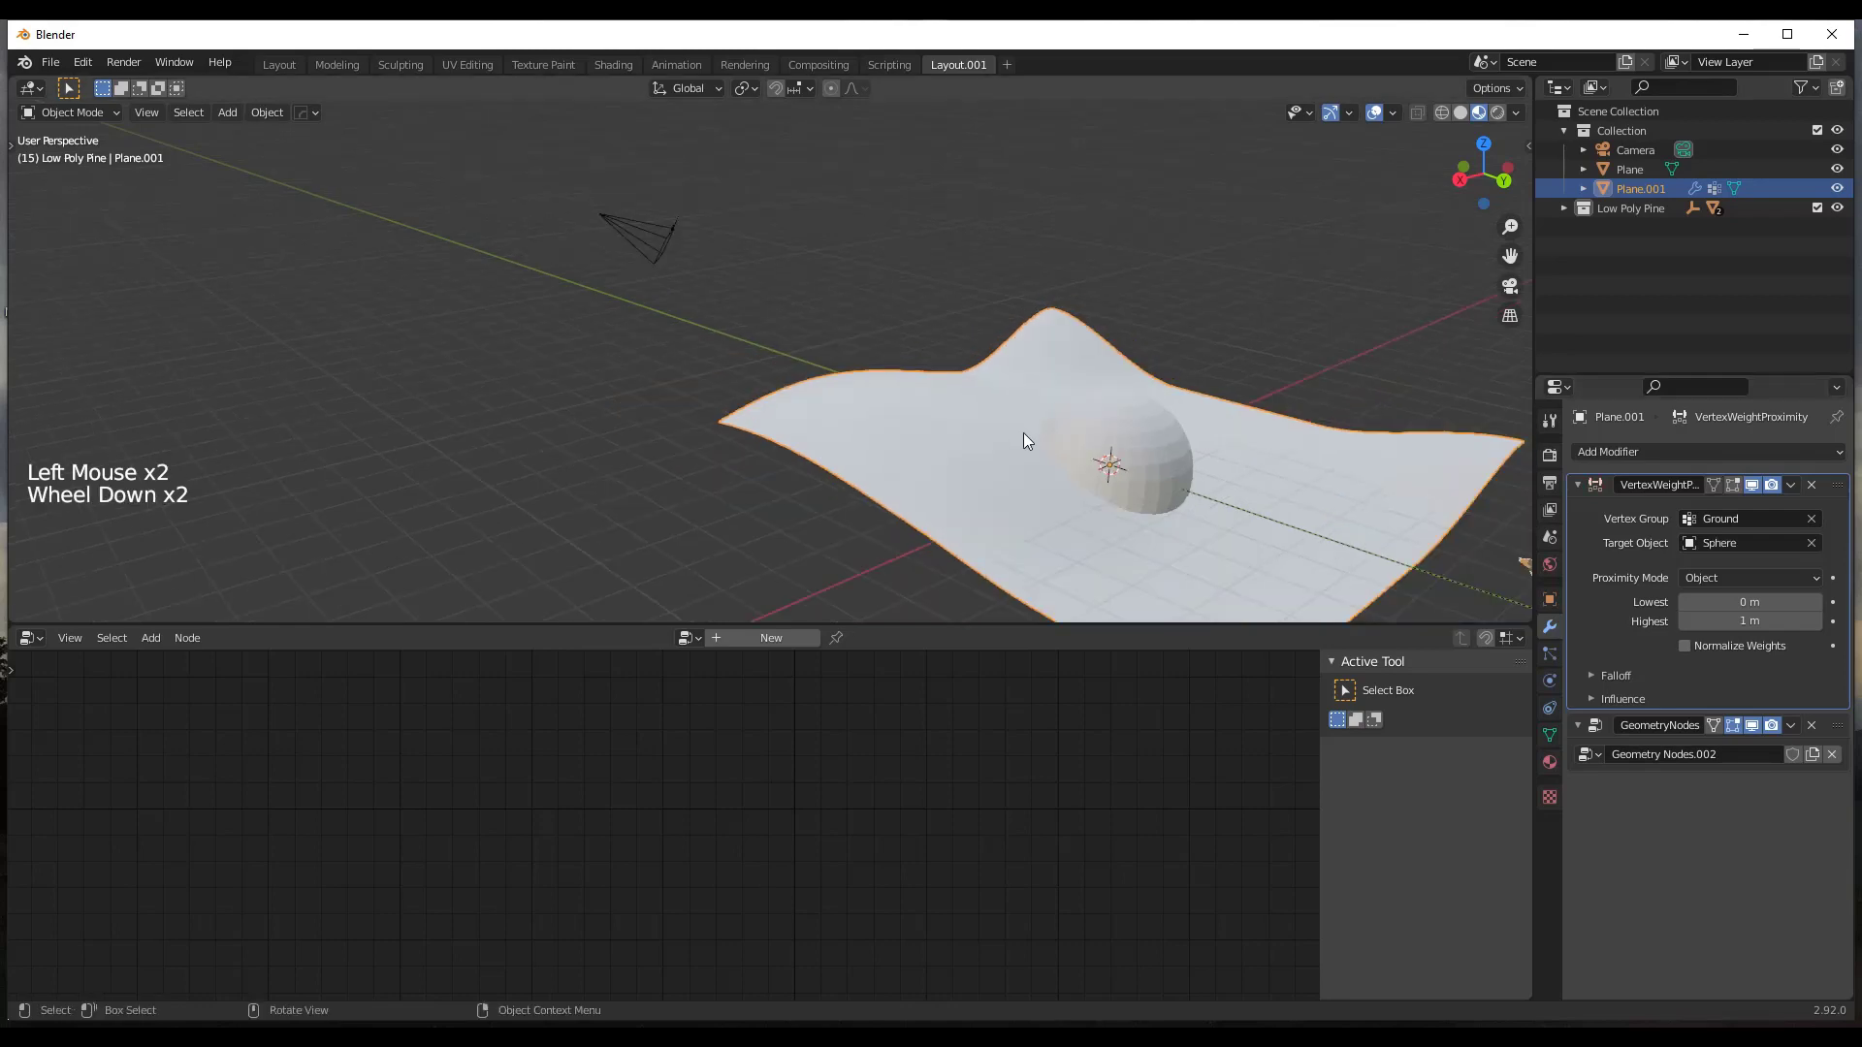
scroll(1038, 477, "up", 4)
scroll(1026, 405, "down", 3)
scroll(1026, 405, "down", 1)
scroll(1026, 406, "up", 3)
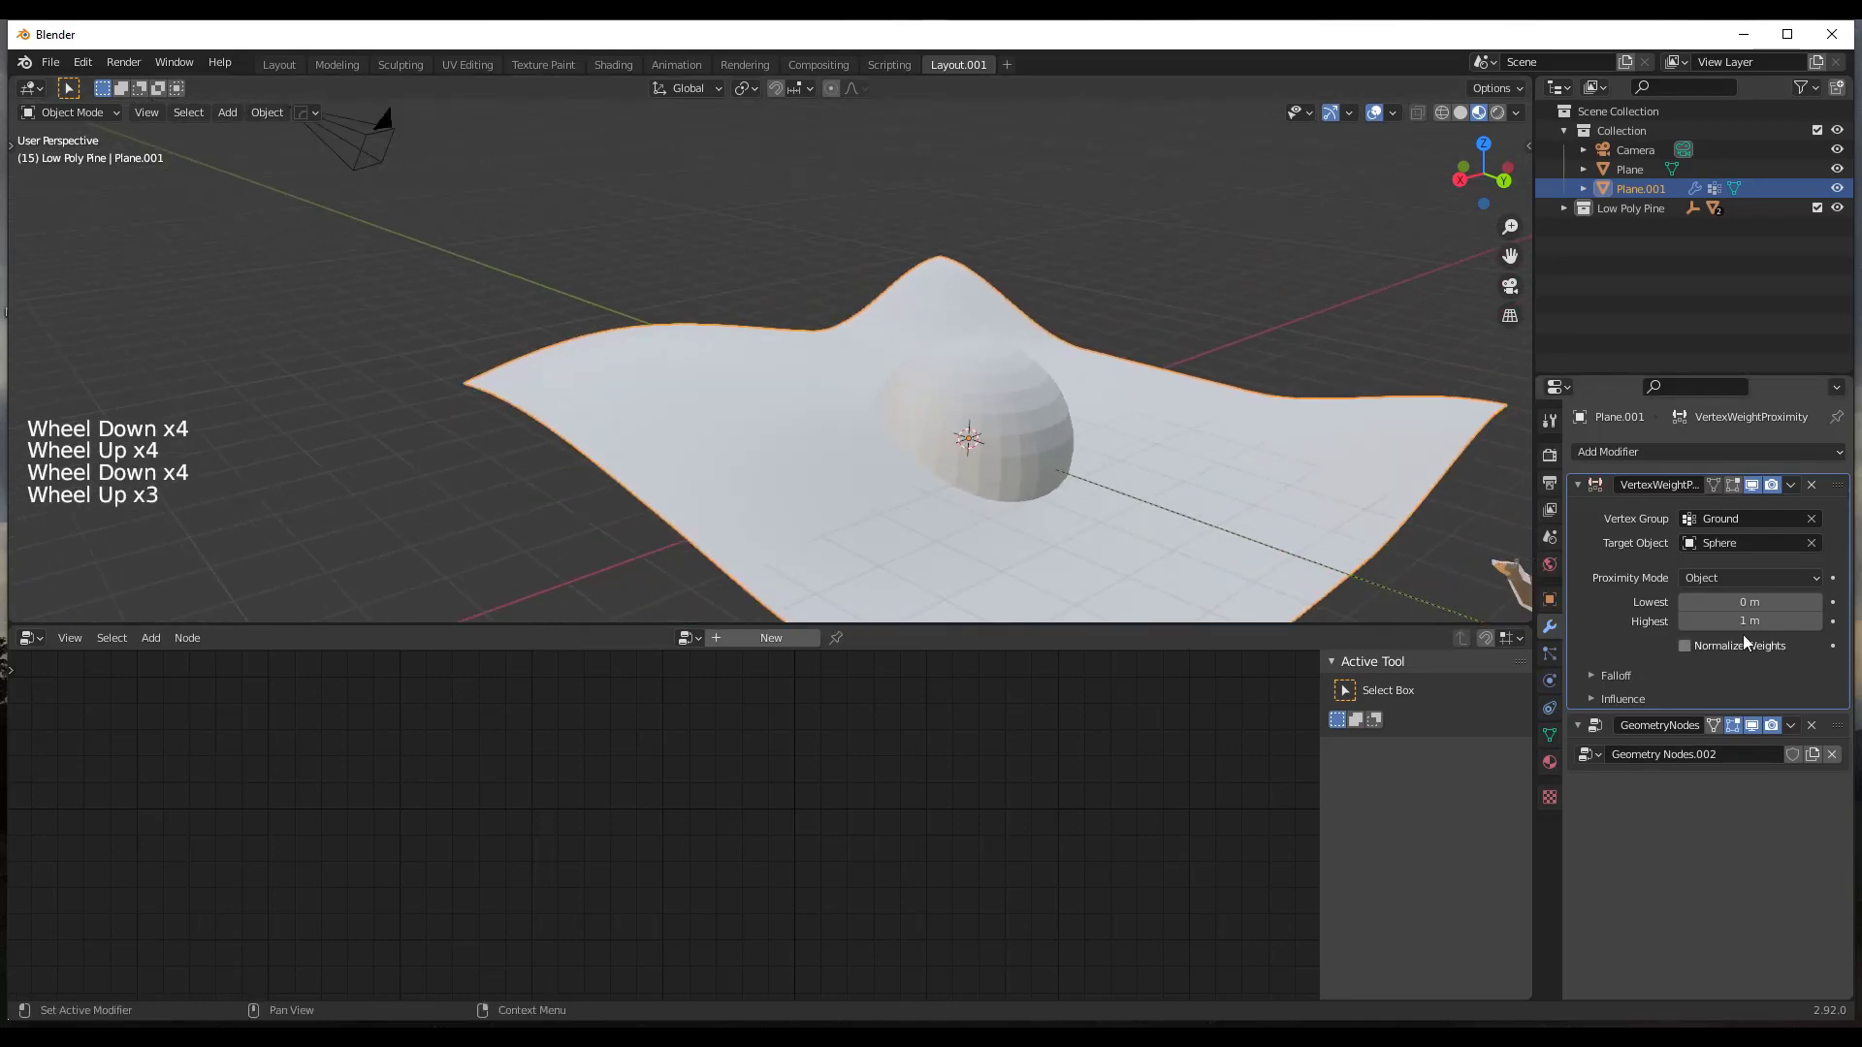
middle_click_drag(1023, 426, 1023, 426)
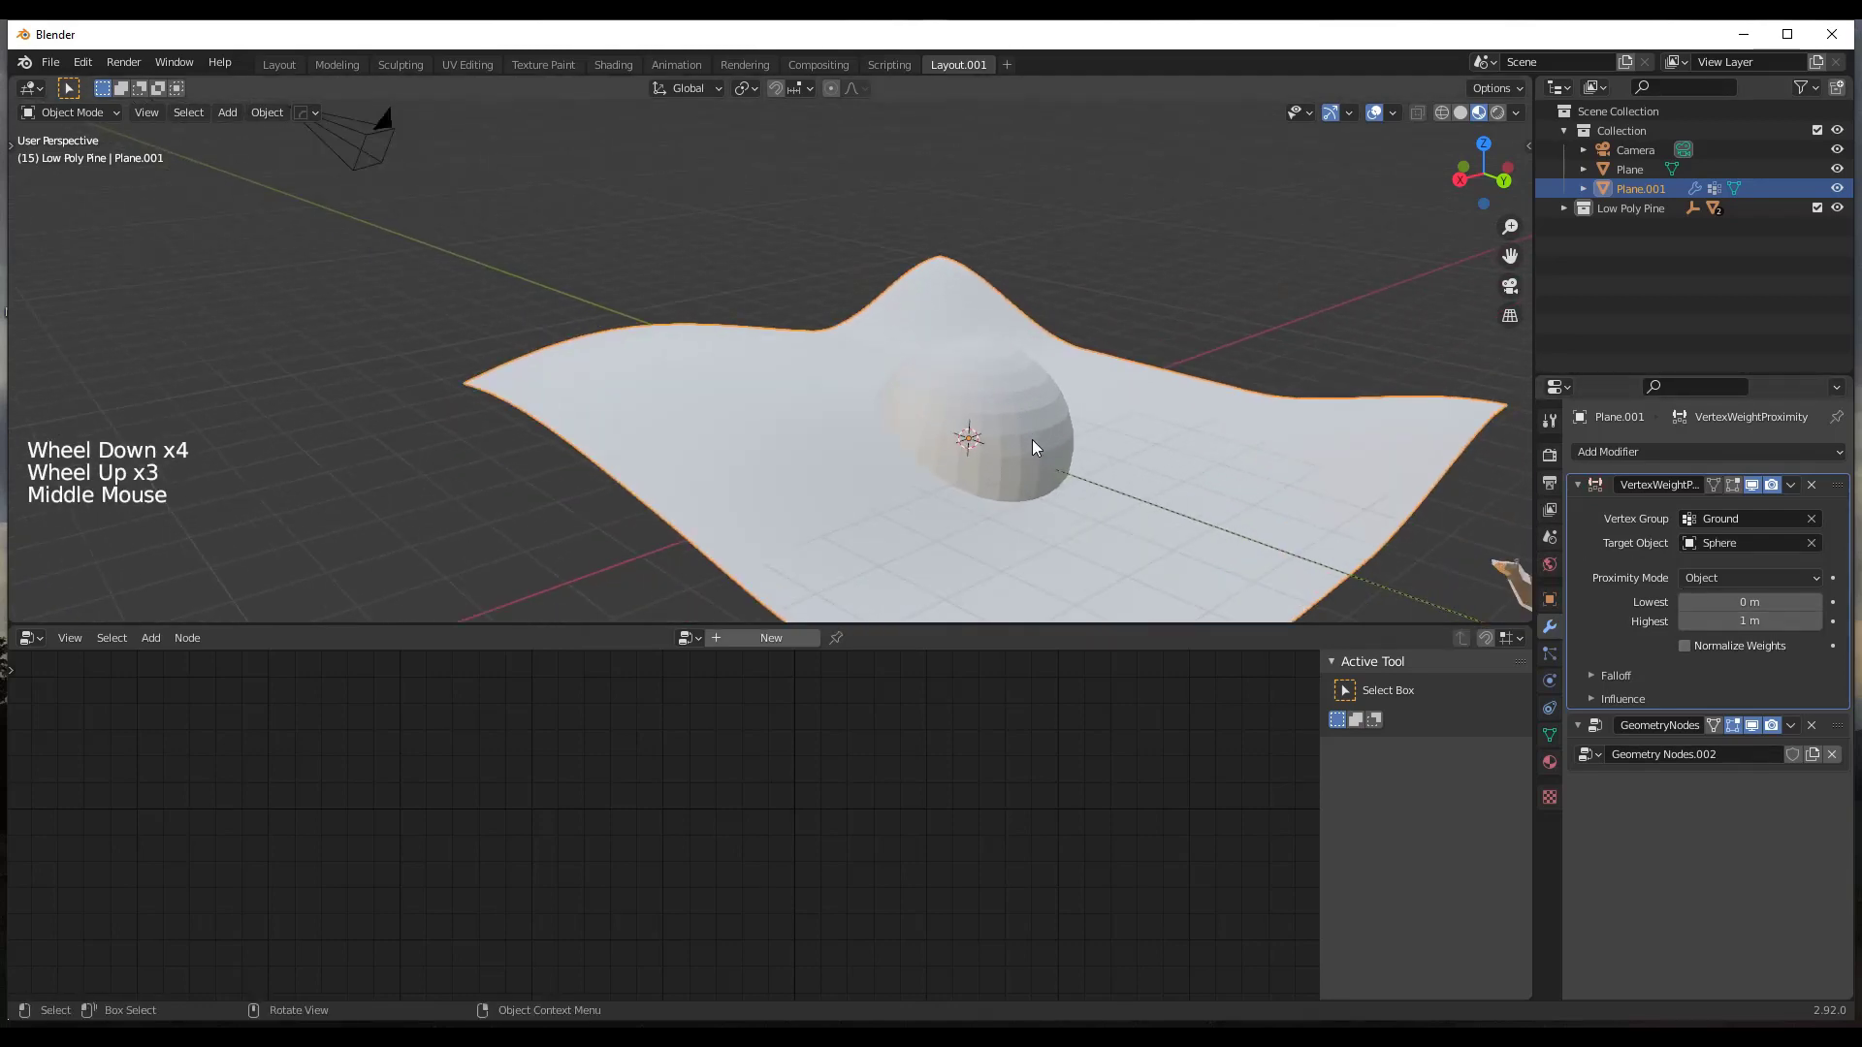
left_click(1711, 578)
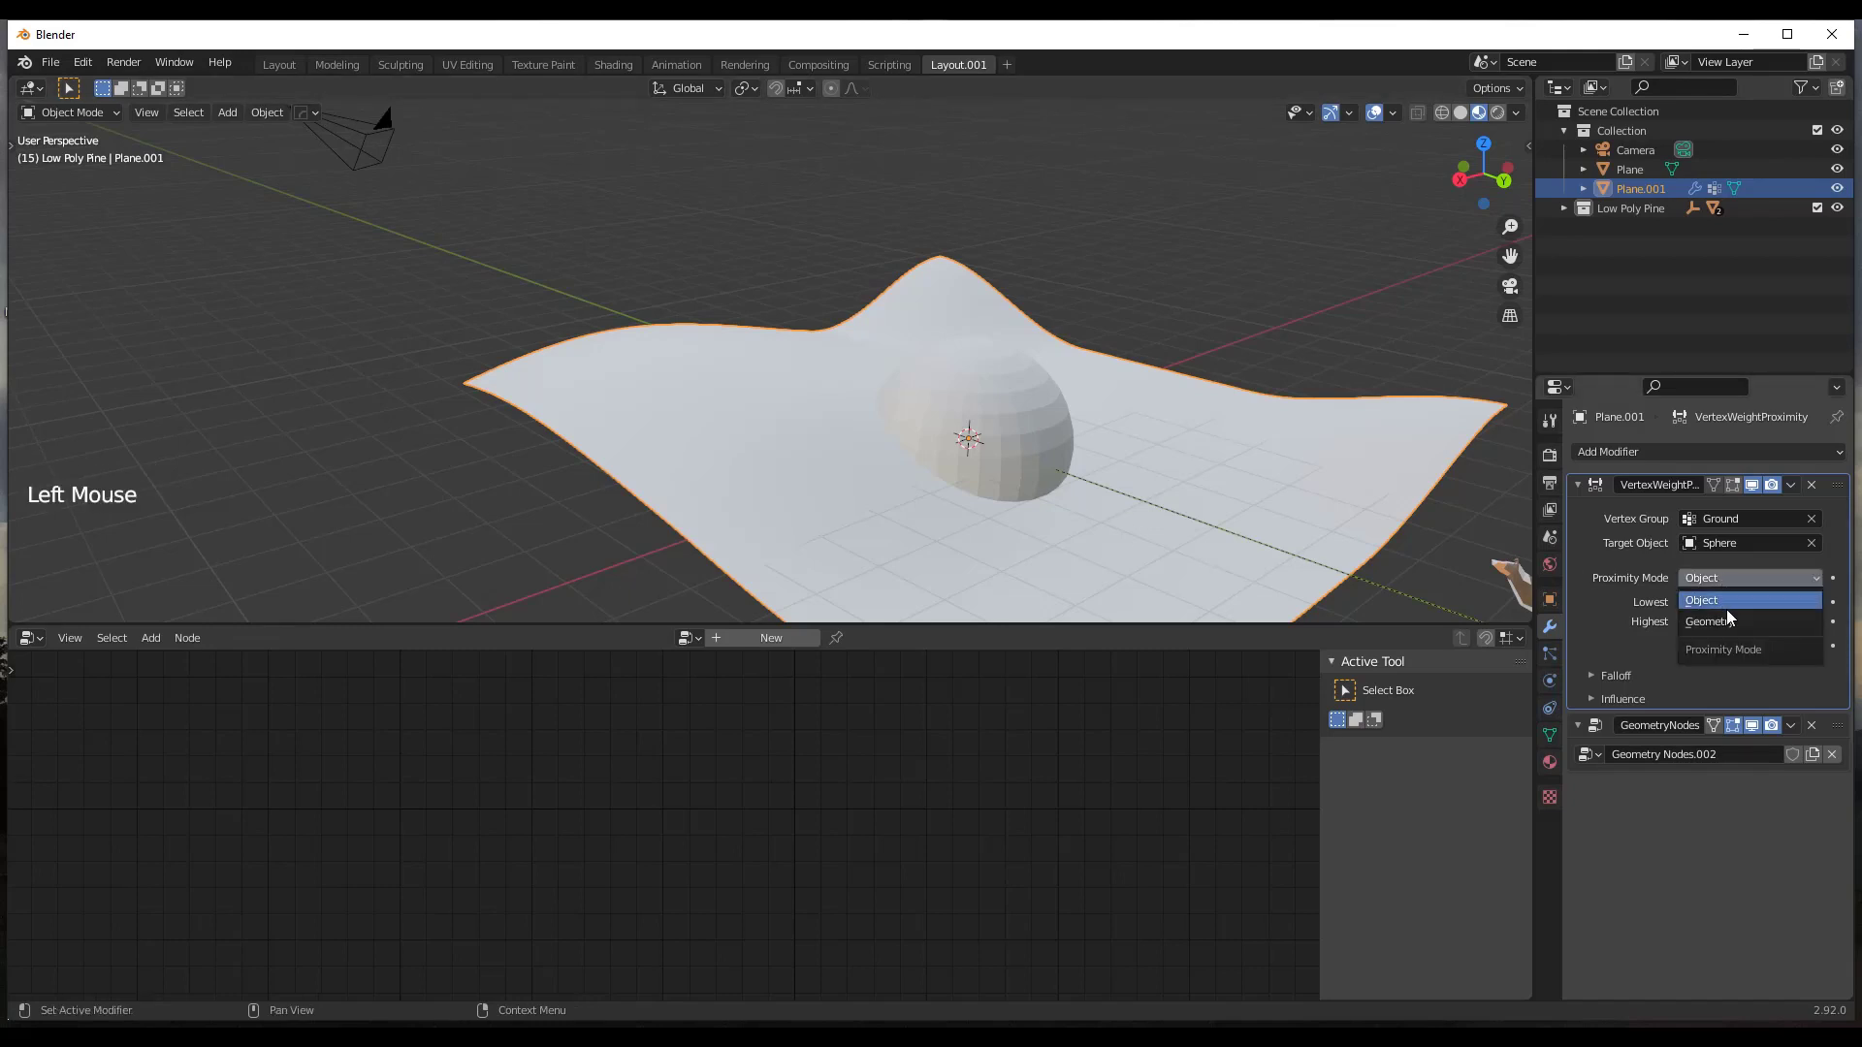
left_click(1729, 621)
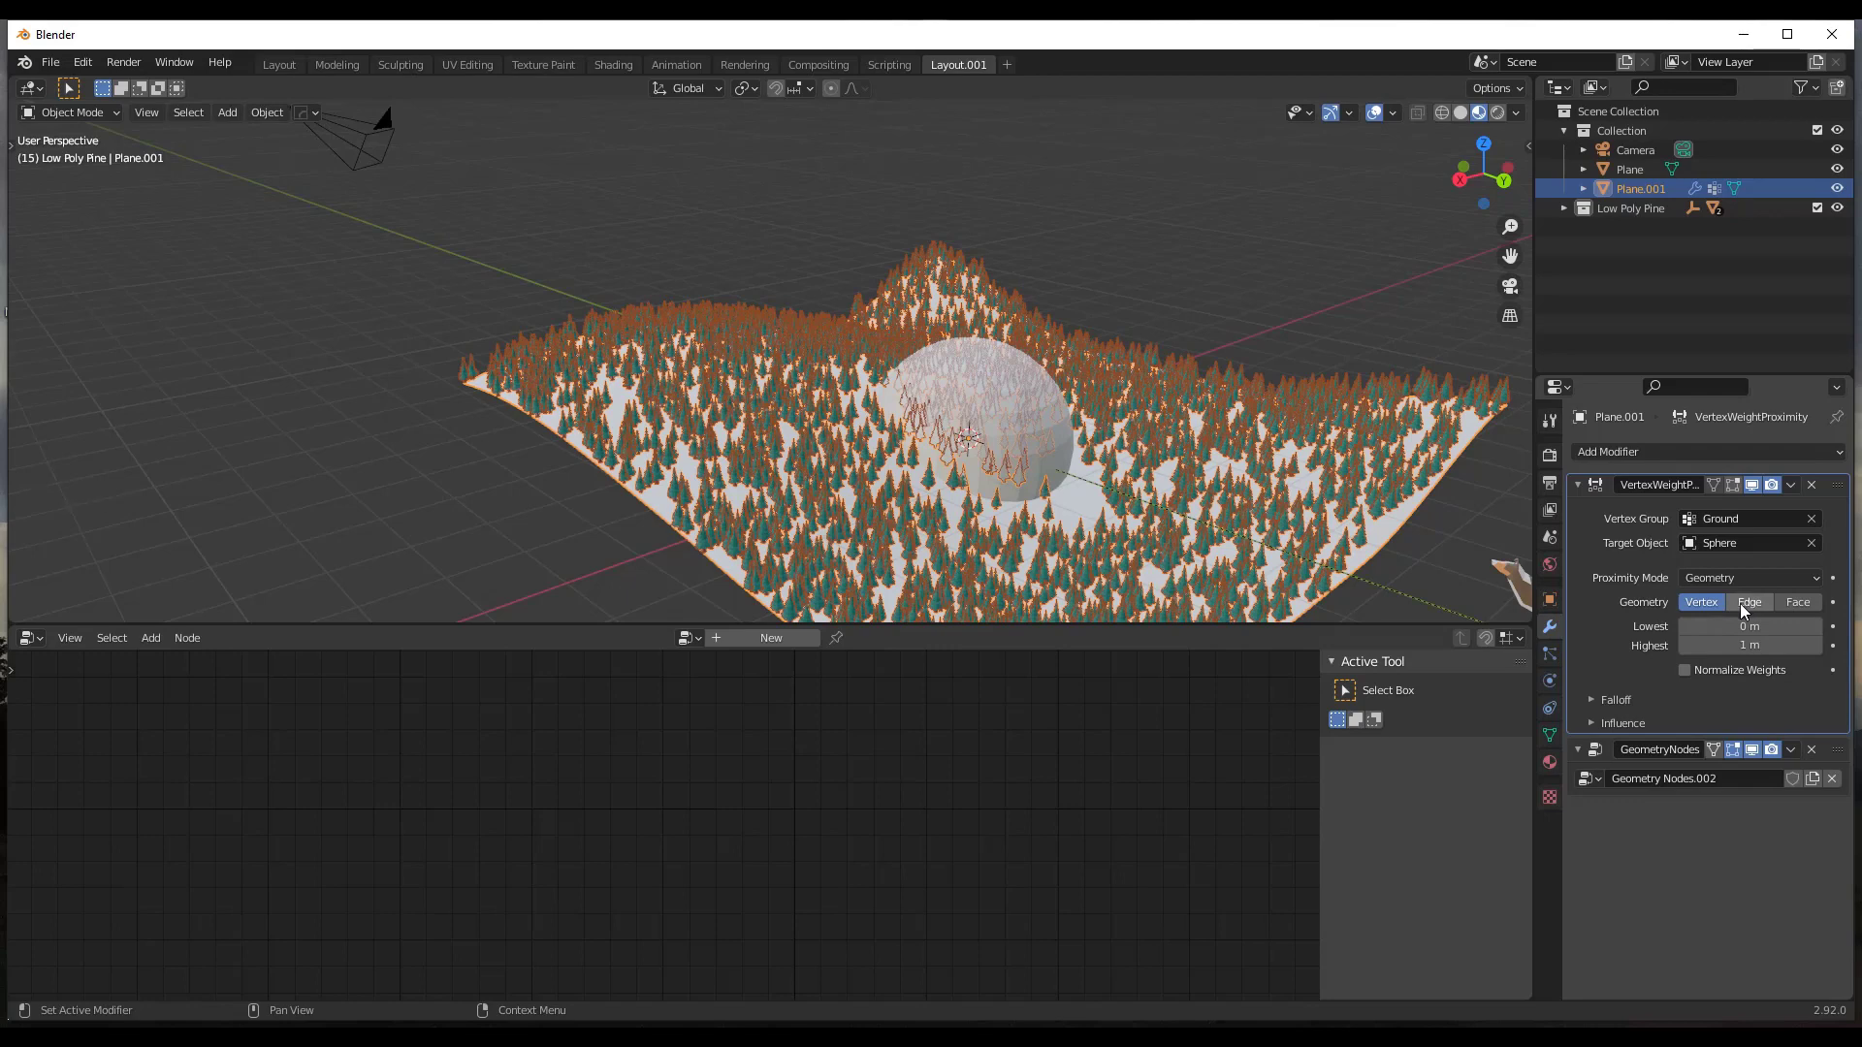
Move the sphere by about -0.15 m in X and 0.13 m in Y, and inspect the pines around it from above.
left_click(1029, 442)
key("g")
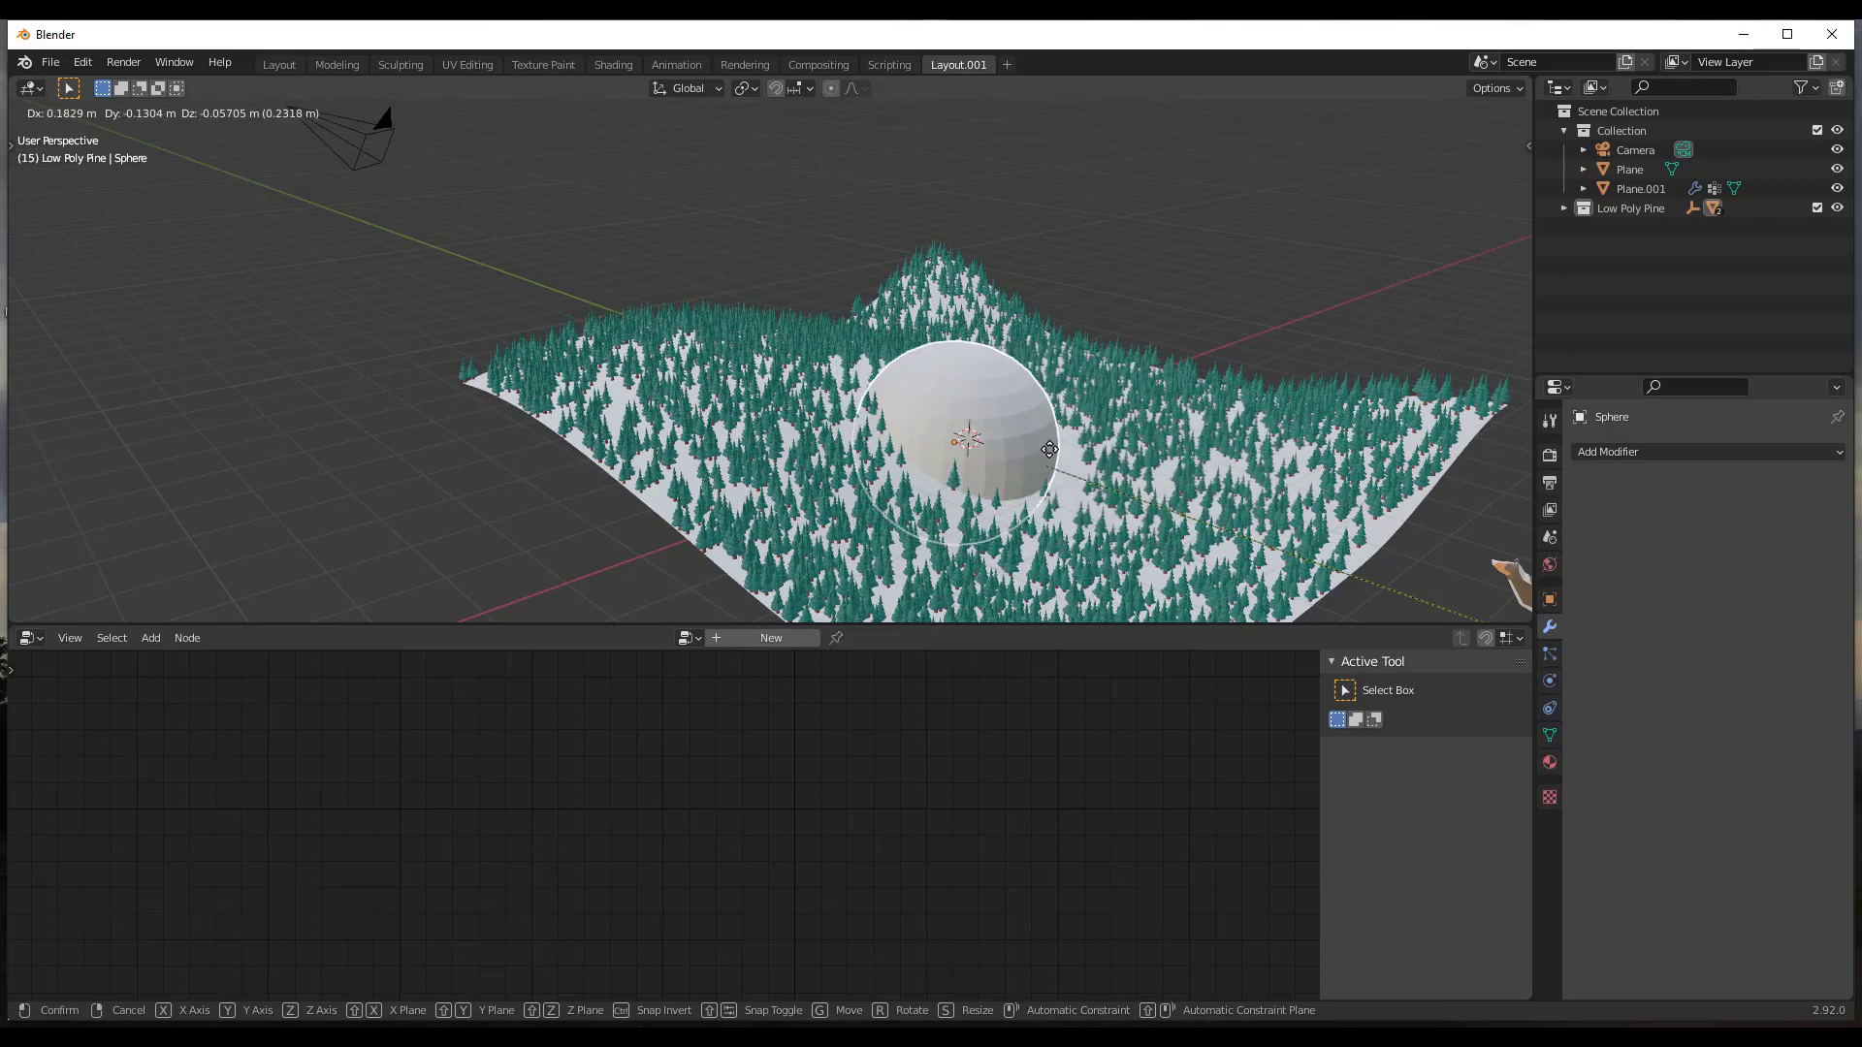
left_click(1042, 437)
middle_click_drag(1043, 436, 1010, 499)
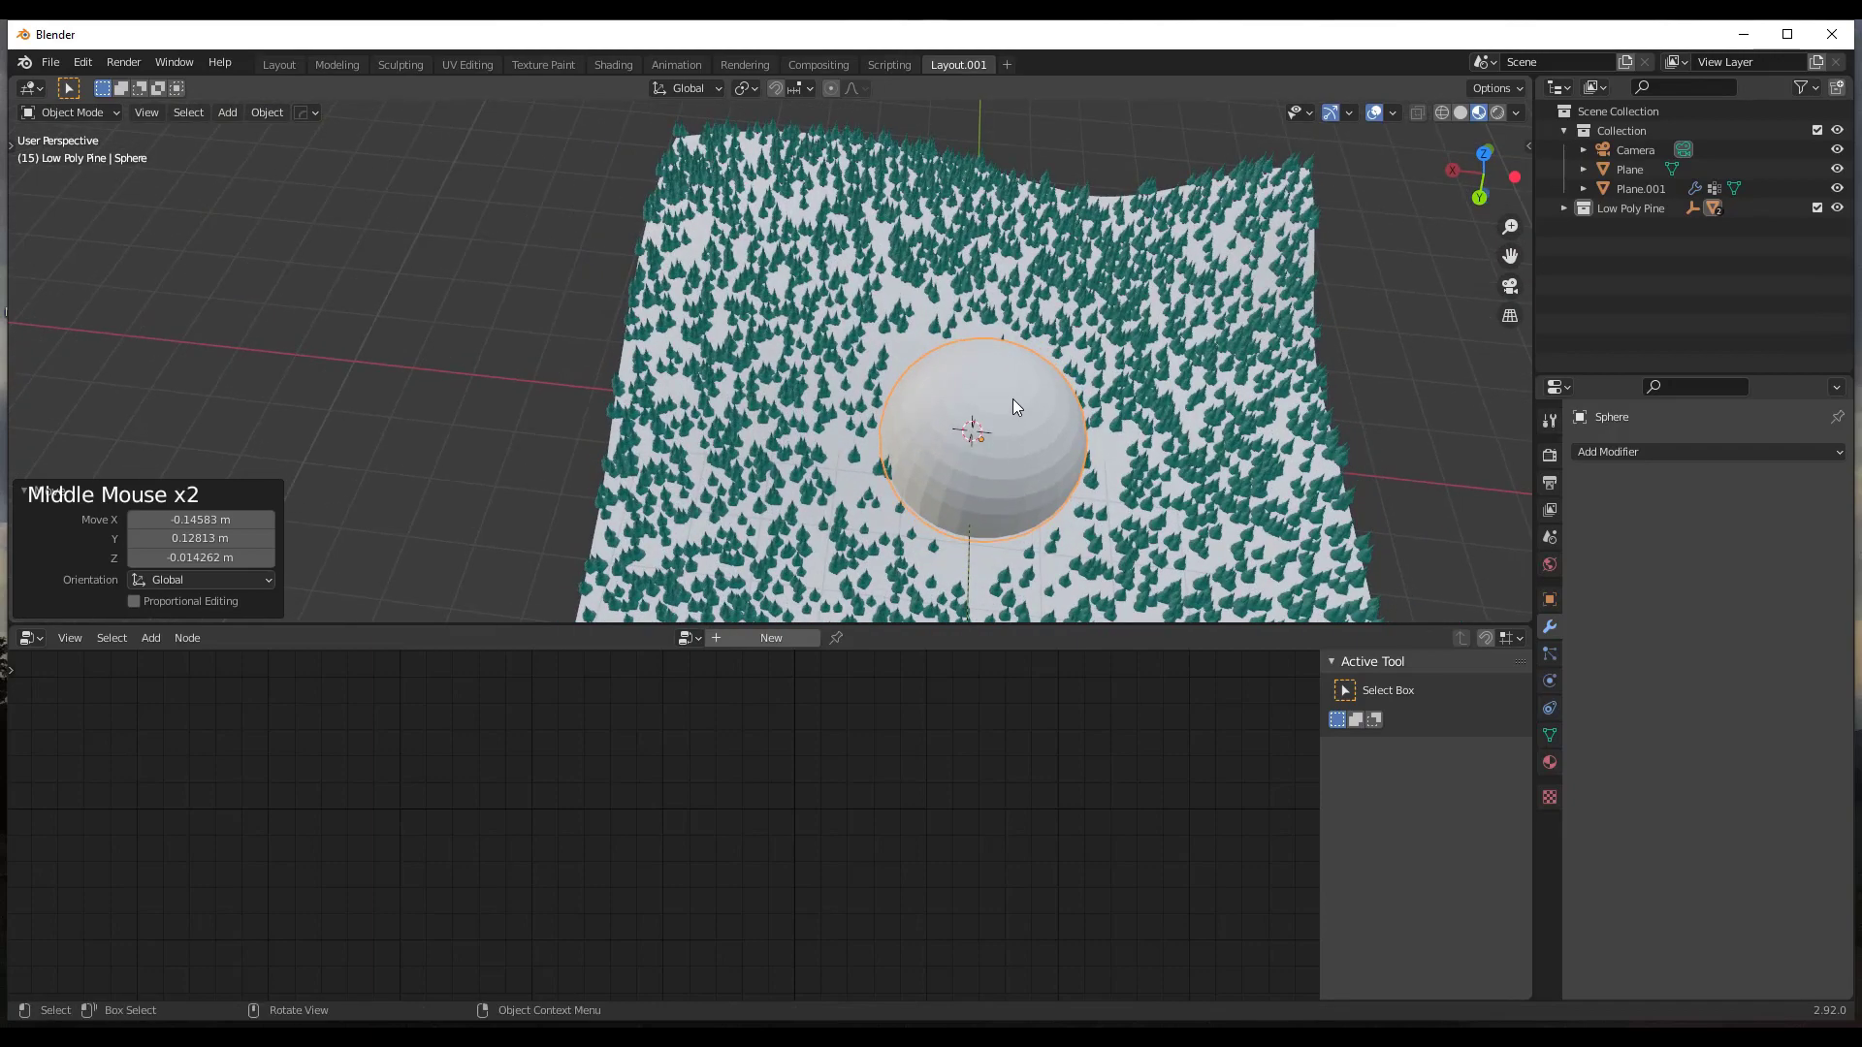
scroll(1005, 386, "up", 3)
scroll(1016, 425, "down", 3)
Select the terrain again to bring up its Vertex Weight Proximity settings.
left_click(1160, 492)
middle_click_drag(1159, 492, 1277, 415)
left_click(1018, 427)
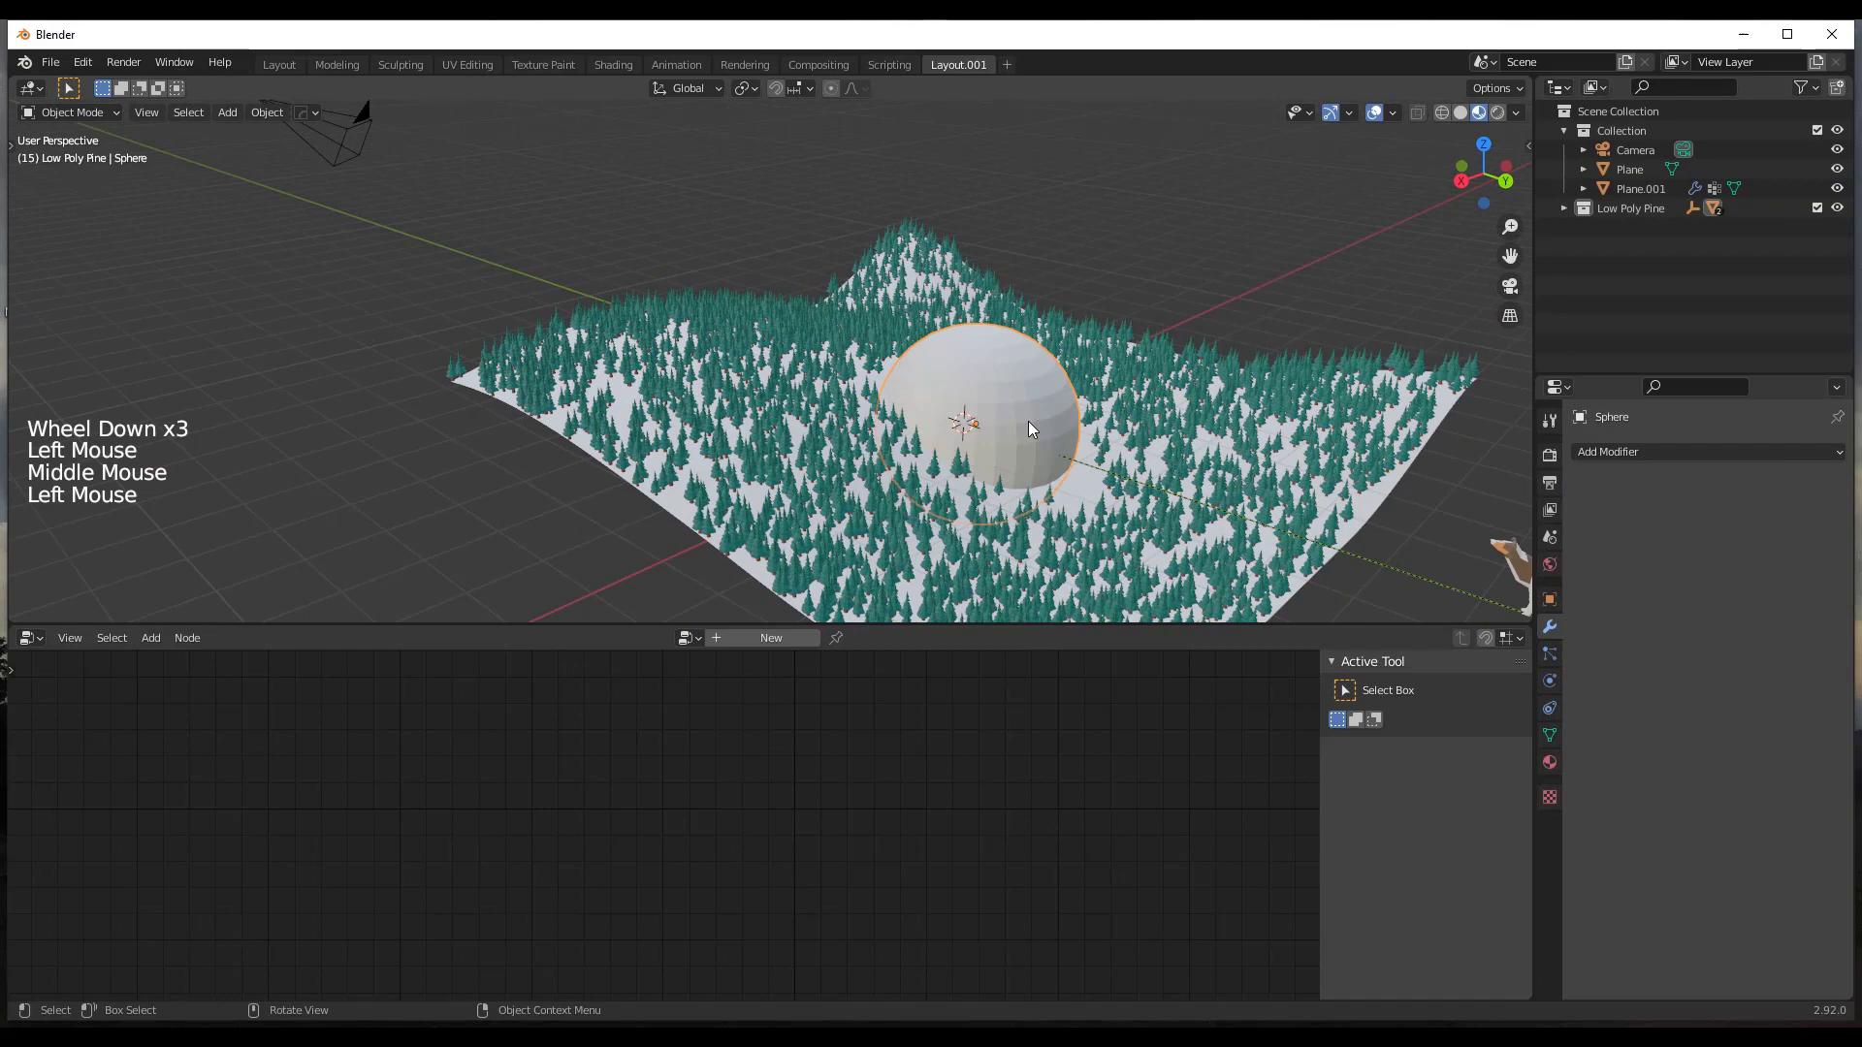
left_click(1138, 441)
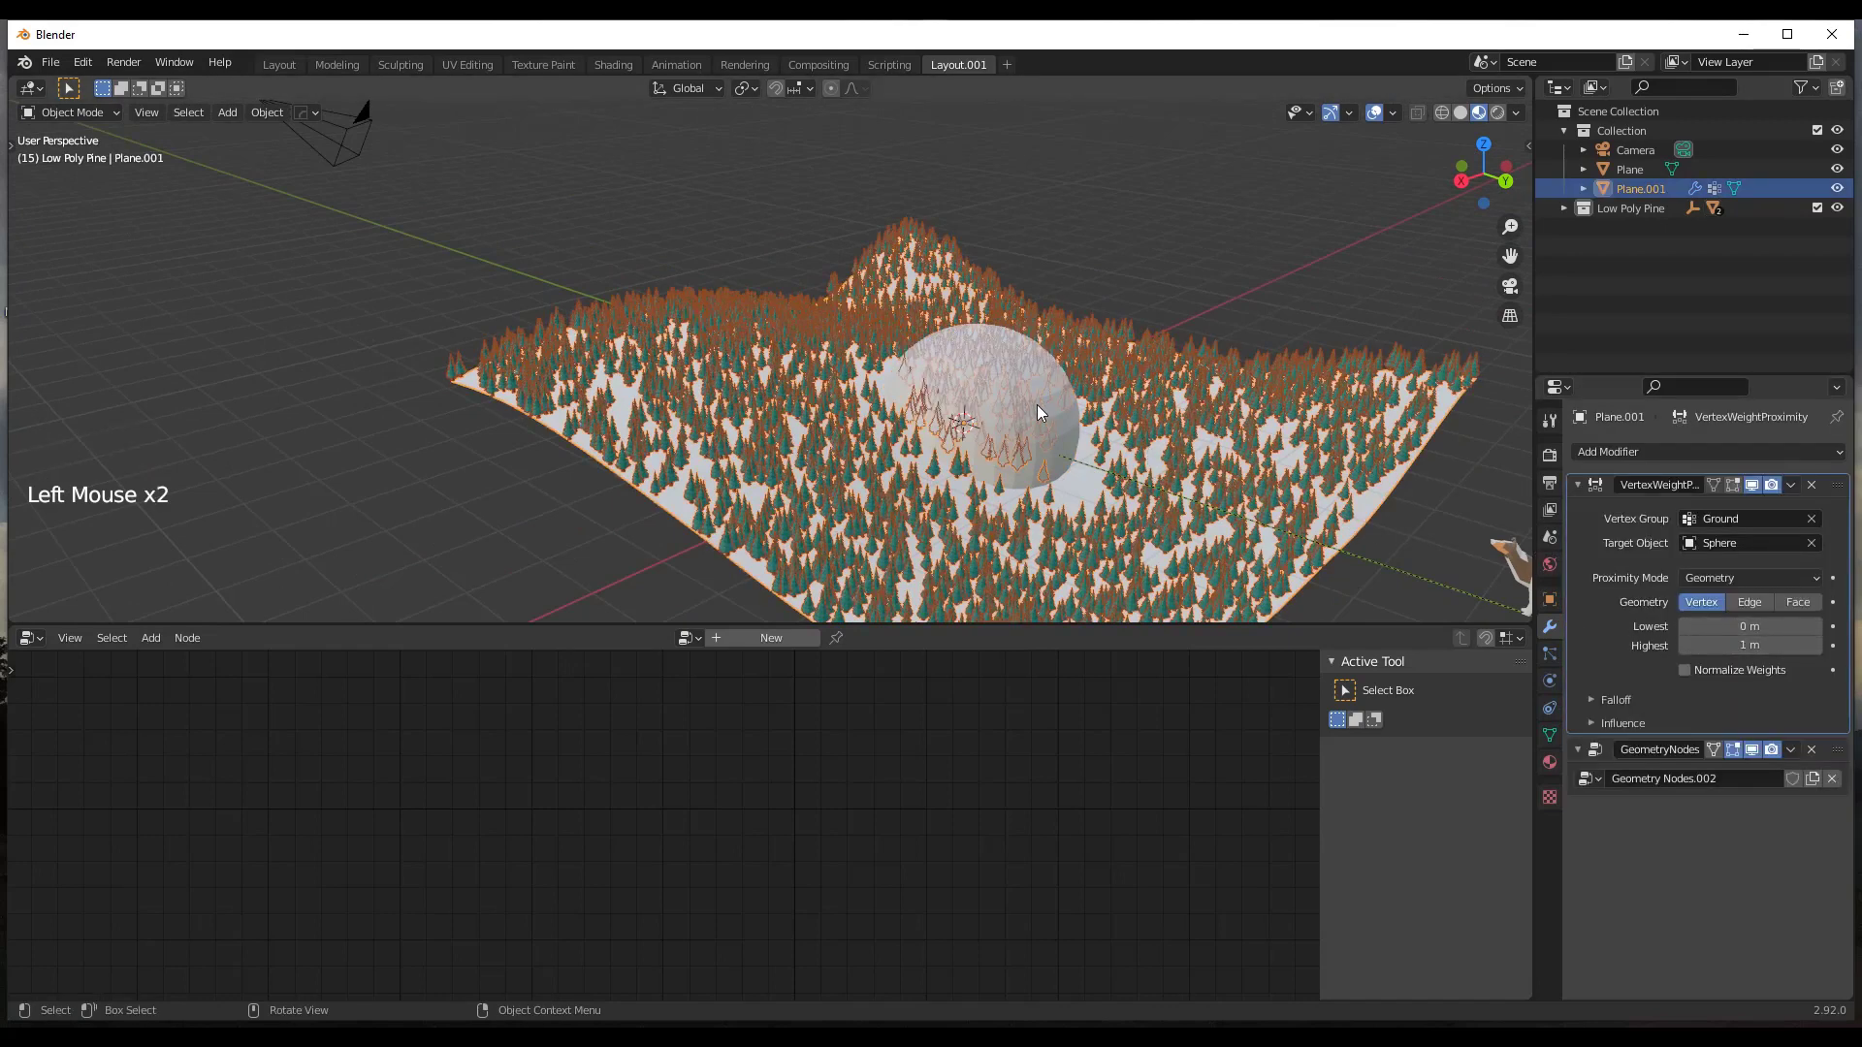
Set the Vertex Weight Proximity modifier's Lowest and Highest distances both to 1.5 m.
left_click(1734, 645)
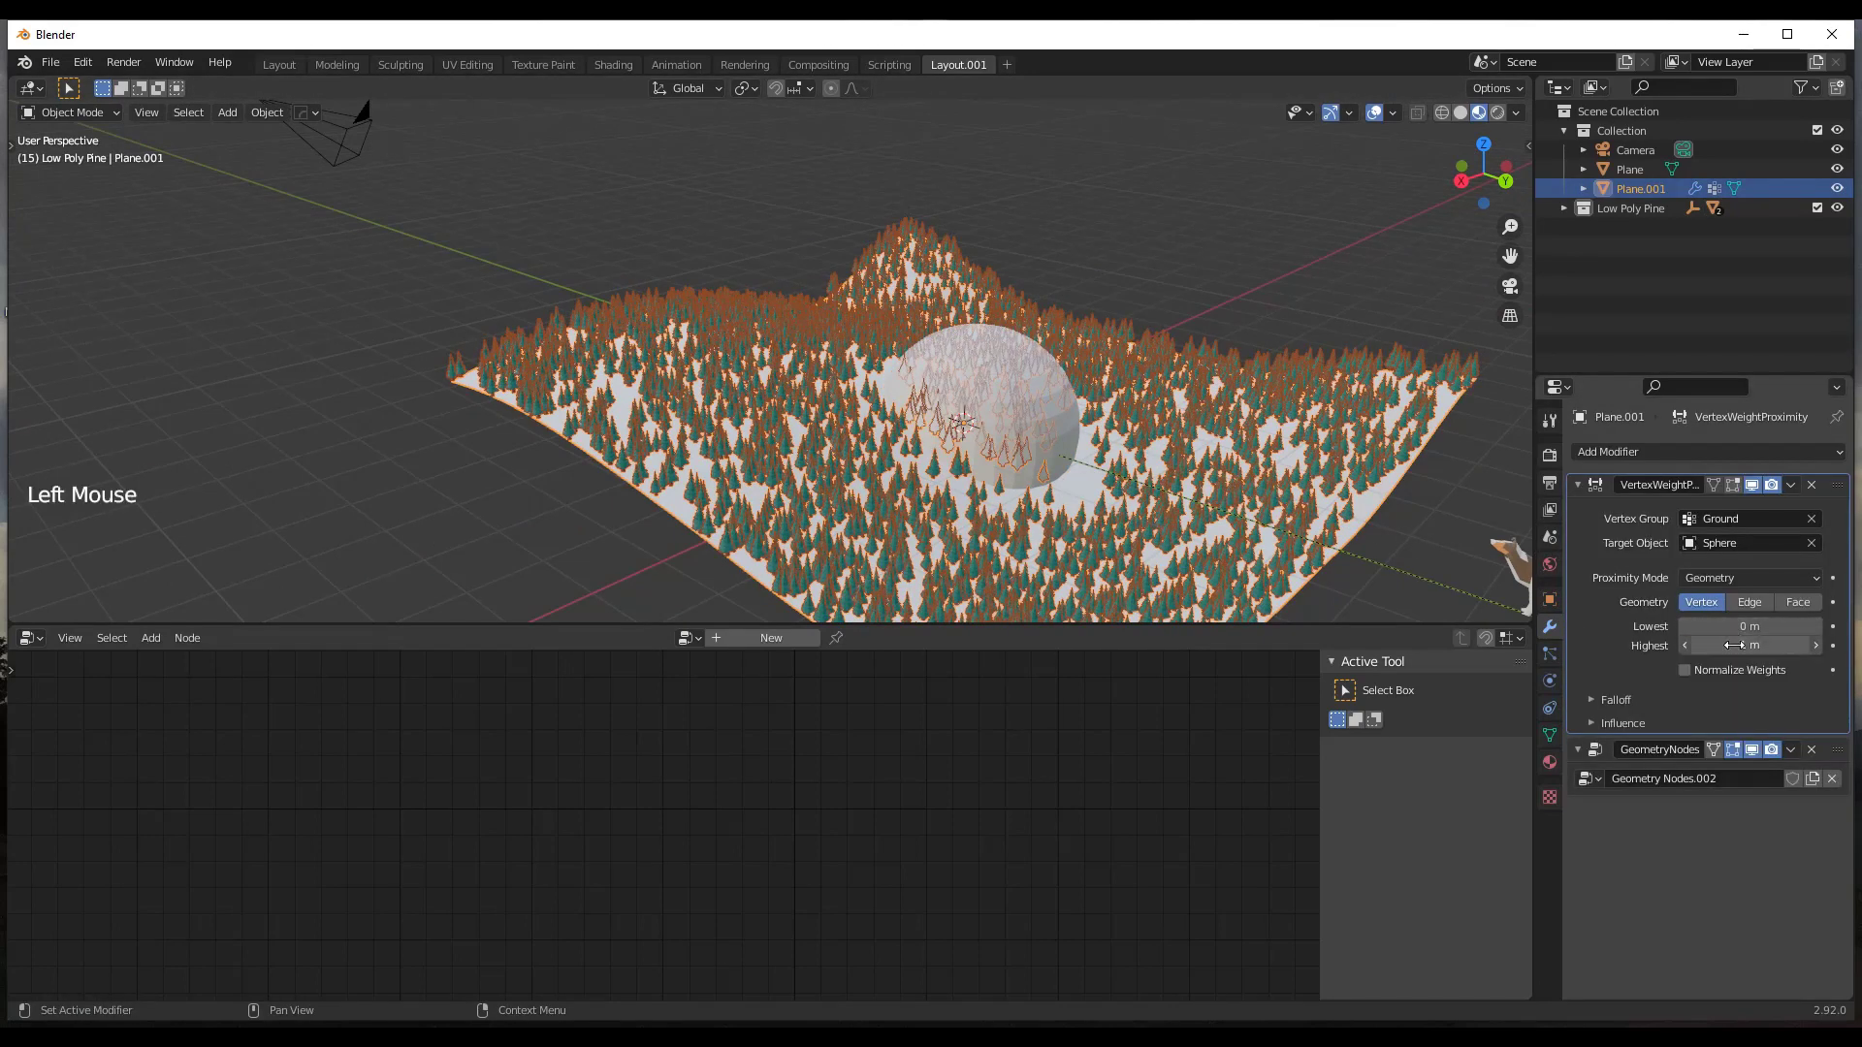
left_click_drag(1734, 645, 1844, 645)
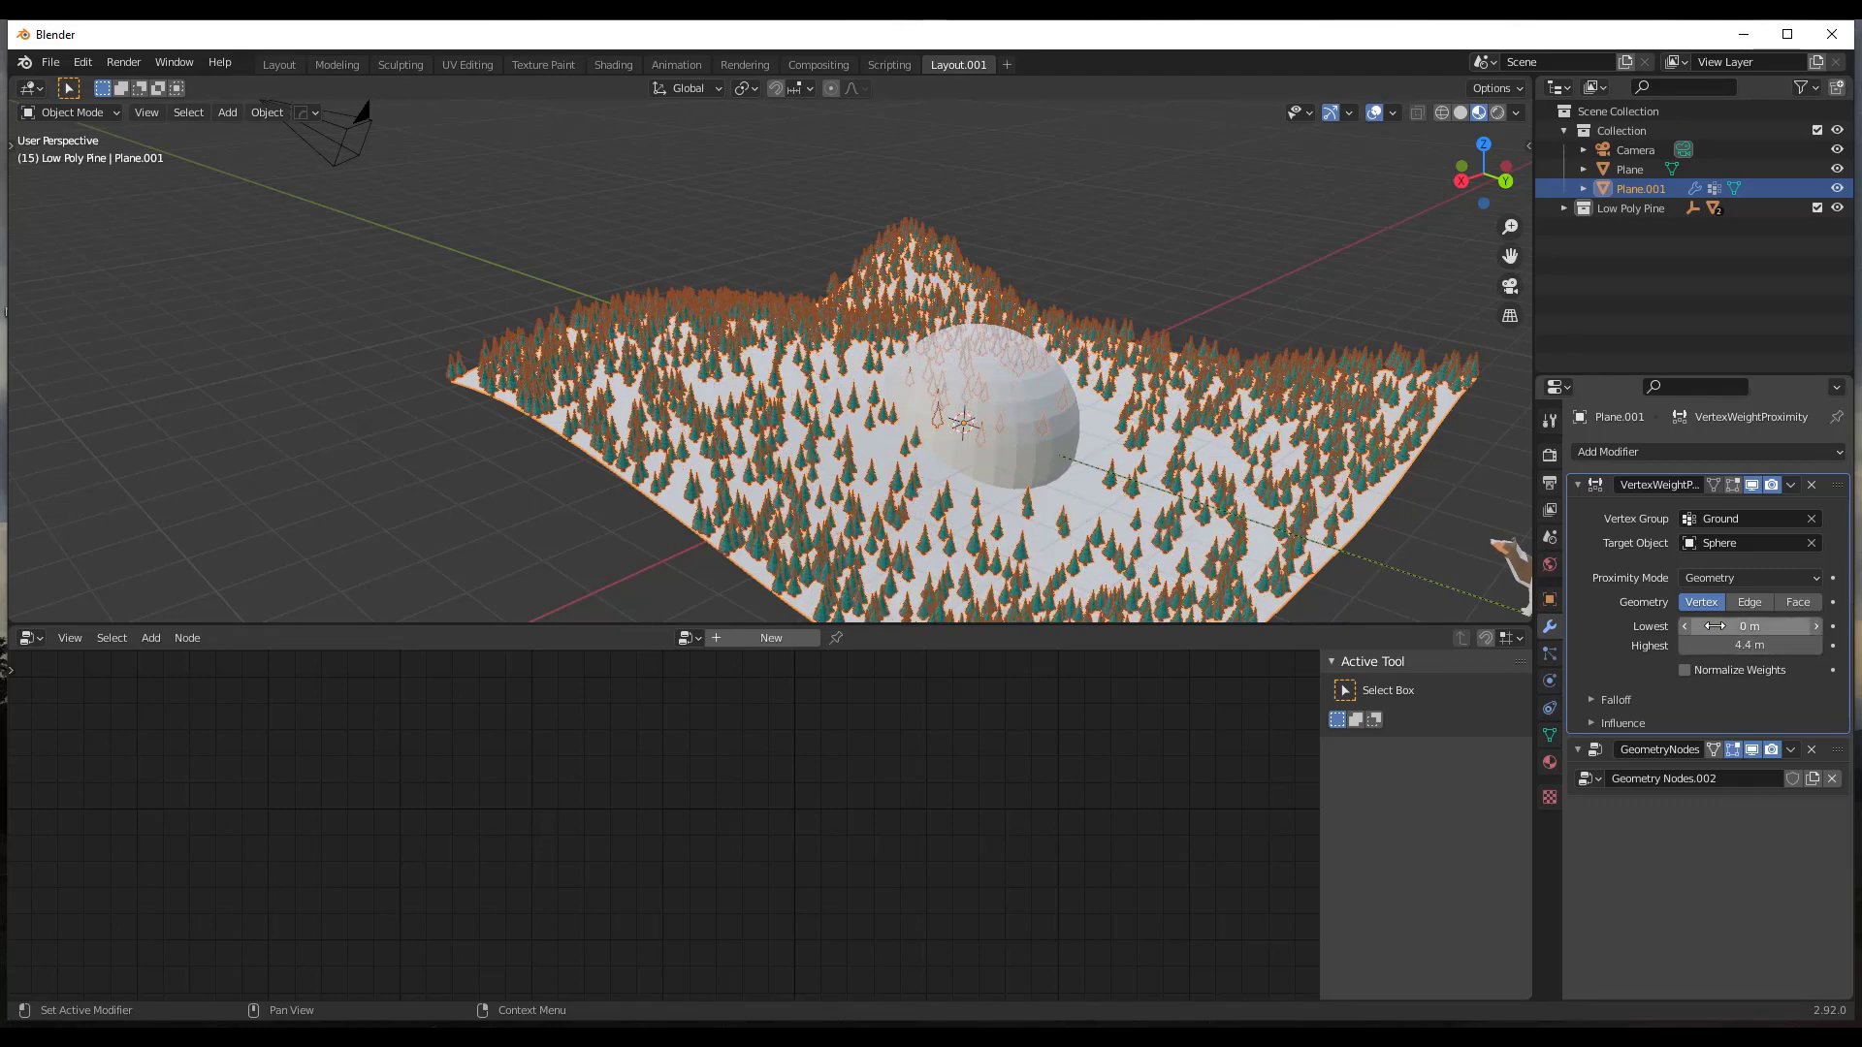
mouse_move(1725, 632)
left_mouse_down()
mouse_move(1765, 632)
mouse_move(1714, 645)
left_mouse_up()
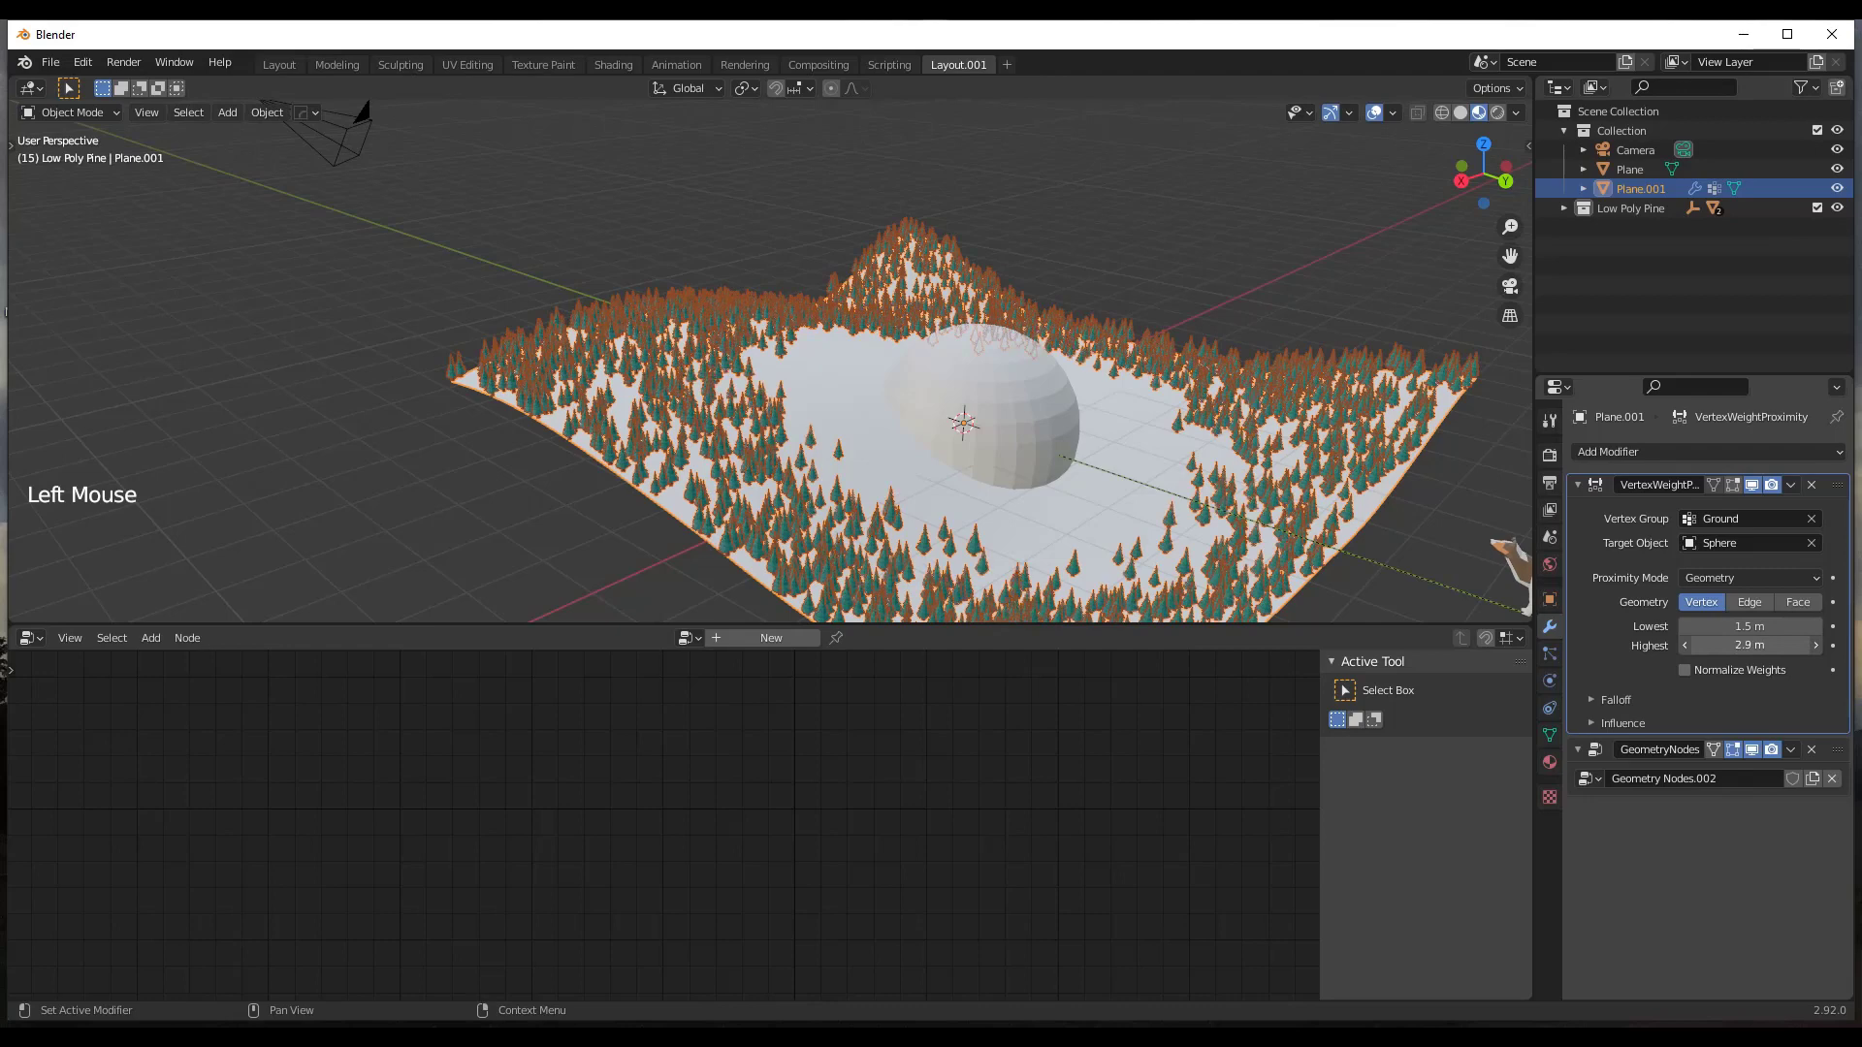
type("1.5")
key("Return")
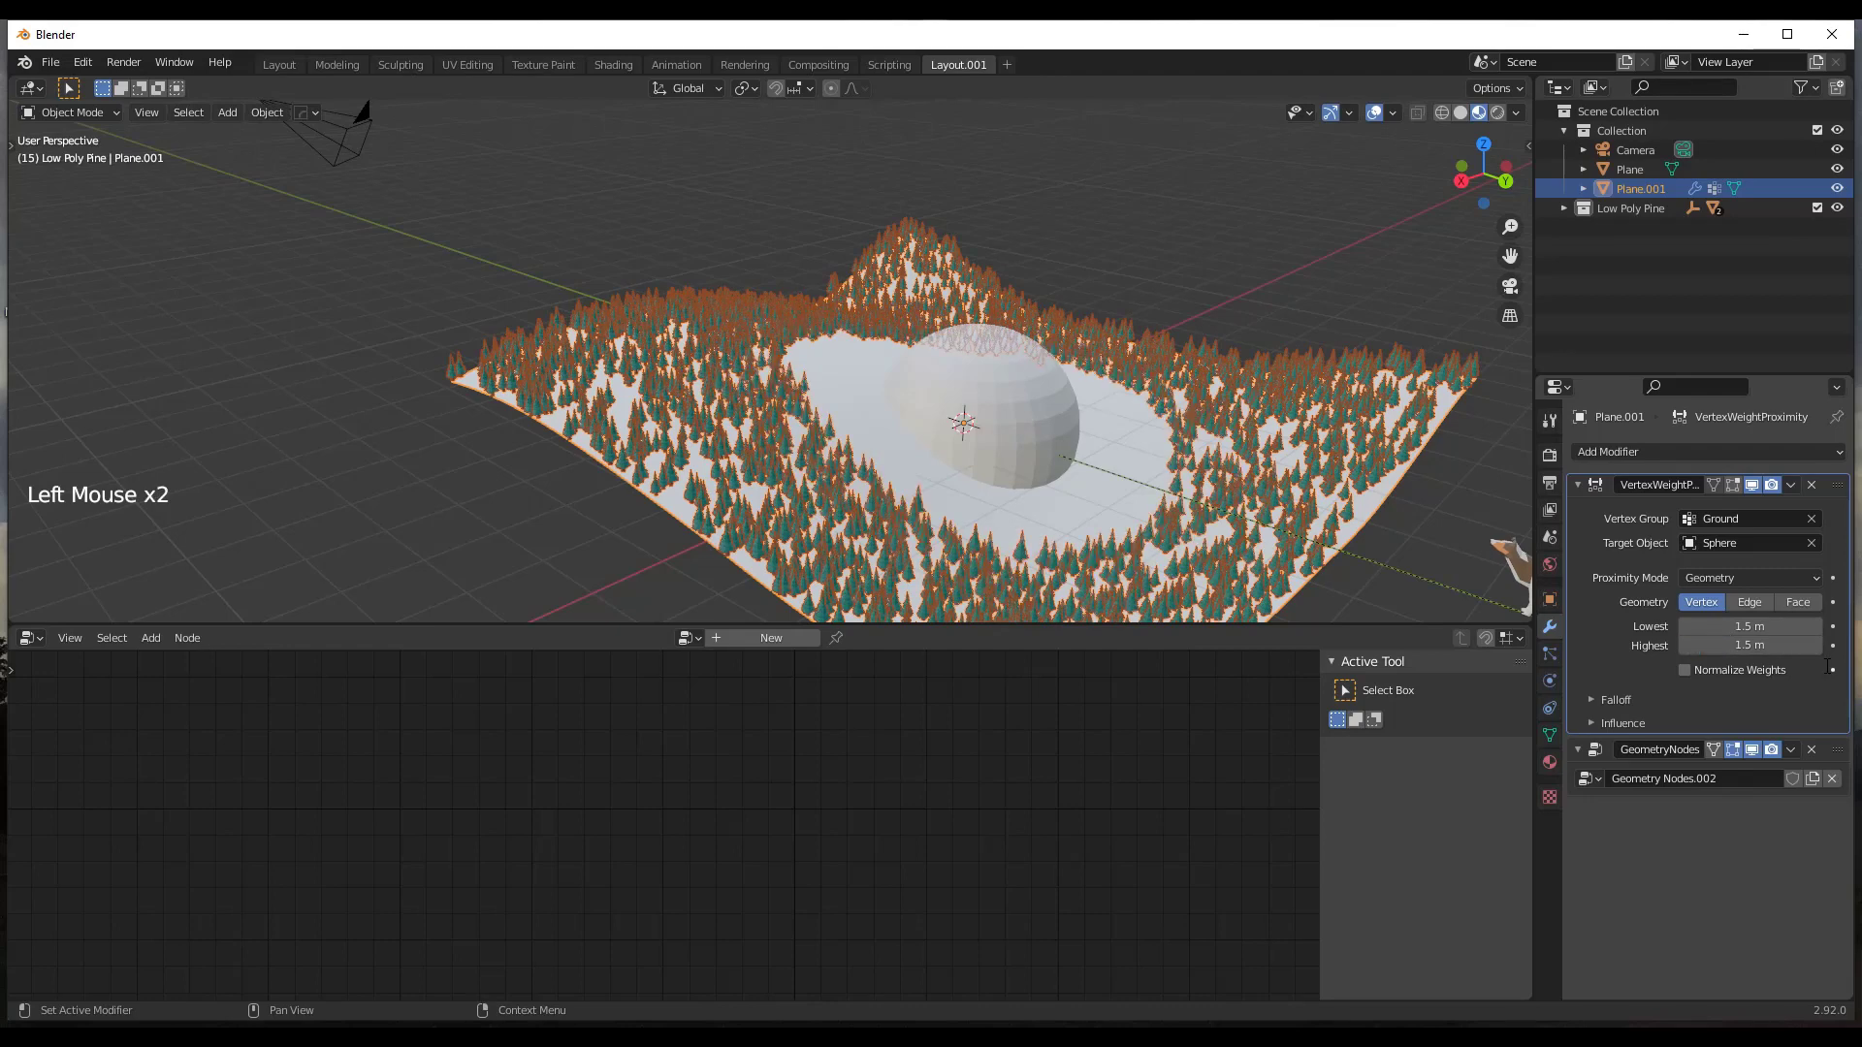
Move the sphere from the middle of the terrain to the flatter side away from the peak.
middle_click_drag(1164, 402, 1124, 440)
left_click(1039, 415)
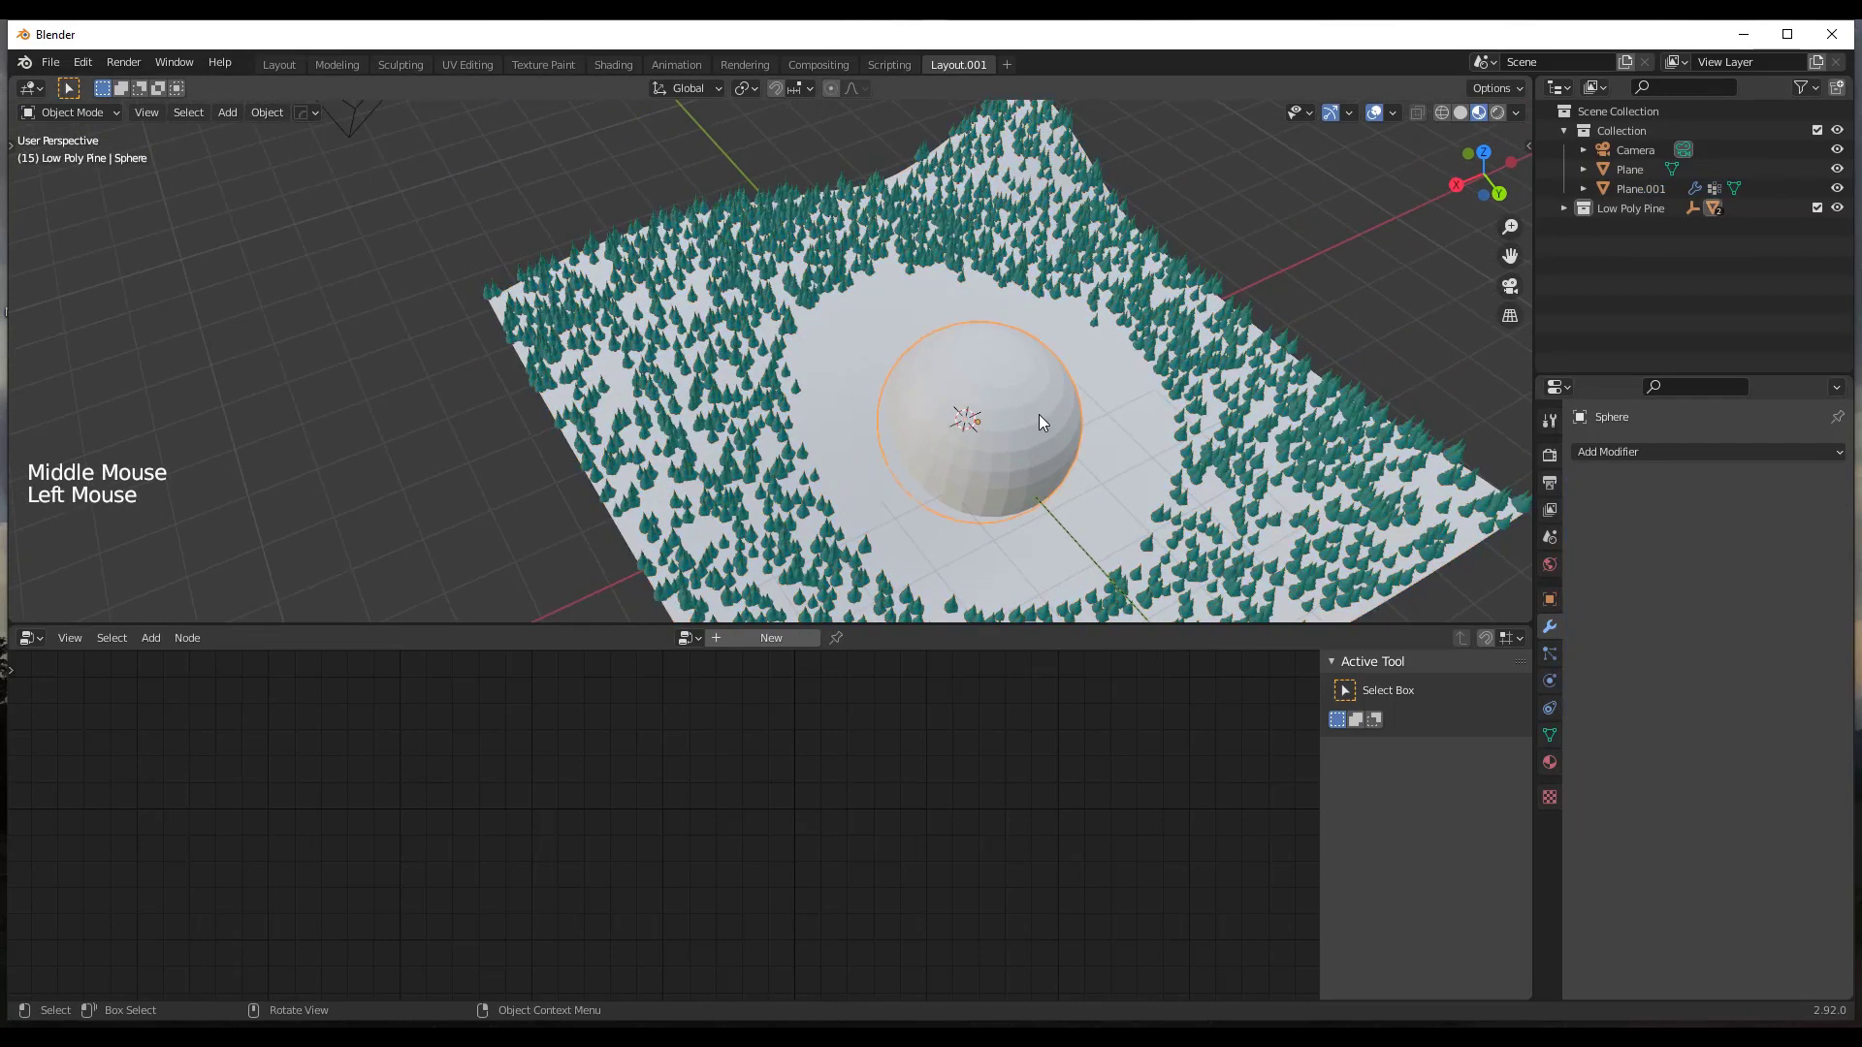
key("g")
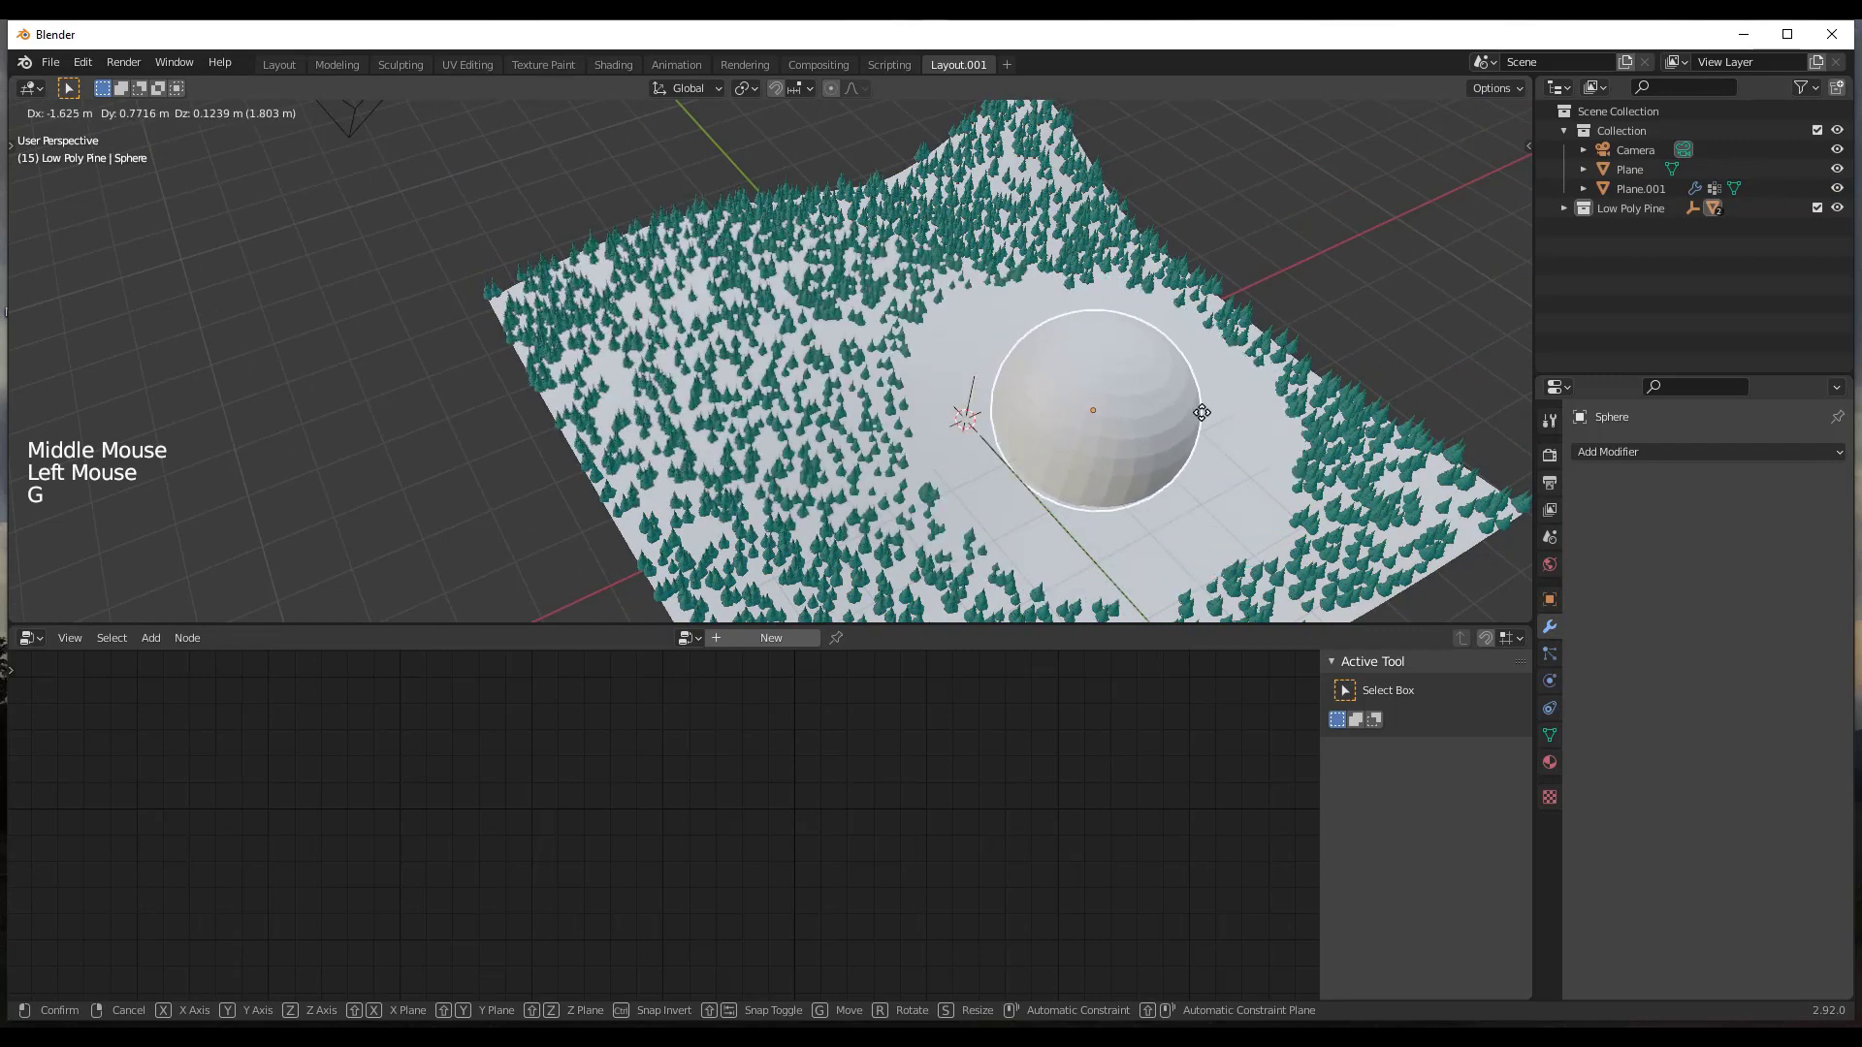
left_click(832, 357)
middle_click_drag(832, 357, 776, 357)
left_click(776, 357)
Switch the terrain to Weight Paint and set its Vertex Weight Proximity to Lowest 0.5 m and Highest 4.8 m.
left_click(887, 442)
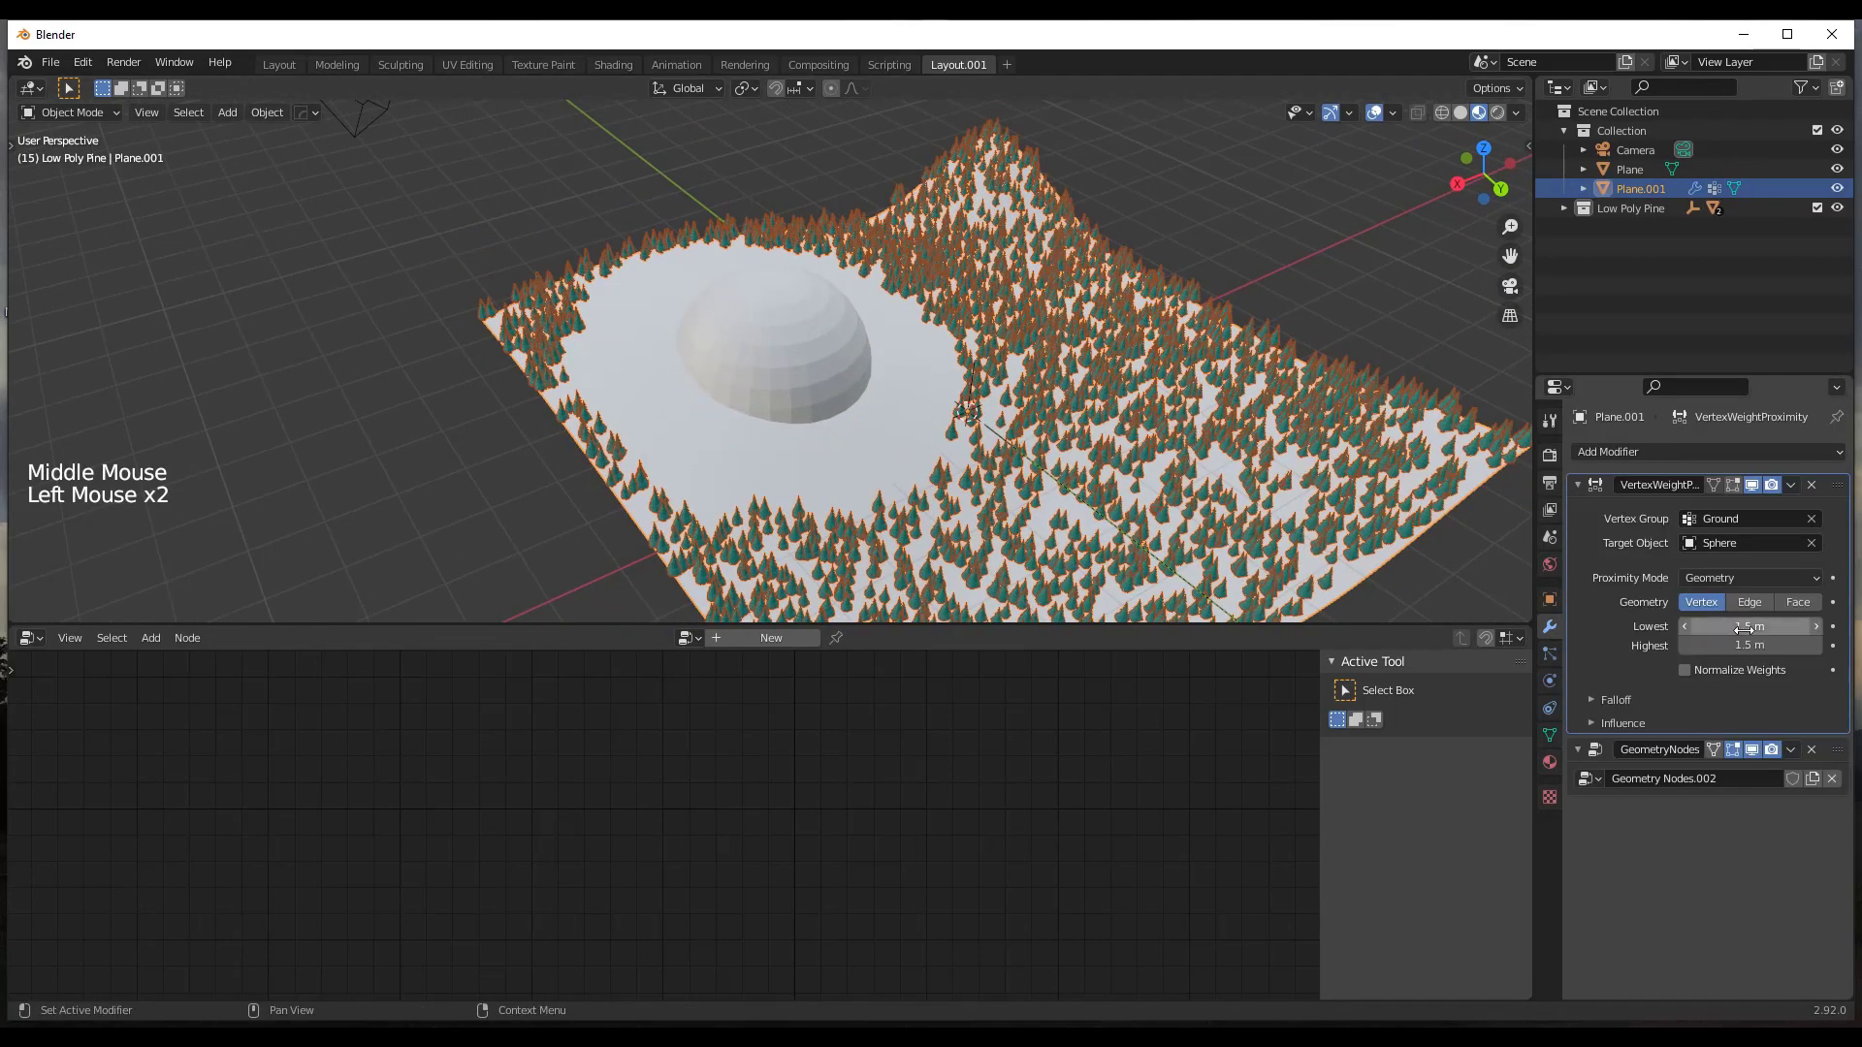
left_click_drag(1742, 629, 1832, 647)
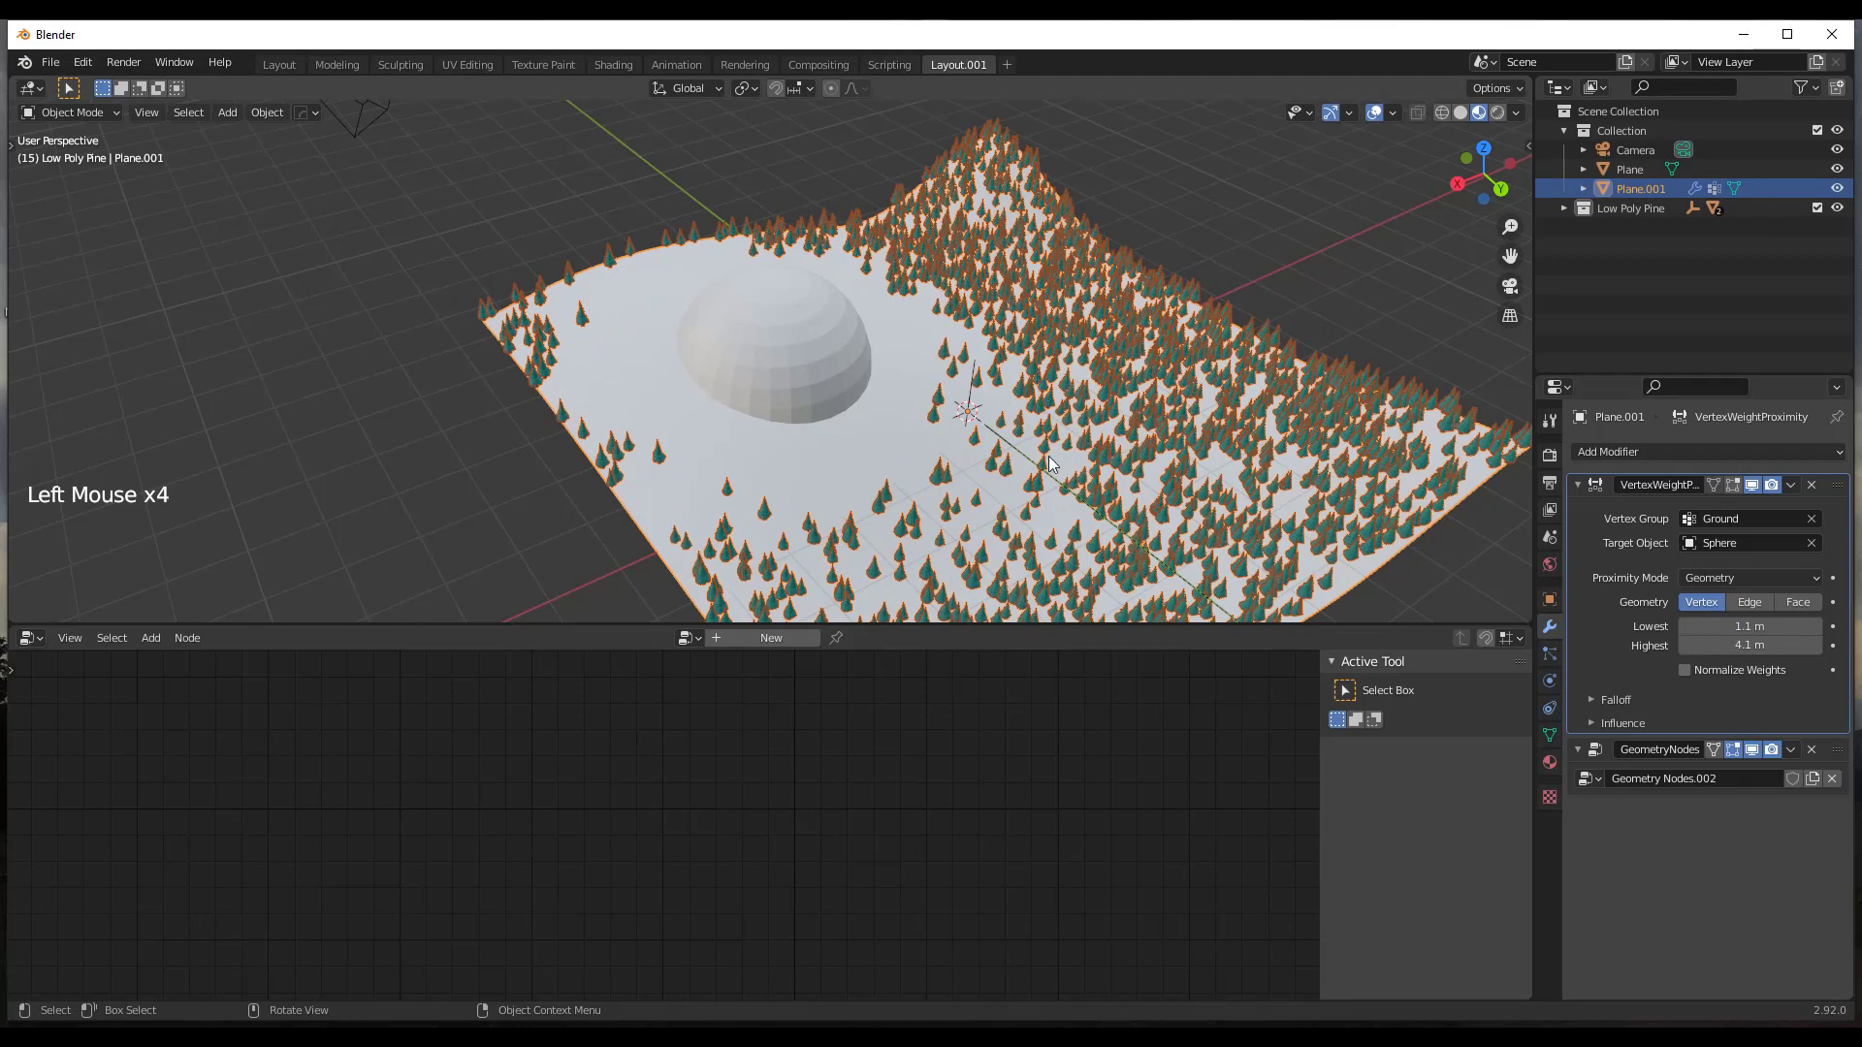
left_click(72, 122)
left_click(72, 113)
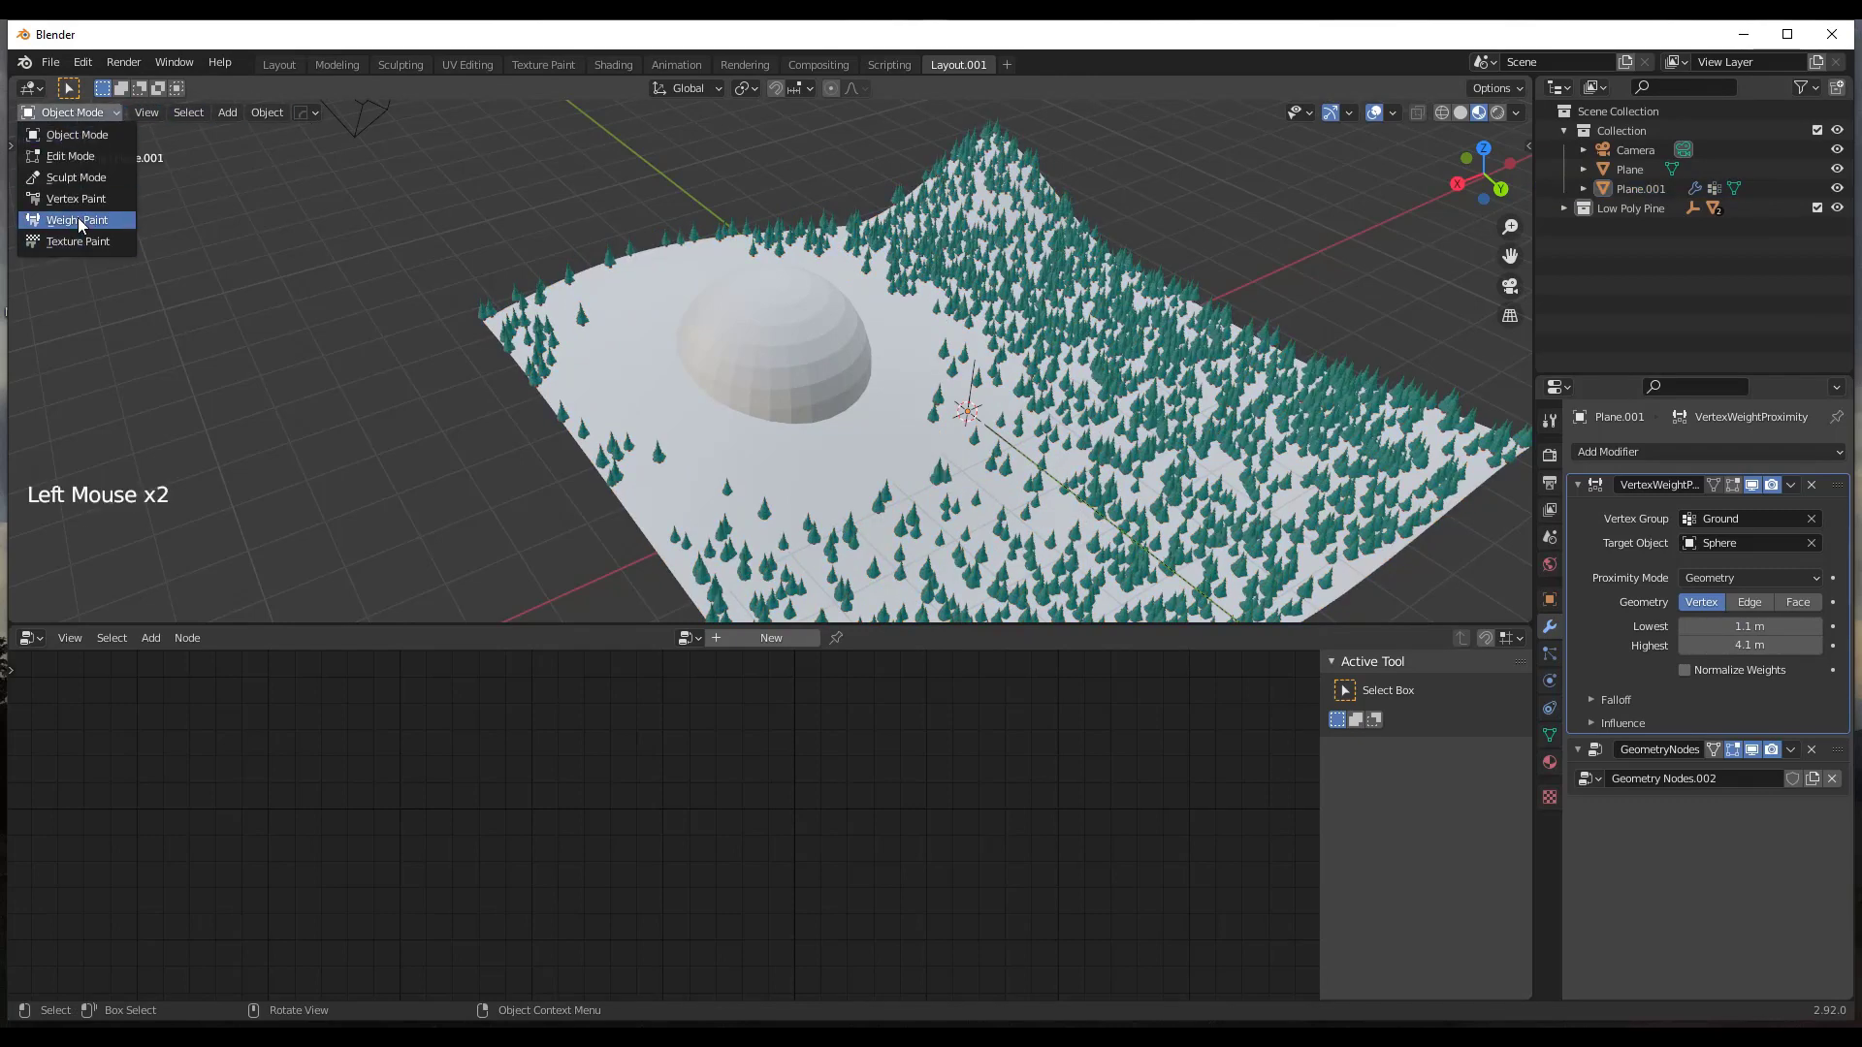
left_click(78, 220)
mouse_move(1750, 645)
left_mouse_down()
mouse_move(1770, 645)
mouse_move(1734, 625)
left_mouse_up()
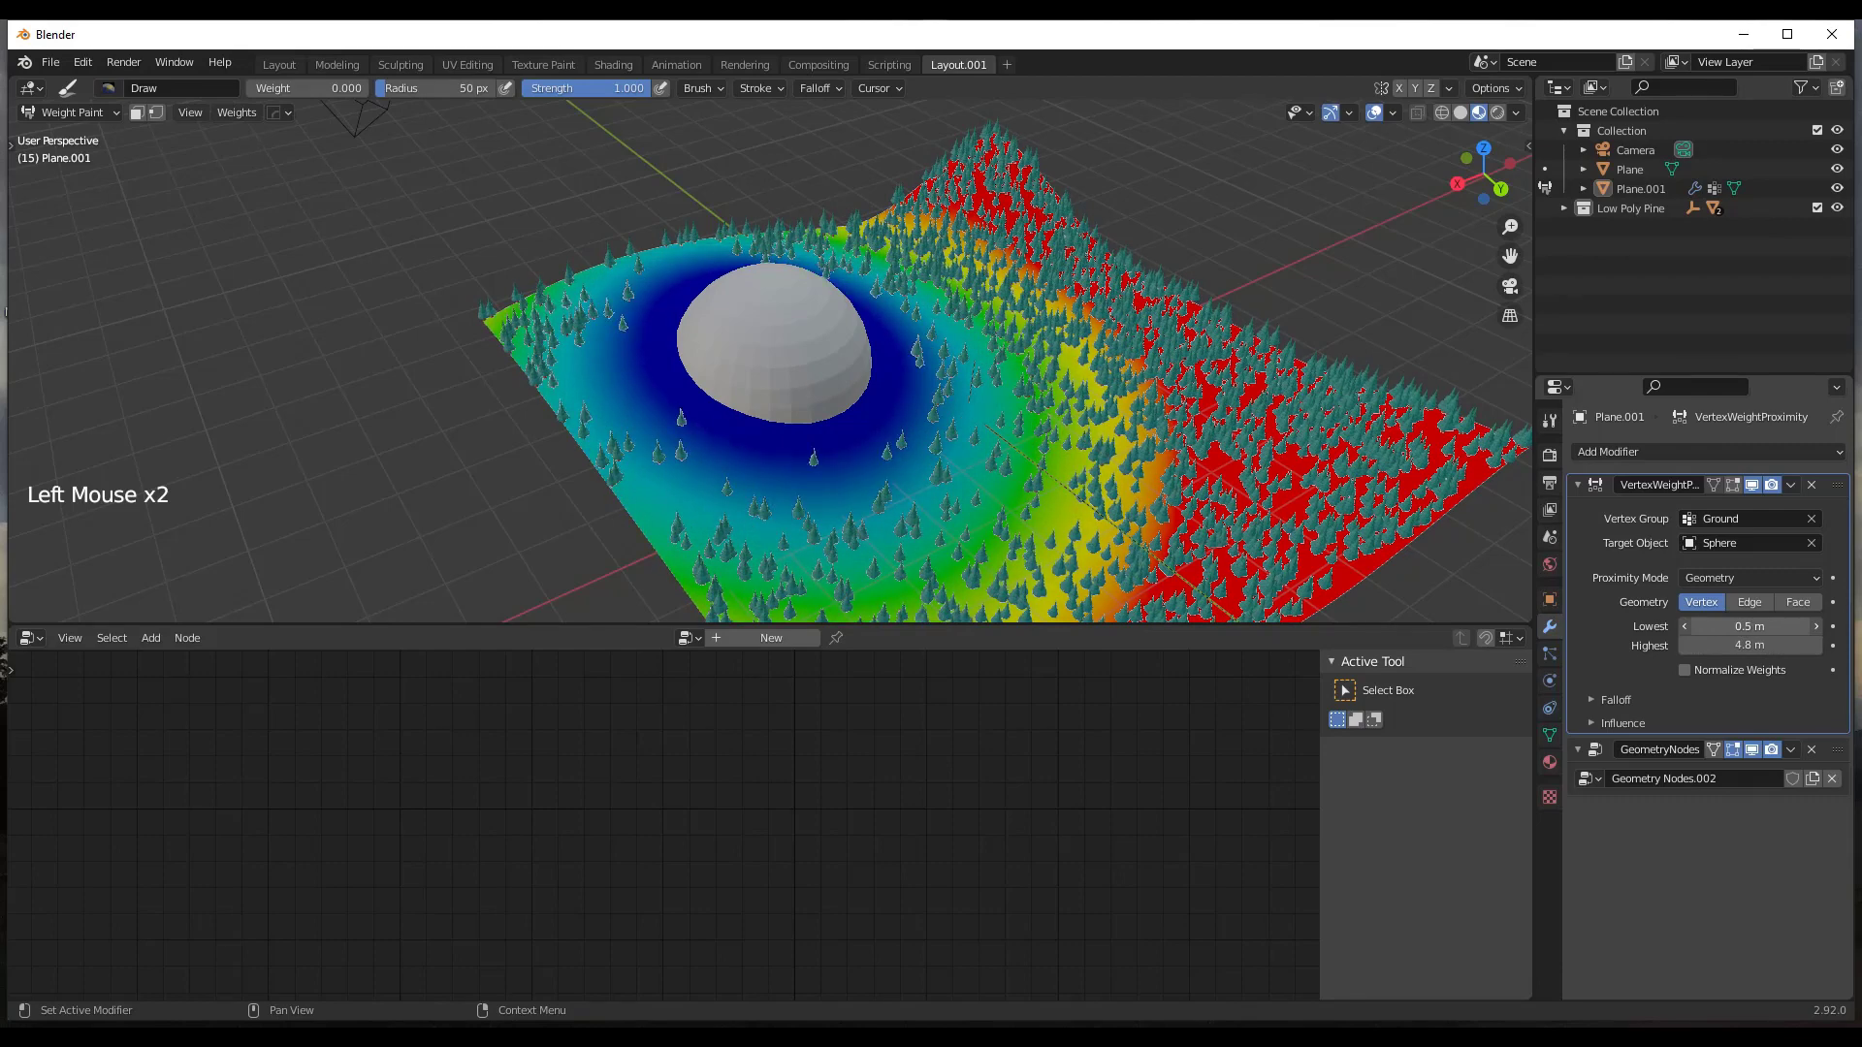
left_click(1616, 699)
Return to Object Mode and move the sphere by about 1.74 m in X, -1.53 m in Y and 0.53 m in Z.
key("ctrl+Tab")
scroll(742, 355, "down", 2)
scroll(754, 272, "up", 2)
left_click(747, 272)
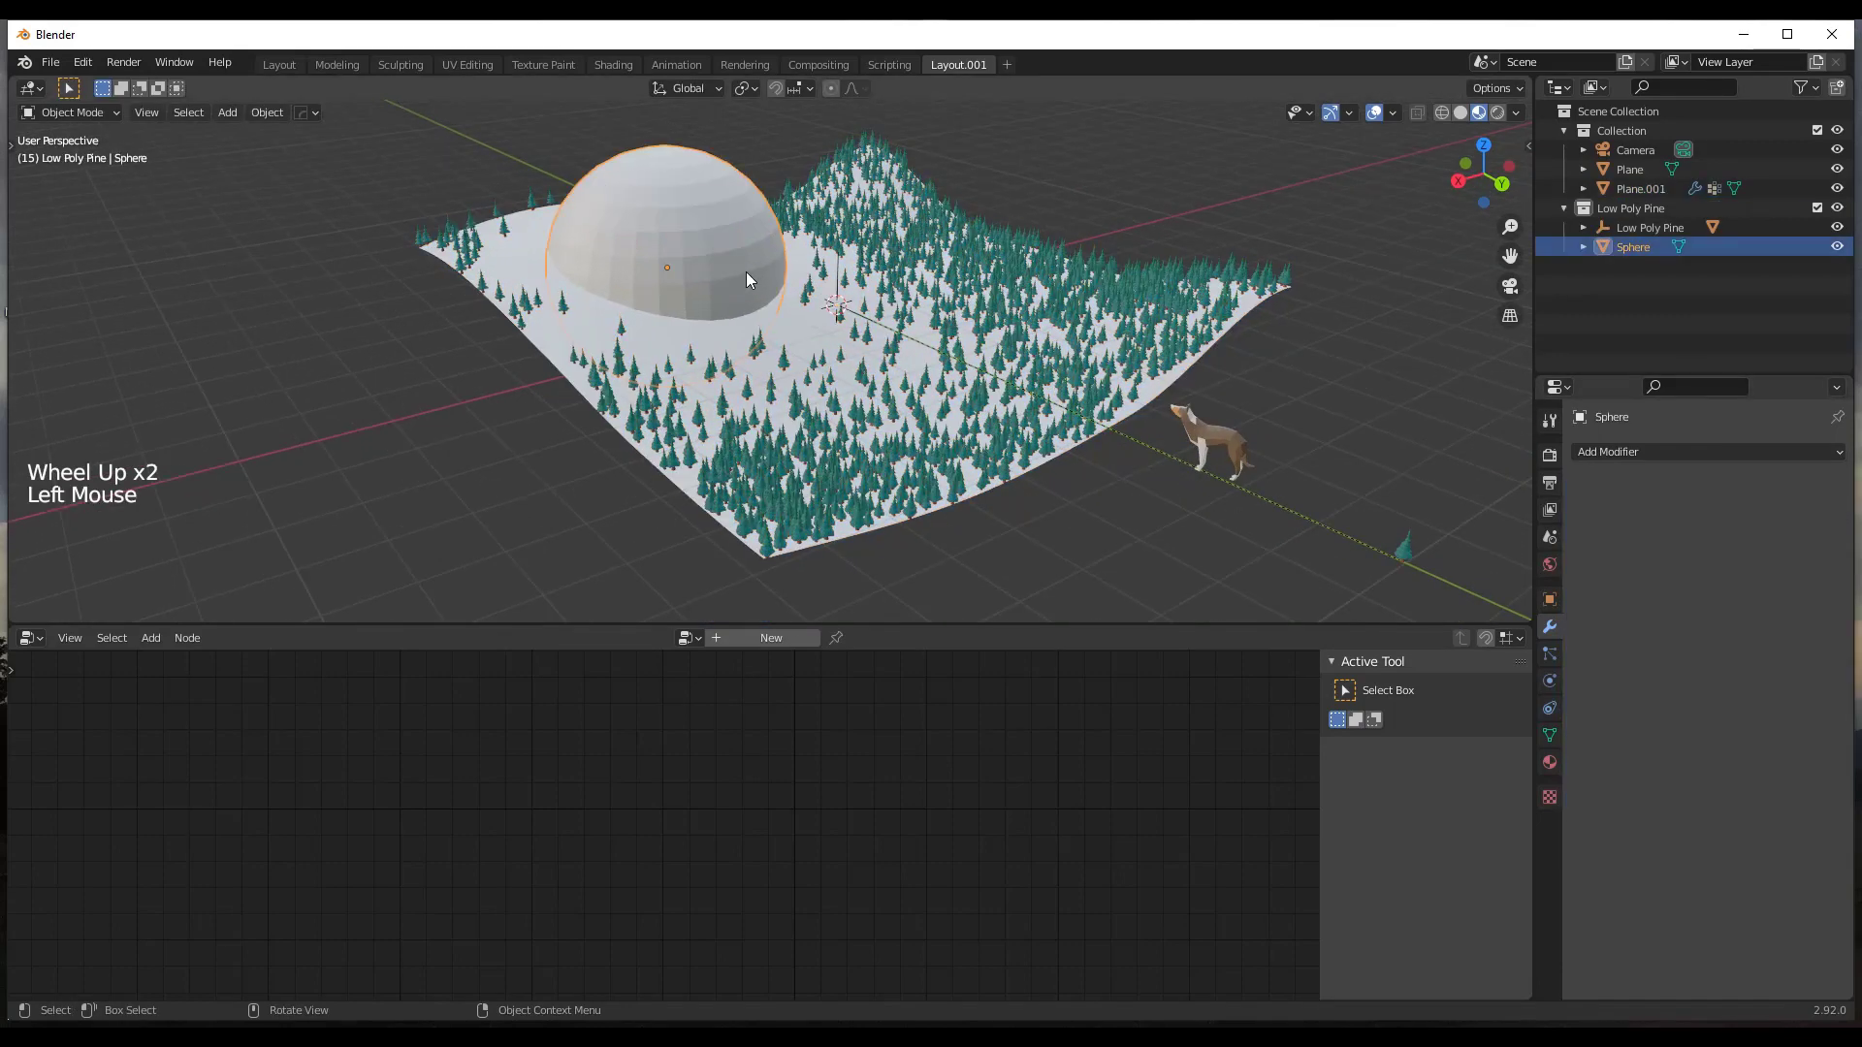
key("g")
left_click(621, 241)
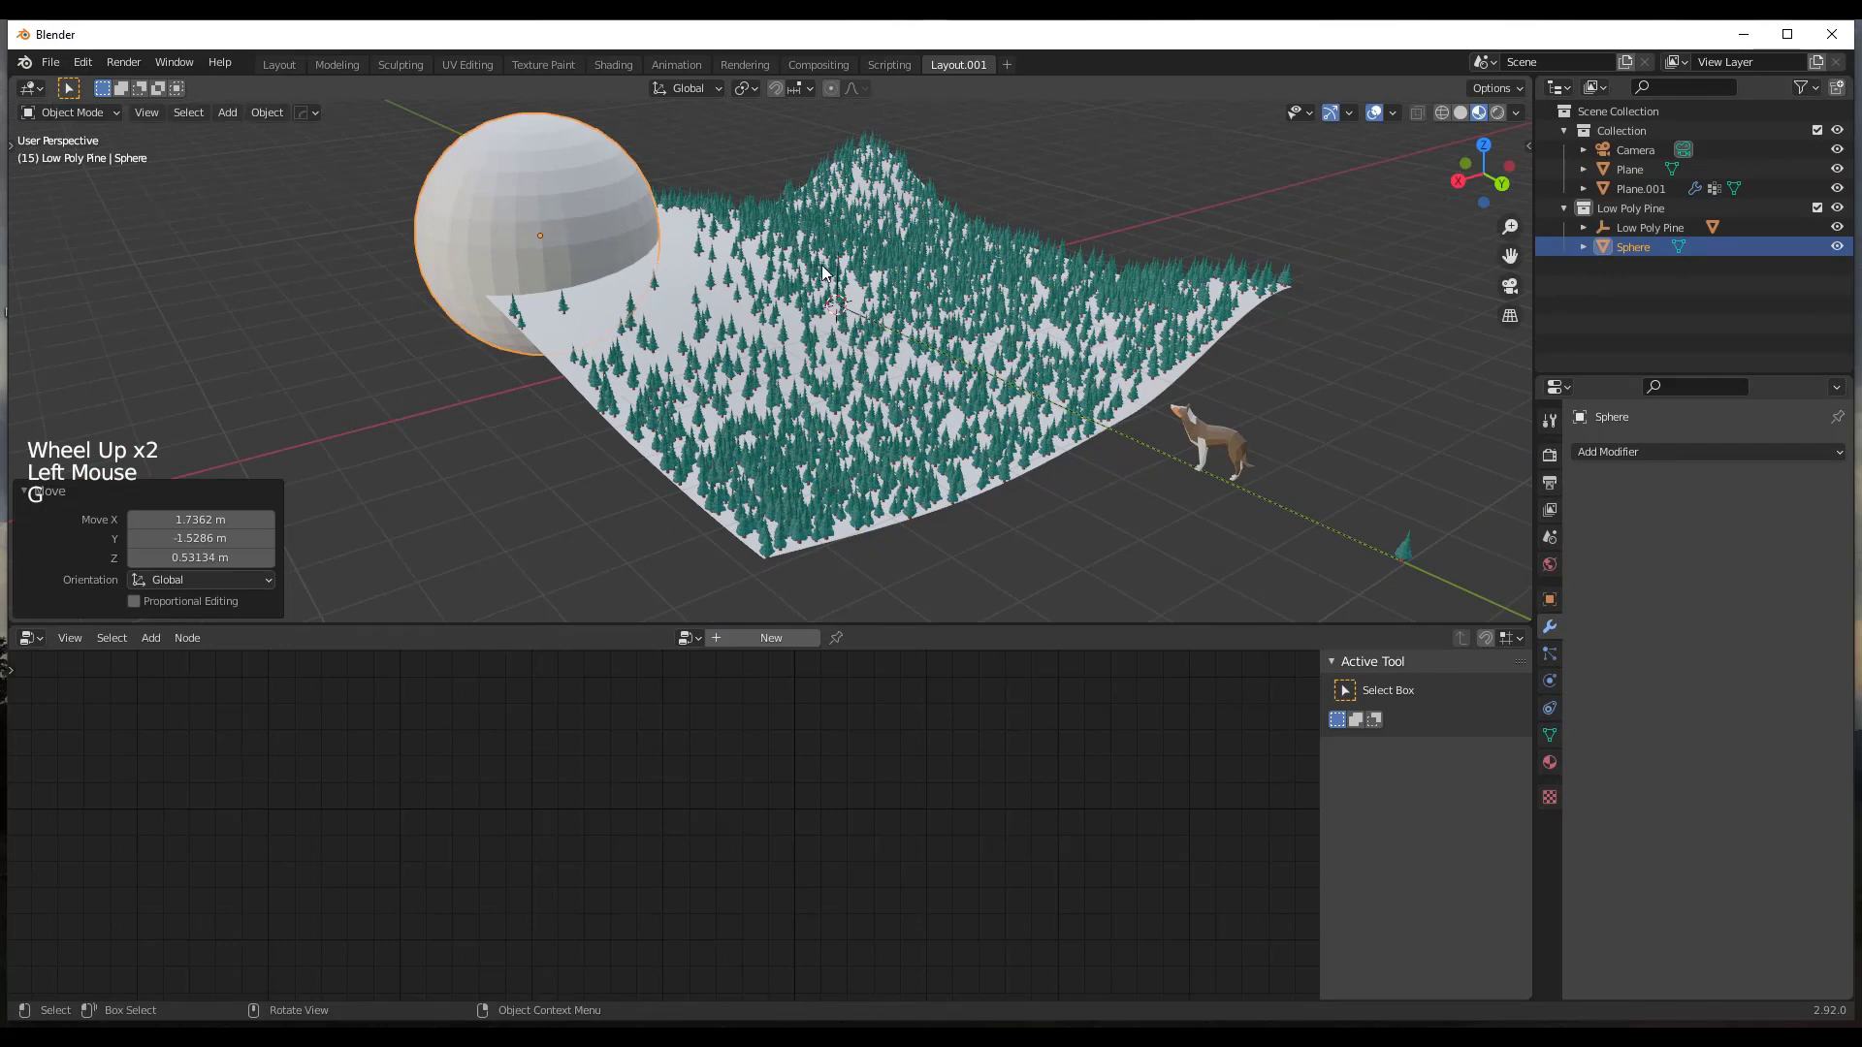
Hide the sphere in the viewport and inspect the clearing it leaves among the pines.
left_click(1837, 246)
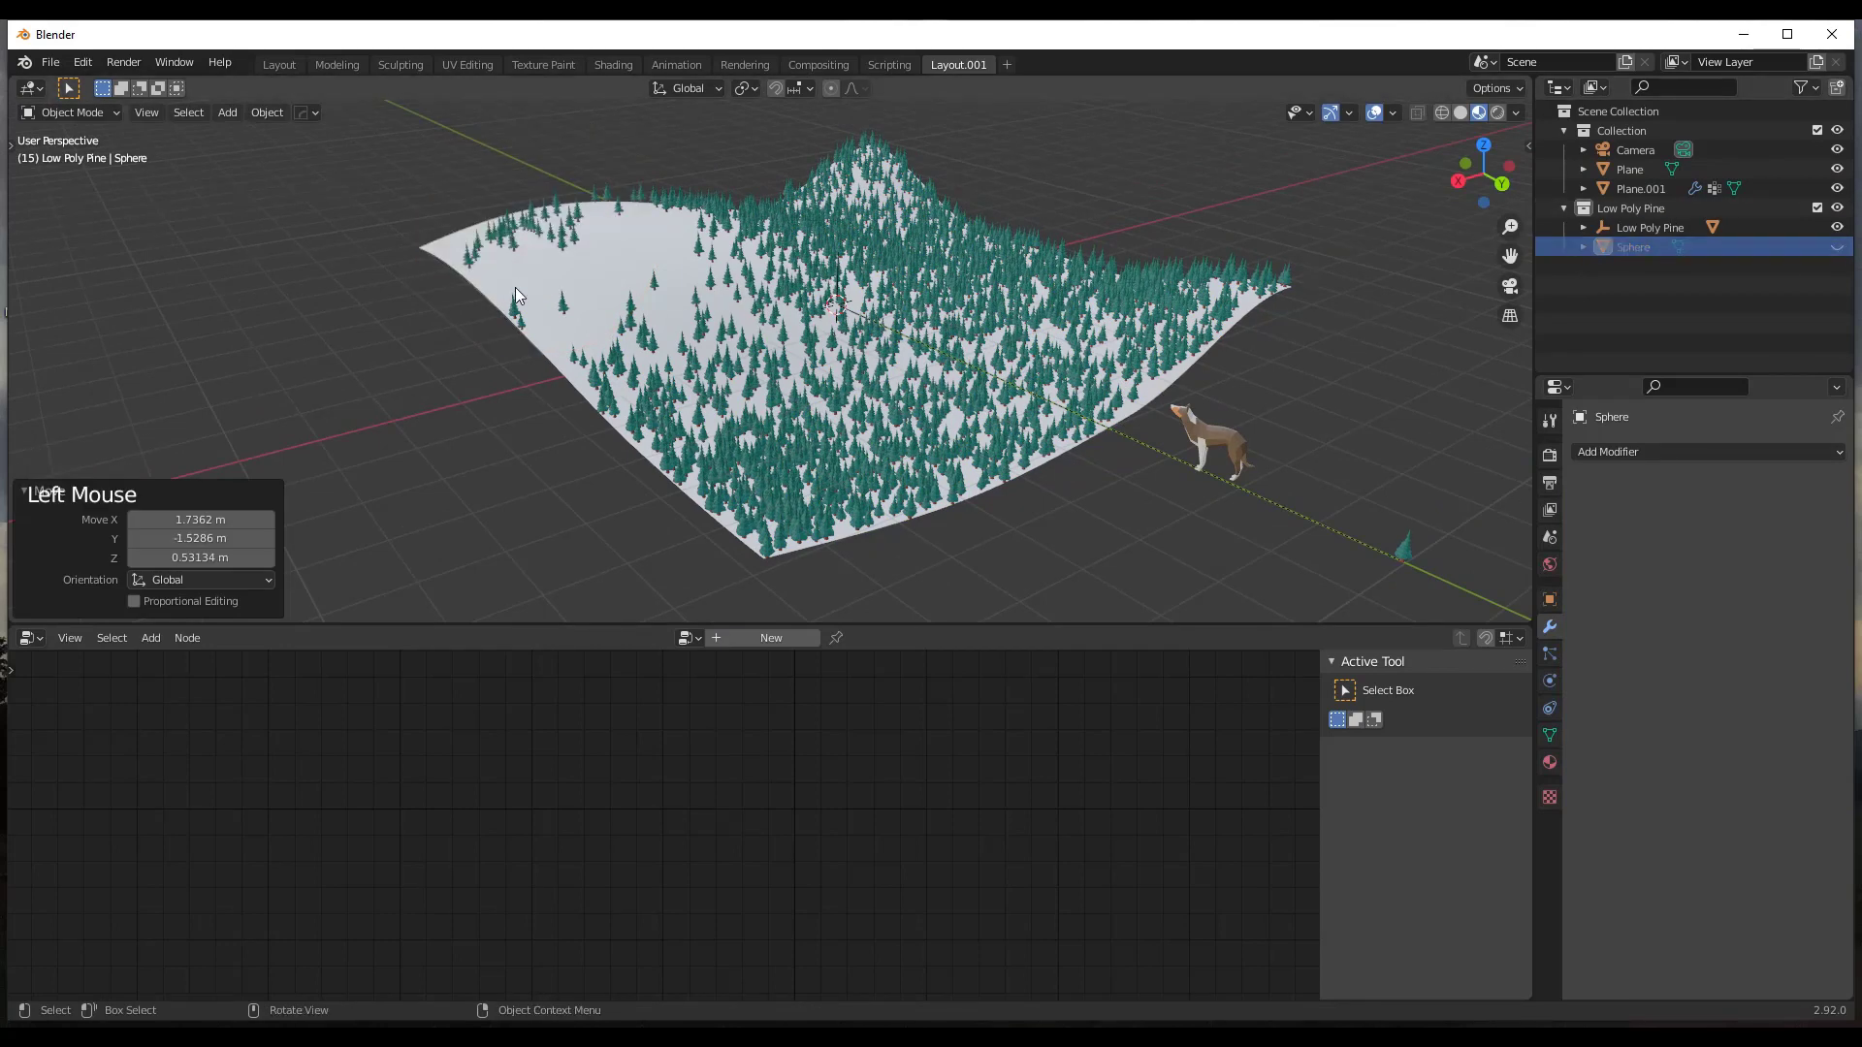
middle_click_drag(515, 287, 883, 352)
scroll(834, 339, "up", 2)
scroll(834, 339, "down", 1)
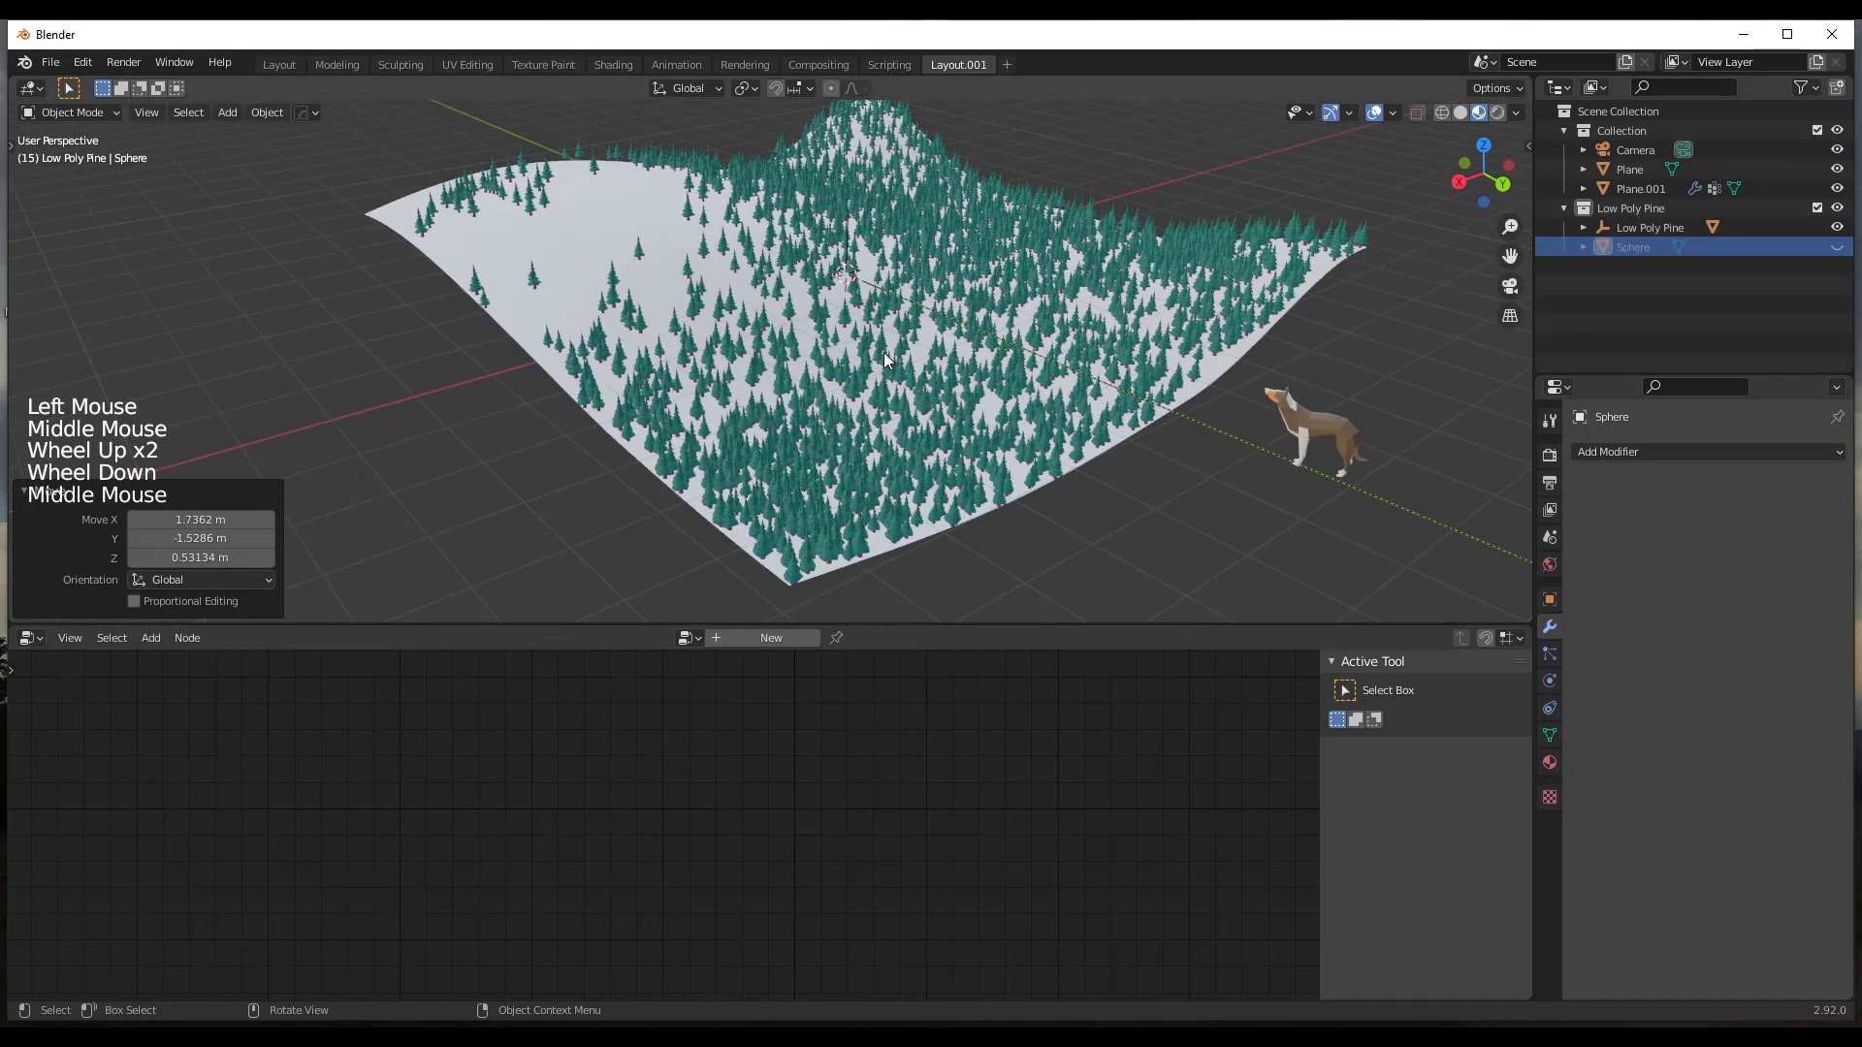
Select the terrain, collapse its Vertex Weight Proximity settings and bring up its Geometry Nodes tree.
left_click(884, 358)
scroll(1042, 411, "up", 1)
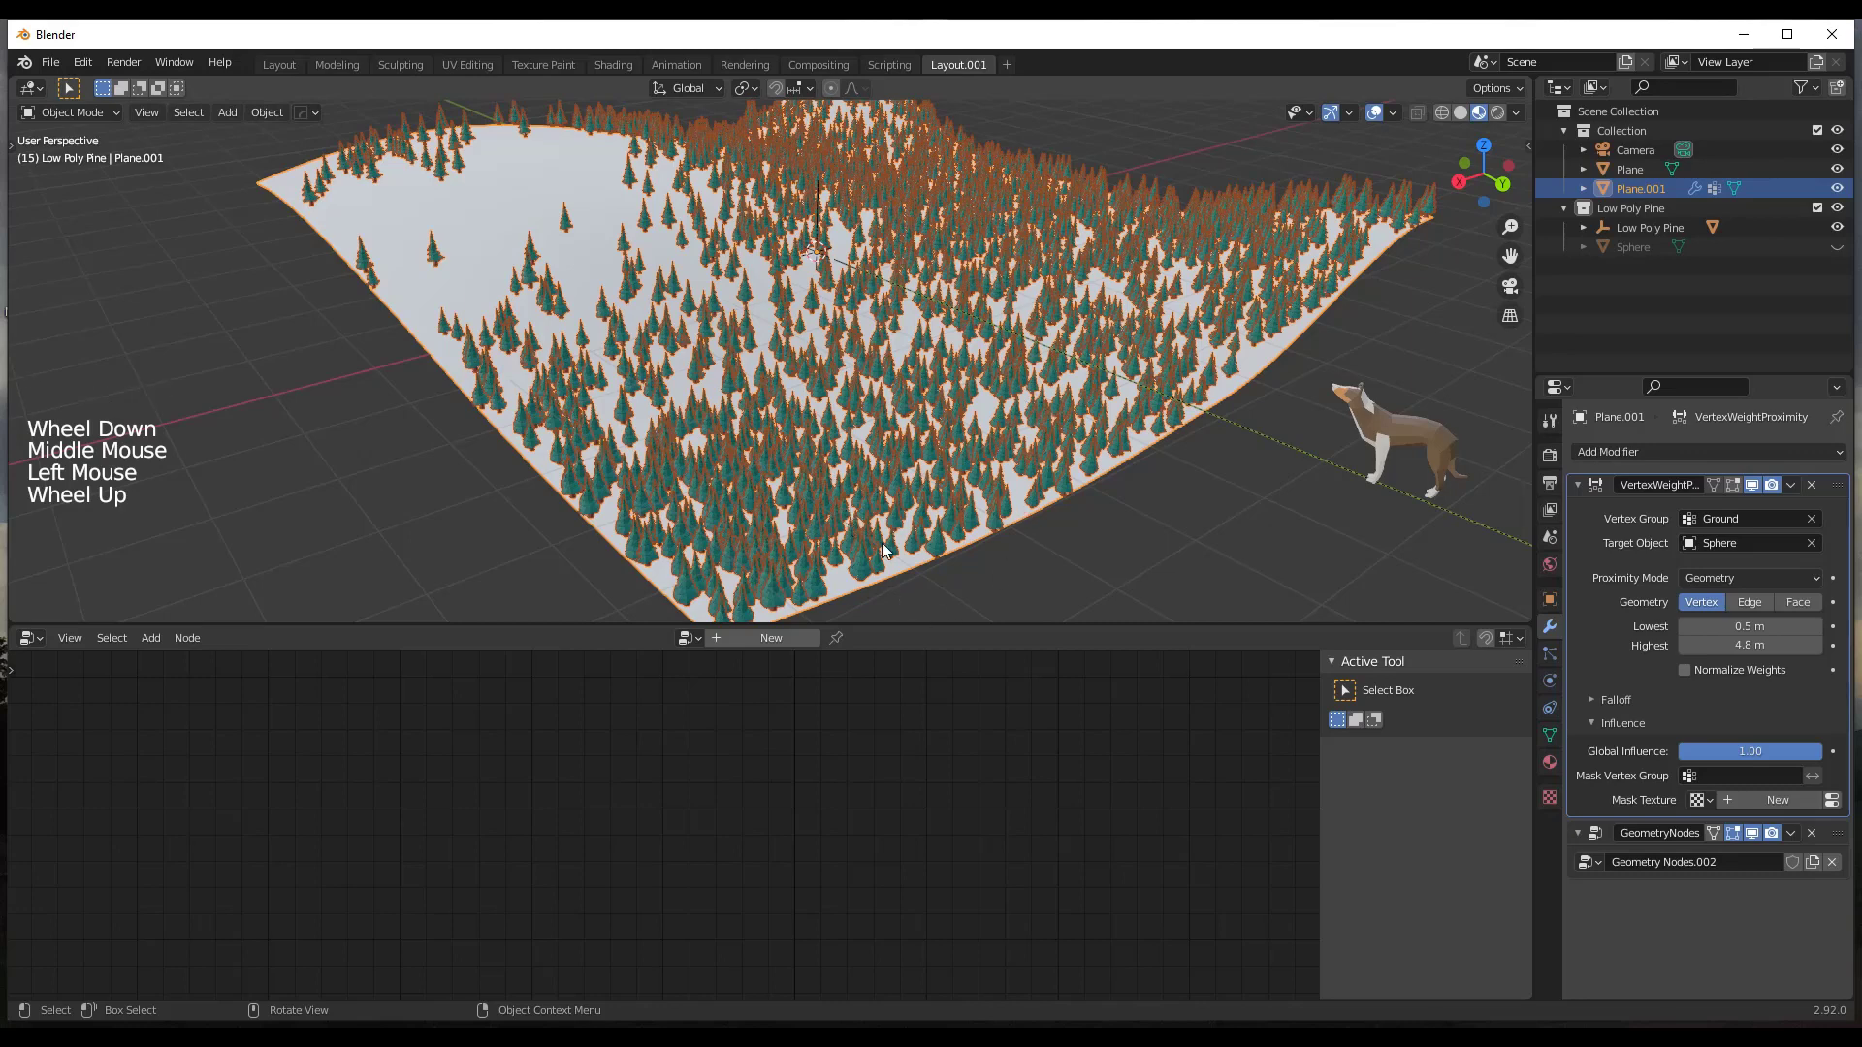
left_click(1578, 485)
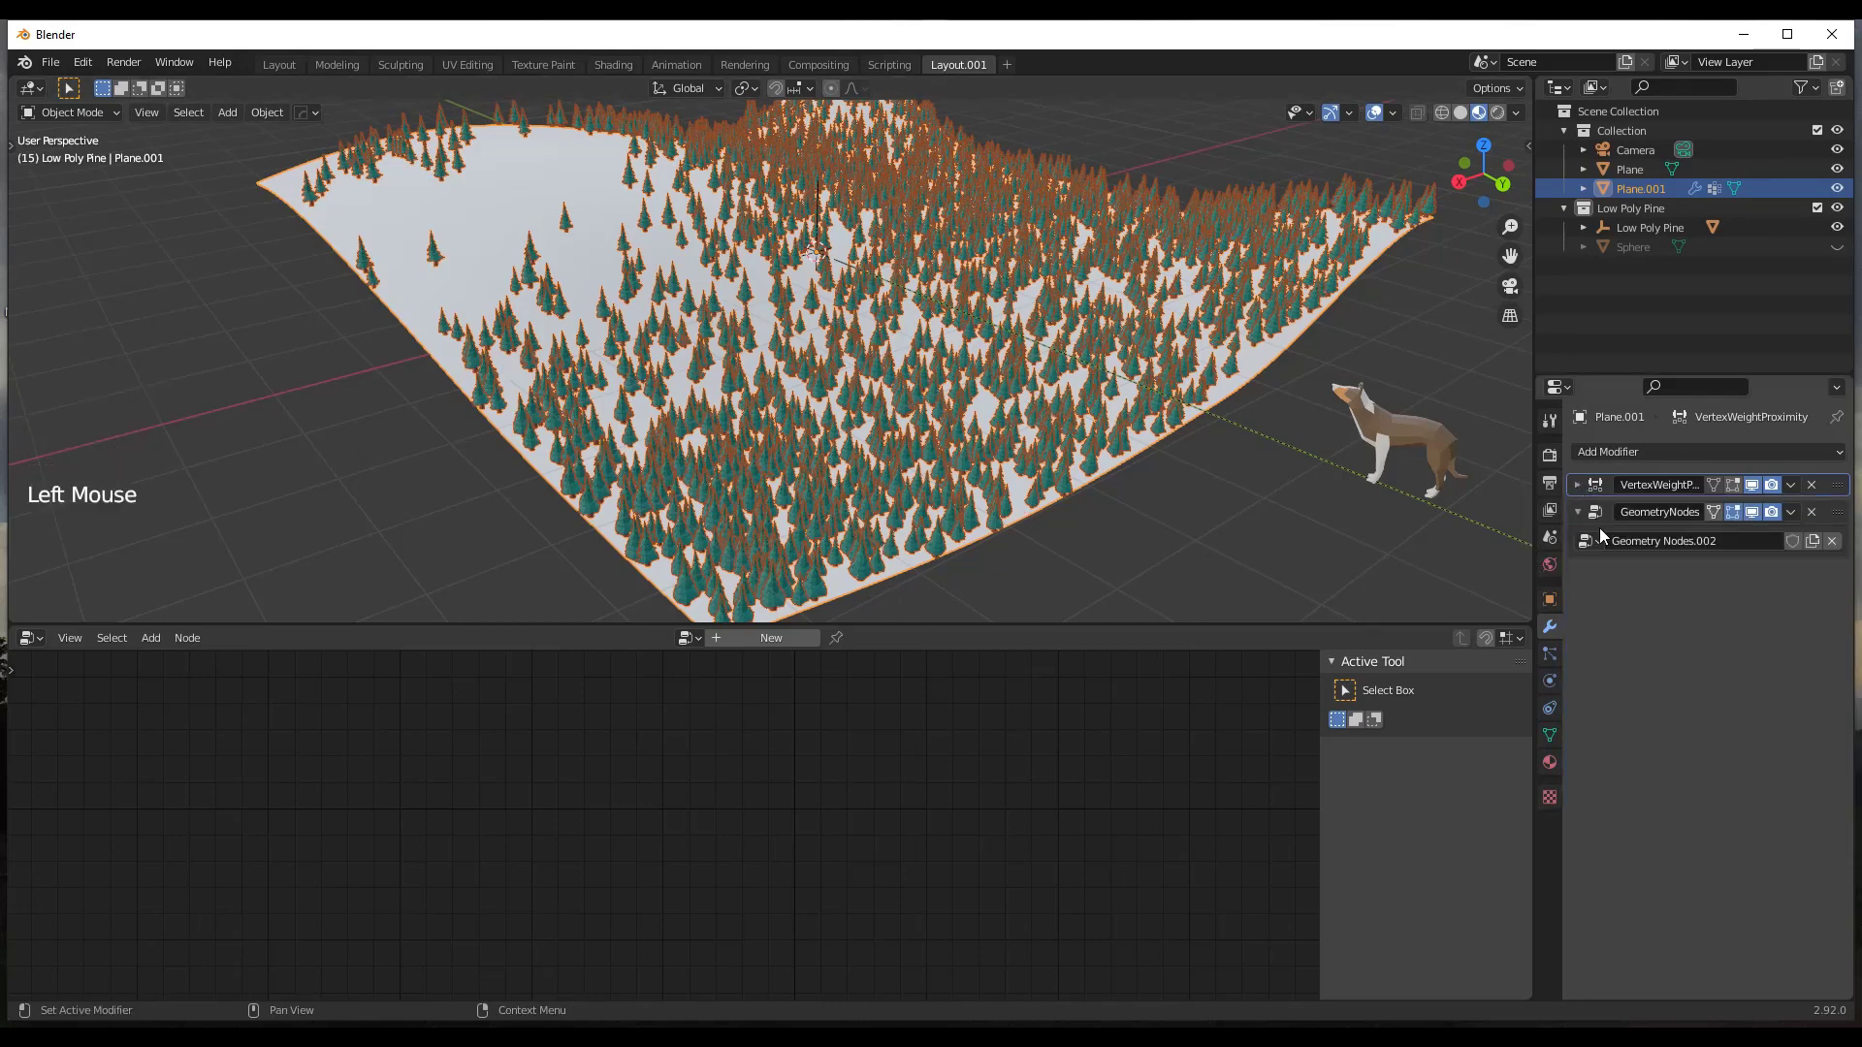
left_click(1601, 508)
scroll(747, 793, "down", 16)
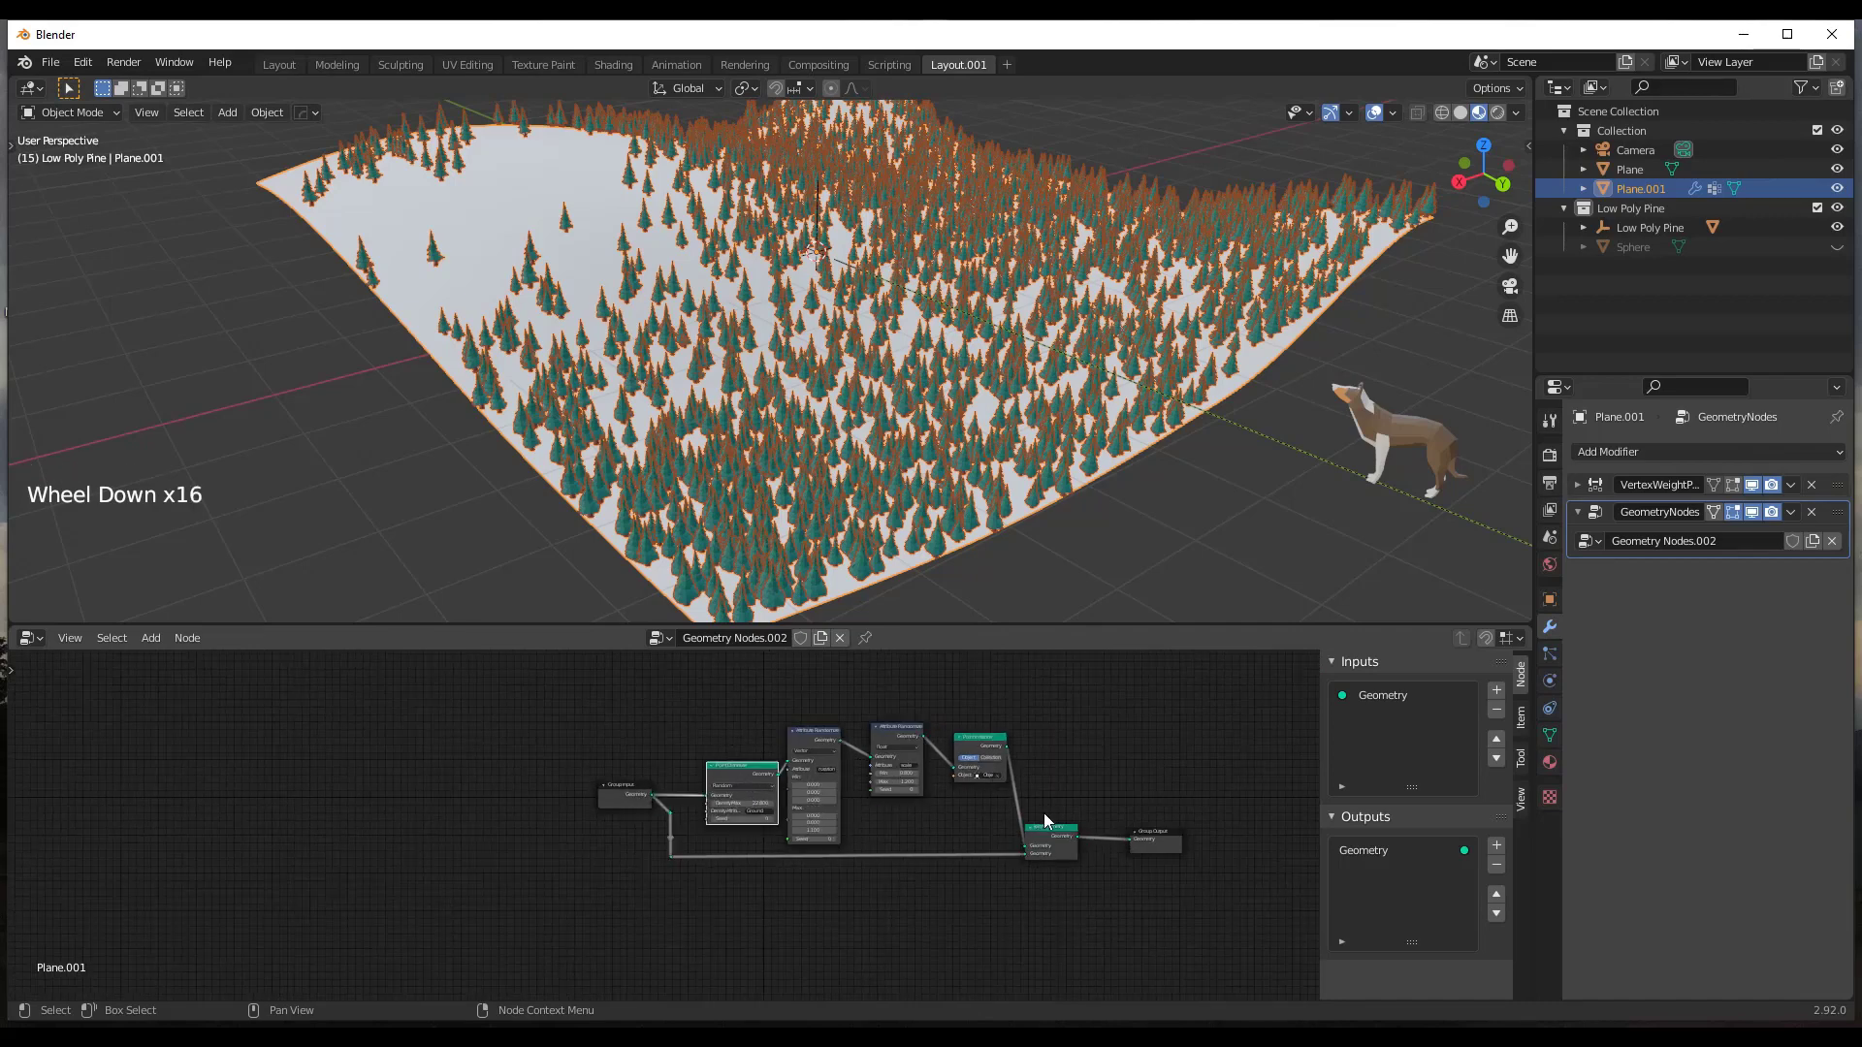
Move the Join Geometry and Group Output nodes further along and lower, away from the instancing nodes.
left_click_drag(1060, 841, 1174, 838)
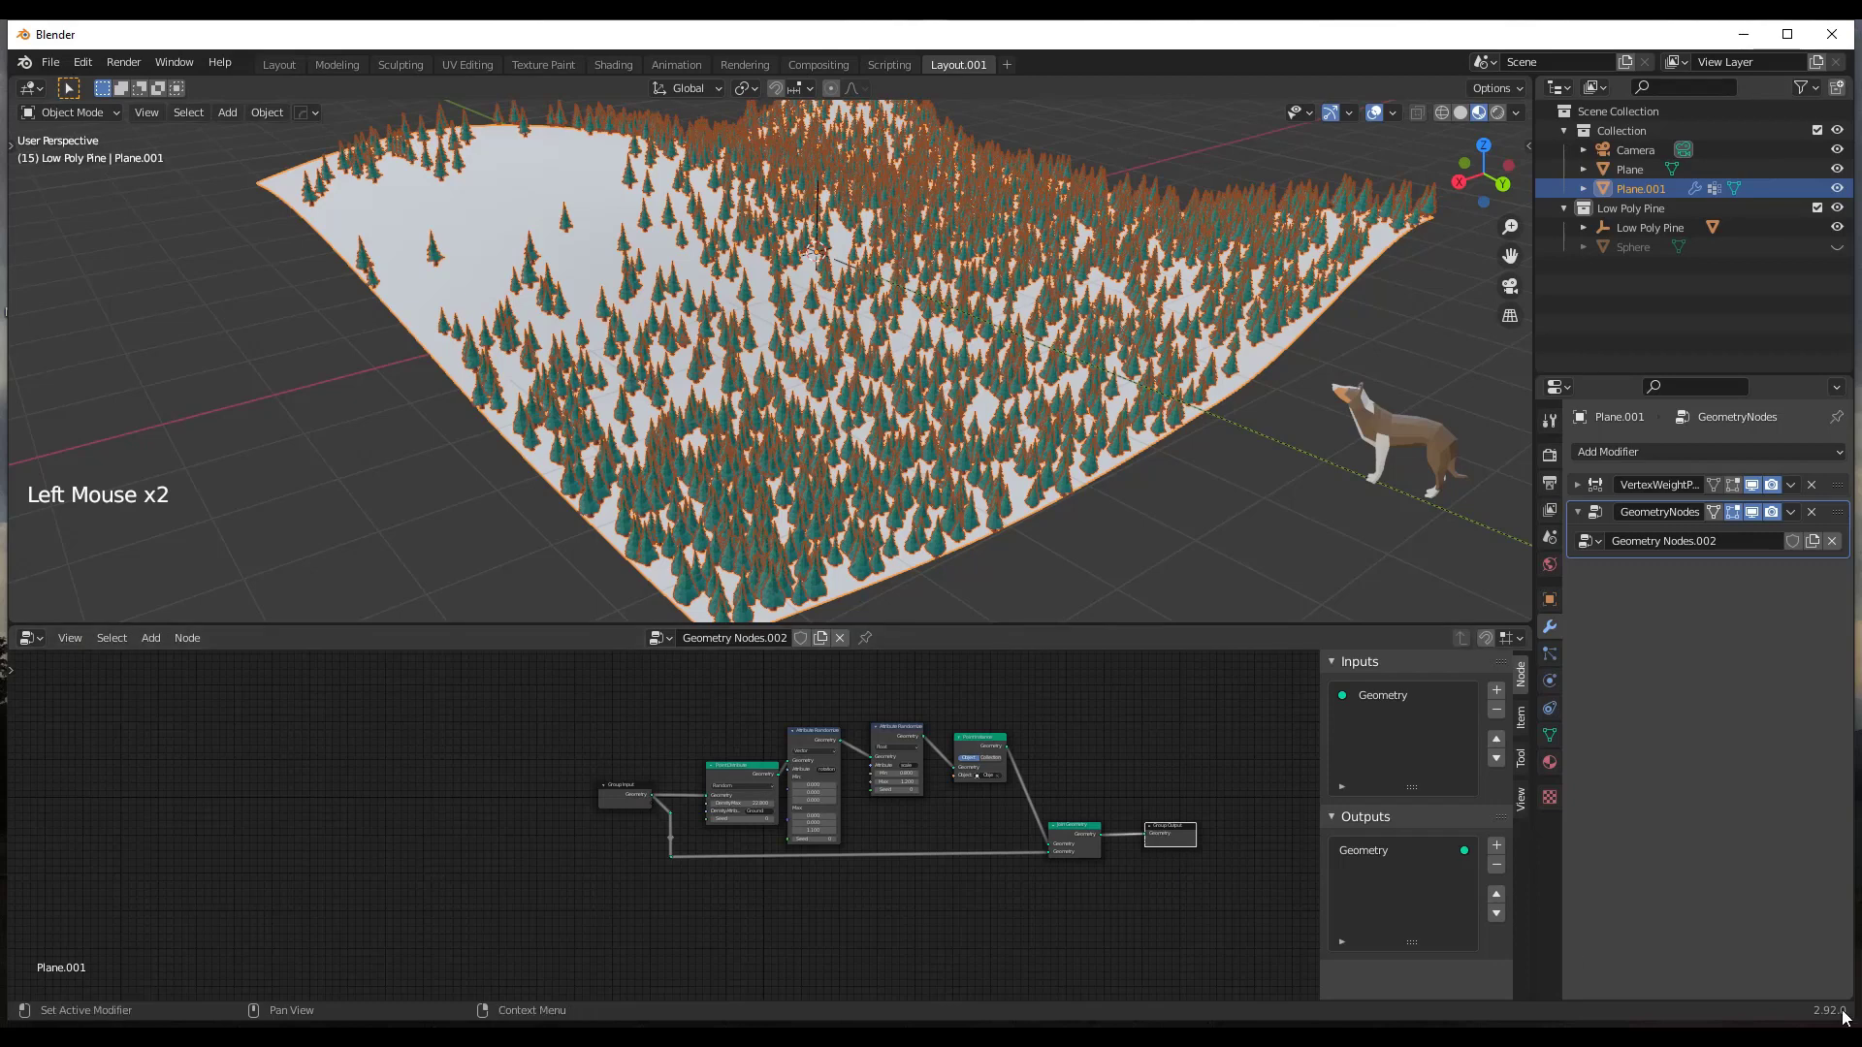
scroll(1074, 846, "up", 13)
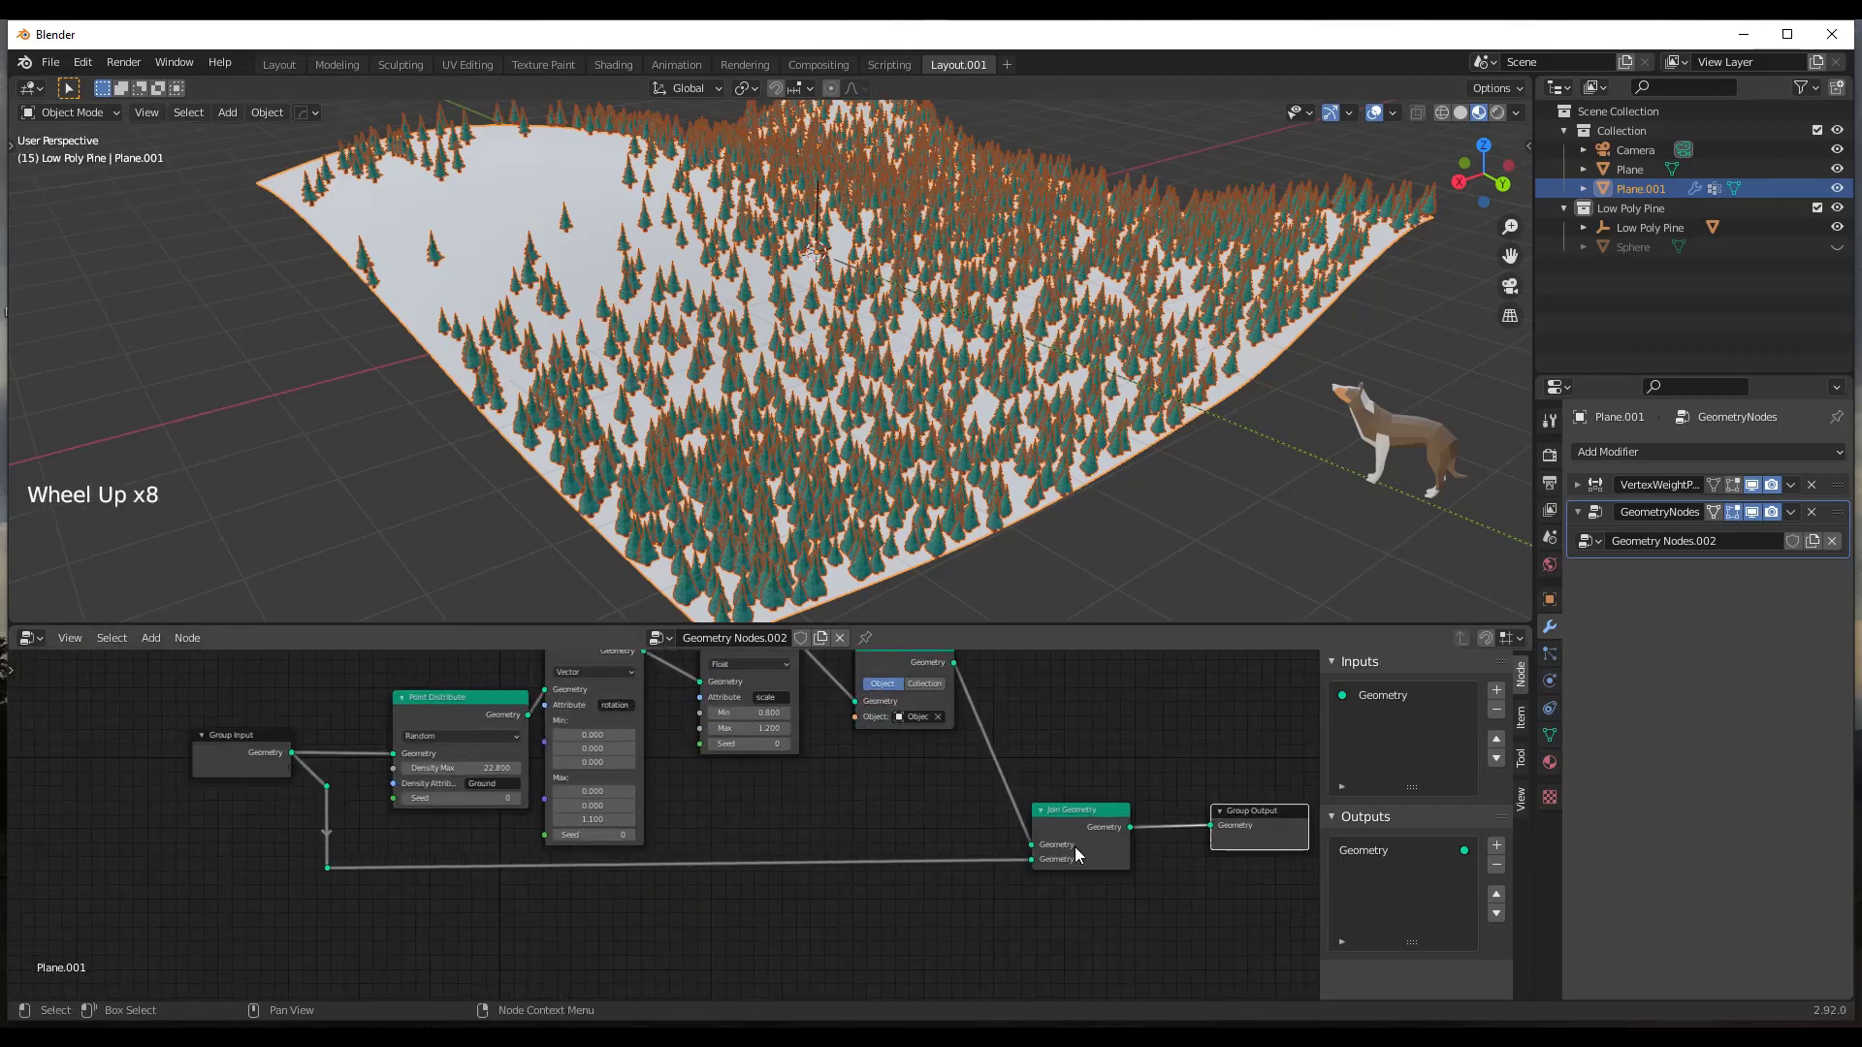
scroll(1045, 851, "down", 10)
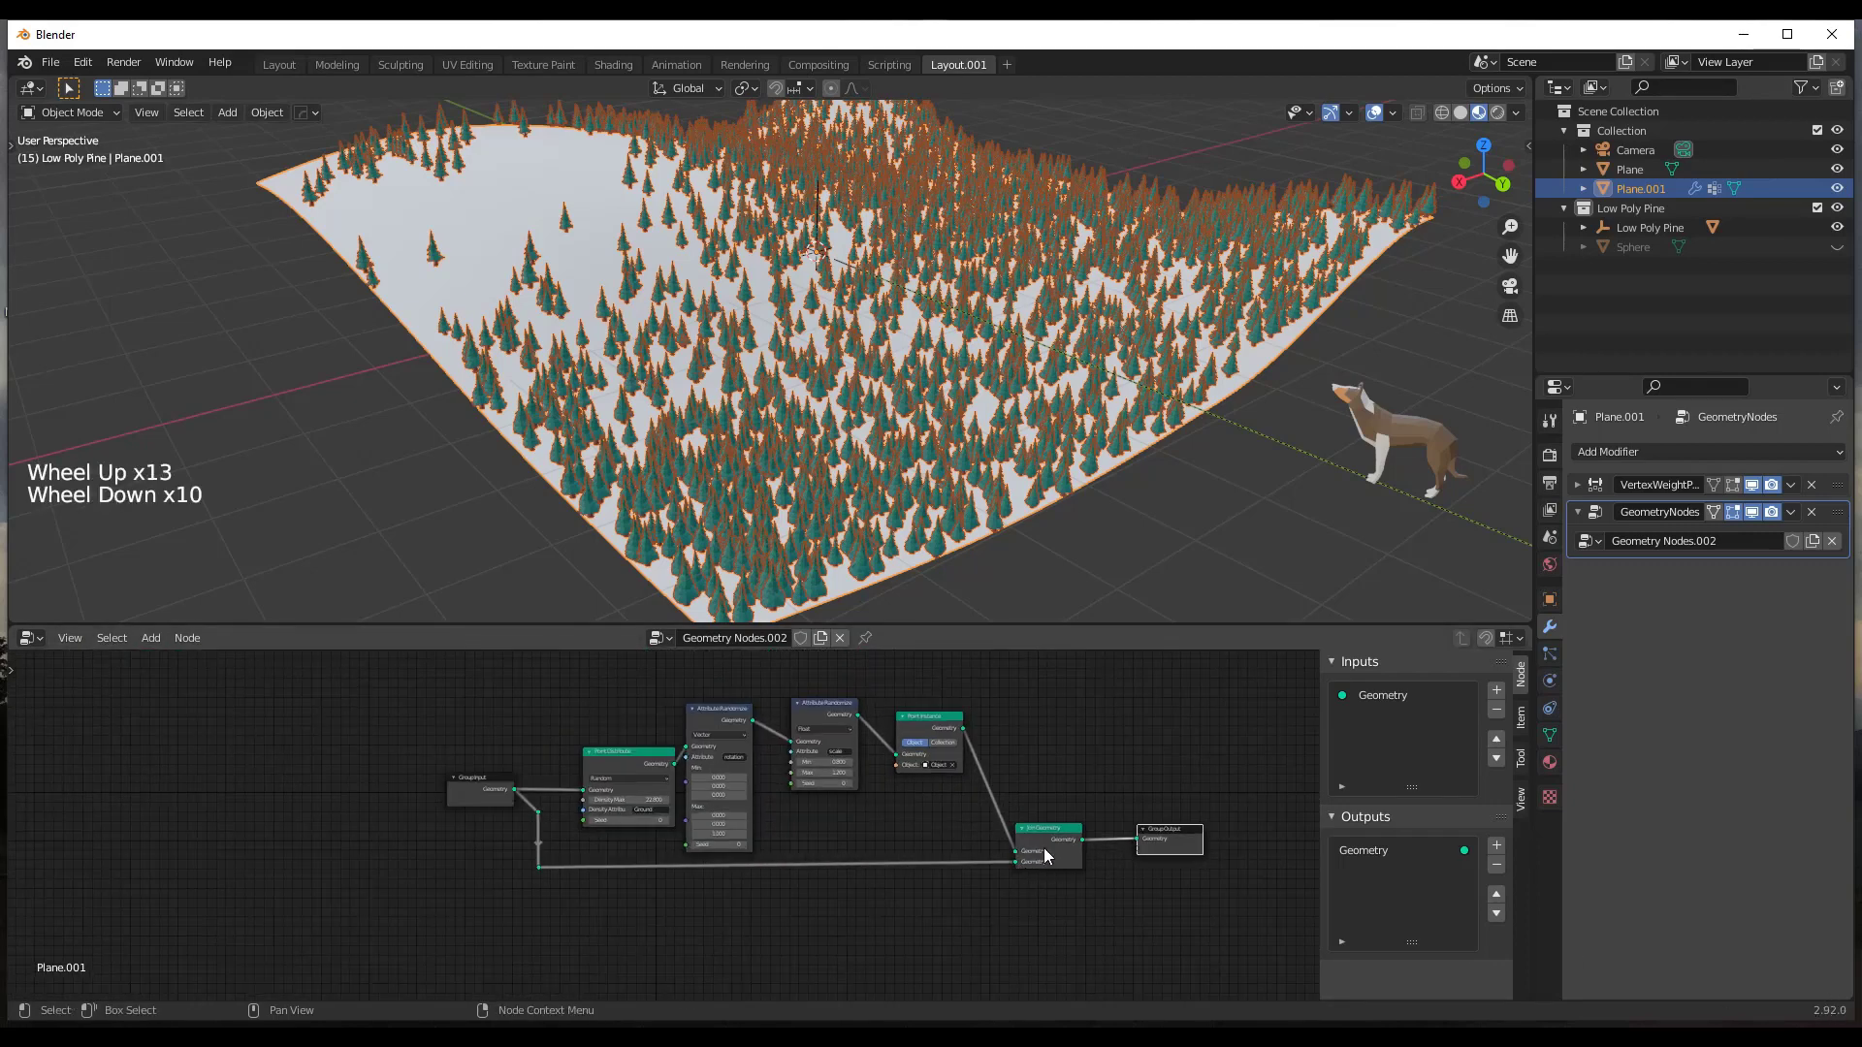
left_click_drag(1048, 842, 1237, 885)
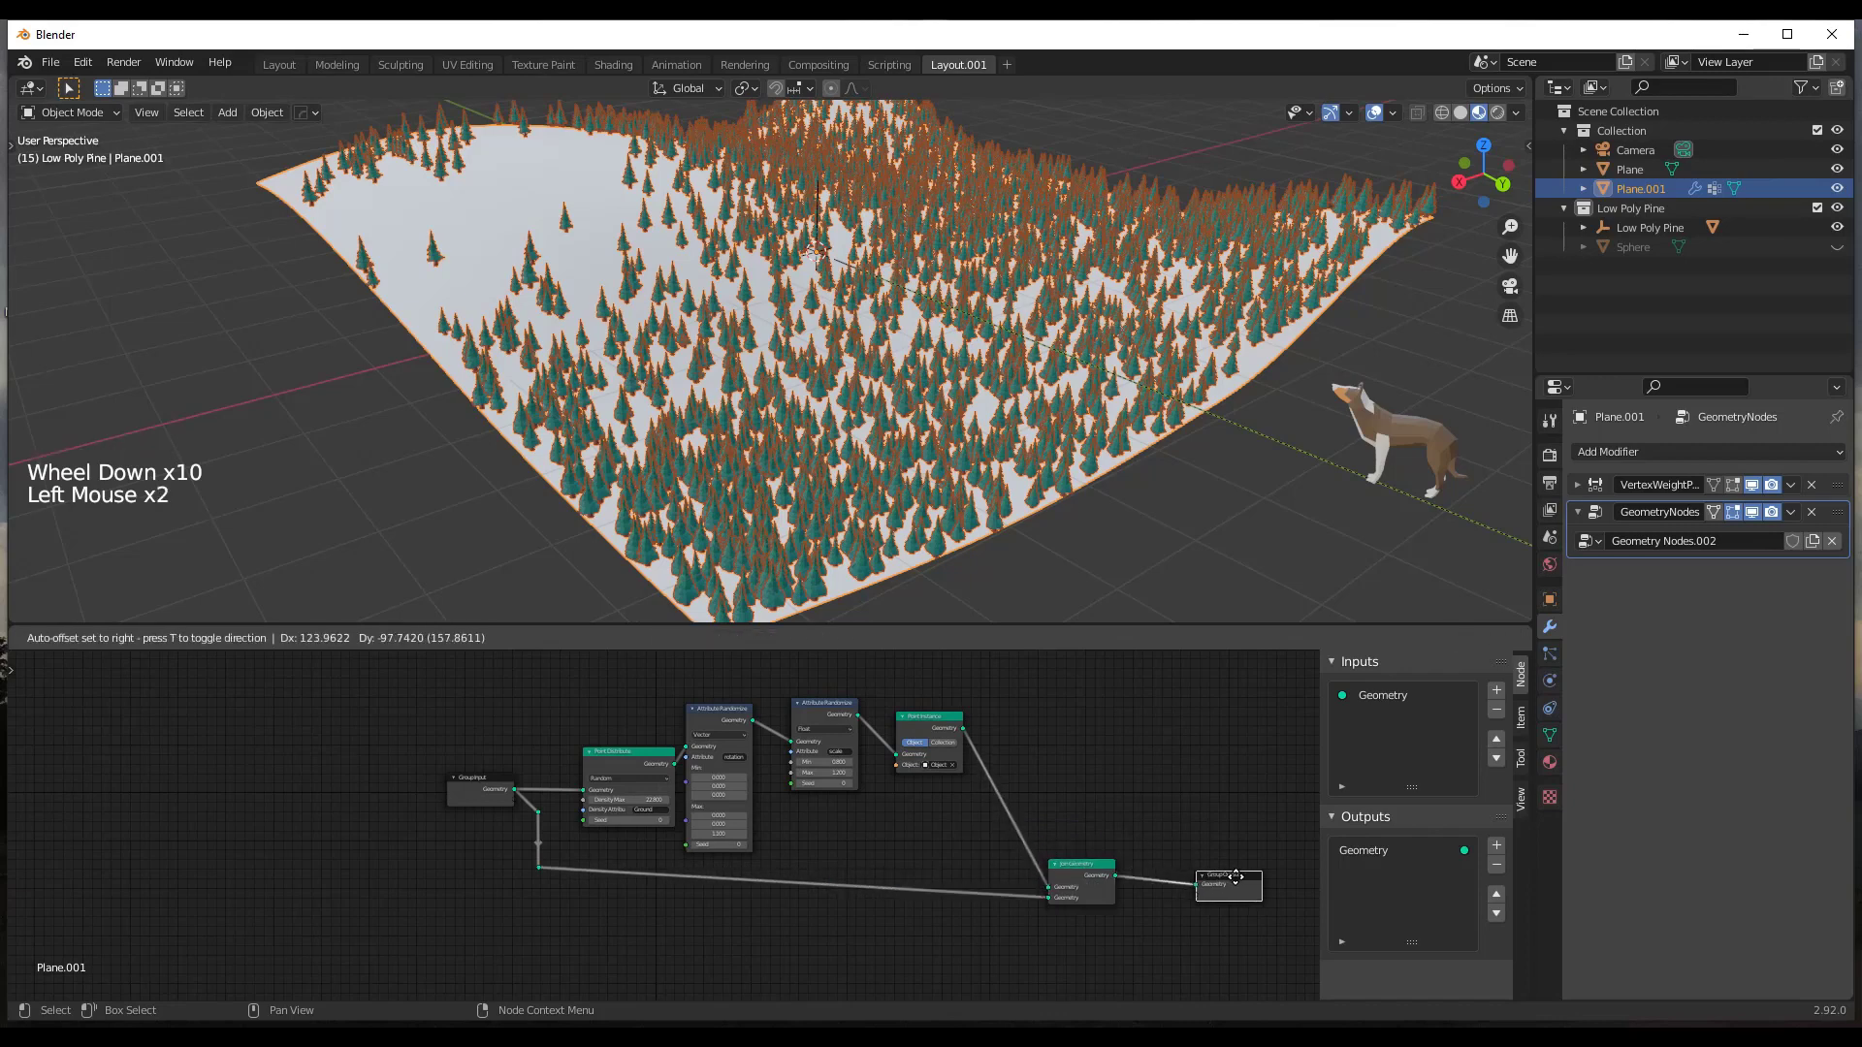
left_click_drag(1091, 876, 1151, 885)
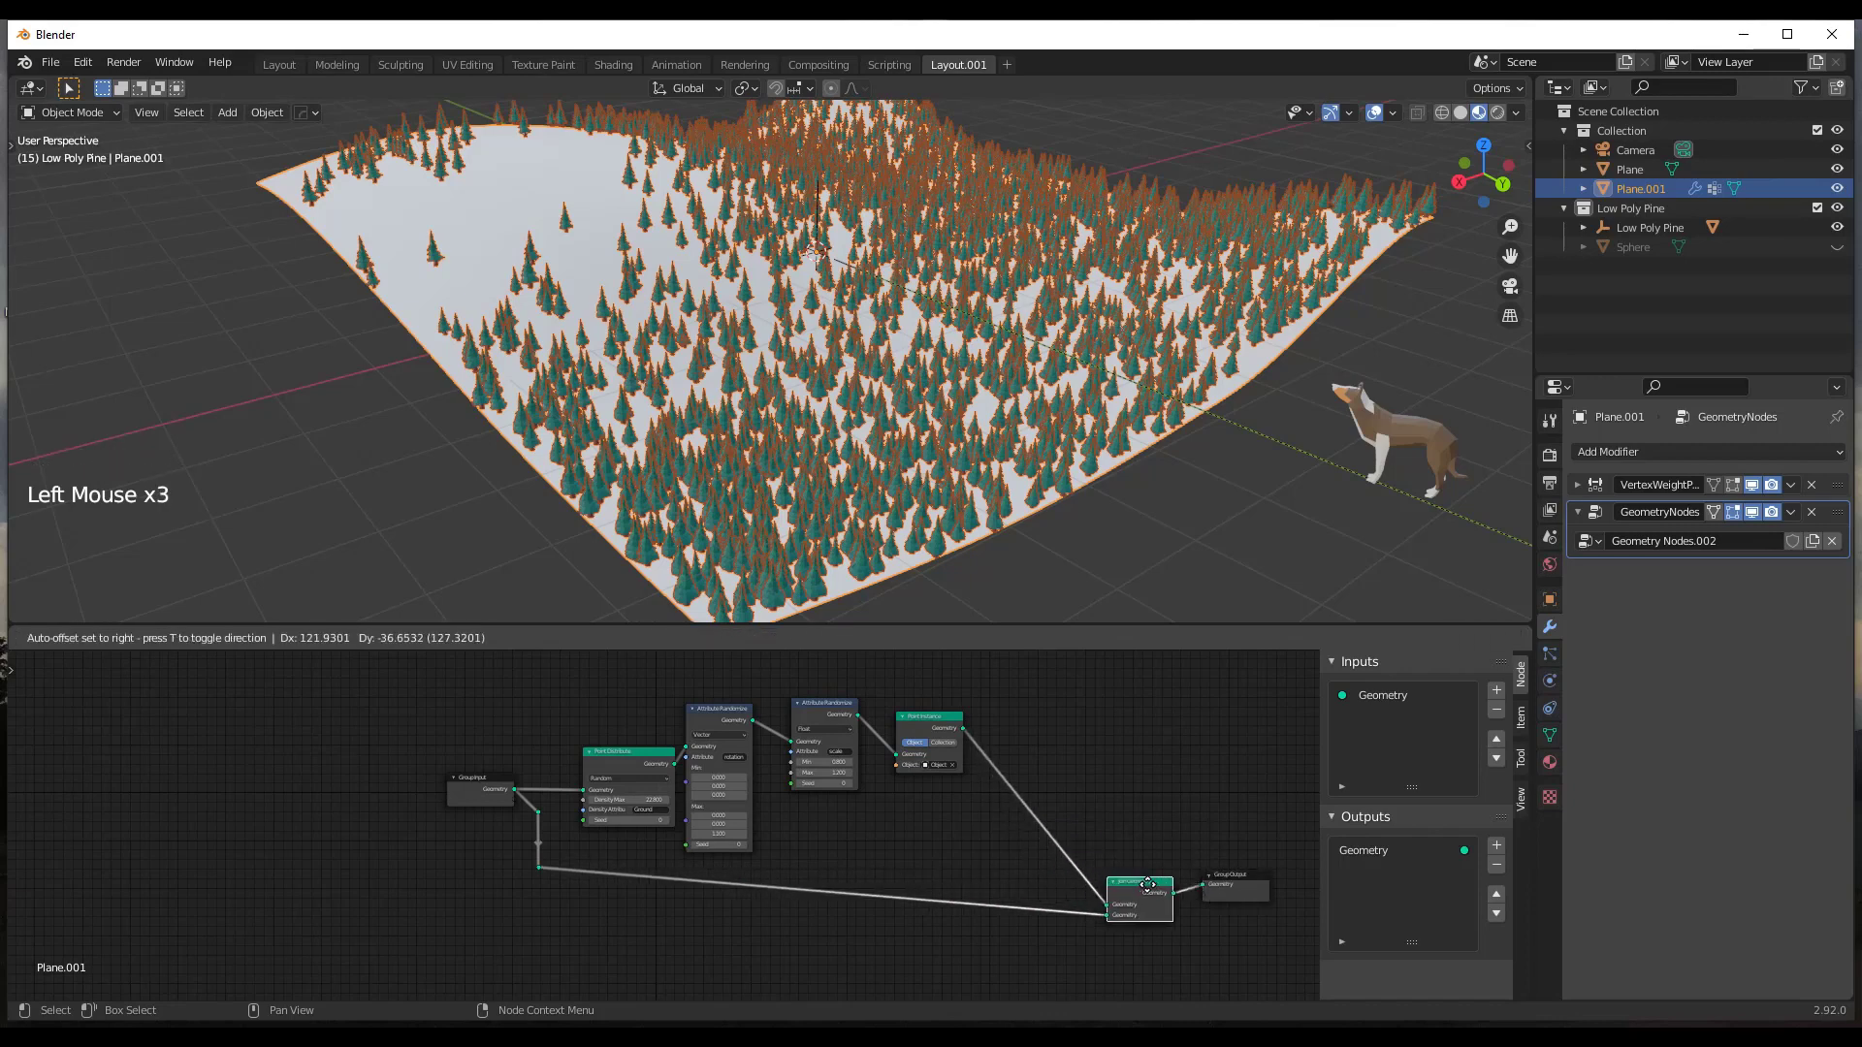
Lower the reroute point and the Join Geometry and Group Output nodes to make room beneath the pine node chain.
left_click(538, 868)
key("g")
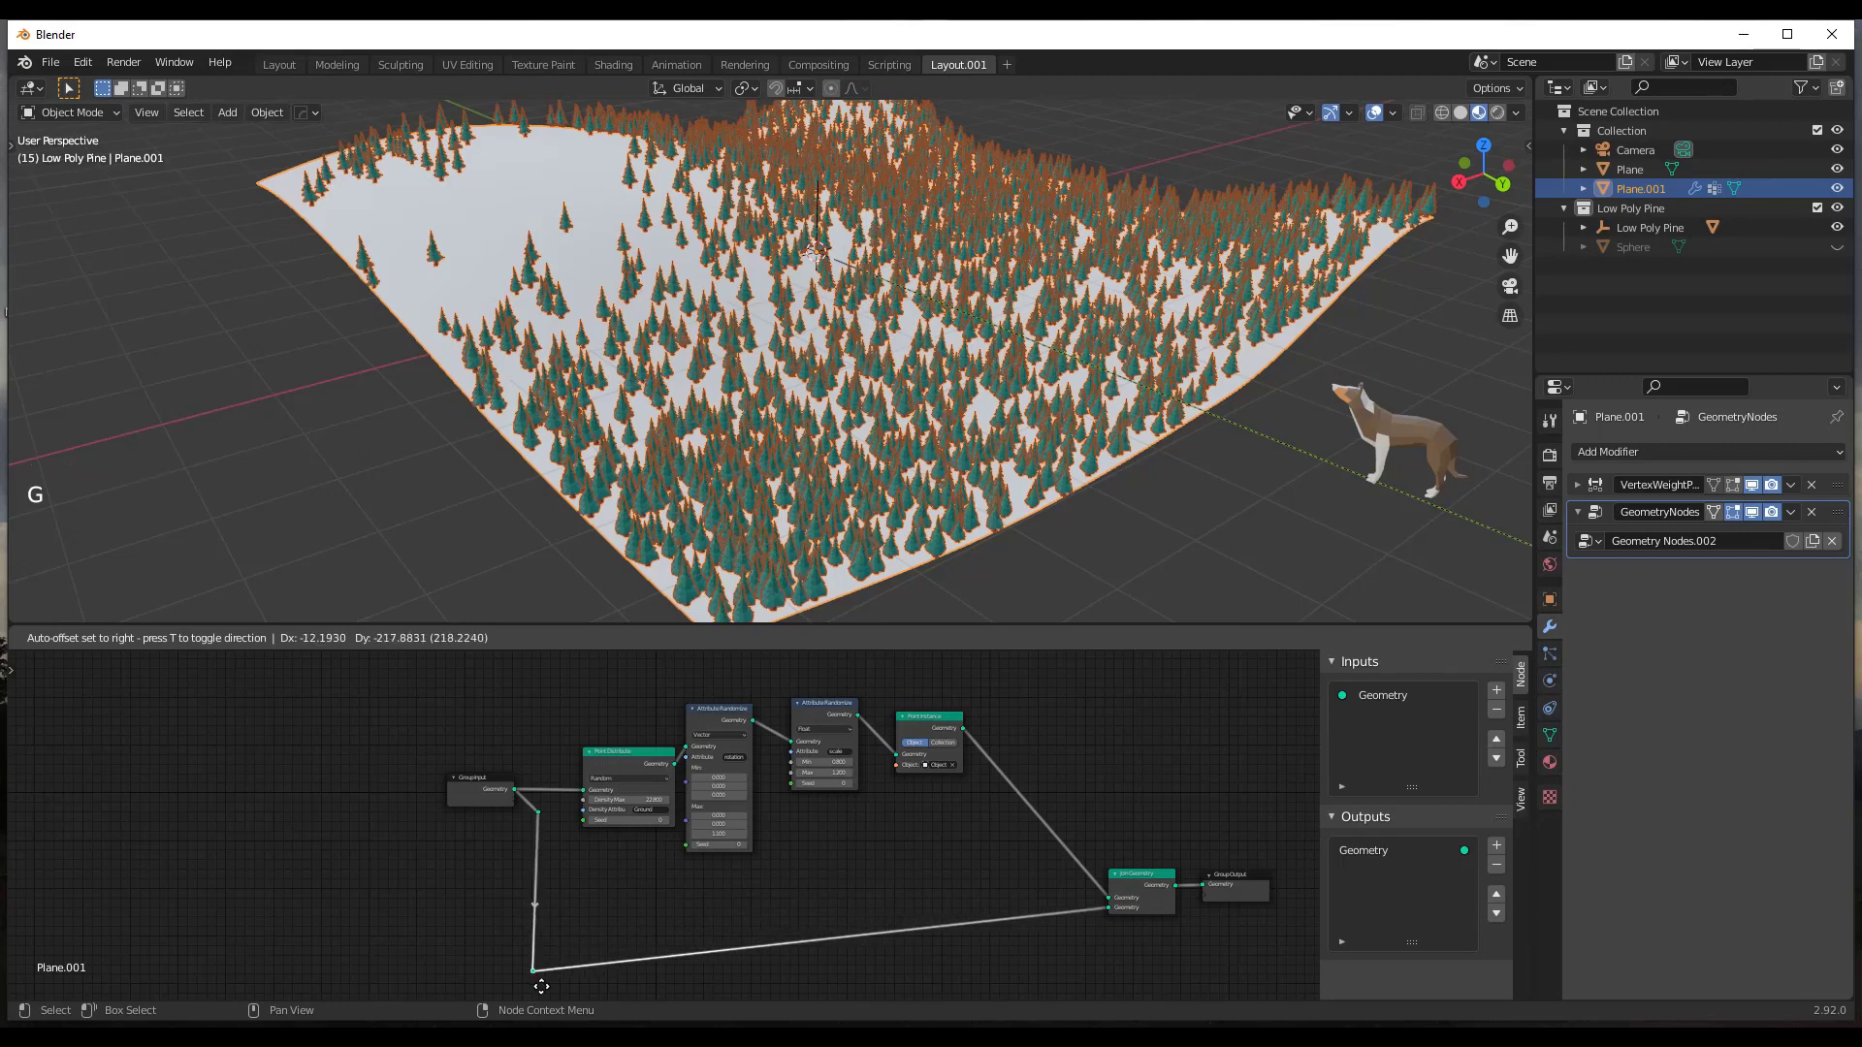
left_click(538, 977)
scroll(649, 868, "down", 6)
scroll(765, 885, "down", 3)
left_click(928, 900)
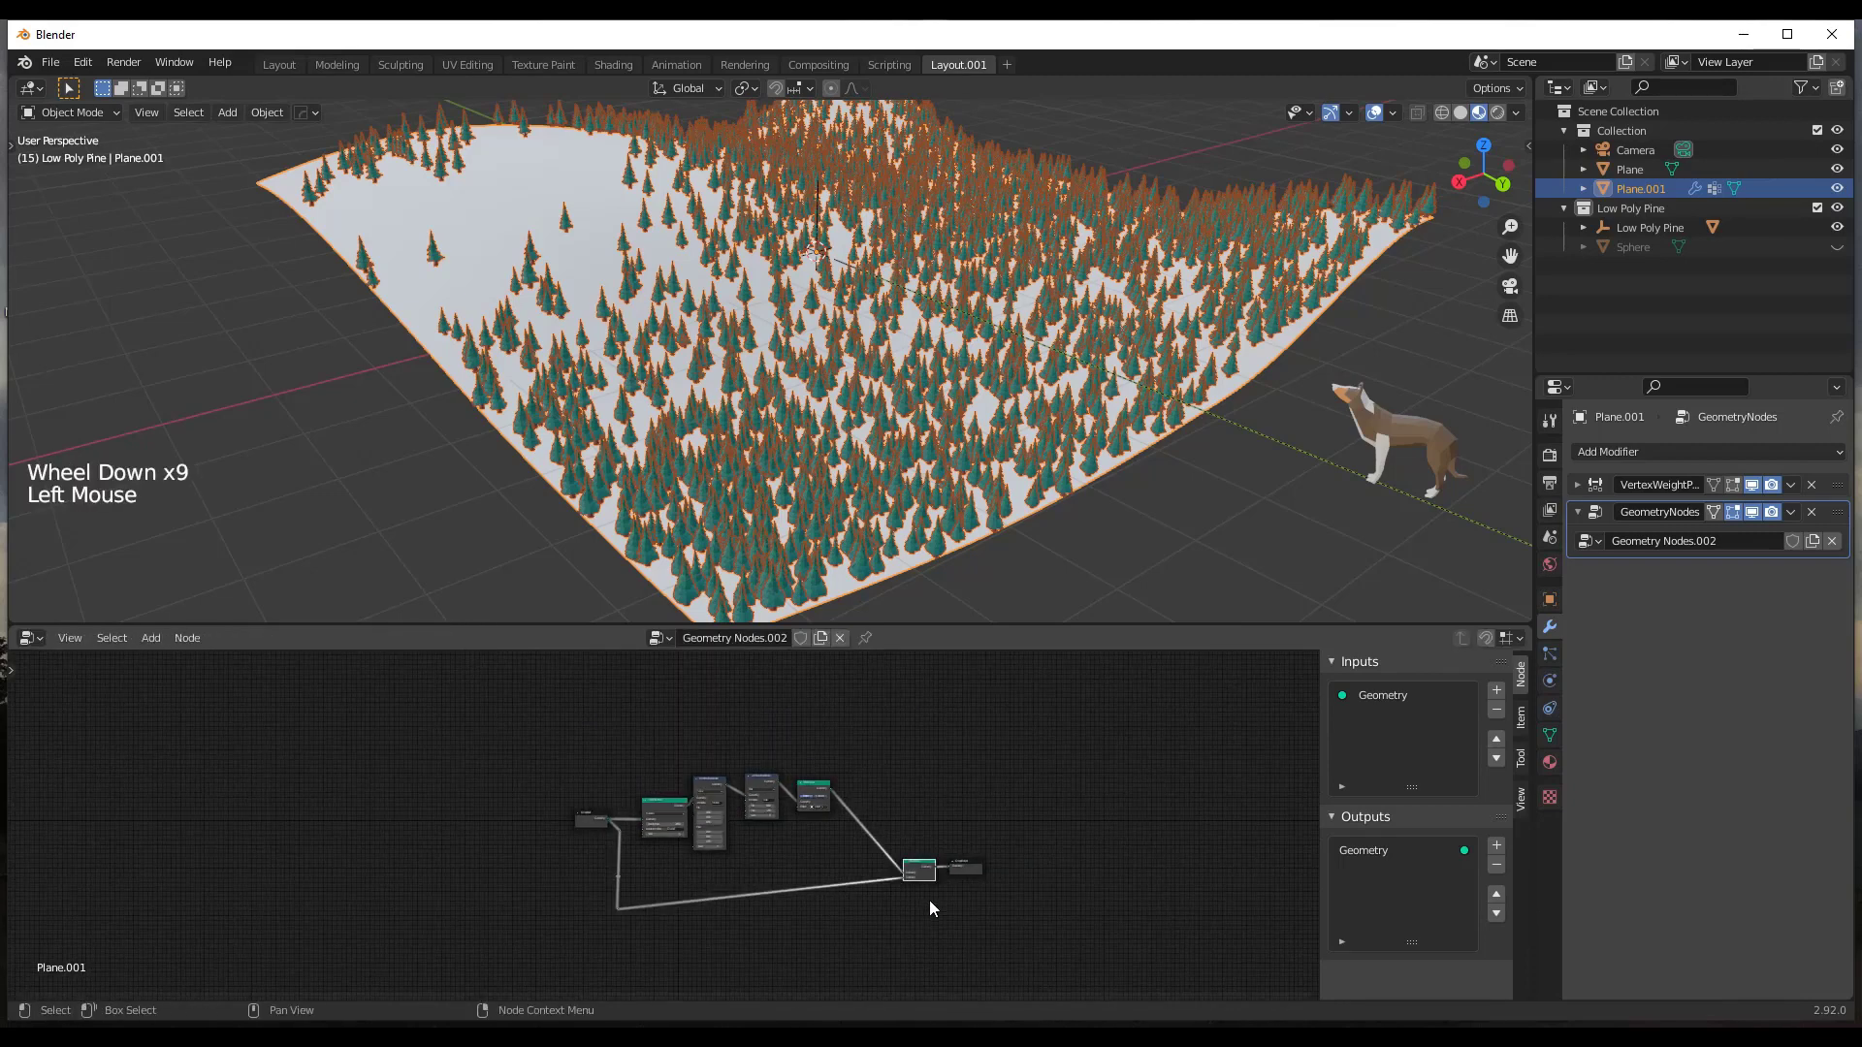
key("g")
left_click(923, 945)
scroll(549, 887, "up", 6)
middle_click_drag(549, 887, 781, 851)
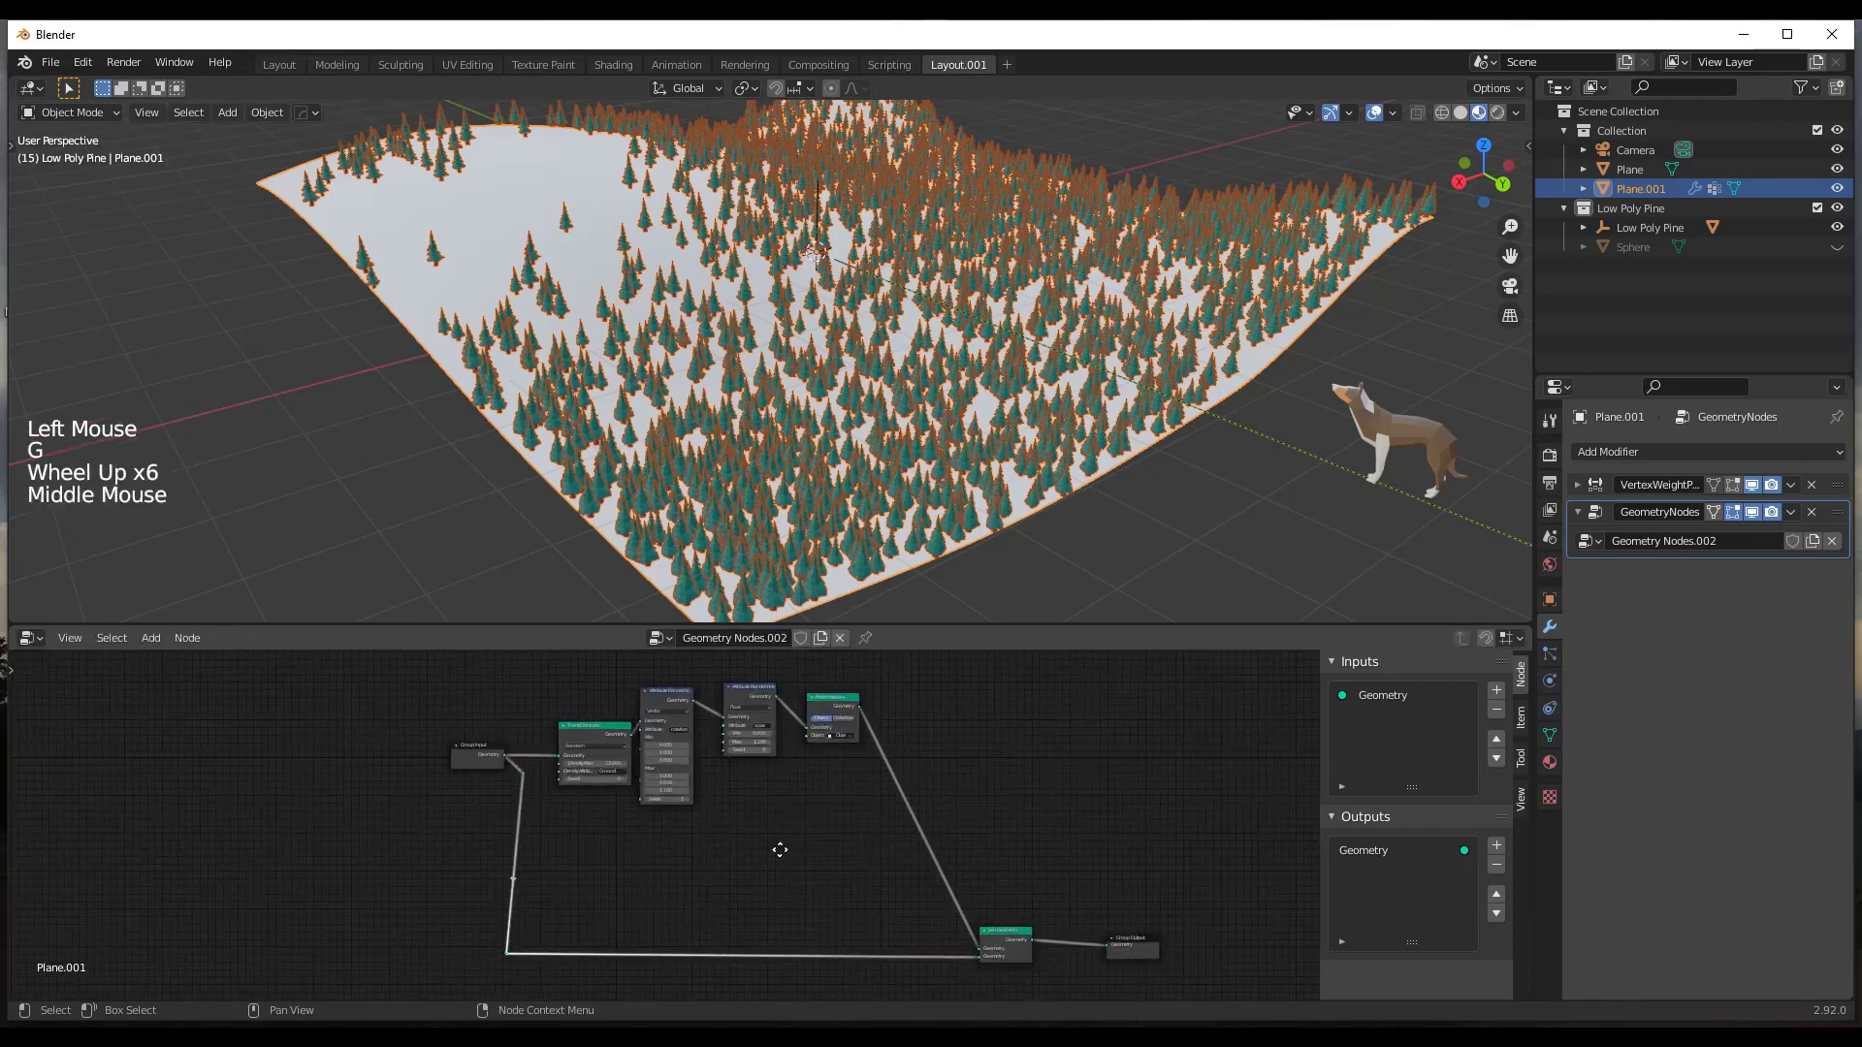
Duplicate the source pine beside the dog and offset the copy by about 0.25 m in X, -0.24 m in Y and 0.07 m in Z.
scroll(781, 850, "up", 2)
scroll(781, 850, "down", 3)
scroll(1299, 475, "down", 5)
scroll(1181, 609, "up", 13)
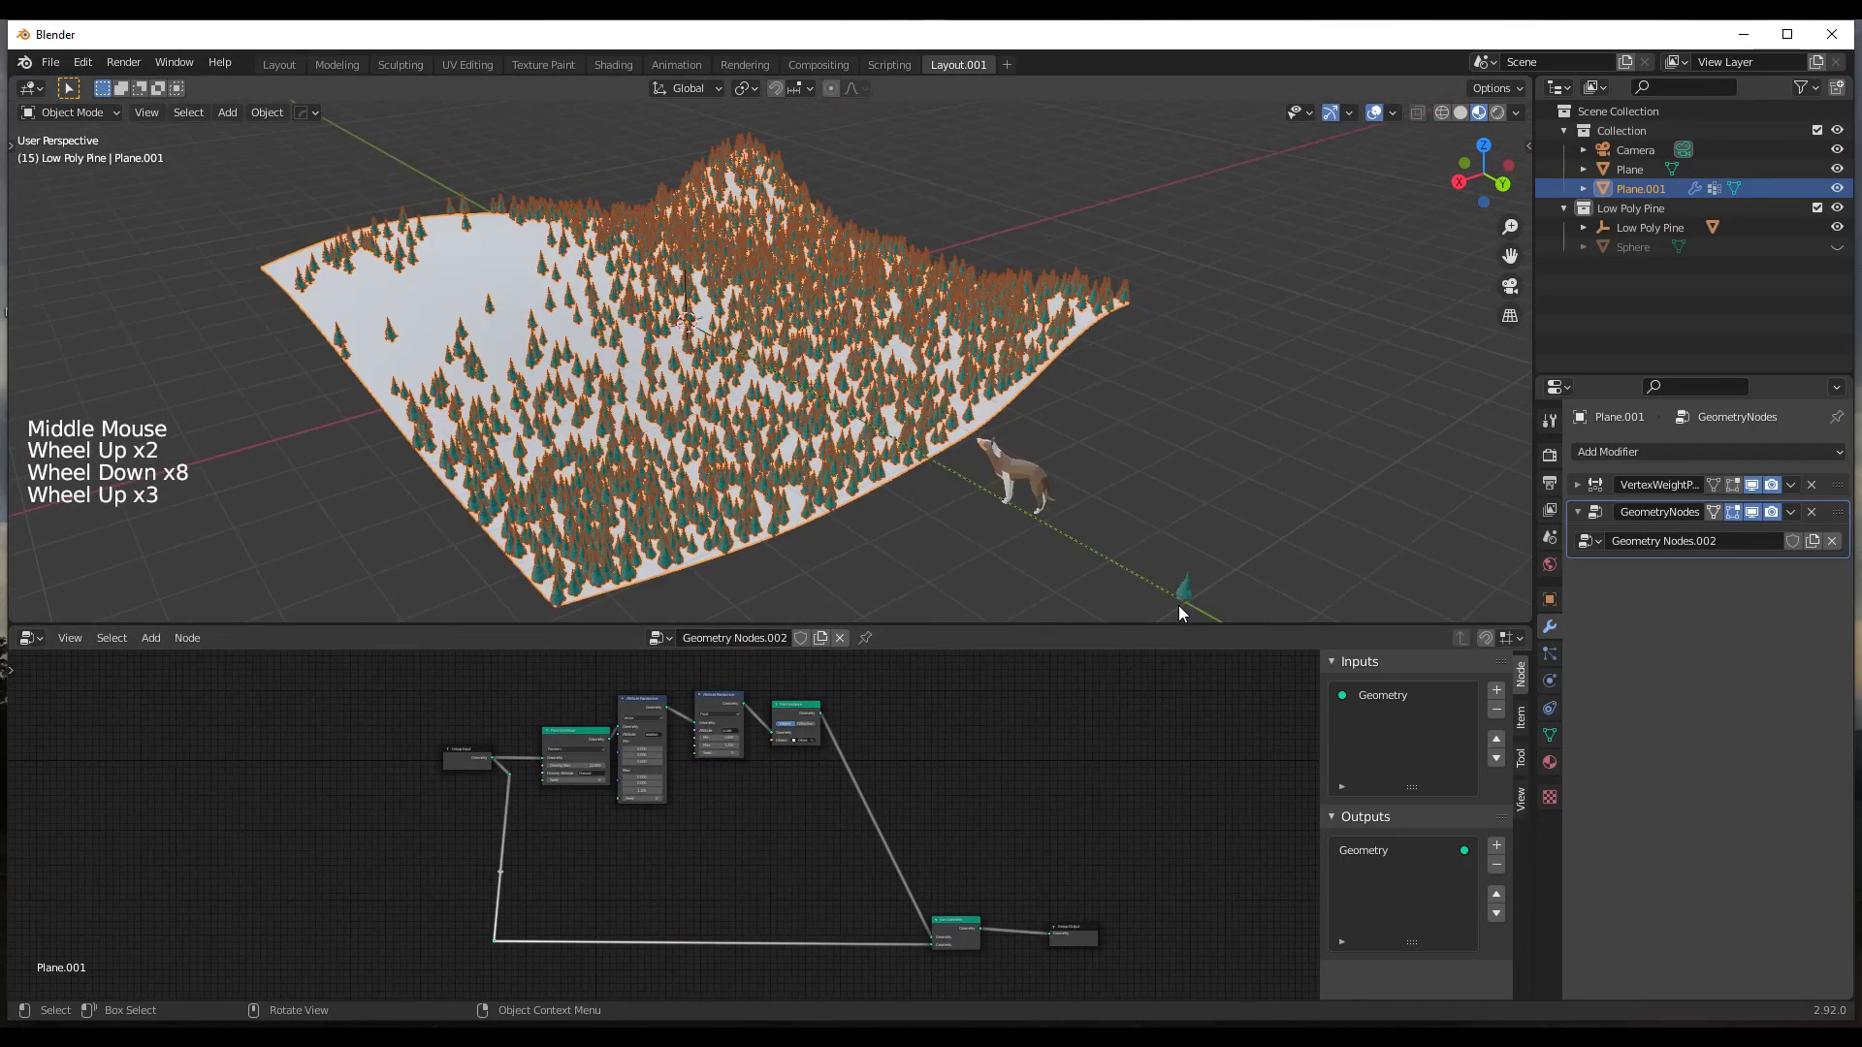
left_click(1140, 574)
key("g")
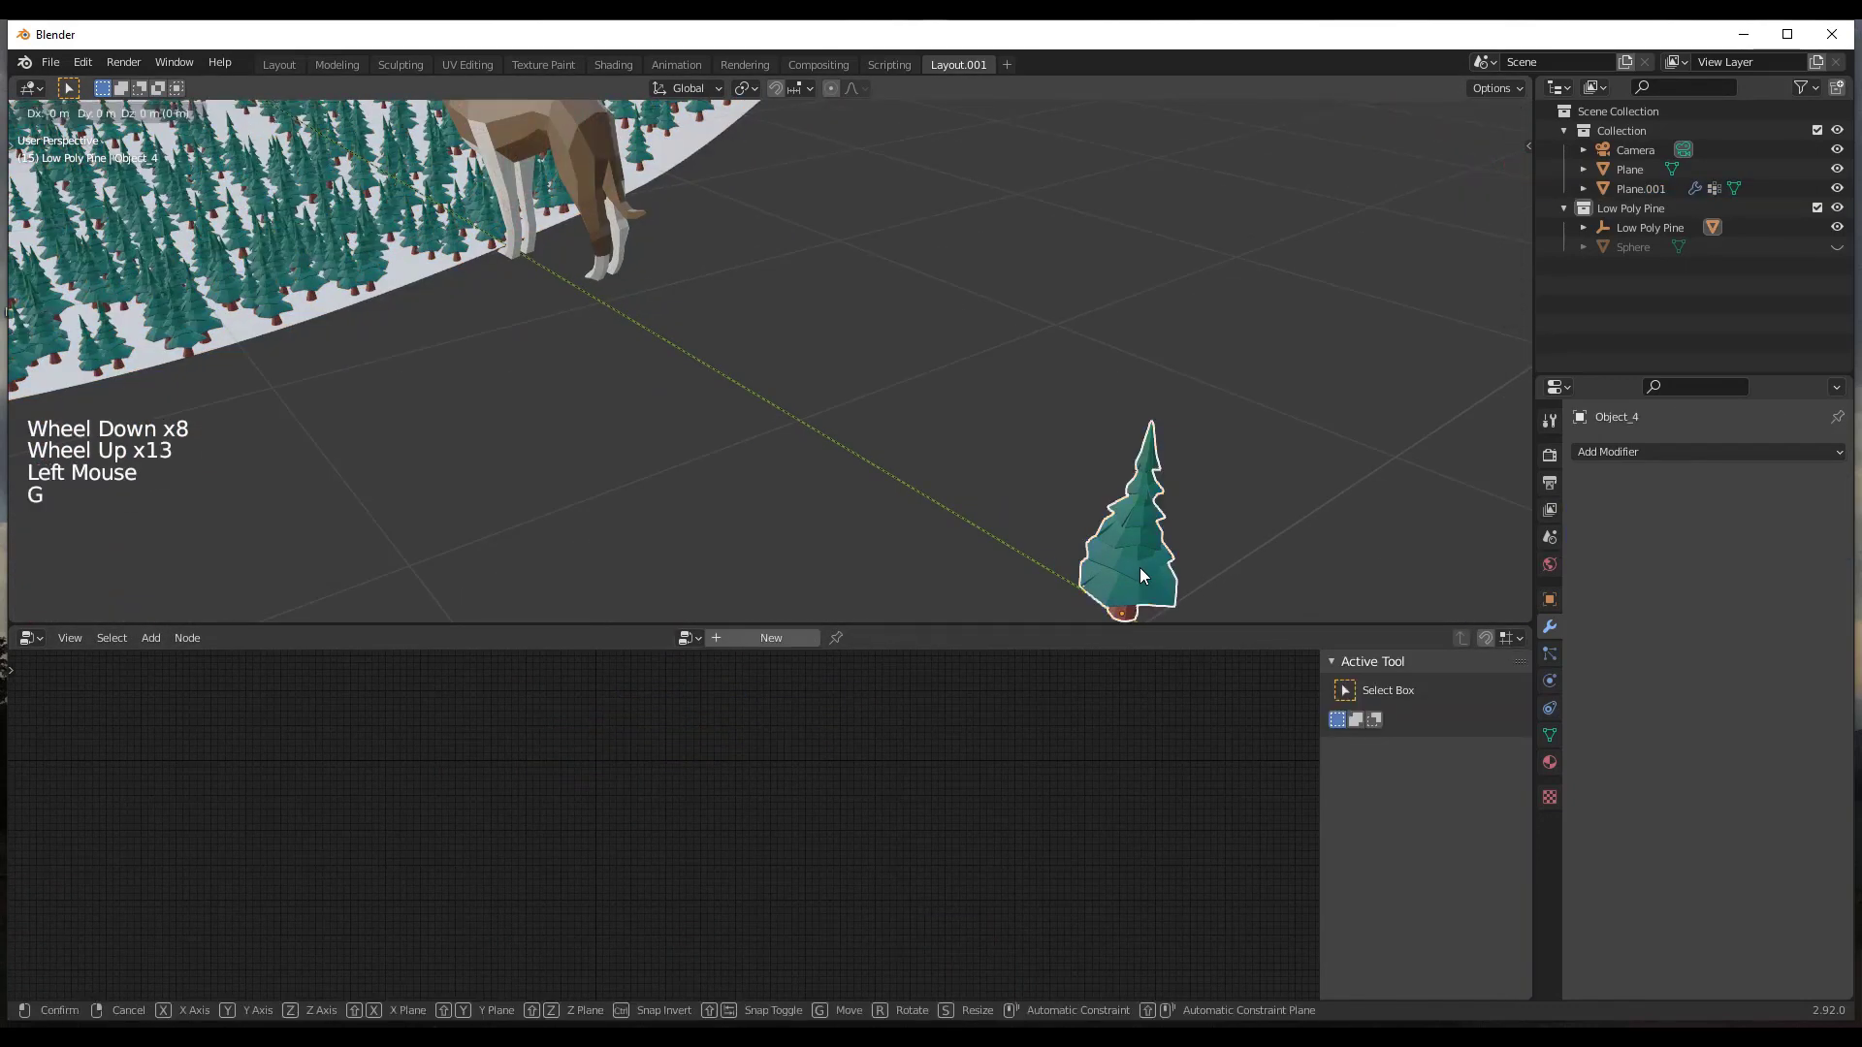
right_click(1138, 567)
key("shift+d")
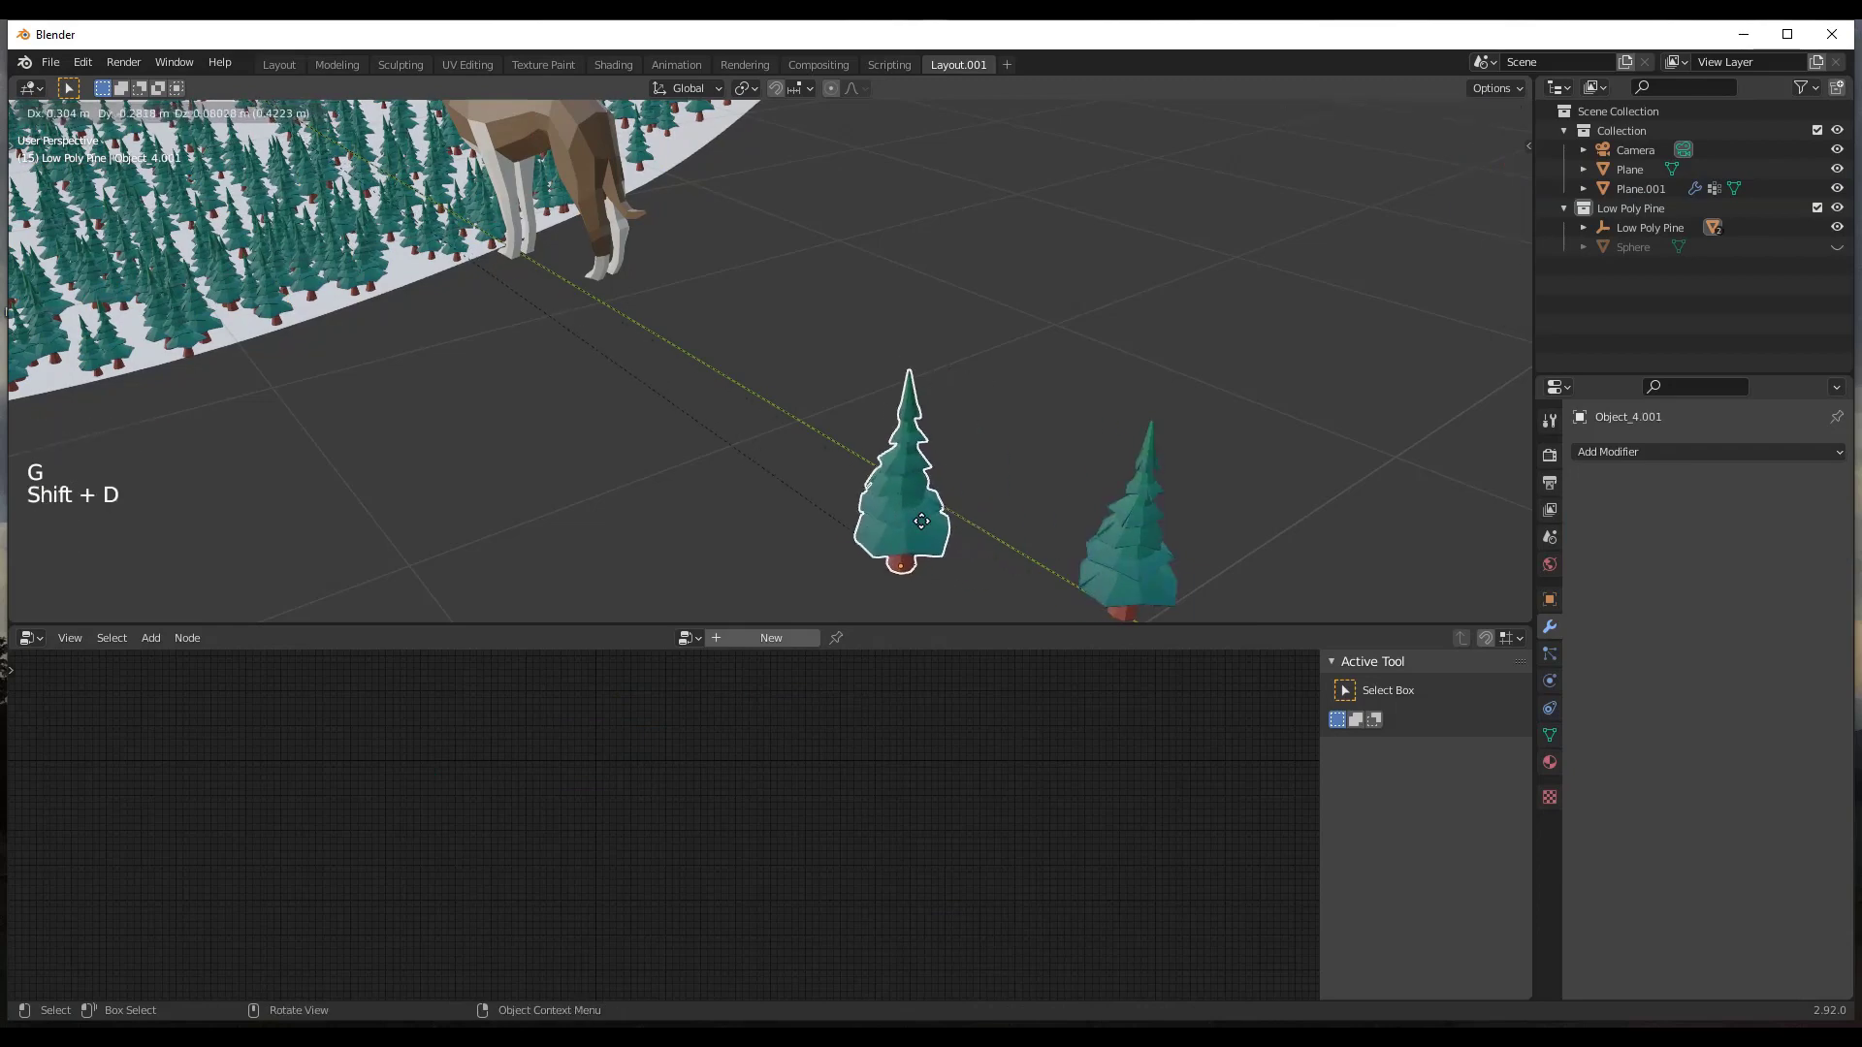
left_click(950, 519)
scroll(969, 410, "down", 1)
scroll(987, 557, "up", 3)
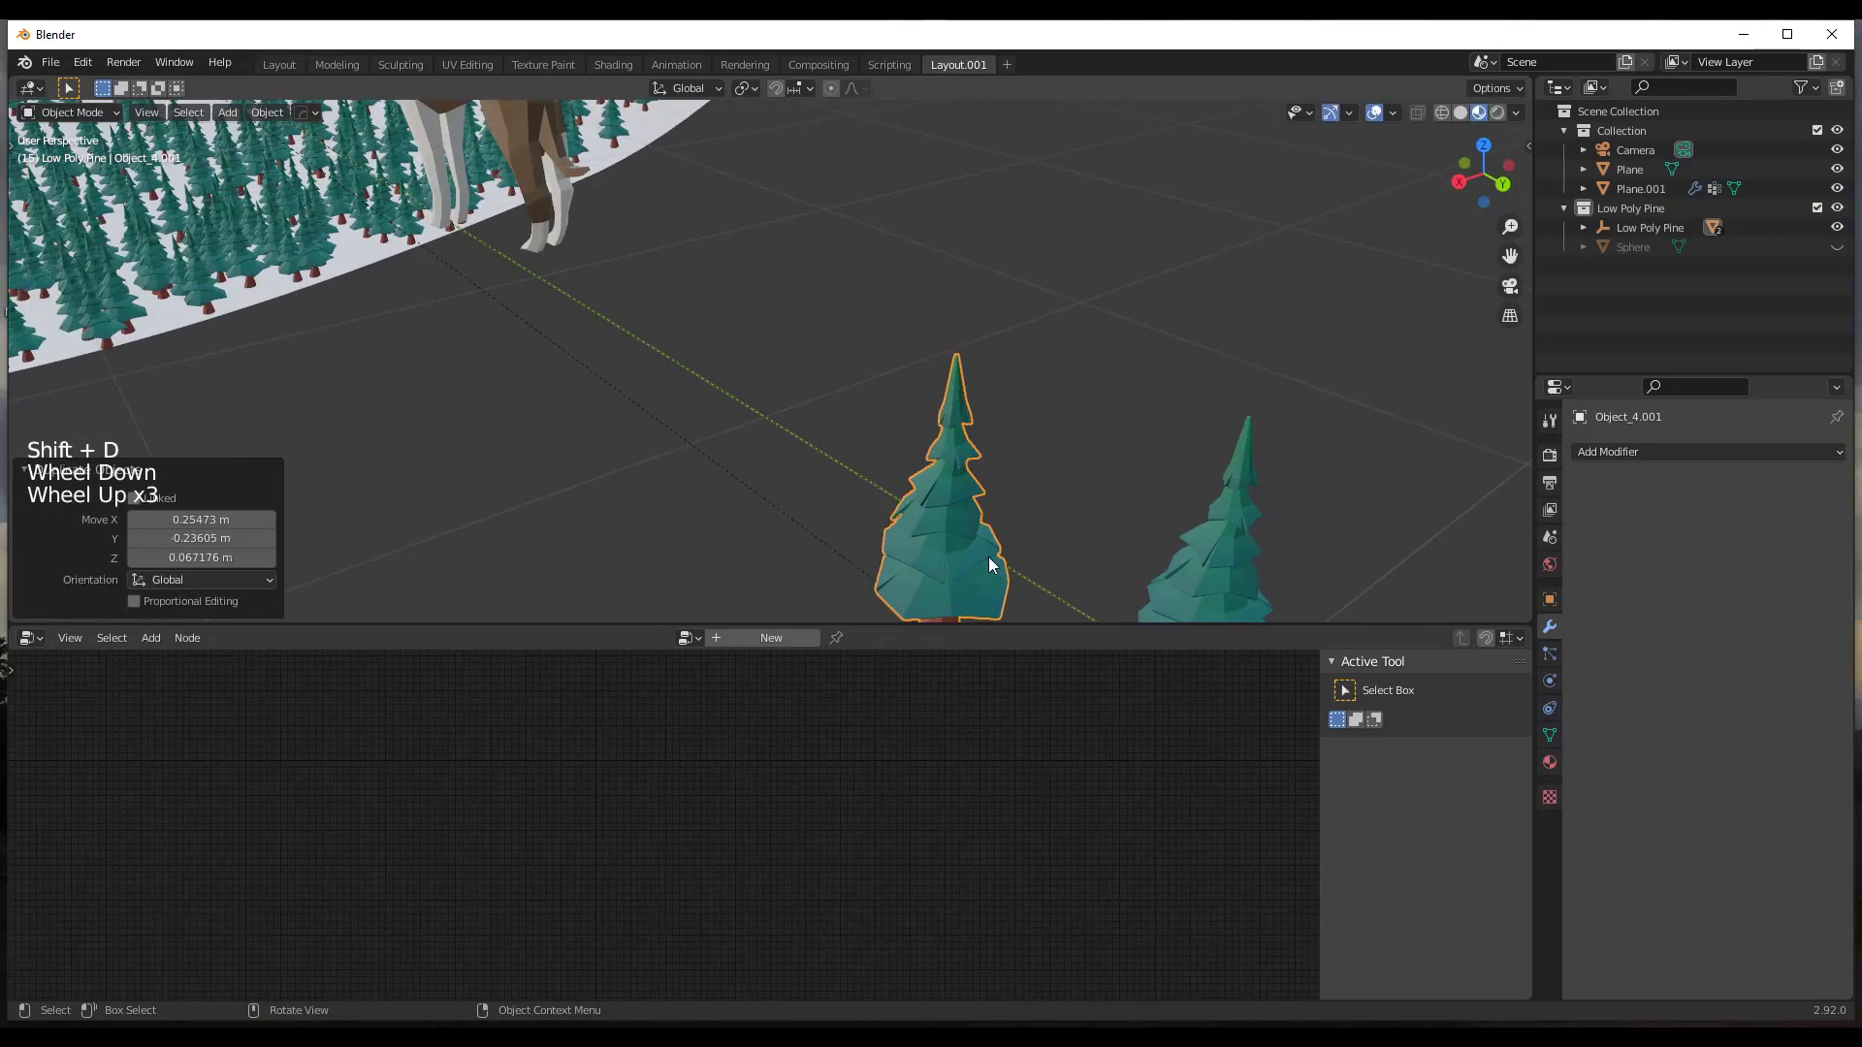
Reshape the duplicate pine in wireframe Edit Mode by scaling and moving its lower branch vertices with proportional editing.
scroll(980, 582, "down", 2)
left_click(974, 588)
middle_click_drag(974, 587, 988, 539)
scroll(973, 567, "down", 1)
scroll(974, 565, "down", 1)
scroll(960, 514, "up", 1)
scroll(975, 553, "down", 3)
scroll(976, 553, "up", 3)
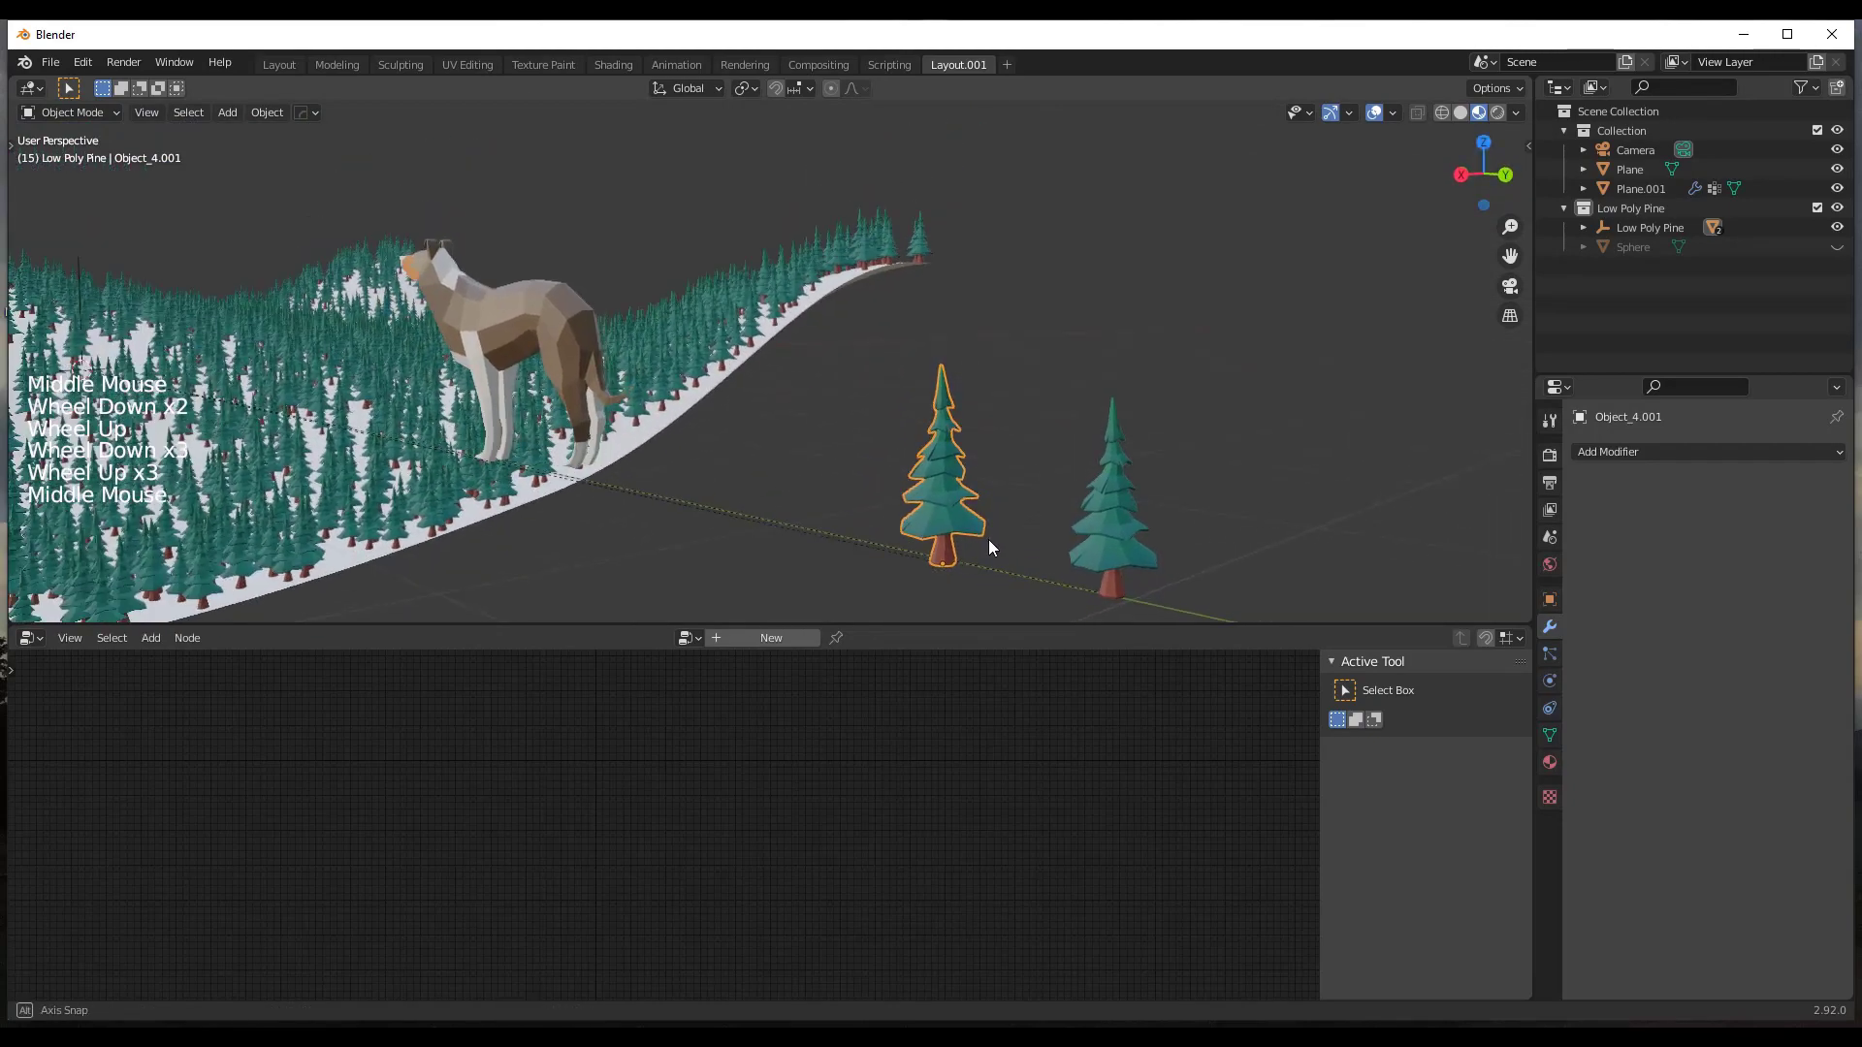
key("Delete")
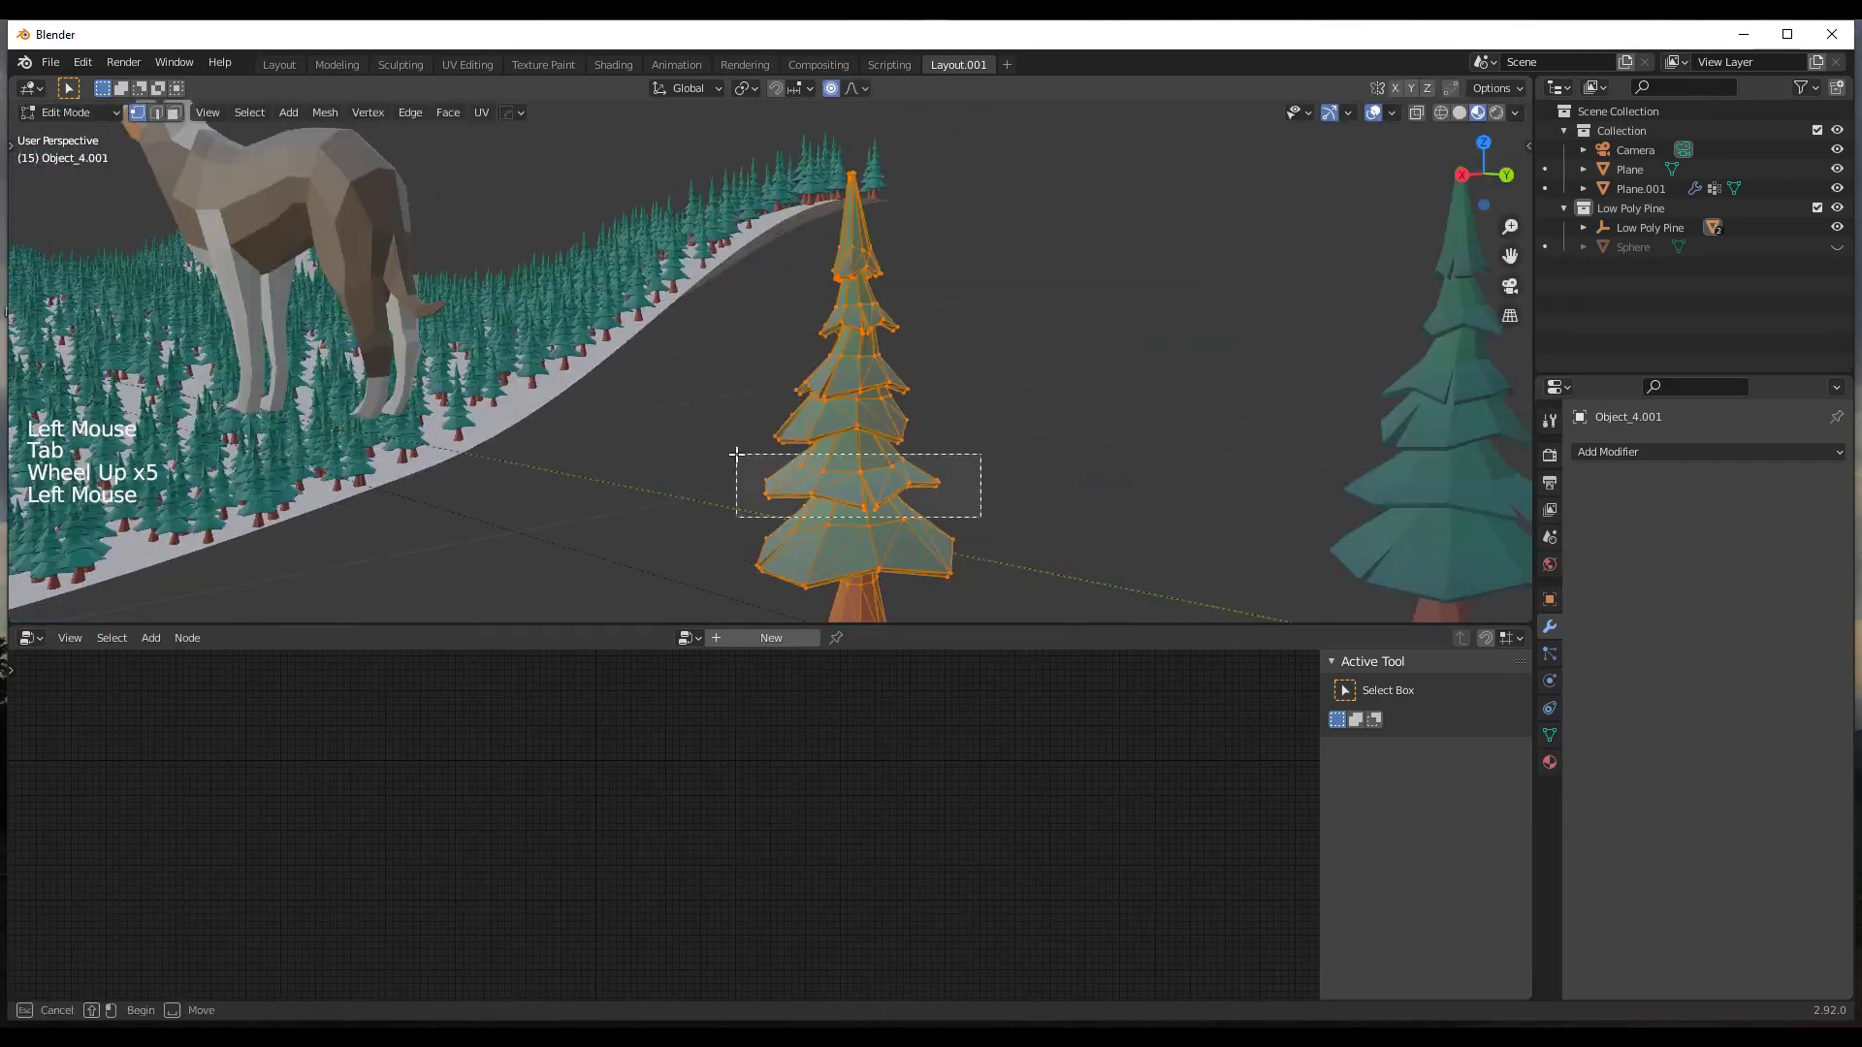
key("s")
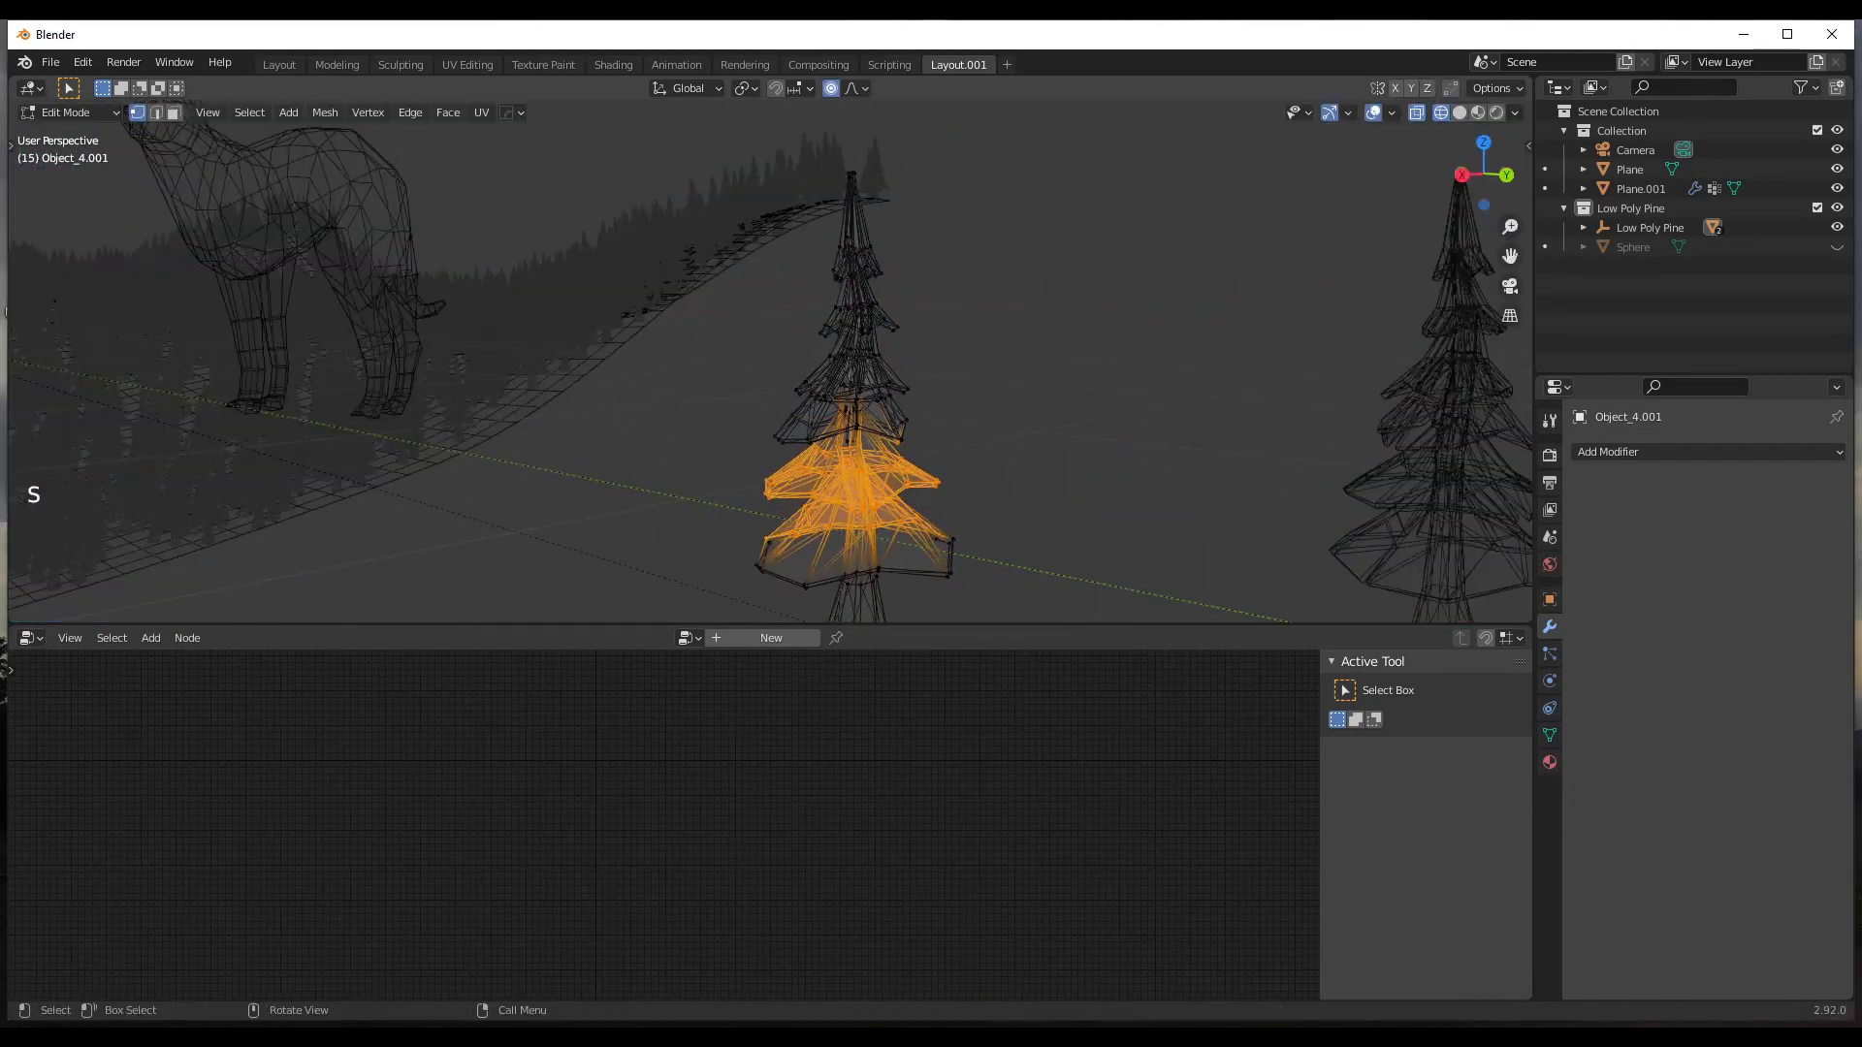
left_click(984, 602)
key("g")
left_click(873, 291)
key("Tab")
key("z")
left_click(997, 456)
Duplicate the terrain's Point Distribute, two Attribute Randomize and Point Instance nodes, placing the copies directly beneath the original chain.
scroll(948, 336, "down", 4)
mouse_move(960, 368)
middle_mouse_down()
mouse_move(948, 337)
mouse_move(874, 392)
middle_mouse_up()
scroll(912, 340, "down", 2)
scroll(916, 359, "up", 3)
scroll(874, 385, "down", 2)
scroll(874, 391, "down", 6)
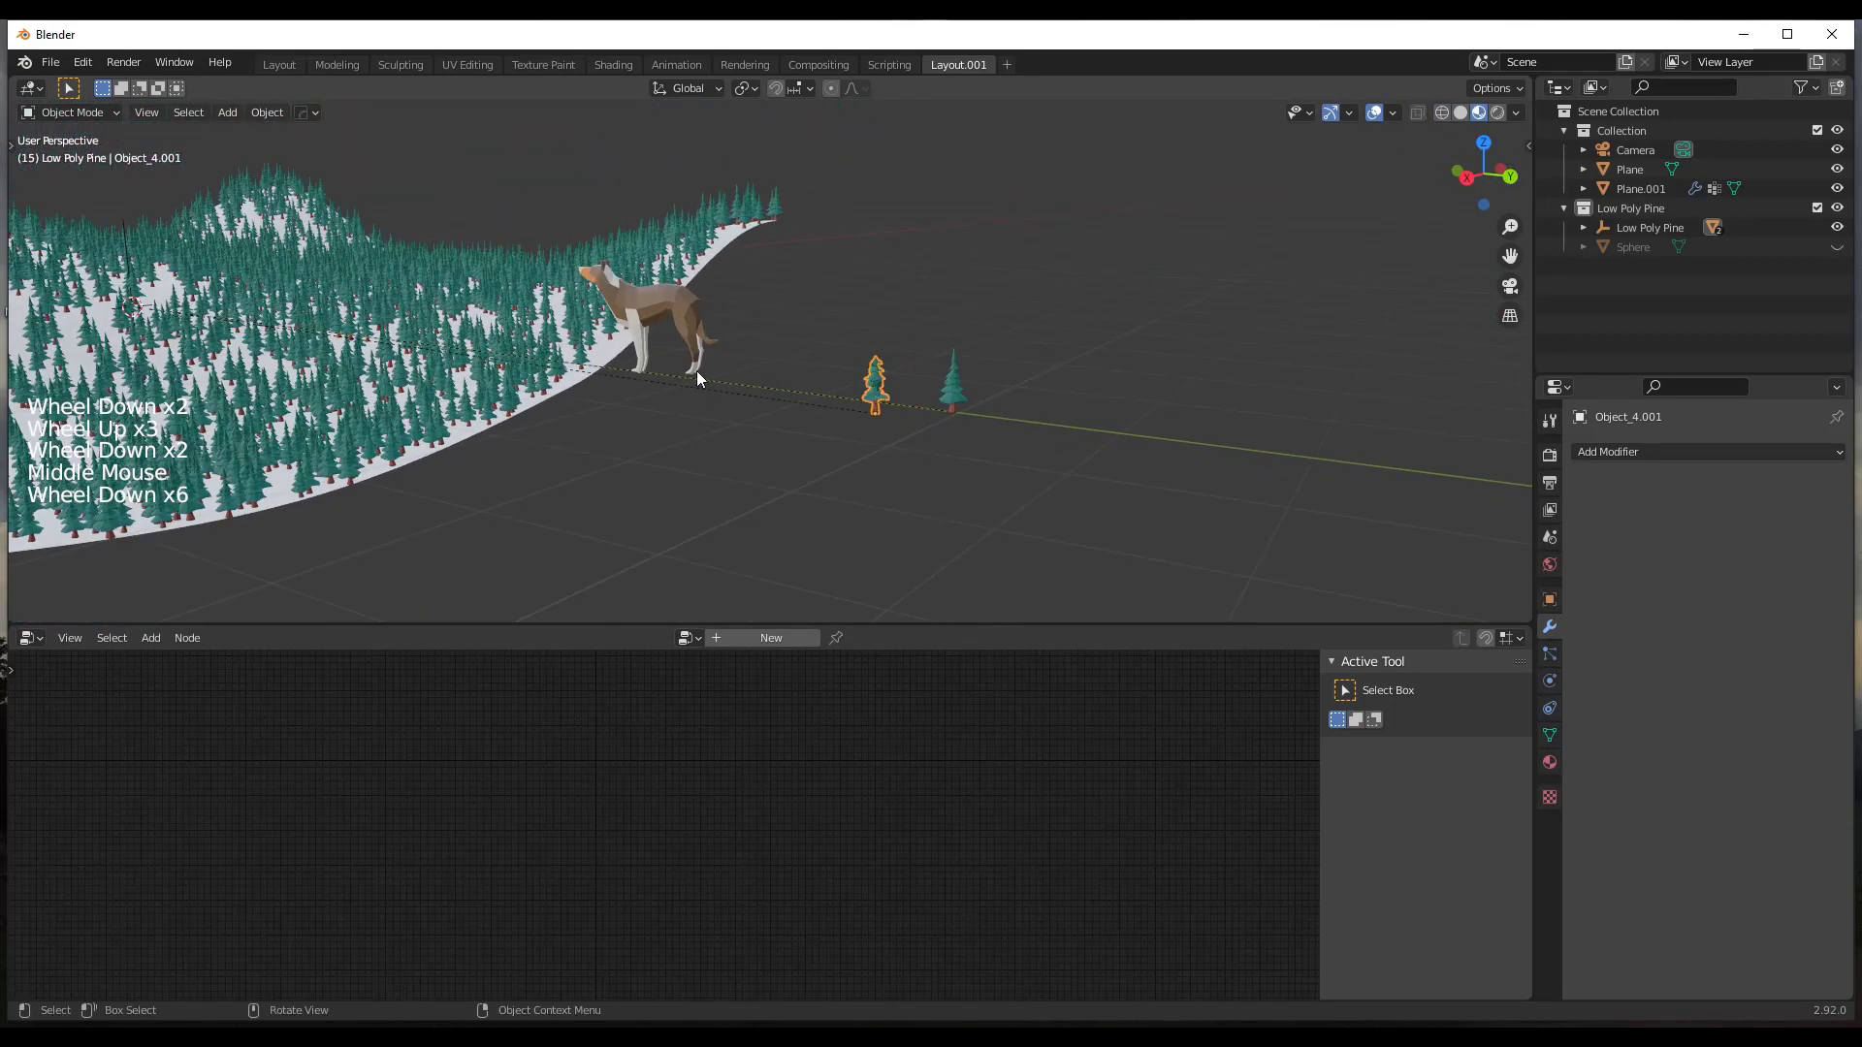
left_click(494, 373)
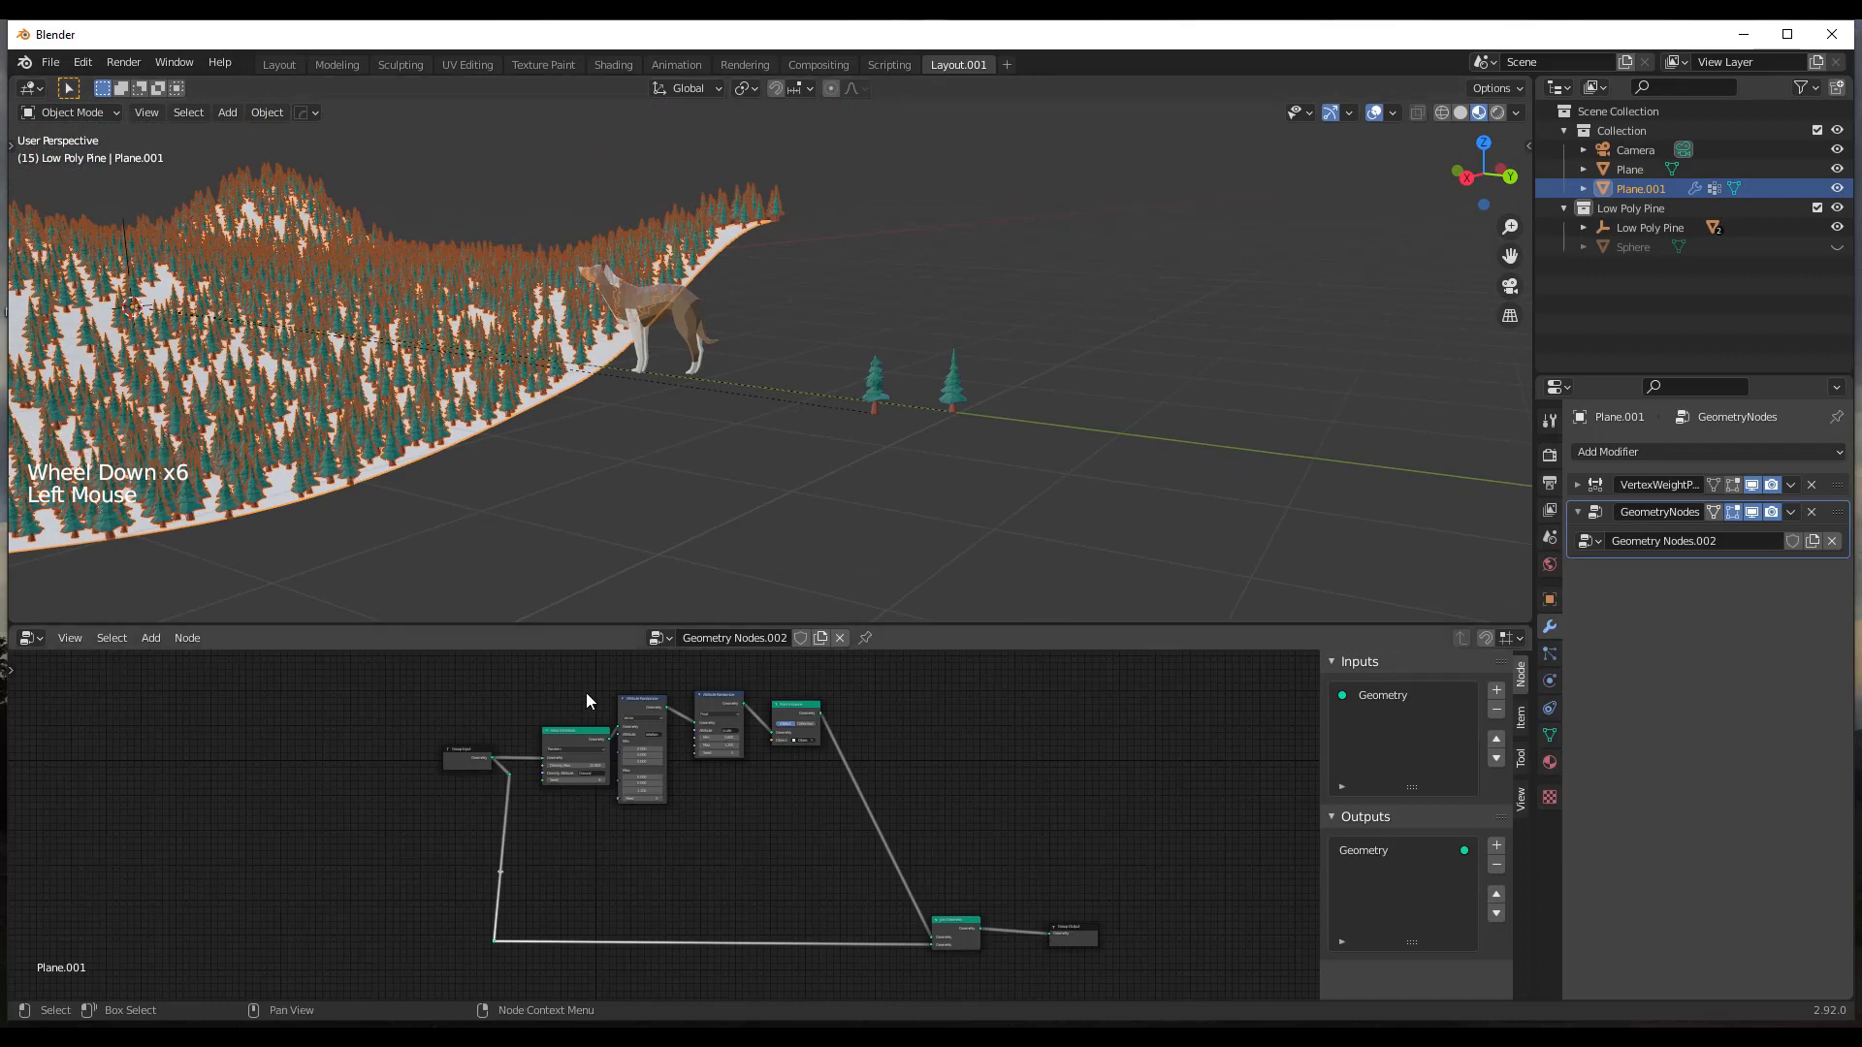
left_click_drag(563, 677, 795, 799)
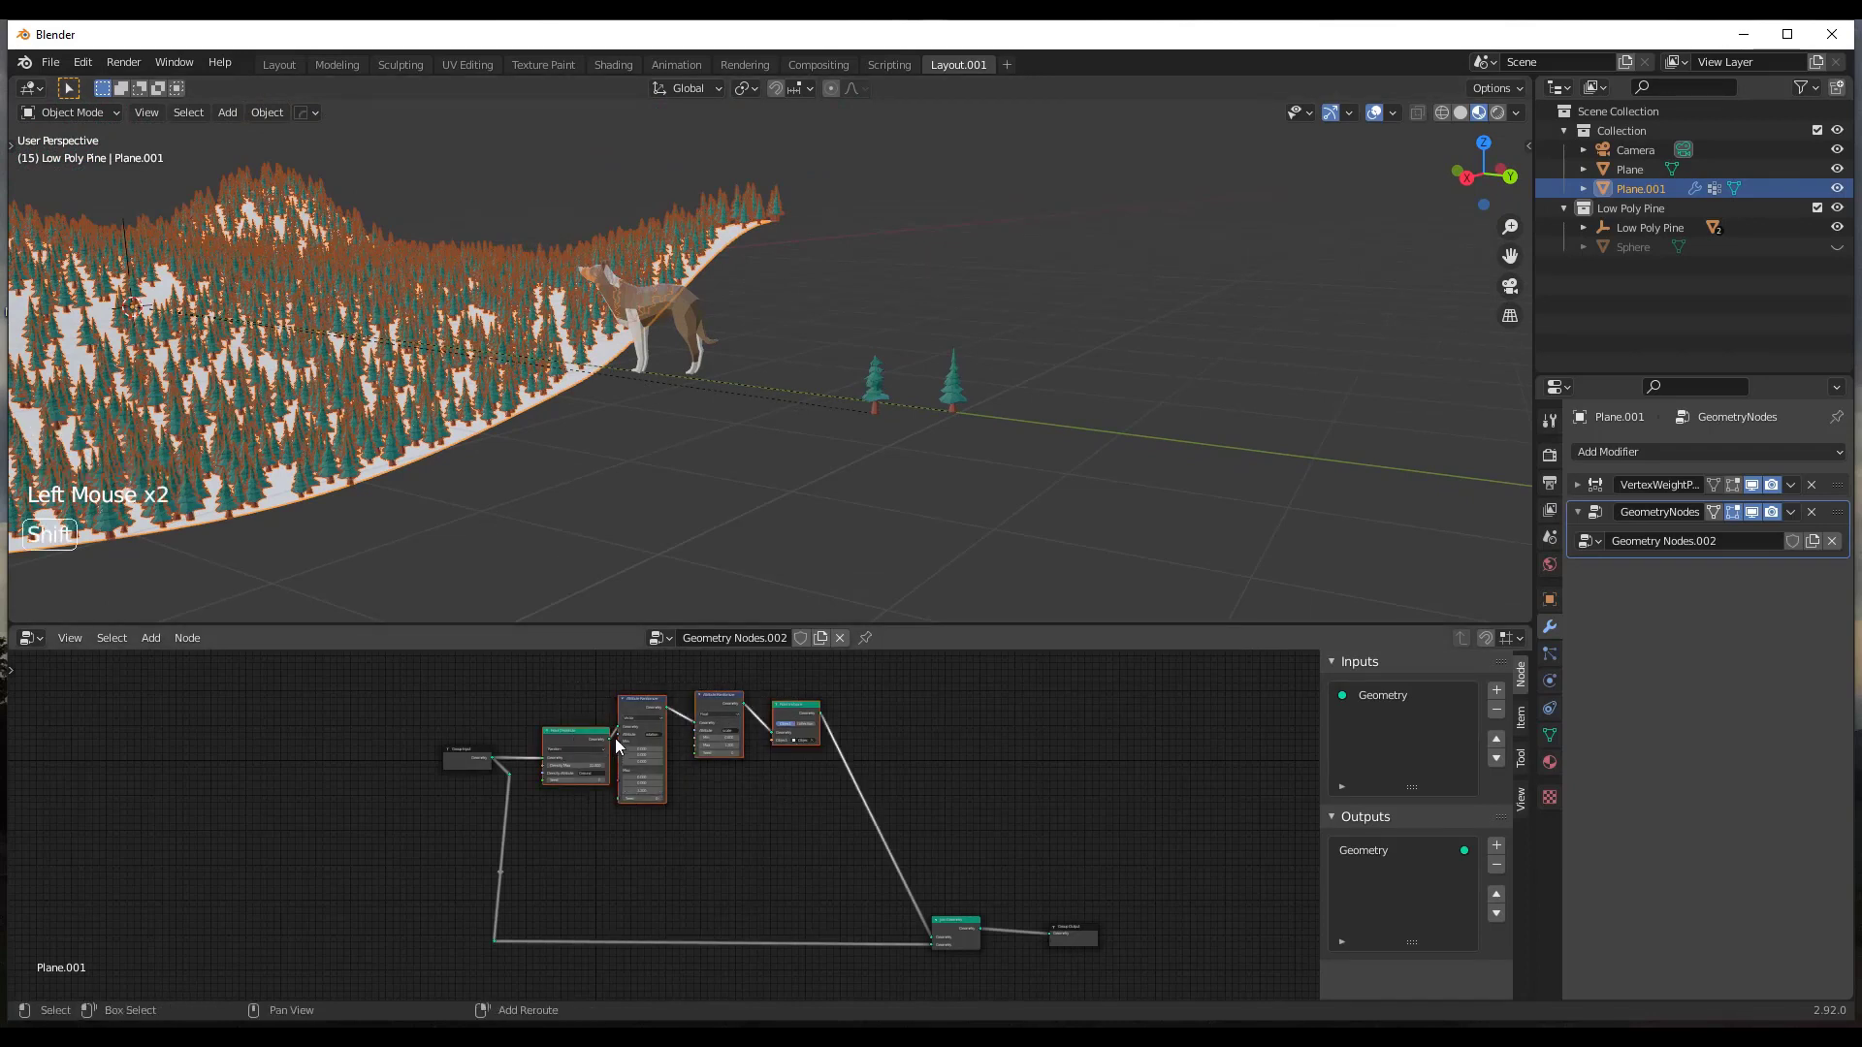
key("shift+d")
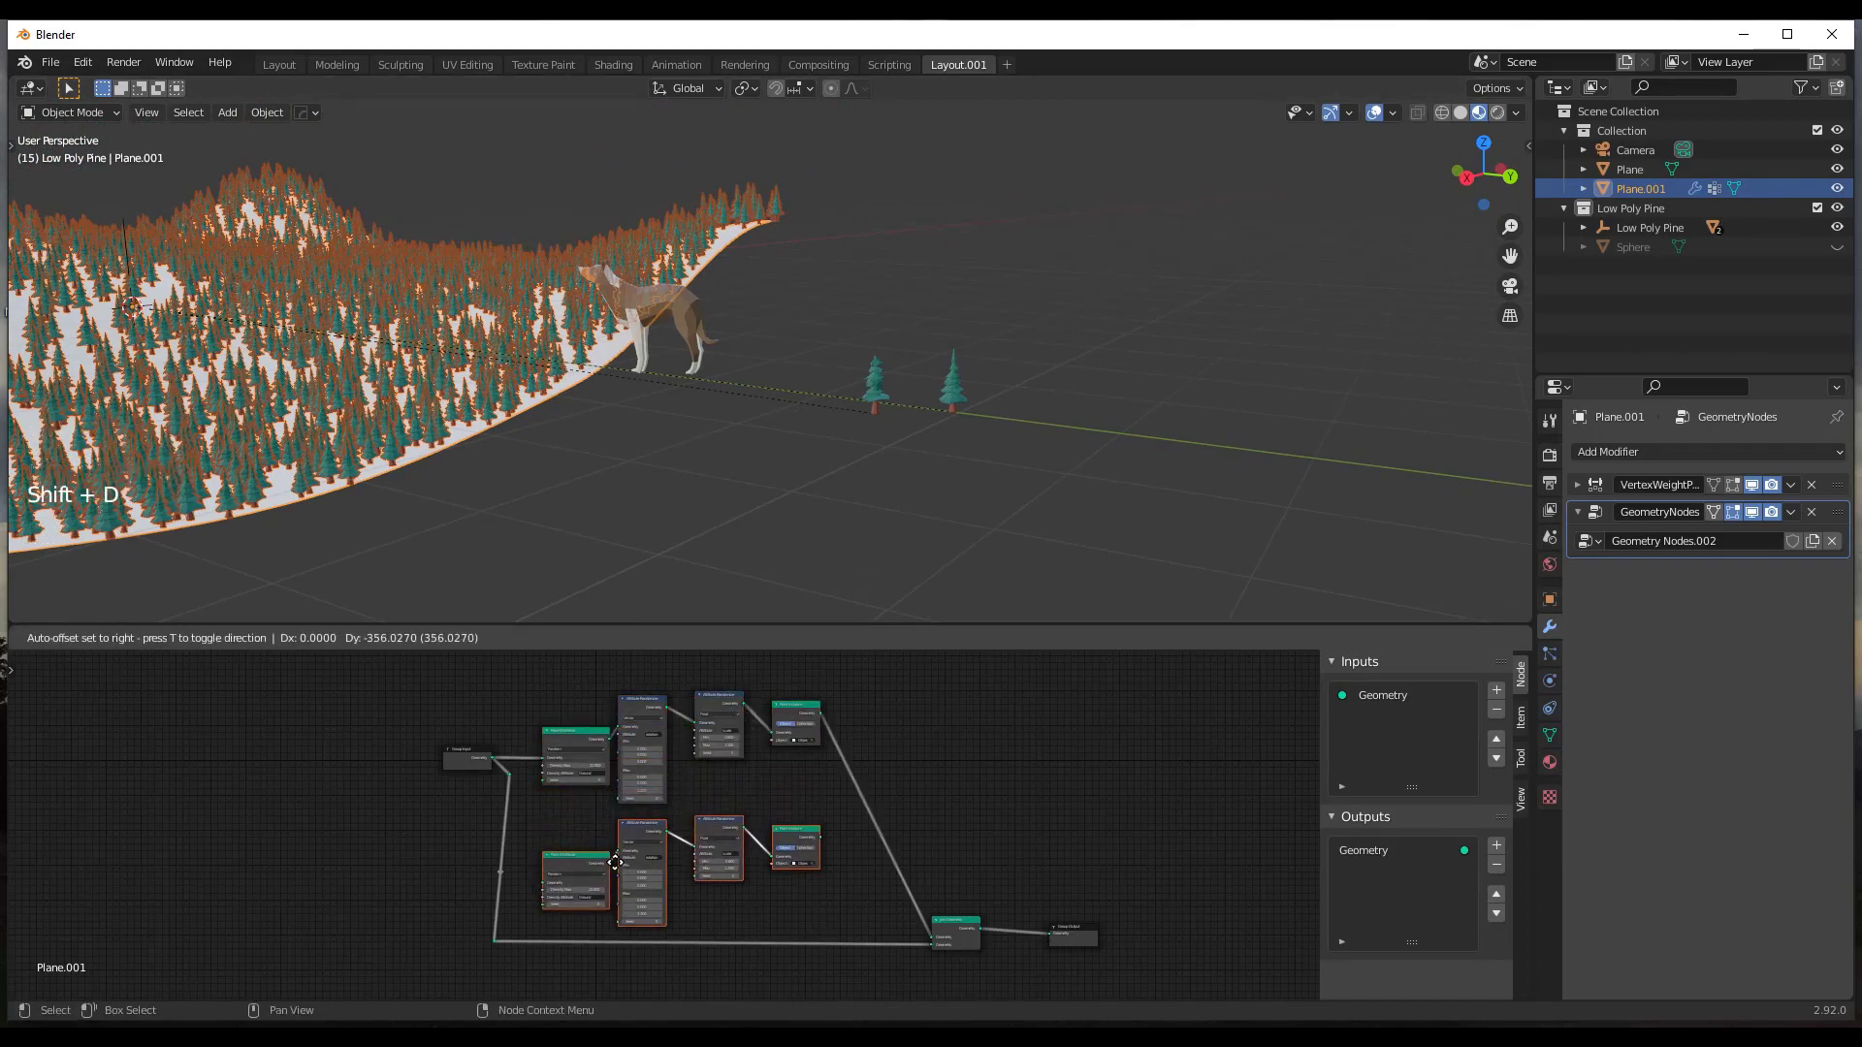
left_click(615, 861)
Insert a second Join Geometry node on the link from the original Point Instance to the existing Join Geometry.
scroll(795, 887, "up", 1)
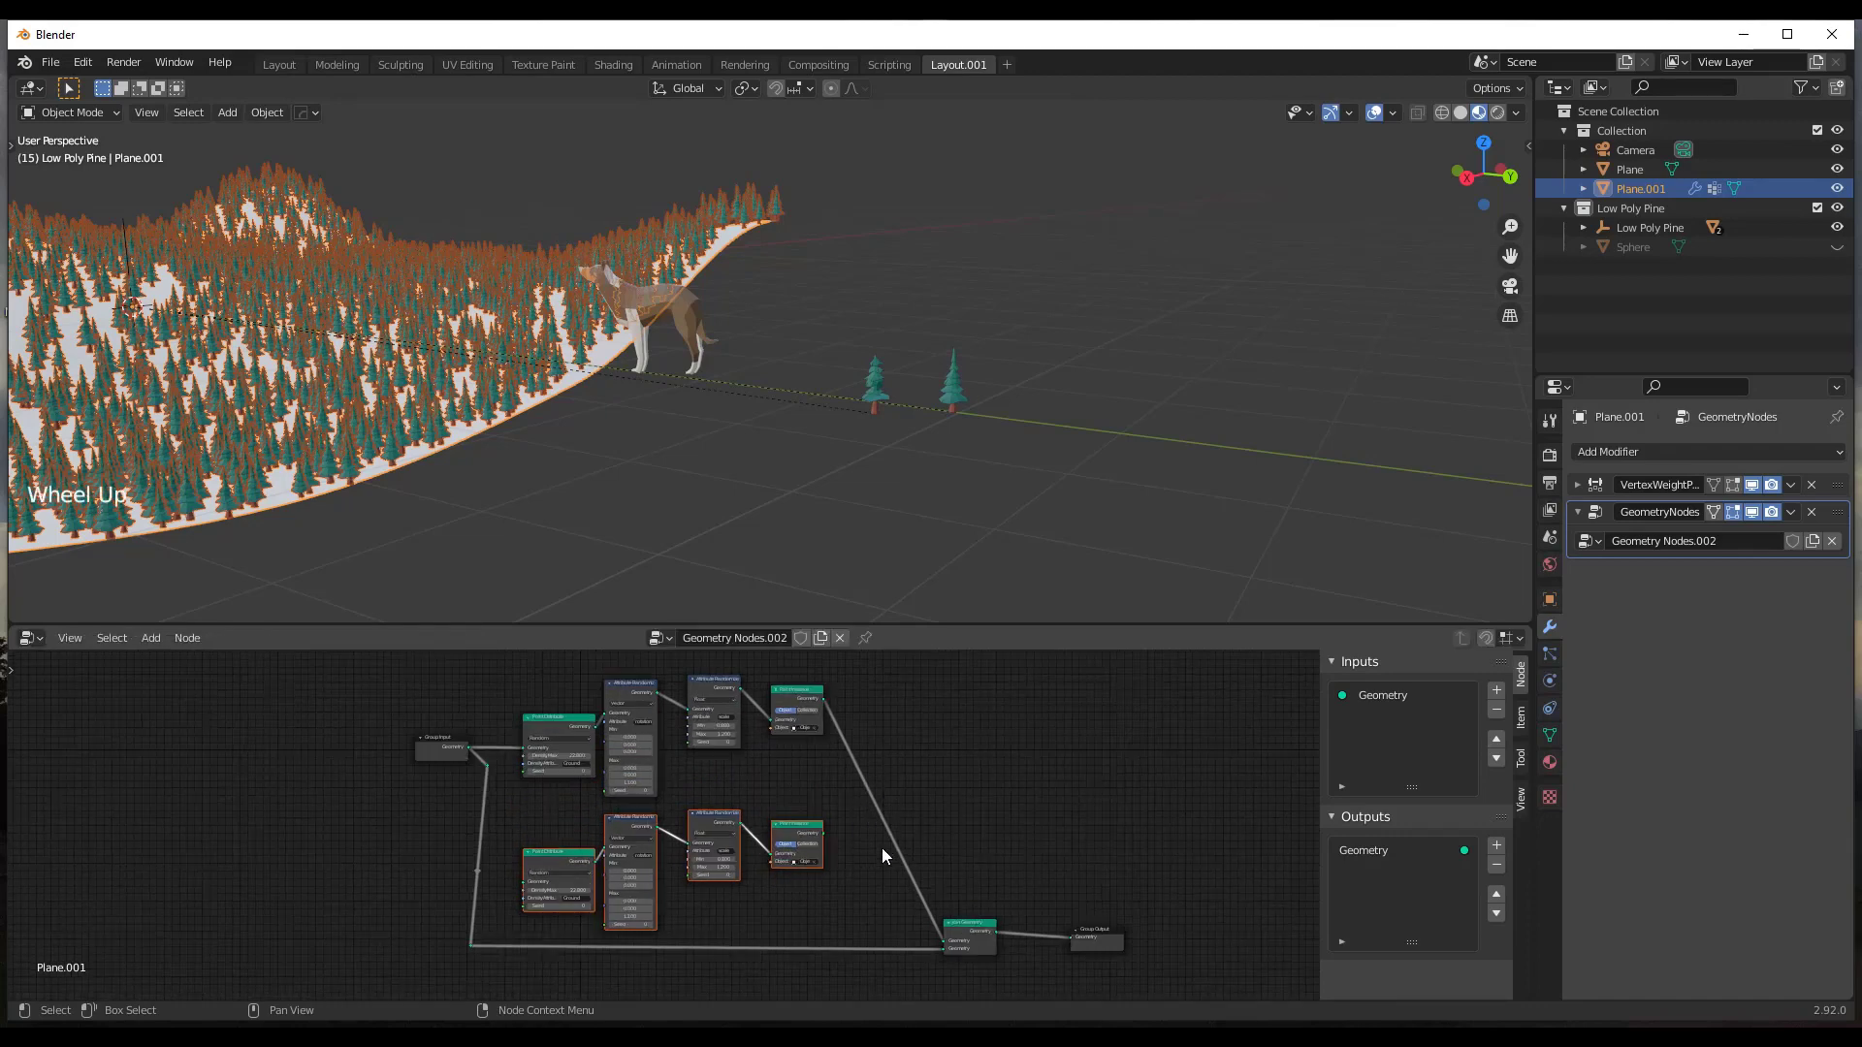
scroll(882, 819, "up", 7)
key("shift+a")
left_click(788, 709)
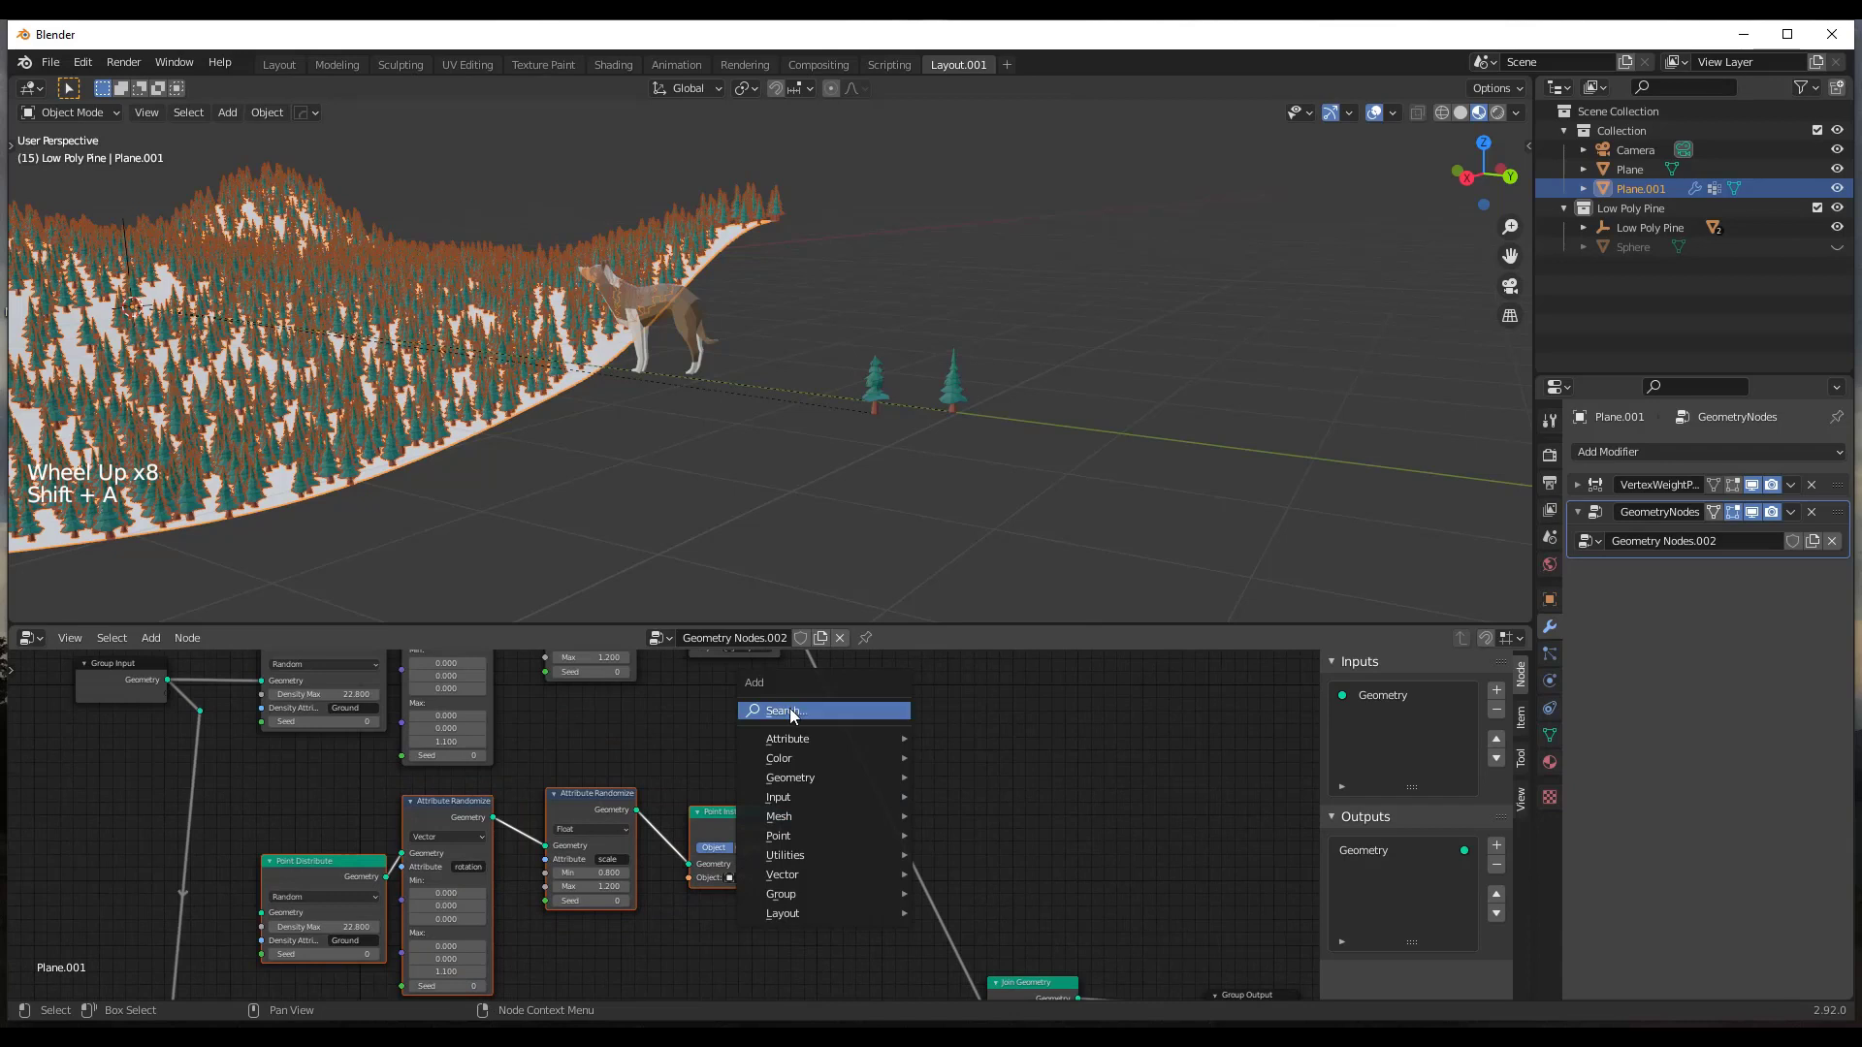
type("join")
key("Return")
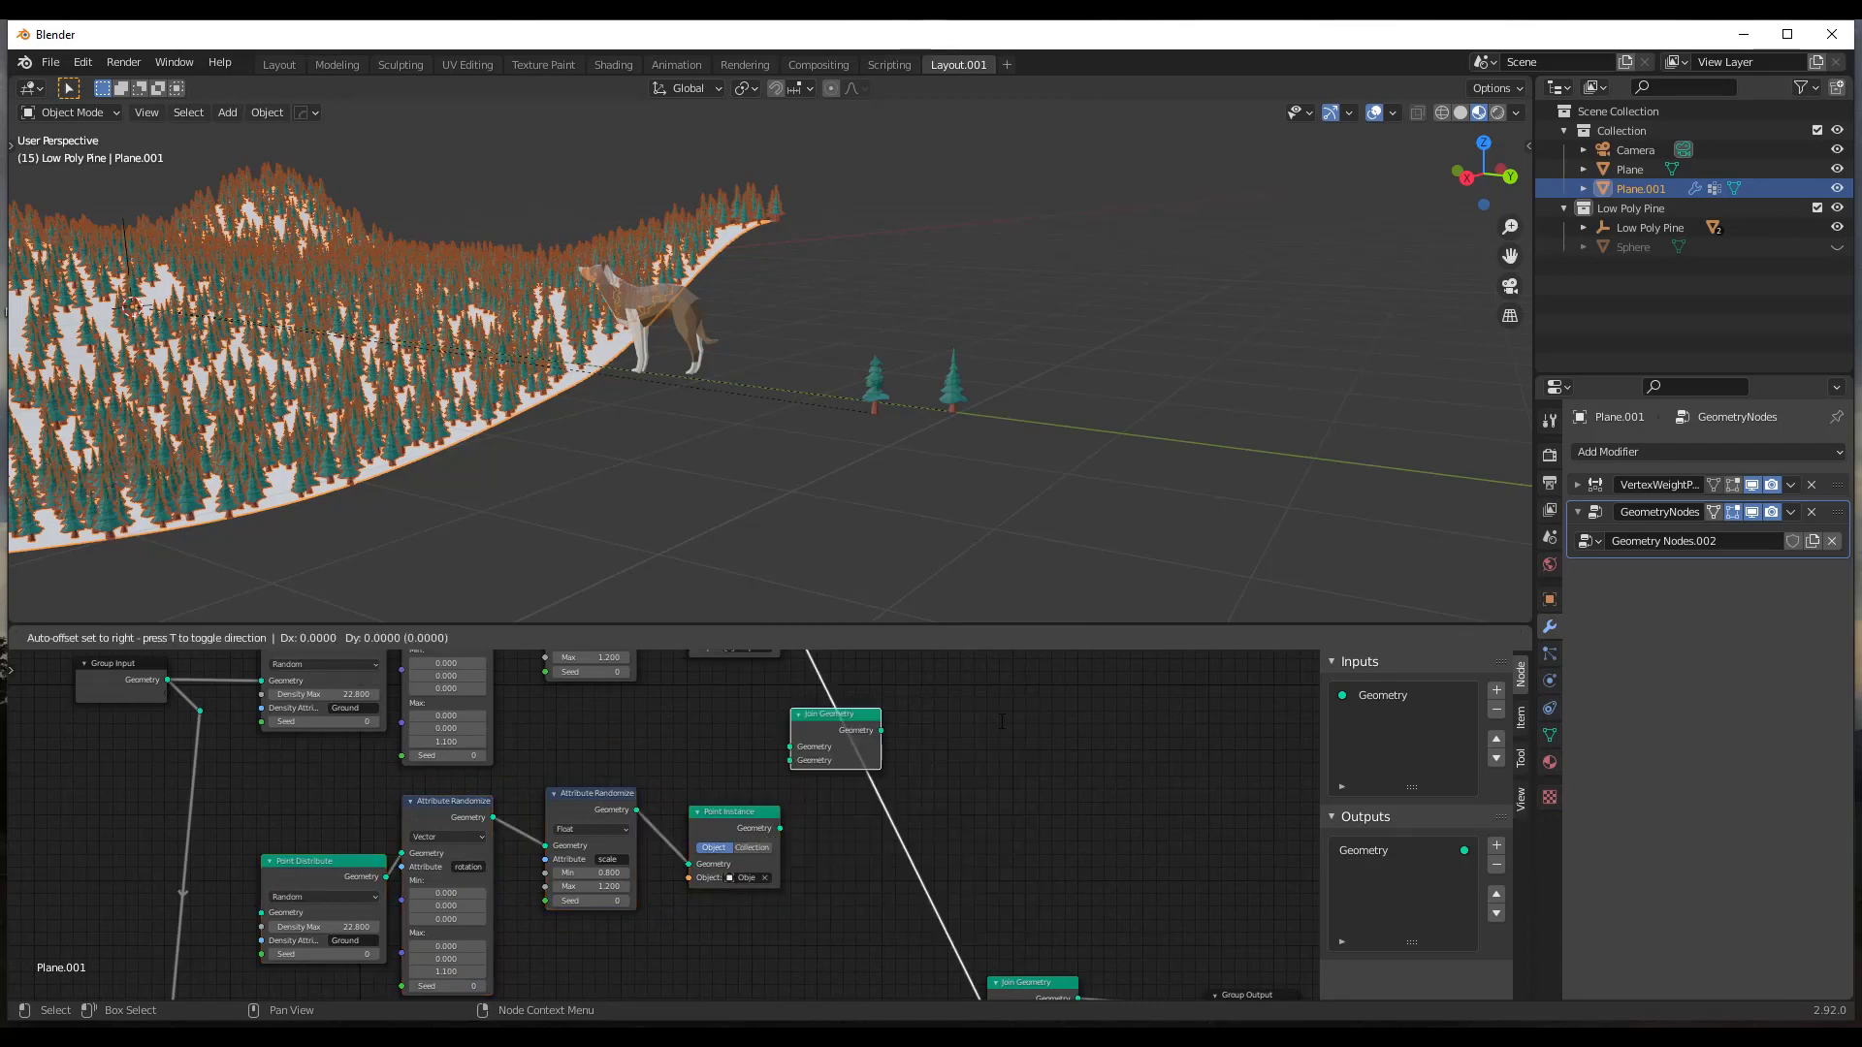
left_click(1009, 760)
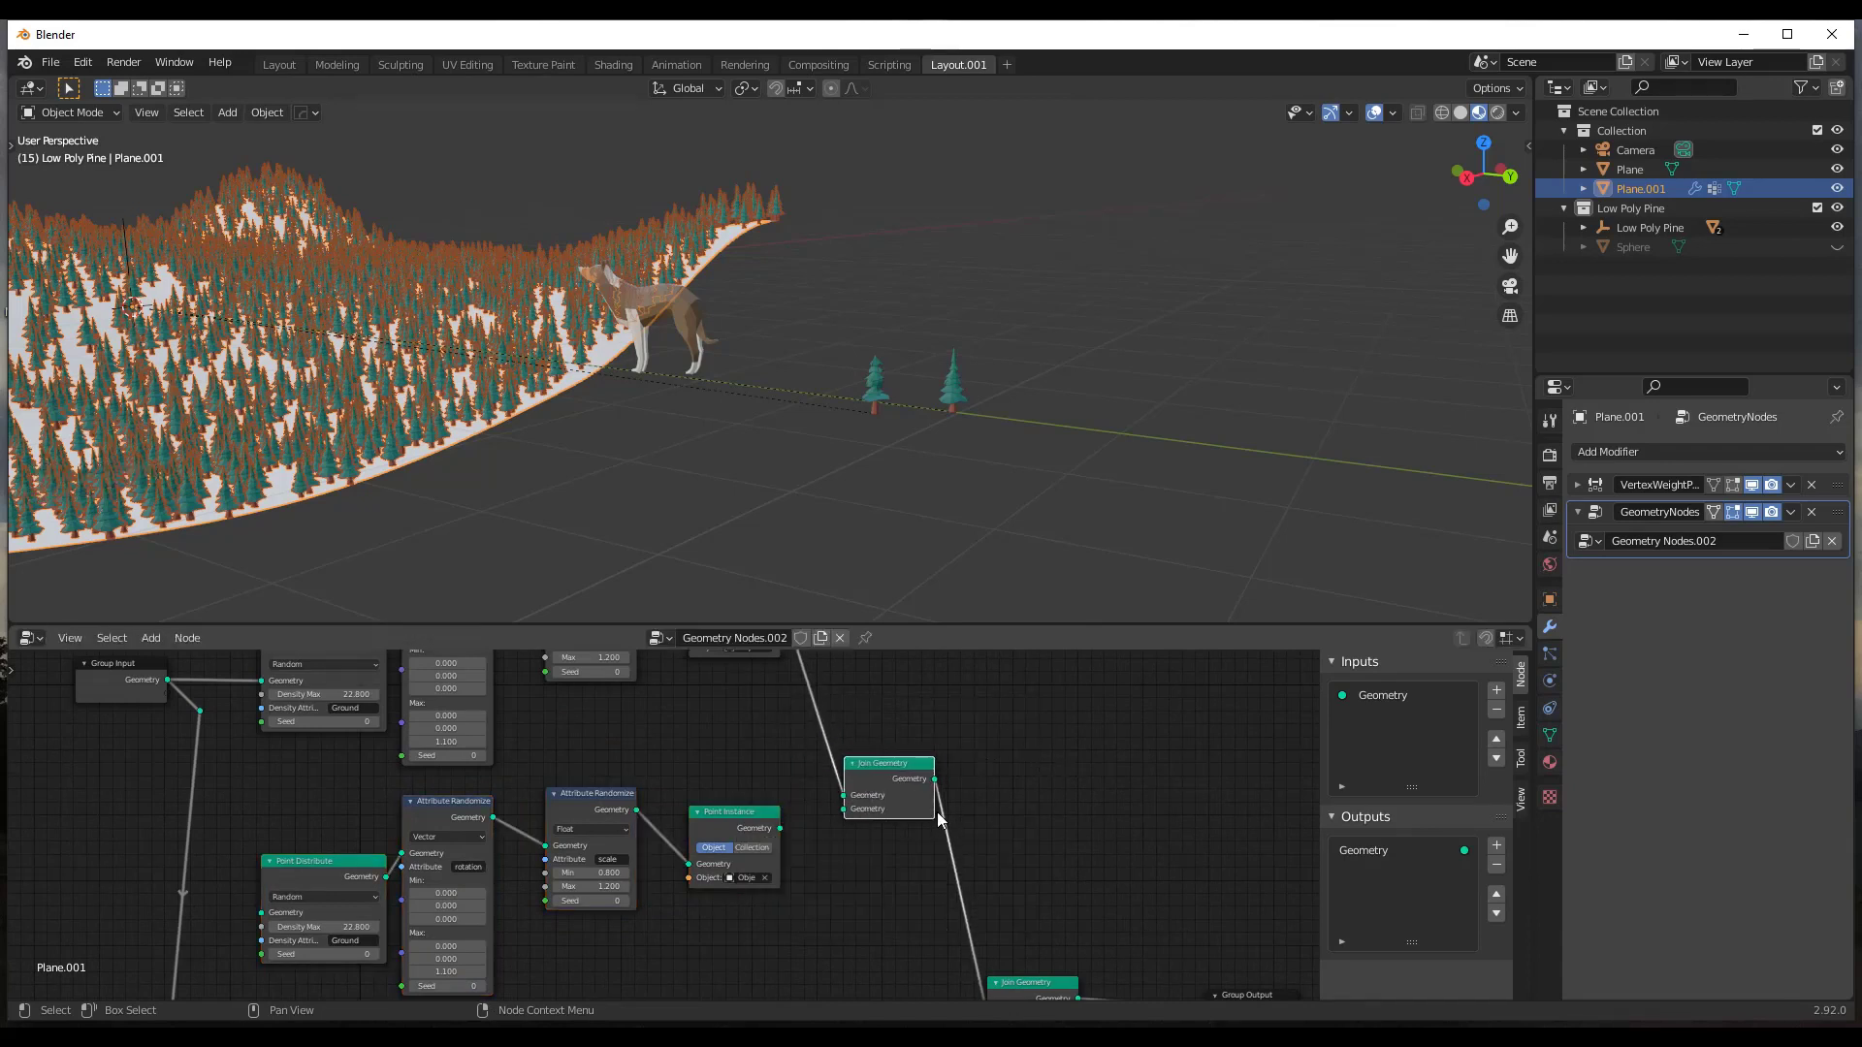
left_click_drag(939, 820, 949, 883)
Connect the duplicated Point Instance to the new Join Geometry and the Group Input to the duplicated Point Distribute.
middle_click_drag(1028, 990, 1027, 921)
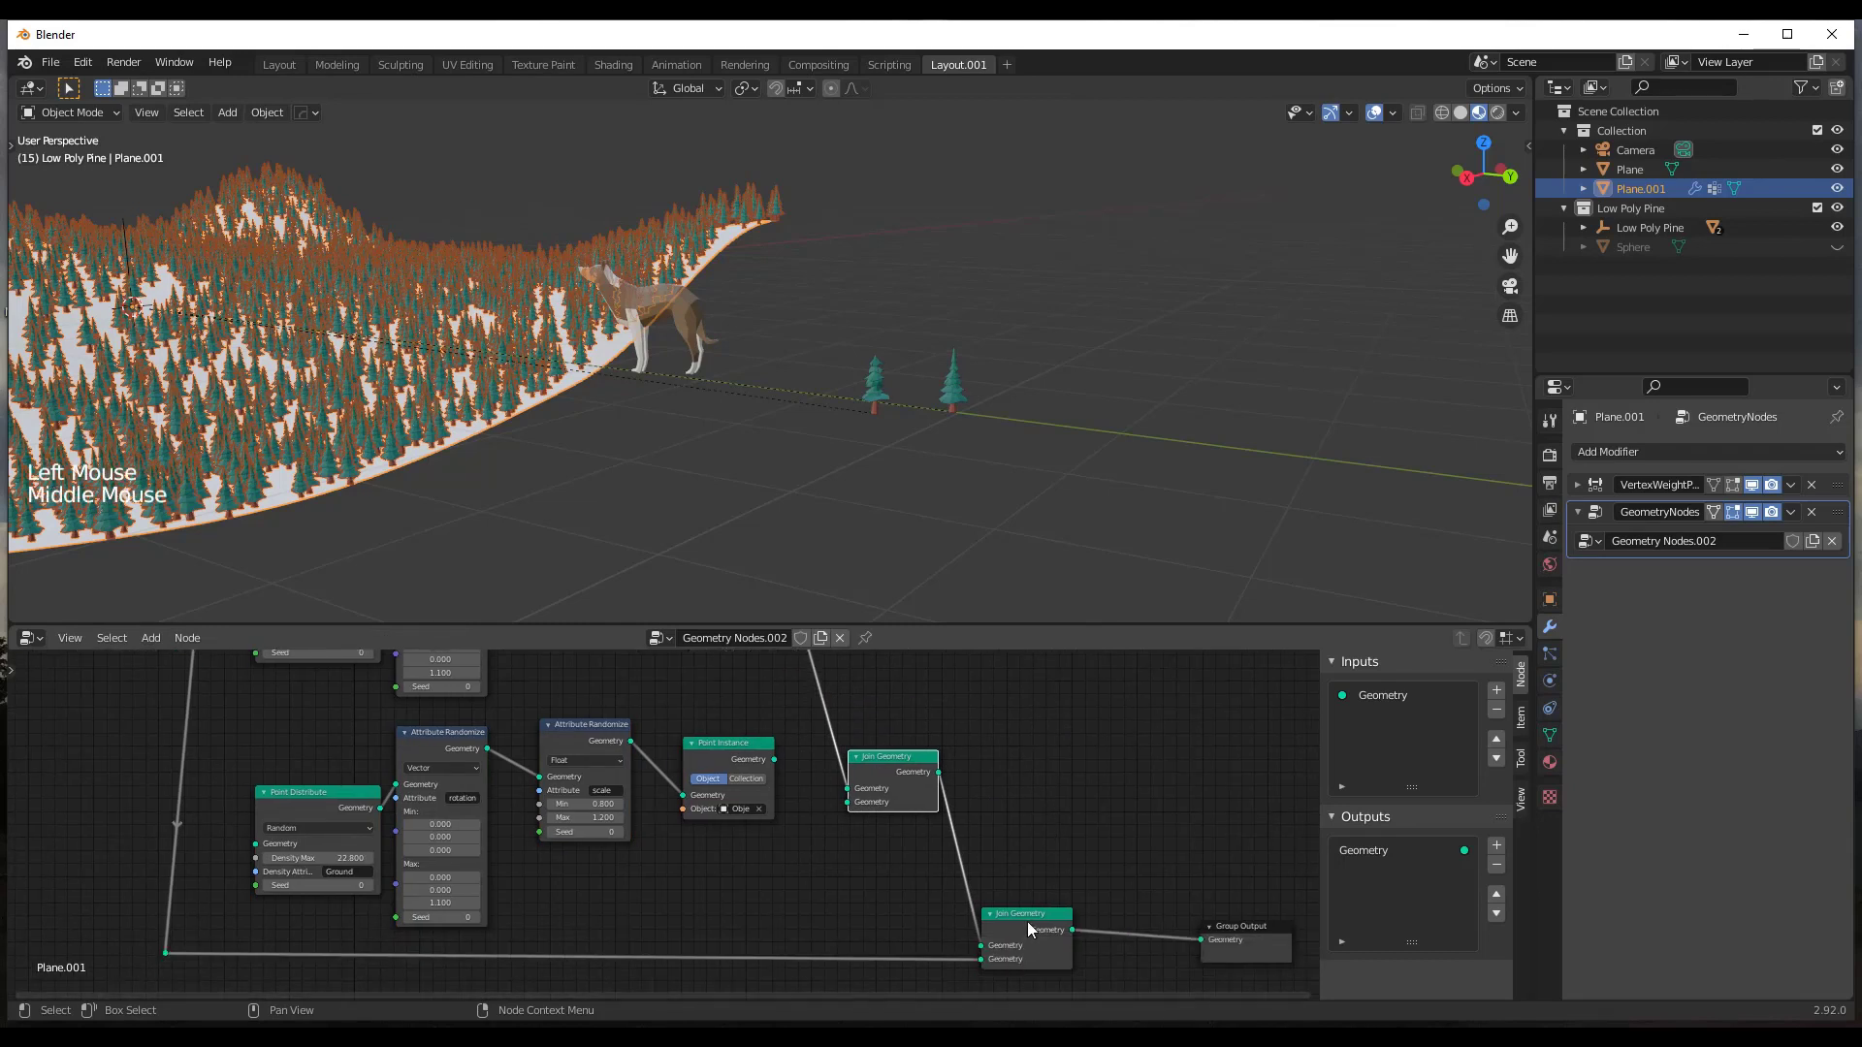
left_click_drag(773, 759, 847, 802)
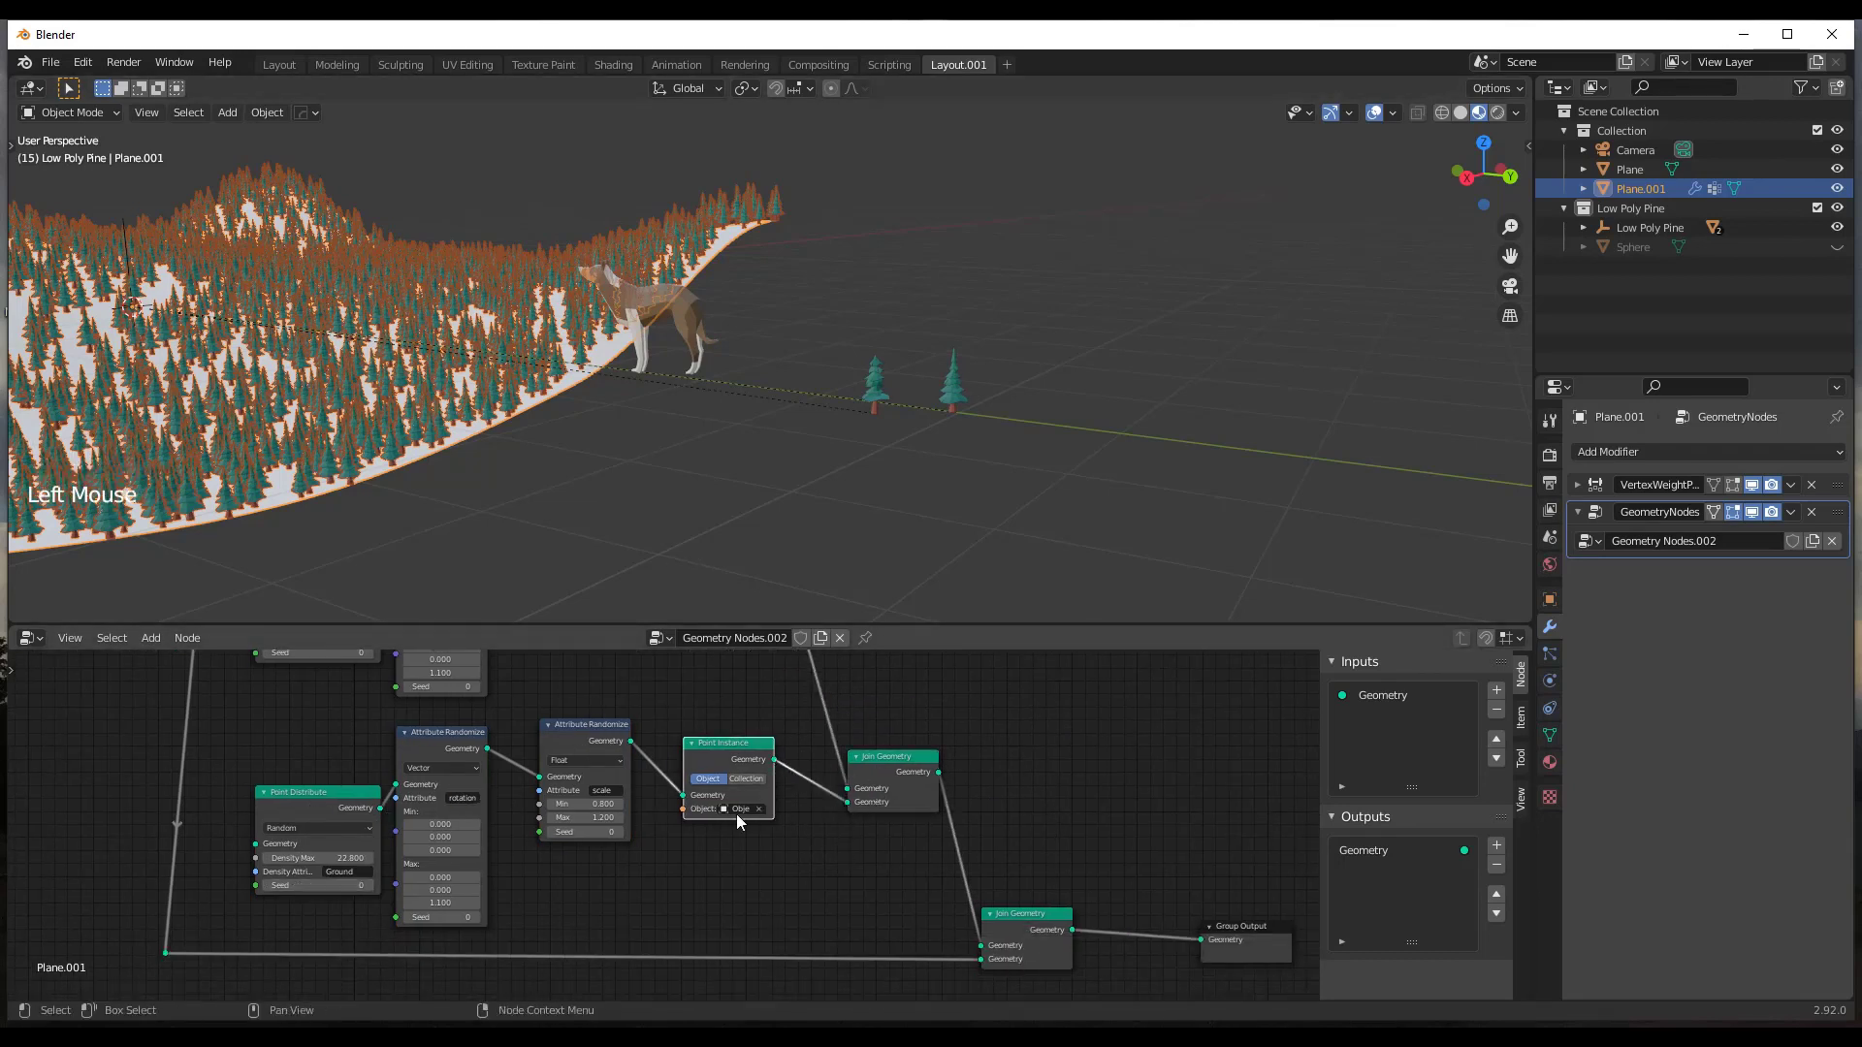
scroll(324, 776, "down", 4)
scroll(380, 770, "up", 3)
scroll(311, 745, "down", 4)
scroll(333, 657, "up", 3)
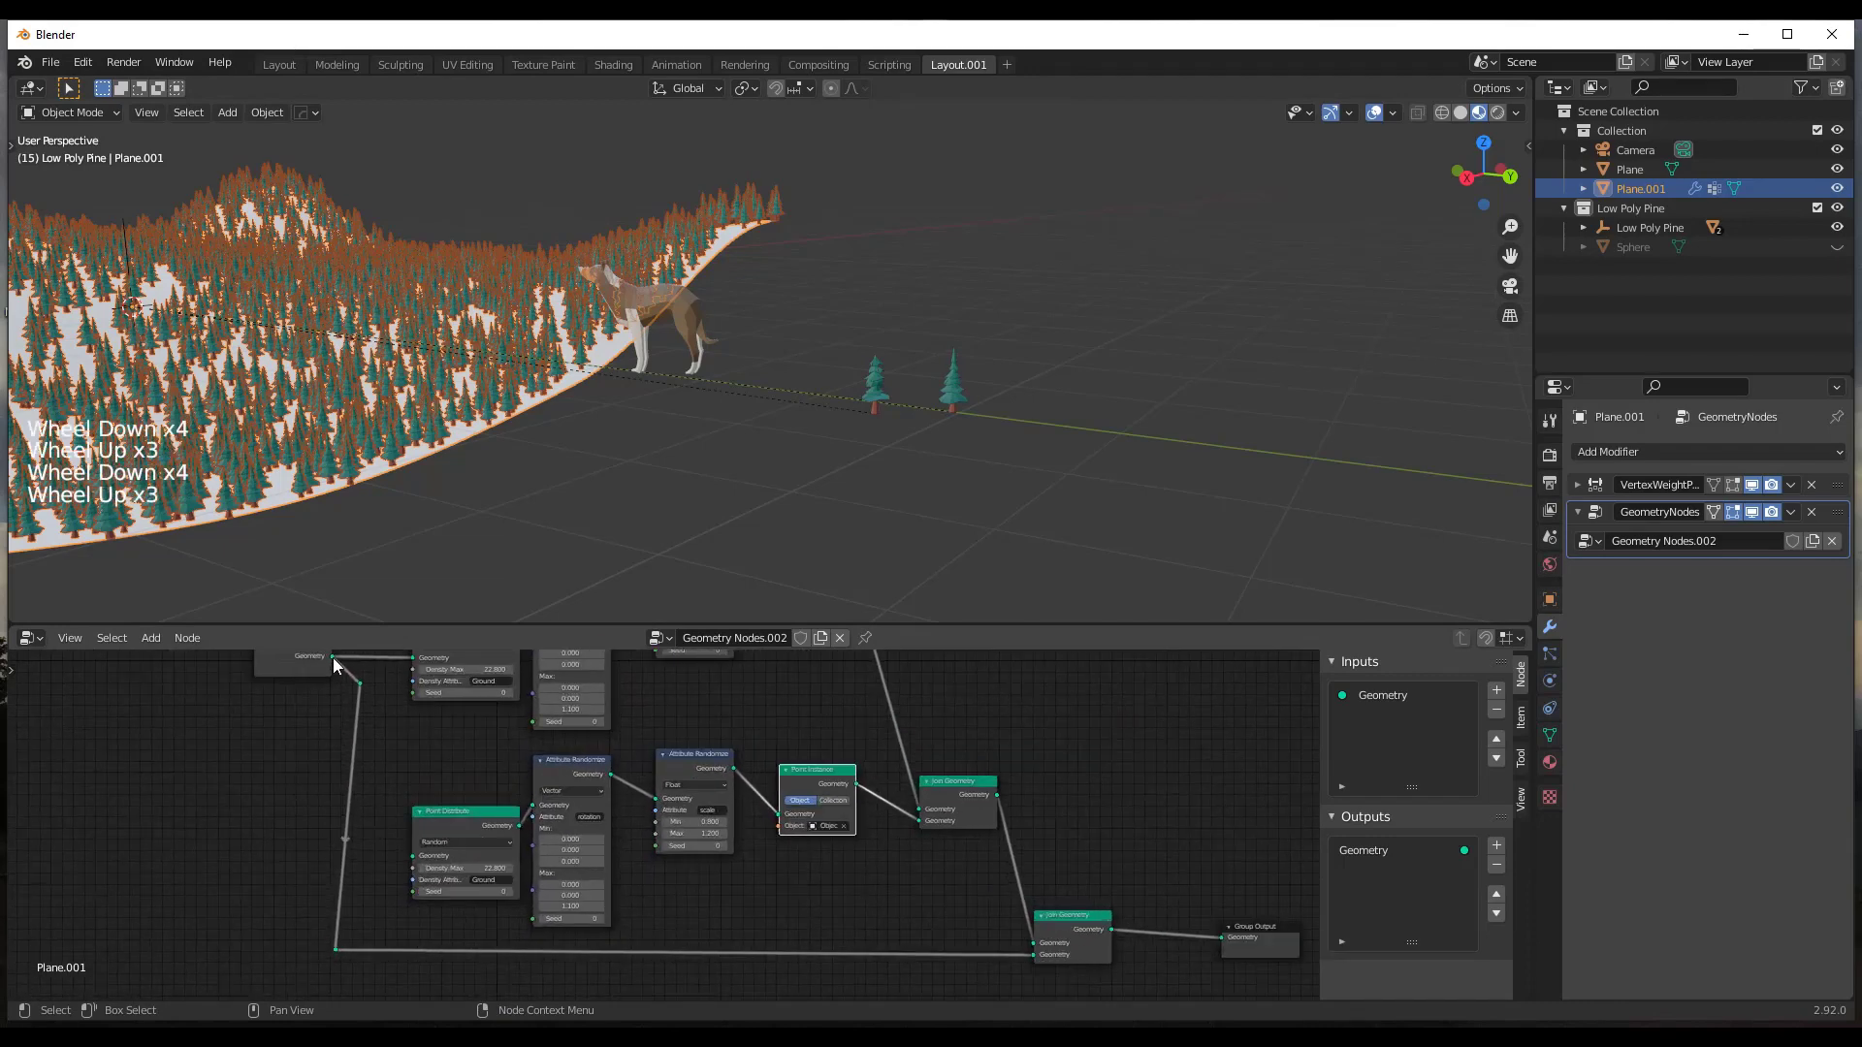
left_click_drag(330, 656, 413, 856)
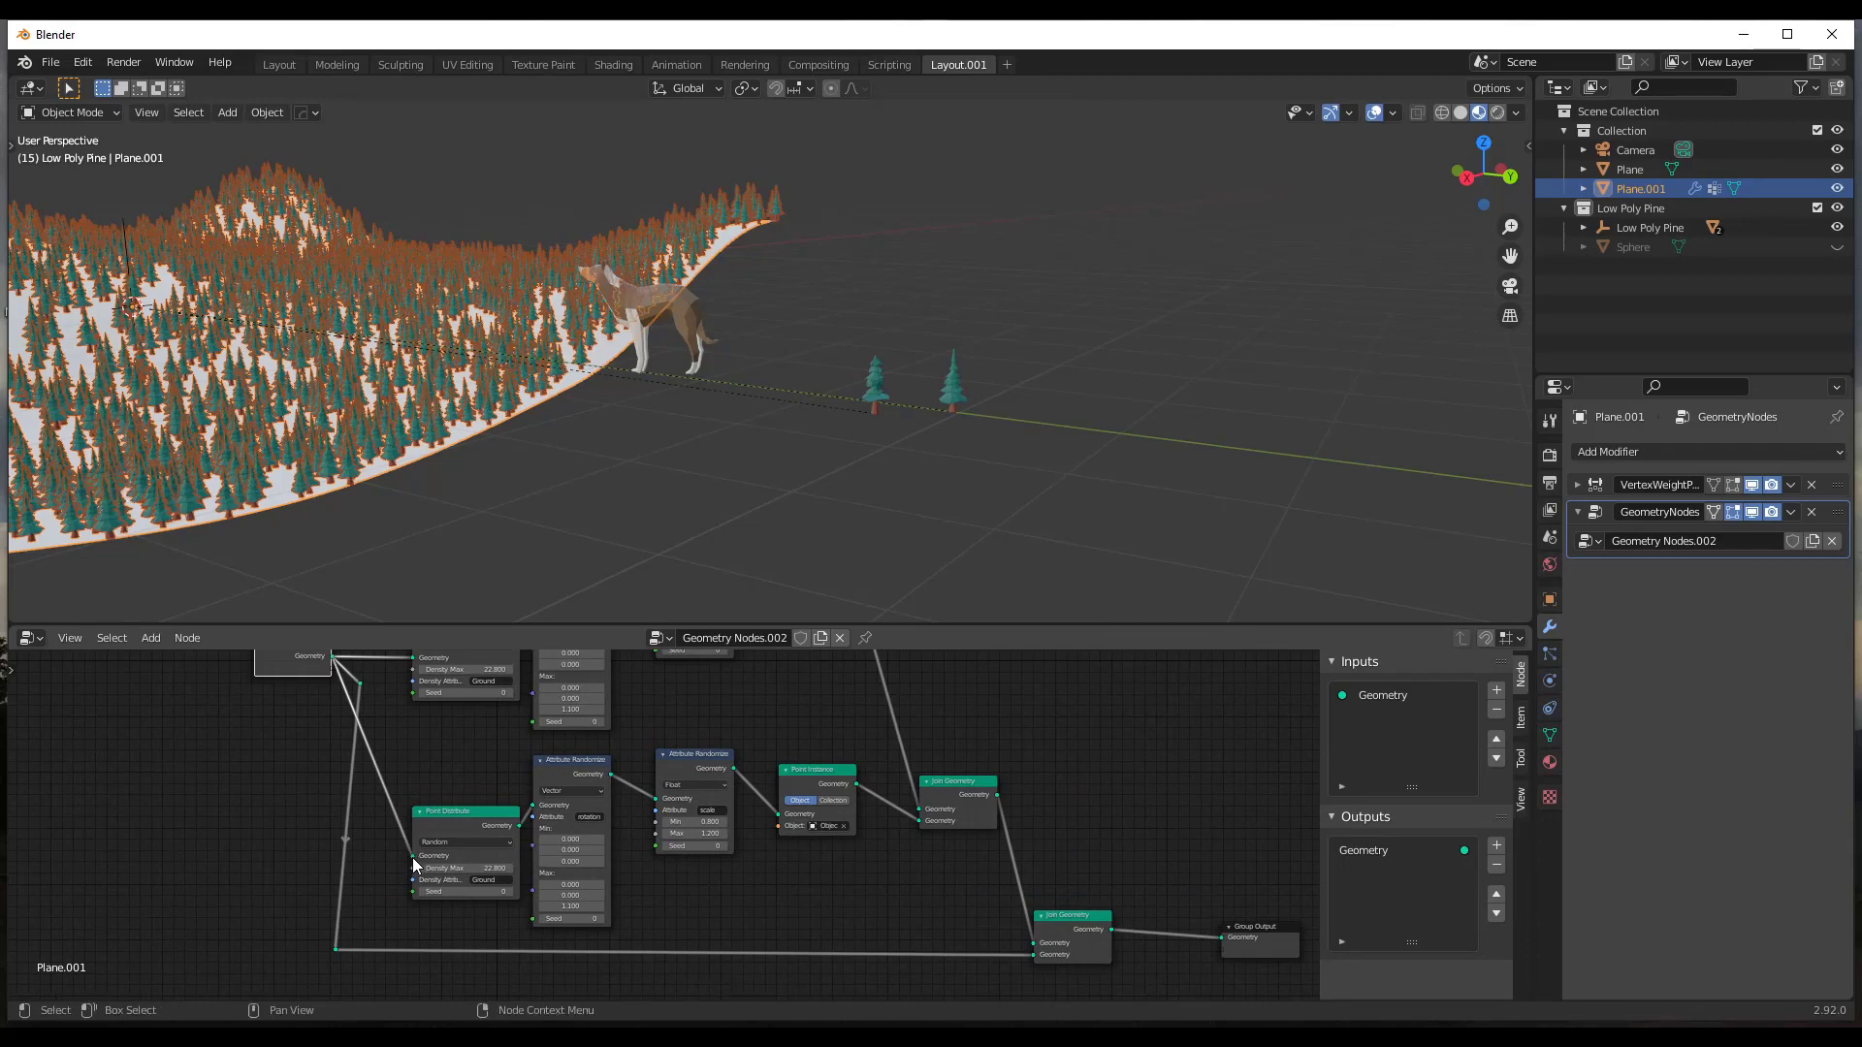
scroll(677, 382, "down", 3)
scroll(340, 352, "up", 3)
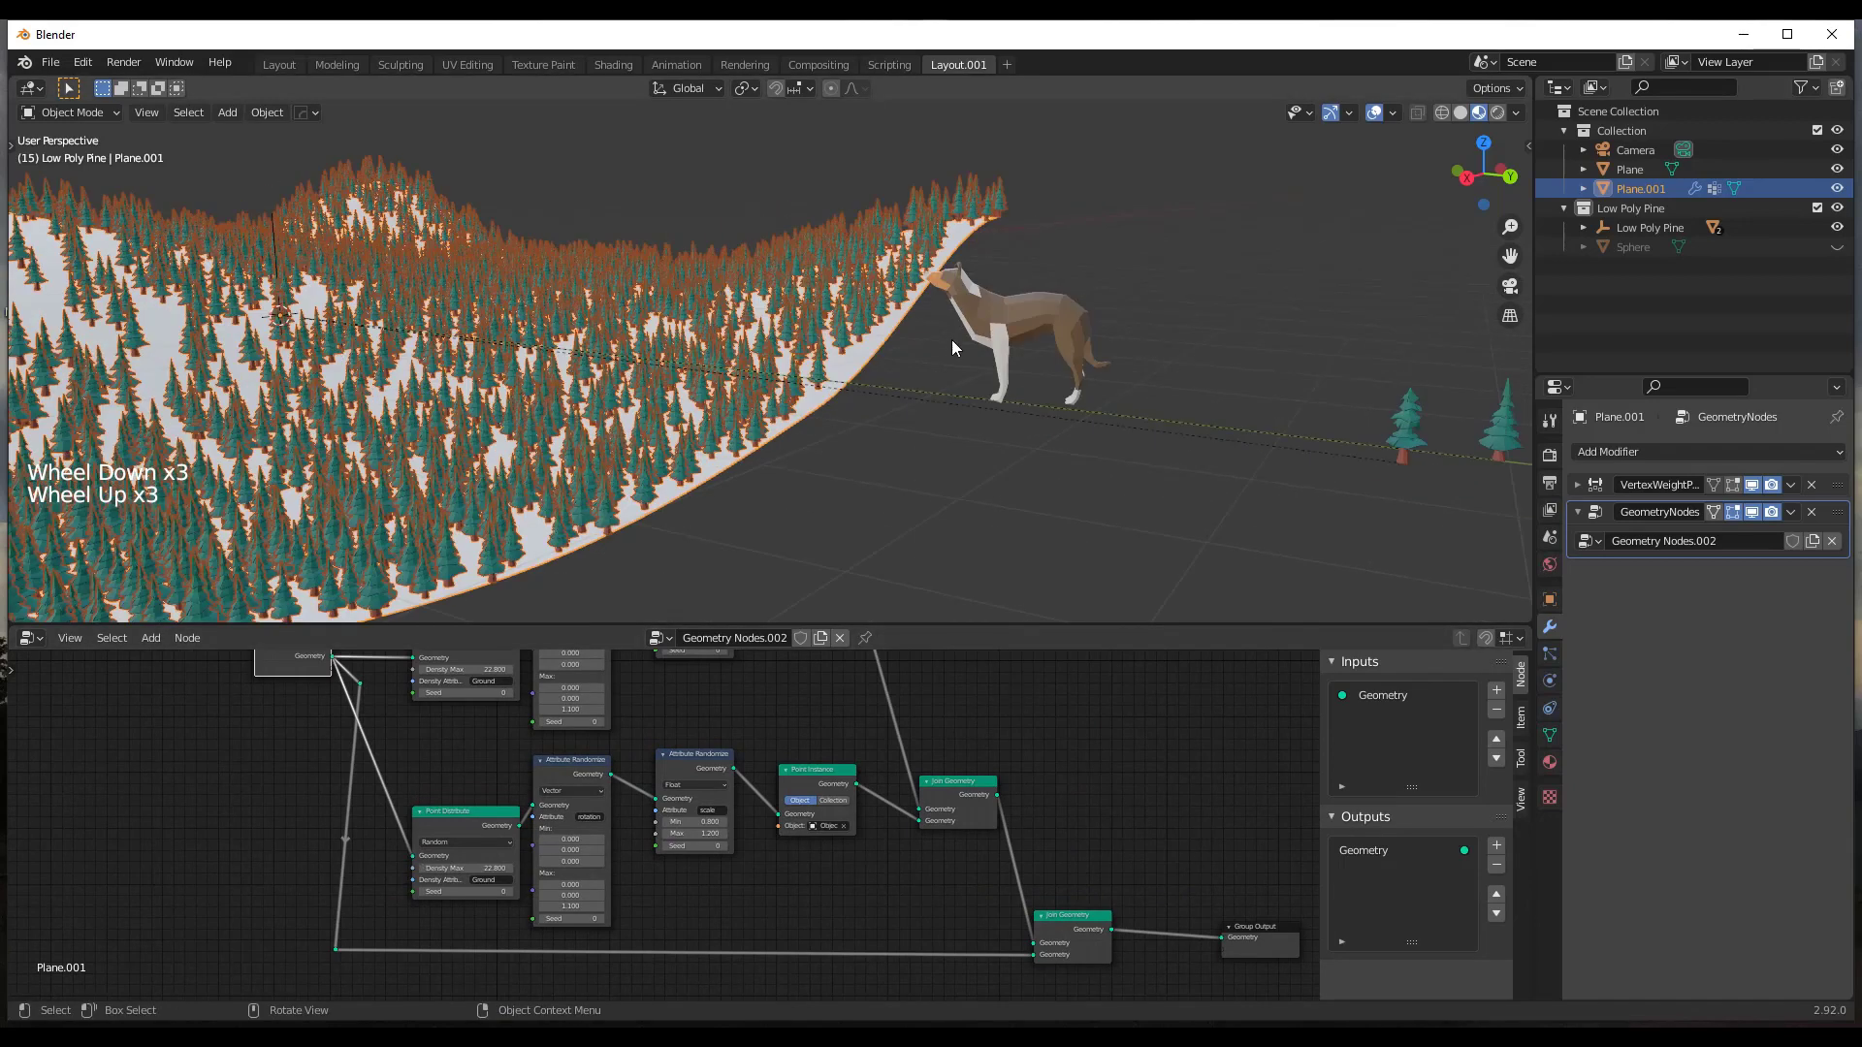
Replace the duplicated Point Instance's object with the reshaped pine standing behind the dog.
scroll(951, 340, "down", 2)
scroll(465, 417, "up", 2)
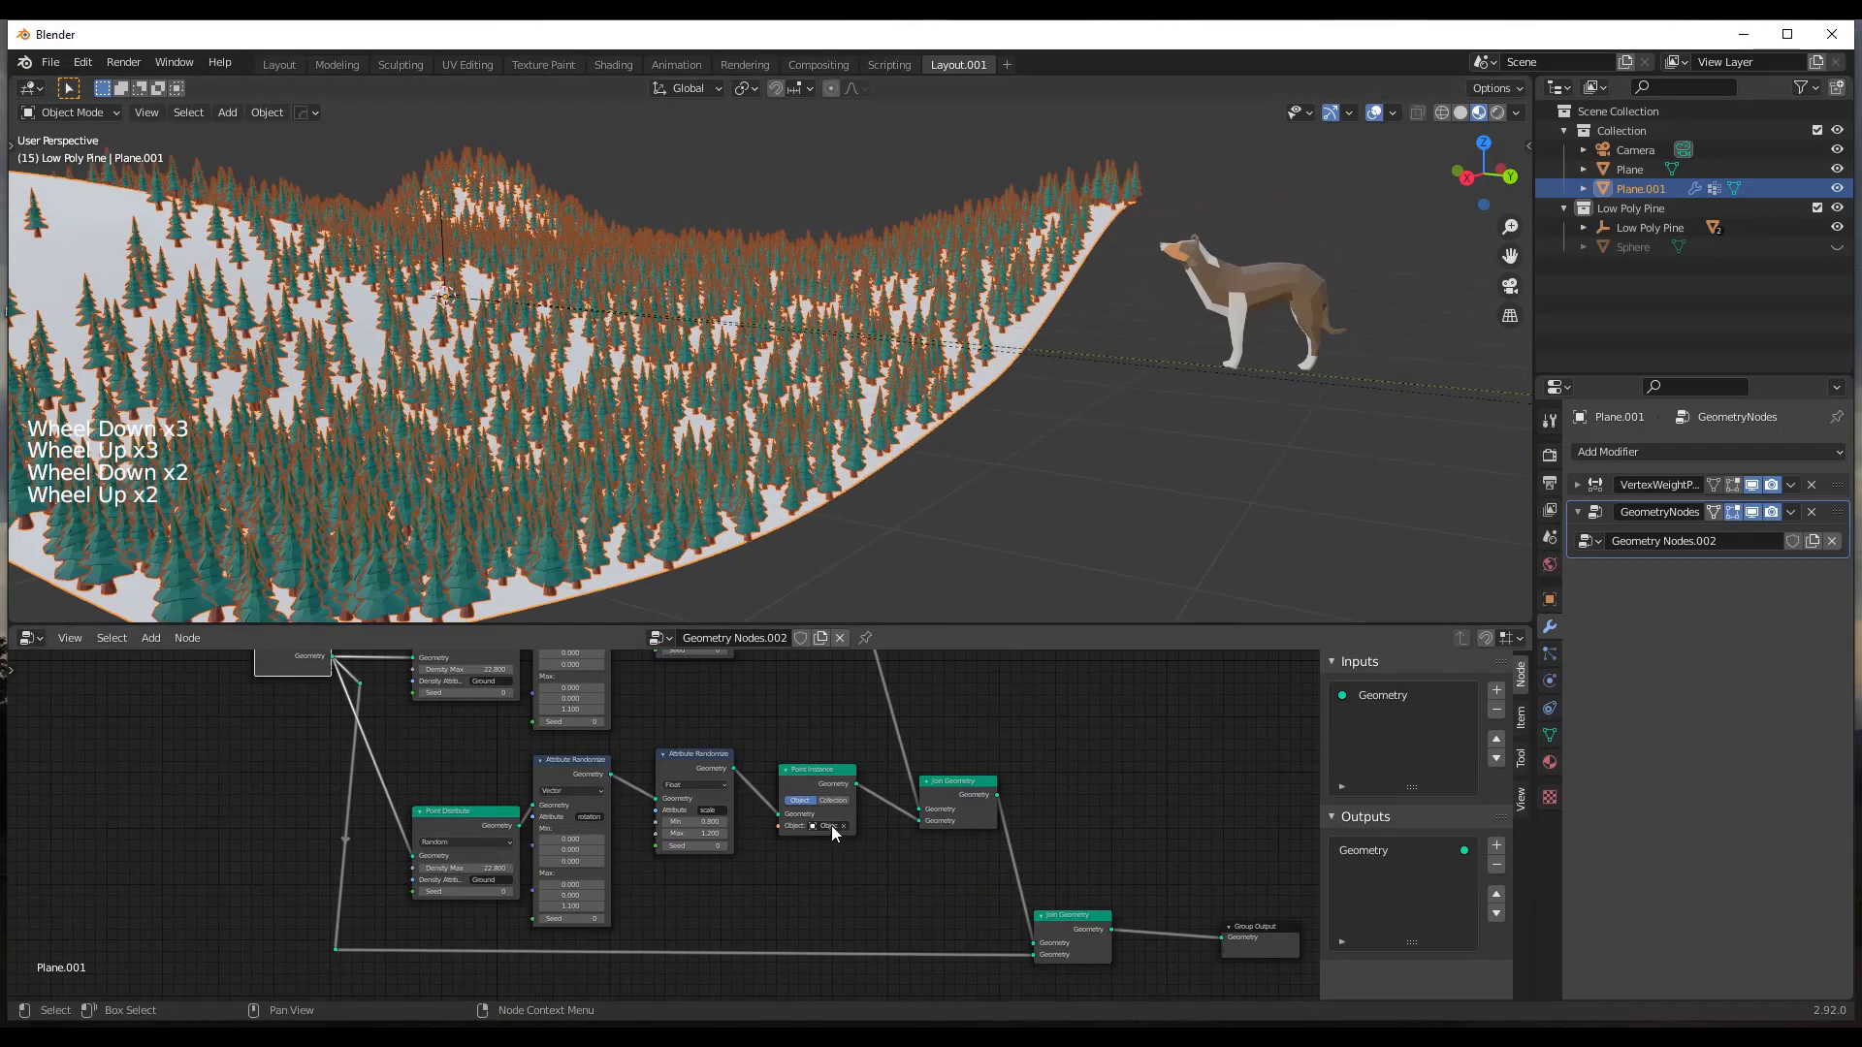
scroll(807, 227, "down", 5)
scroll(510, 262, "up", 6)
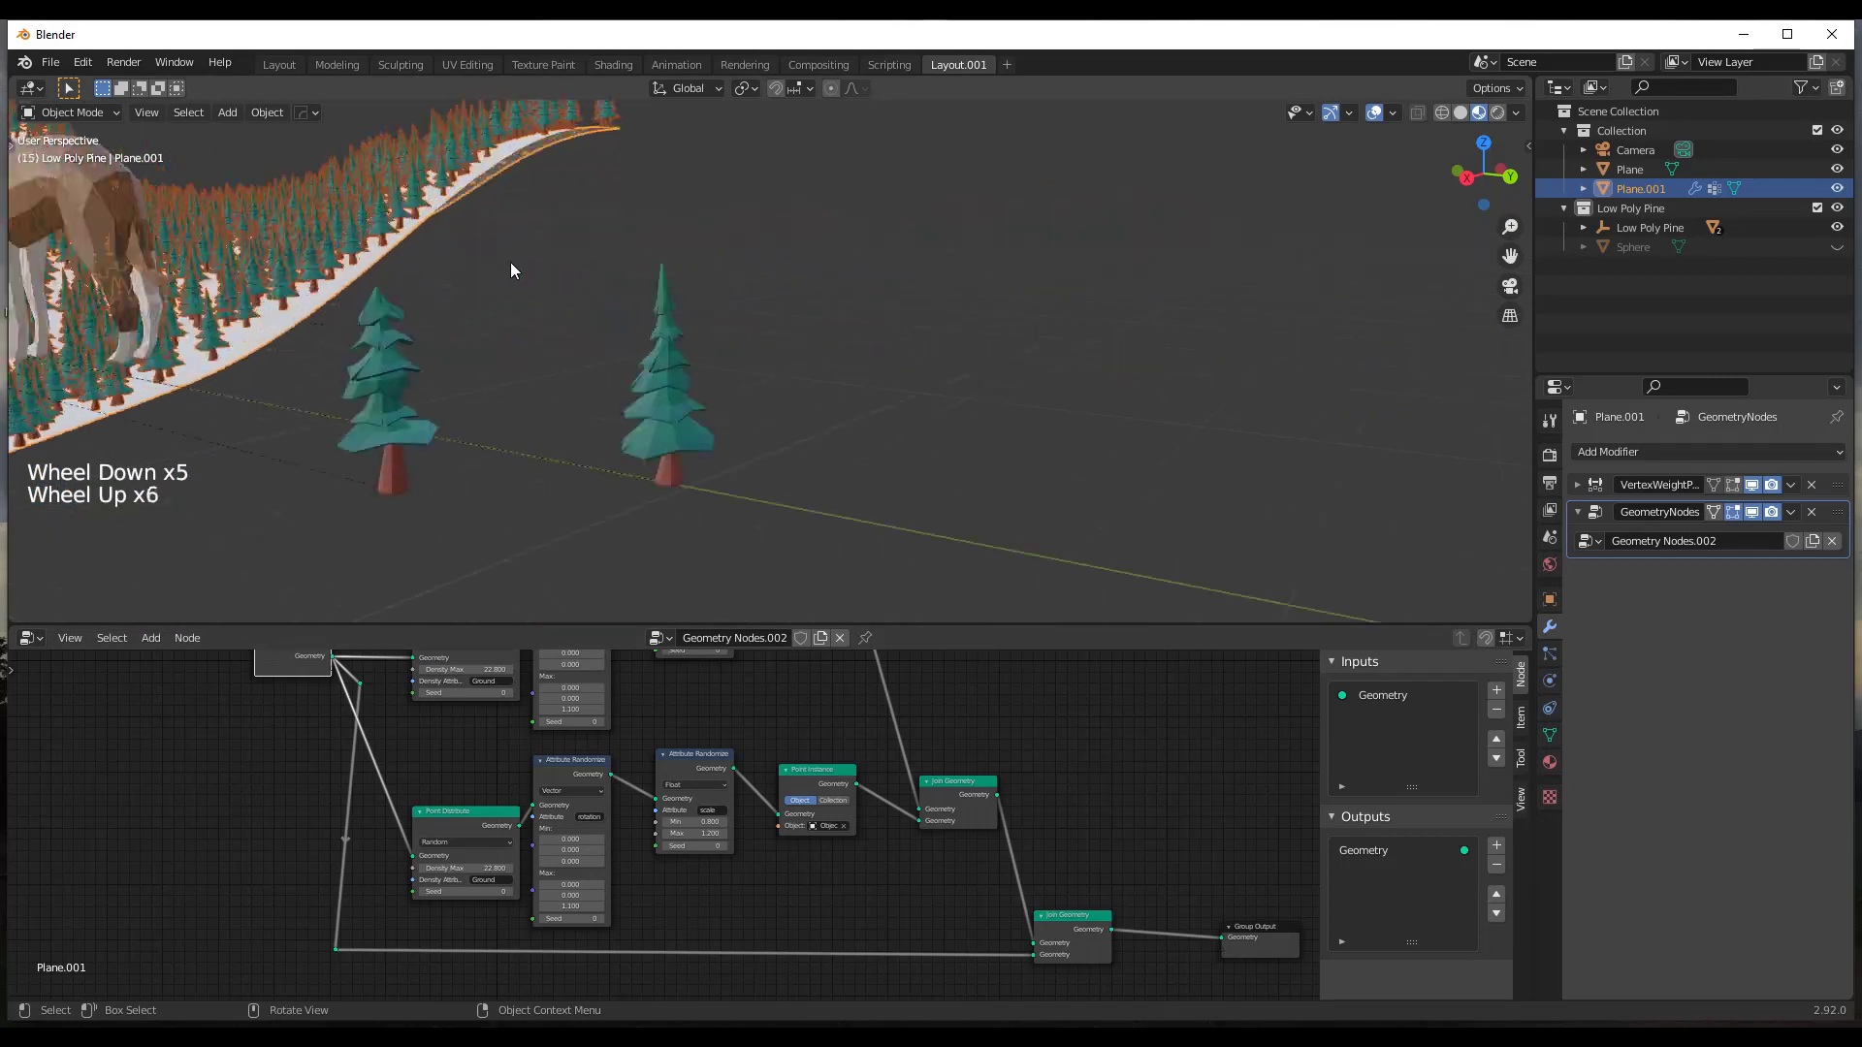
left_click(841, 828)
left_click(846, 828)
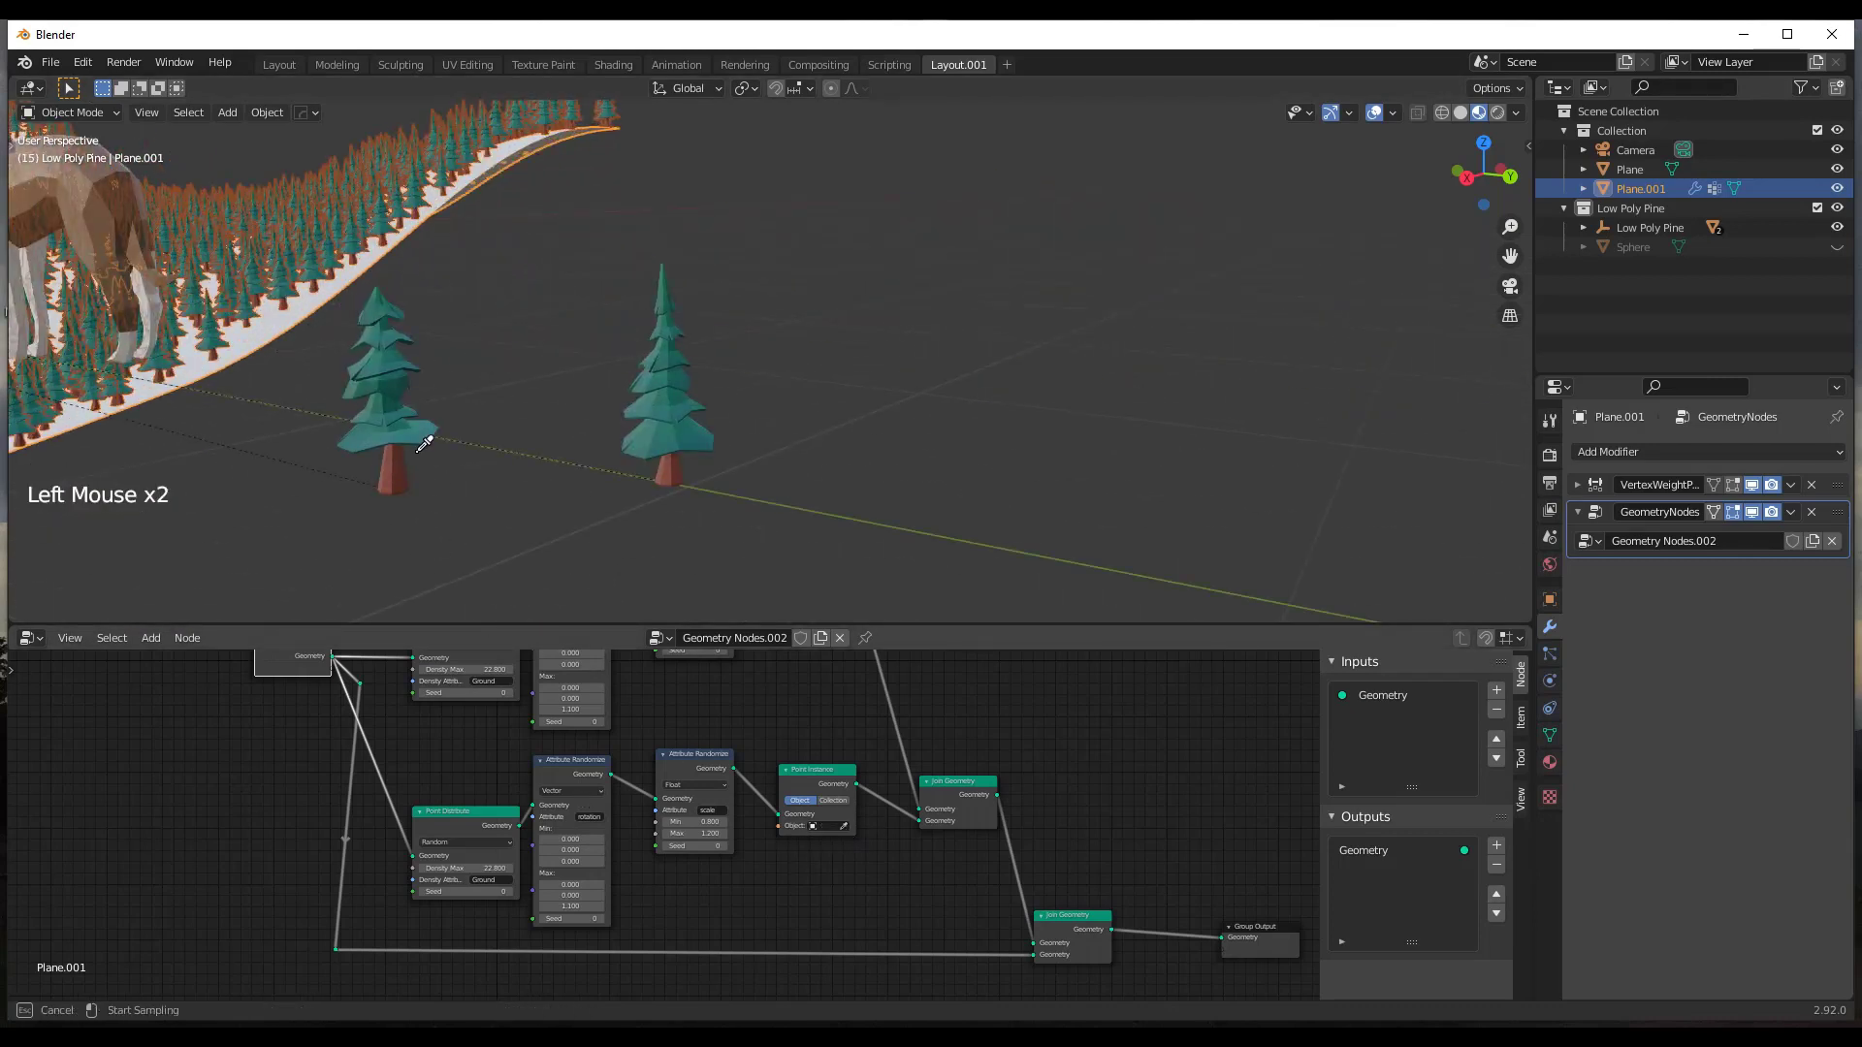
left_click(396, 382)
Examine the scattered trees up close for the mix of original and reshaped pines on the terrain.
scroll(491, 398, "down", 4)
scroll(490, 397, "up", 5)
middle_click_drag(485, 388, 422, 384)
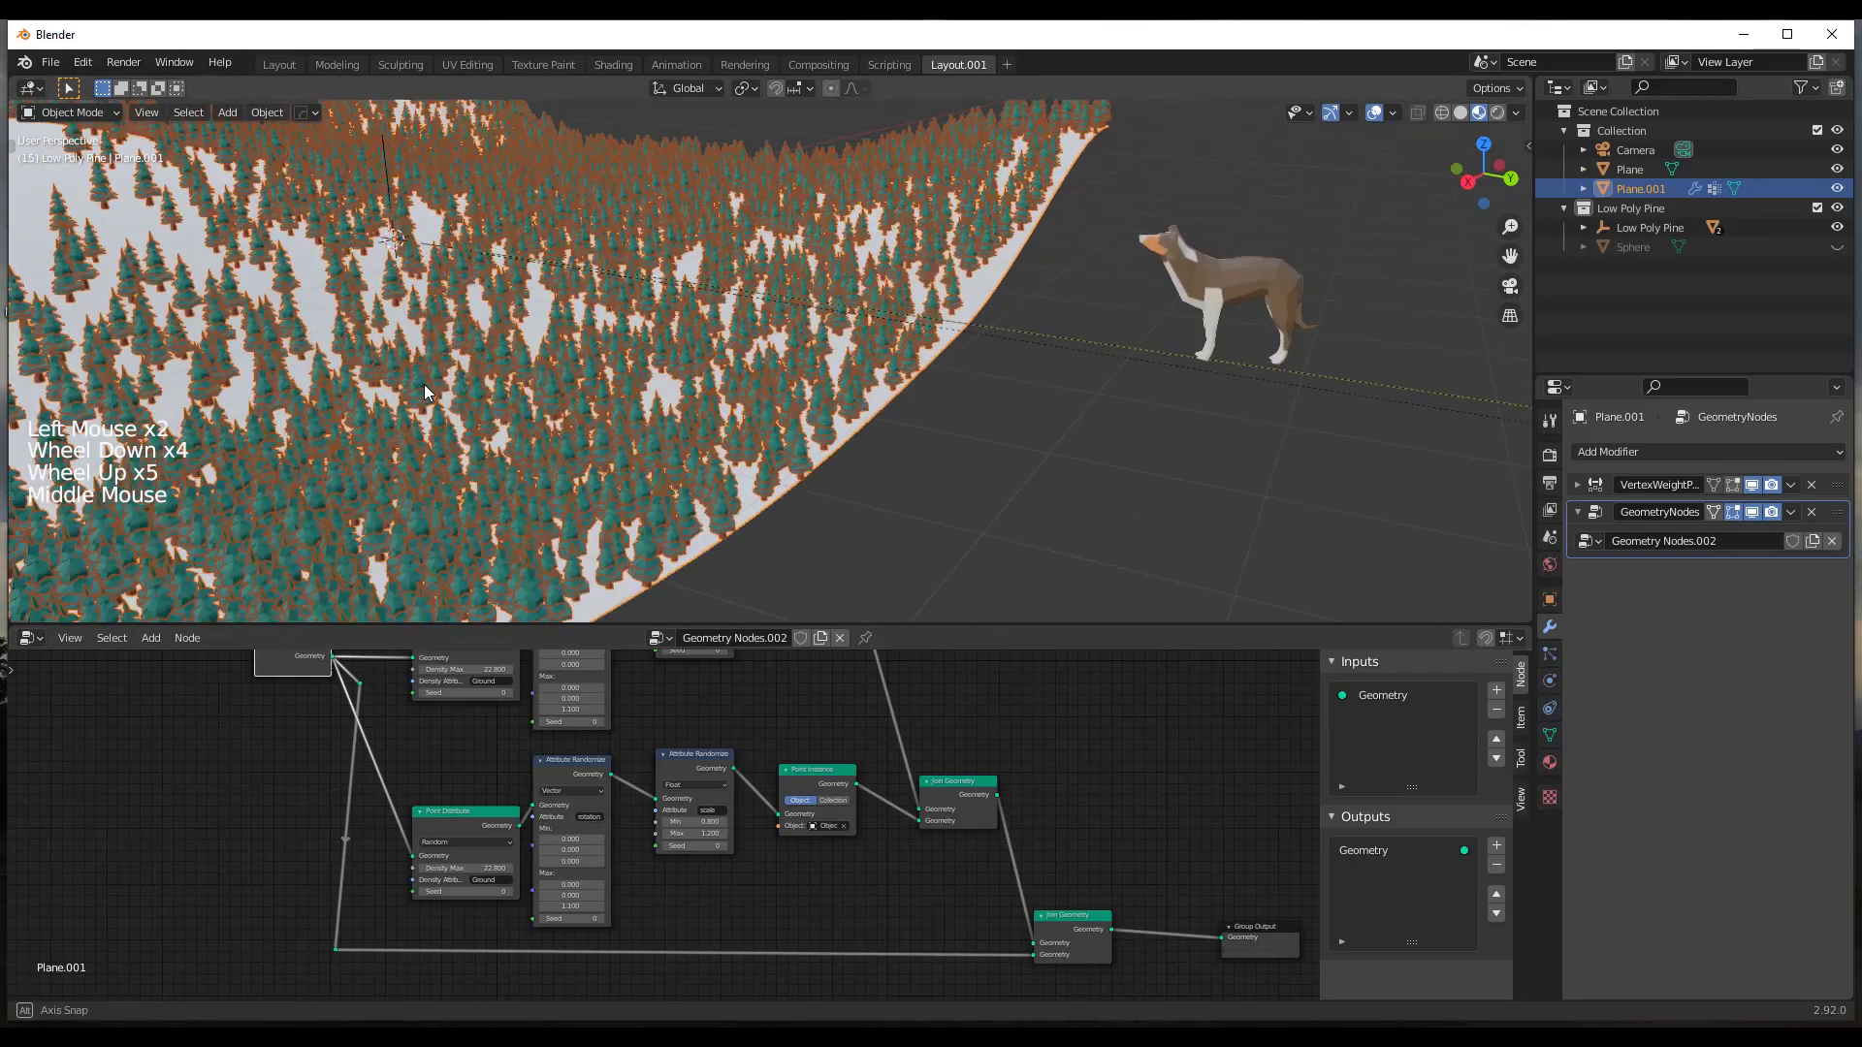
scroll(434, 427, "down", 2)
scroll(365, 934, "up", 2)
scroll(661, 472, "up", 6)
middle_click_drag(719, 454, 637, 490)
scroll(641, 426, "up", 7)
scroll(581, 378, "down", 6)
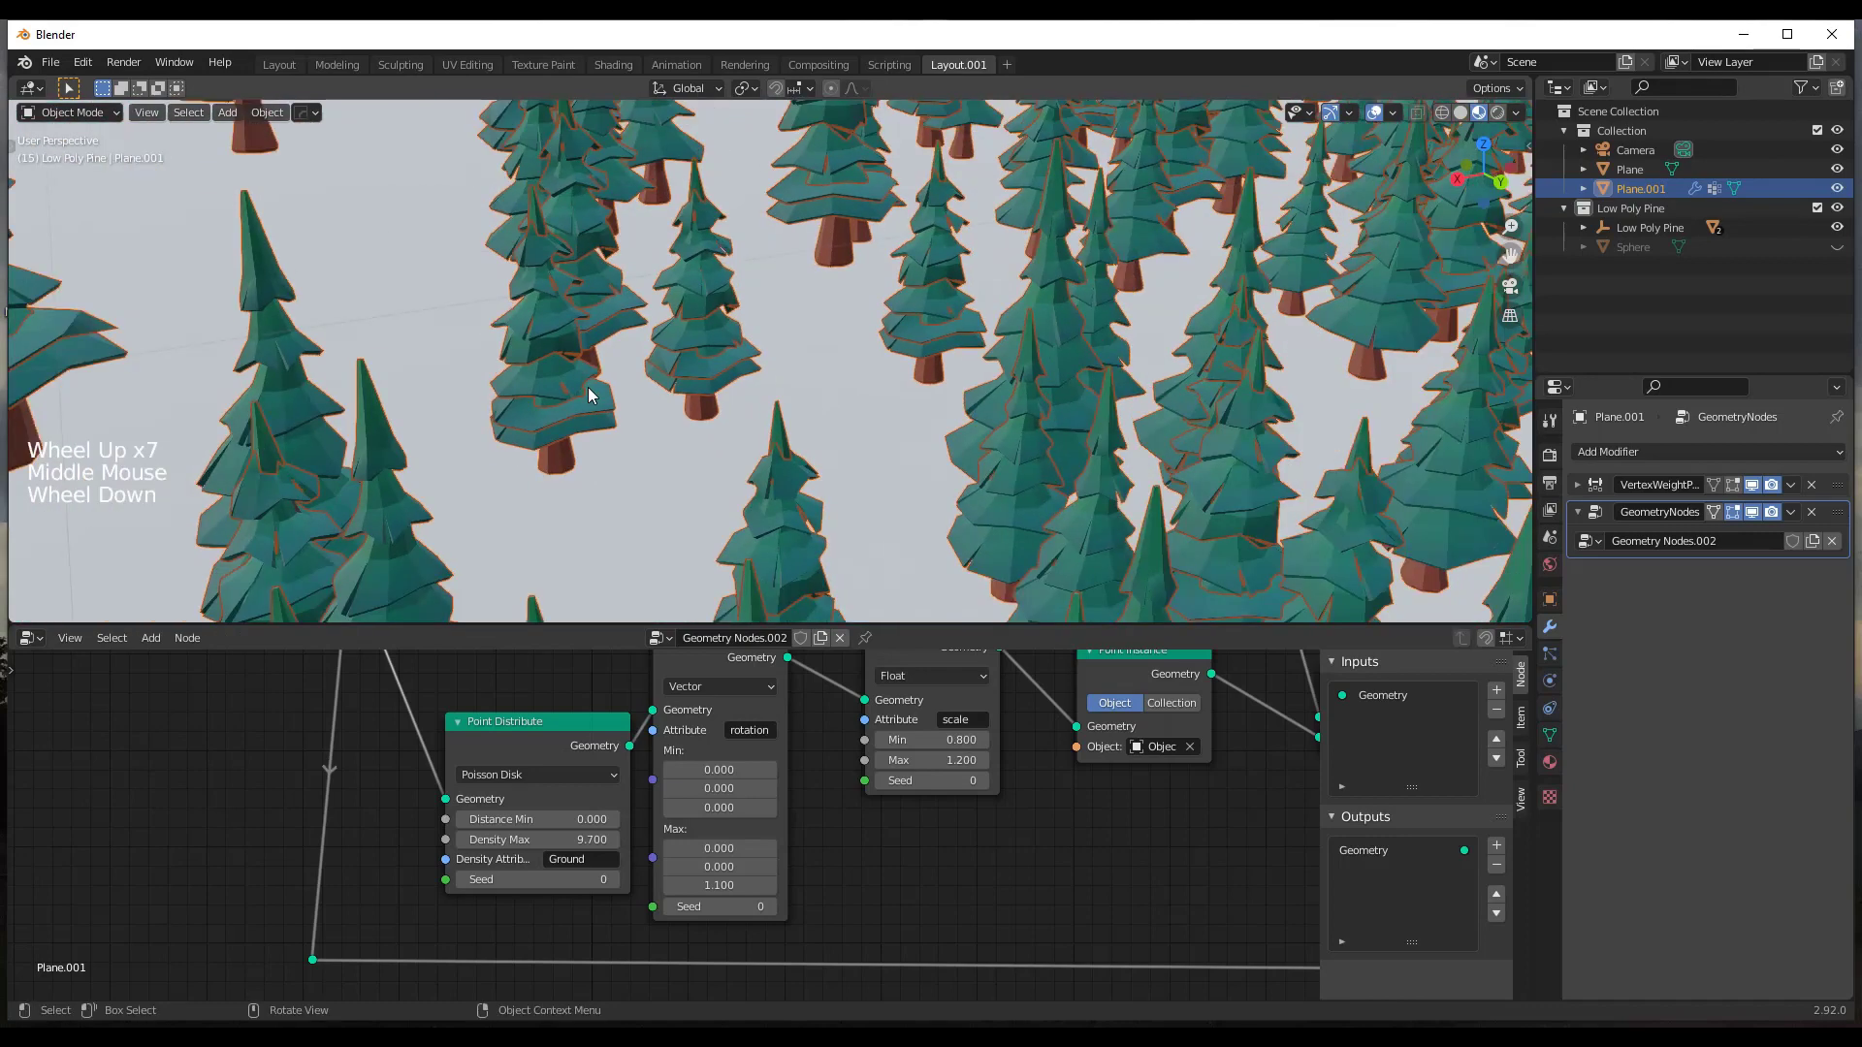
Set the seed of the duplicated Point Distribute node to 6.
left_click(611, 880)
left_click(613, 880)
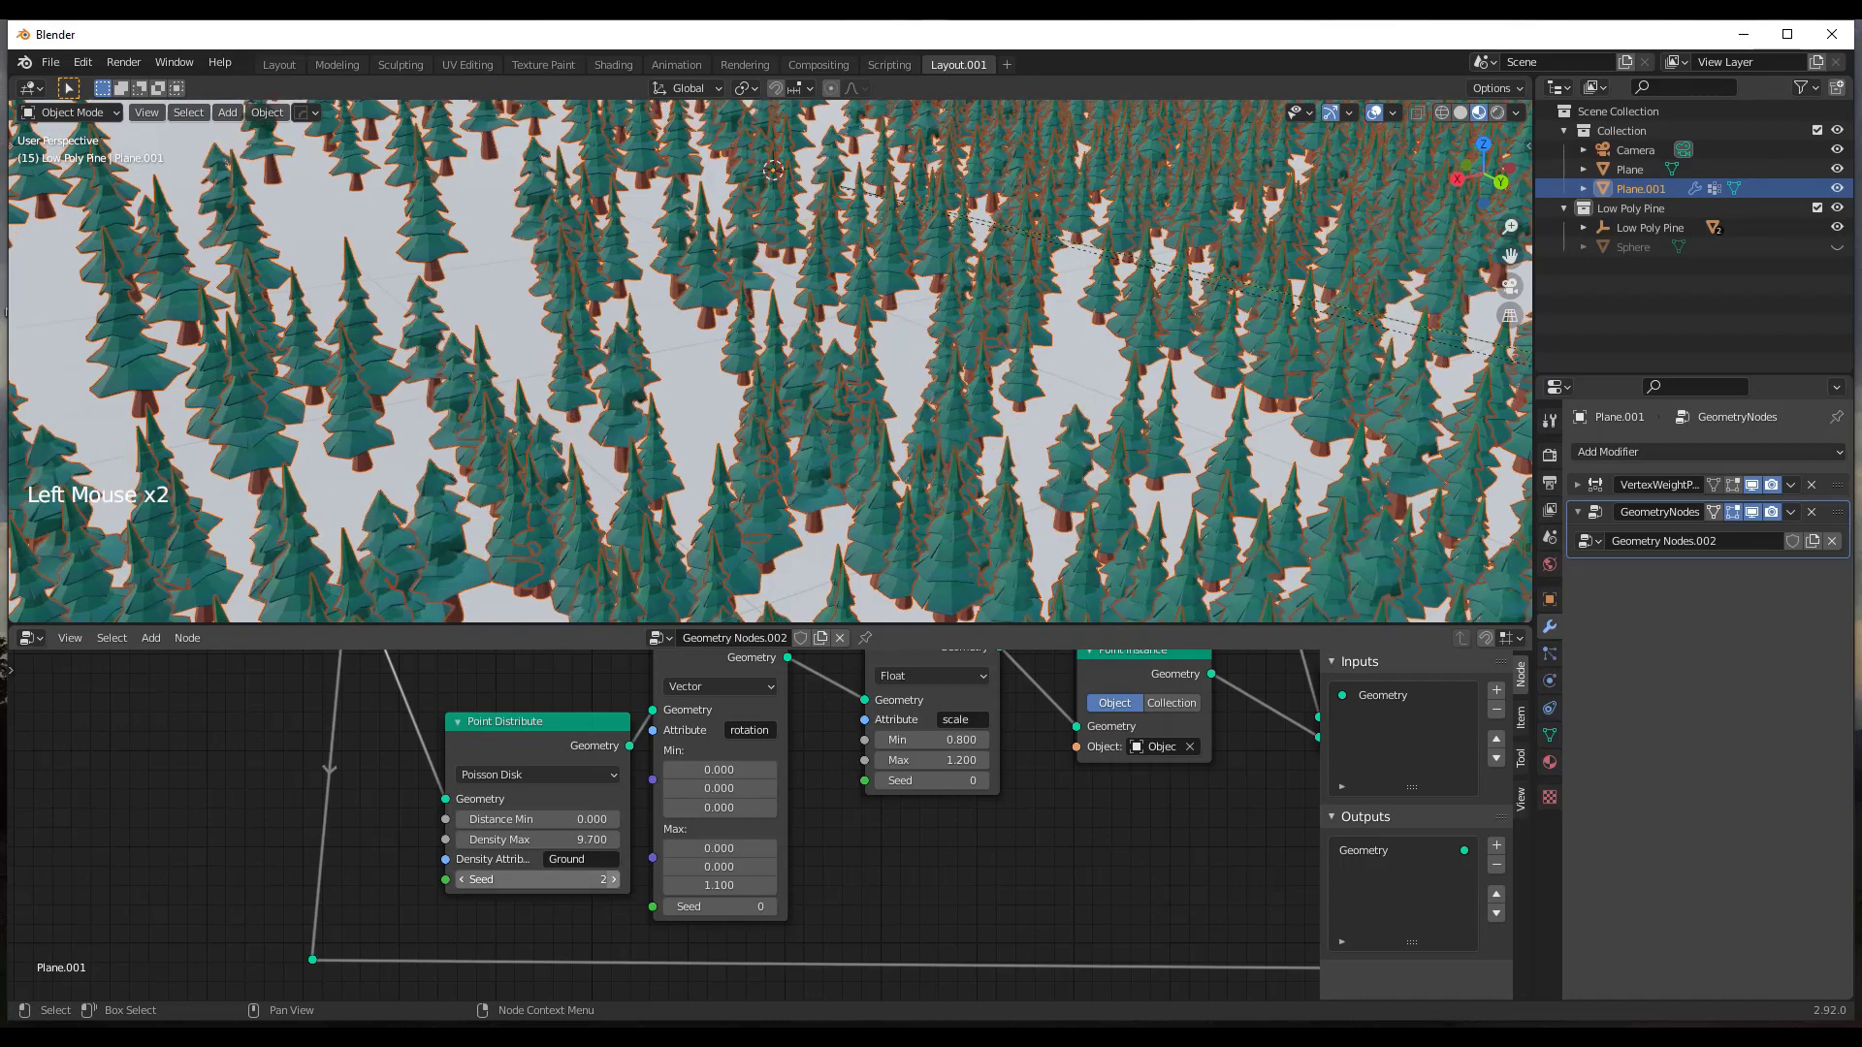
left_click(613, 880)
left_click(613, 880)
left_click(613, 879)
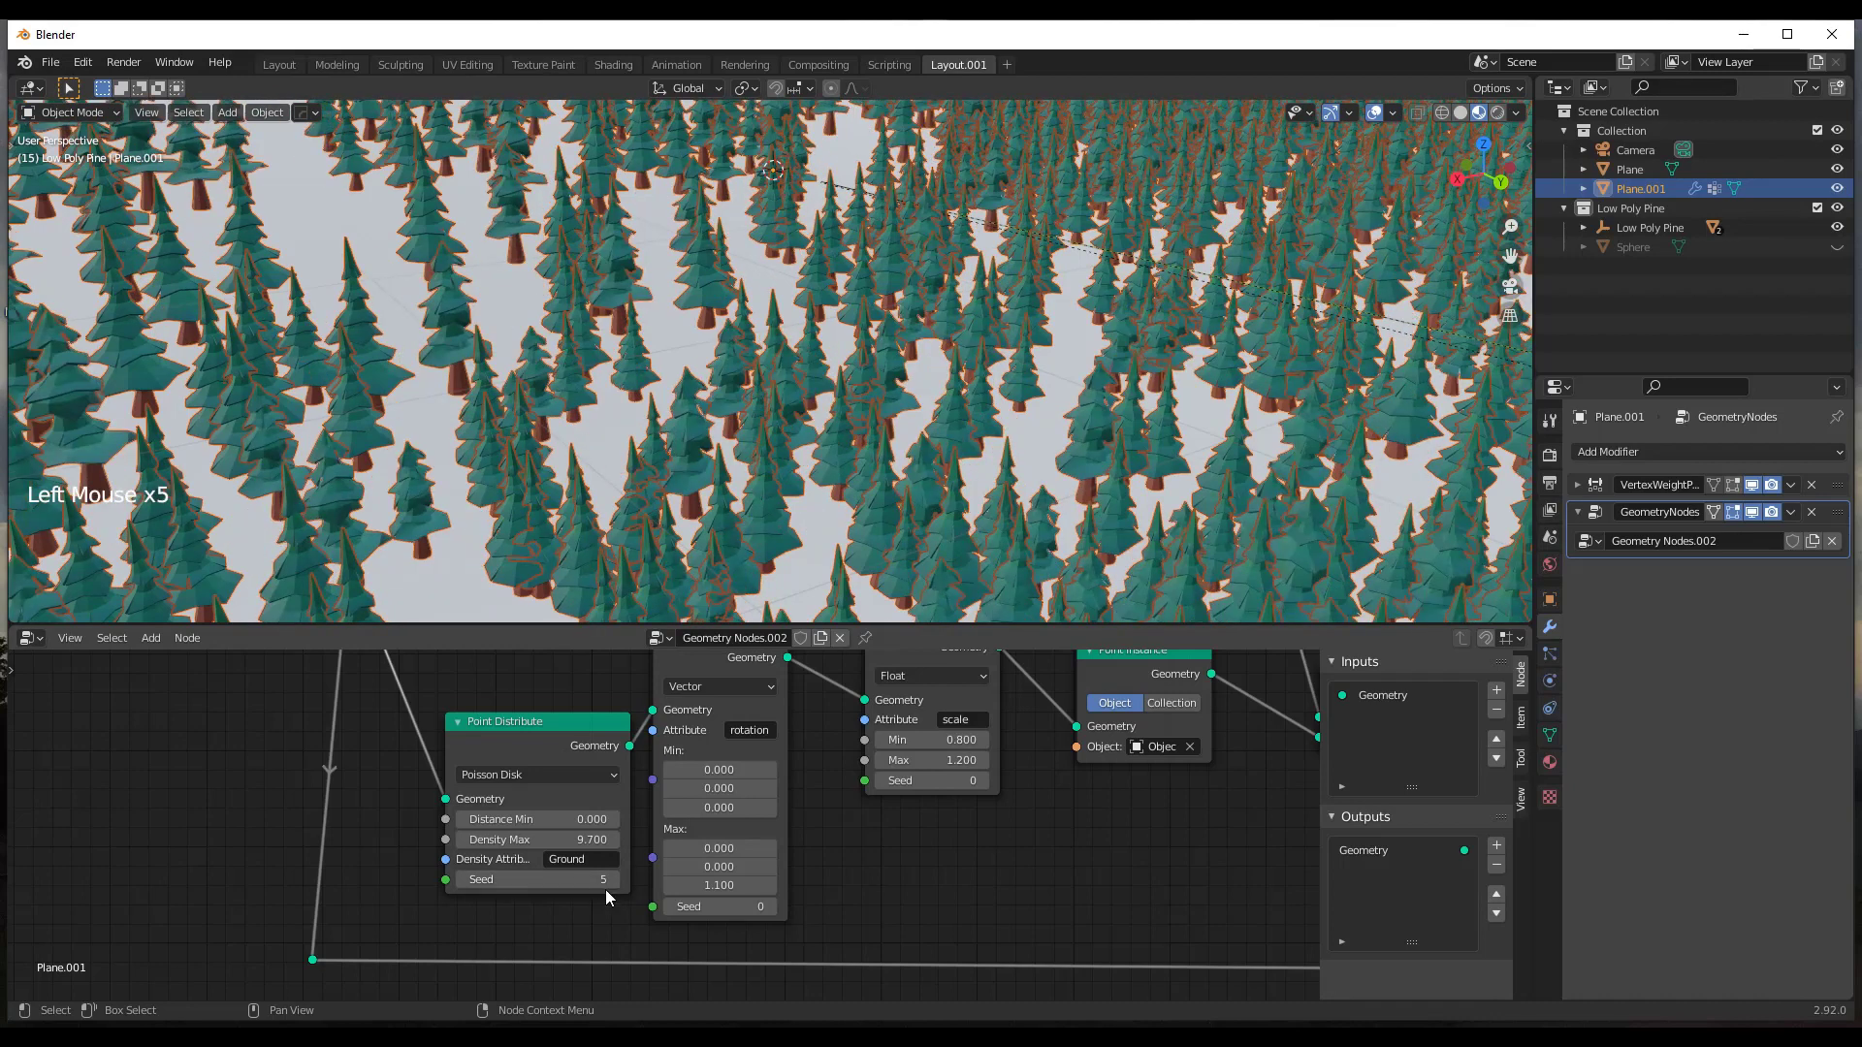
left_click(609, 884)
left_click(611, 879)
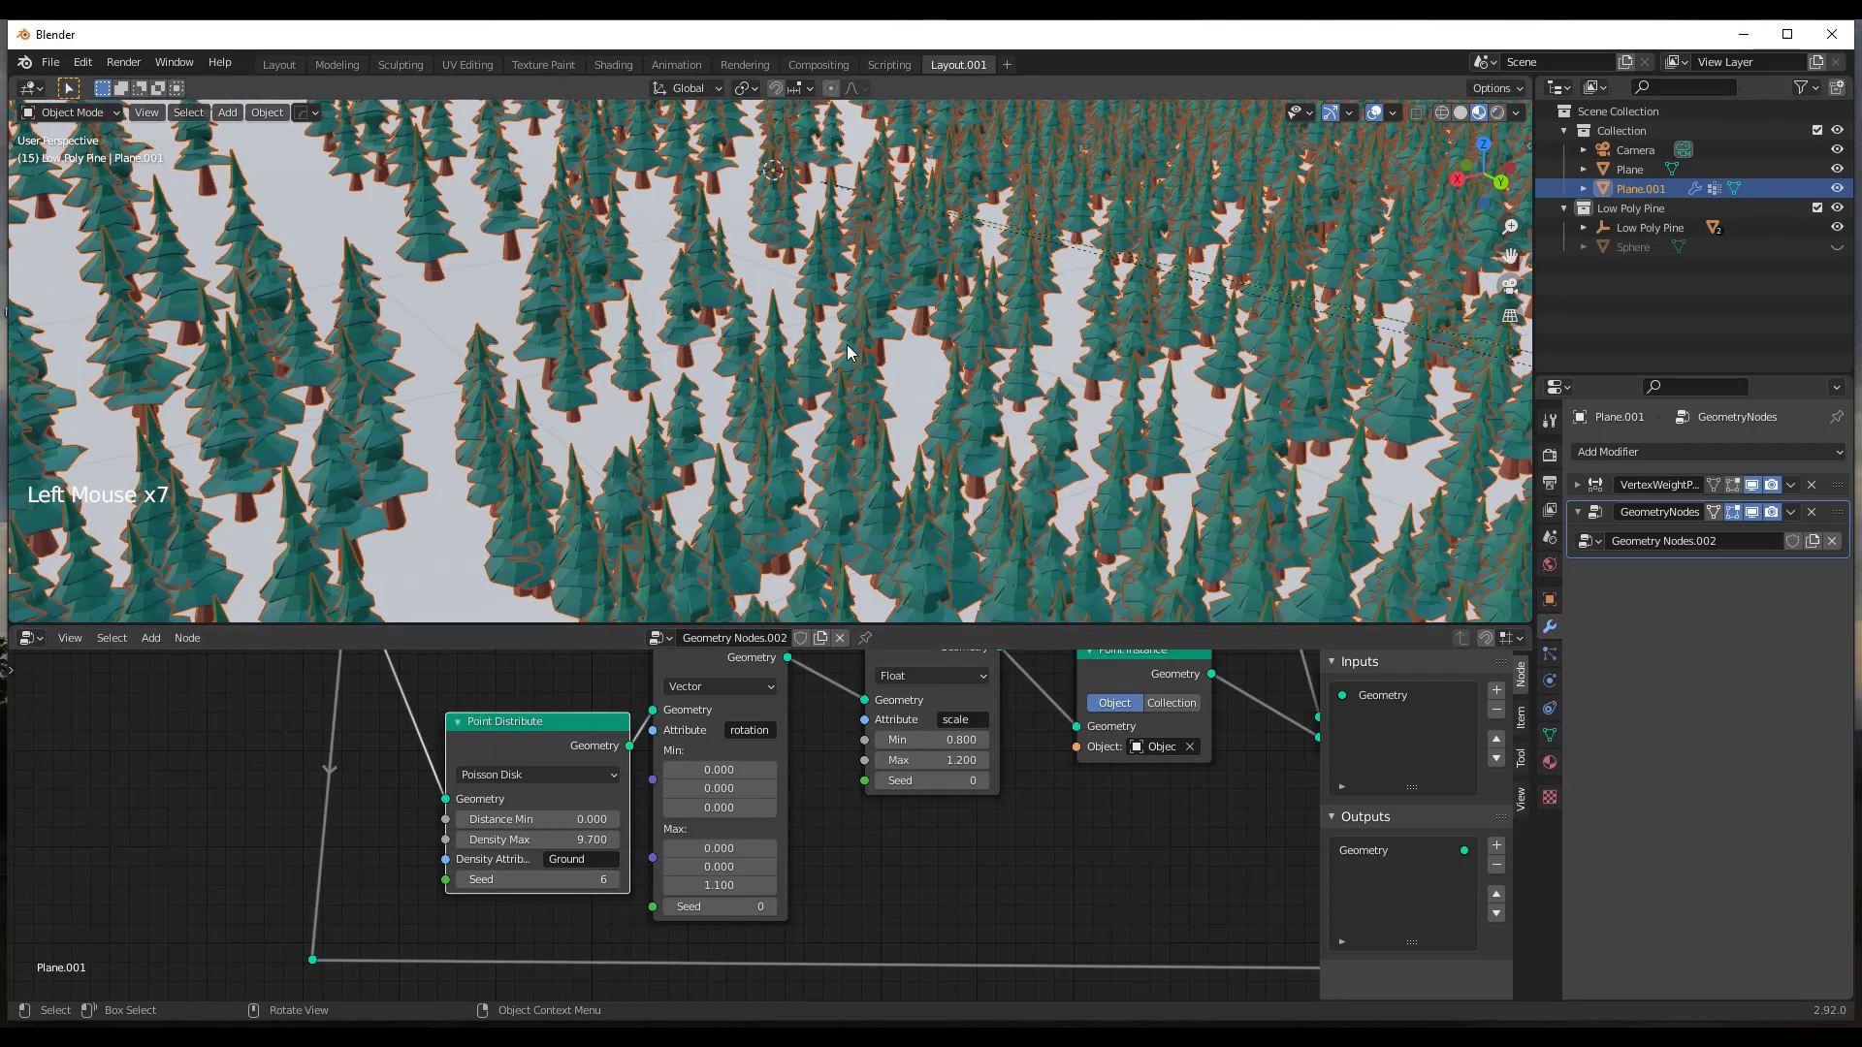
Inspect the spacing and overlap of both pine variants across the terrain from near and far.
scroll(846, 345, "down", 1)
scroll(964, 297, "down", 4)
middle_click_drag(964, 297, 1009, 460)
scroll(1009, 459, "up", 2)
scroll(895, 397, "up", 5)
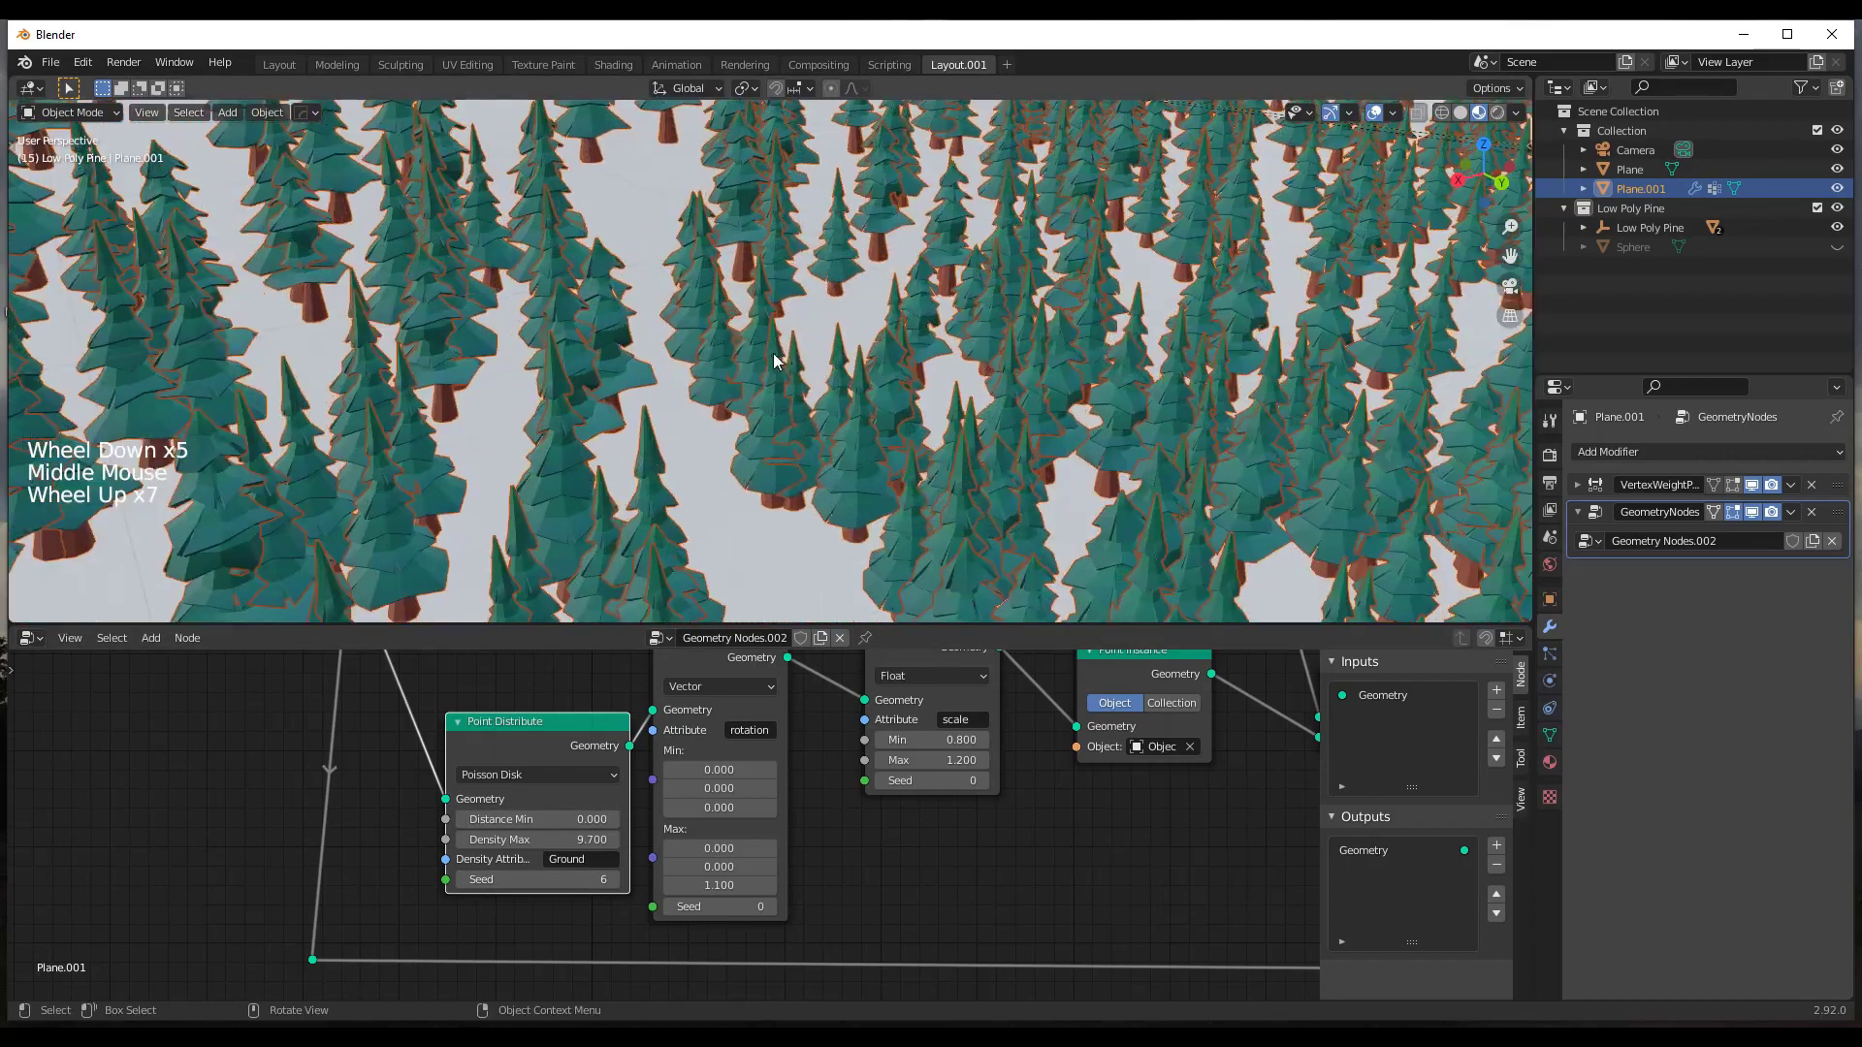
middle_click_drag(895, 398, 756, 322)
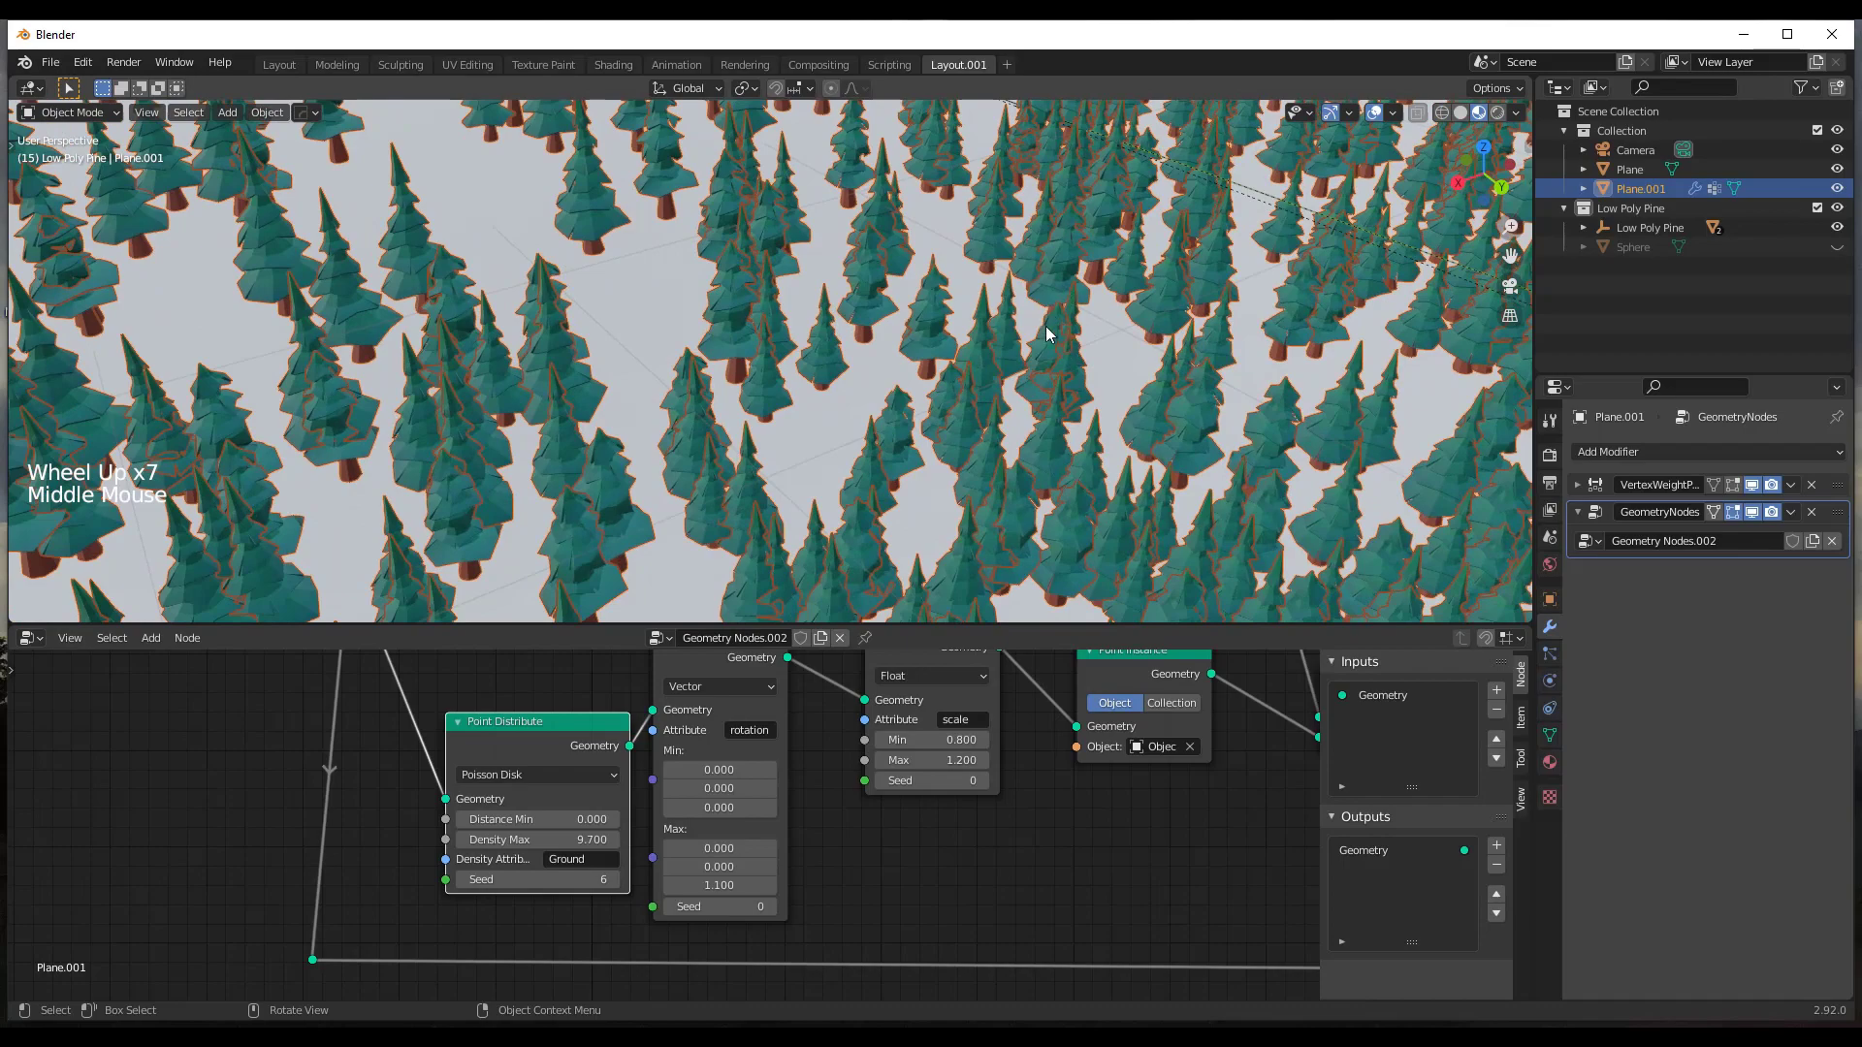
scroll(1047, 334, "down", 9)
middle_click_drag(1048, 335, 753, 301)
scroll(753, 300, "up", 2)
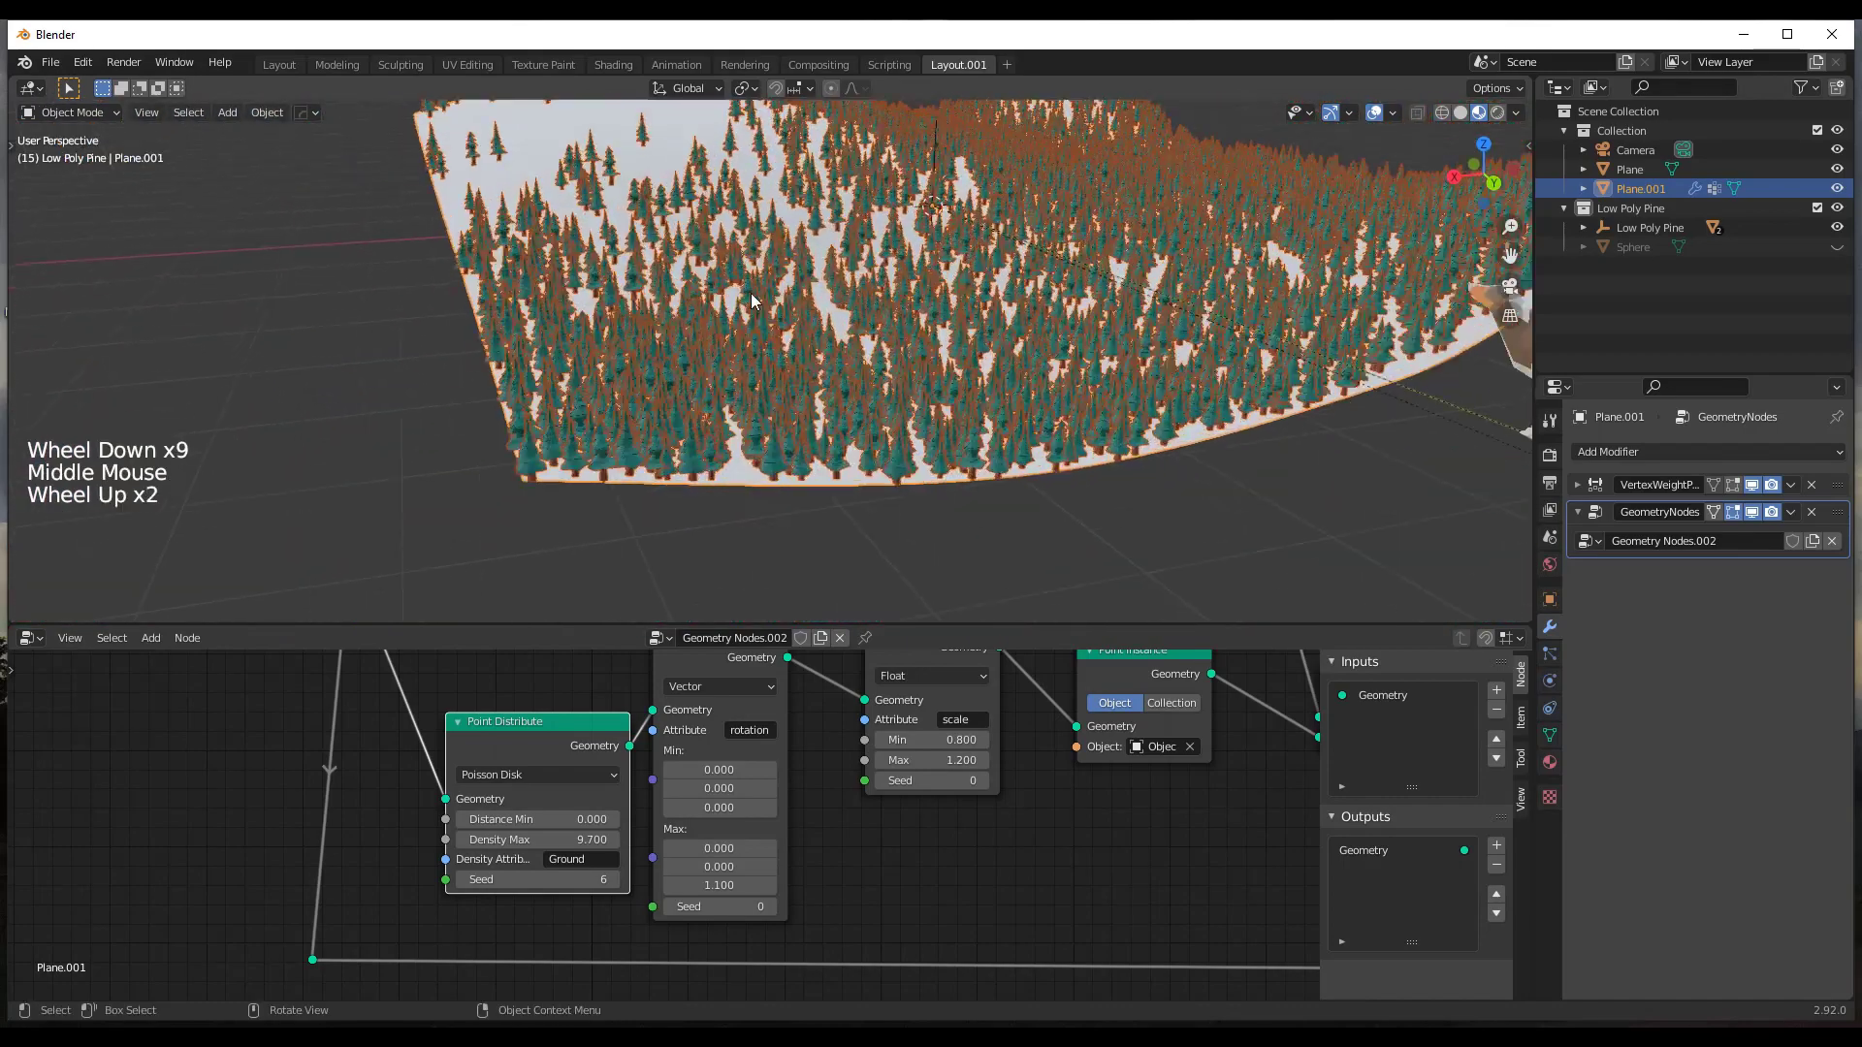
scroll(783, 348, "up", 3)
scroll(814, 436, "down", 3)
scroll(828, 452, "up", 3)
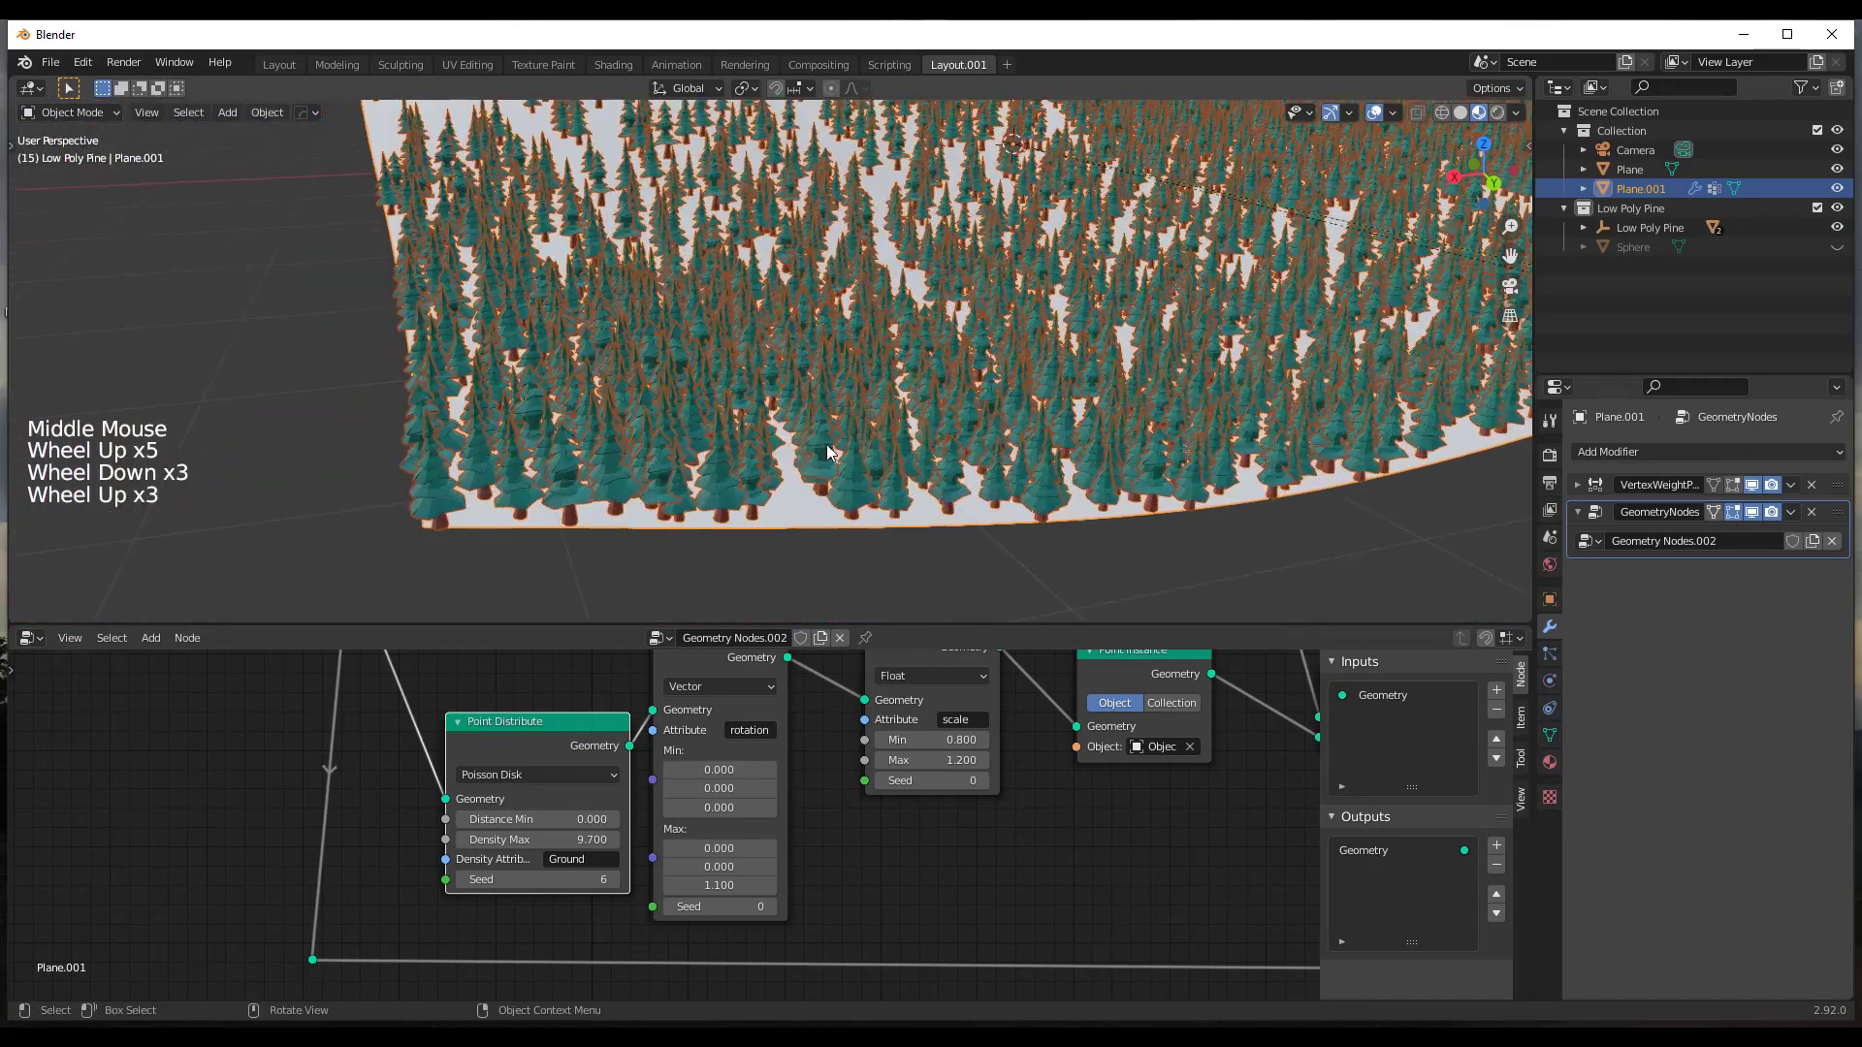
scroll(828, 452, "up", 5)
scroll(883, 424, "down", 4)
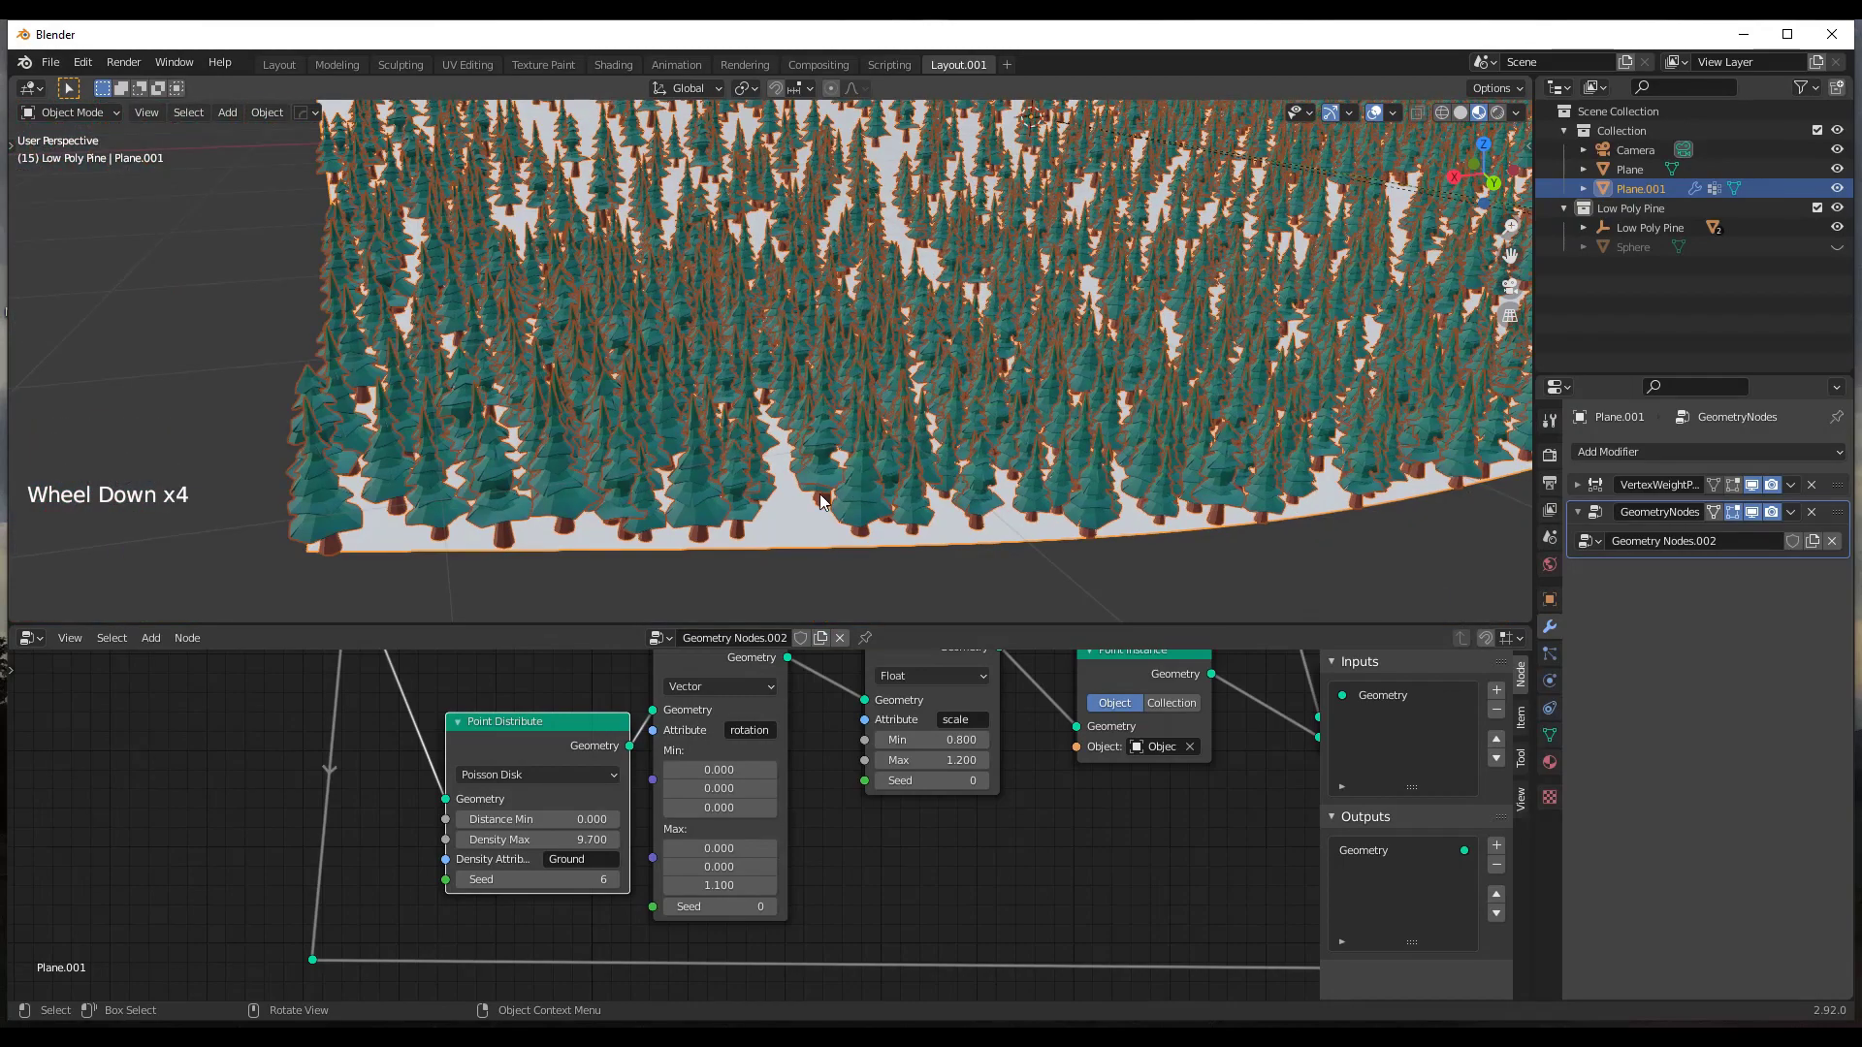
scroll(942, 475, "up", 5)
middle_click_drag(942, 475, 1014, 412)
scroll(957, 455, "down", 7)
scroll(1220, 235, "up", 3)
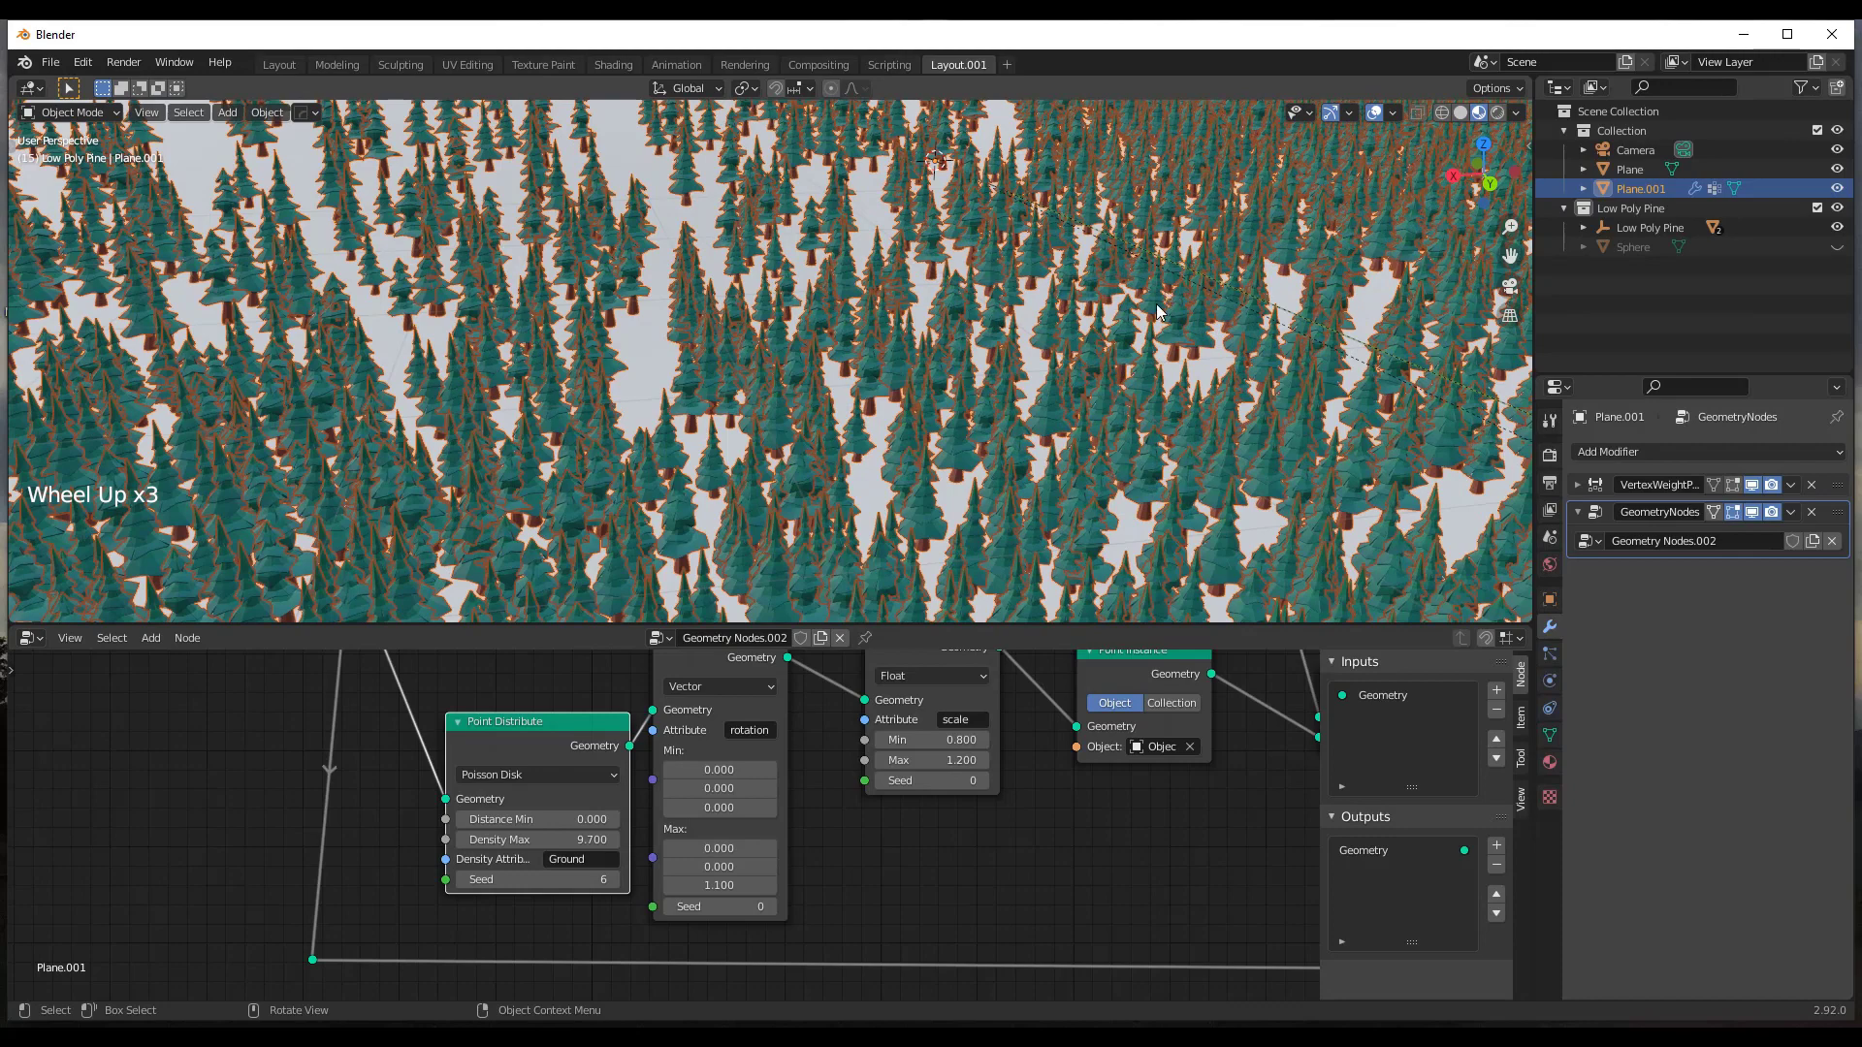
scroll(1055, 295, "down", 4)
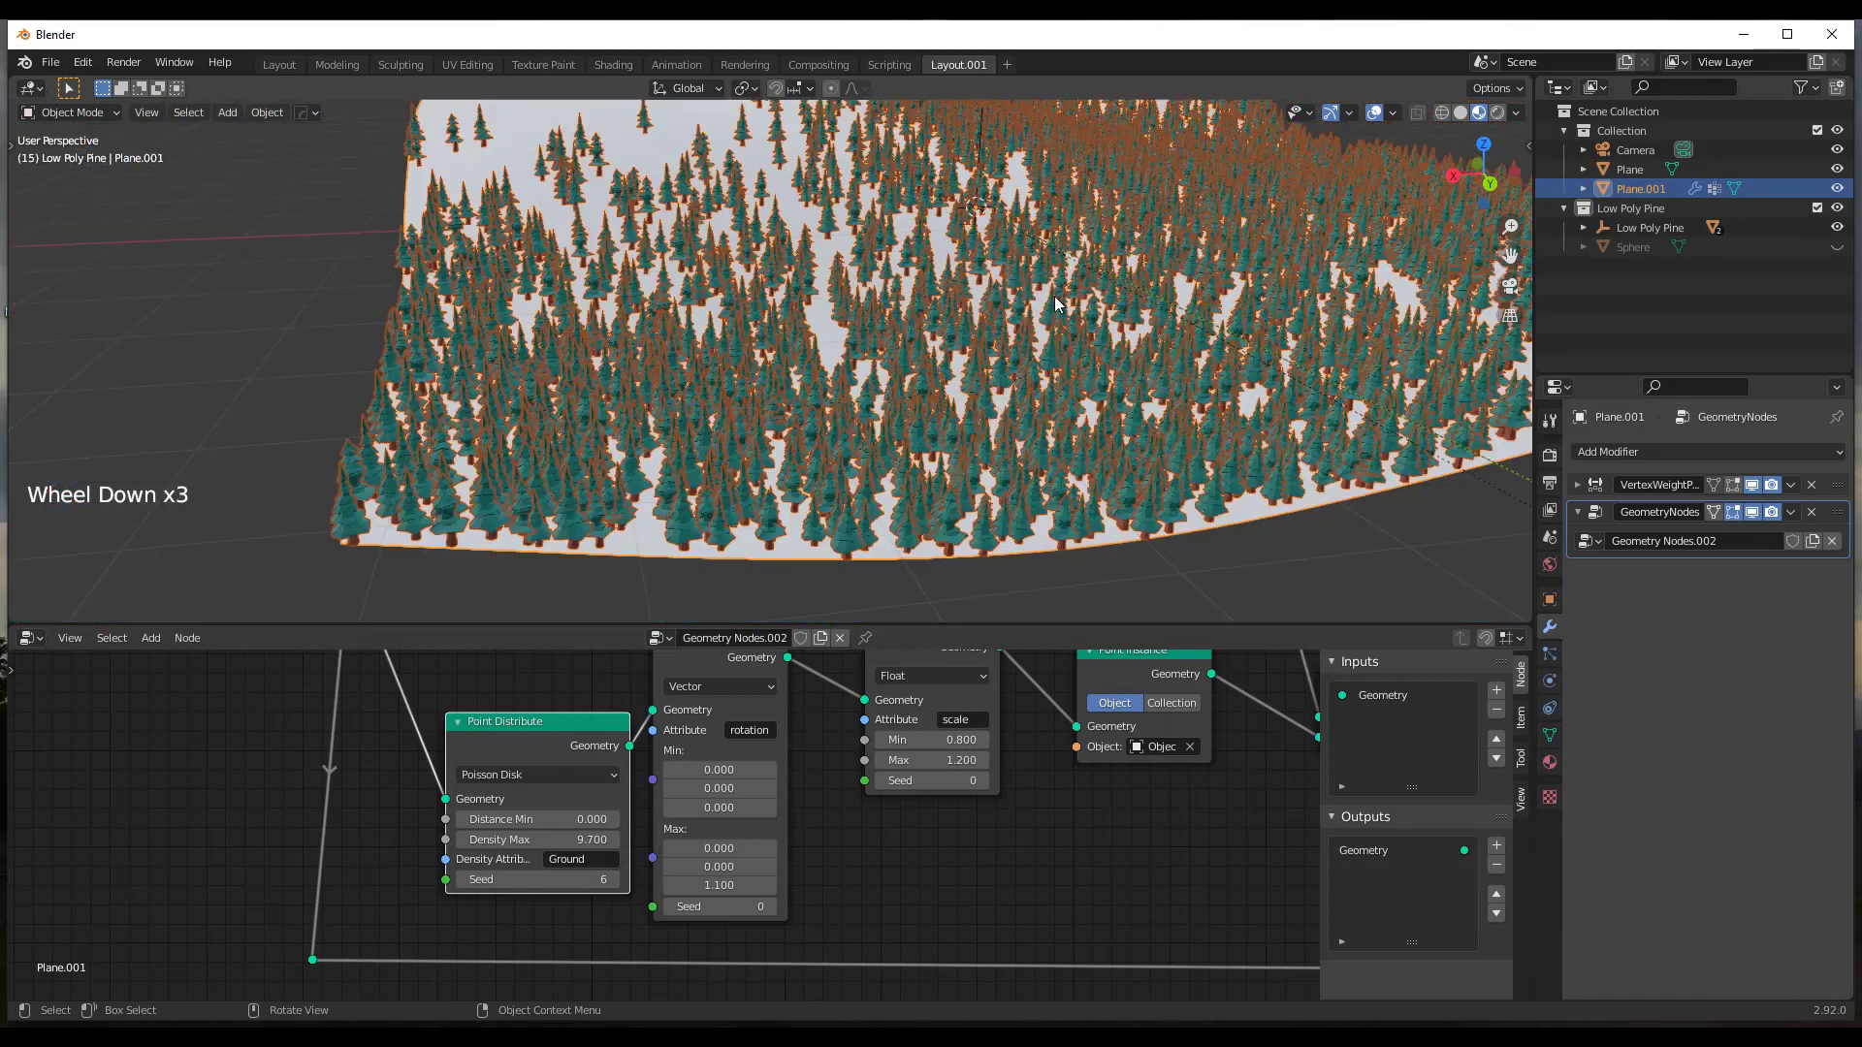
middle_click_drag(1055, 295, 1096, 266)
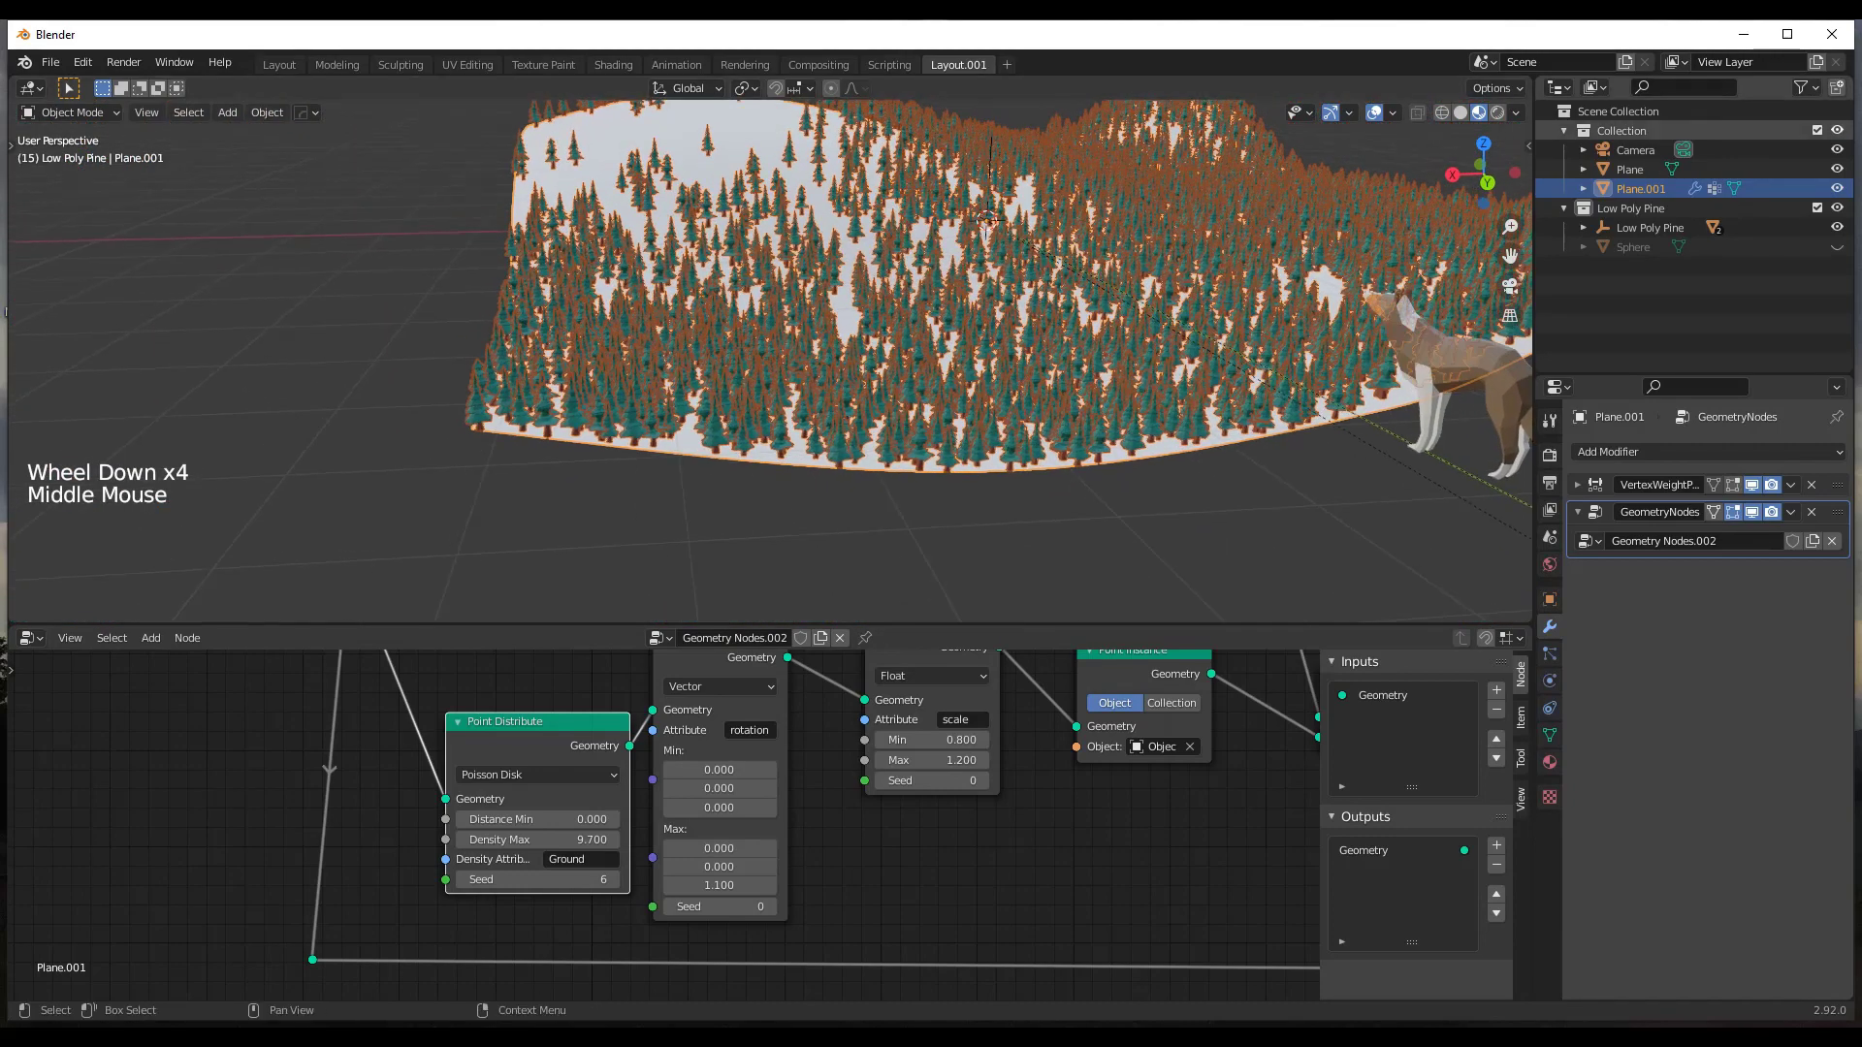